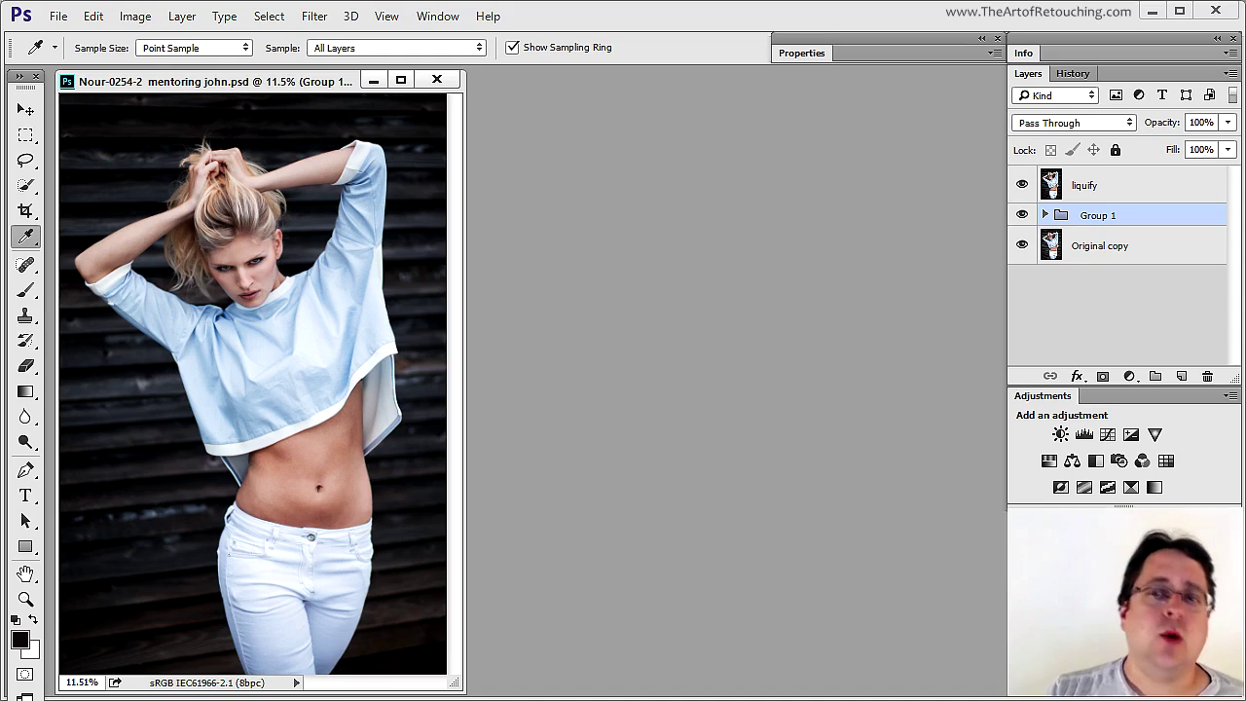
# Select the Original copy layer and compare the photo with and without the liquify layer and Group 1.
pyautogui.click(1142, 249)
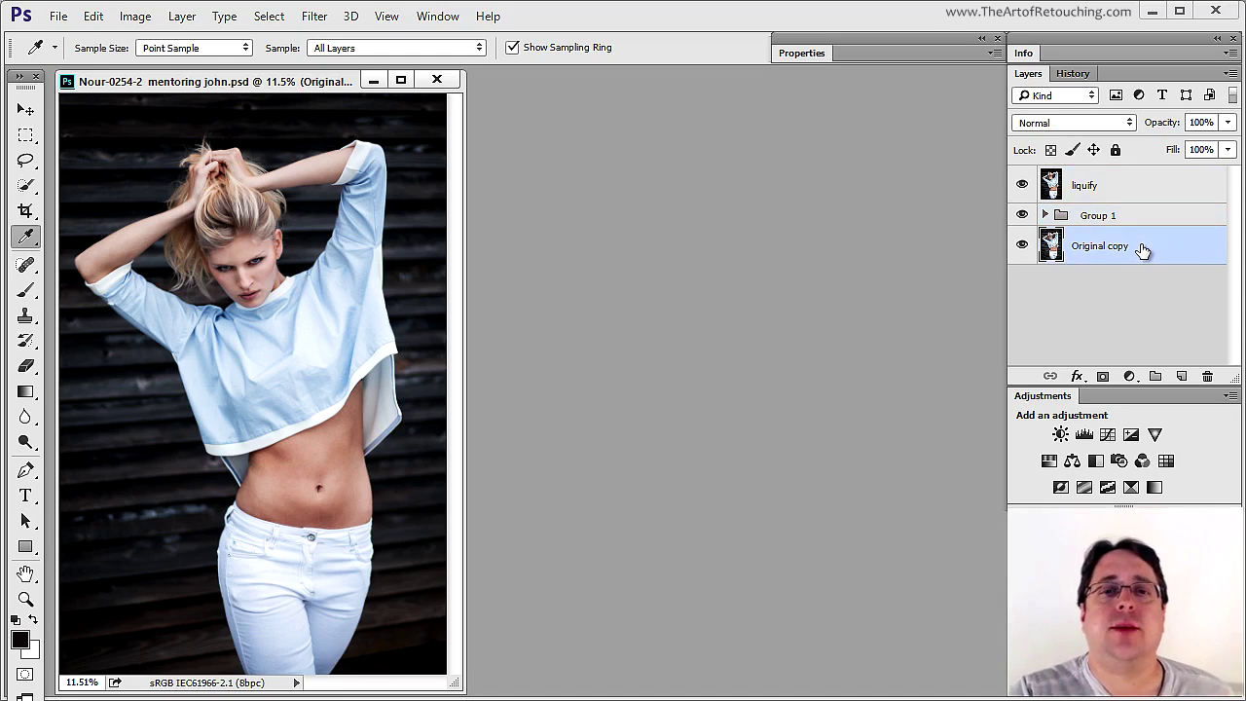
pyautogui.click(1022, 184)
pyautogui.click(1022, 215)
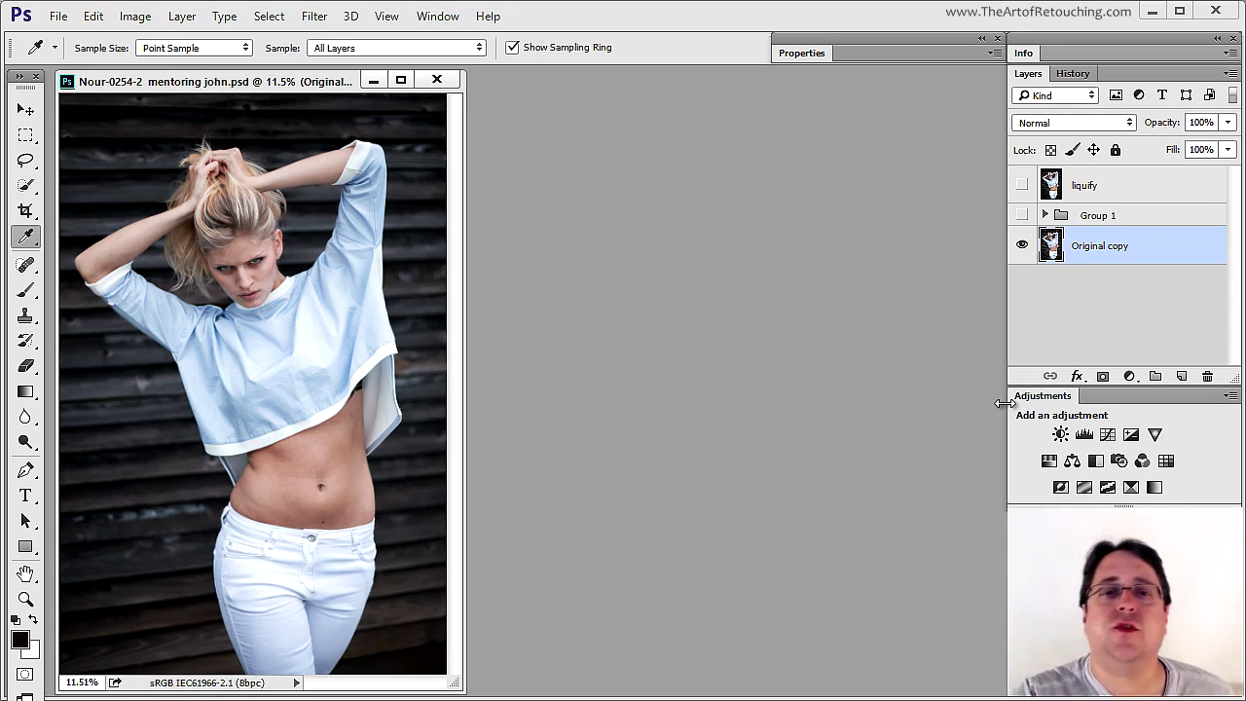
pyautogui.click(1021, 215)
pyautogui.click(1021, 184)
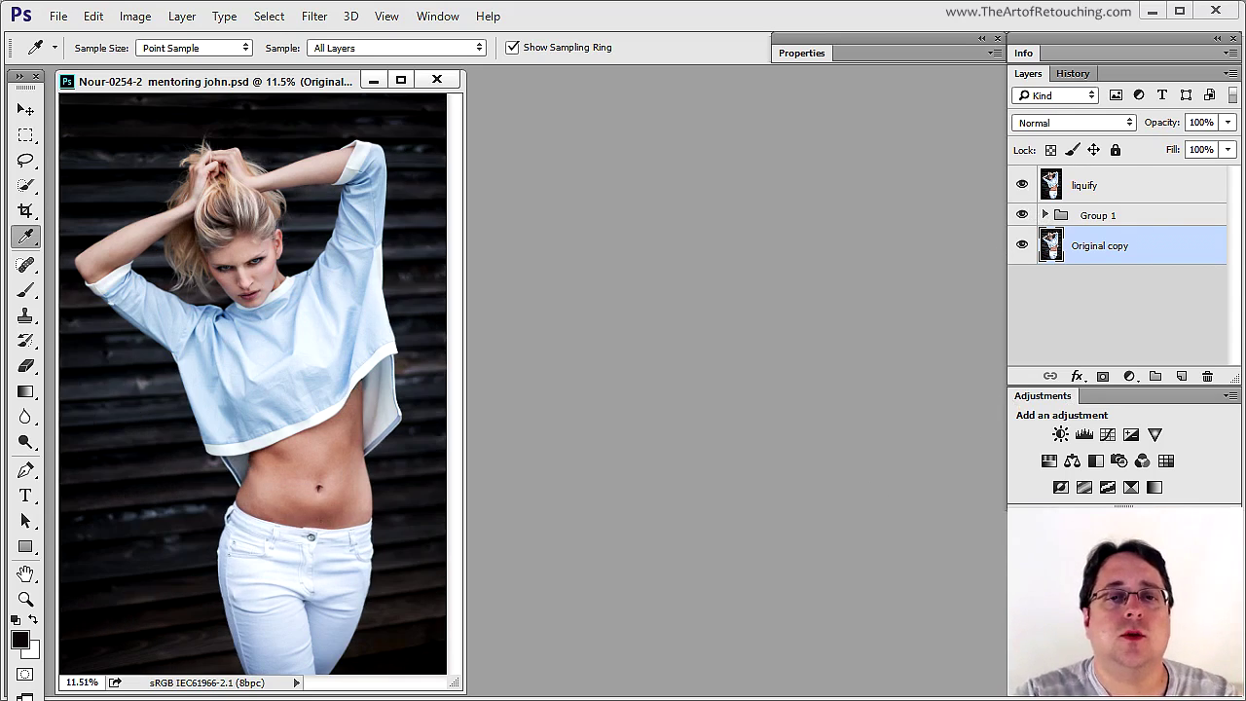
# Compare the full retouched photo with the Original copy layer shown alone, switching all other layers off and on repeatedly.
pyautogui.keyDown('alt'); pyautogui.click(1022, 247); pyautogui.keyUp('alt')
pyautogui.keyDown('alt'); pyautogui.click(1022, 247); pyautogui.keyUp('alt')
pyautogui.keyDown('alt'); pyautogui.click(1023, 247); pyautogui.keyUp('alt')
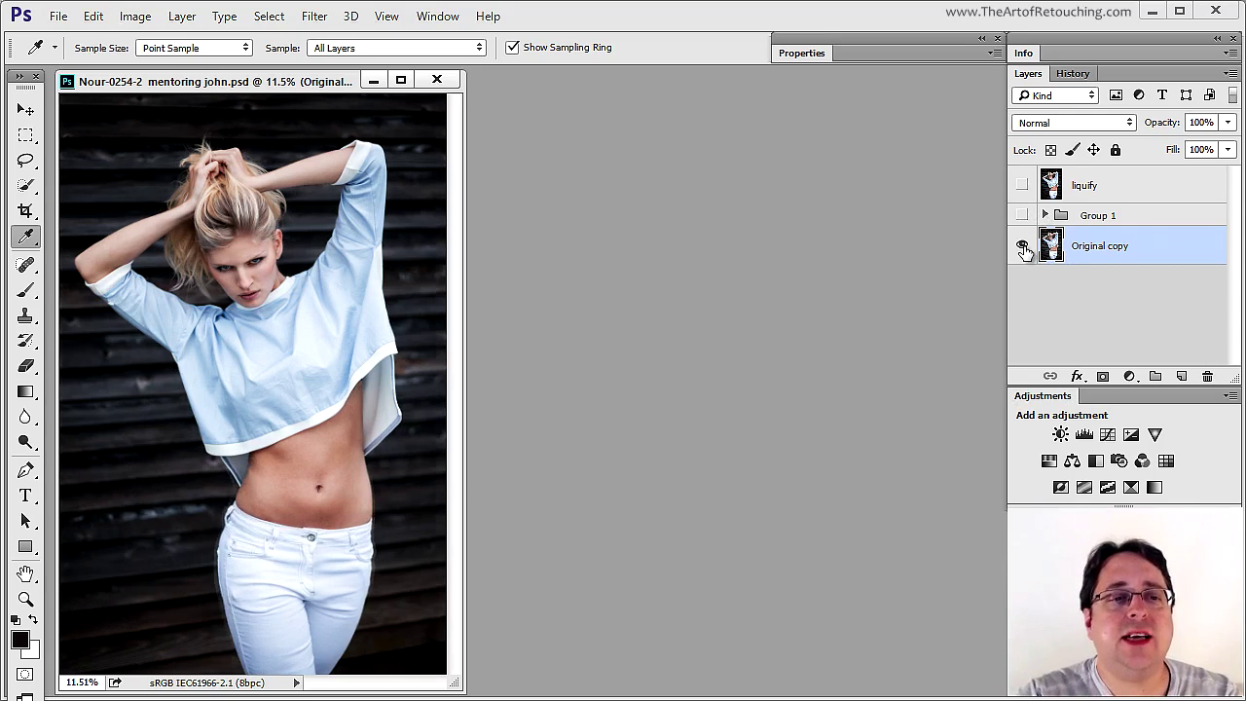
pyautogui.keyDown('alt'); pyautogui.click(1023, 247); pyautogui.keyUp('alt')
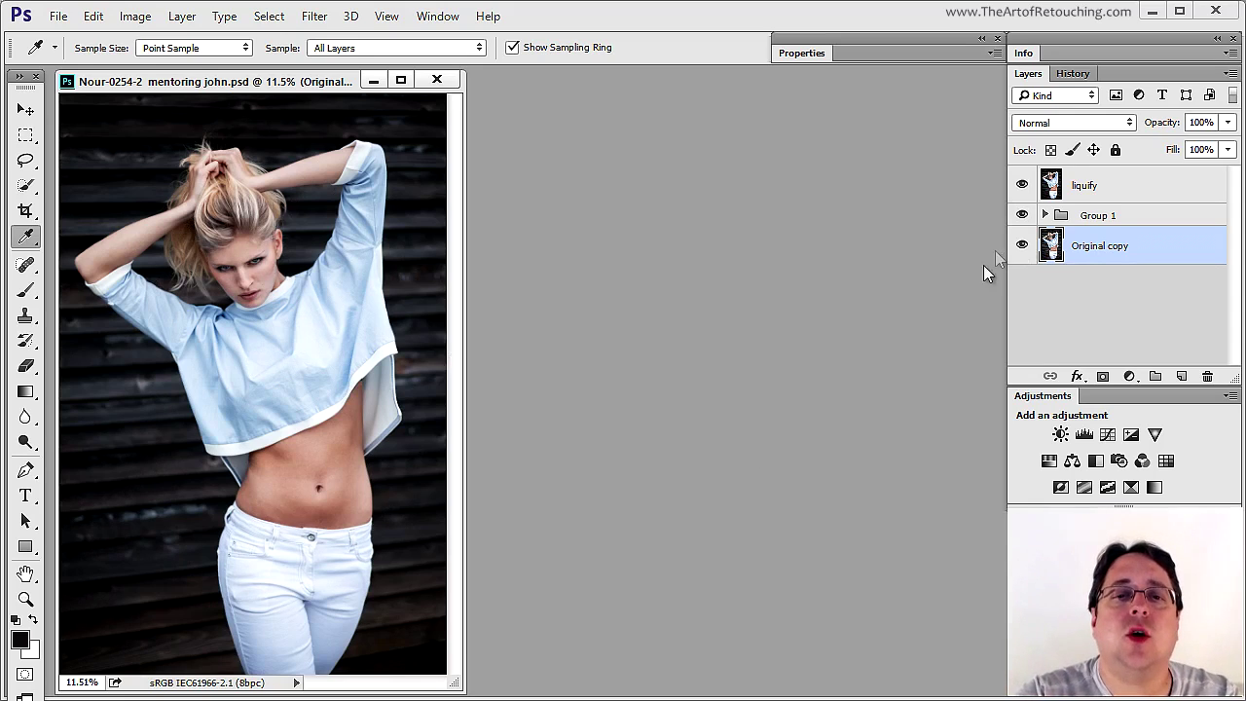
pyautogui.keyDown('alt'); pyautogui.click(1022, 248); pyautogui.keyUp('alt')
pyautogui.keyDown('alt'); pyautogui.click(1023, 248); pyautogui.keyUp('alt')
pyautogui.keyDown('alt'); pyautogui.click(1022, 247); pyautogui.keyUp('alt')
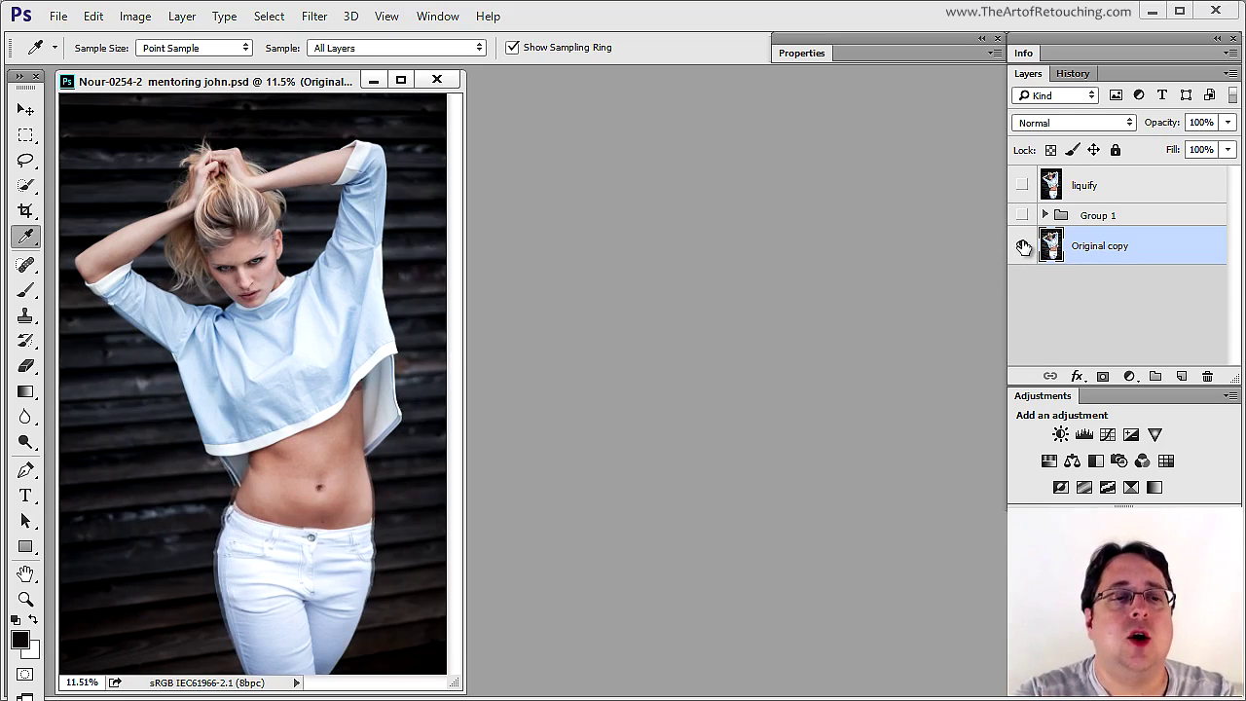
pyautogui.keyDown('alt'); pyautogui.click(1022, 247); pyautogui.keyUp('alt')
pyautogui.keyDown('alt'); pyautogui.click(1023, 247); pyautogui.keyUp('alt')
pyautogui.keyDown('alt'); pyautogui.click(1022, 248); pyautogui.keyUp('alt')
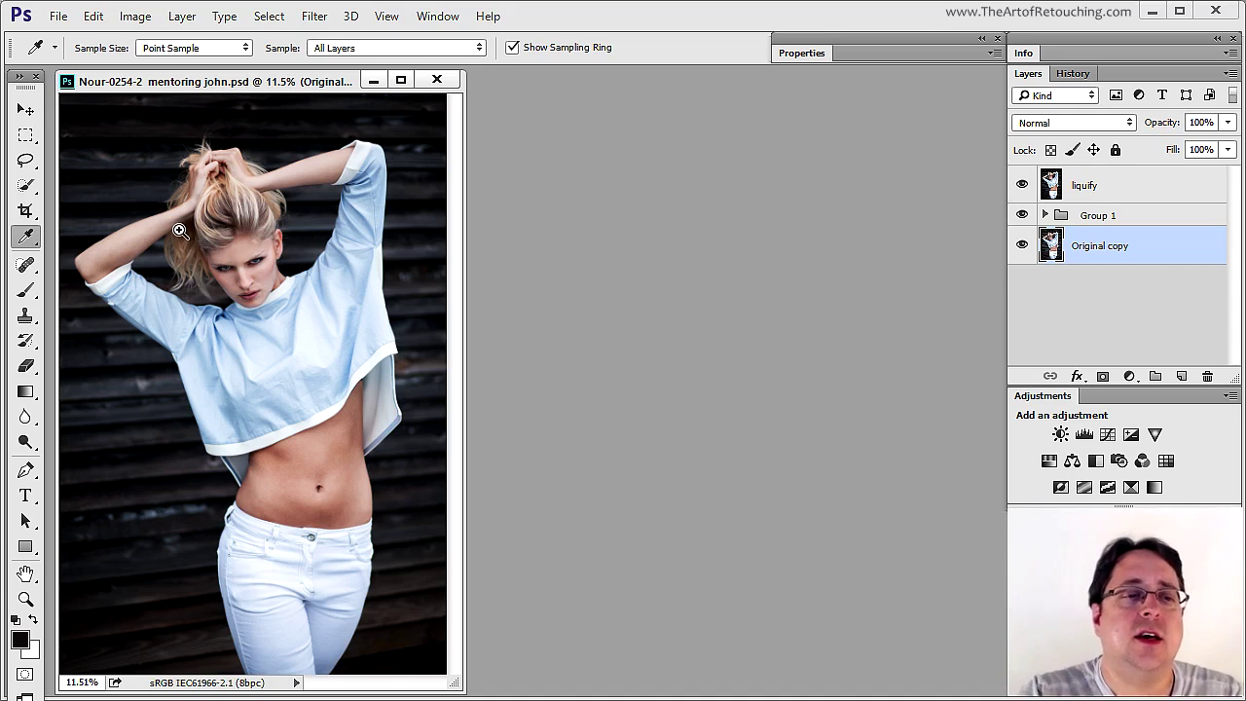
# Compare the retouched face close up with the Original copy layer shown alone.
pyautogui.hotkey('ctrl', '+')
pyautogui.hotkey('ctrl', '+')
pyautogui.click(289, 320)
pyautogui.click(409, 379)
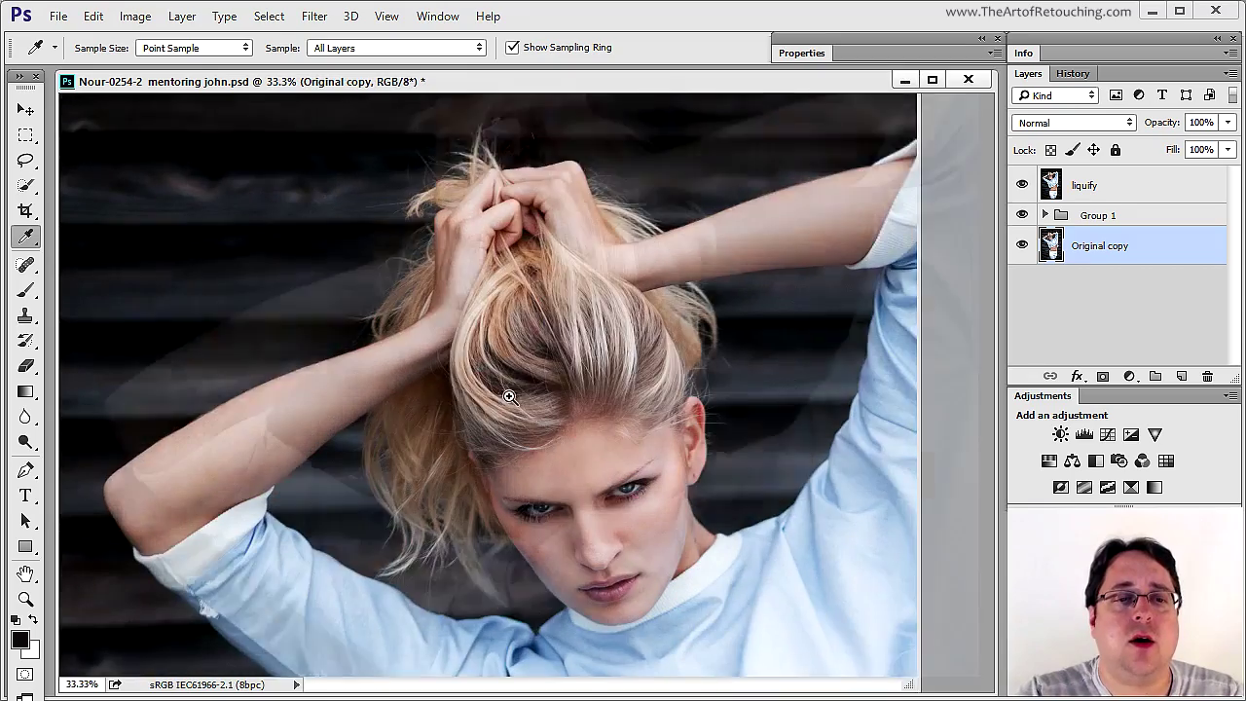
pyautogui.click(528, 432)
pyautogui.click(562, 398)
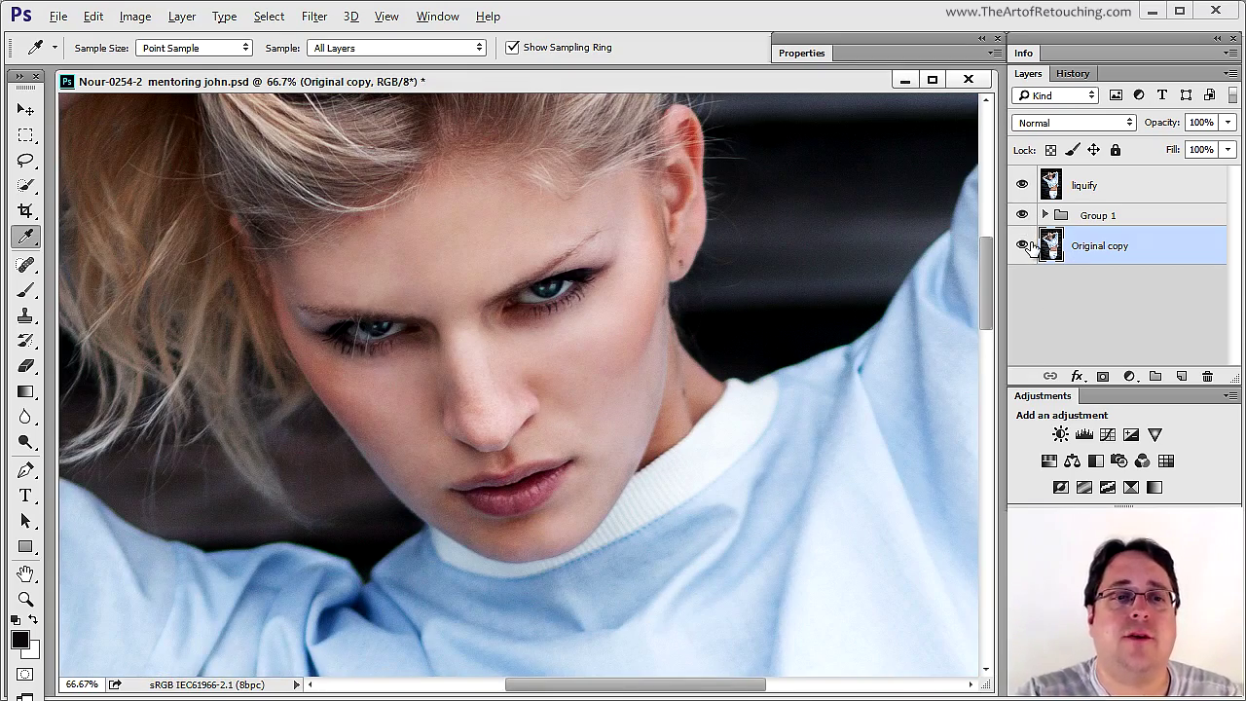
pyautogui.keyDown('alt'); pyautogui.click(1022, 246); pyautogui.keyUp('alt')
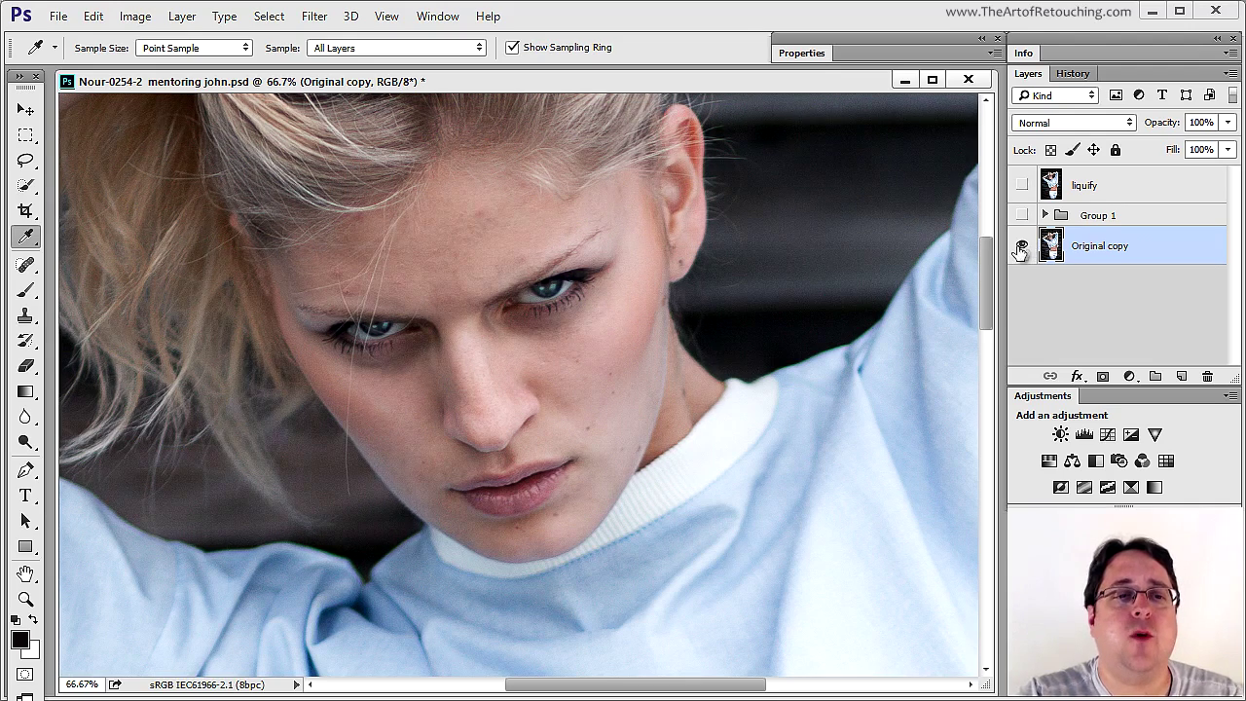
pyautogui.keyDown('alt'); pyautogui.click(1023, 245); pyautogui.keyUp('alt')
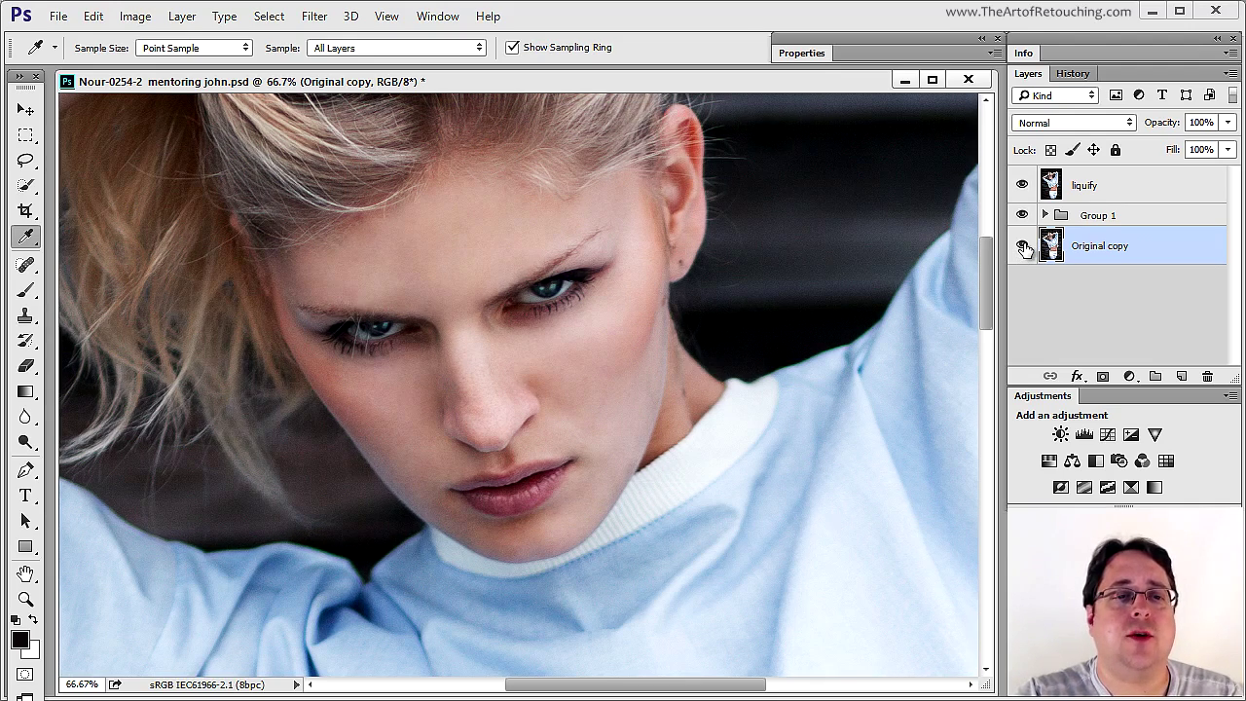
pyautogui.keyDown('alt'); pyautogui.click(1022, 246); pyautogui.keyUp('alt')
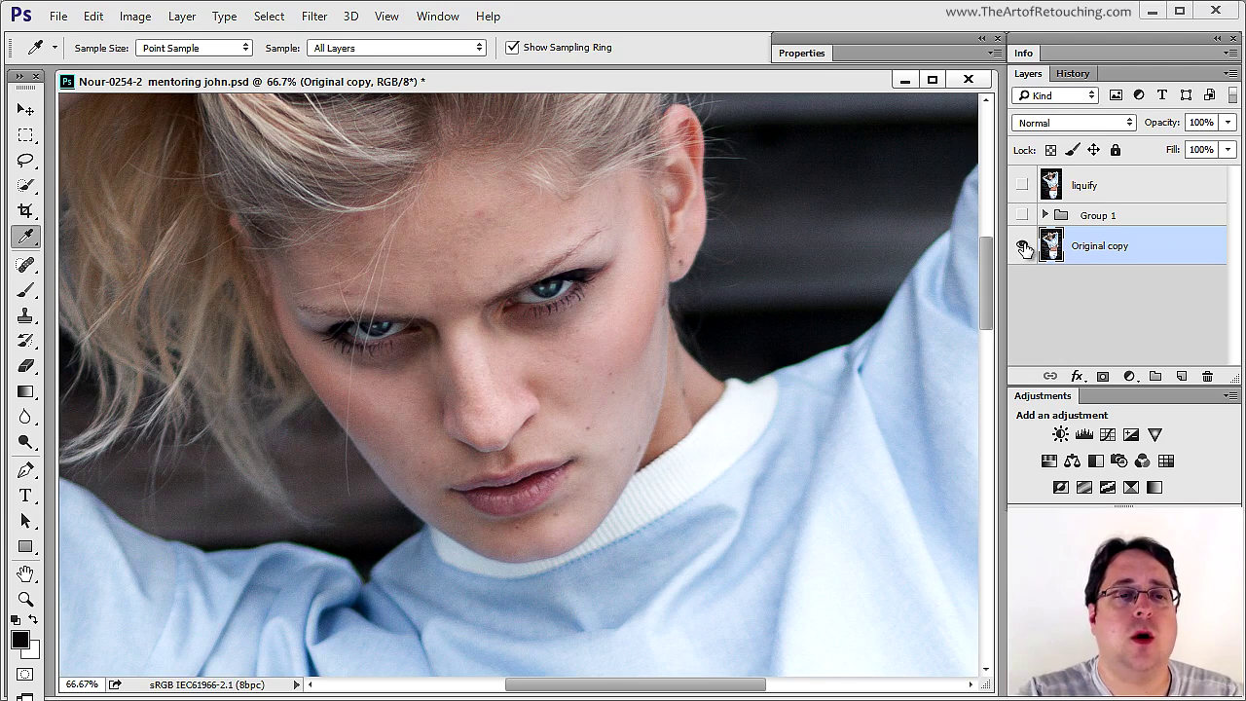
pyautogui.keyDown('alt'); pyautogui.click(1022, 245); pyautogui.keyUp('alt')
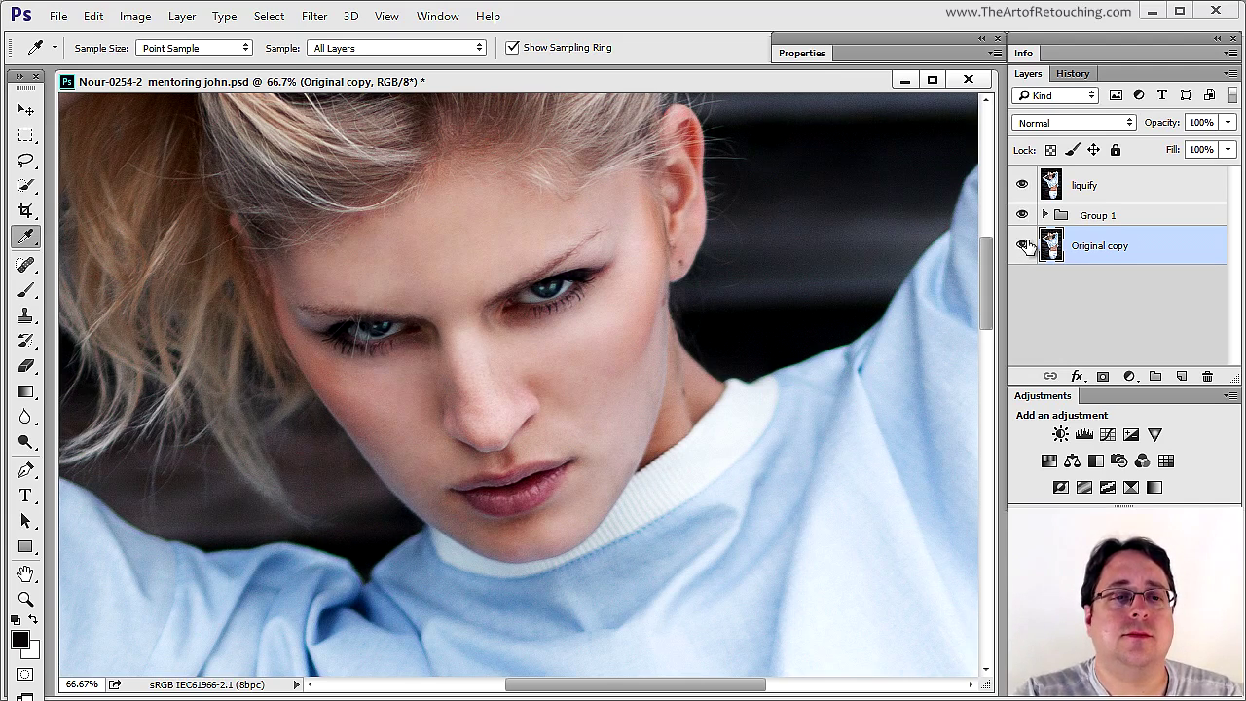
pyautogui.keyDown('alt'); pyautogui.click(1023, 246); pyautogui.keyUp('alt')
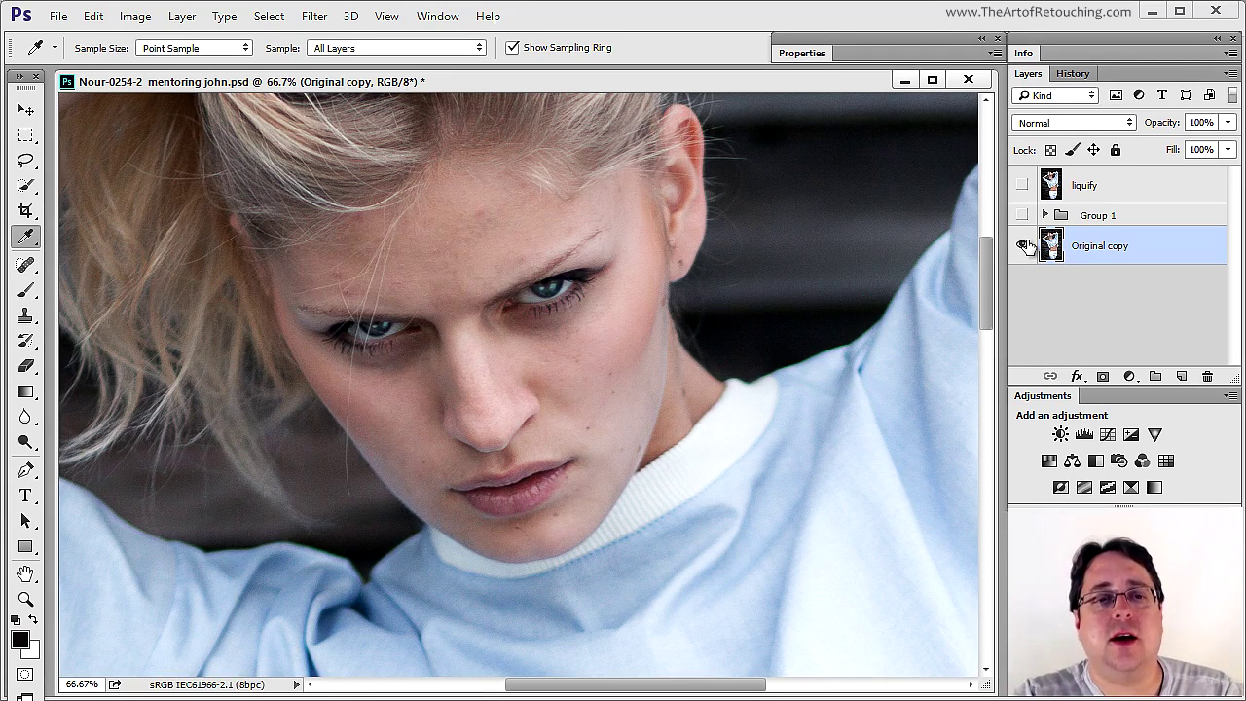
pyautogui.keyDown('alt'); pyautogui.click(1025, 245); pyautogui.keyUp('alt')
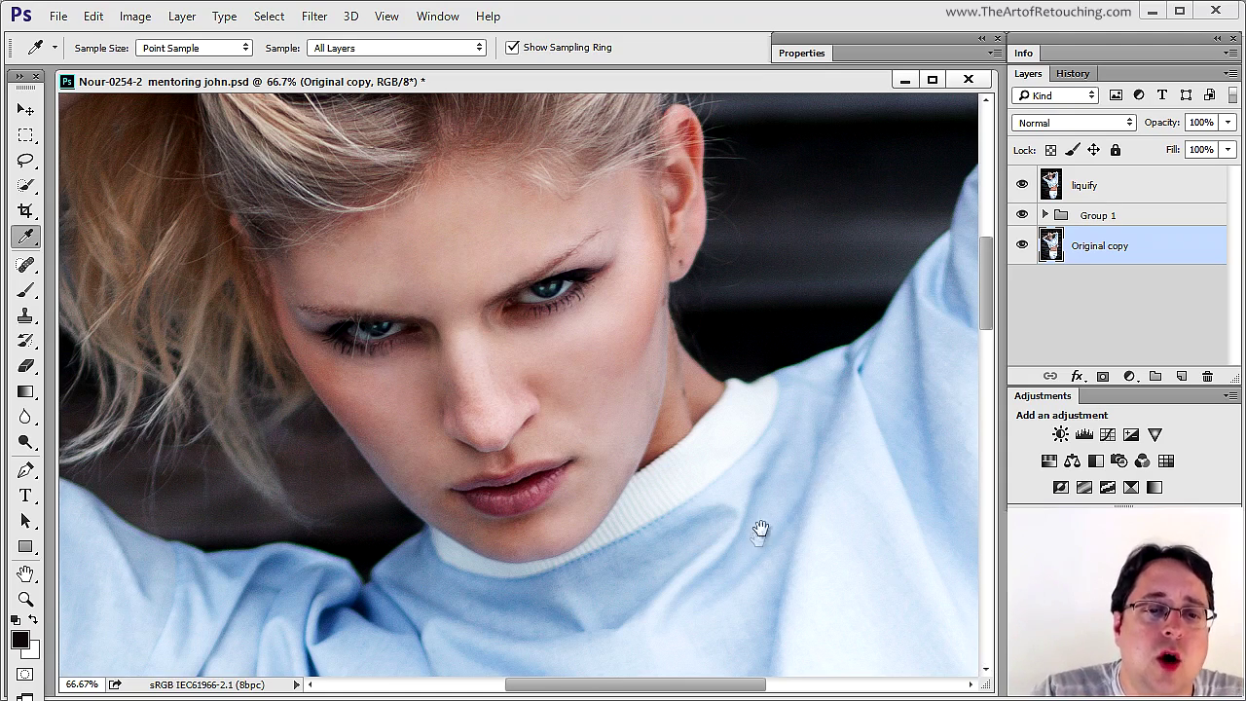
# Display the pixel colour values and examine the RGB levels in the shirt's bright highlights and shaded folds up close.
pyautogui.moveTo(762, 529); pyautogui.dragTo(651, 412)
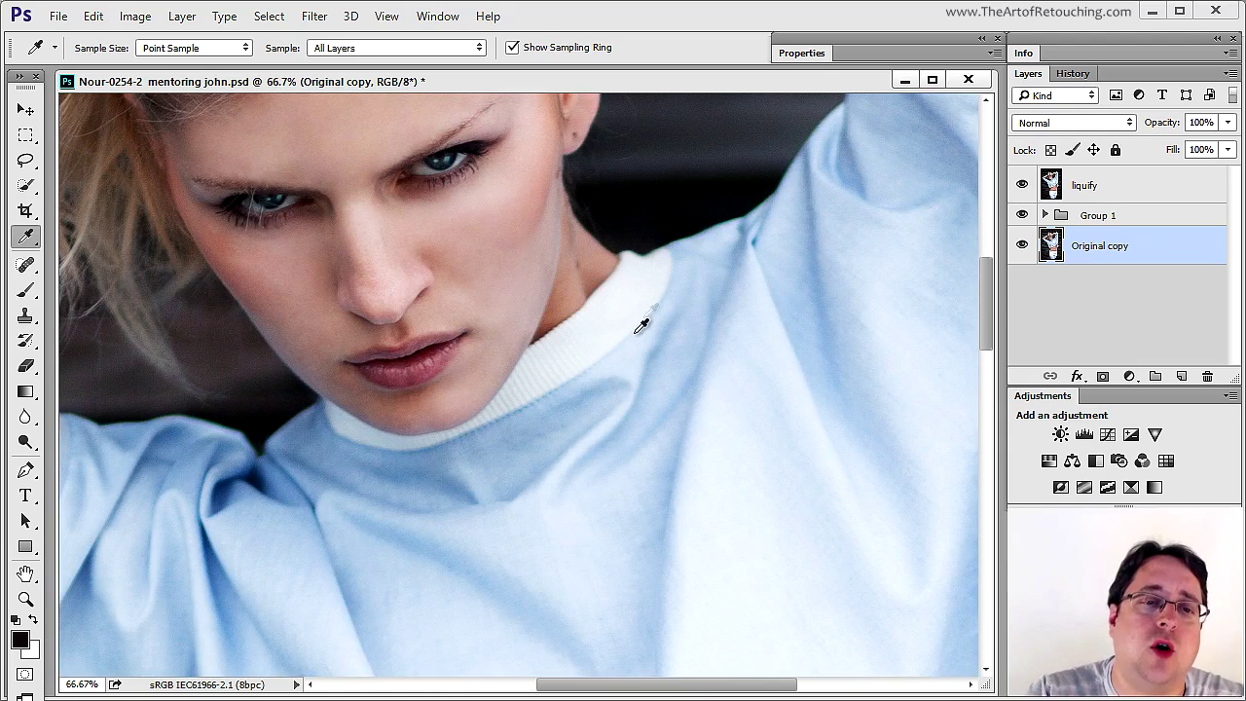
pyautogui.moveTo(727, 620); pyautogui.dragTo(634, 201)
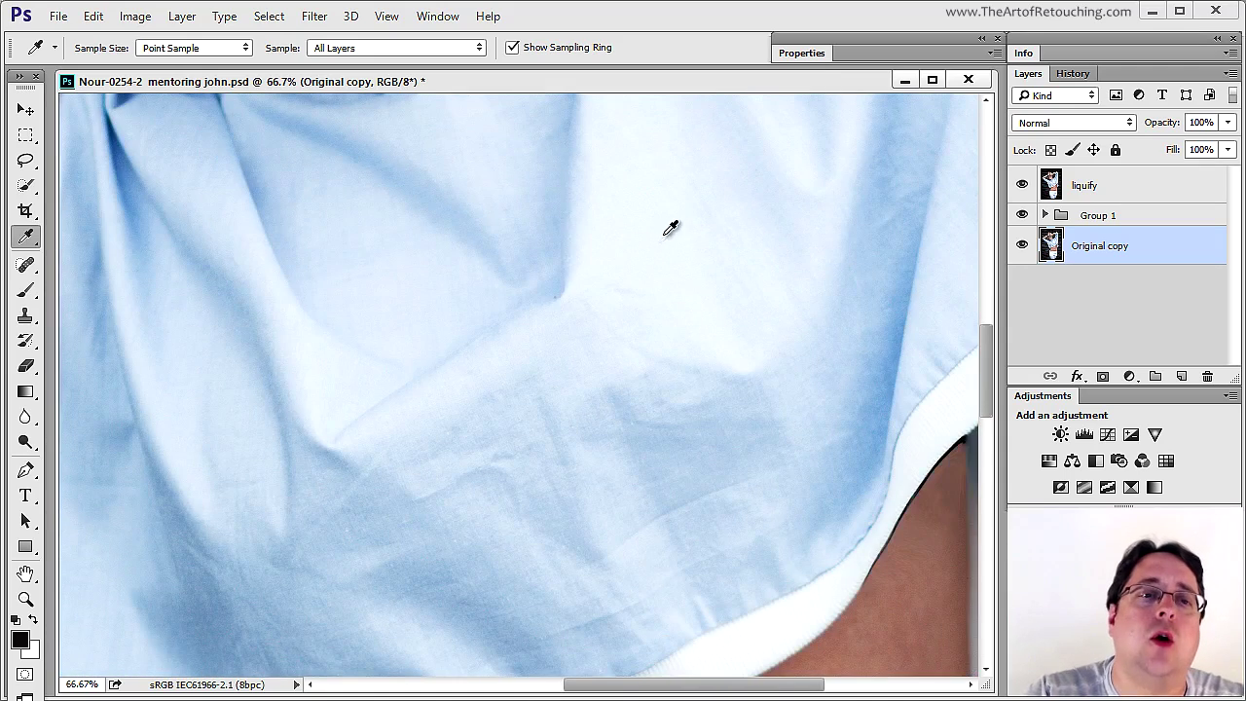
pyautogui.click(1033, 58)
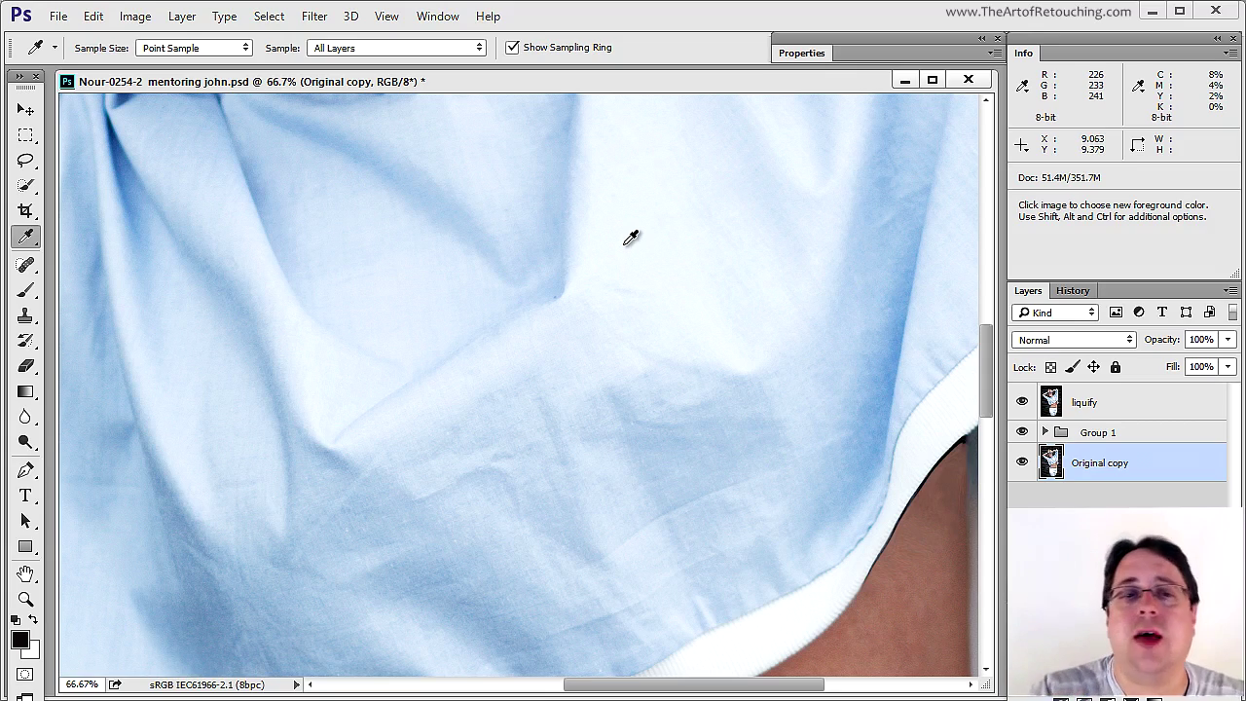
pyautogui.press('space')
pyautogui.moveTo(623, 243); pyautogui.dragTo(615, 454)
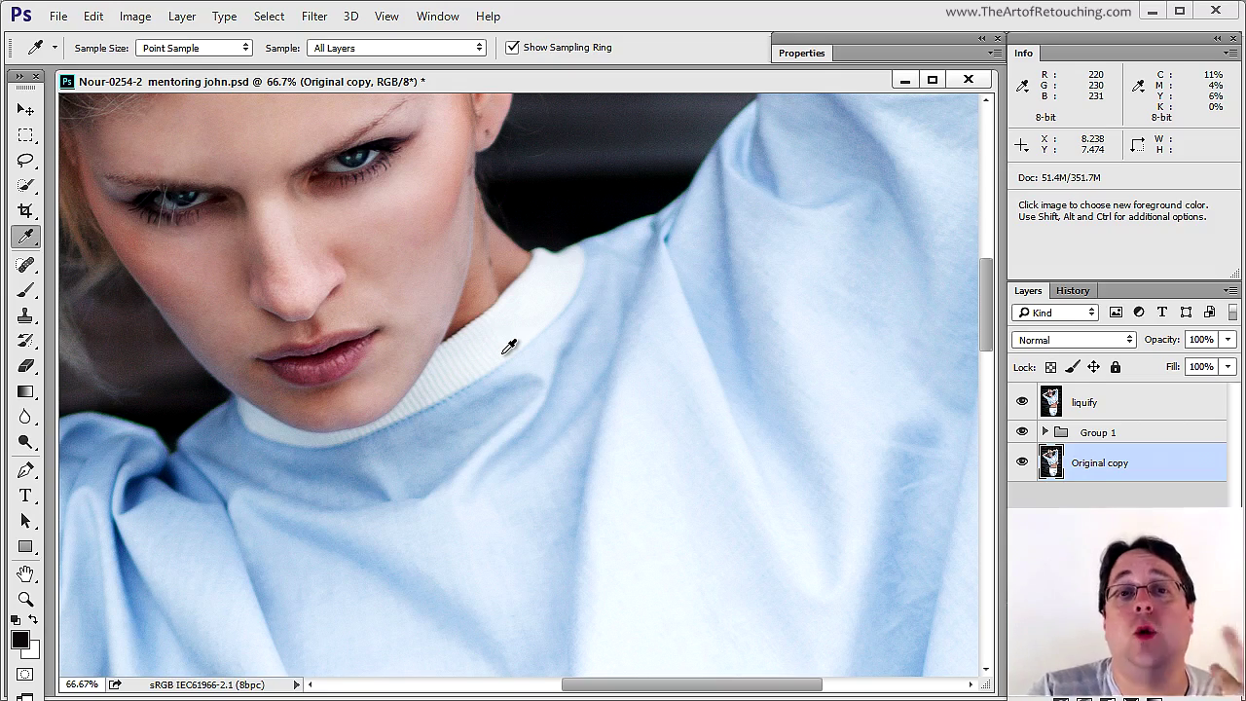
pyautogui.moveTo(661, 443); pyautogui.dragTo(624, 442)
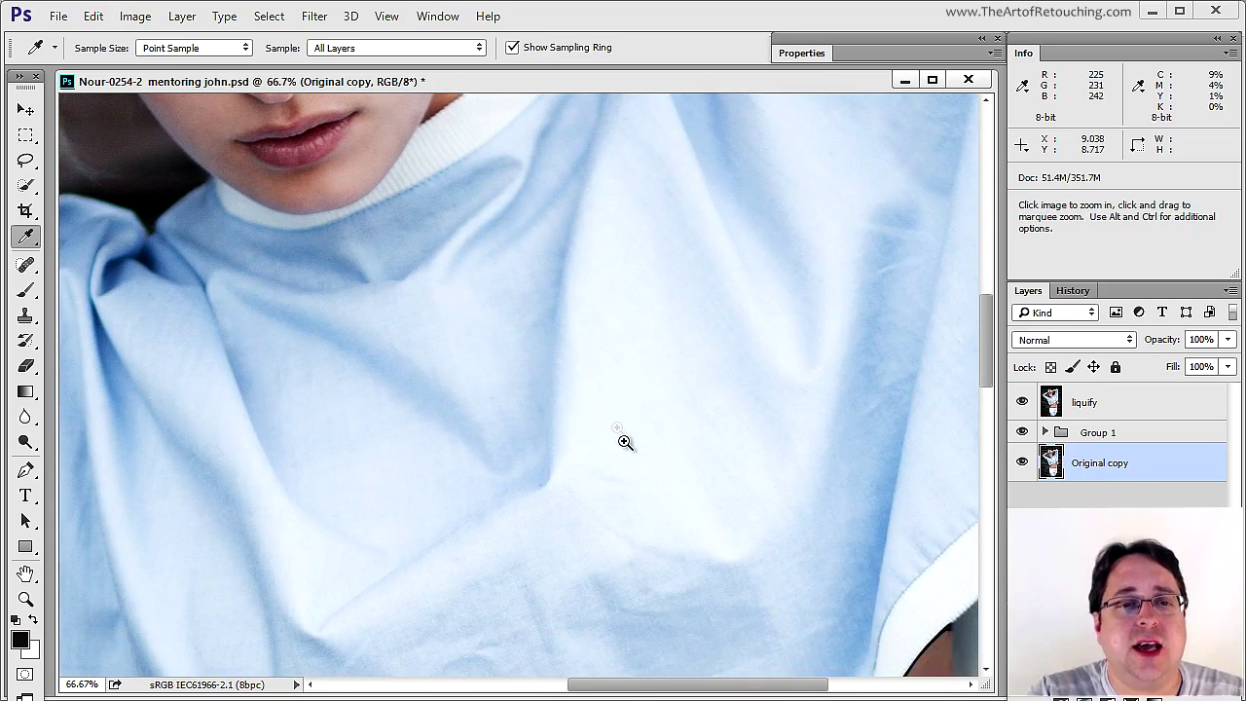
pyautogui.click(624, 442)
pyautogui.click(504, 418)
pyautogui.moveTo(459, 403); pyautogui.dragTo(491, 492)
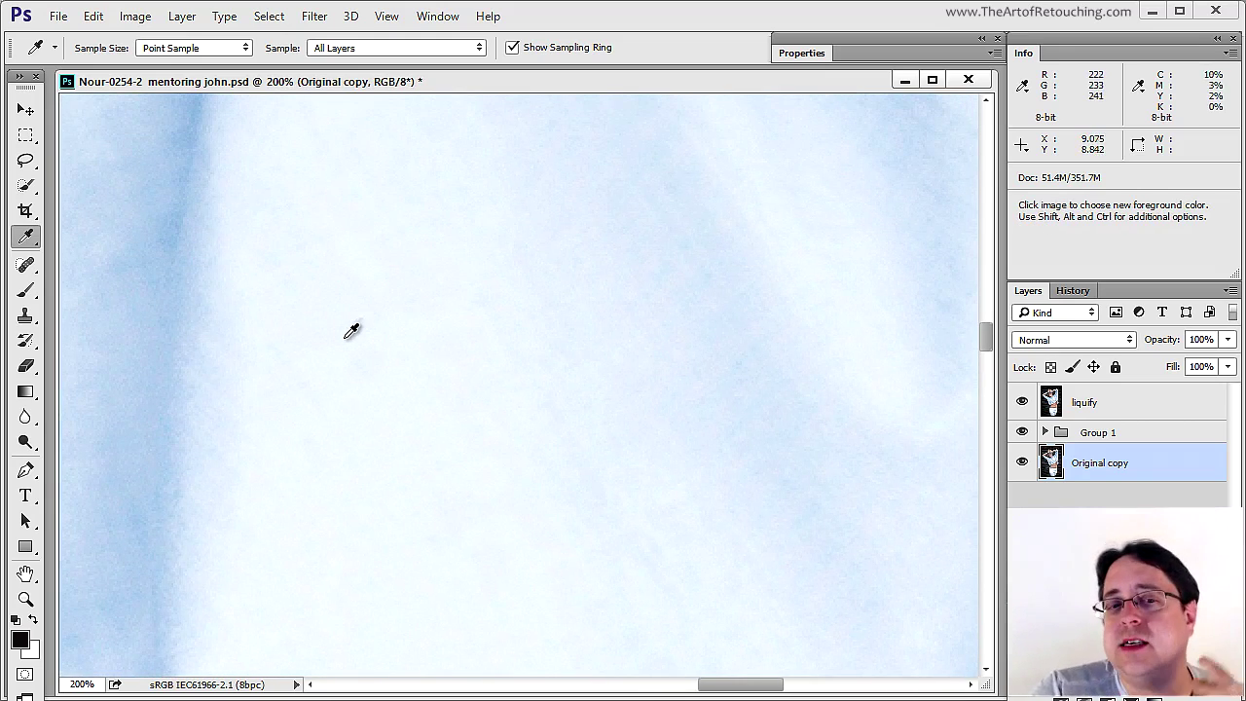
pyautogui.press('space')
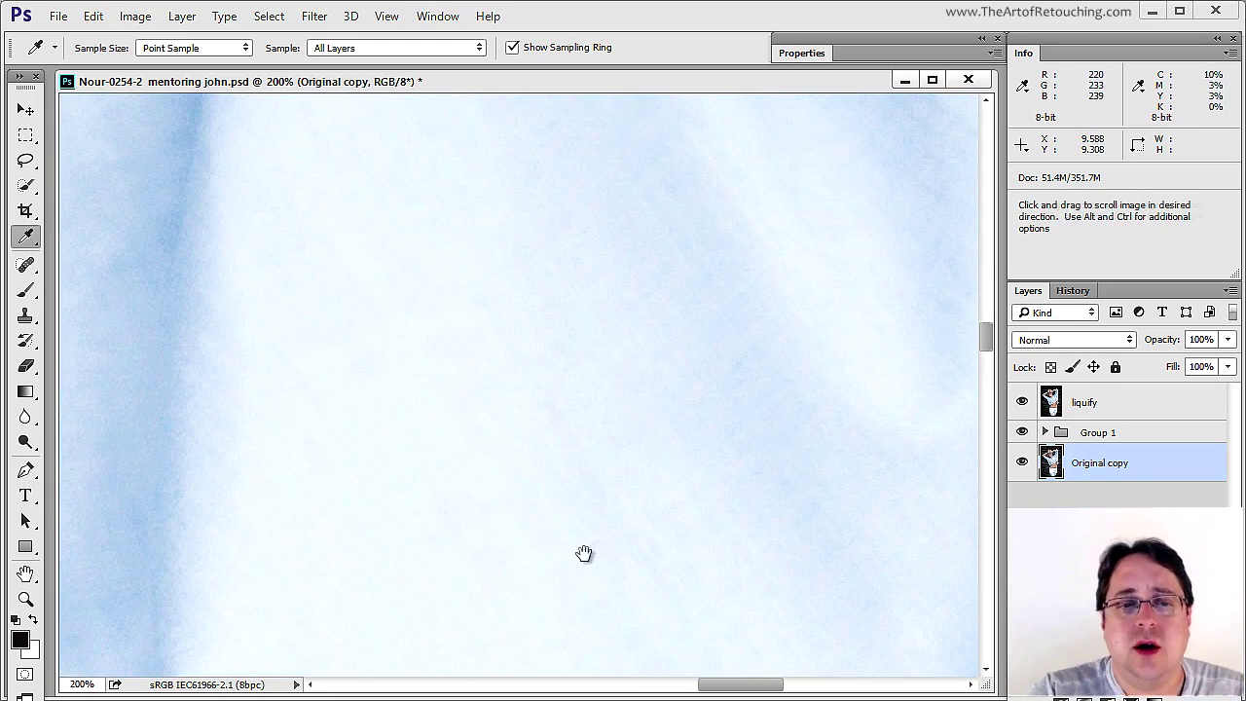
pyautogui.moveTo(585, 554); pyautogui.dragTo(610, 175)
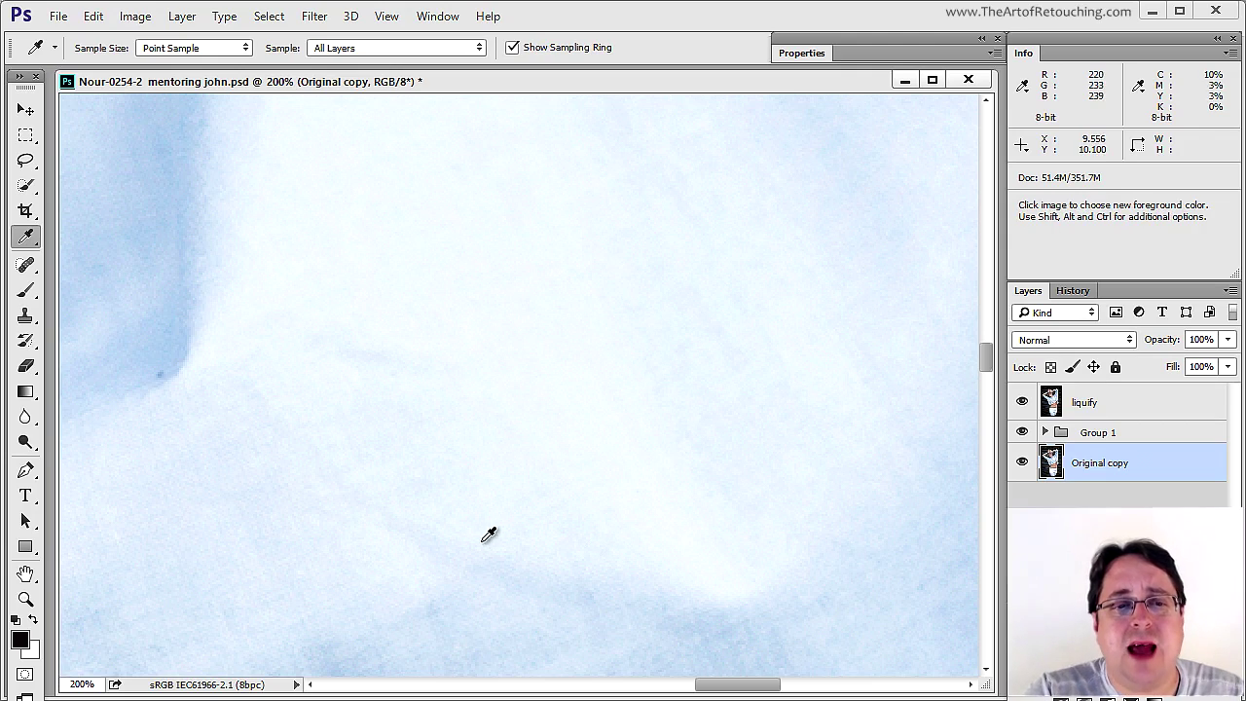
pyautogui.moveTo(496, 562); pyautogui.dragTo(486, 354)
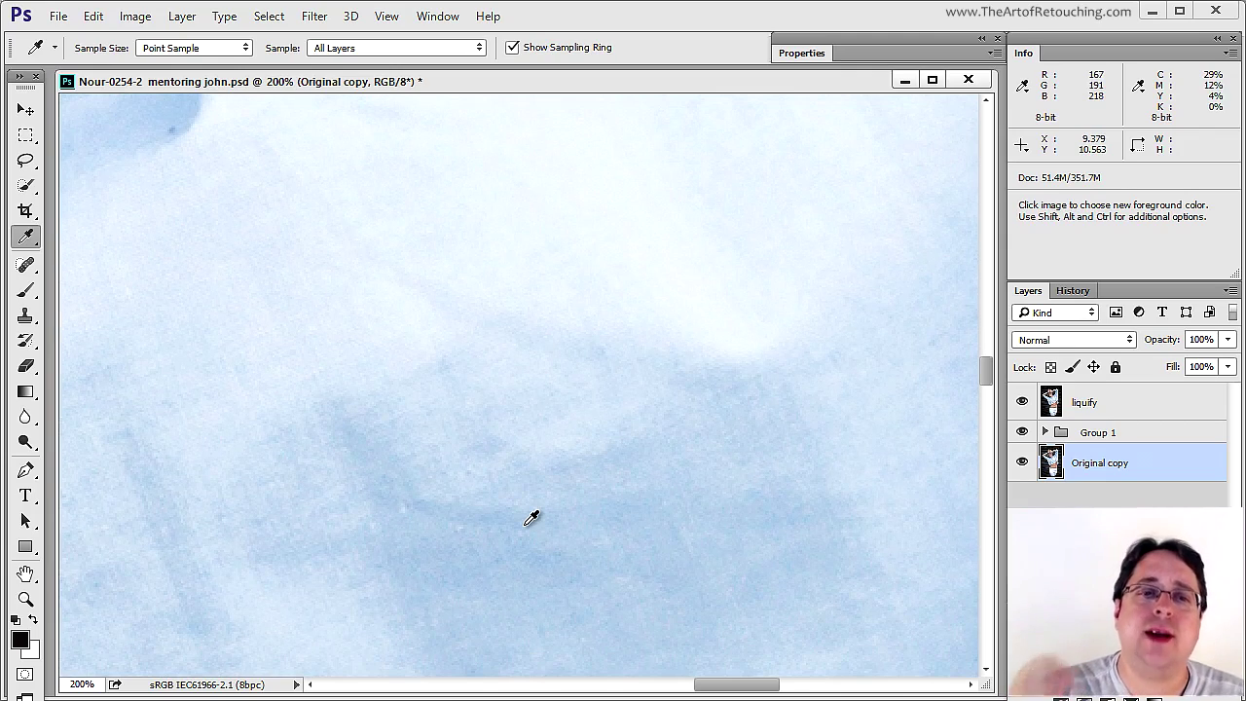
# Compare the shirt fabric with the Original copy layer shown alone and inspect the area around the shirt's hem.
pyautogui.keyDown('alt'); pyautogui.click(1021, 465); pyautogui.keyUp('alt')
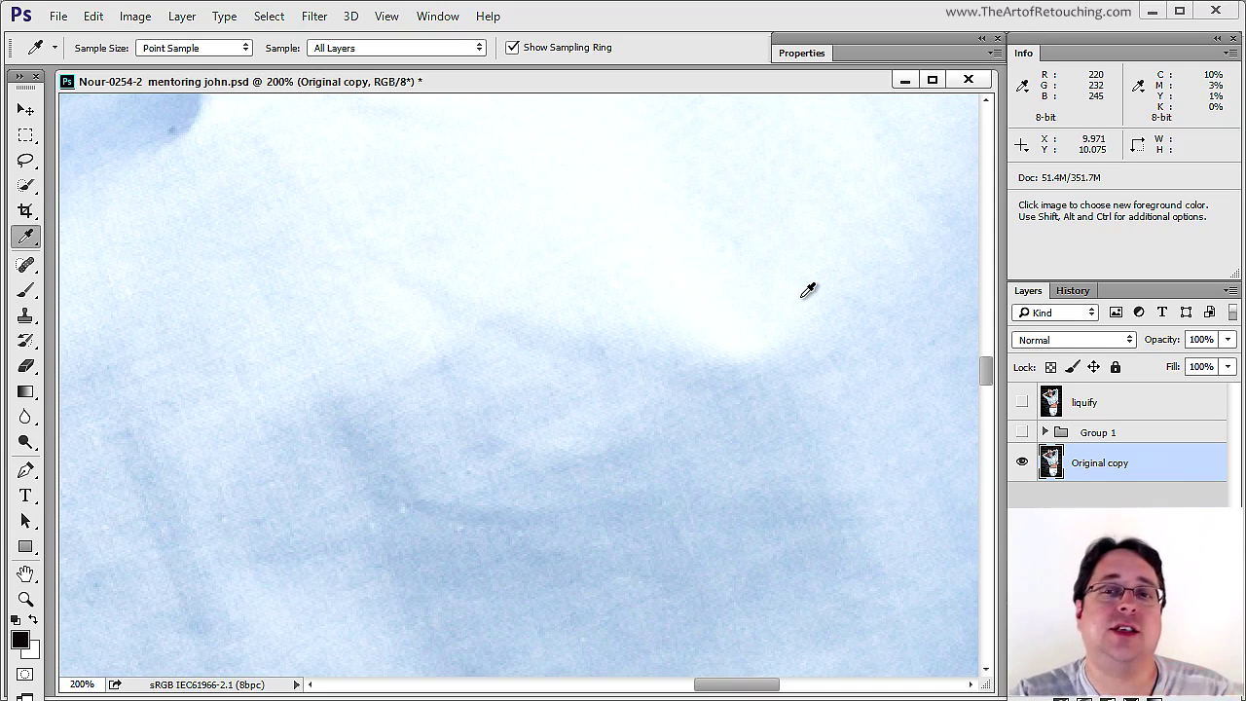
pyautogui.keyDown('alt'); pyautogui.click(1021, 464); pyautogui.keyUp('alt')
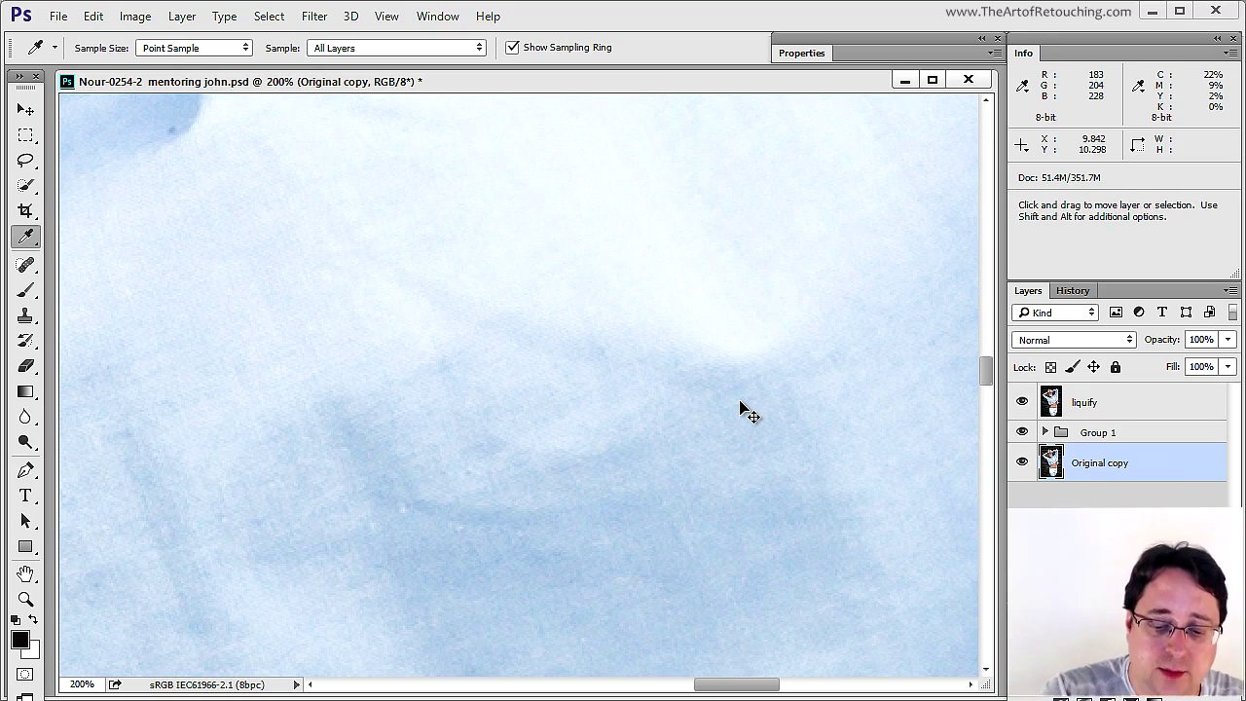
pyautogui.hotkey('ctrl', '-')
pyautogui.hotkey('ctrl', '-')
pyautogui.hotkey('ctrl', '-')
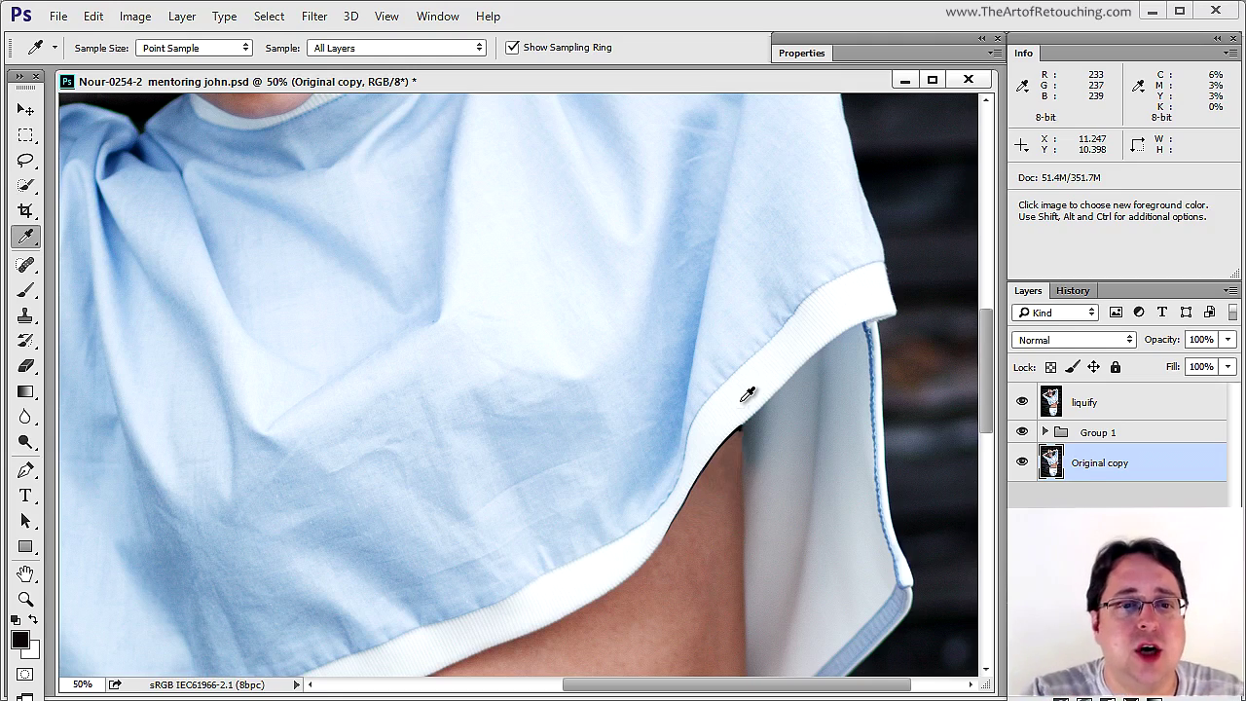
pyautogui.moveTo(692, 448); pyautogui.dragTo(676, 217)
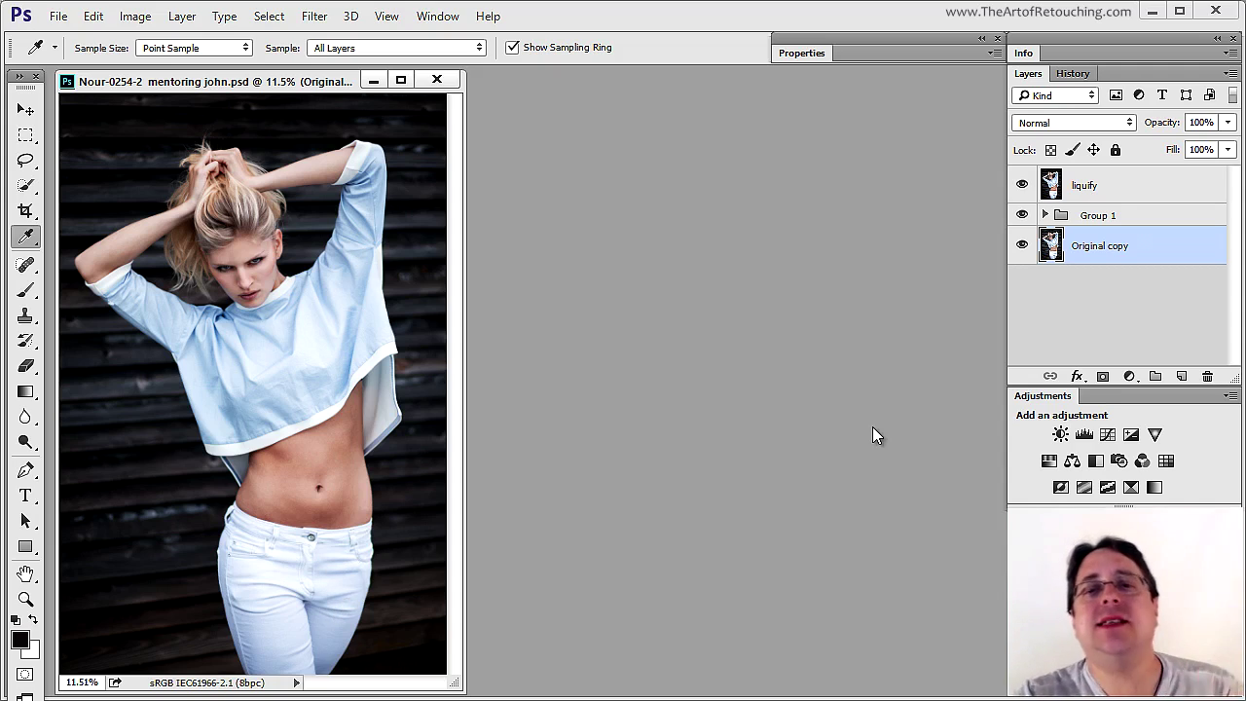
# Hide the liquify layer and expand Group 1 to review the retouching layers it contains.
pyautogui.click(1020, 183)
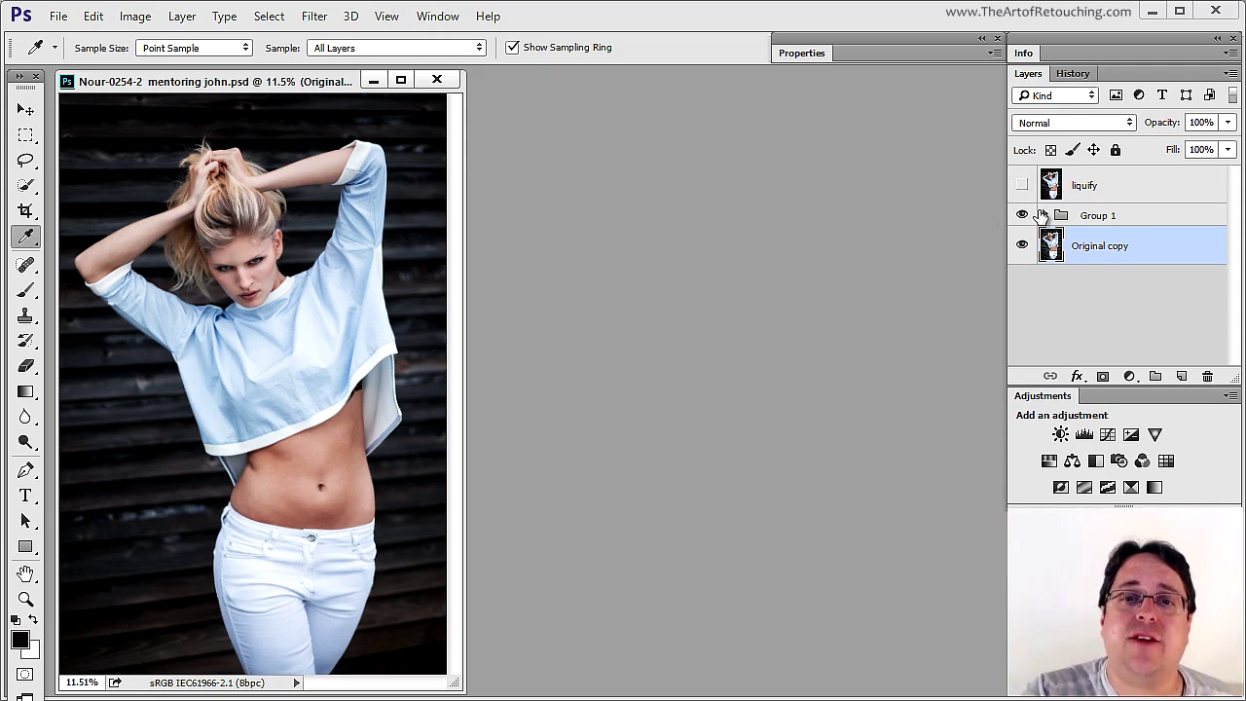
pyautogui.click(1035, 216)
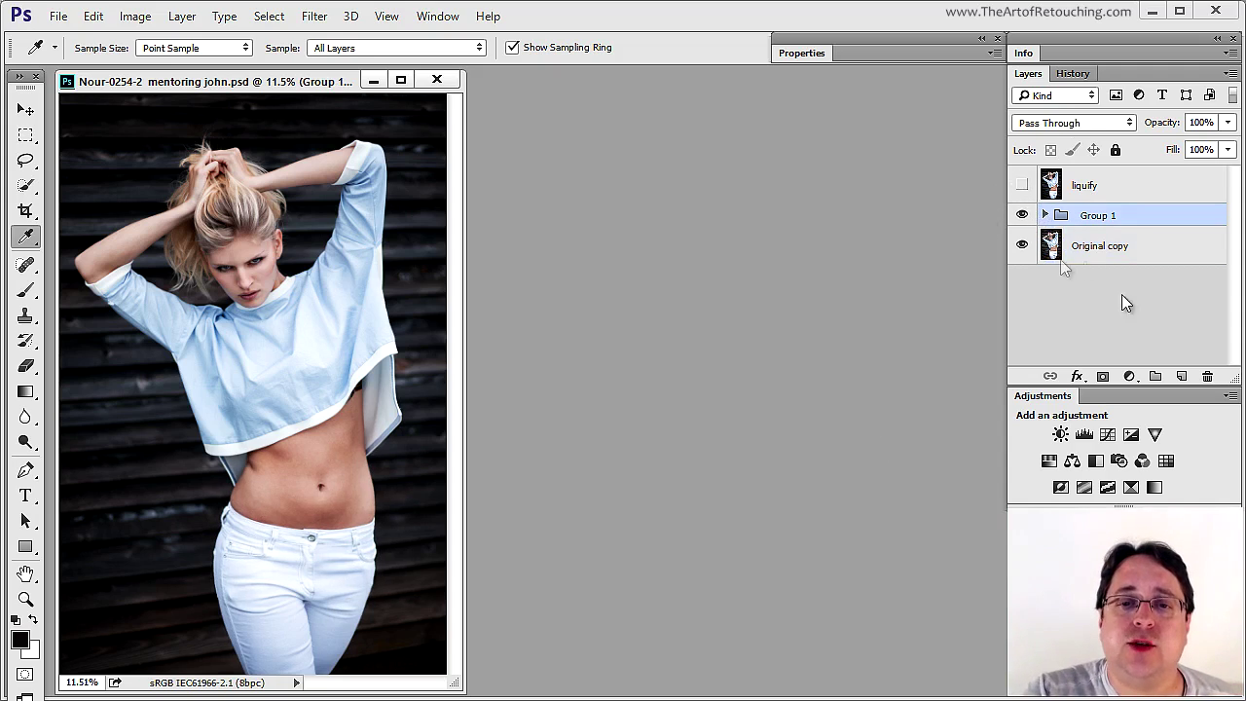
pyautogui.click(1045, 215)
pyautogui.scroll(-2, 1157, 282)
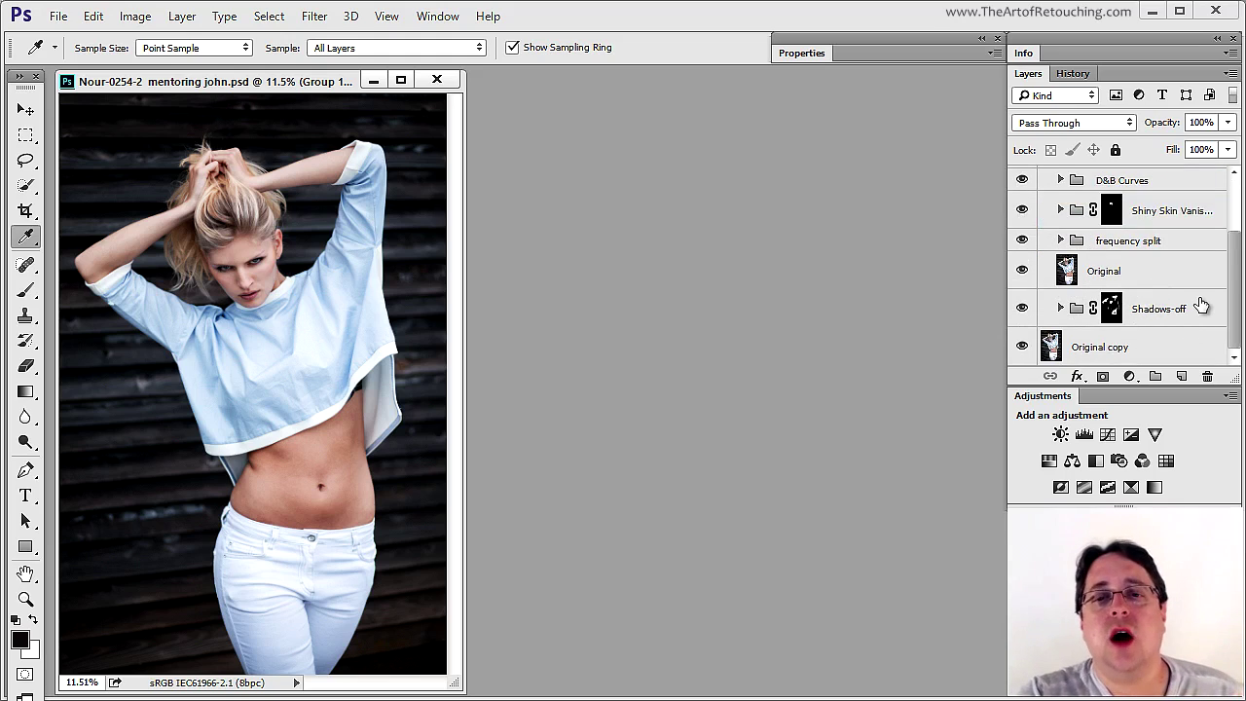
pyautogui.scroll(2, 1202, 305)
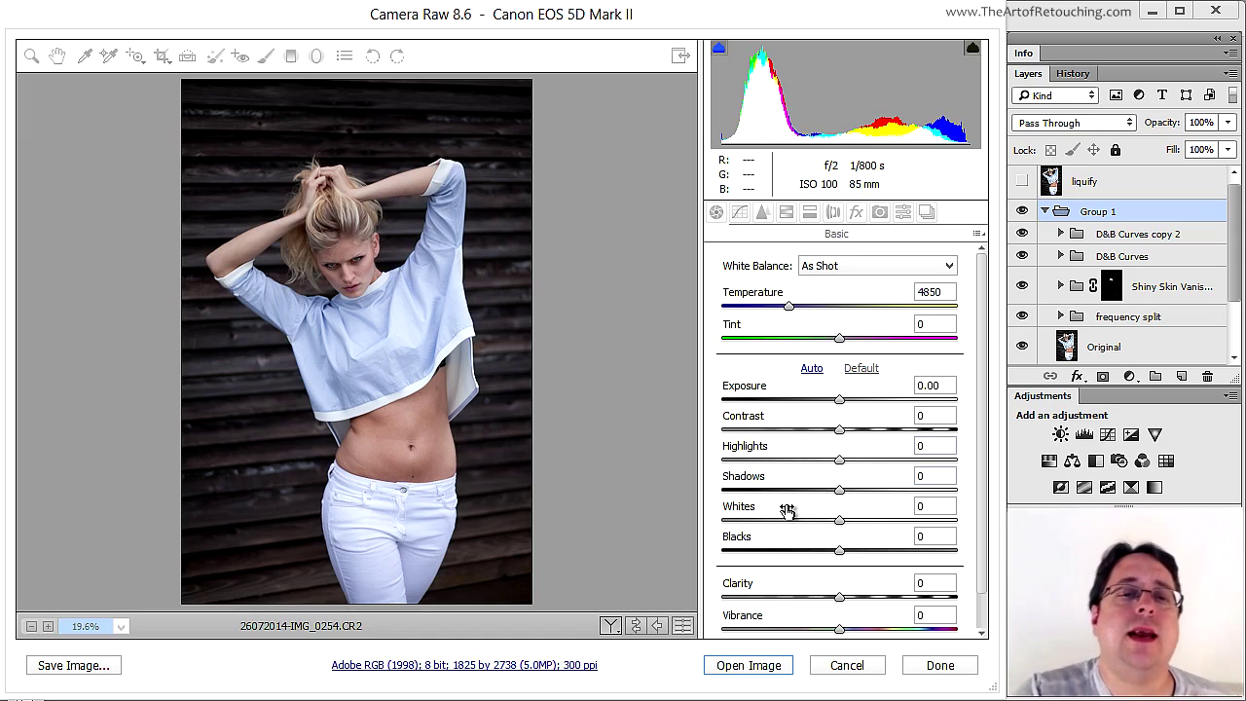
# Set the raw photo's Highlights to -58, Shadows to +58, Blacks to -34 and Exposure to +0.40.
pyautogui.moveTo(837, 462); pyautogui.dragTo(769, 477)
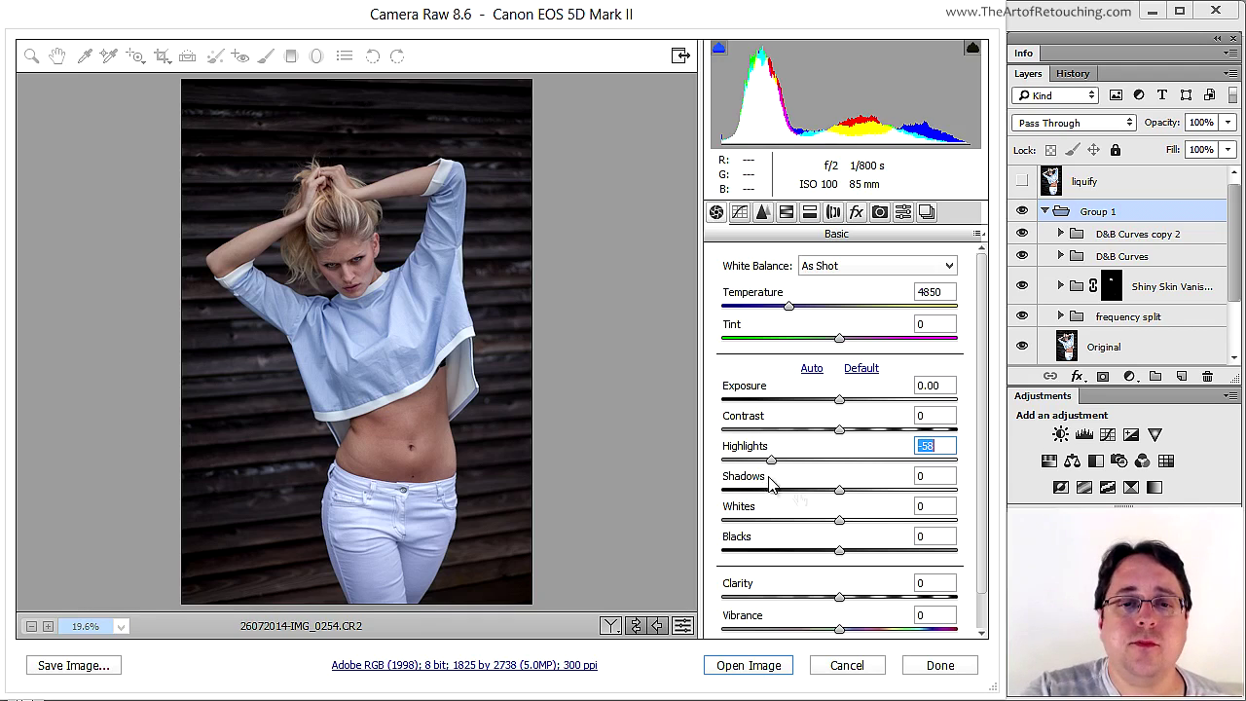
pyautogui.click(844, 494)
pyautogui.moveTo(843, 494); pyautogui.dragTo(912, 502)
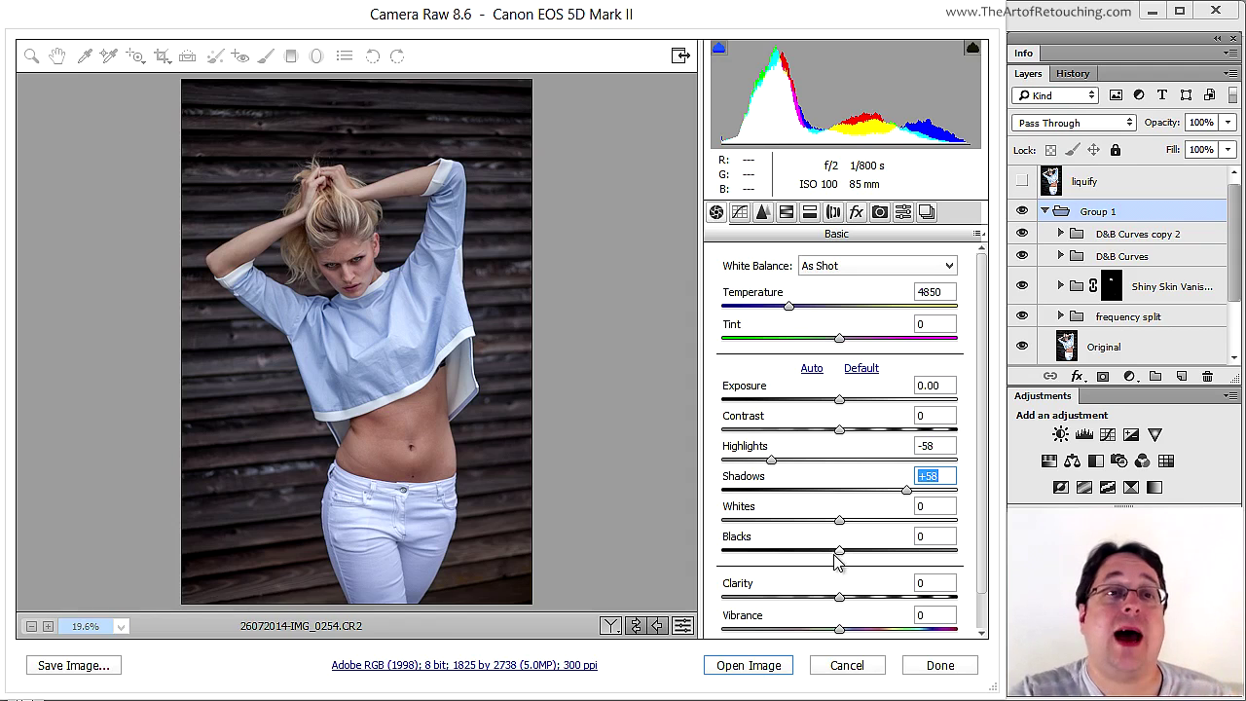
pyautogui.moveTo(834, 552); pyautogui.dragTo(799, 553)
pyautogui.click(847, 401)
pyautogui.moveTo(846, 402); pyautogui.dragTo(848, 408)
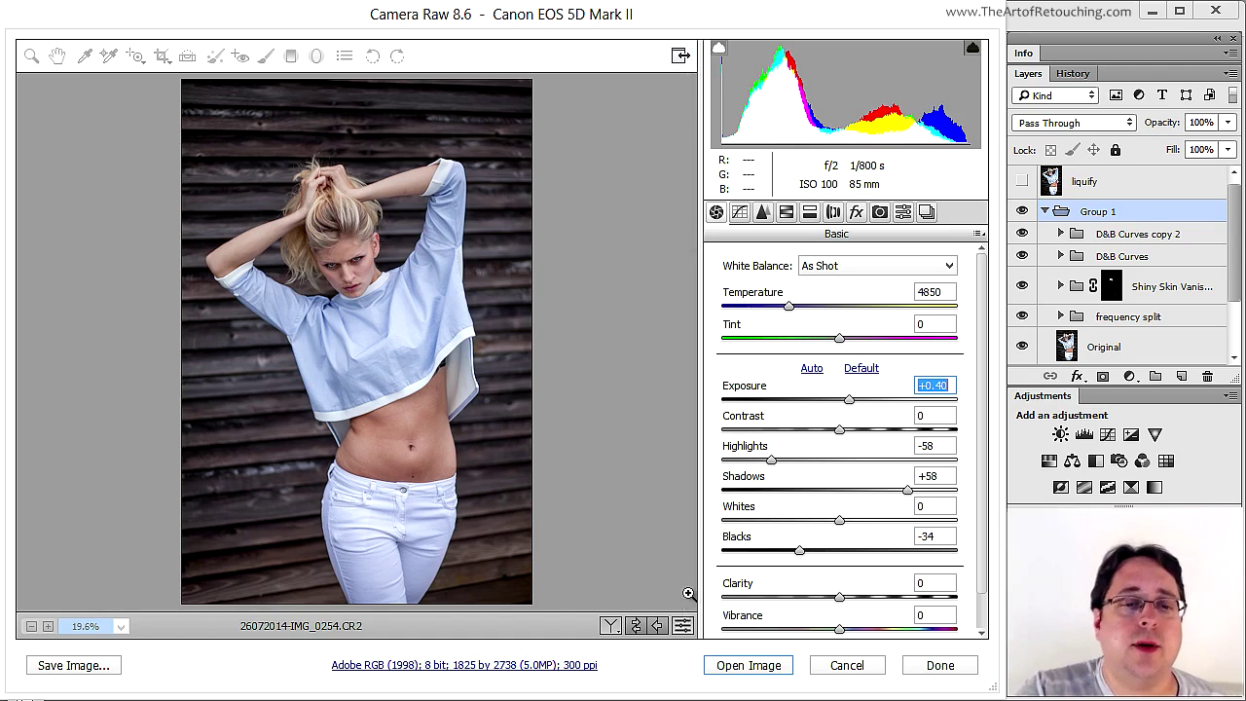
# Compare the raw photo's current Basic adjustments with the default settings several times, ending on the adjusted version.
pyautogui.click(683, 626)
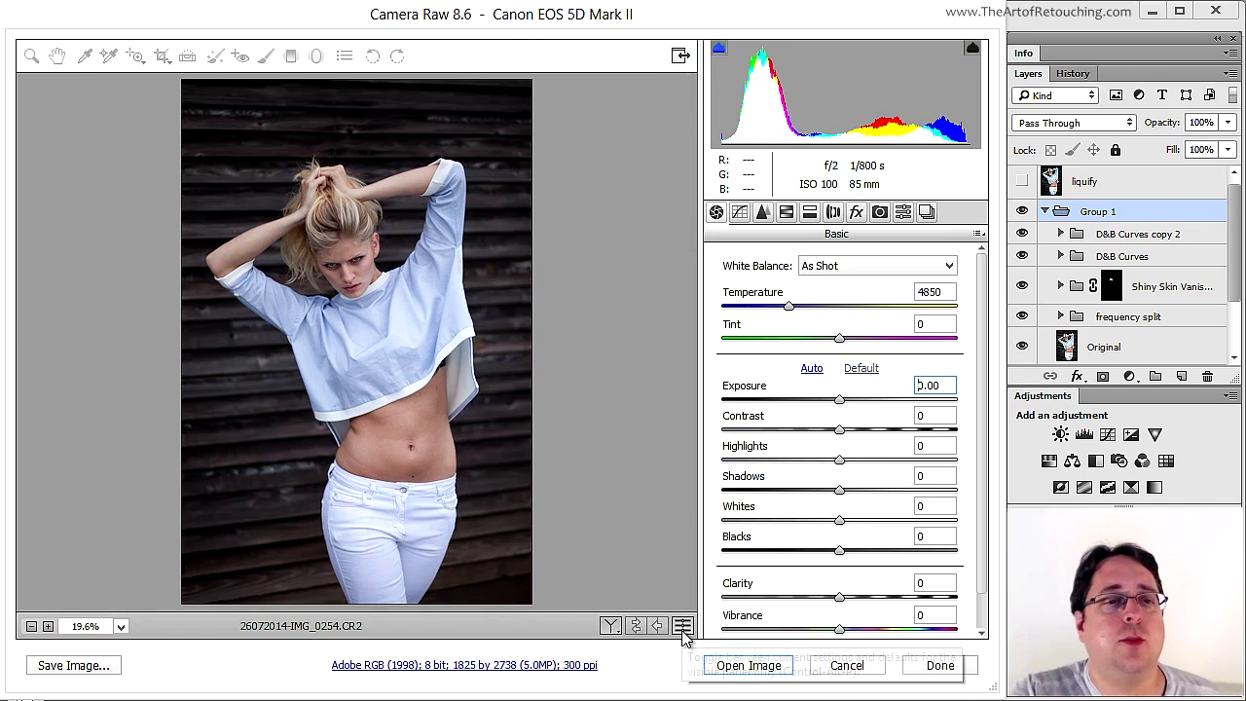
pyautogui.click(684, 628)
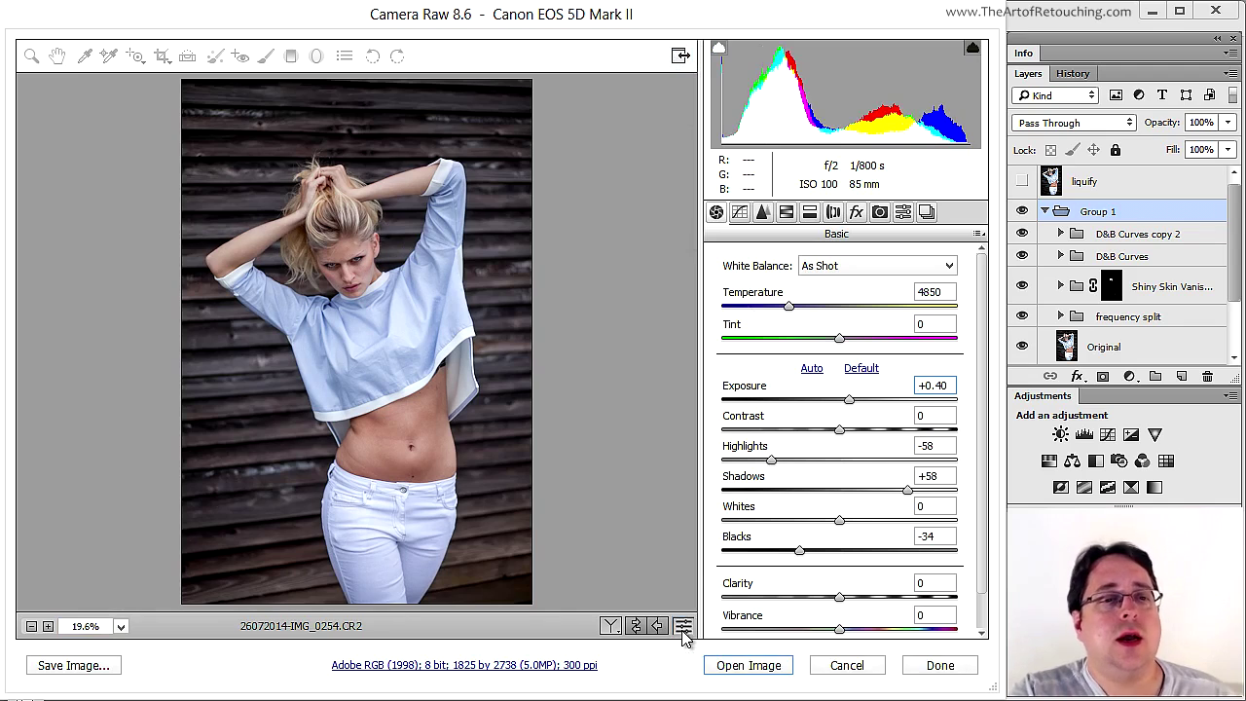
pyautogui.click(683, 628)
pyautogui.click(684, 628)
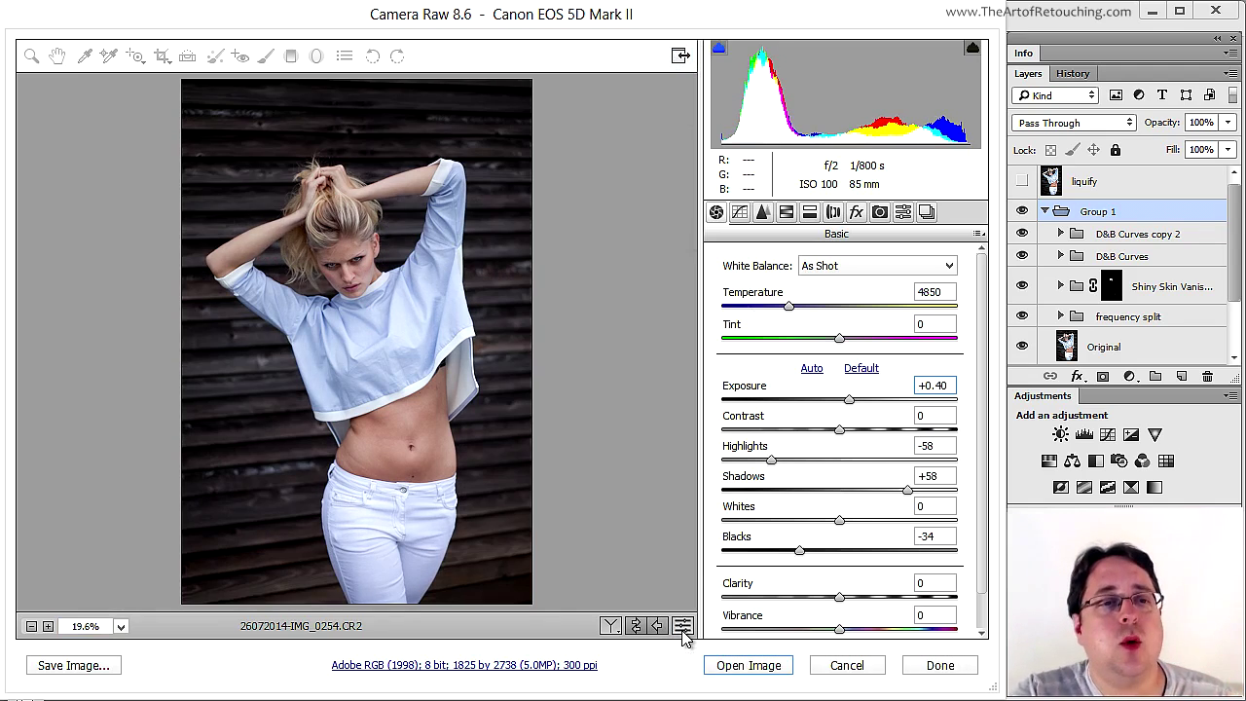
pyautogui.click(684, 628)
pyautogui.click(684, 628)
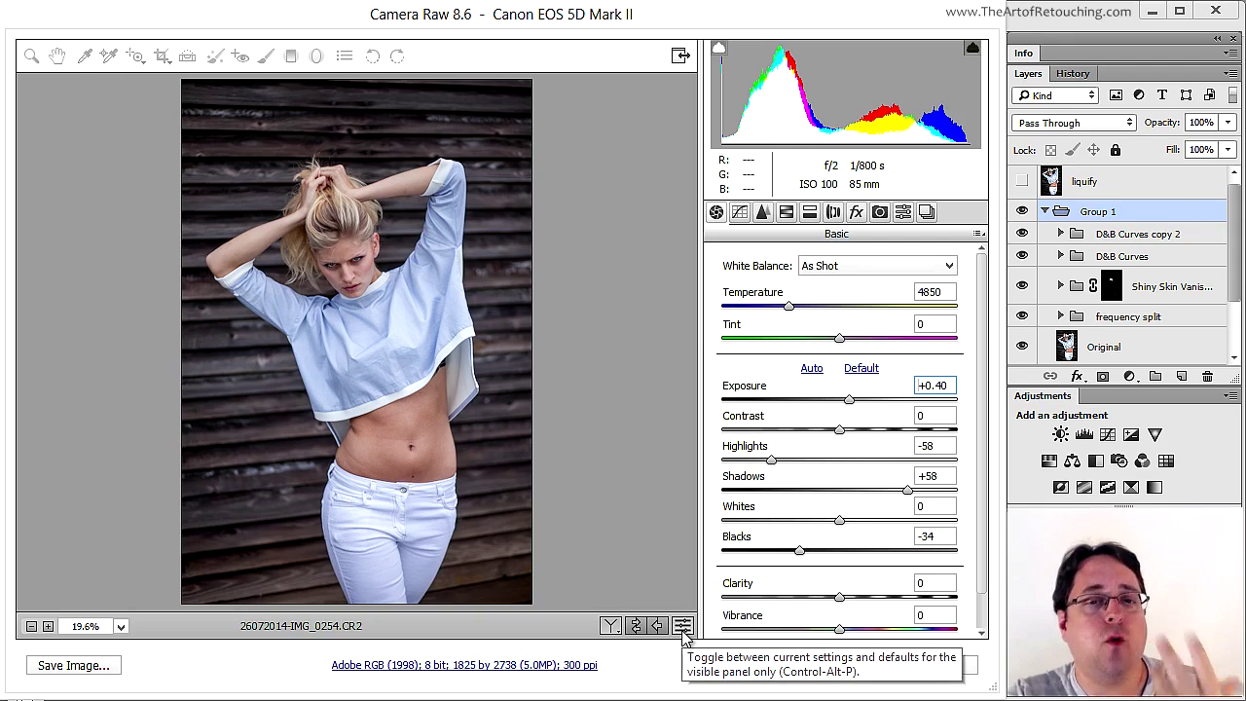
pyautogui.click(683, 628)
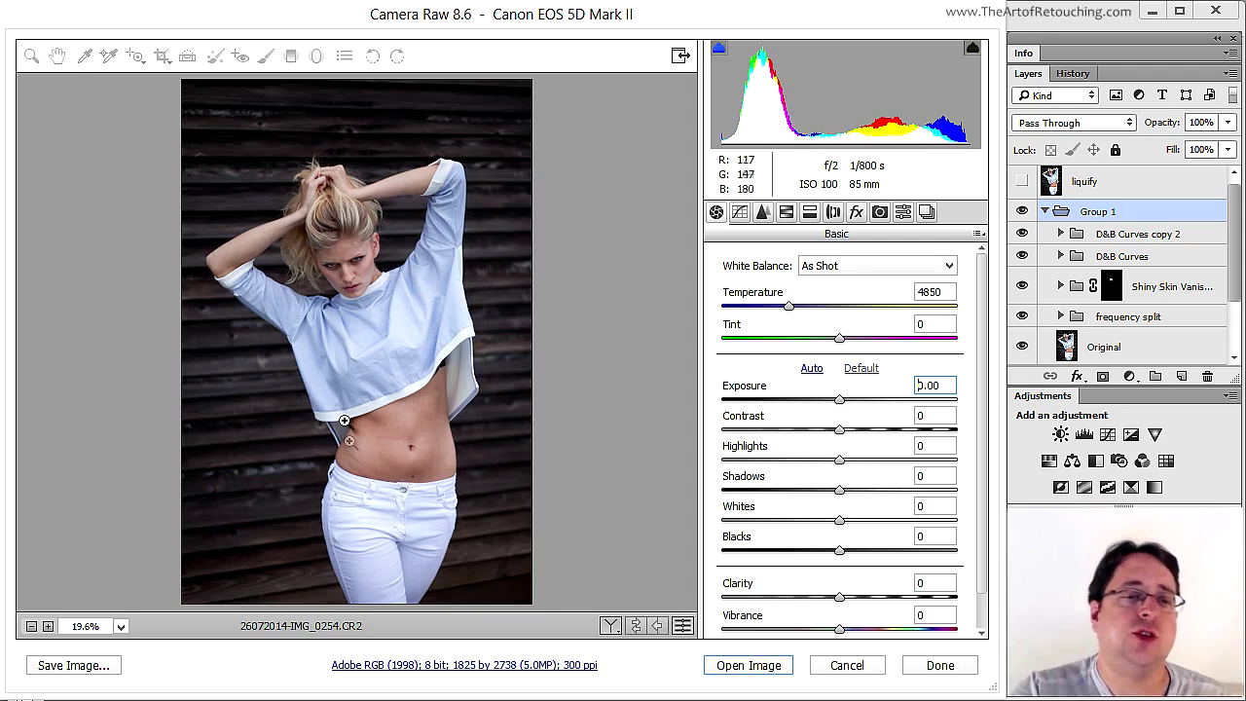
pyautogui.click(683, 628)
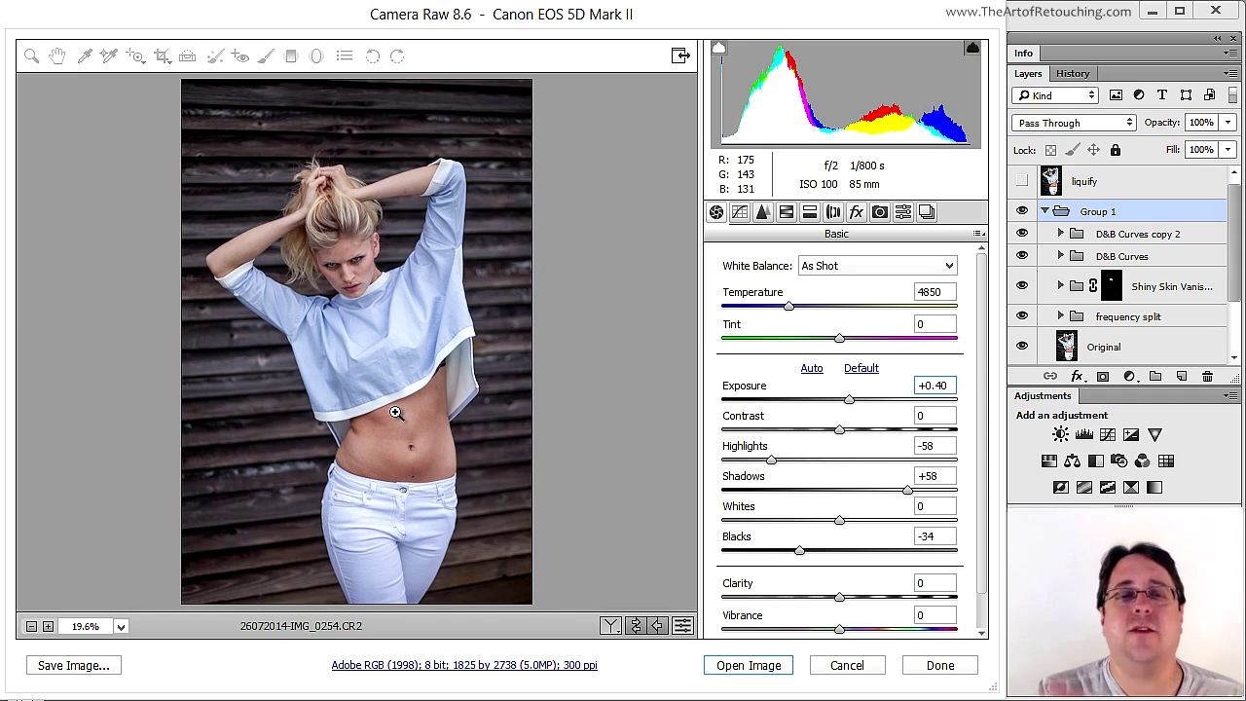
# Inspect the model's face and the upper part of the shirt enlarged, and return to the whole photo.
pyautogui.click(403, 339)
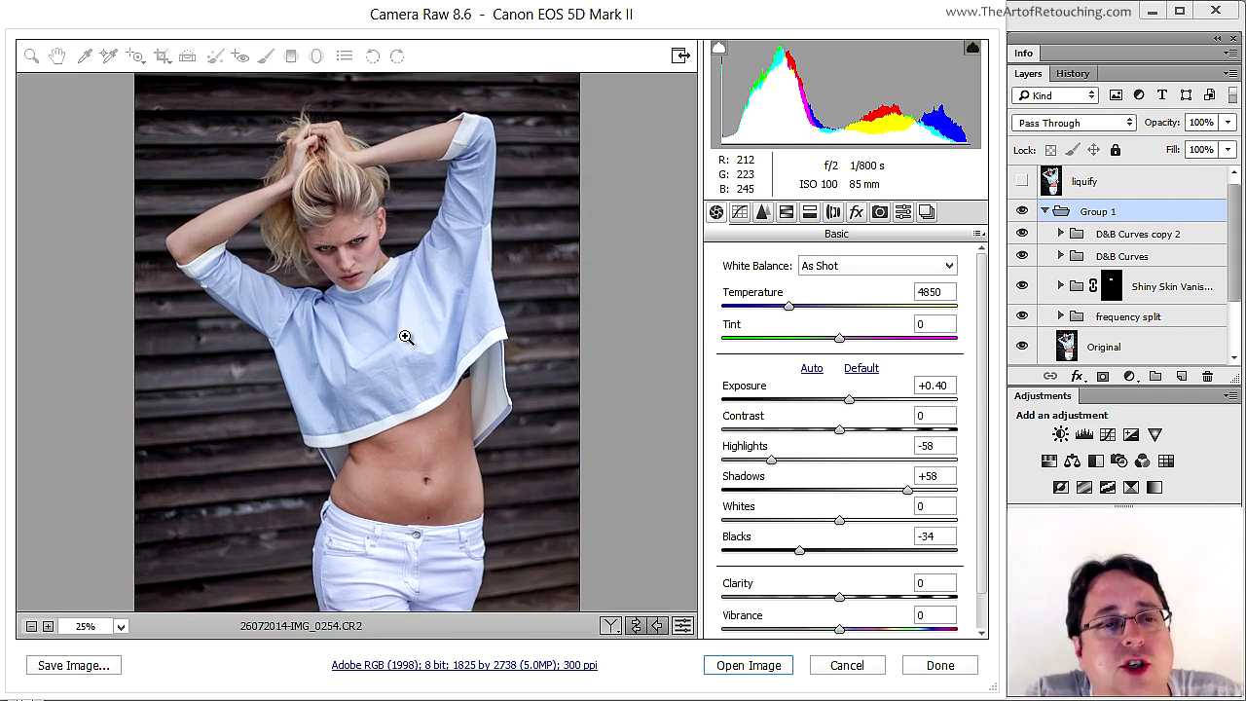
pyautogui.click(405, 331)
pyautogui.click(417, 297)
pyautogui.click(407, 271)
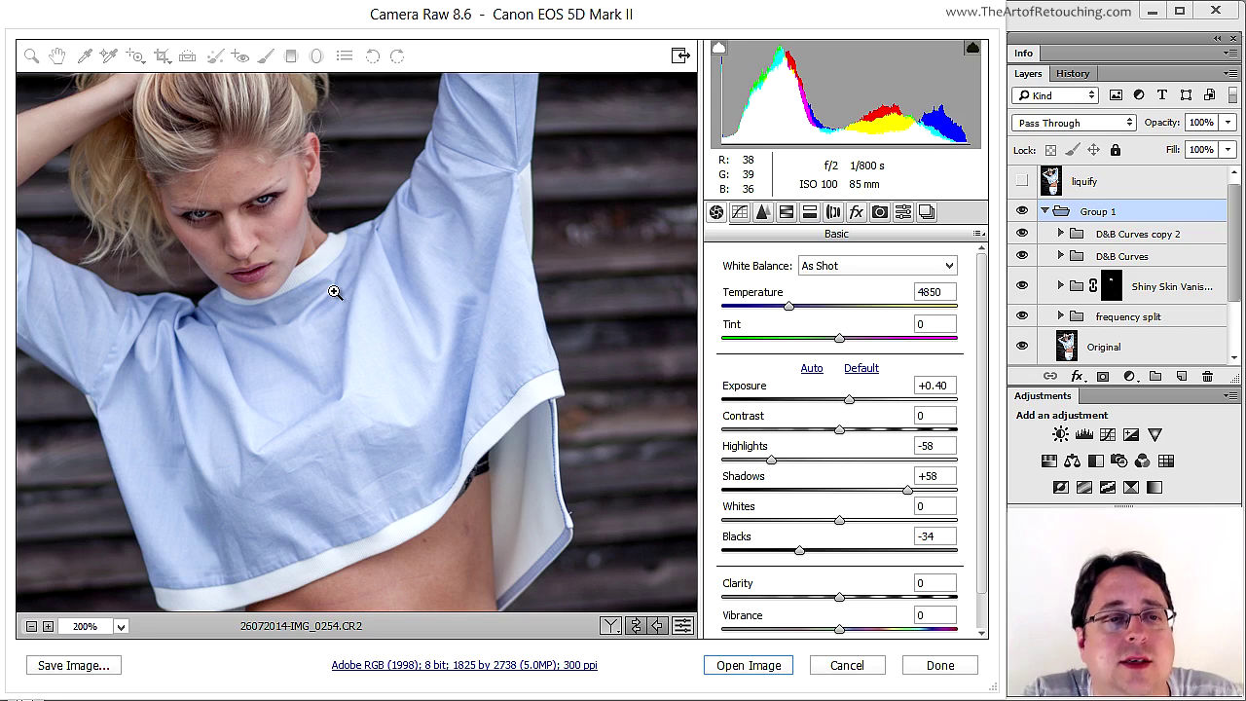
pyautogui.hotkey('ctrl', '0')
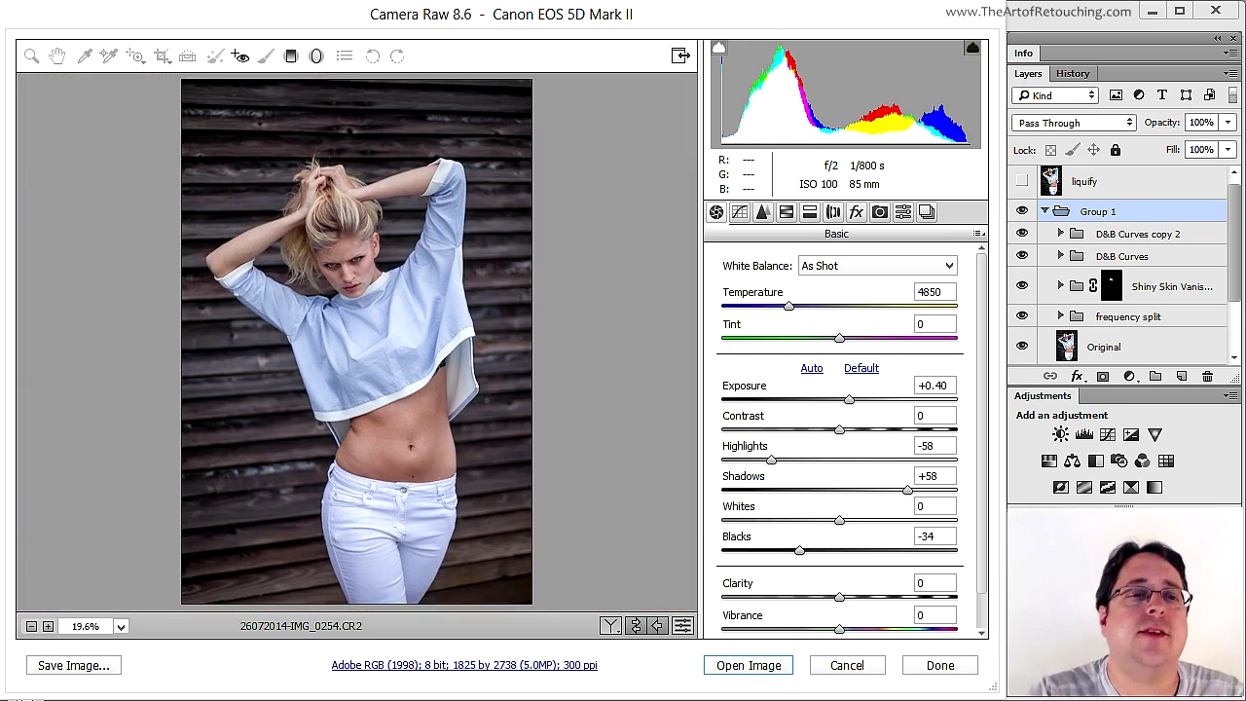
# Examine the detail in the shirt's brightest folds and along its white hem at 300% magnification.
pyautogui.click(421, 345)
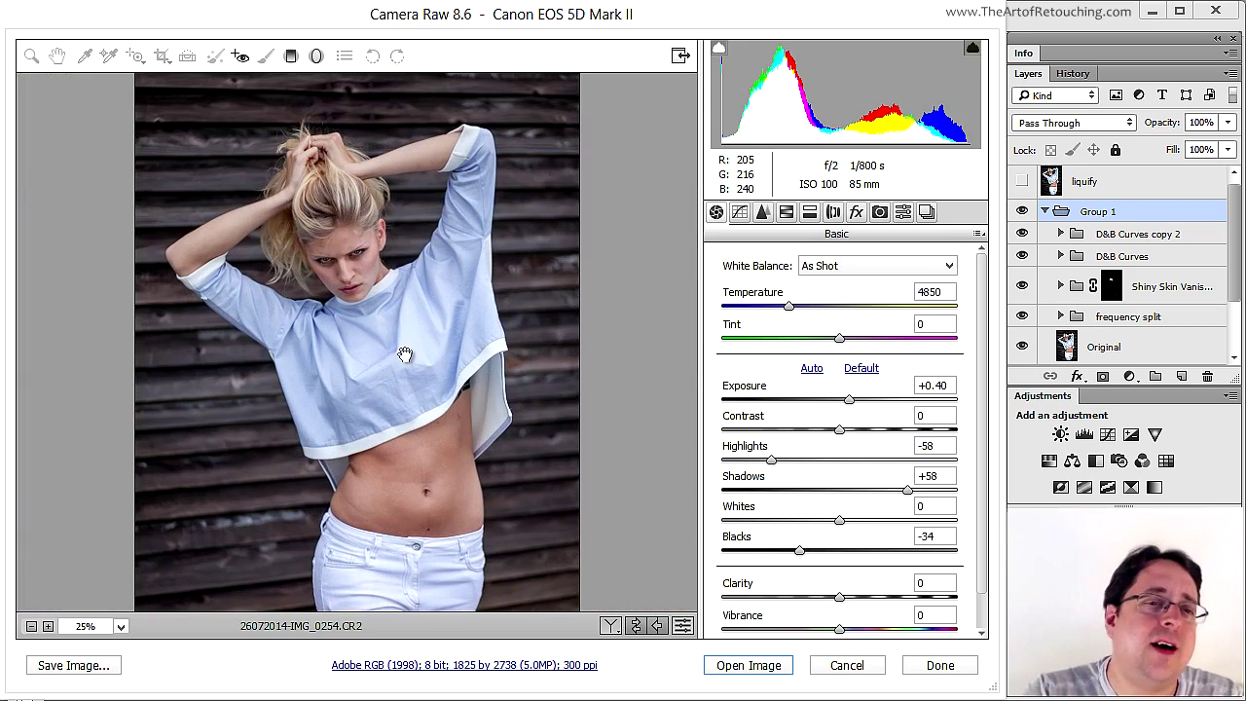
pyautogui.click(418, 337)
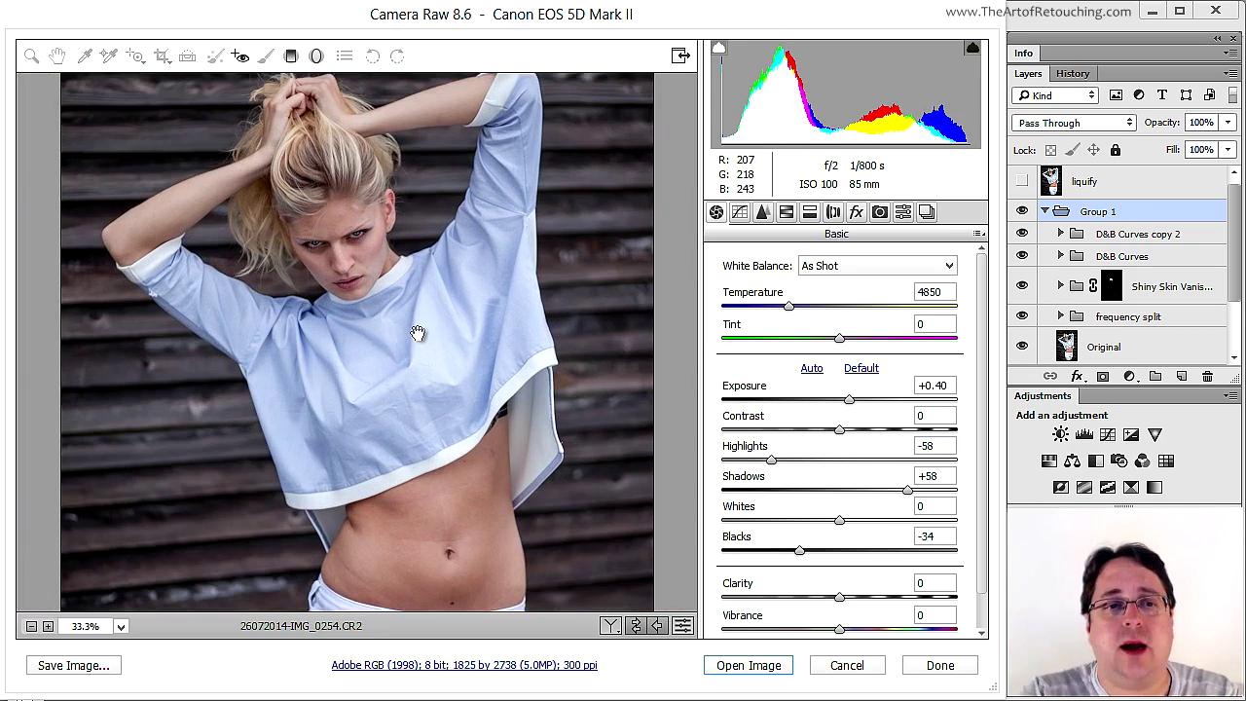
pyautogui.click(509, 398)
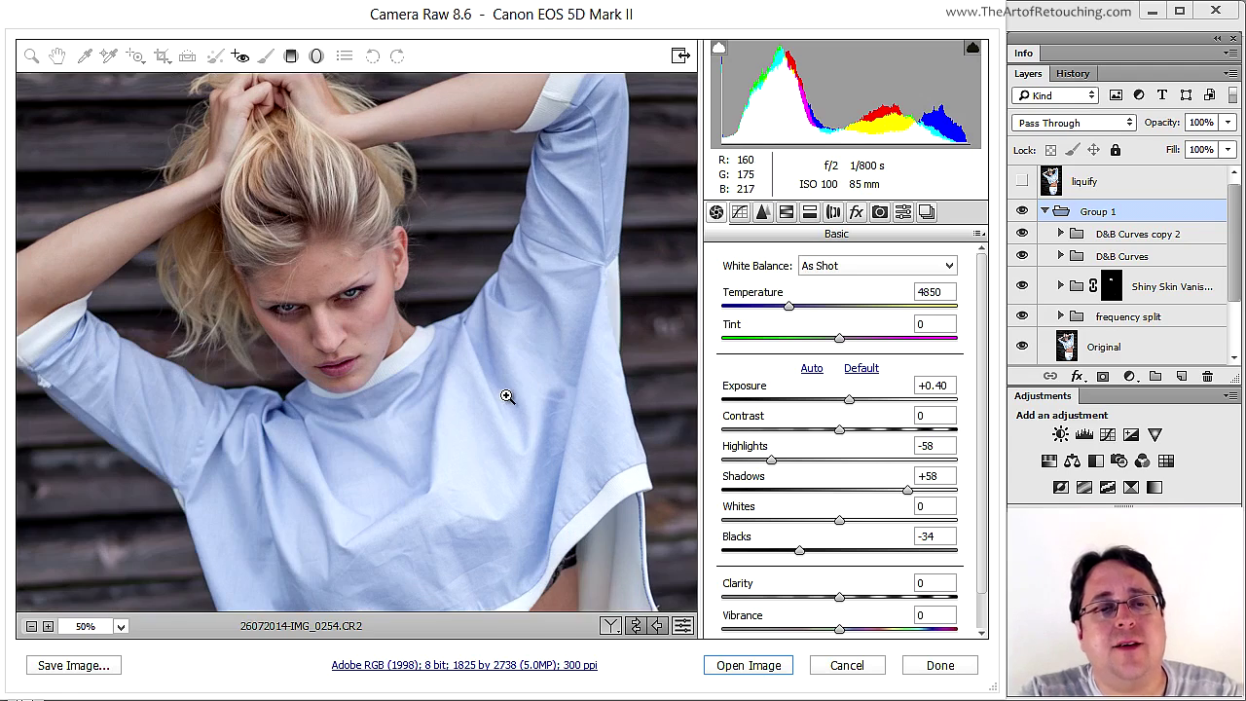
pyautogui.click(492, 462)
pyautogui.click(294, 352)
pyautogui.click(439, 357)
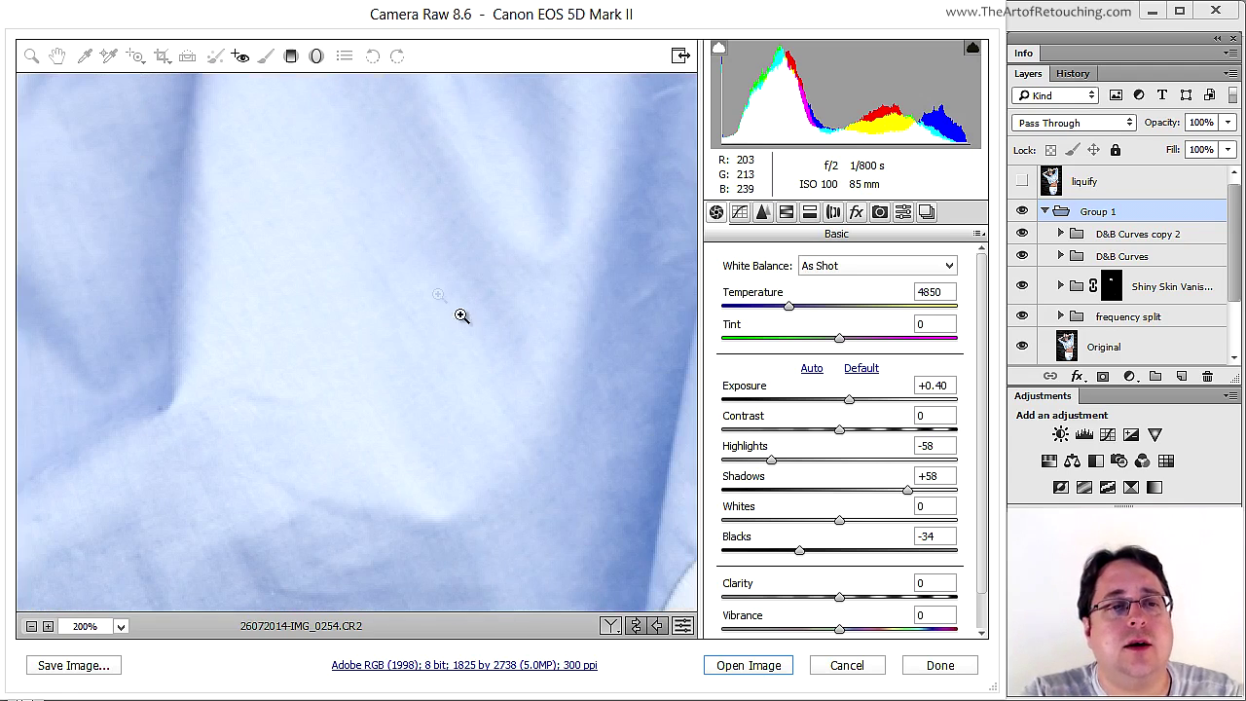
pyautogui.click(323, 313)
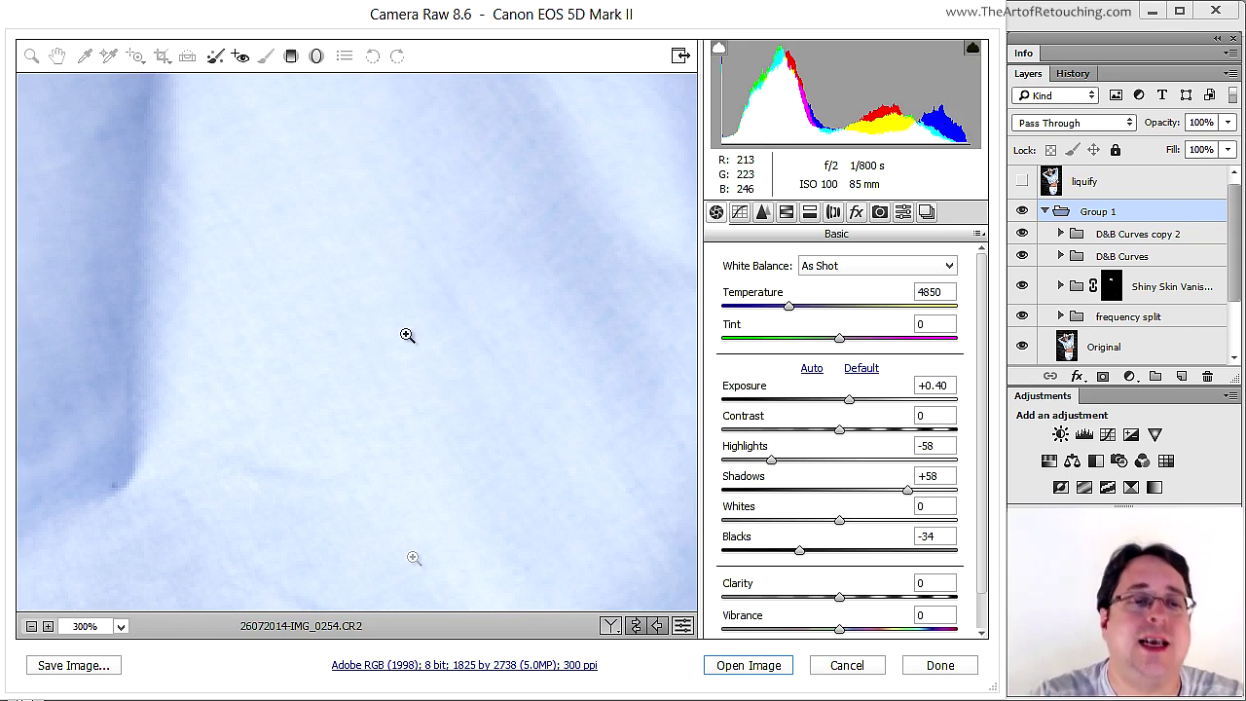
pyautogui.moveTo(440, 381)
pyautogui.mouseDown()
pyautogui.moveTo(493, 397)
pyautogui.moveTo(403, 259)
pyautogui.moveTo(459, 166)
pyautogui.moveTo(448, 374)
pyautogui.mouseUp()
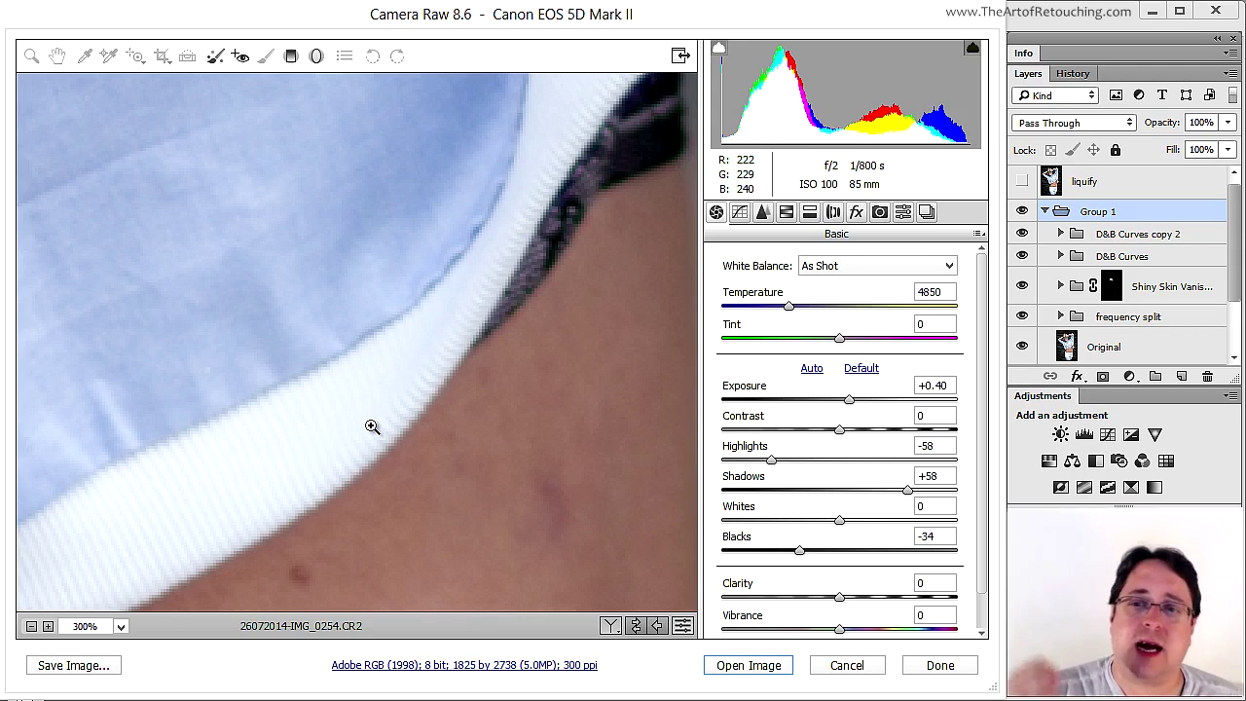
# Try an Exposure of -0.10, judge it on the whole photo, and restore the Exposure to +0.40.
pyautogui.moveTo(847, 399); pyautogui.dragTo(831, 418)
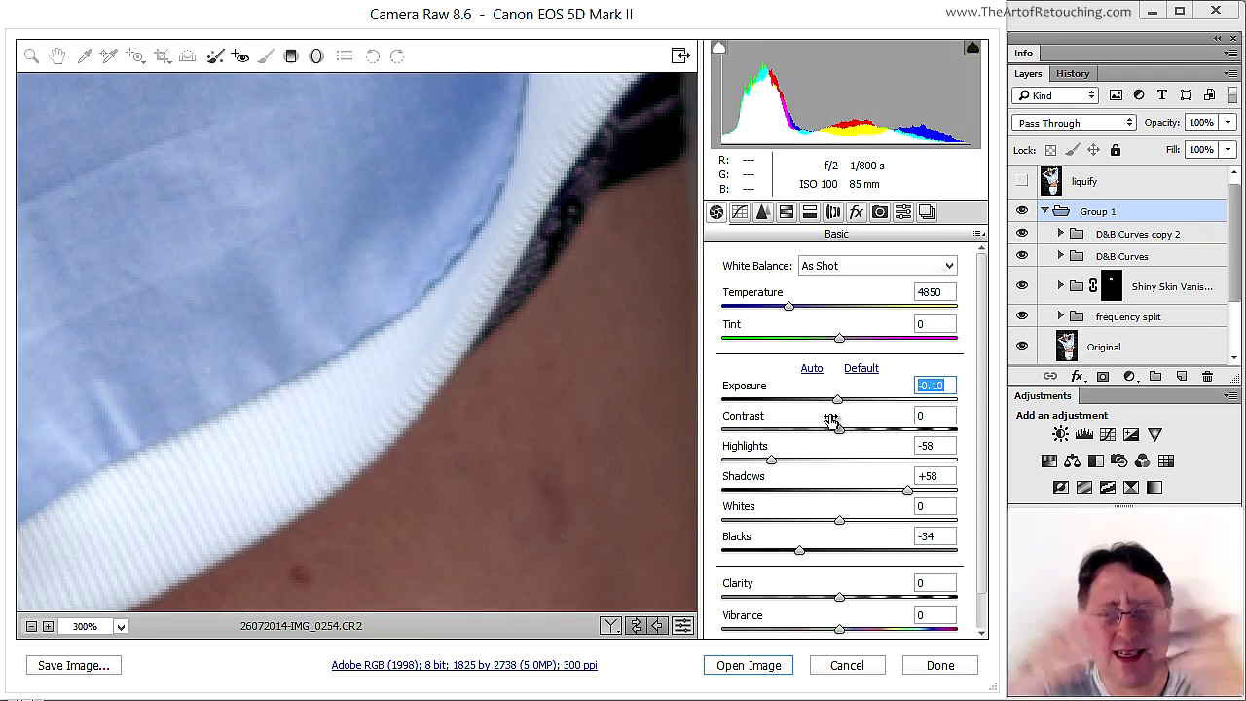
pyautogui.hotkey('ctrl', '0')
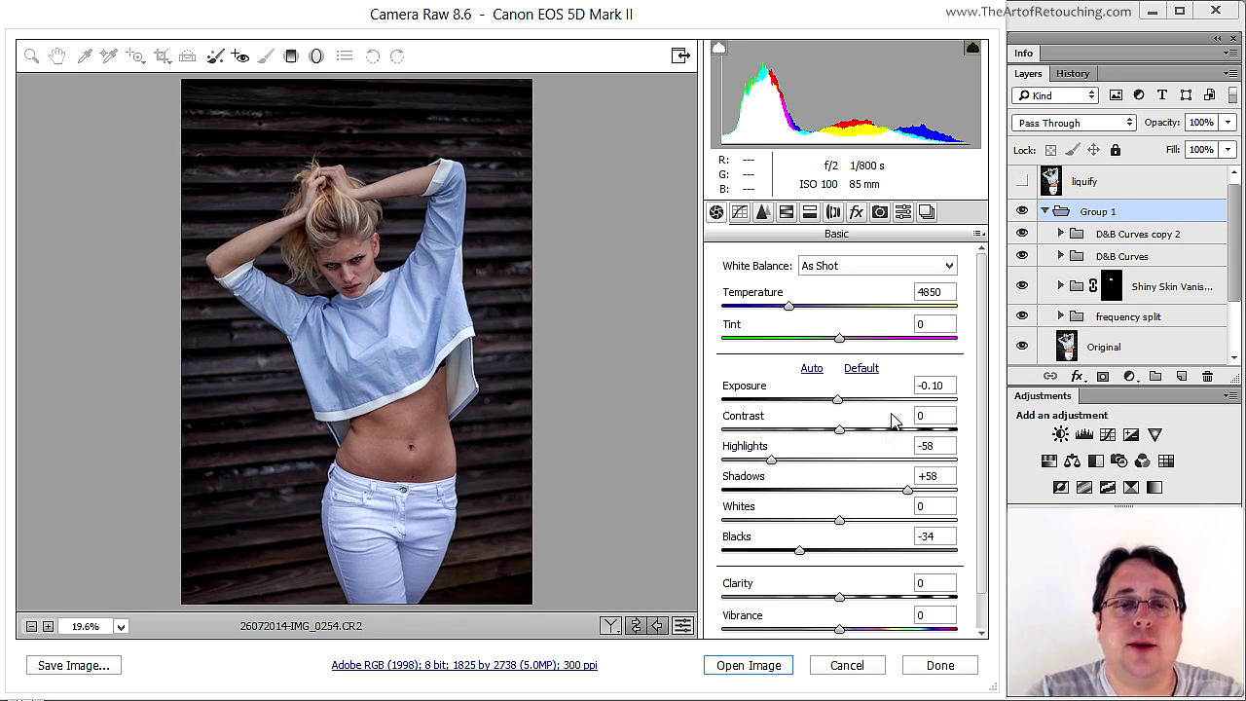
pyautogui.hotkey('shift', 'Up')
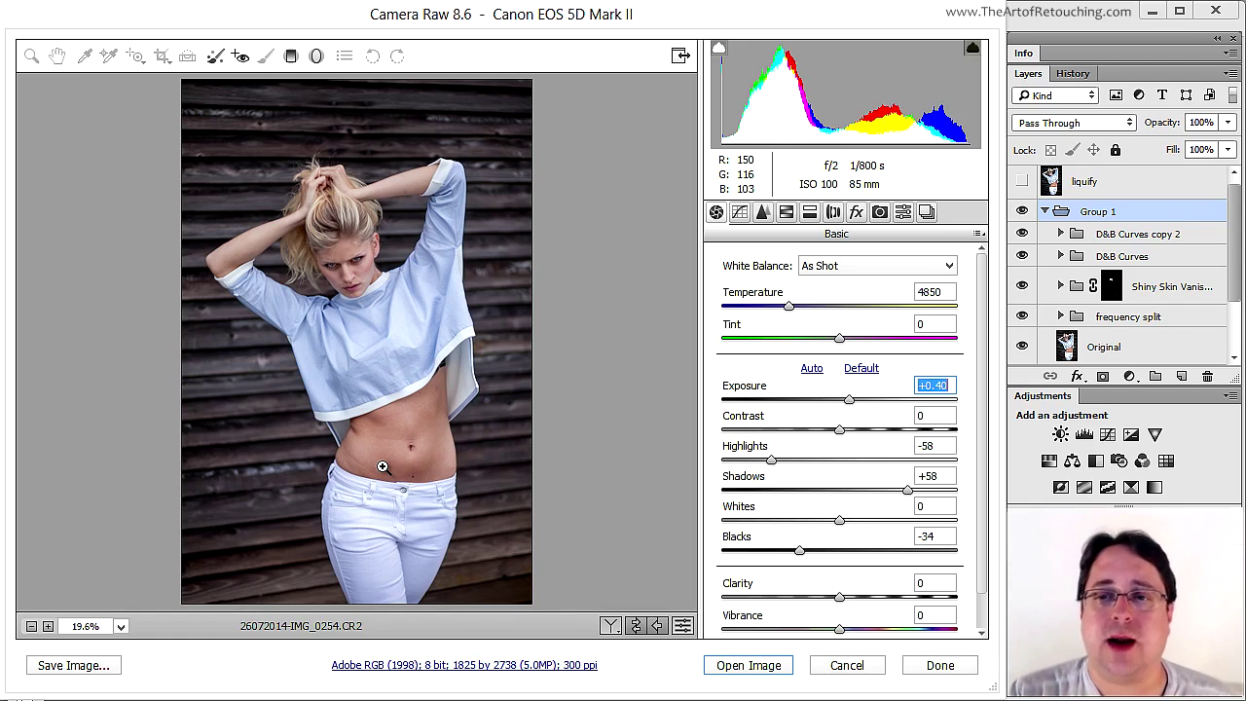
# Try stronger and weaker colour intensity on the raw photo and settle on a Vibrance of +22.
pyautogui.scroll(-1, 892, 539)
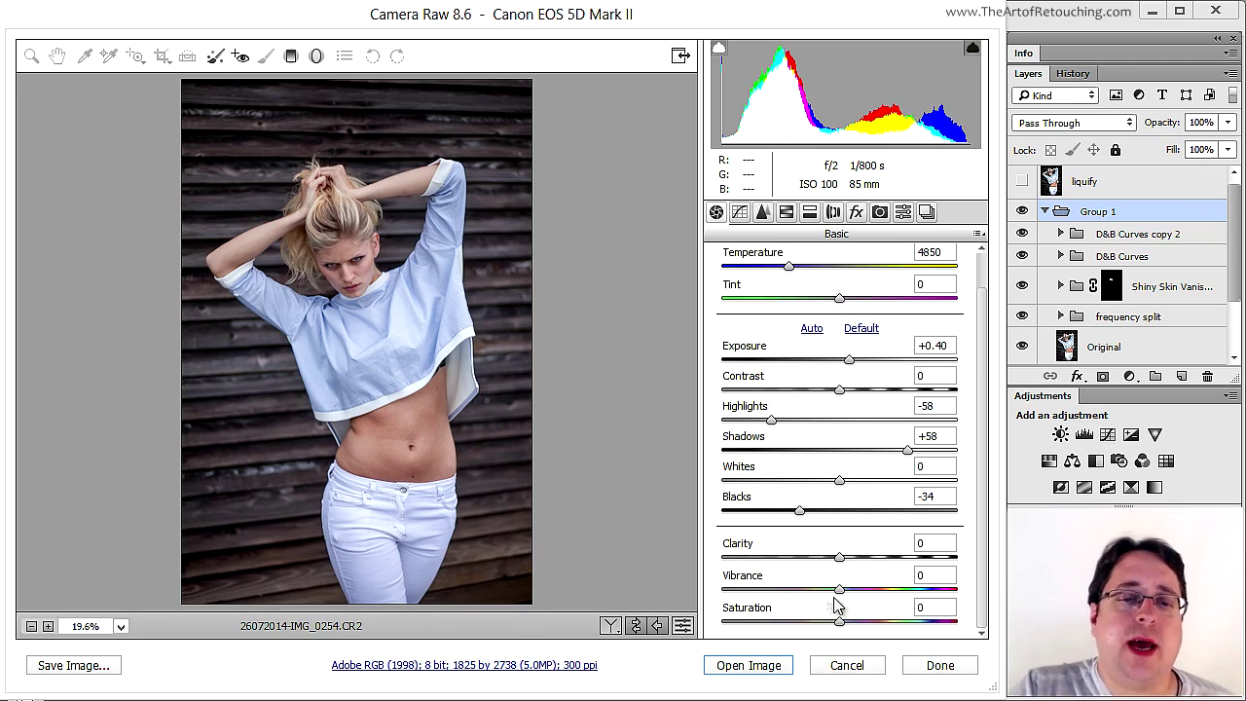
pyautogui.moveTo(834, 603); pyautogui.dragTo(874, 606)
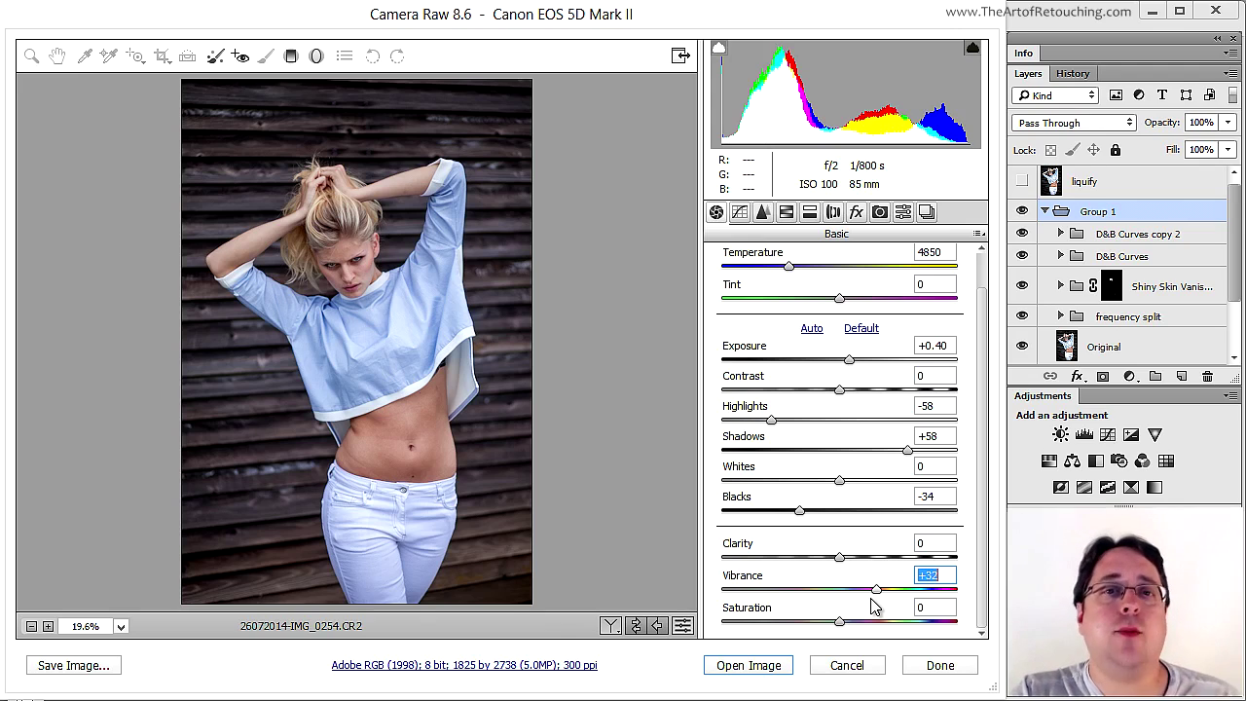
pyautogui.moveTo(874, 605); pyautogui.dragTo(835, 621)
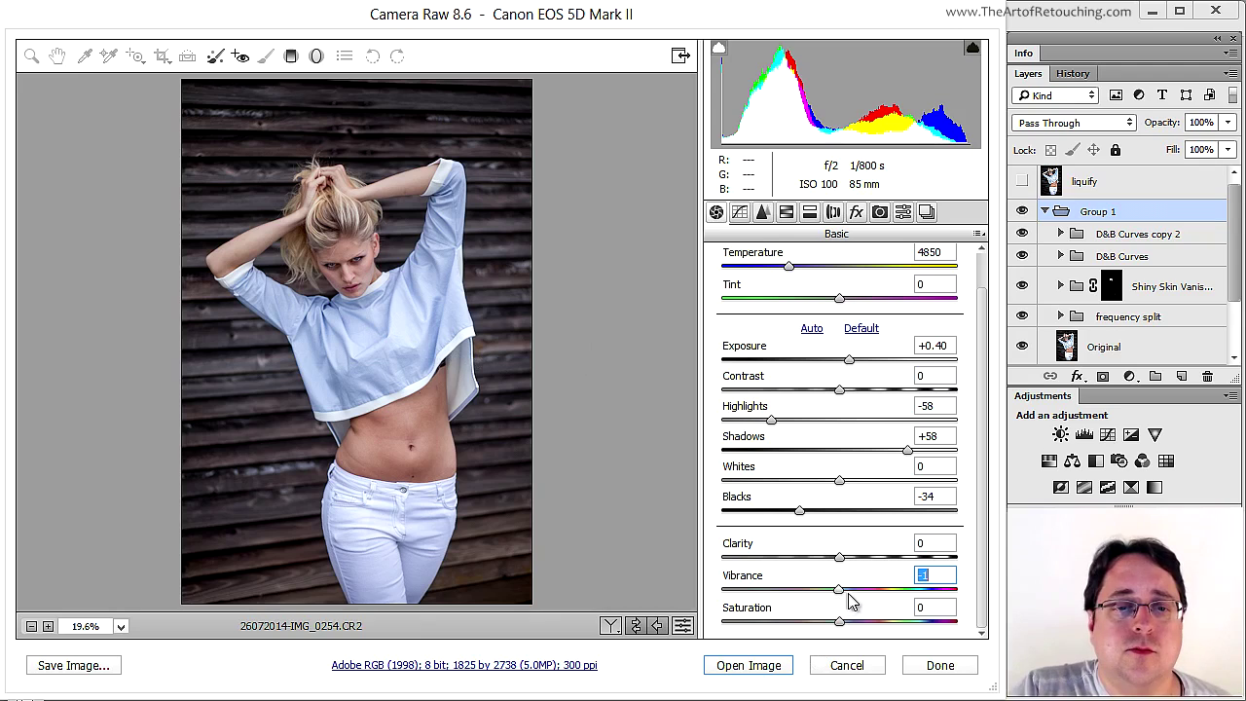
pyautogui.moveTo(840, 591); pyautogui.dragTo(860, 608)
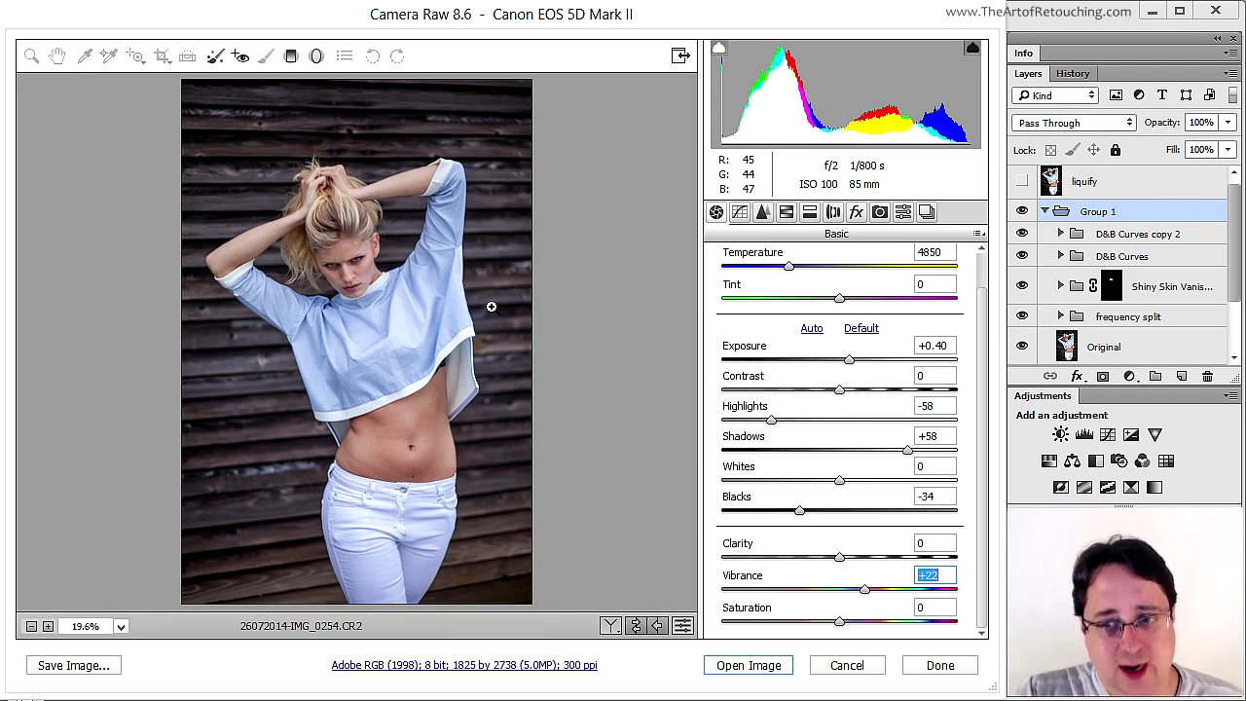
# Add a graduated filter from the lower legs up to the shirt's hem with Highlights -100 and Exposure -0.90.
pyautogui.click(288, 61)
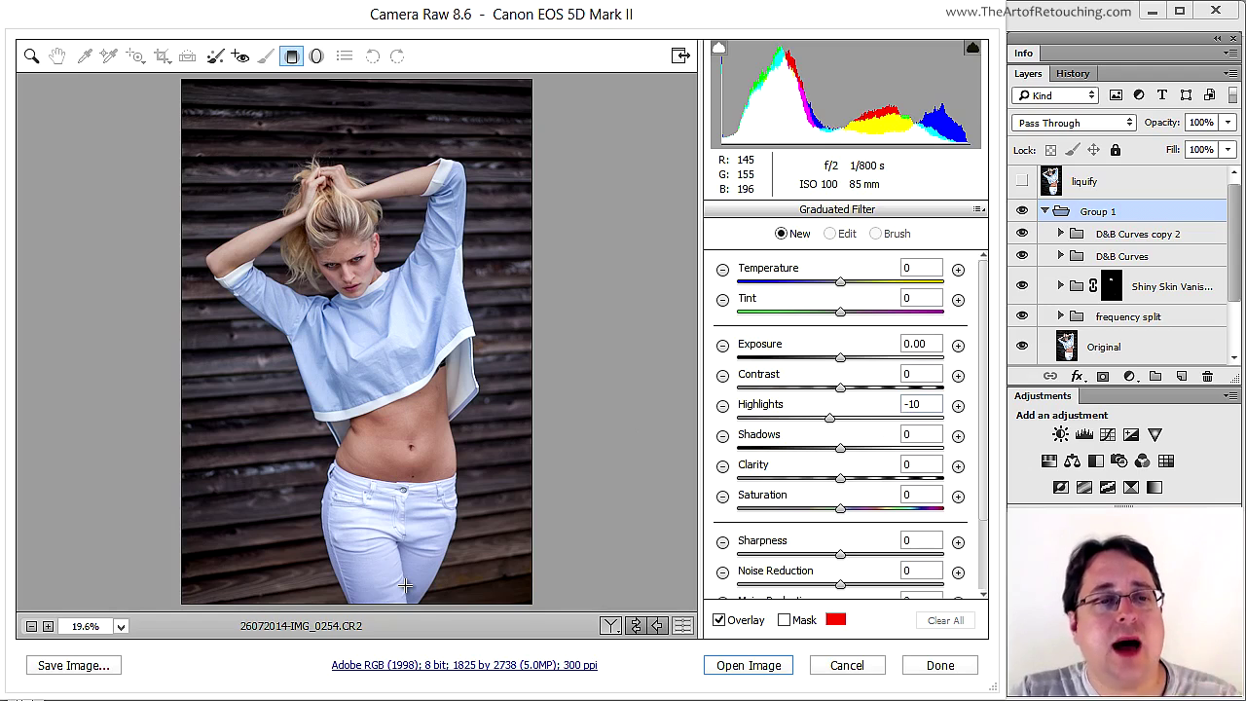
pyautogui.moveTo(405, 584); pyautogui.dragTo(392, 390)
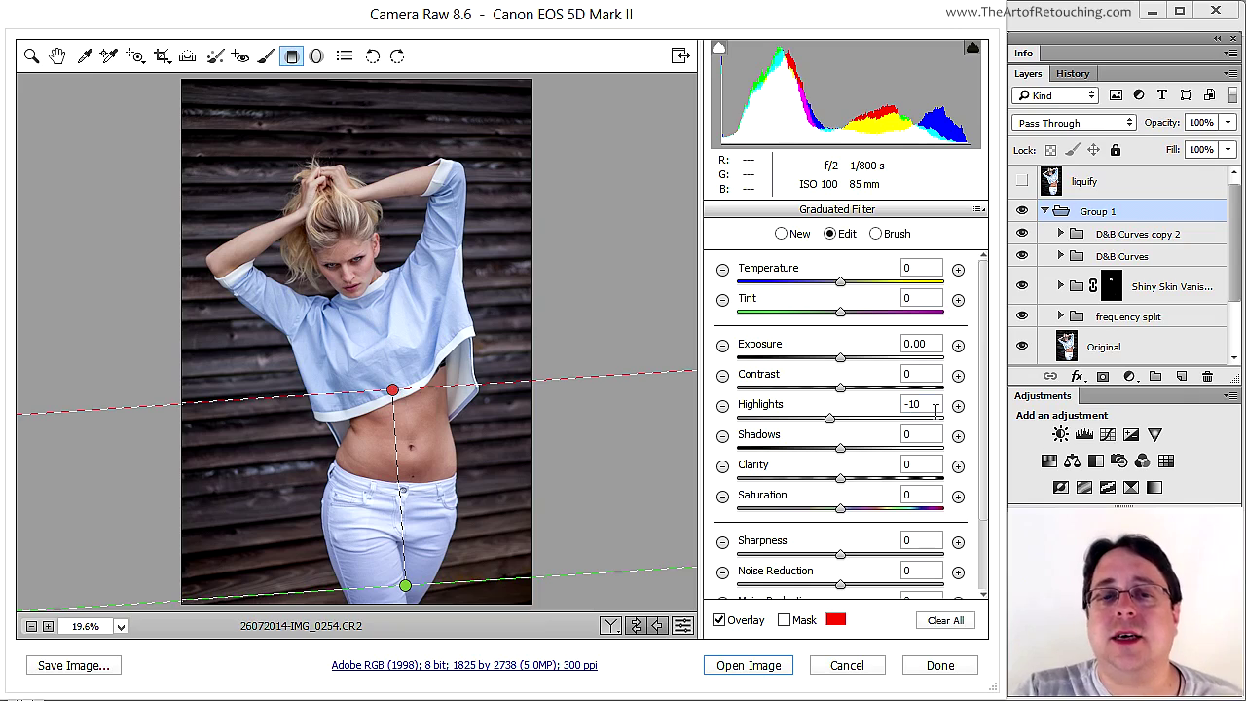
pyautogui.click(829, 419)
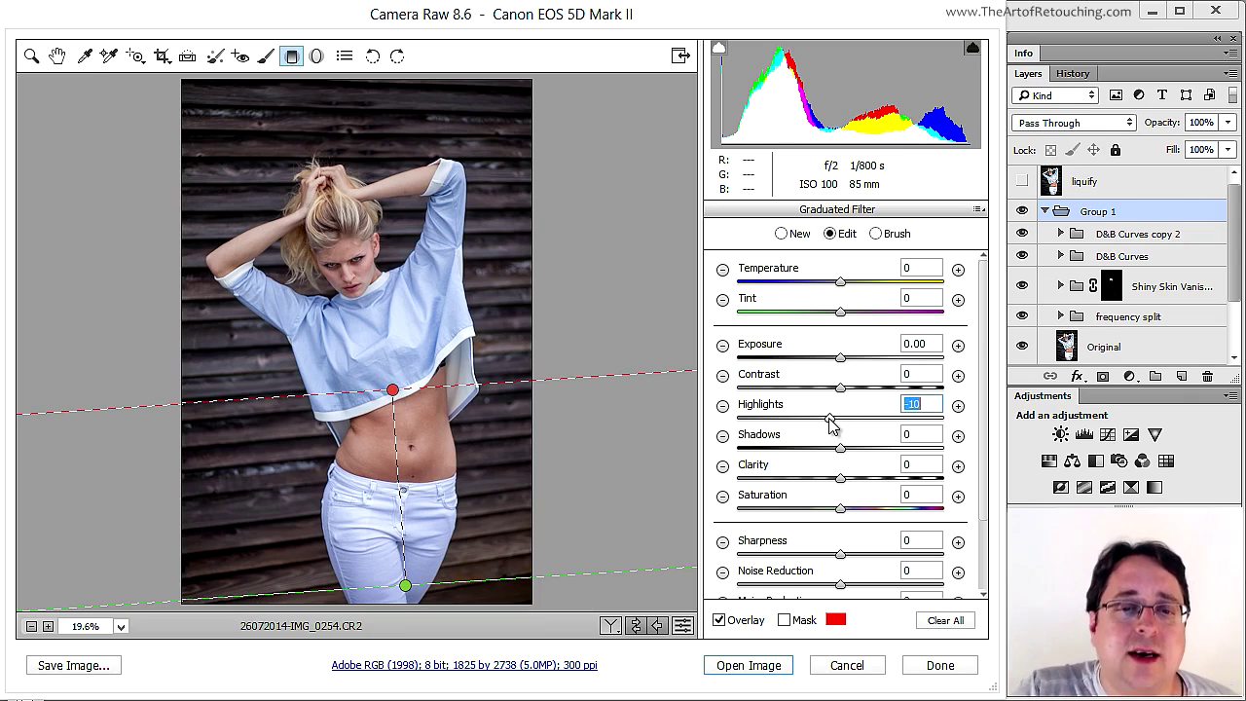
pyautogui.moveTo(830, 421); pyautogui.dragTo(737, 419)
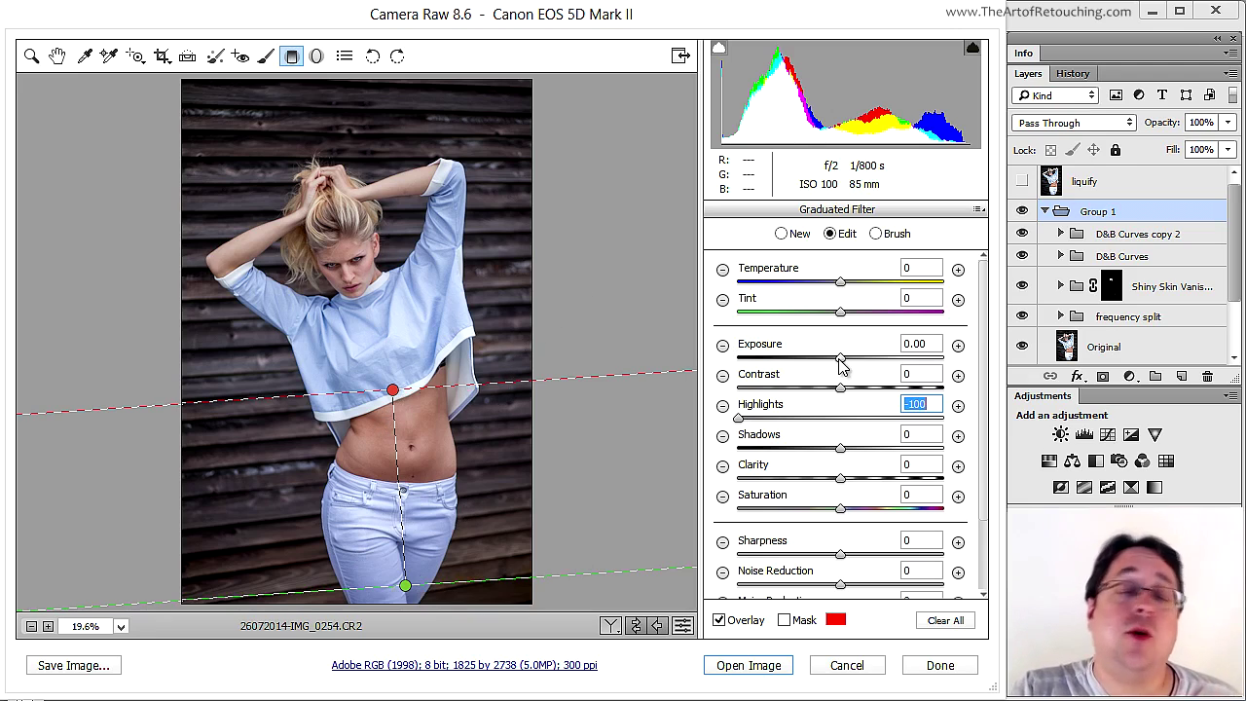
pyautogui.moveTo(842, 362); pyautogui.dragTo(816, 362)
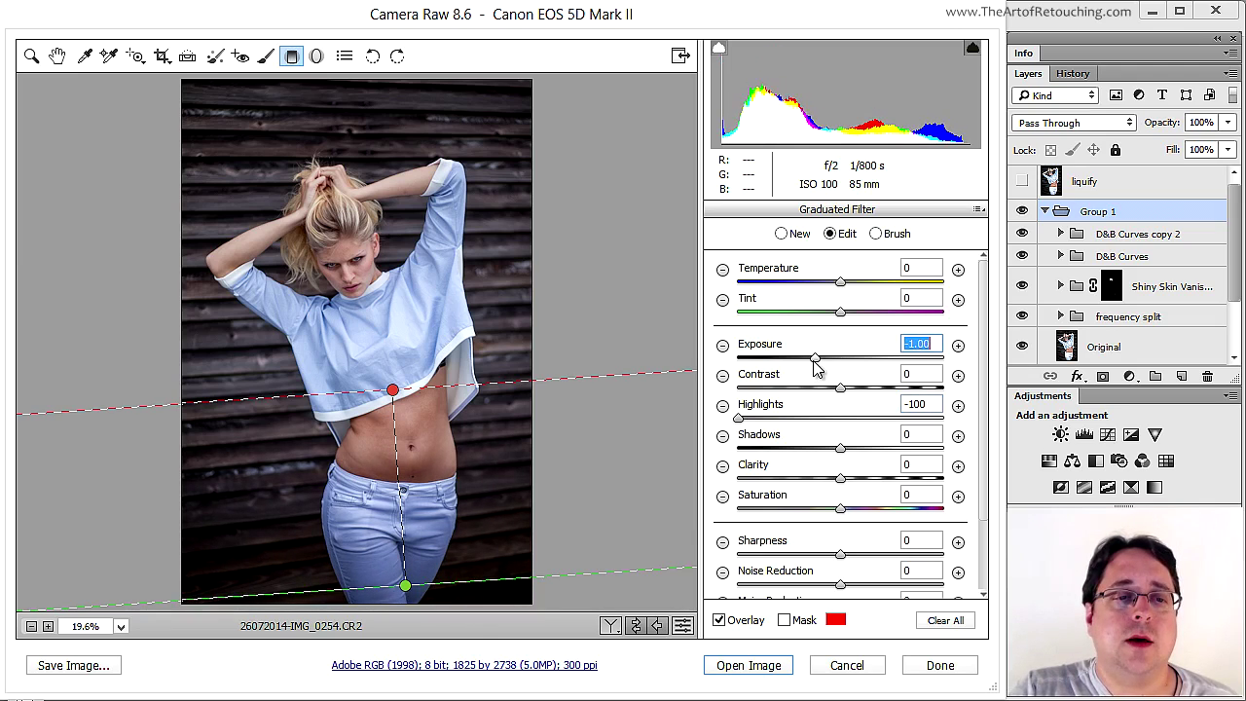
pyautogui.moveTo(816, 362); pyautogui.dragTo(819, 362)
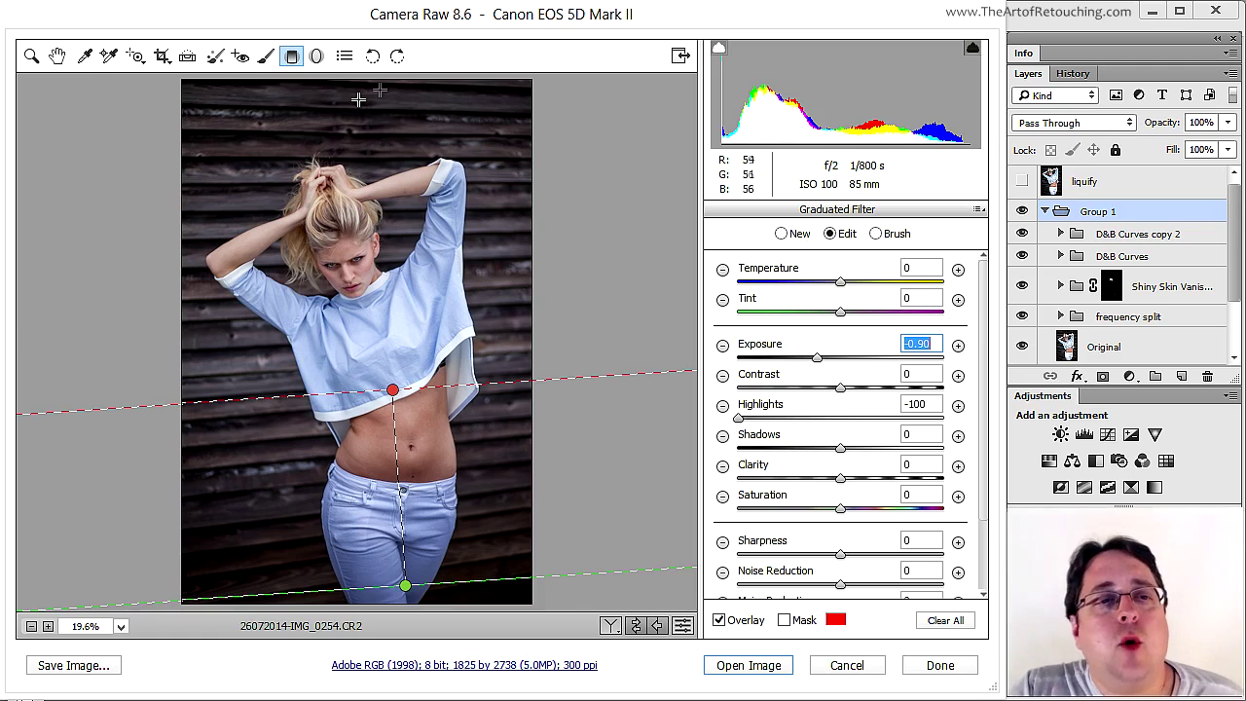
# Add graduated filters from the photo's upper edge to the face with Exposure -0.25, and from its right side to the shirt with Exposure 0.00.
pyautogui.moveTo(347, 111); pyautogui.dragTo(387, 242)
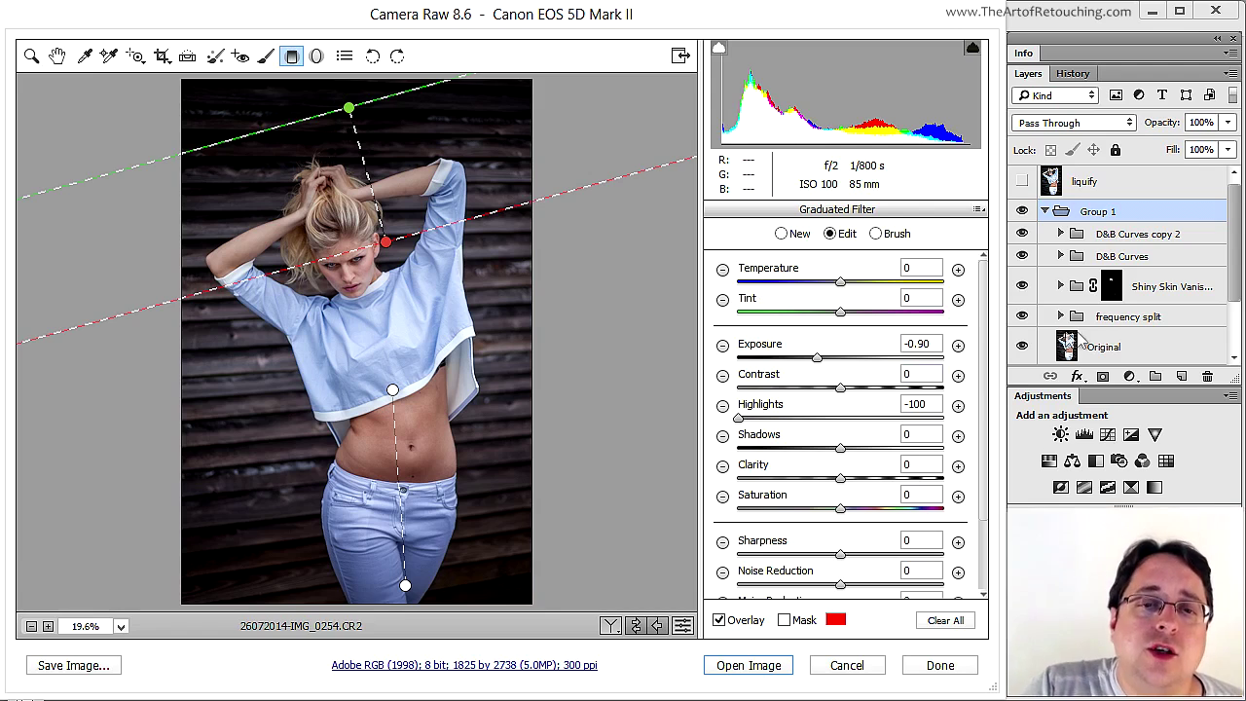
pyautogui.moveTo(818, 360); pyautogui.dragTo(838, 368)
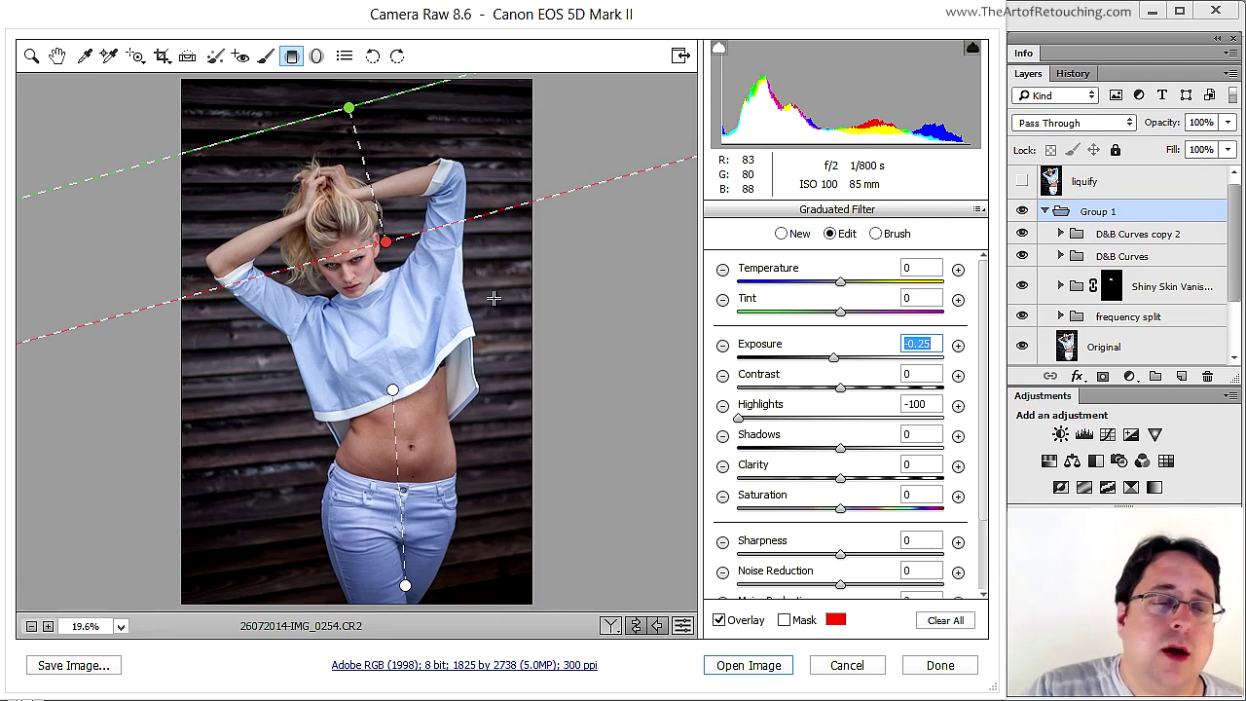
pyautogui.moveTo(505, 309); pyautogui.dragTo(411, 295)
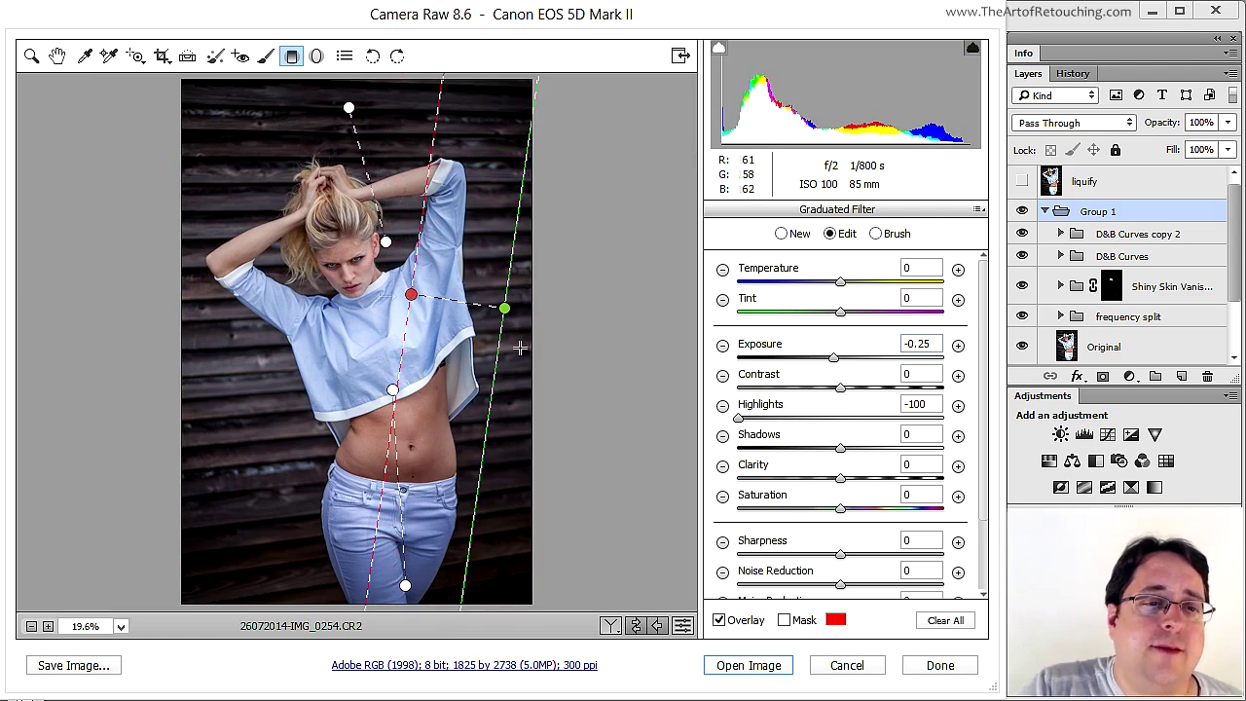
pyautogui.doubleClick(835, 360)
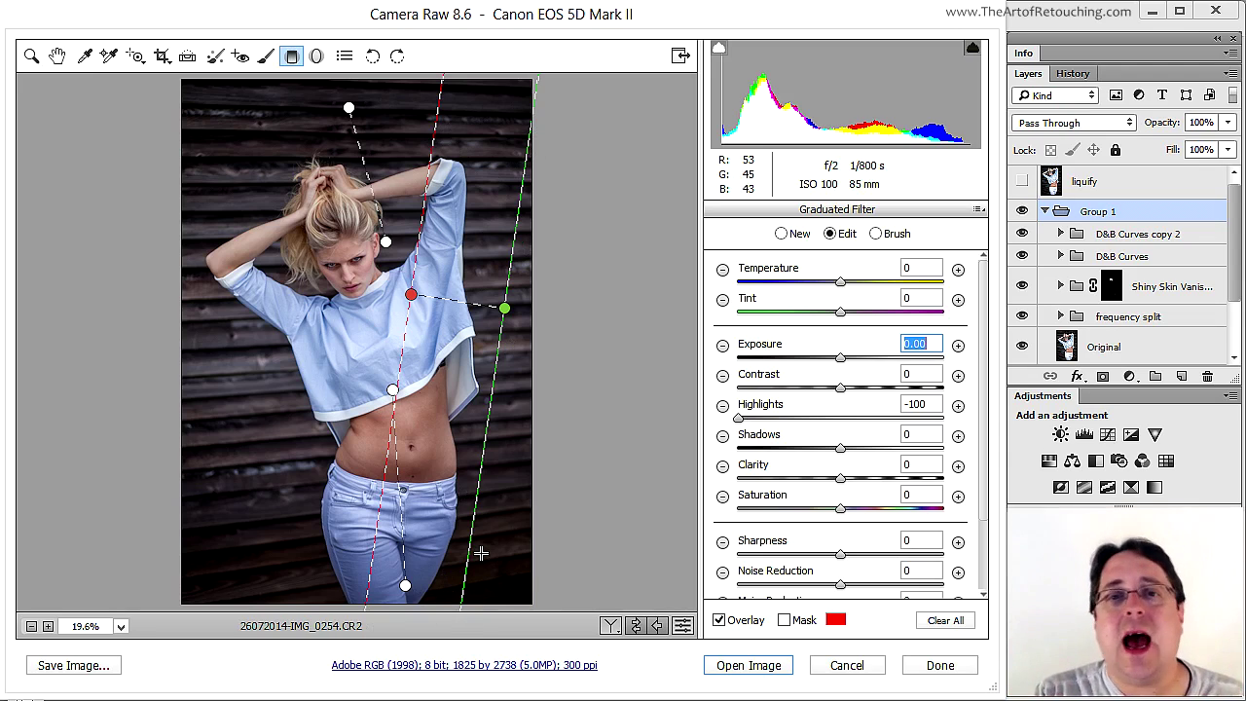
# Add a graduated filter from the photo's lower-left background to the shirt's hem, and hide the filter overlay.
pyautogui.moveTo(244, 447); pyautogui.dragTo(363, 378)
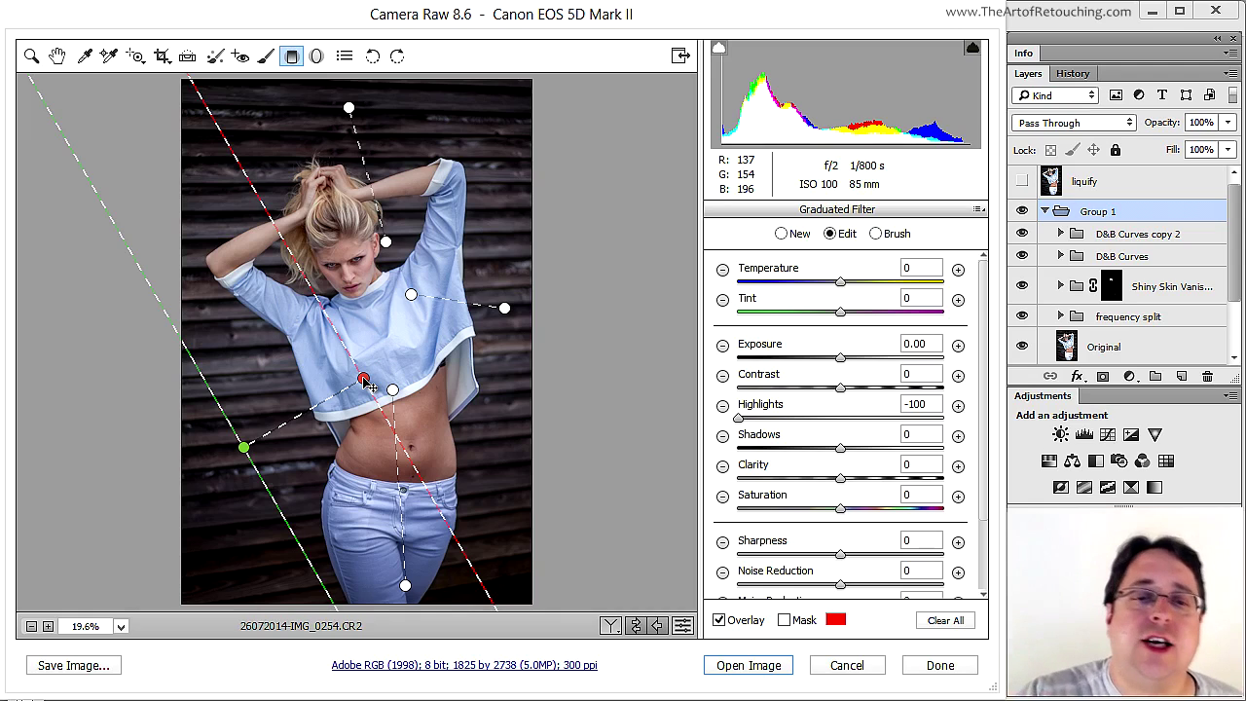
pyautogui.click(758, 625)
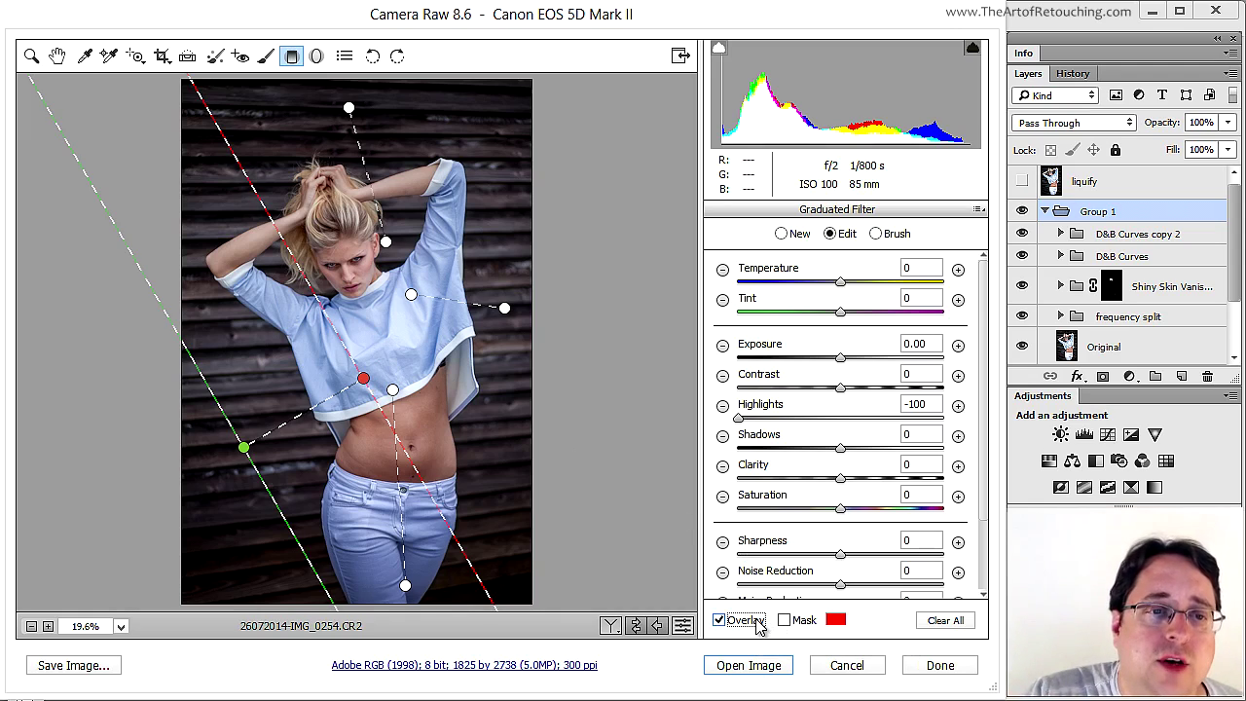
pyautogui.click(757, 626)
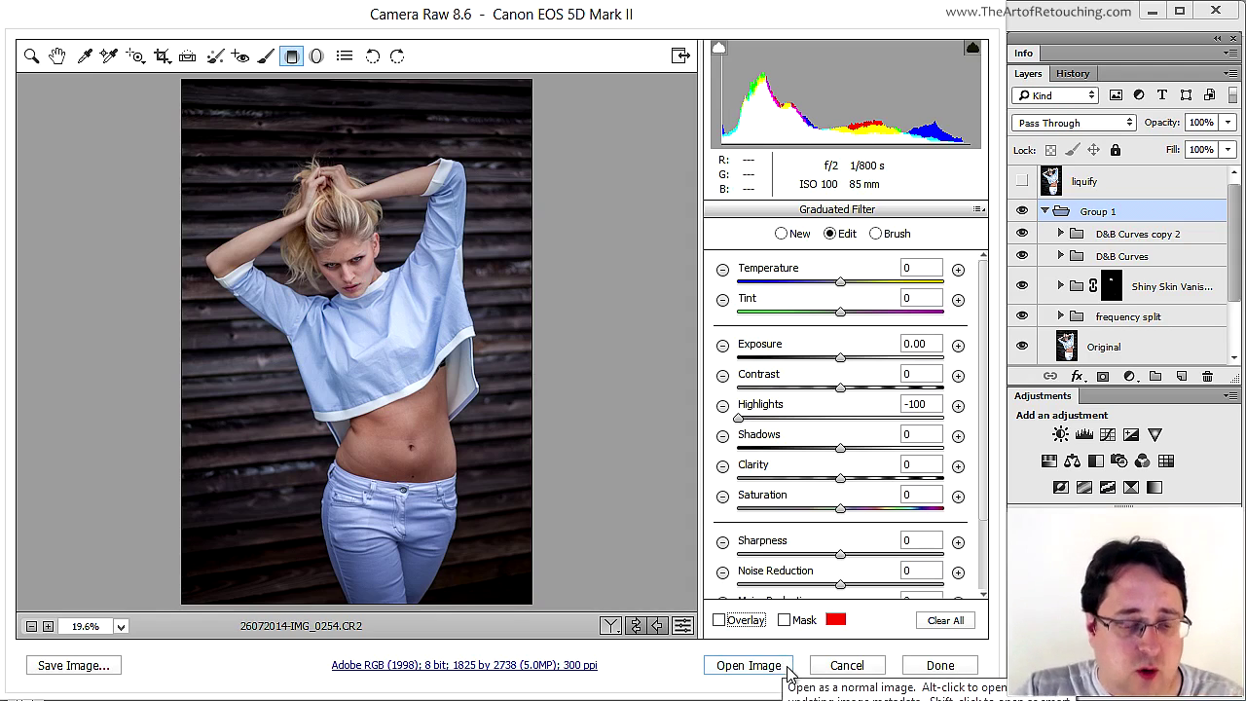
# Open the adjusted raw photo as a smart object and place its window beside the finished retouch.
pyautogui.press('shift')
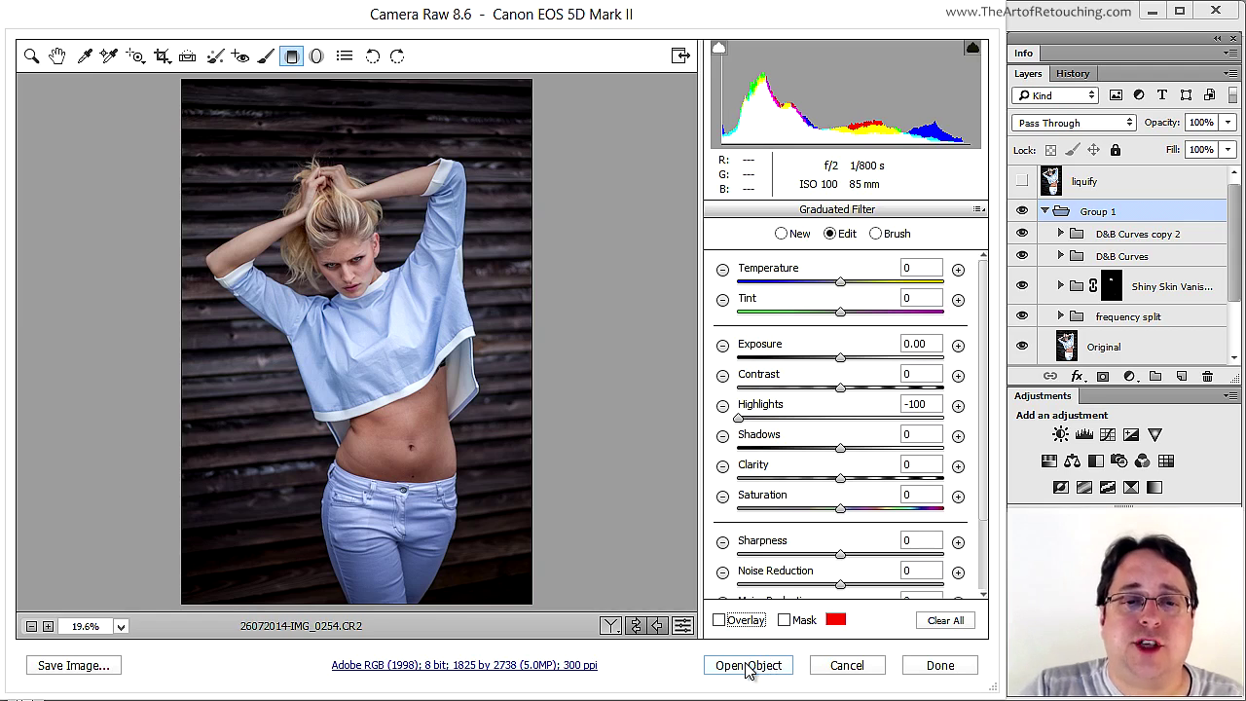
pyautogui.keyDown('shift'); pyautogui.click(748, 666); pyautogui.keyUp('shift')
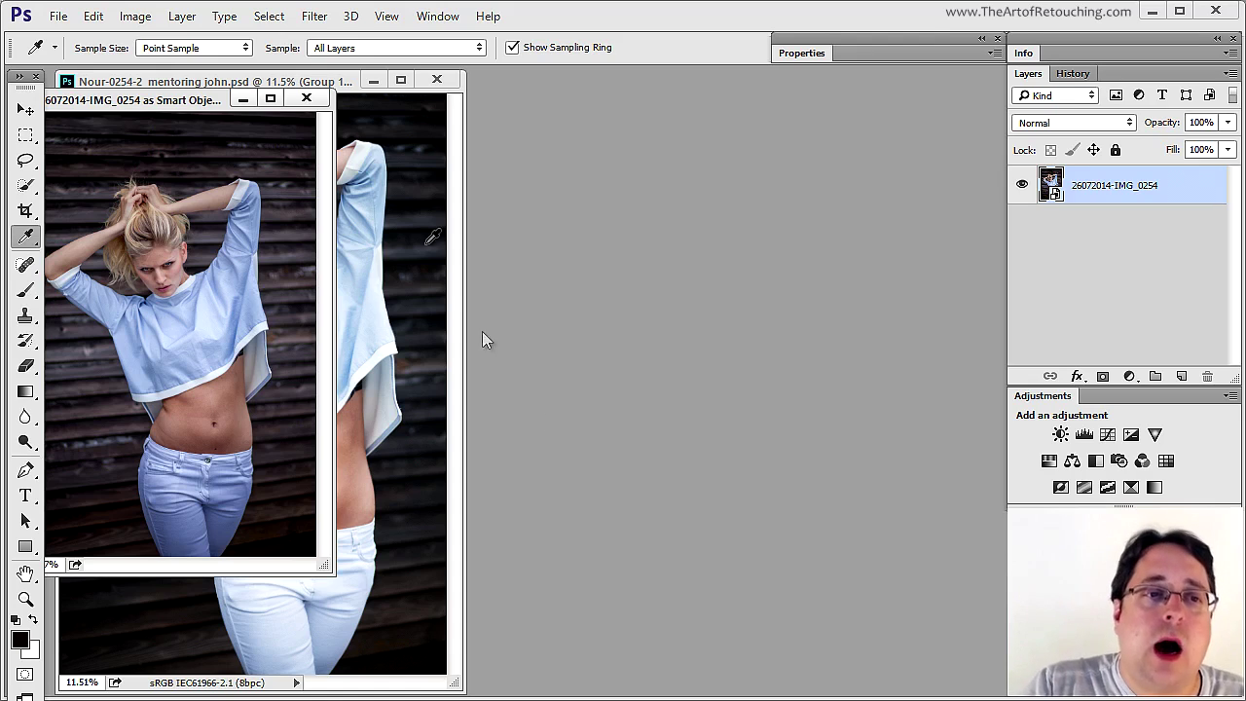
pyautogui.moveTo(149, 103); pyautogui.dragTo(646, 74)
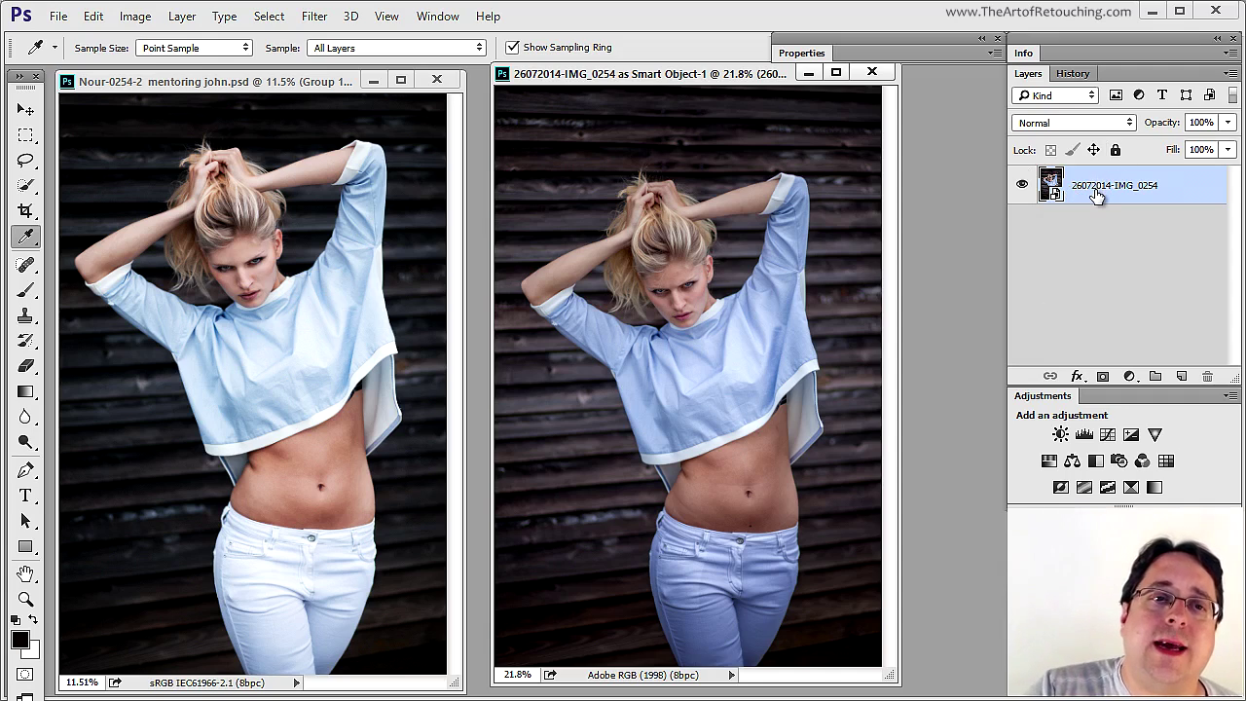
# Start cropping the smart object photo and switch the Crop tool to Classic Mode.
pyautogui.click(26, 210)
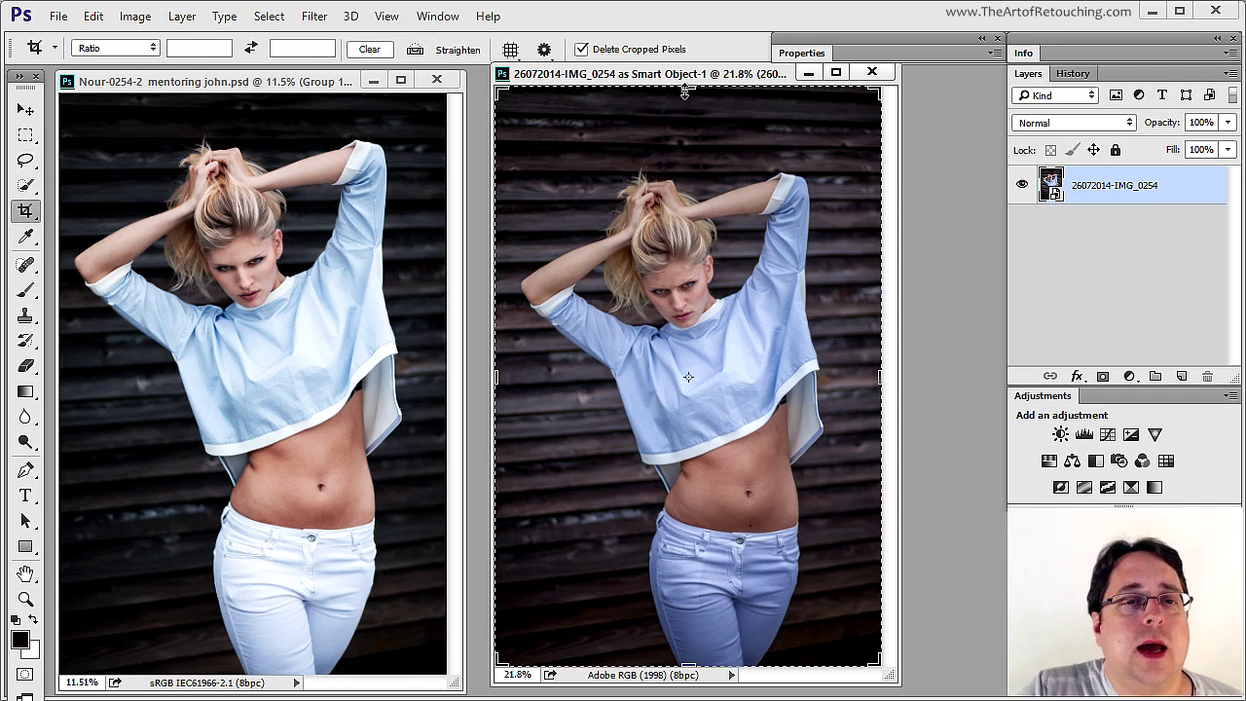
pyautogui.moveTo(686, 92); pyautogui.dragTo(692, 385)
pyautogui.moveTo(501, 88)
pyautogui.mouseDown()
pyautogui.moveTo(659, 328)
pyautogui.moveTo(534, 84)
pyautogui.moveTo(557, 145)
pyautogui.moveTo(499, 88)
pyautogui.mouseUp()
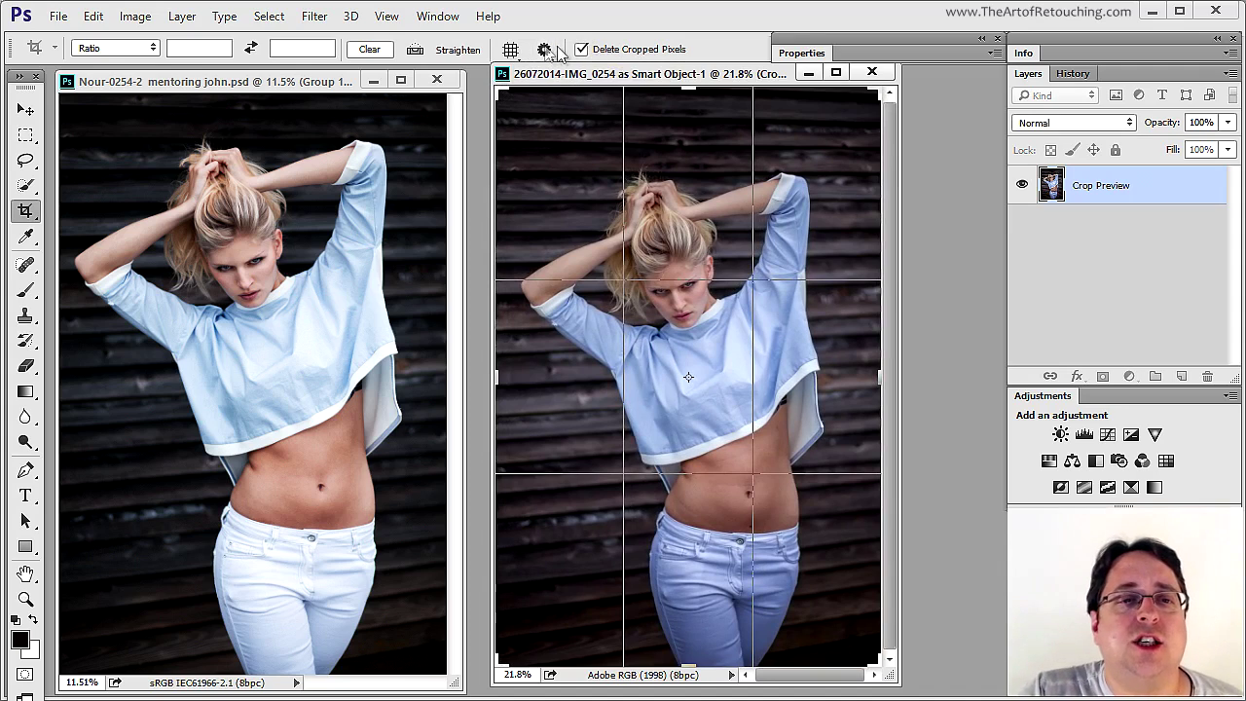
pyautogui.click(546, 51)
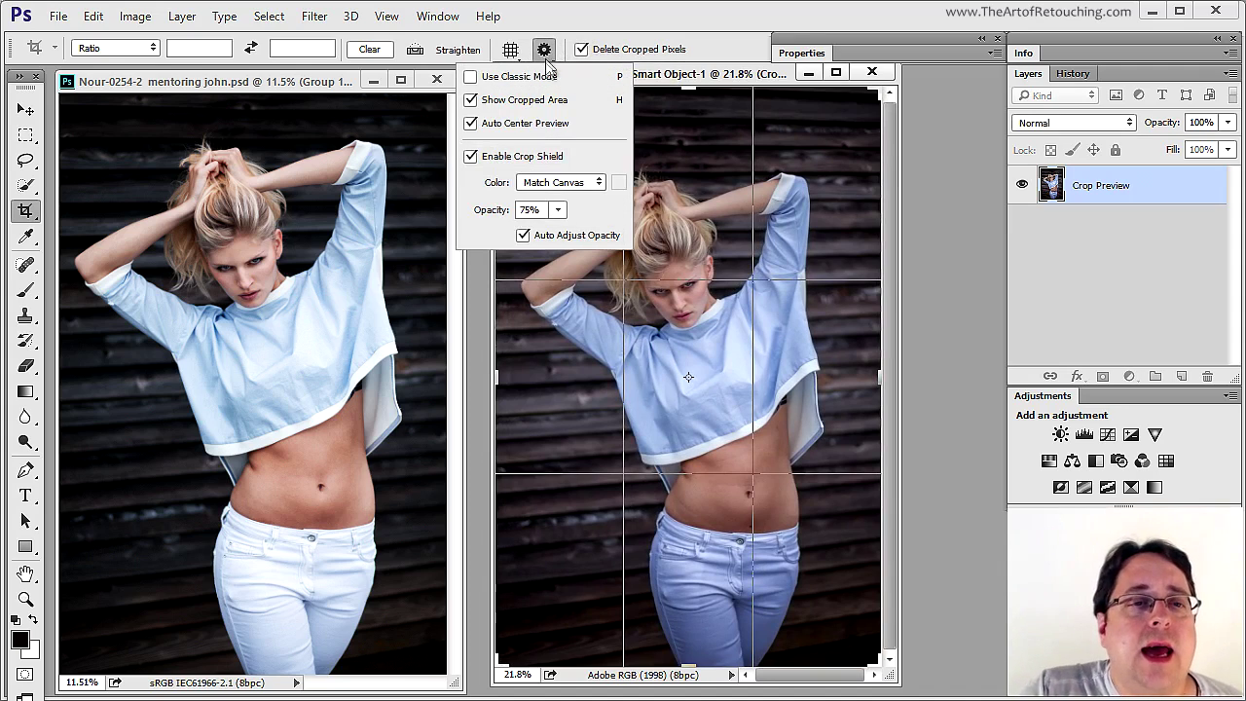
pyautogui.click(471, 77)
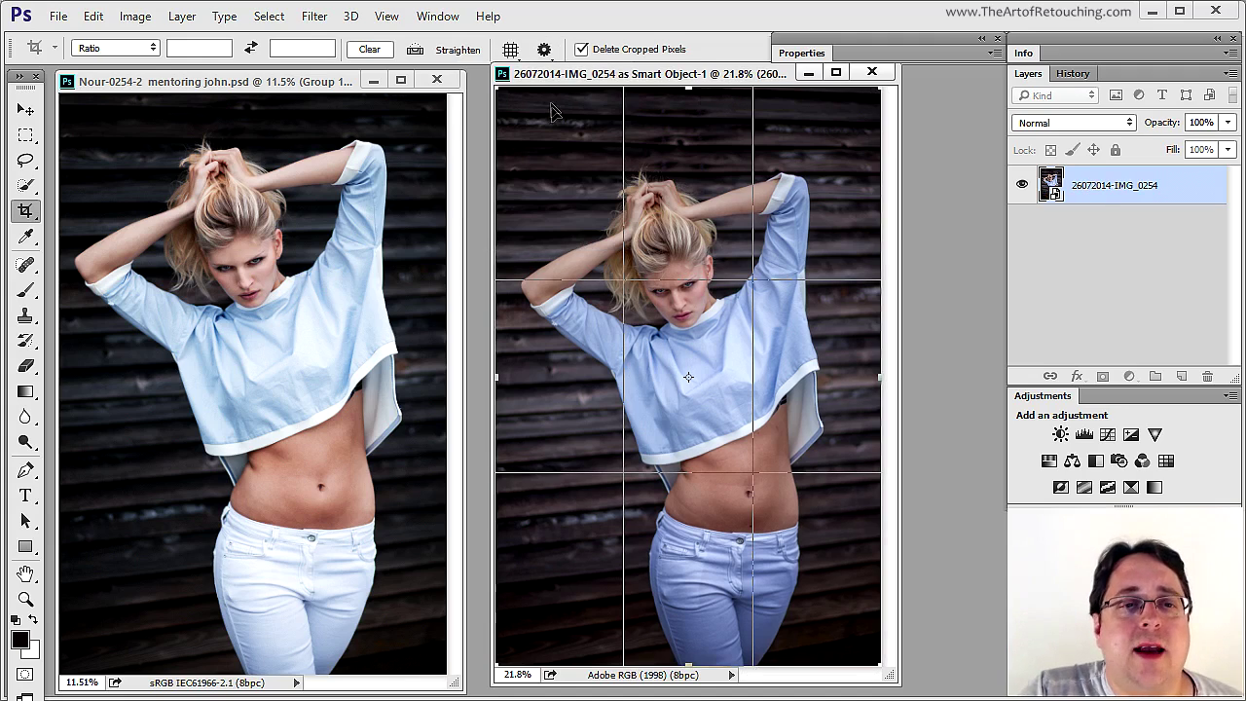
# Crop the strip of background above the model's hands off the photo's upper edge to match the finished retouch's framing.
pyautogui.moveTo(498, 91)
pyautogui.mouseDown()
pyautogui.moveTo(605, 195)
pyautogui.moveTo(570, 136)
pyautogui.moveTo(501, 148)
pyautogui.moveTo(493, 96)
pyautogui.mouseUp()
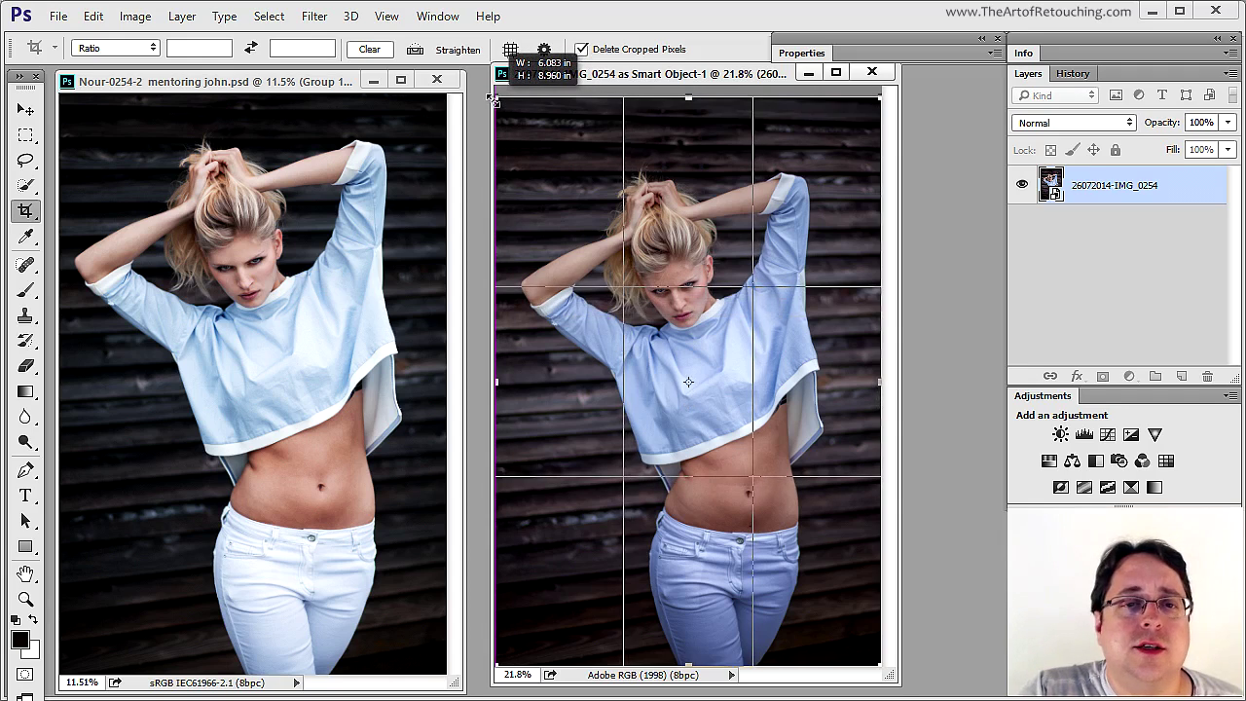
pyautogui.moveTo(494, 98); pyautogui.dragTo(494, 98)
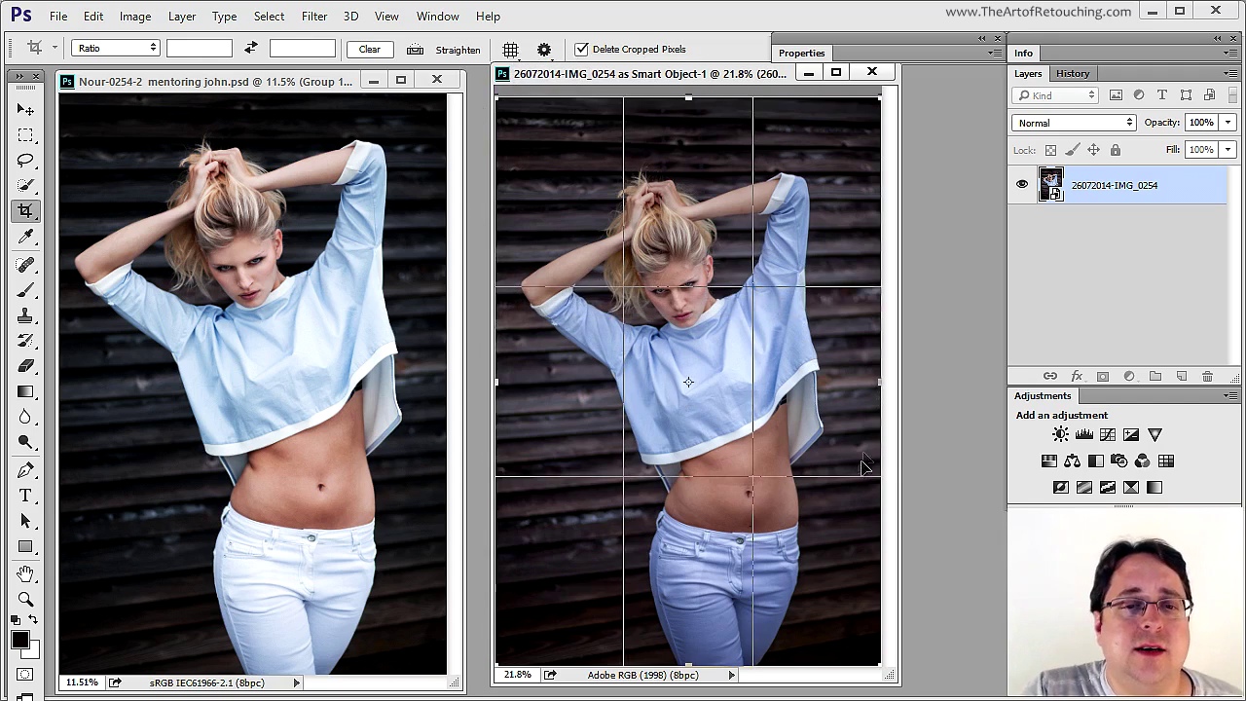
pyautogui.moveTo(688, 96); pyautogui.dragTo(678, 126)
pyautogui.press('Return')
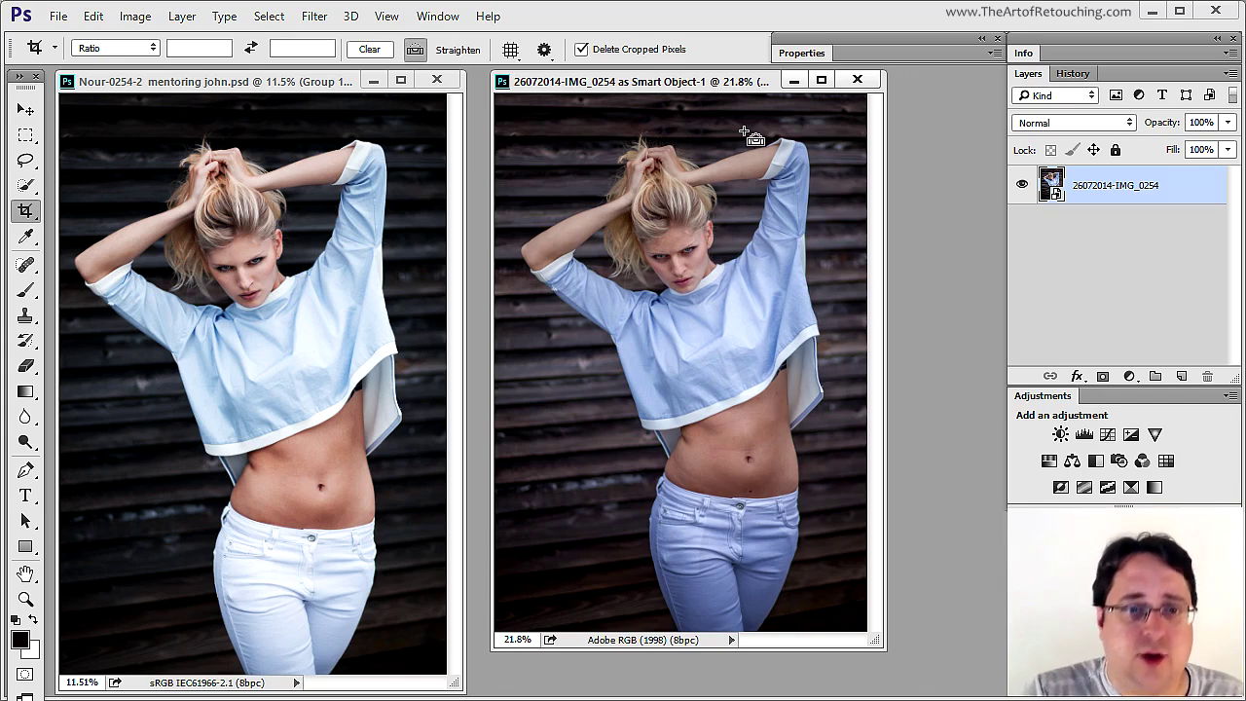
pyautogui.hotkey('ctrl', '0')
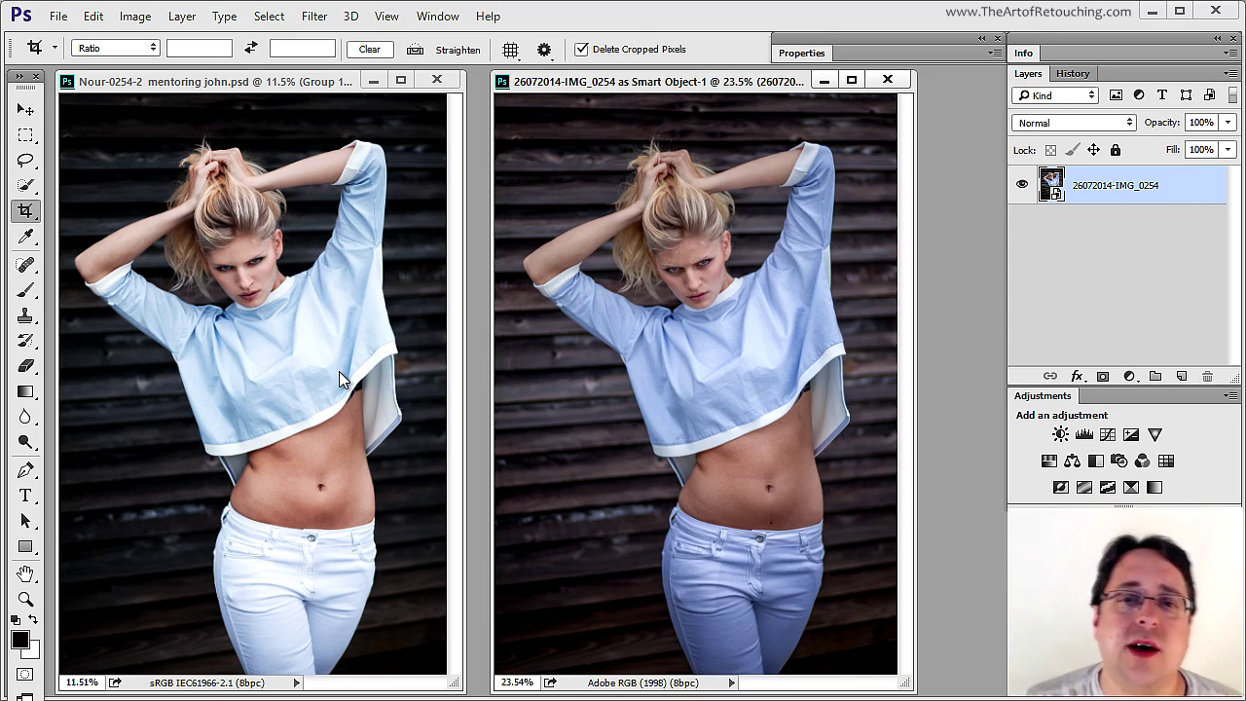
# Reopen the smart object's raw settings, set Highlights to -35, and apply the change.
pyautogui.doubleClick(1053, 195)
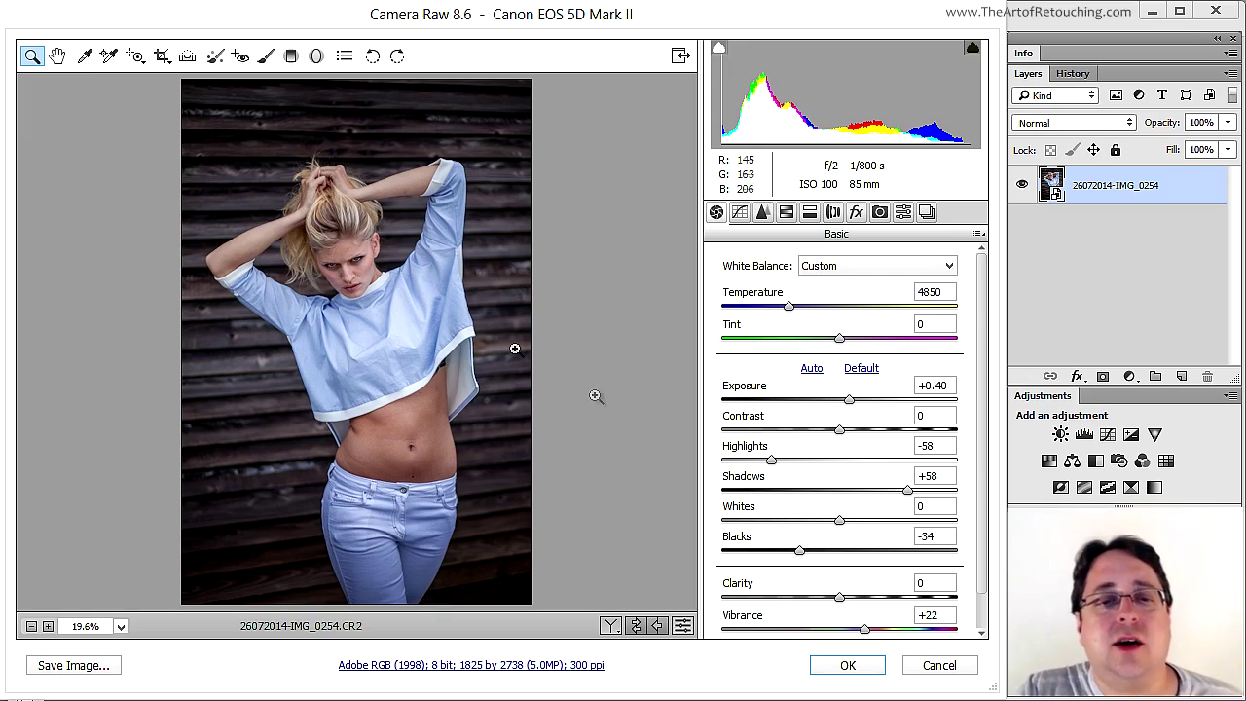
pyautogui.moveTo(776, 472); pyautogui.dragTo(805, 573)
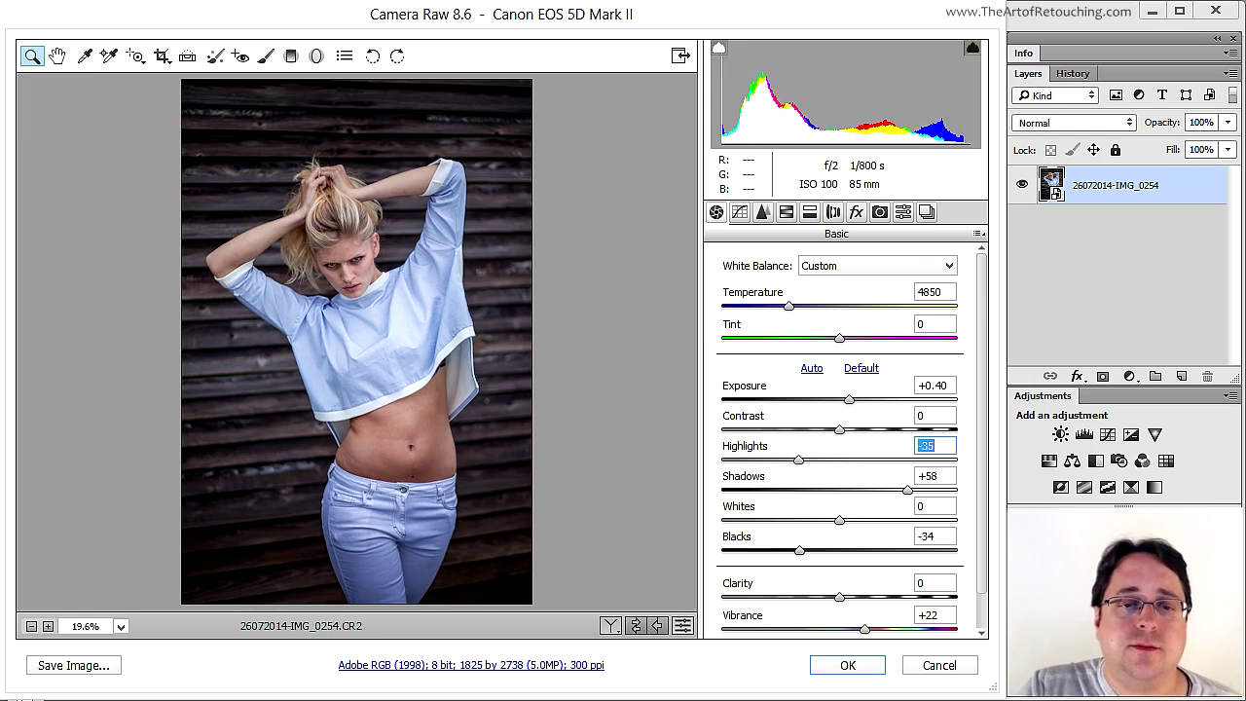
pyautogui.click(845, 665)
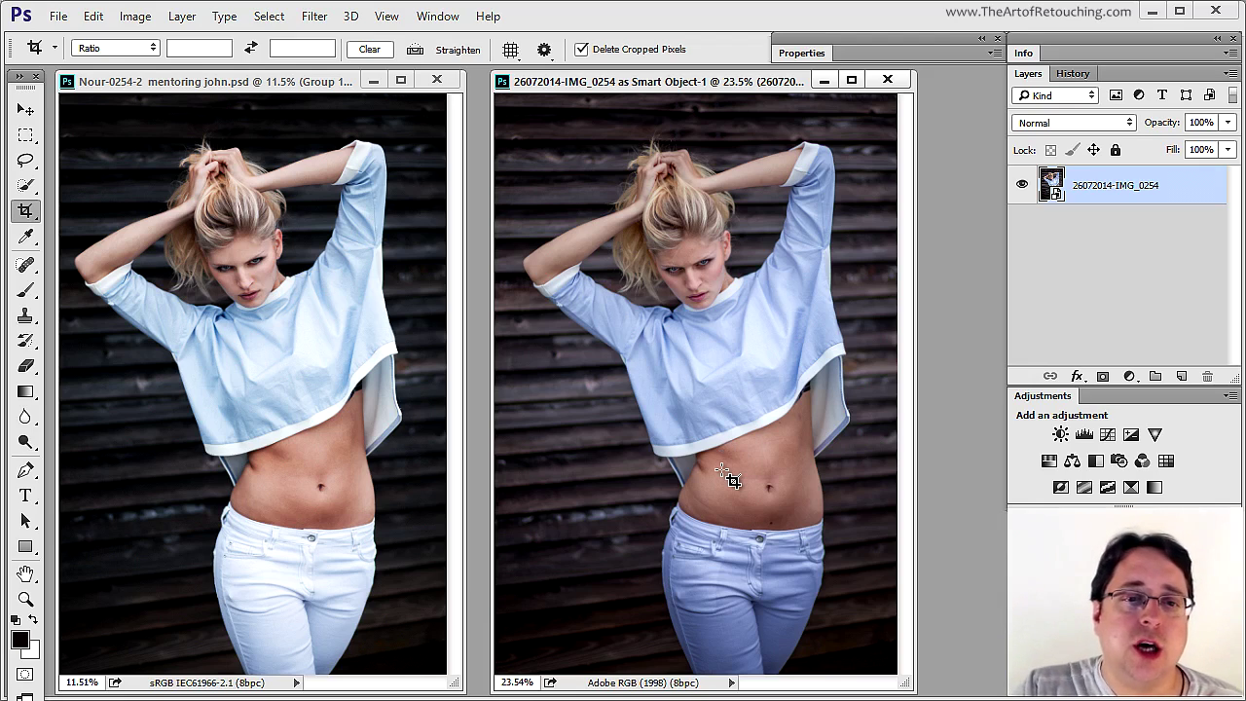
# Set the Quick Mask options to show Selected Areas in green at 100% opacity, and leave Quick Mask mode.
pyautogui.doubleClick(24, 675)
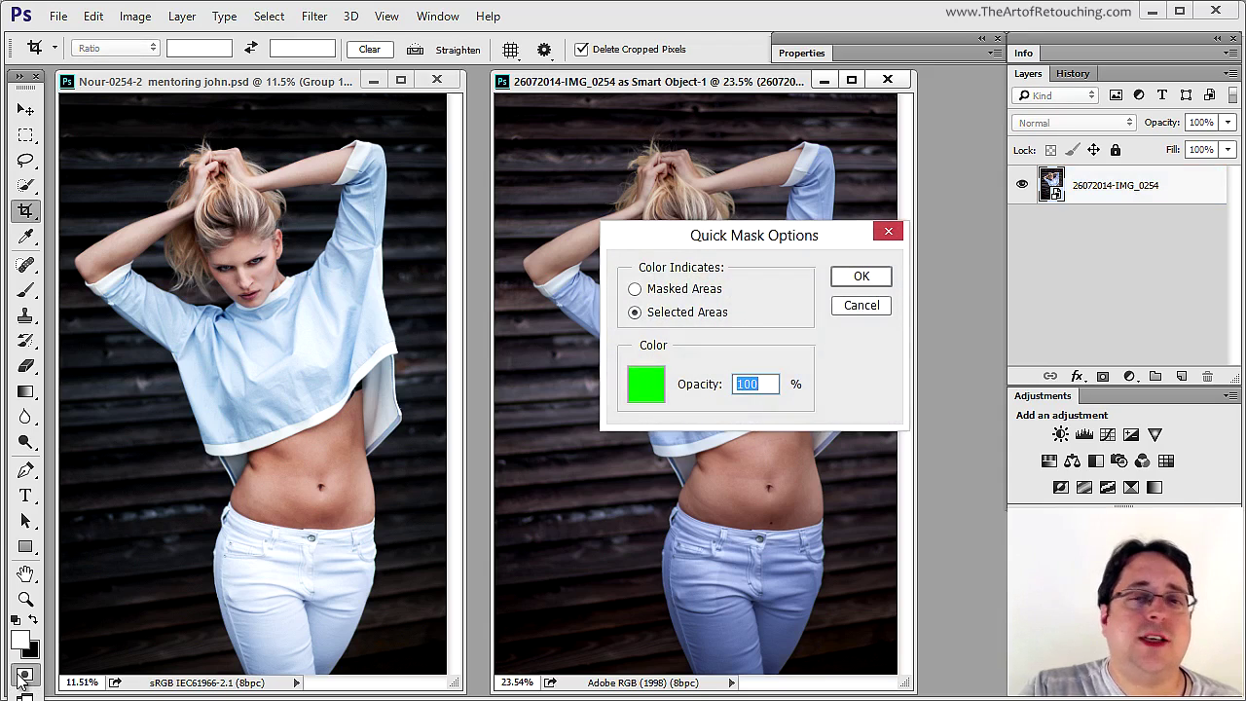
pyautogui.click(686, 294)
pyautogui.click(696, 316)
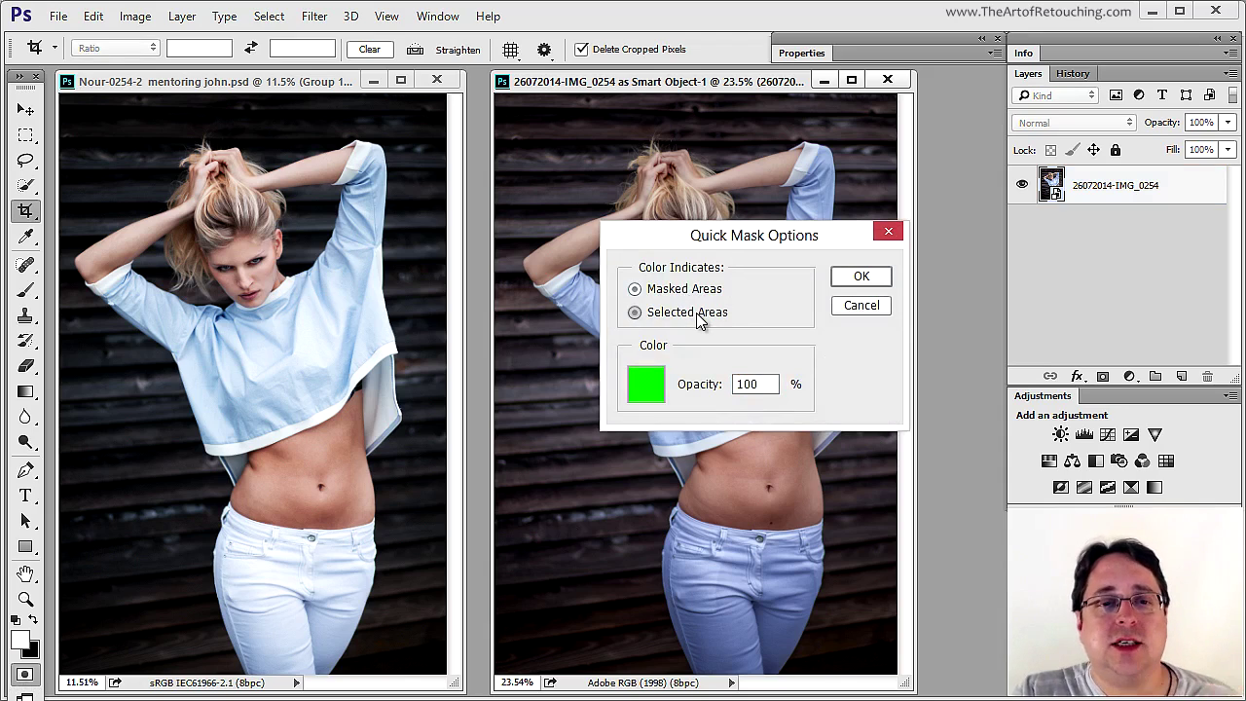
pyautogui.doubleClick(771, 383)
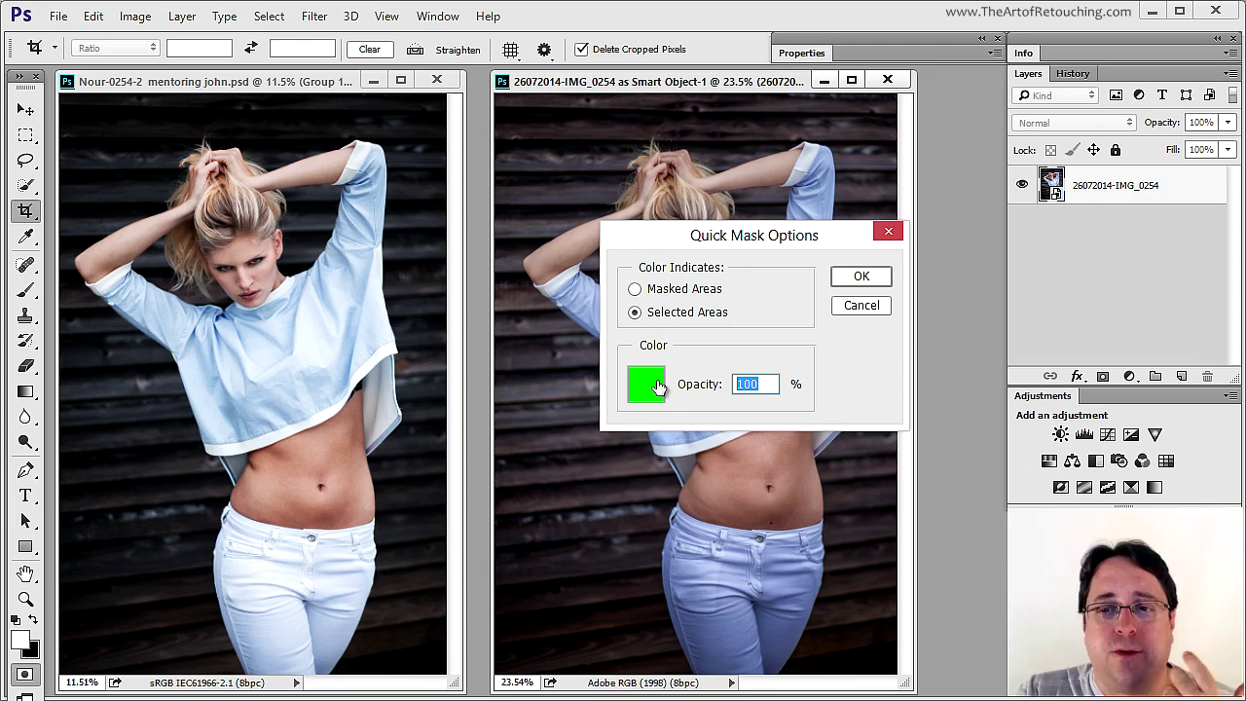
pyautogui.click(862, 276)
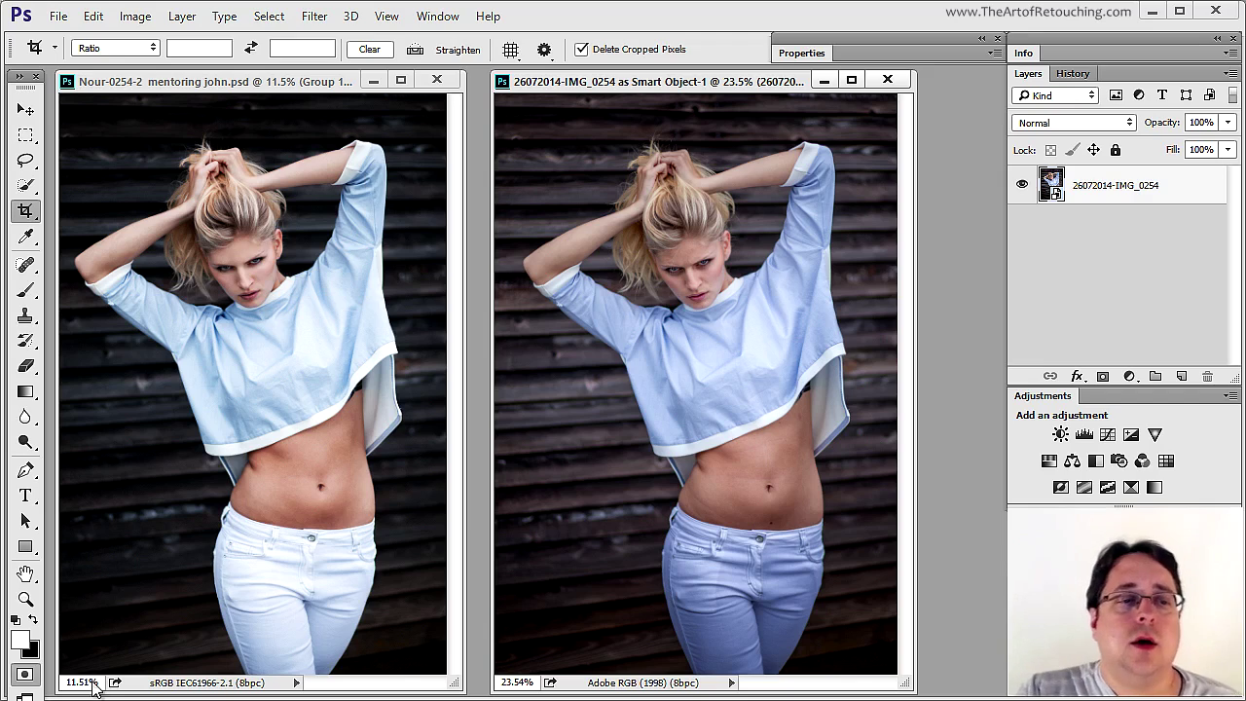
pyautogui.click(23, 675)
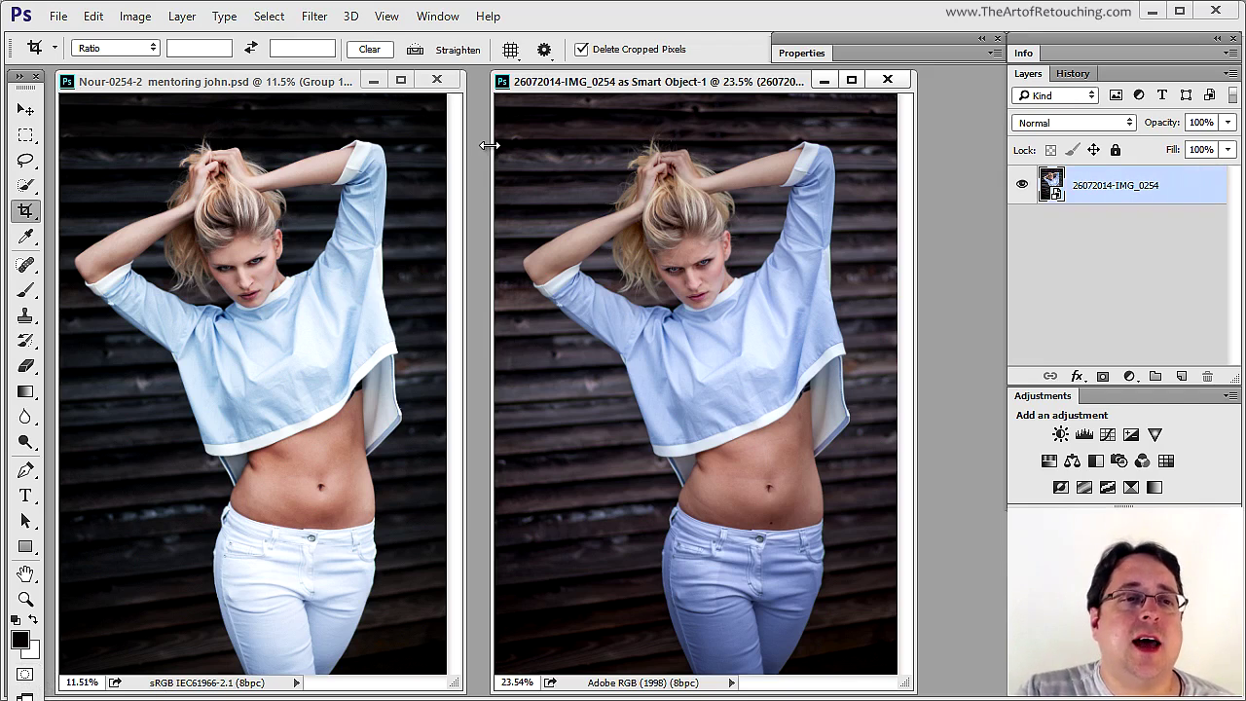
# Start a Color Range selection from sampled colors, compare the None and Quick Mask previews, and keep Quick Mask.
pyautogui.click(269, 20)
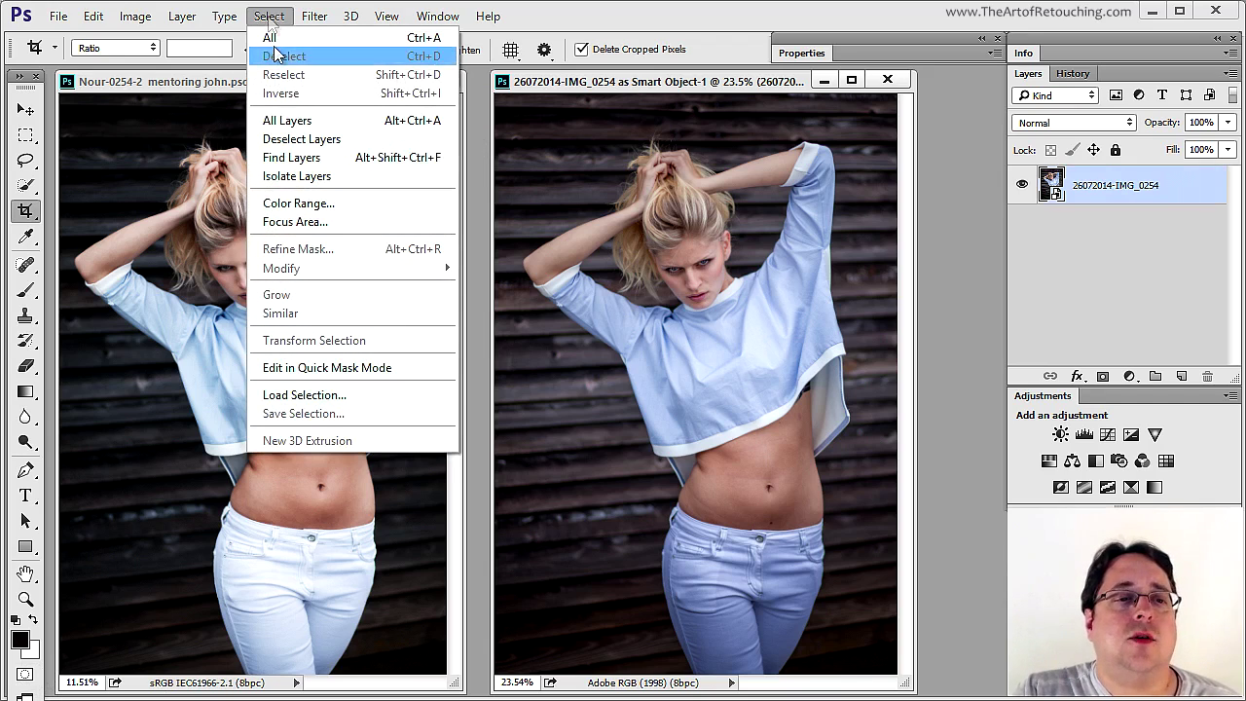
pyautogui.click(302, 205)
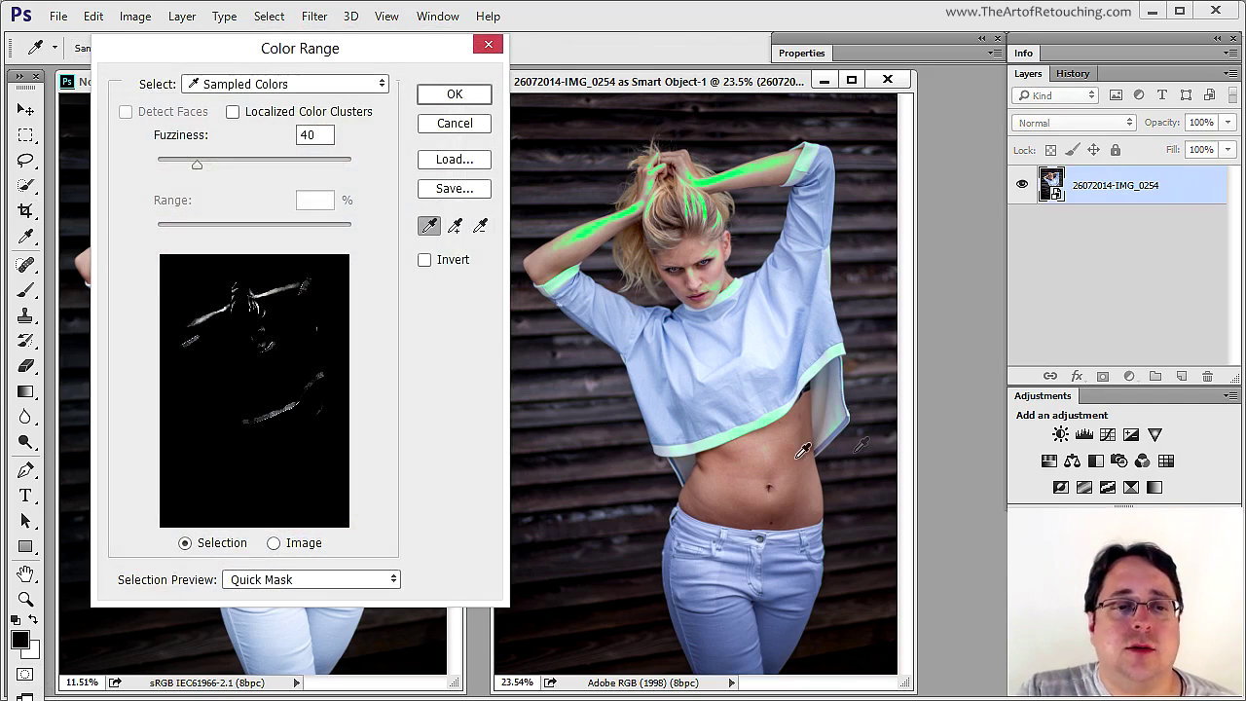
pyautogui.click(341, 581)
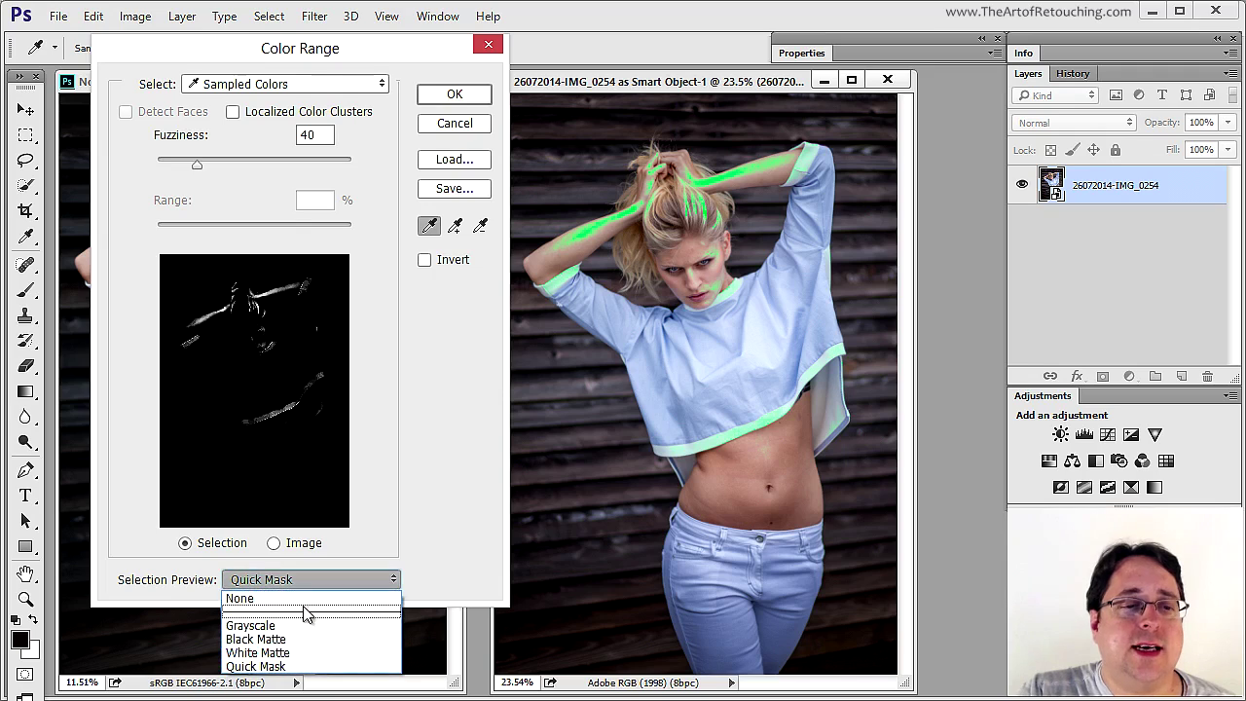
pyautogui.click(327, 600)
pyautogui.click(348, 580)
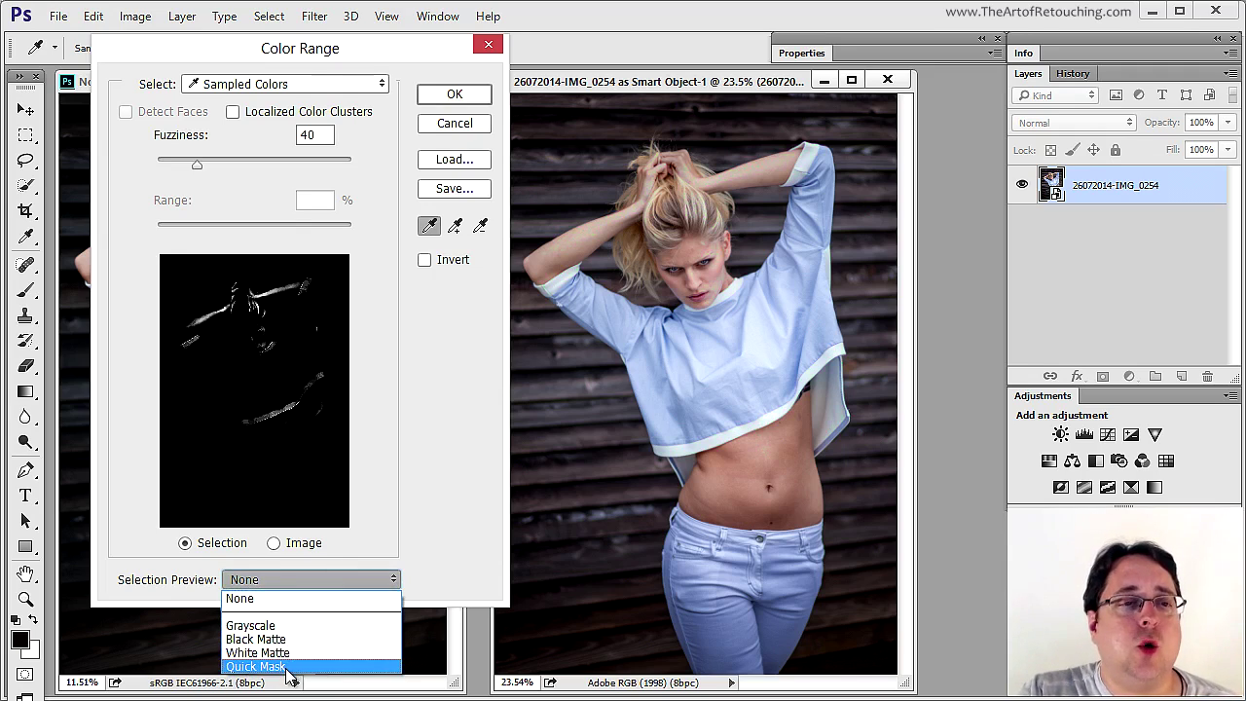
pyautogui.click(289, 668)
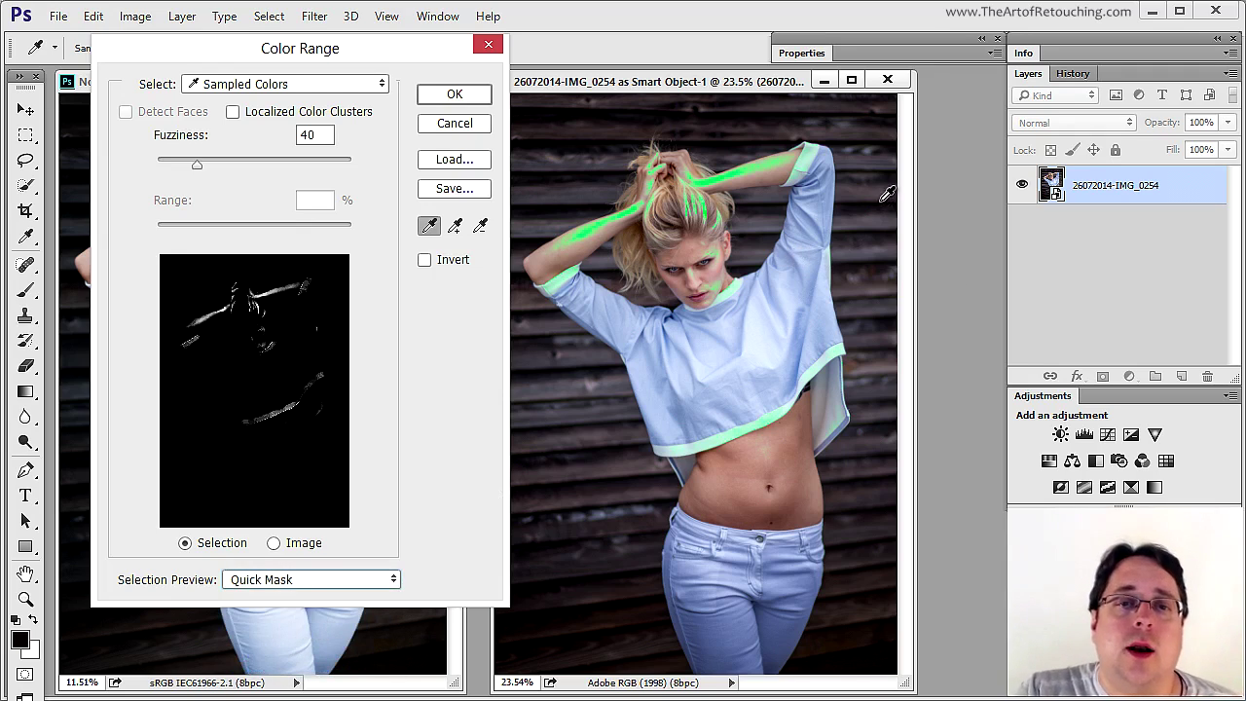
# Try sampling the dark wooden background, and try a fresh sample from the shirt and abdomen instead.
pyautogui.click(882, 153)
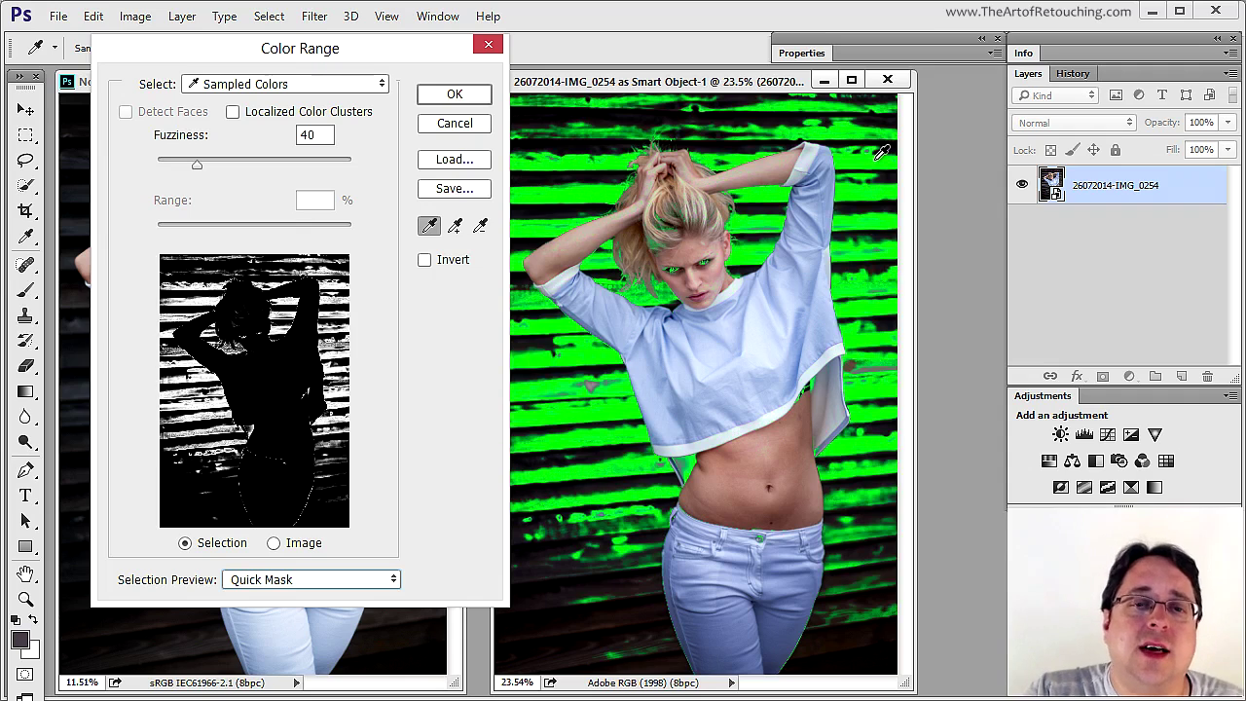
pyautogui.keyDown('shift'); pyautogui.click(883, 185); pyautogui.keyUp('shift')
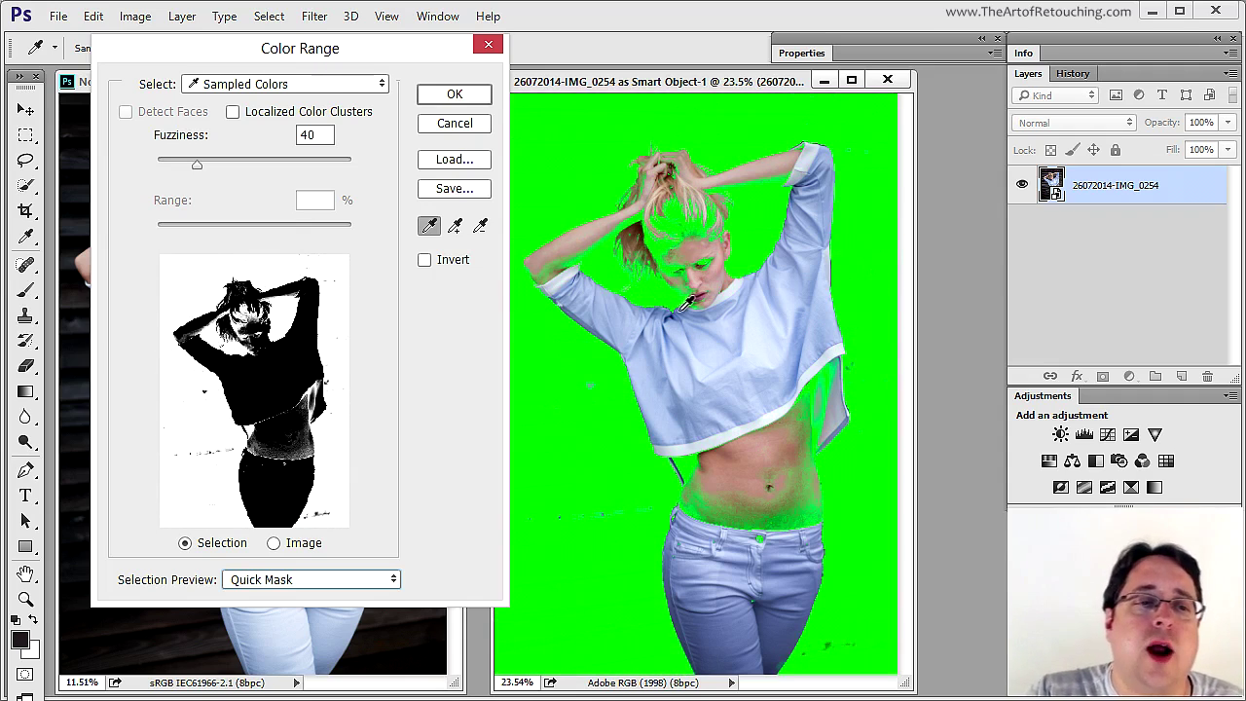
pyautogui.click(745, 358)
pyautogui.keyDown('shift'); pyautogui.click(685, 387); pyautogui.keyUp('shift')
pyautogui.keyDown('shift'); pyautogui.click(781, 495); pyautogui.keyUp('shift')
pyautogui.keyDown('shift'); pyautogui.click(797, 517); pyautogui.keyUp('shift')
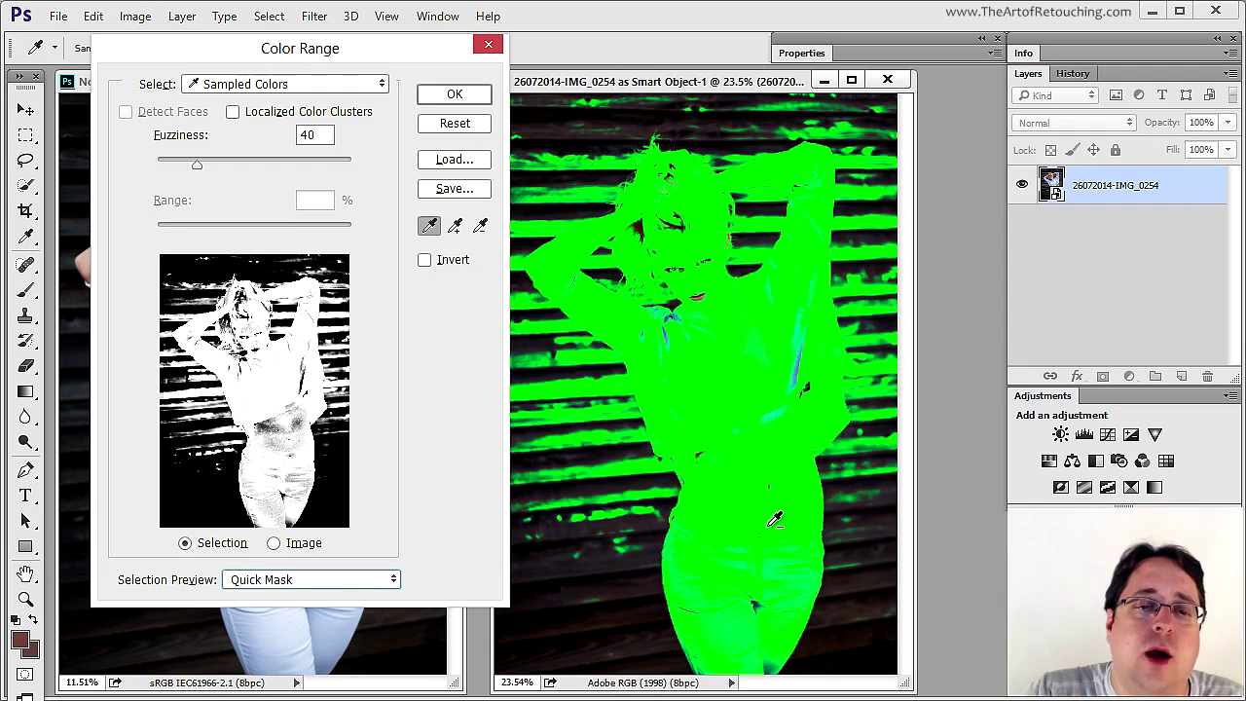
# Restart the color sample from the abdomen skin, add the shirt's inner back panel, and turn on Localized Color Clusters.
pyautogui.click(788, 482)
pyautogui.keyDown('shift'); pyautogui.click(792, 471); pyautogui.keyUp('shift')
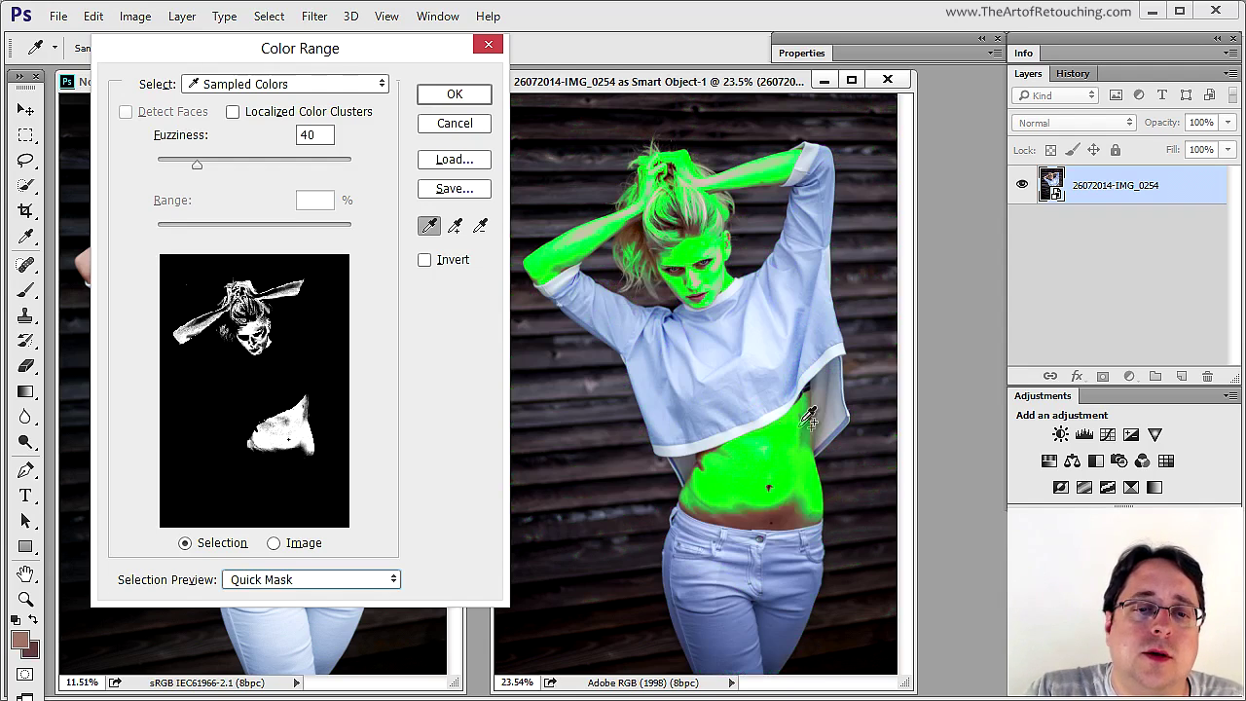
pyautogui.keyDown('shift'); pyautogui.click(835, 337); pyautogui.keyUp('shift')
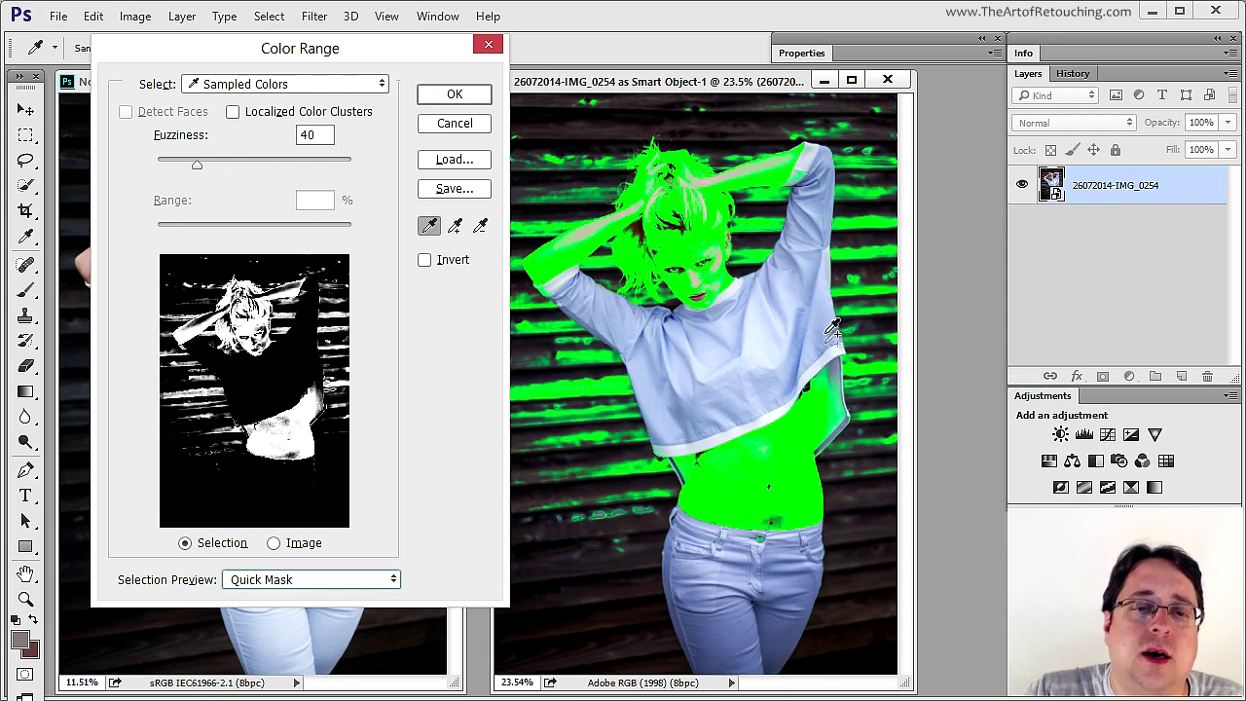
pyautogui.hotkey('alt', 'z')
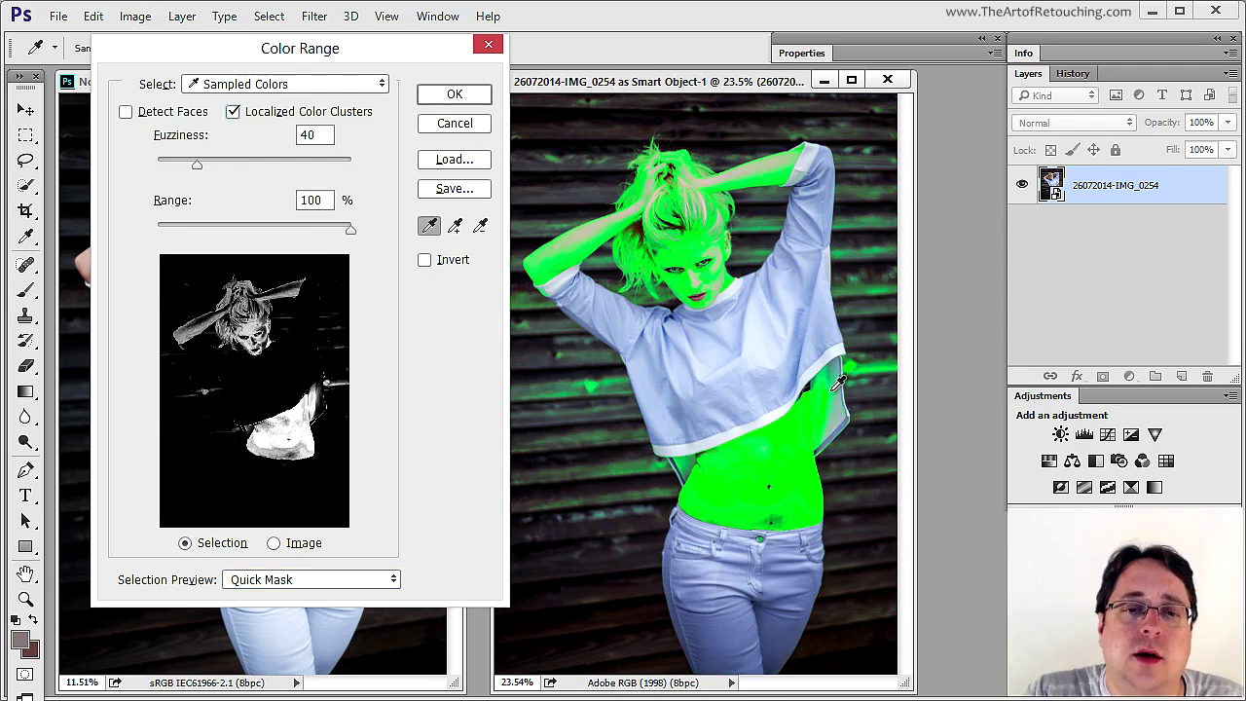
# Add the raised forearm, the shirt's sleeves, cuffs and front, and the jeans to the Color Range sample.
pyautogui.keyDown('shift'); pyautogui.click(824, 311); pyautogui.keyUp('shift')
pyautogui.keyDown('shift'); pyautogui.click(810, 240); pyautogui.keyUp('shift')
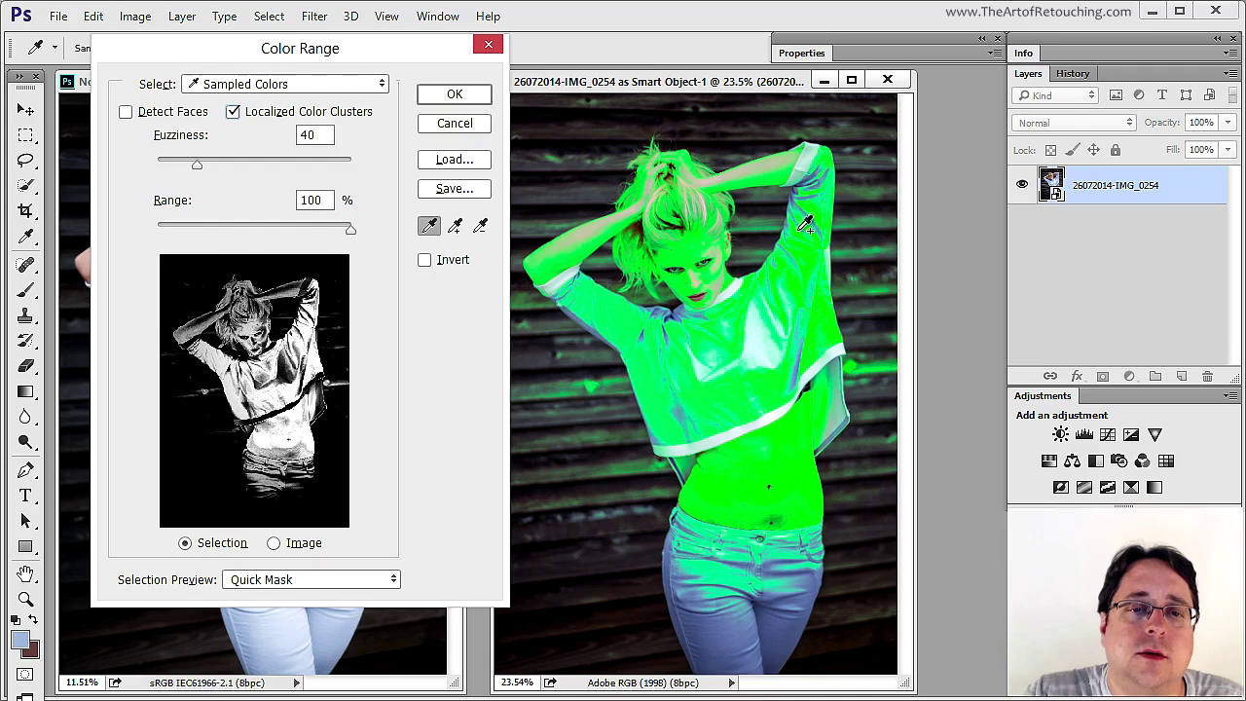
pyautogui.keyDown('shift'); pyautogui.click(777, 156); pyautogui.keyUp('shift')
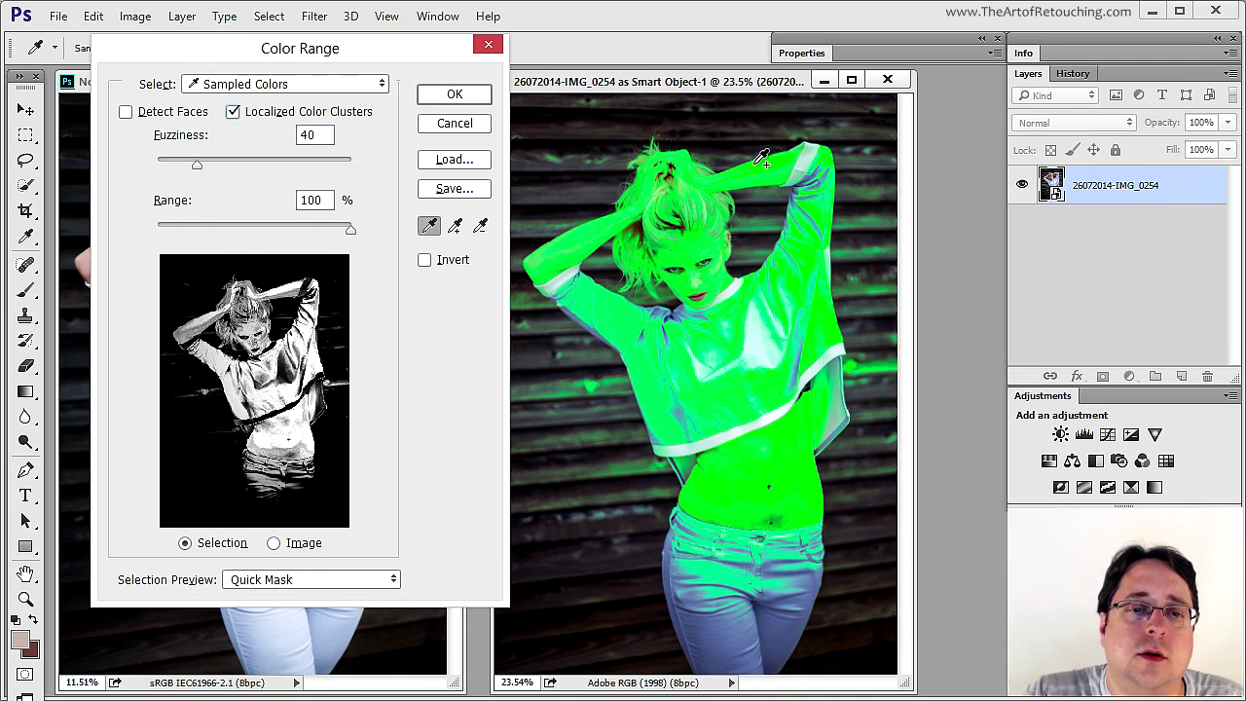
pyautogui.keyDown('shift'); pyautogui.click(565, 283); pyautogui.keyUp('shift')
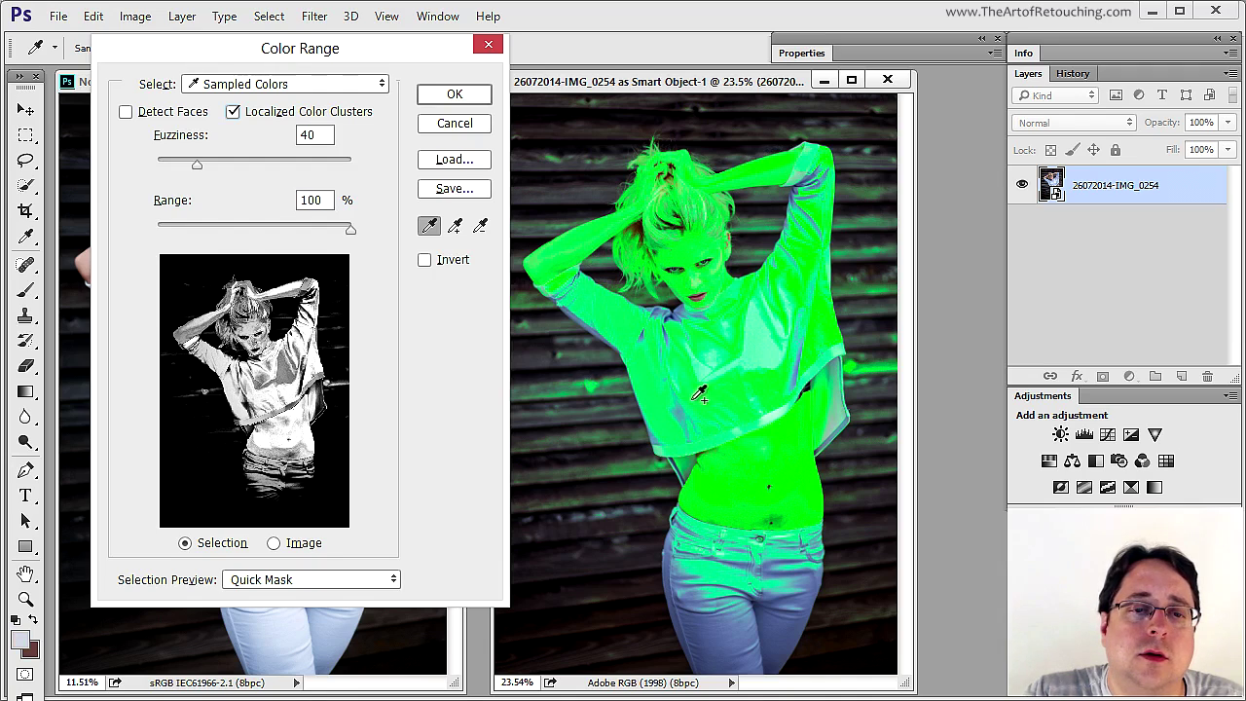
pyautogui.keyDown('shift'); pyautogui.click(726, 351); pyautogui.keyUp('shift')
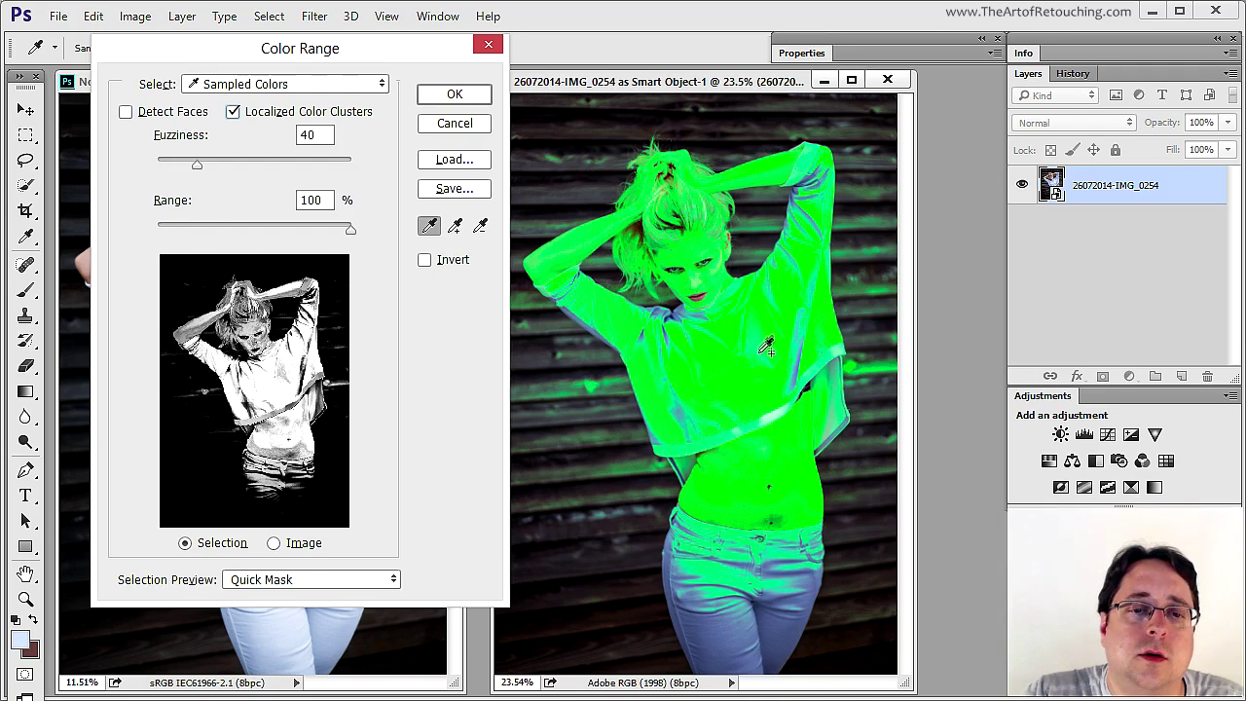
pyautogui.keyDown('shift'); pyautogui.click(688, 466); pyautogui.keyUp('shift')
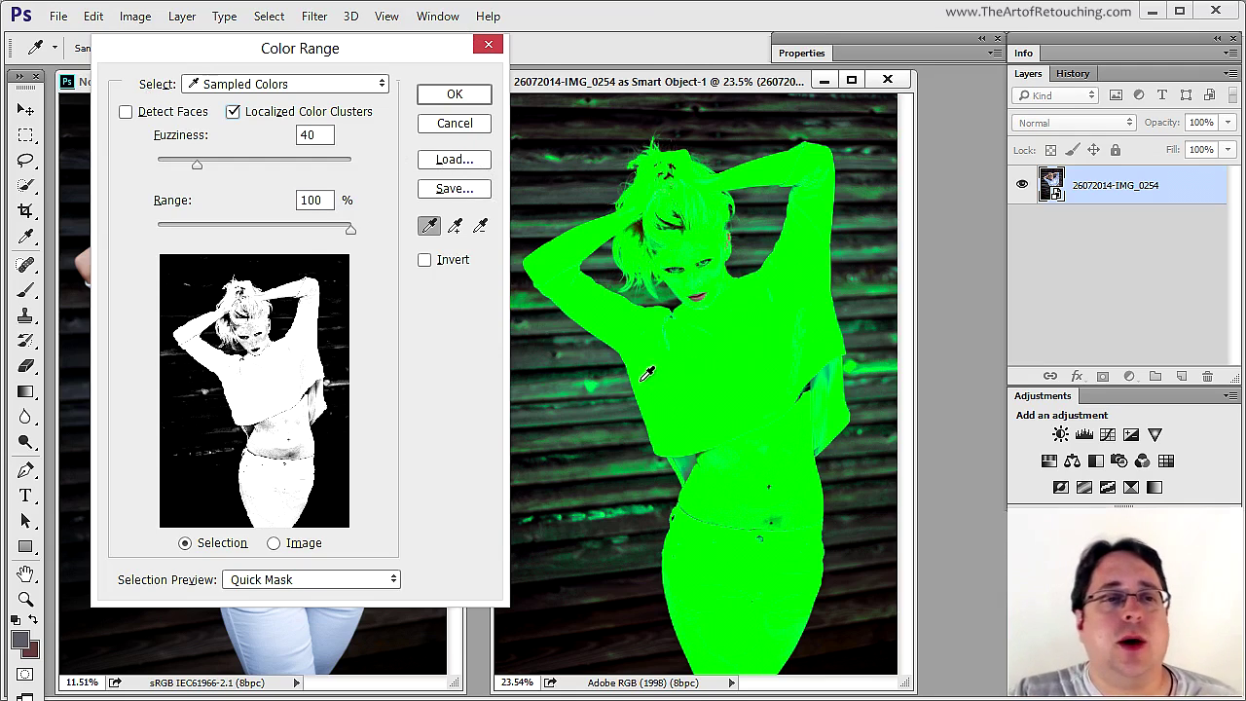
# Accept the Color Range selection, enter Quick Mask mode, and paint white over the stray mask spots in the background beside the model.
pyautogui.click(454, 94)
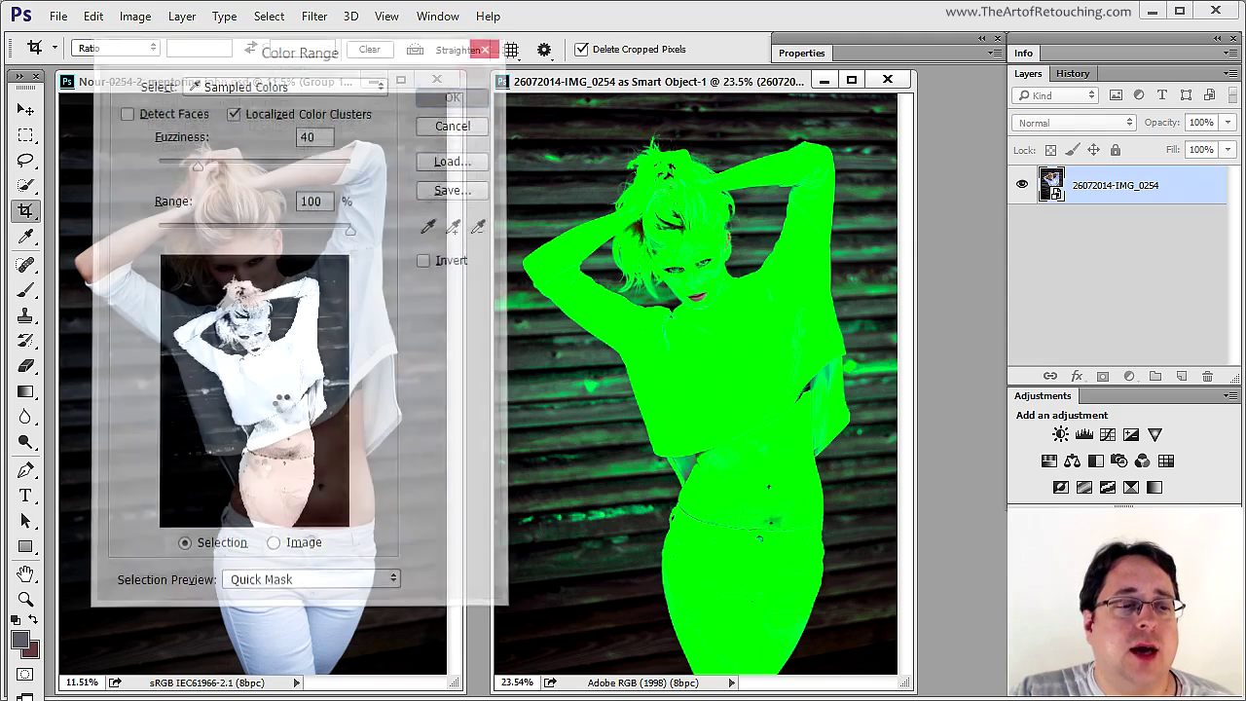
pyautogui.click(27, 675)
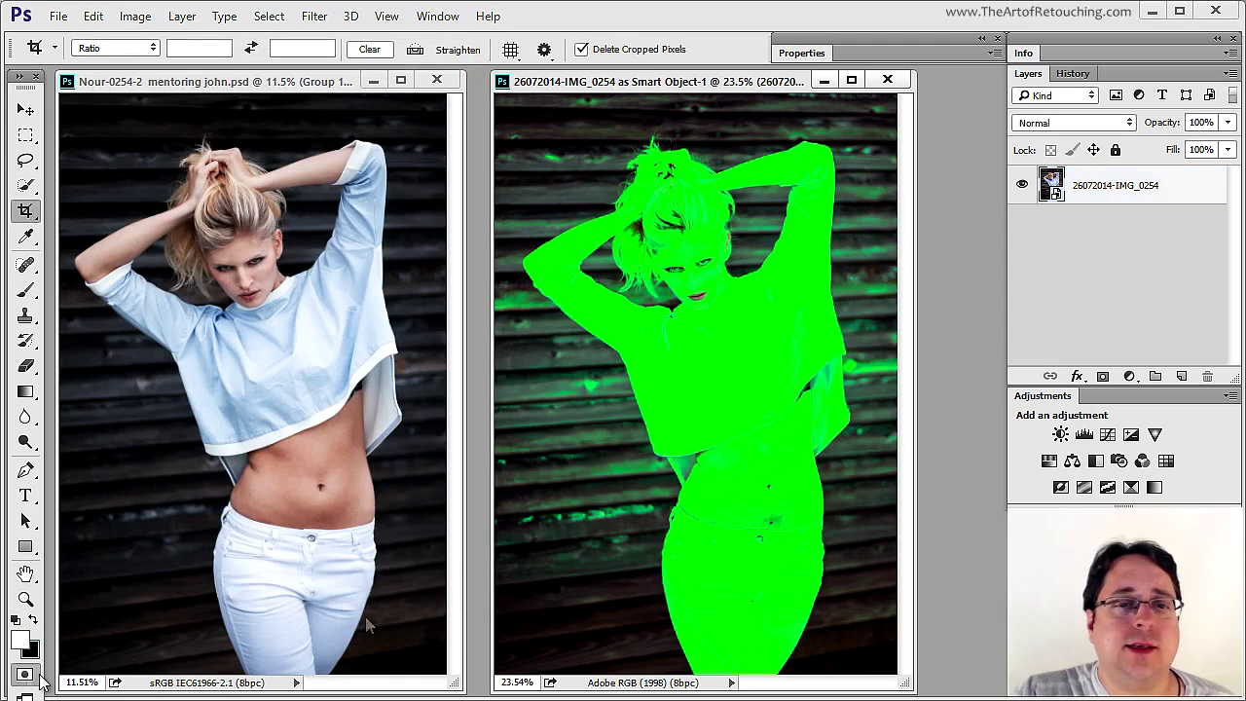
pyautogui.click(25, 290)
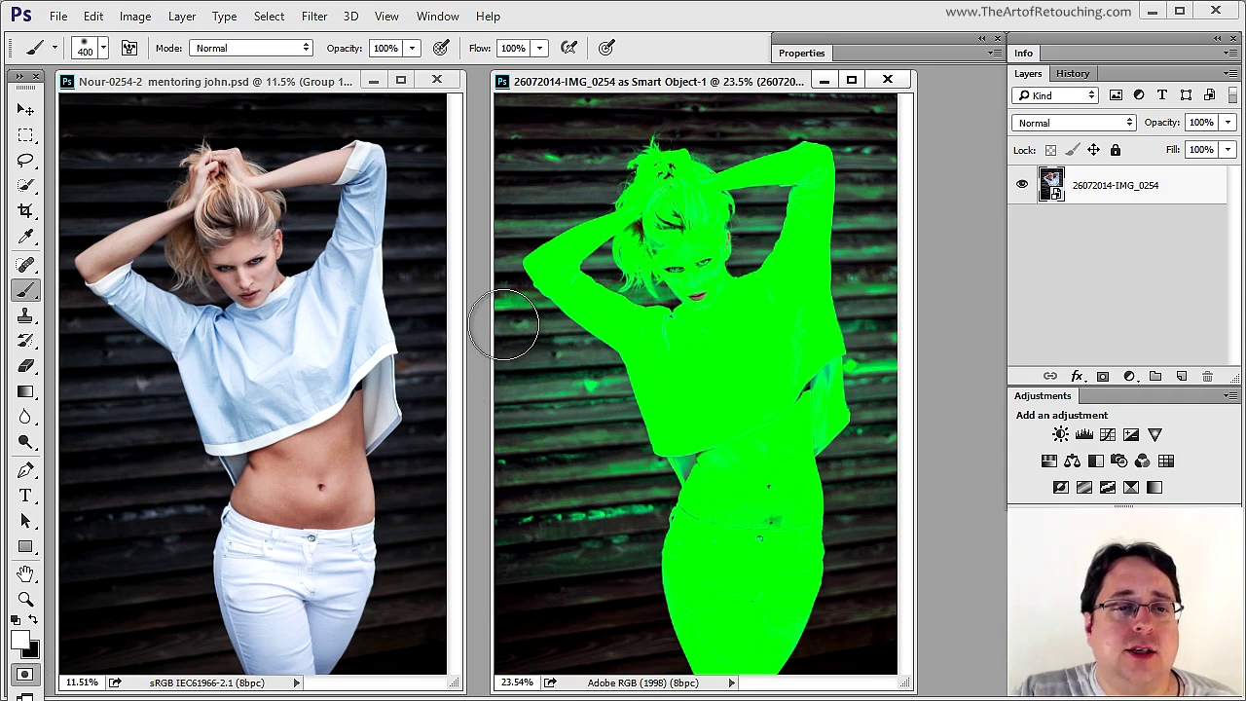
pyautogui.moveTo(501, 322)
pyautogui.mouseDown()
pyautogui.moveTo(576, 397)
pyautogui.moveTo(610, 467)
pyautogui.moveTo(608, 596)
pyautogui.moveTo(531, 465)
pyautogui.moveTo(505, 472)
pyautogui.moveTo(601, 520)
pyautogui.mouseUp()
pyautogui.moveTo(870, 411)
pyautogui.mouseDown()
pyautogui.moveTo(896, 381)
pyautogui.moveTo(879, 348)
pyautogui.moveTo(881, 110)
pyautogui.moveTo(766, 98)
pyautogui.moveTo(454, 157)
pyautogui.mouseUp()
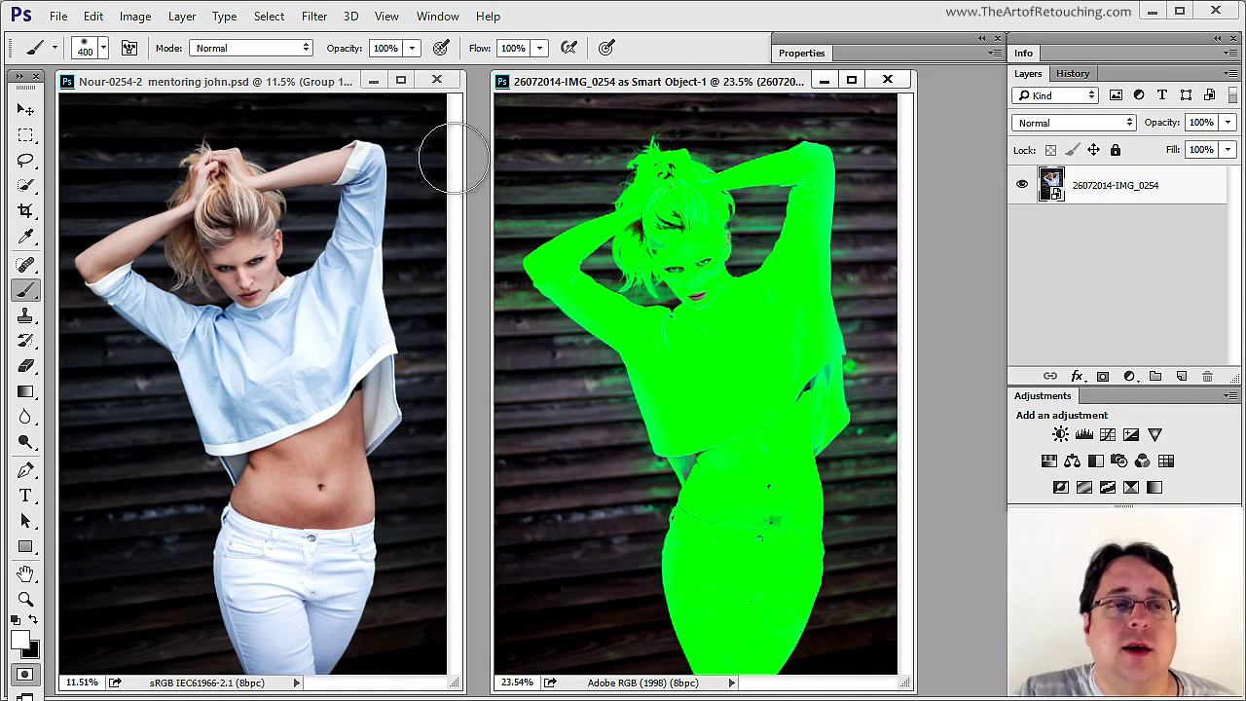
# Set the mask brush's hardness to 0% and reduce its size to 50 px.
pyautogui.click(90, 45)
pyautogui.click(200, 134)
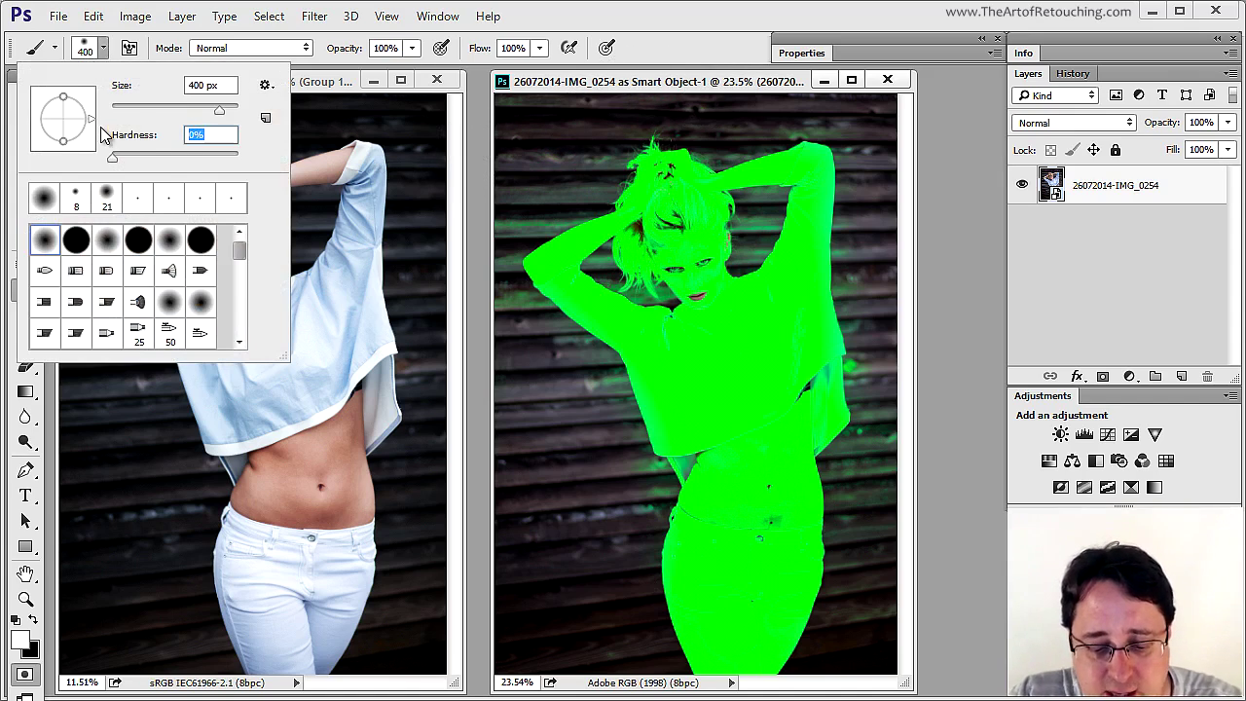
pyautogui.write('0')
pyautogui.press('Return')
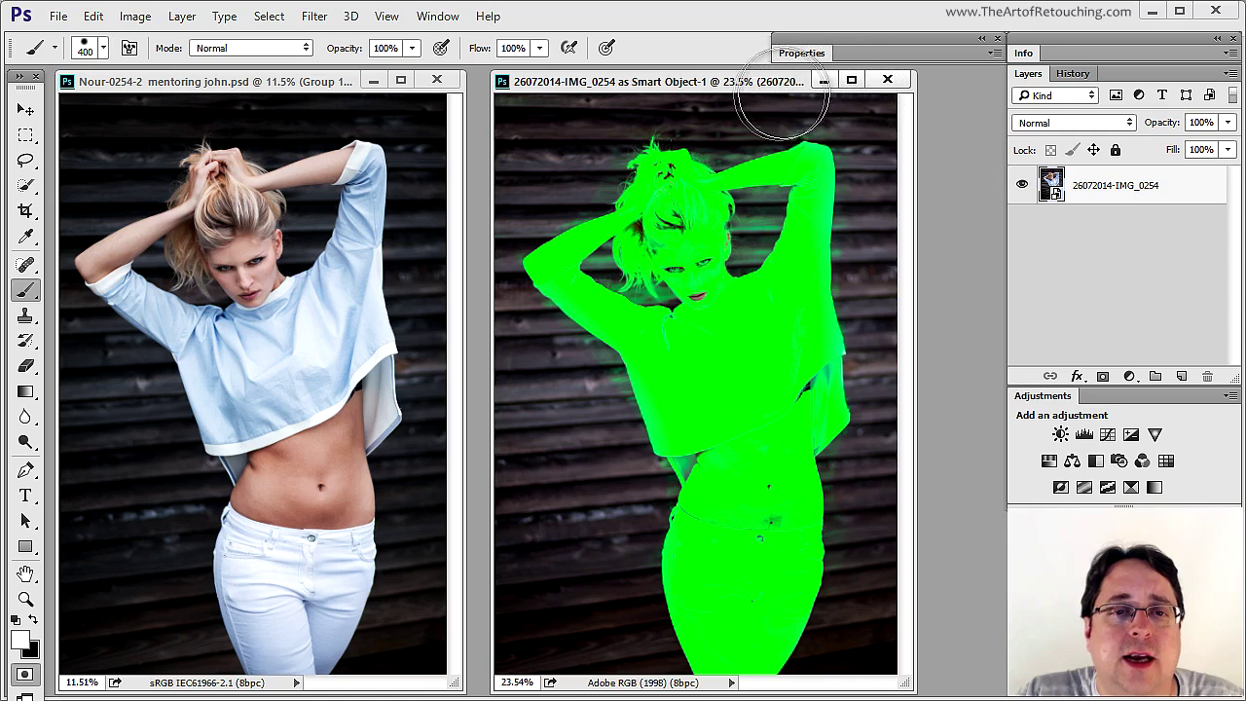
pyautogui.press('[')
pyautogui.press('[')
pyautogui.press('[')
pyautogui.press('[')
pyautogui.press('[')
pyautogui.press('[')
pyautogui.press('[')
pyautogui.press('[')
pyautogui.press('[')
pyautogui.press('[')
pyautogui.press('[')
# Paint the mask gaps on the model's face, shirt, abdomen and jeans in black, finishing with a 100 px brush.
pyautogui.click(33, 620)
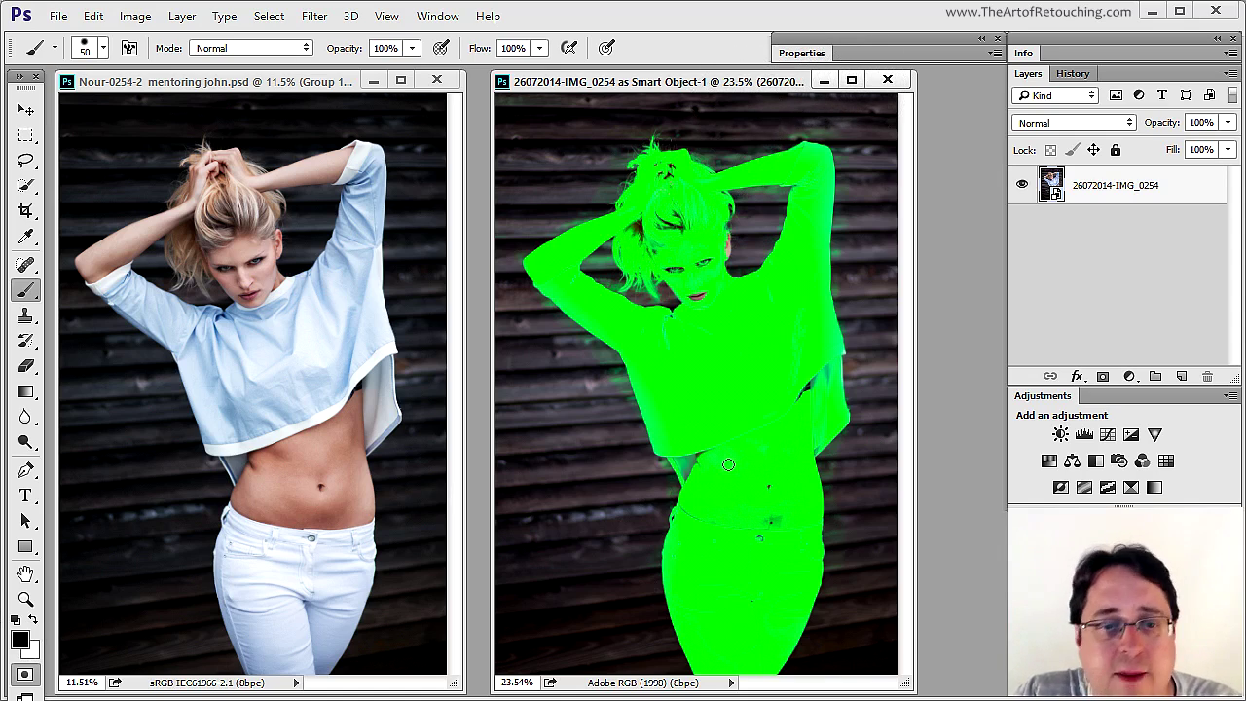
pyautogui.press(']')
pyautogui.press(']')
pyautogui.press(']')
pyautogui.press(']')
pyautogui.press(']')
pyautogui.press(']')
pyautogui.press(']')
pyautogui.moveTo(684, 448)
pyautogui.mouseDown()
pyautogui.moveTo(699, 482)
pyautogui.moveTo(701, 460)
pyautogui.moveTo(725, 516)
pyautogui.moveTo(694, 514)
pyautogui.moveTo(681, 572)
pyautogui.moveTo(717, 618)
pyautogui.moveTo(759, 591)
pyautogui.moveTo(776, 504)
pyautogui.moveTo(760, 545)
pyautogui.moveTo(749, 488)
pyautogui.moveTo(754, 501)
pyautogui.moveTo(773, 425)
pyautogui.moveTo(782, 433)
pyautogui.moveTo(702, 238)
pyautogui.mouseUp()
pyautogui.press('[')
pyautogui.press('[')
pyautogui.moveTo(750, 255)
pyautogui.mouseDown()
pyautogui.moveTo(800, 156)
pyautogui.moveTo(806, 188)
pyautogui.moveTo(805, 159)
pyautogui.moveTo(819, 171)
pyautogui.mouseUp()
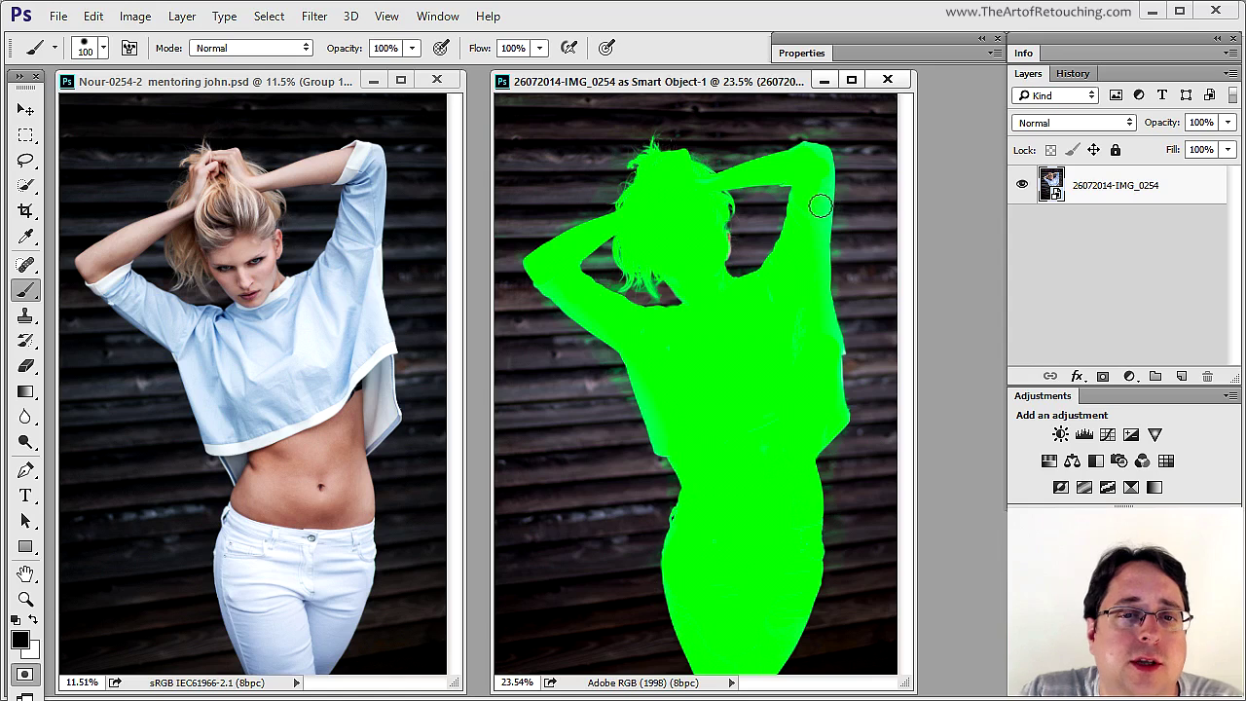
# Turn the quick mask back into a selection and invert it to select the background.
pyautogui.click(25, 676)
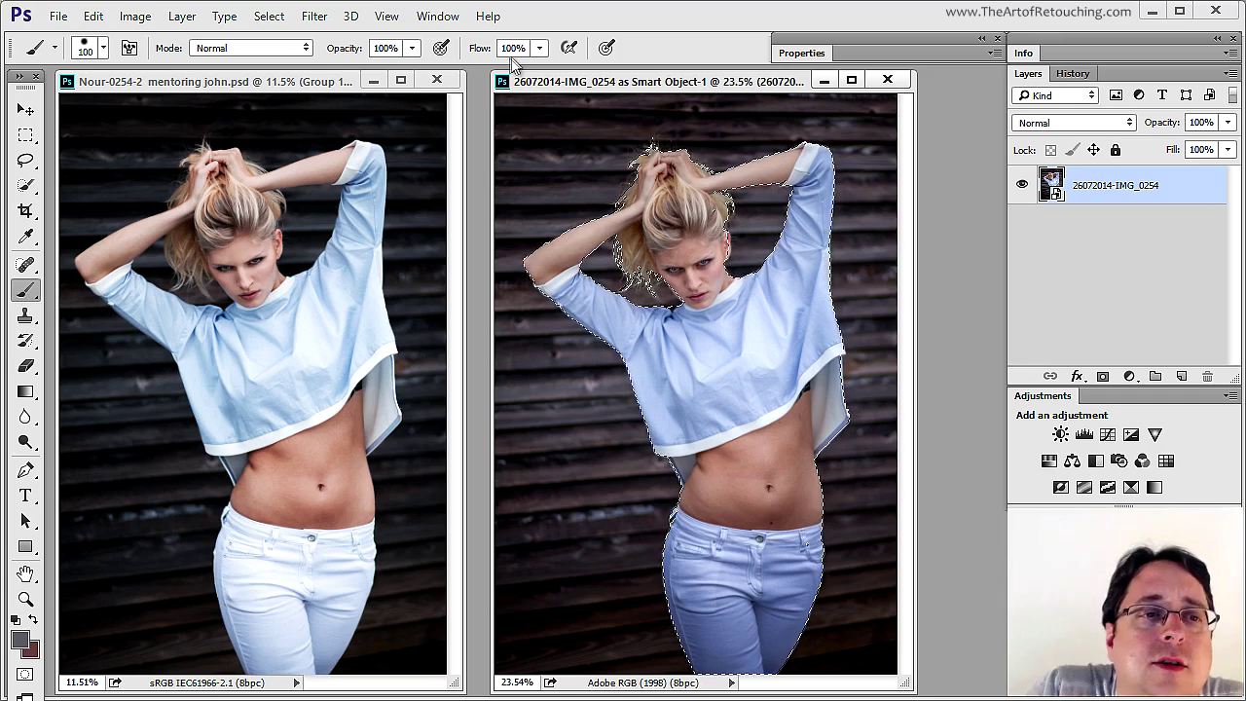
pyautogui.click(269, 17)
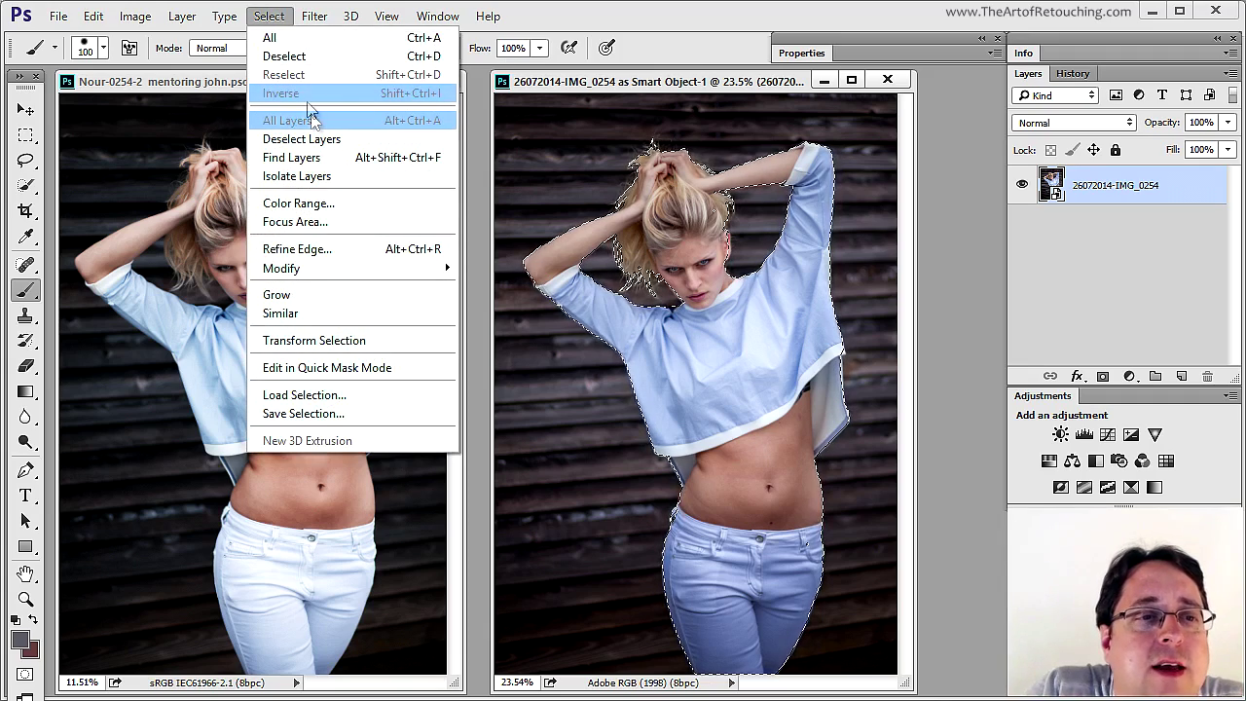
pyautogui.click(281, 92)
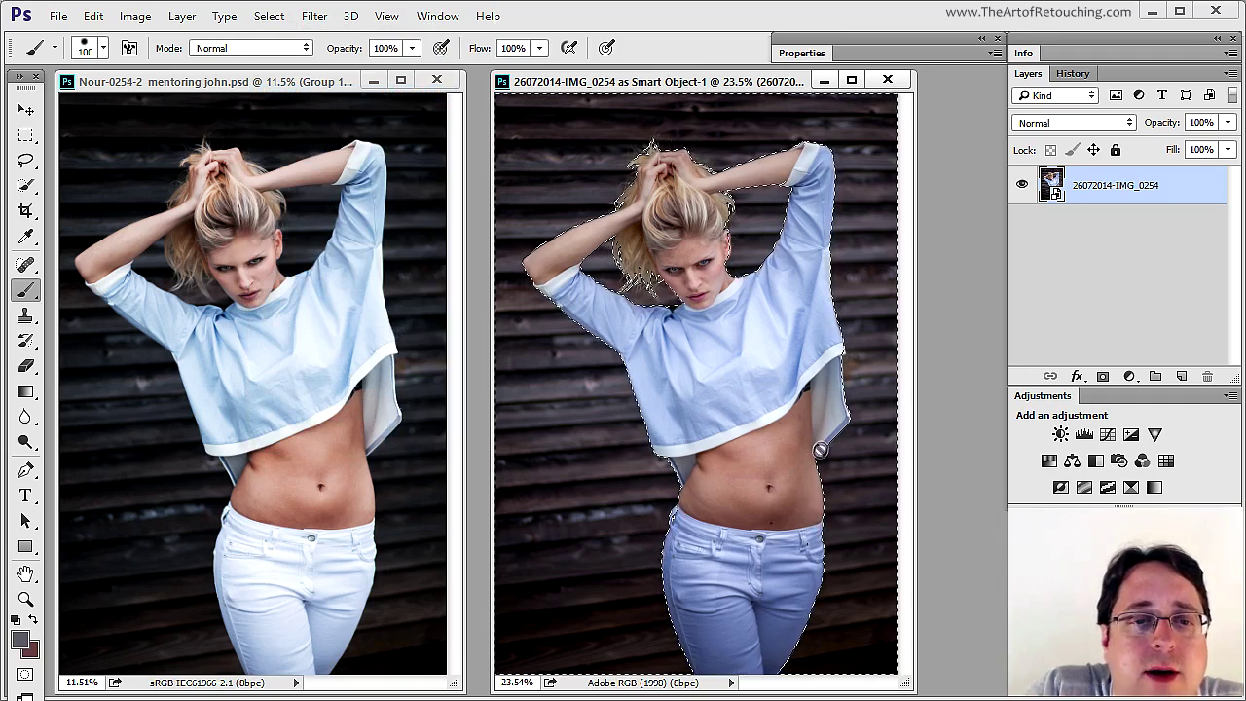
# Darken the selected background with a Curves layer at input 135, output 98, and add a Black & White adjustment layer above it.
pyautogui.click(1108, 437)
pyautogui.moveTo(906, 224); pyautogui.dragTo(904, 249)
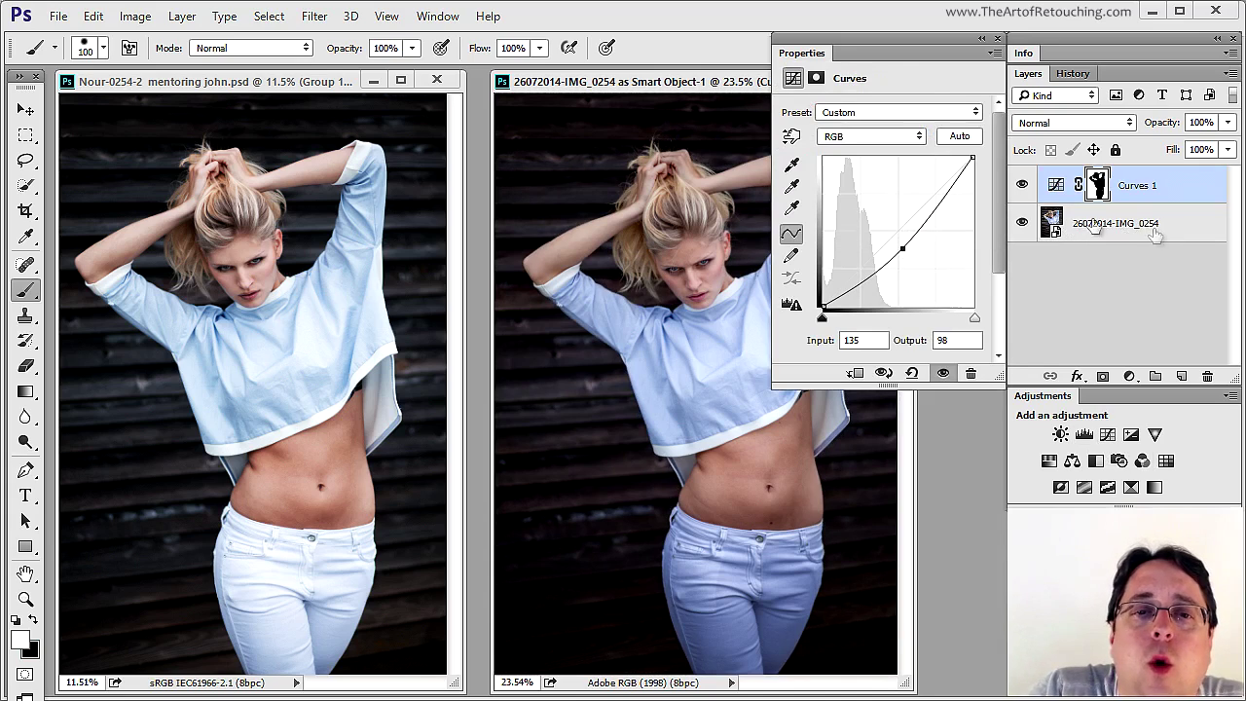
pyautogui.doubleClick(816, 57)
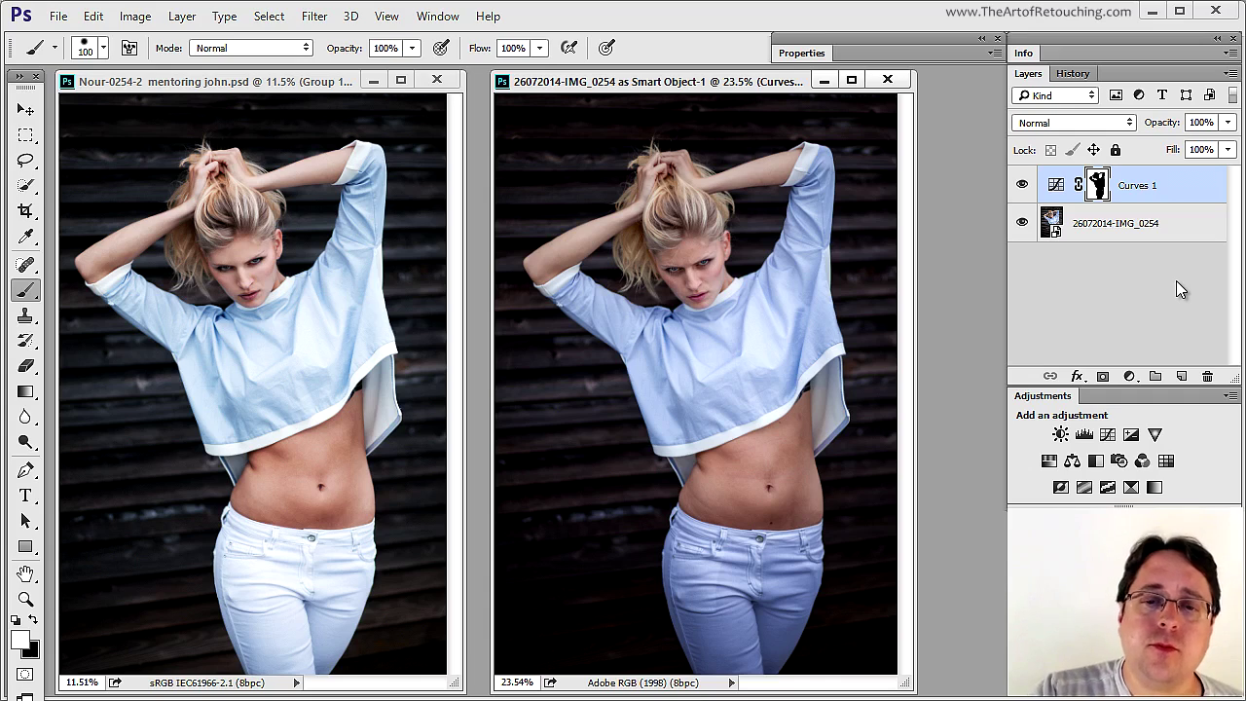
pyautogui.click(1102, 467)
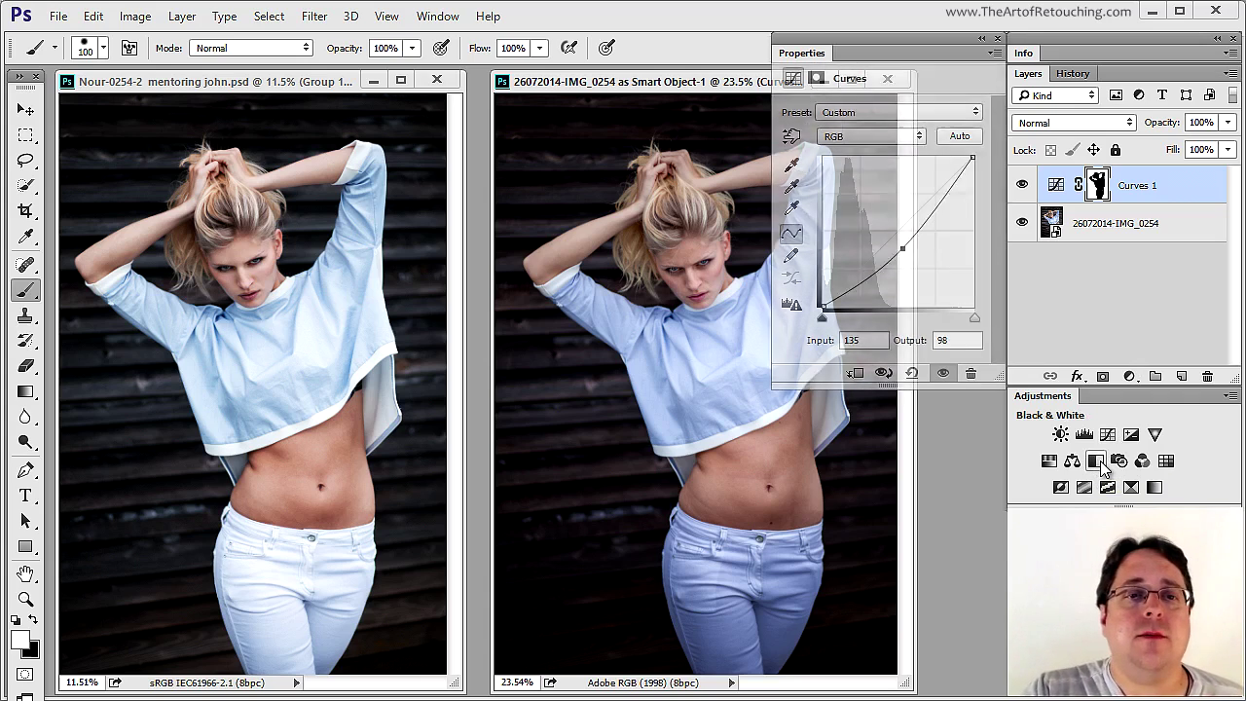
pyautogui.click(800, 57)
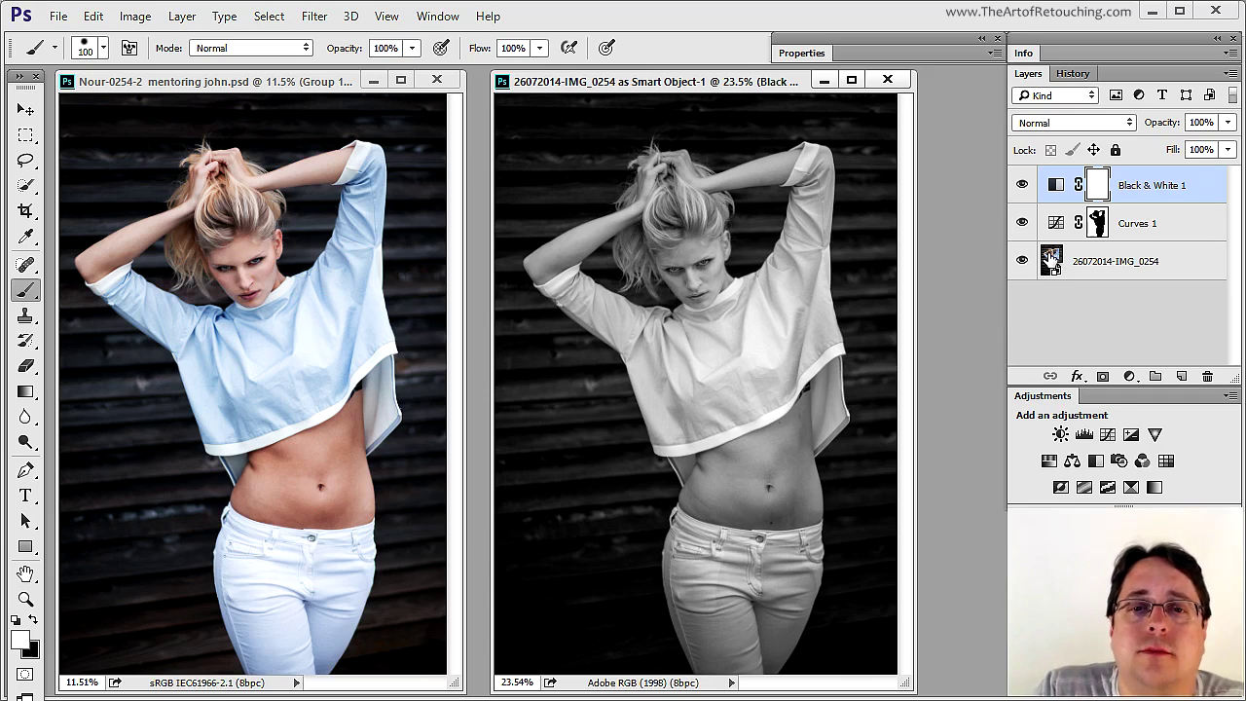
# Reopen the smart object's raw settings and set Highlights to -100.
pyautogui.doubleClick(1053, 263)
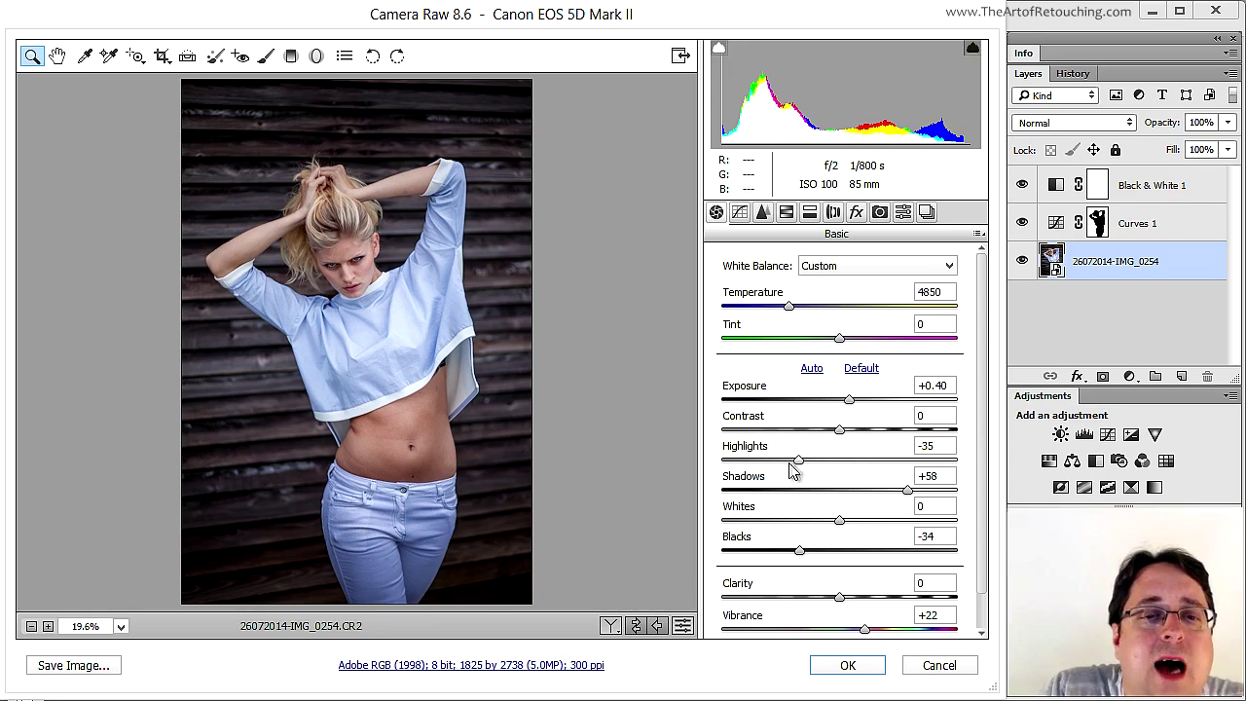
pyautogui.moveTo(798, 462); pyautogui.dragTo(729, 491)
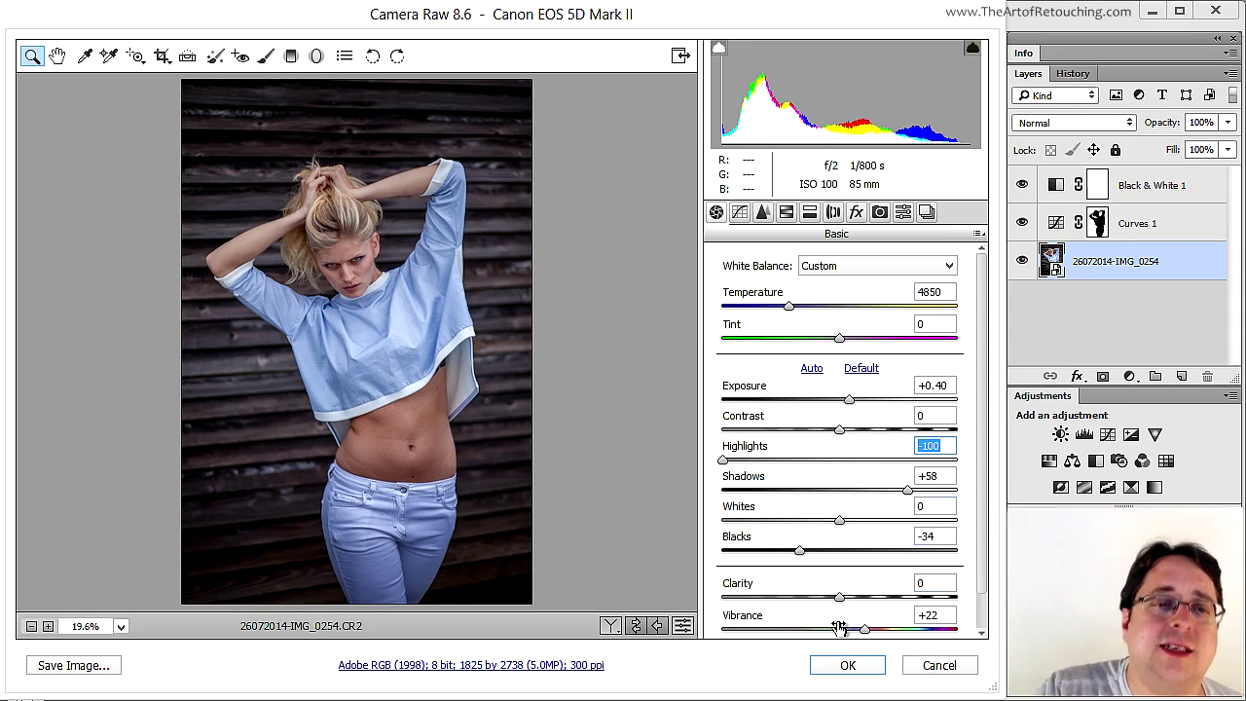
# Brush the model's face using an enlarged Adjustment Brush with Highlights at +100.
pyautogui.click(266, 57)
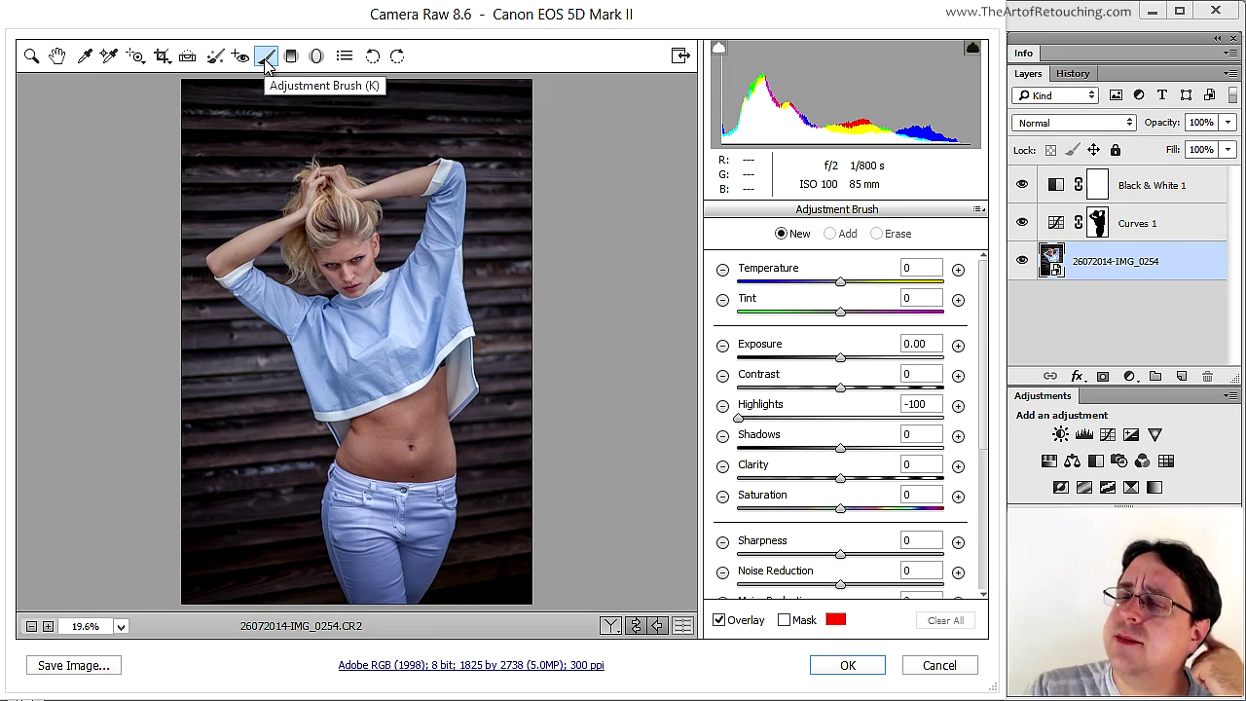
pyautogui.click(266, 56)
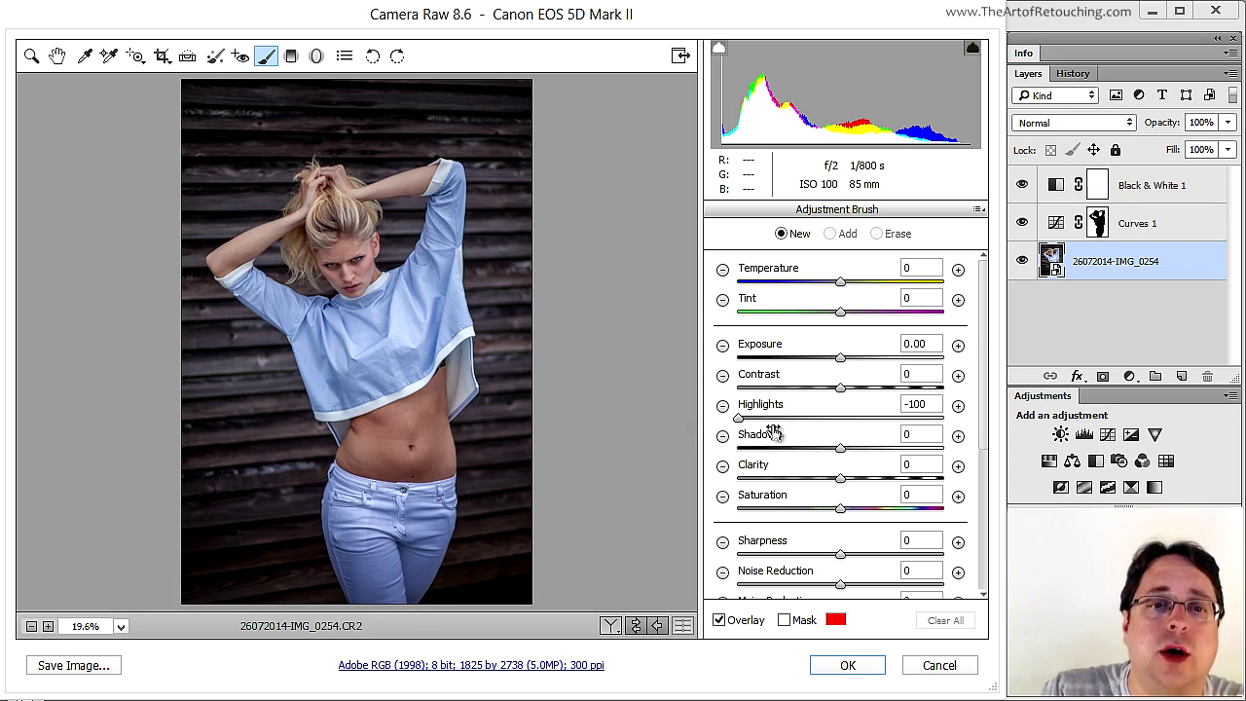
pyautogui.moveTo(738, 421); pyautogui.dragTo(972, 428)
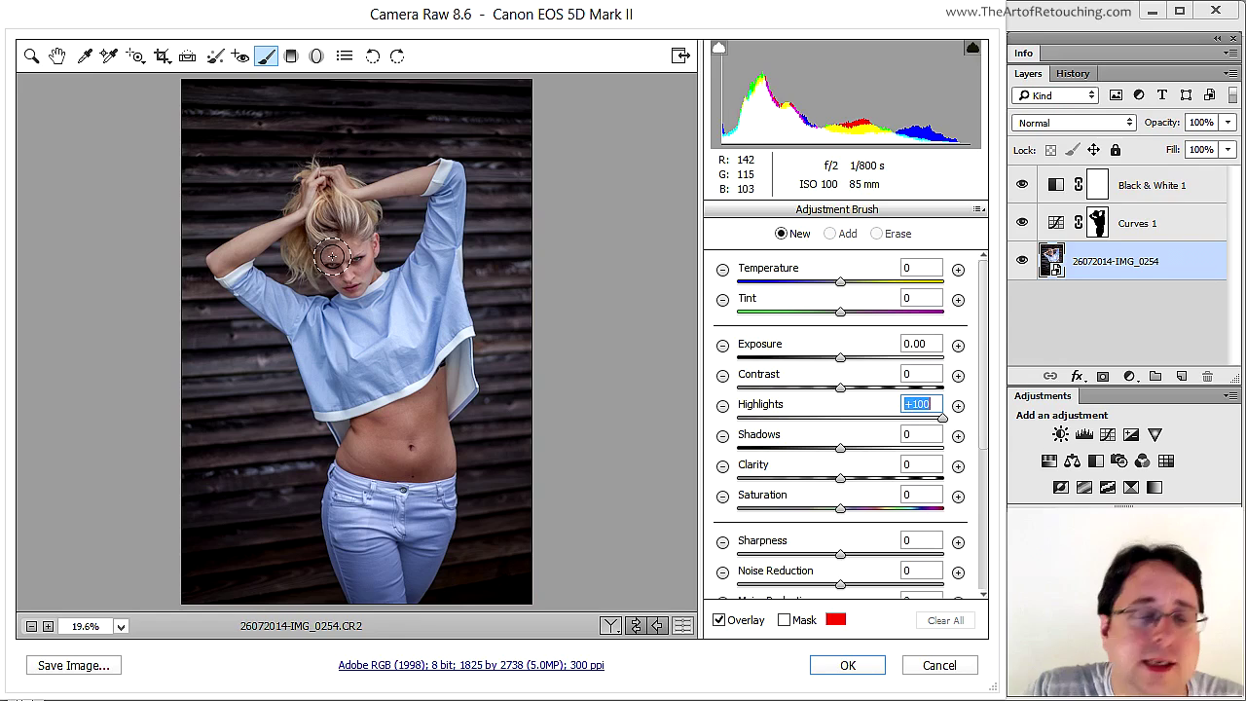
pyautogui.press(']')
pyautogui.press(']')
pyautogui.press(']')
pyautogui.press(']')
pyautogui.press(']')
pyautogui.press(']')
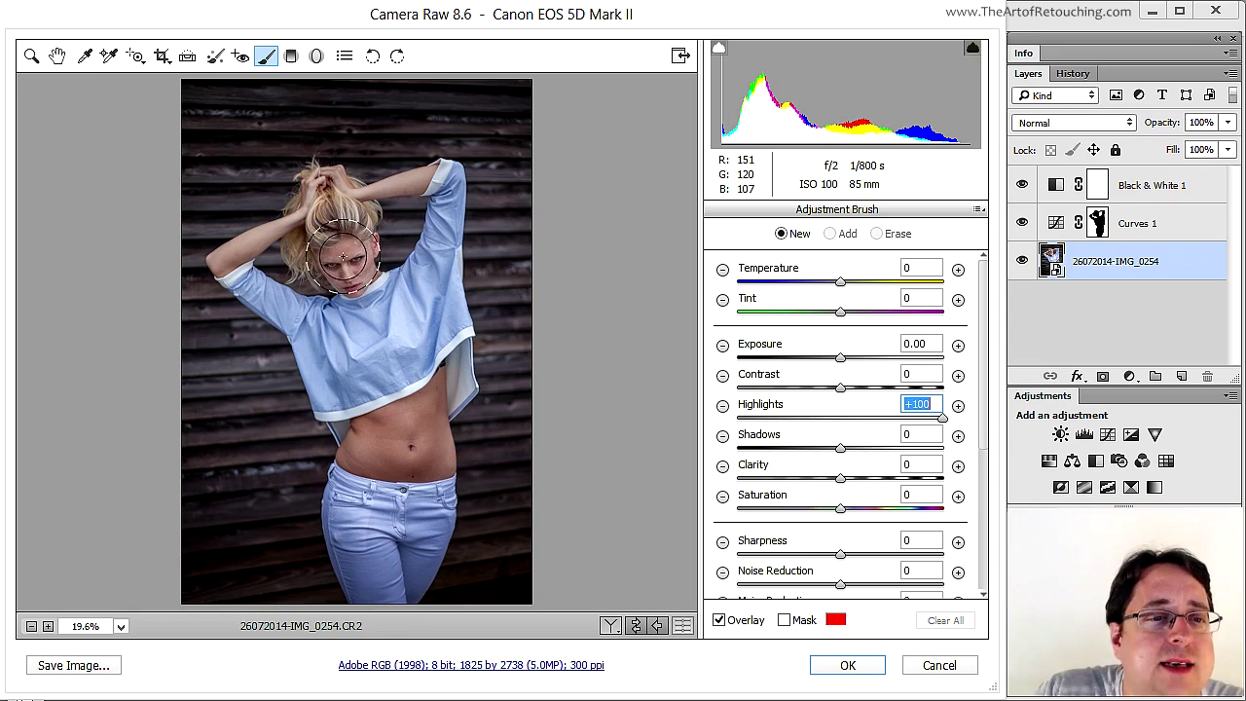
pyautogui.click(347, 256)
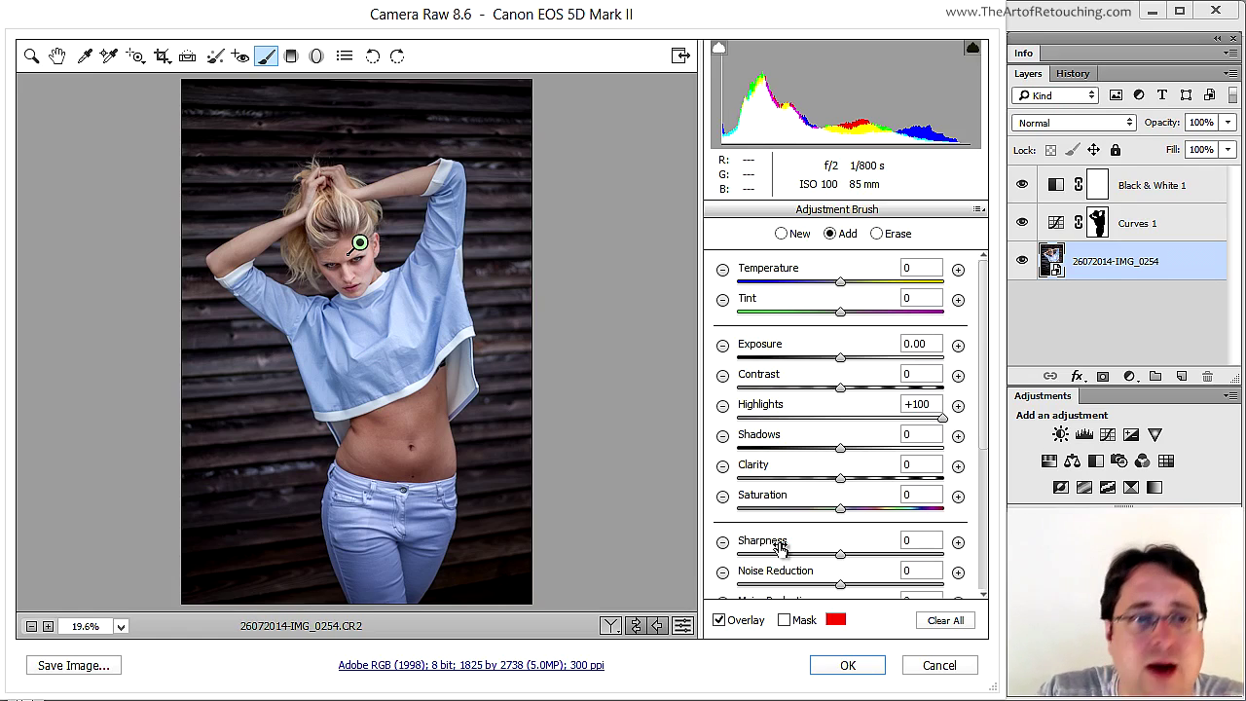
# Set the face adjustment's Exposure to +0.35 and Shadows to -35, and apply the raw changes.
pyautogui.moveTo(841, 357); pyautogui.dragTo(848, 362)
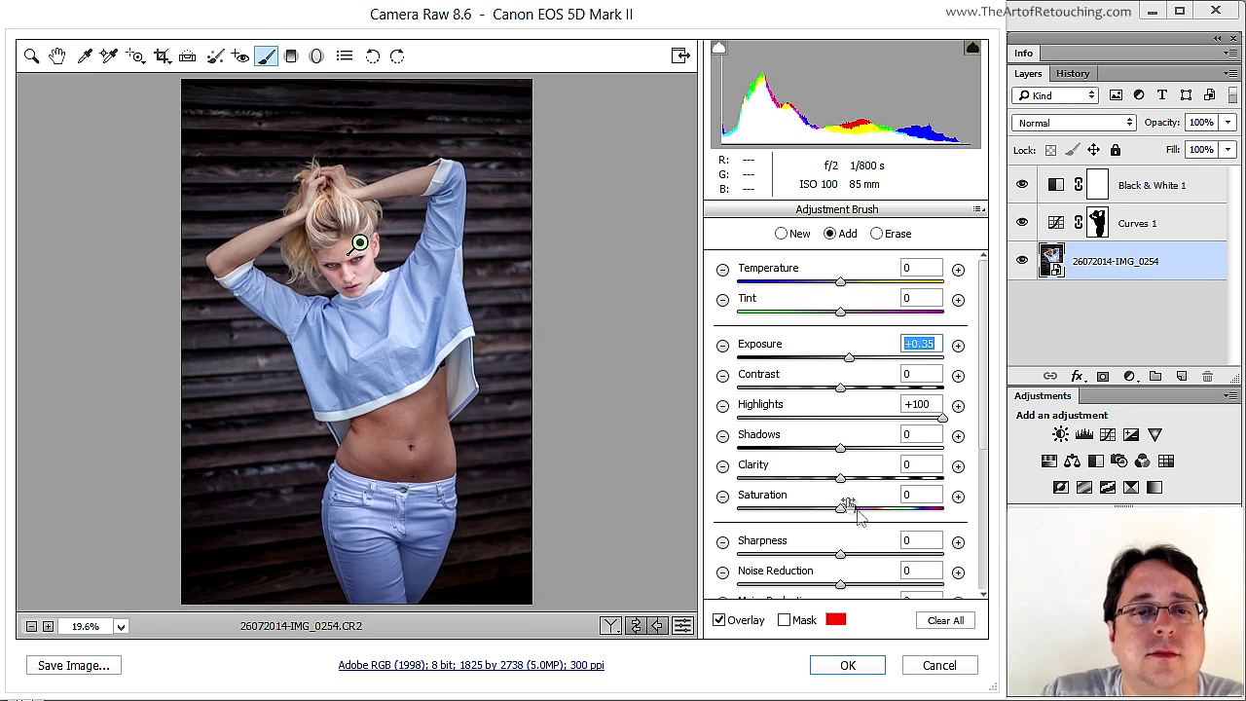
pyautogui.moveTo(841, 450); pyautogui.dragTo(801, 460)
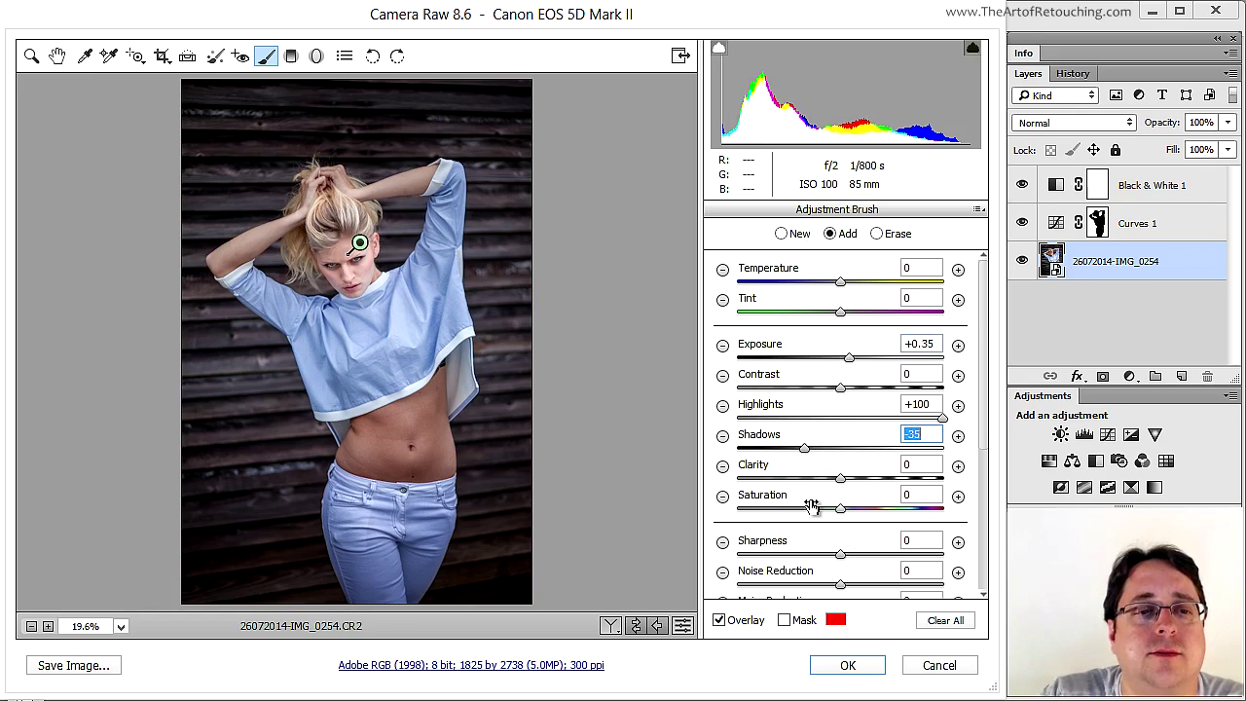
pyautogui.click(863, 668)
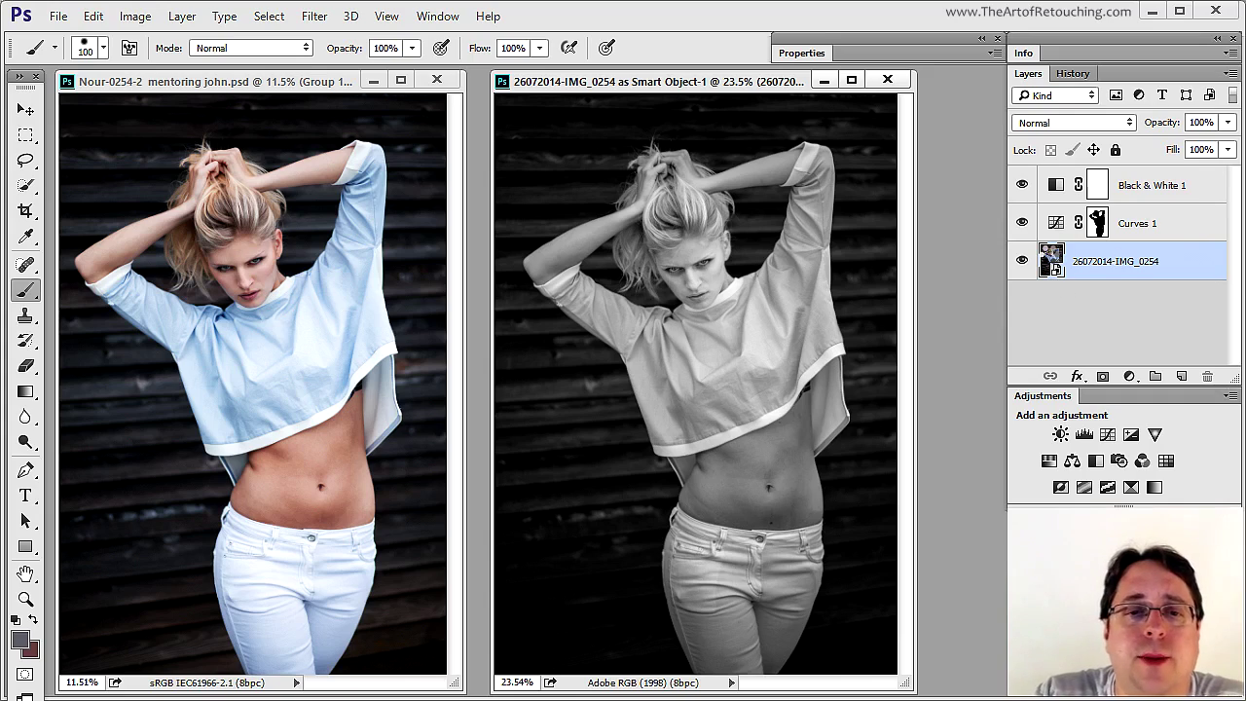
# Reopen the smart object's raw settings and paint a new Adjustment Brush area over the abdomen.
pyautogui.doubleClick(1051, 261)
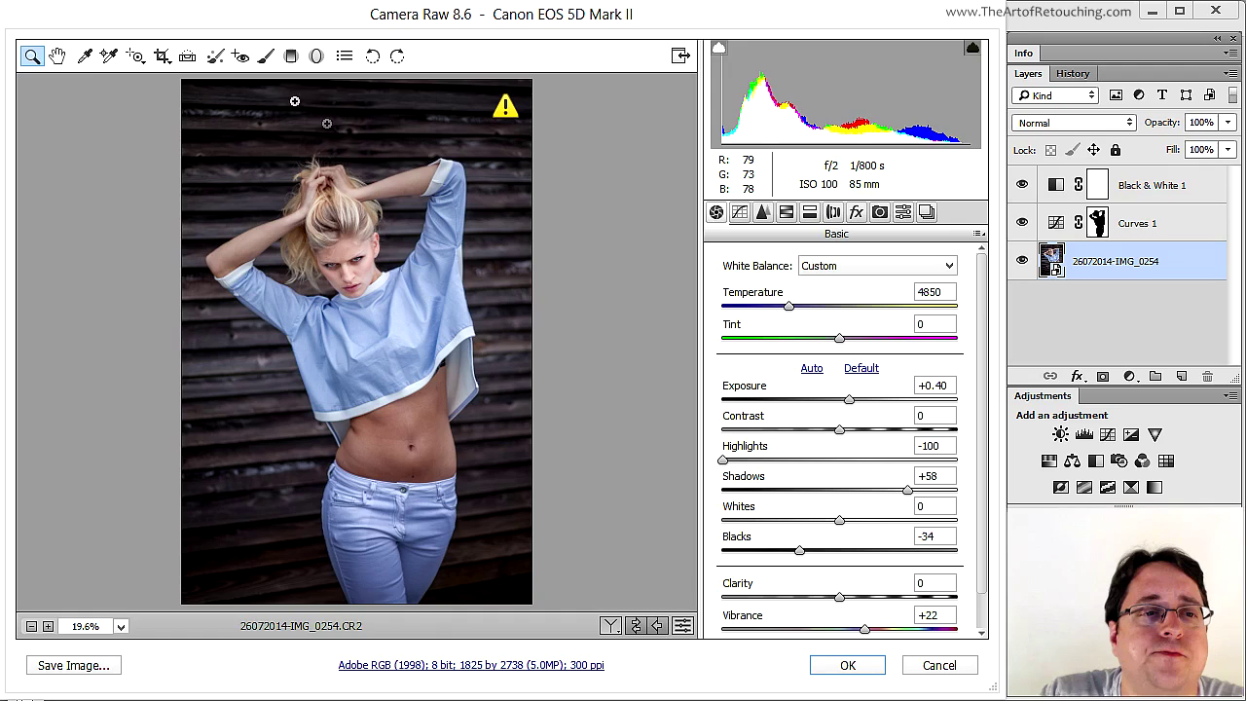
pyautogui.click(266, 57)
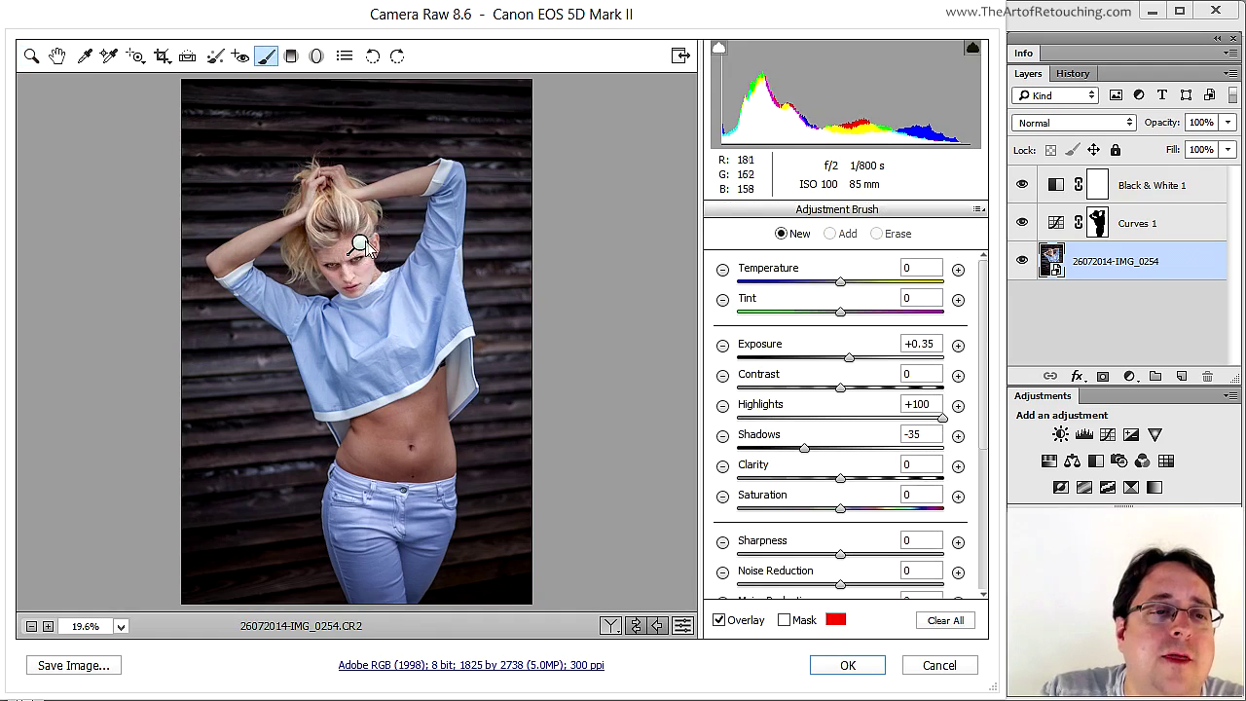
pyautogui.moveTo(360, 248)
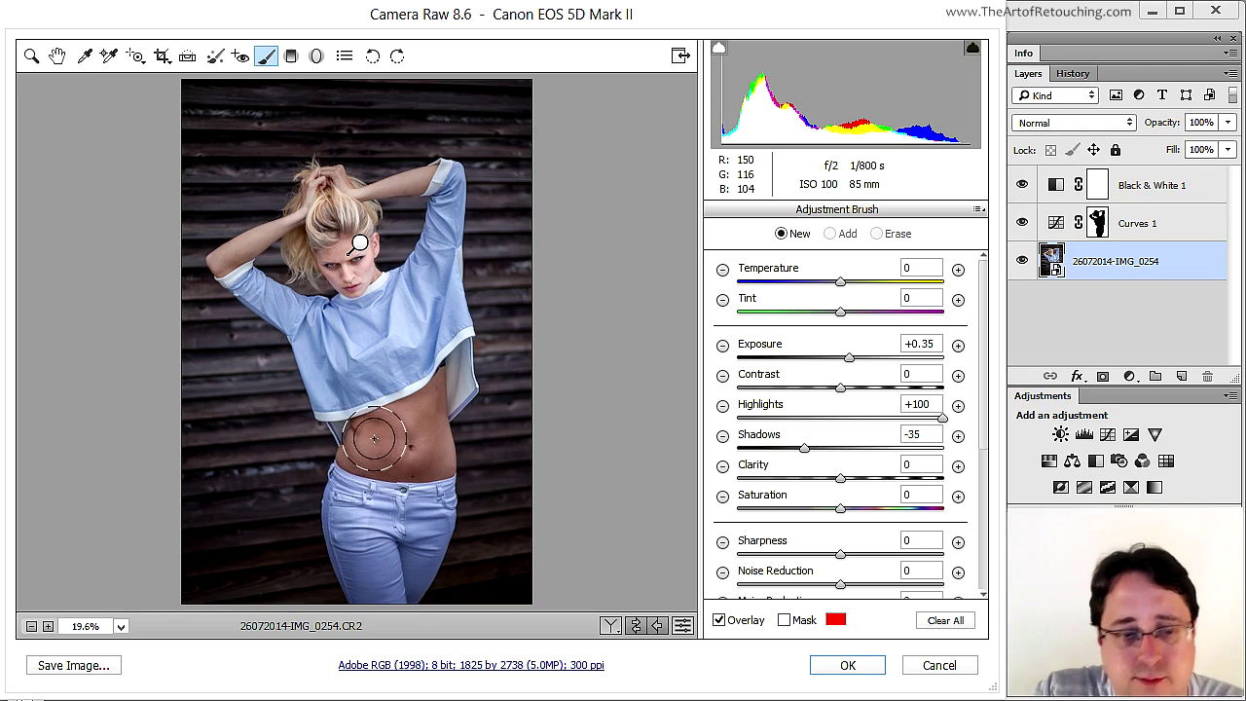
pyautogui.press('[')
pyautogui.press('[')
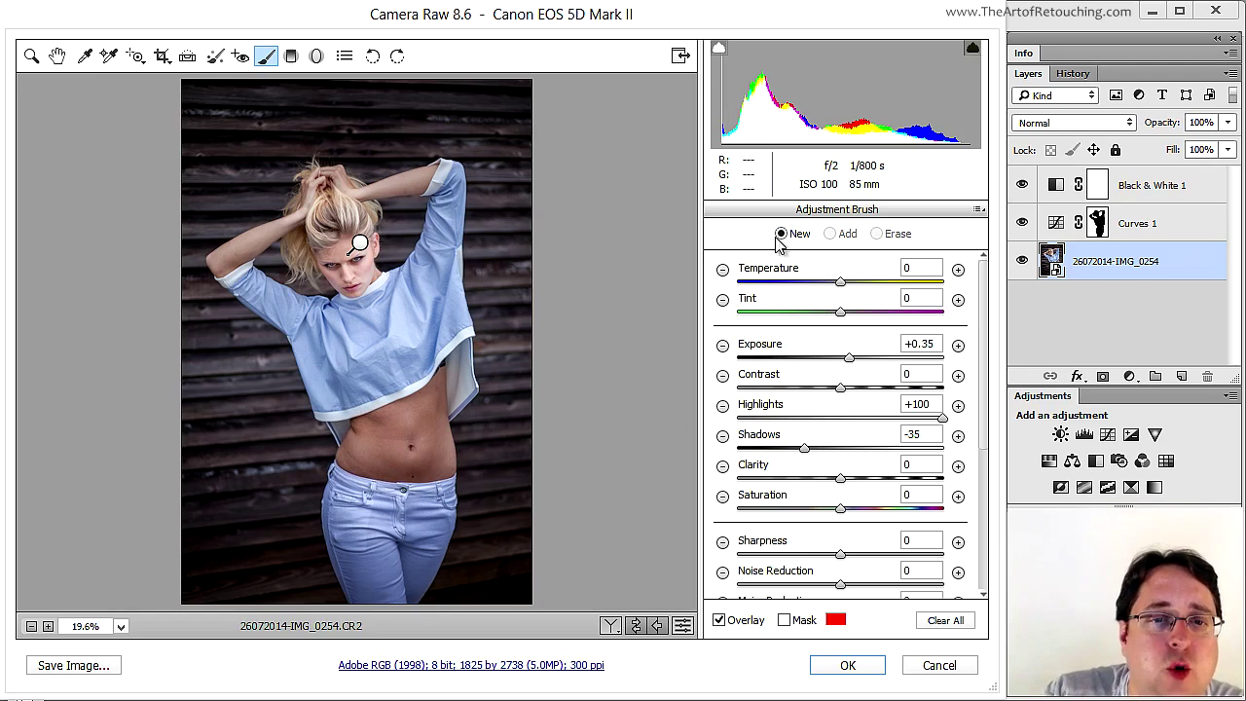
pyautogui.moveTo(405, 435)
pyautogui.mouseDown()
pyautogui.moveTo(367, 428)
pyautogui.moveTo(422, 409)
pyautogui.moveTo(444, 378)
pyautogui.moveTo(438, 469)
pyautogui.moveTo(365, 466)
pyautogui.mouseUp()
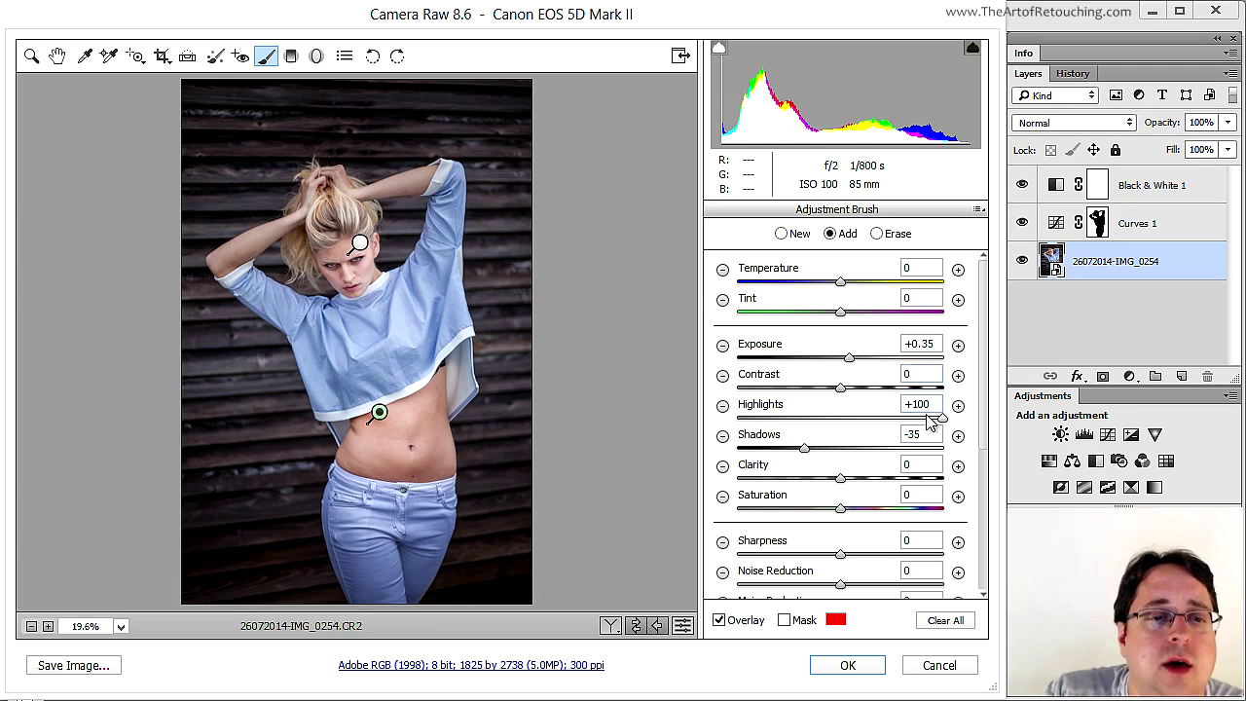
# Set the abdomen adjustment's Exposure to 0 and Highlights to +72.
pyautogui.click(935, 343)
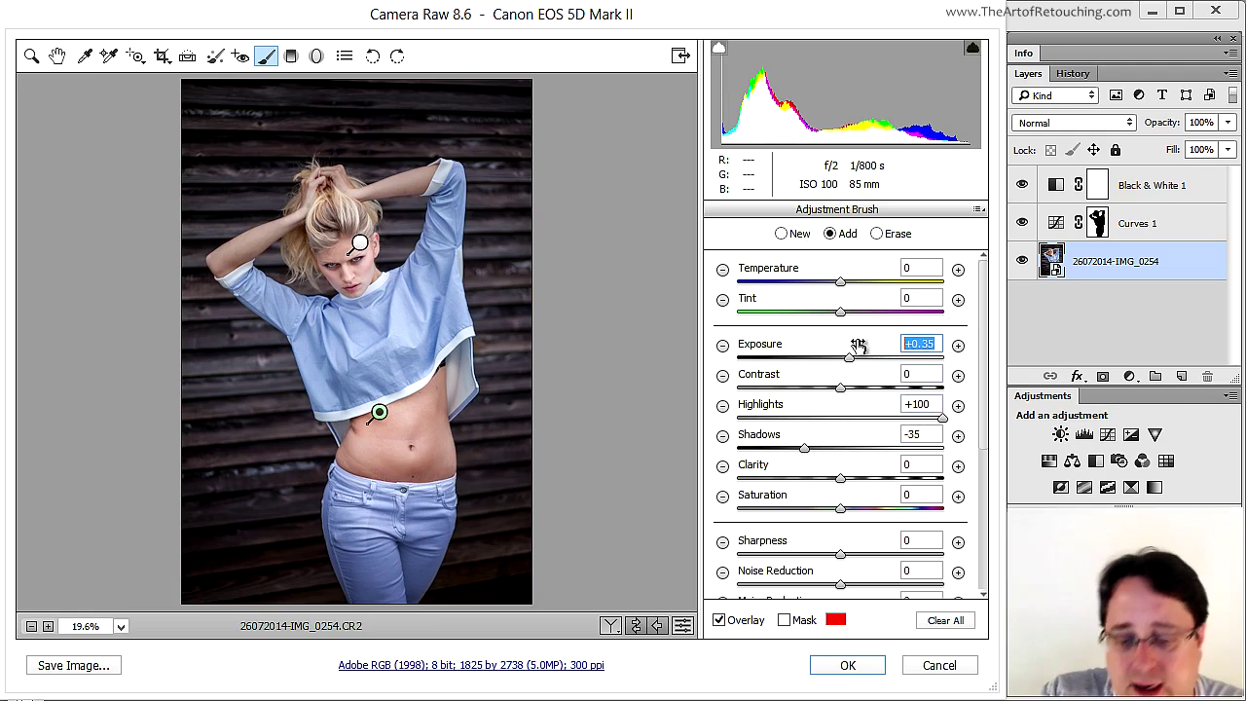
pyautogui.write('0')
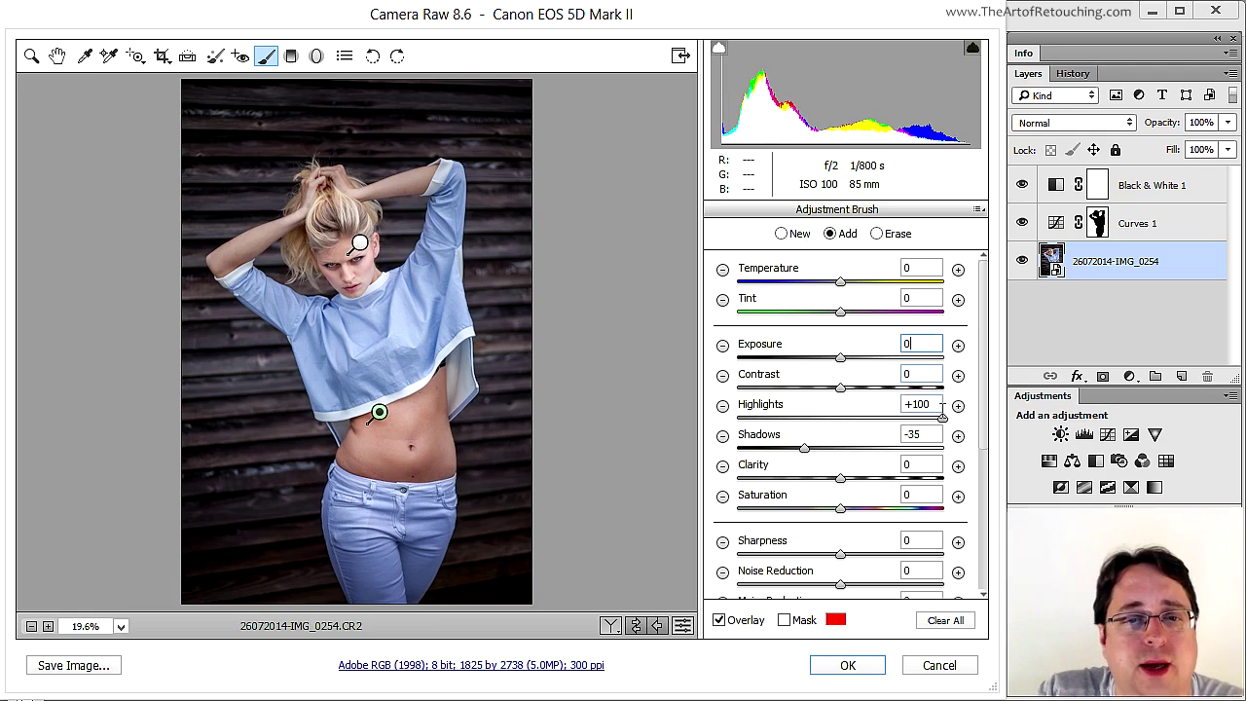
pyautogui.moveTo(942, 421); pyautogui.dragTo(912, 420)
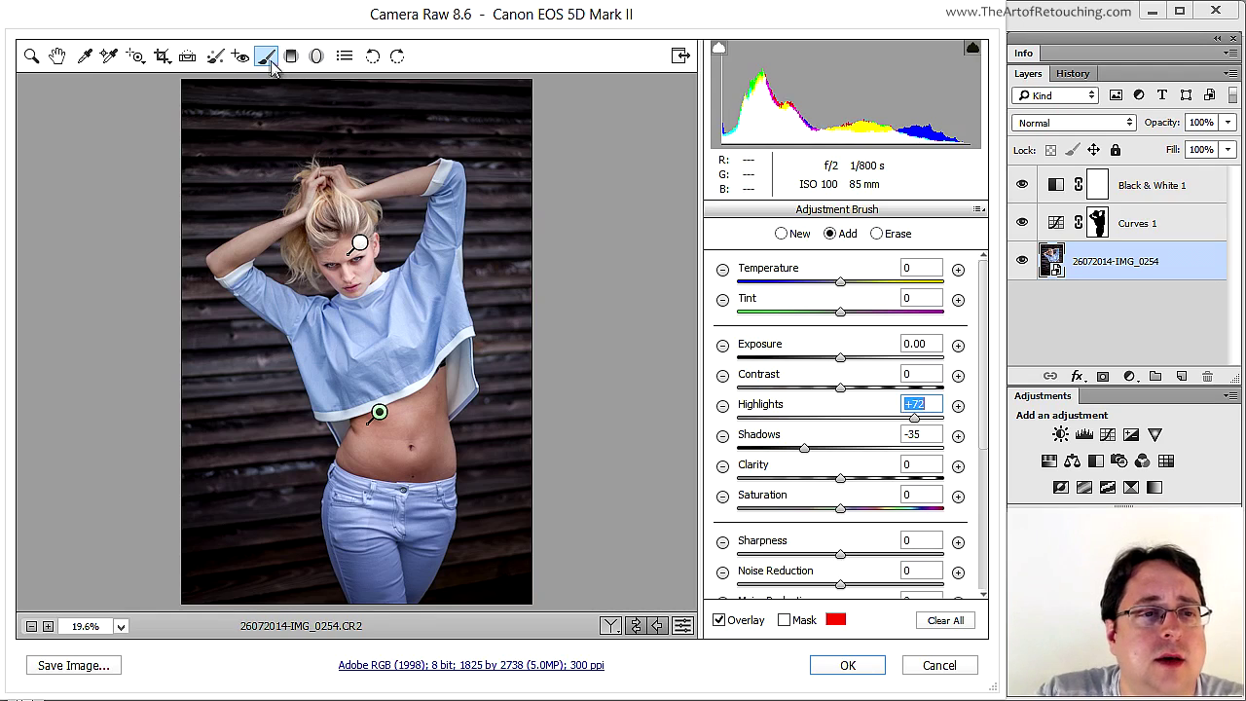
# Paint a new Adjustment Brush area over the upper jeans and show its mask overlay.
pyautogui.click(788, 234)
pyautogui.moveTo(503, 484)
pyautogui.mouseDown()
pyautogui.moveTo(372, 500)
pyautogui.moveTo(338, 476)
pyautogui.moveTo(358, 498)
pyautogui.moveTo(433, 495)
pyautogui.moveTo(338, 506)
pyautogui.moveTo(394, 546)
pyautogui.mouseUp()
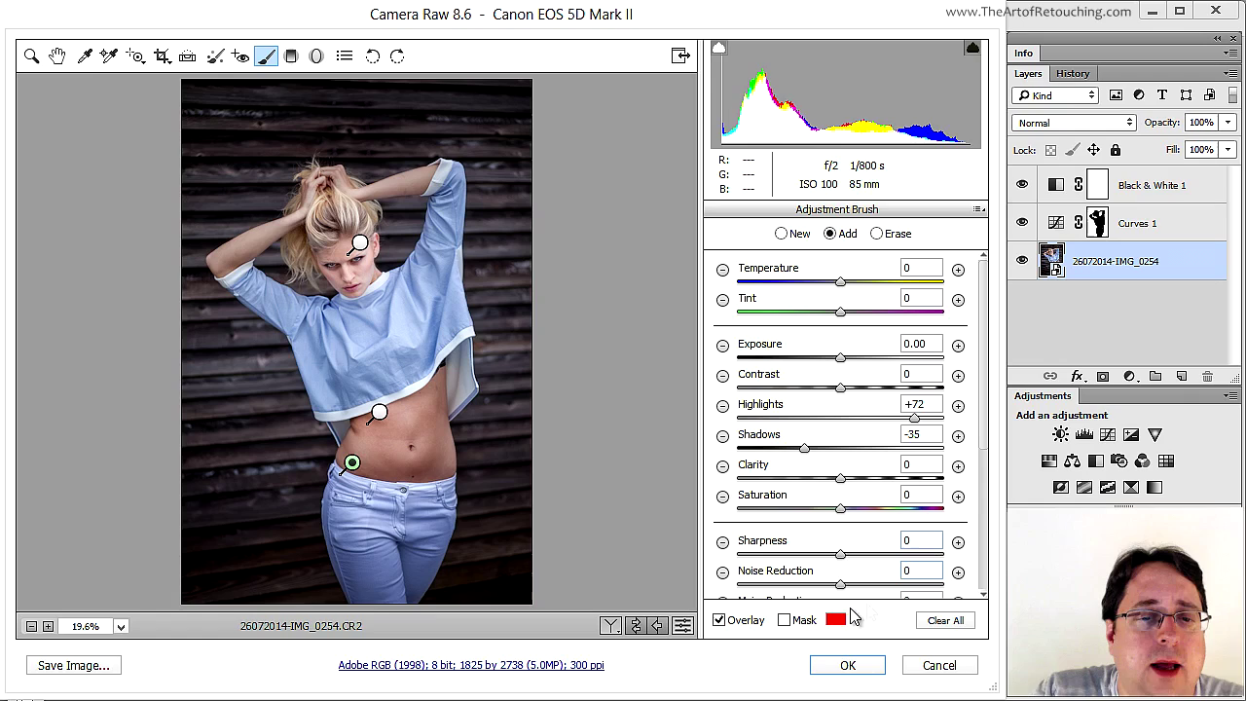
pyautogui.click(785, 620)
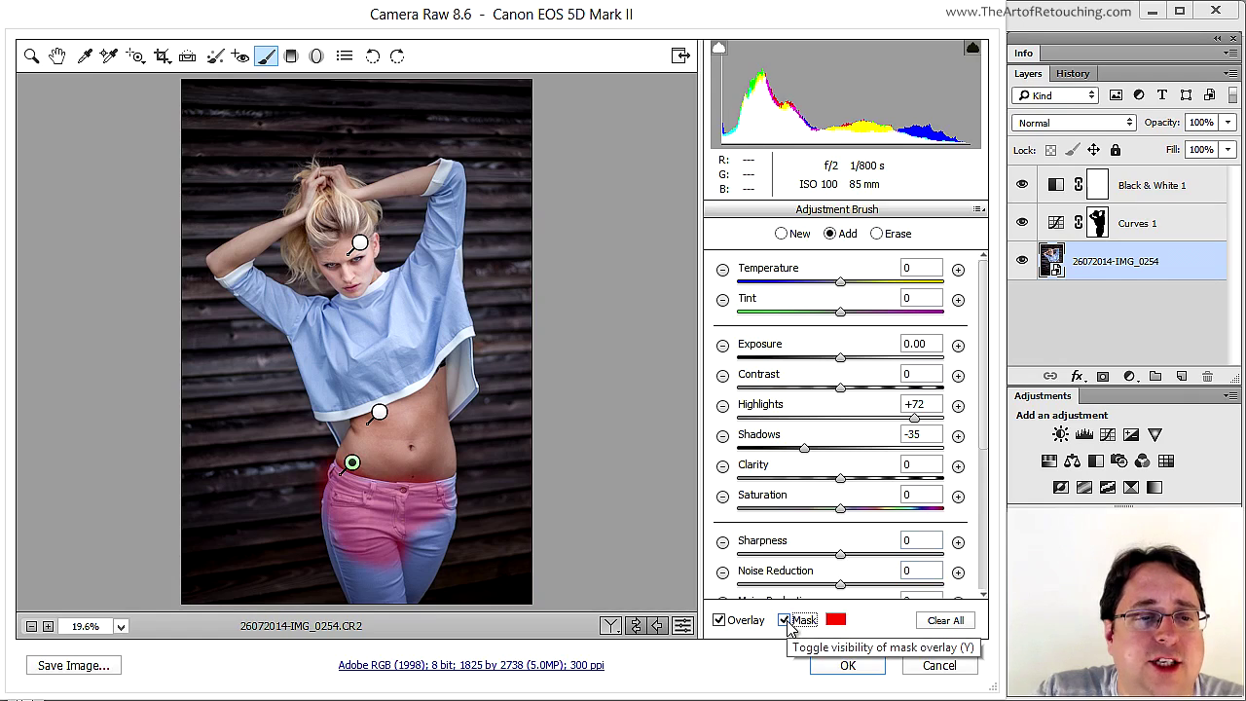
# Hide the mask overlay, set the jeans adjustment's Highlights to -100 and Shadows to +1, and apply the raw changes.
pyautogui.click(785, 620)
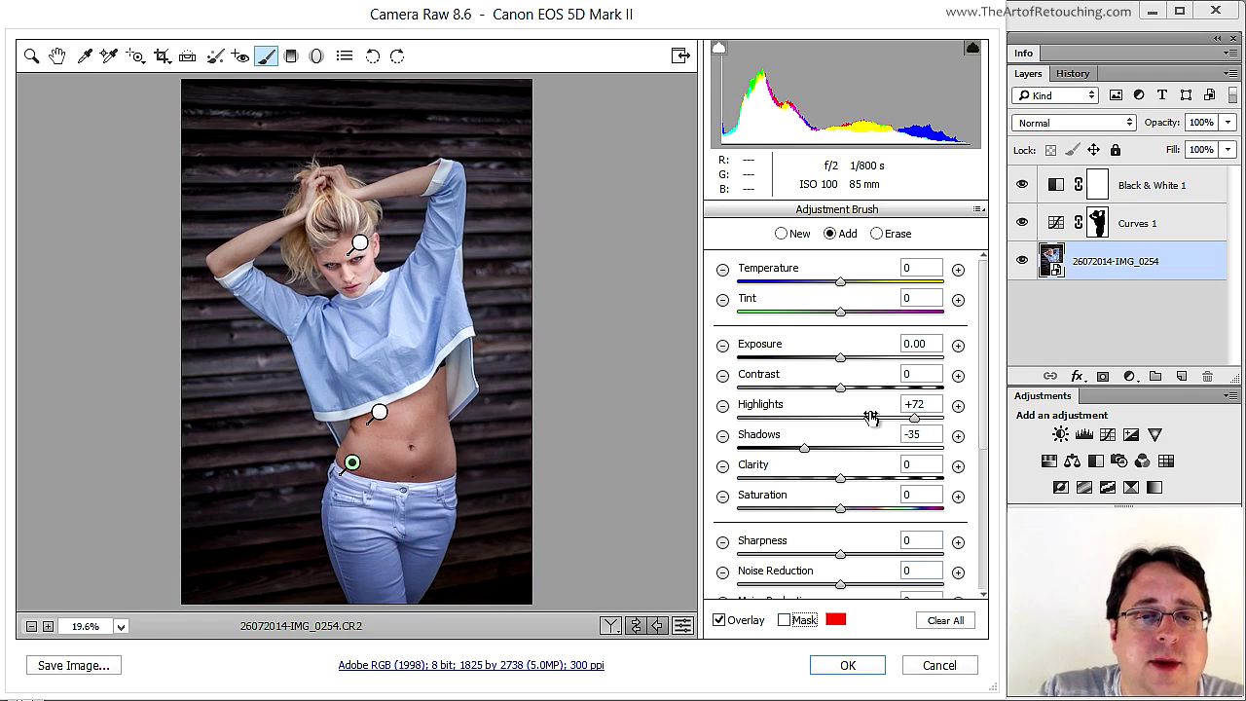
pyautogui.doubleClick(922, 405)
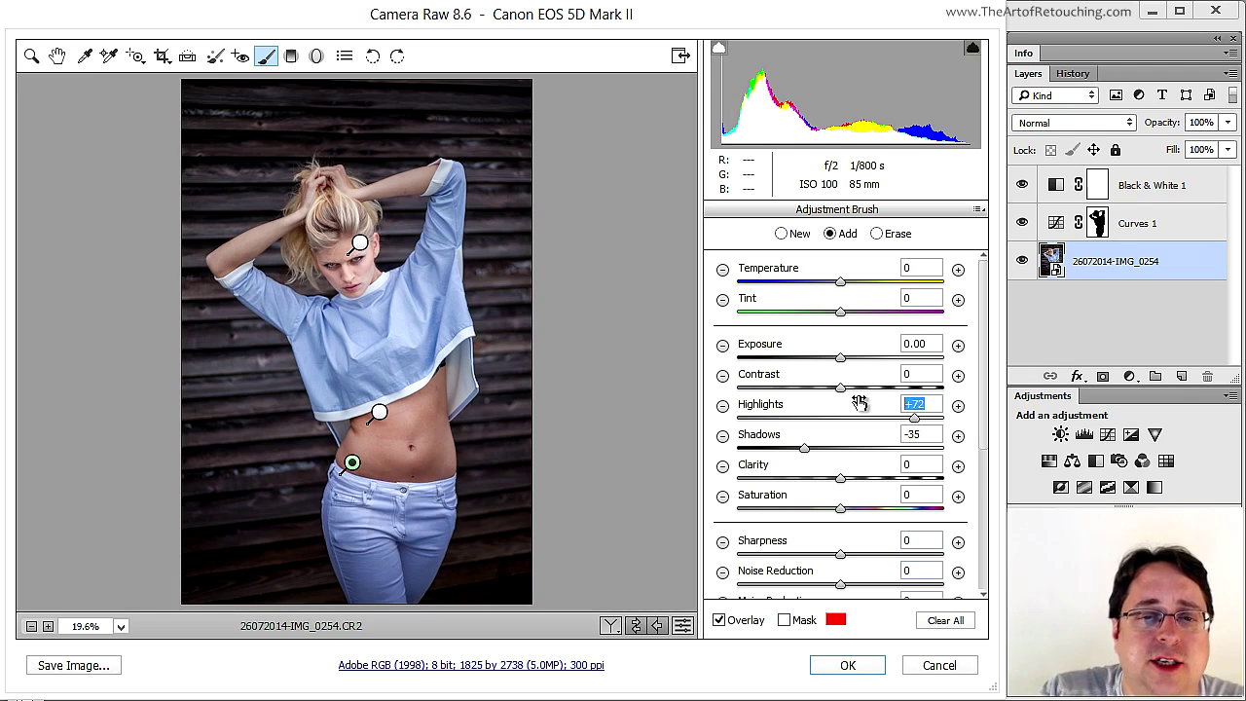
pyautogui.moveTo(916, 421); pyautogui.dragTo(709, 429)
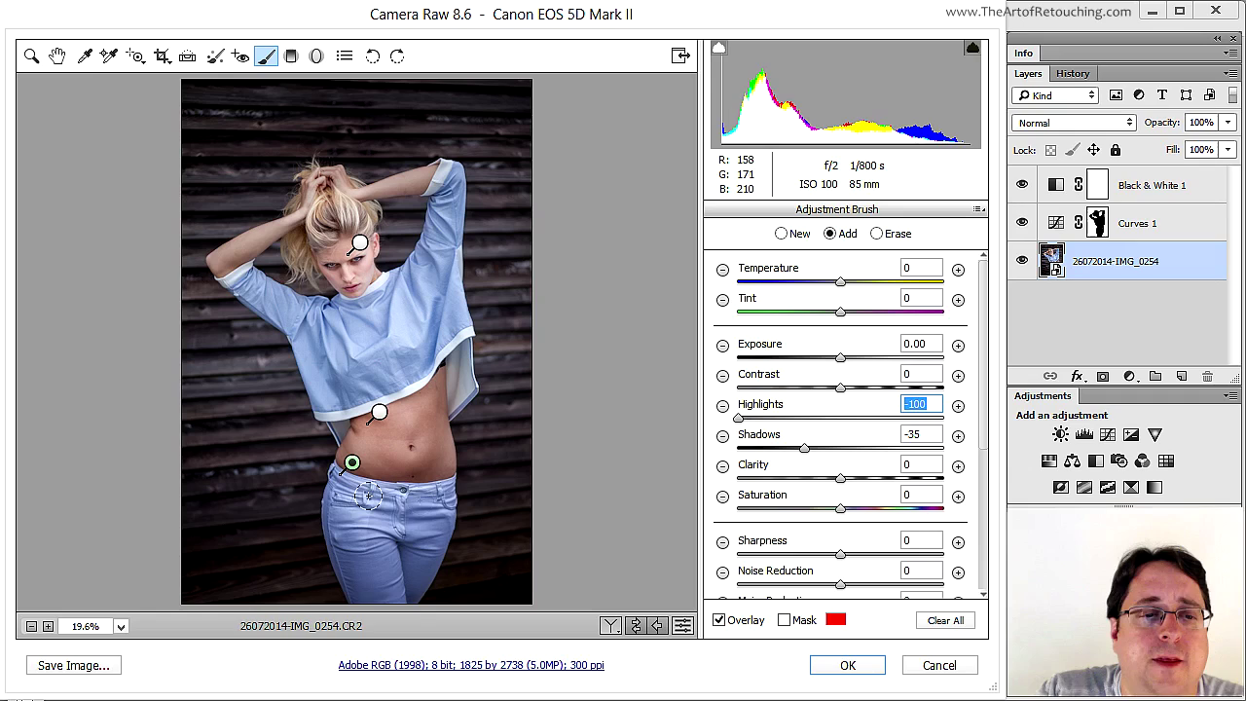
pyautogui.moveTo(805, 448); pyautogui.dragTo(848, 465)
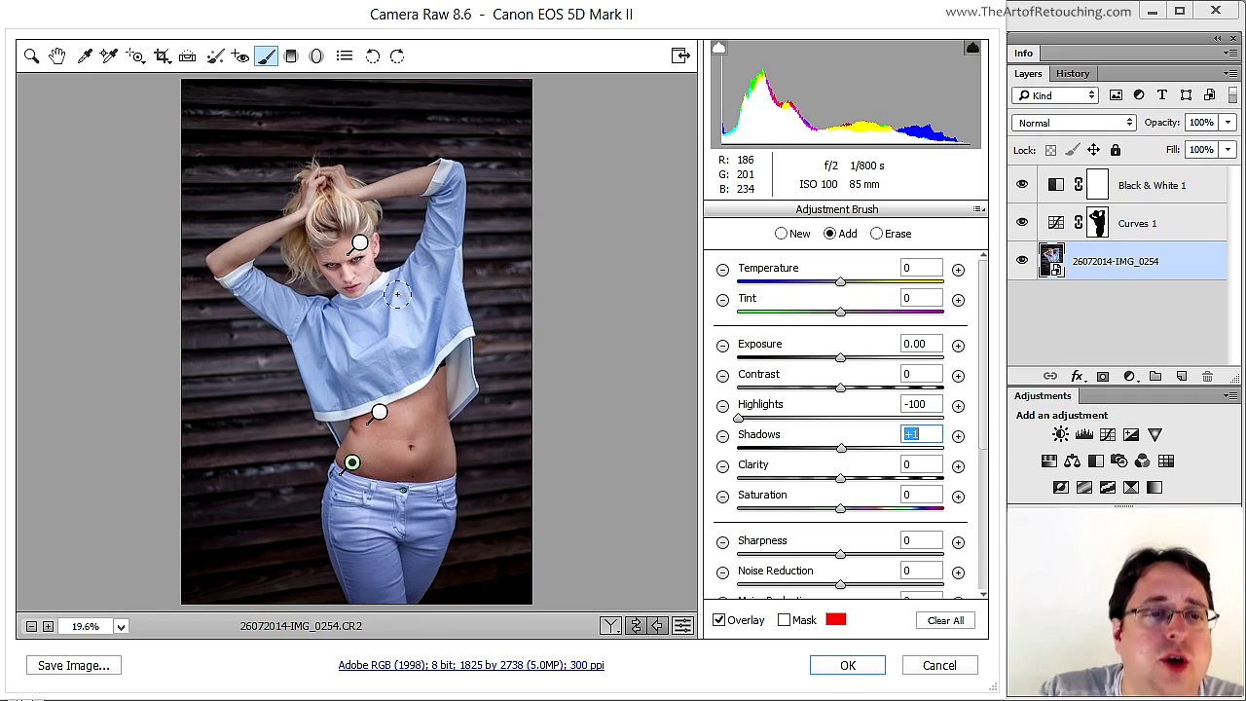
pyautogui.click(850, 666)
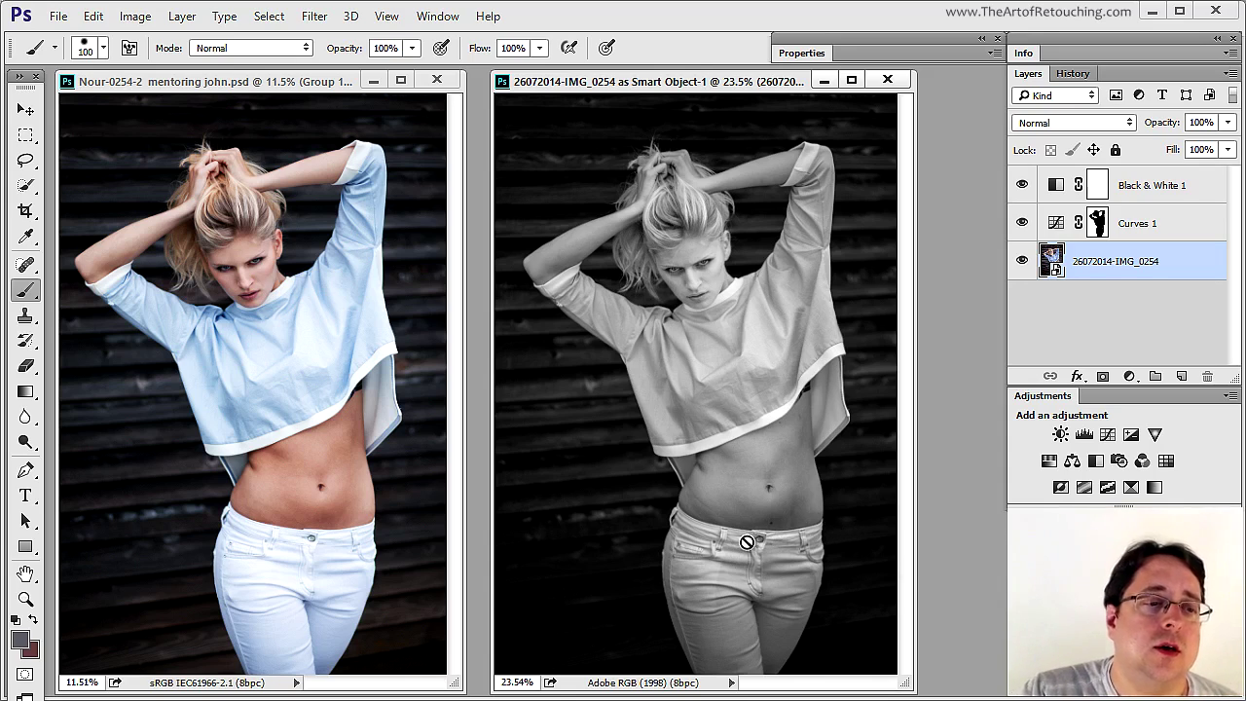
# In Quick Mask, draw a black-to-white linear gradient from the lower jeans up to the shirt and convert it to a selection.
pyautogui.click(24, 675)
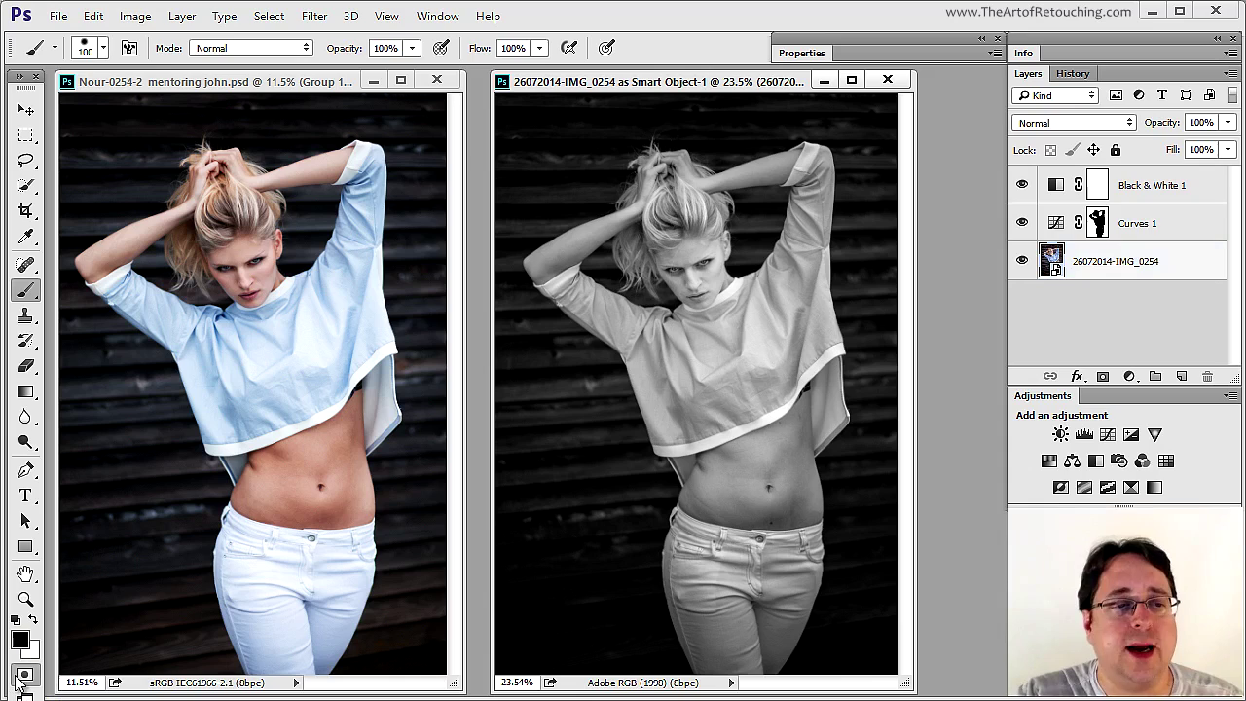
pyautogui.click(23, 394)
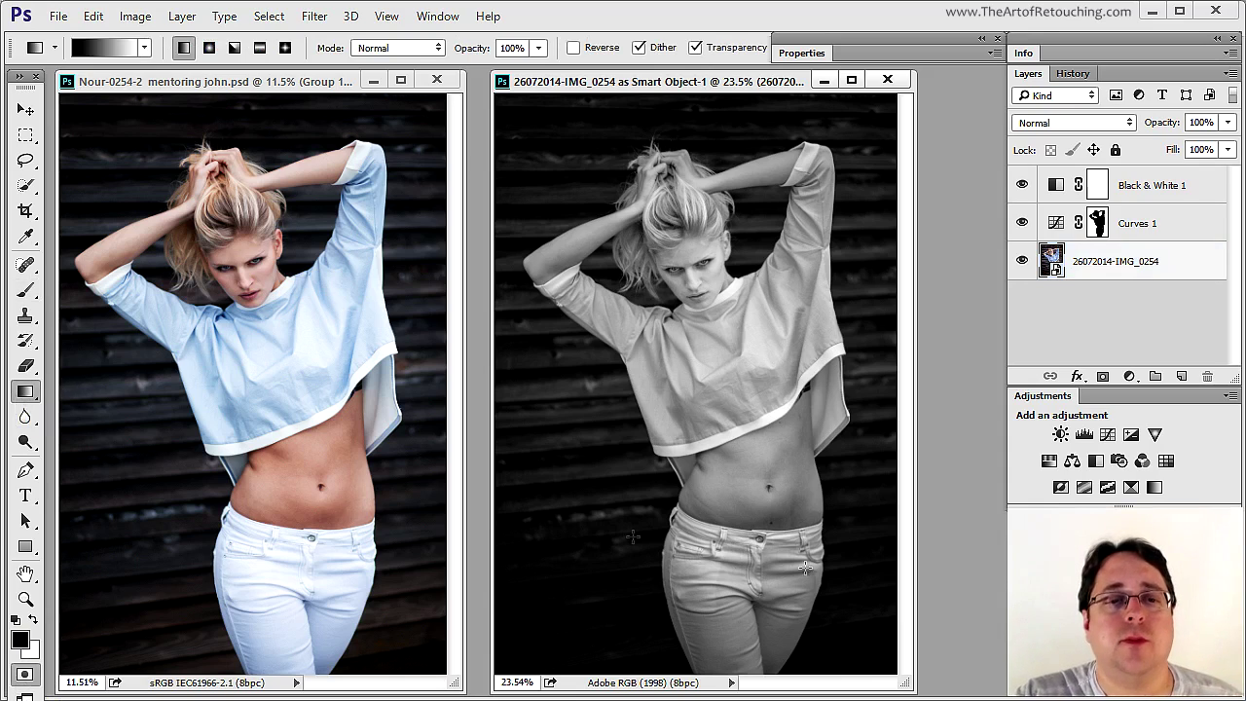
pyautogui.moveTo(790, 628); pyautogui.dragTo(737, 368)
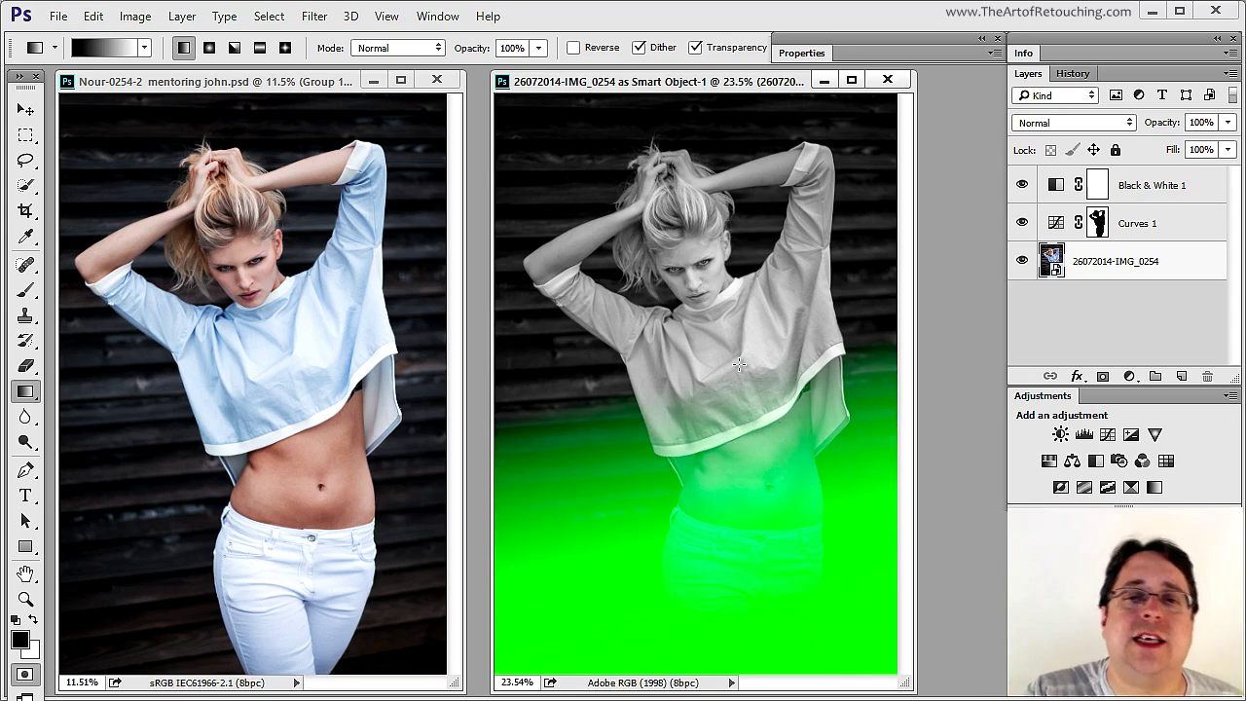
pyautogui.click(24, 675)
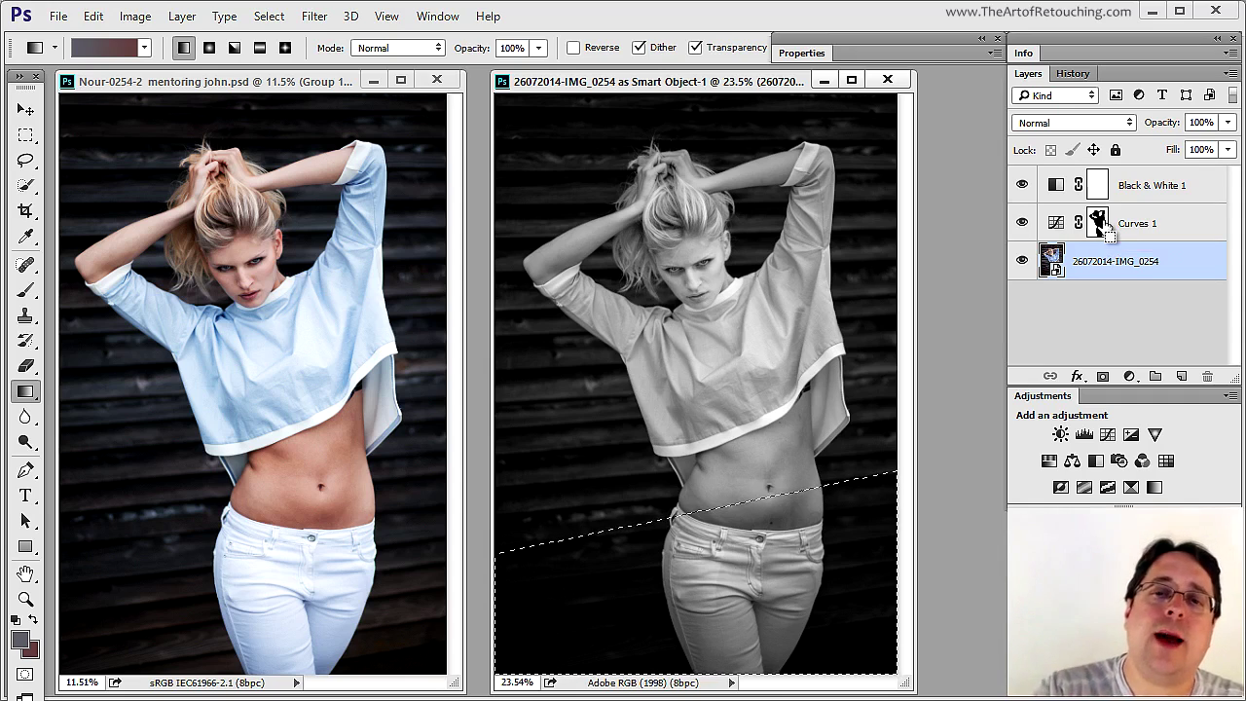
# Subtract the Curves 1 mask from the gradient selection to limit it to the model, checking the result in Quick Mask.
pyautogui.keyDown('ctrl'); pyautogui.click(1099, 223); pyautogui.keyUp('ctrl')
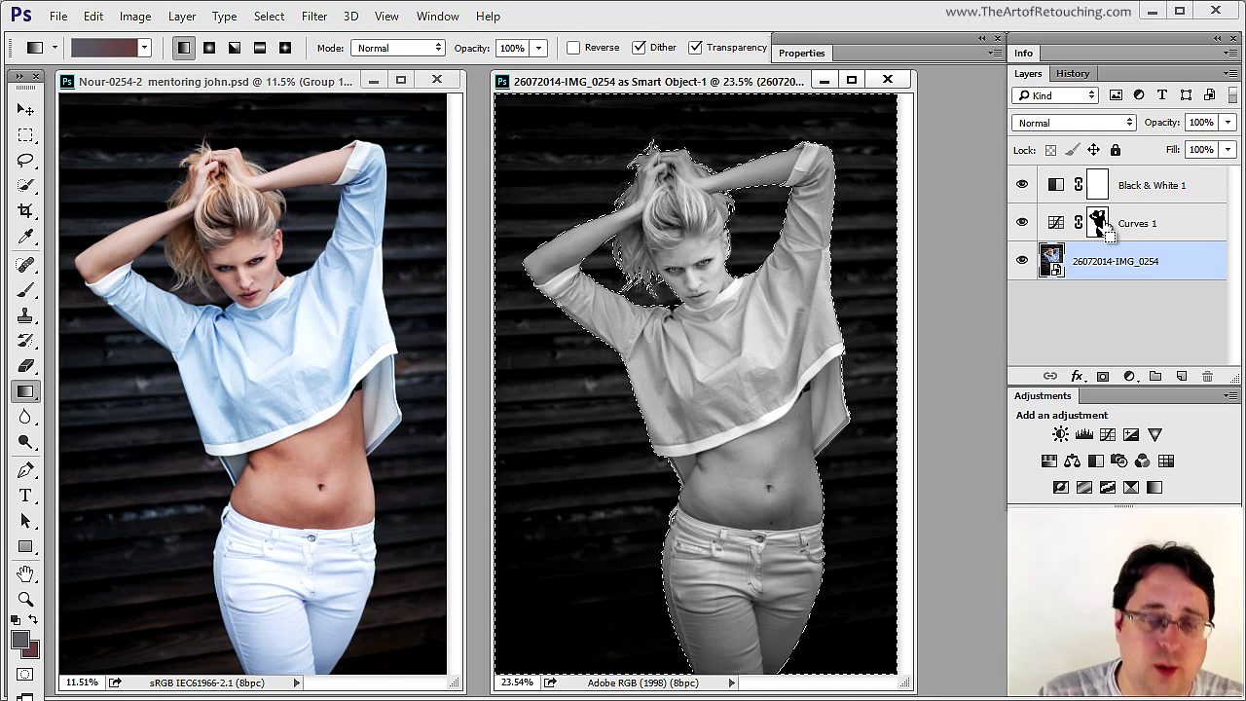
pyautogui.hotkey('ctrl', 'z')
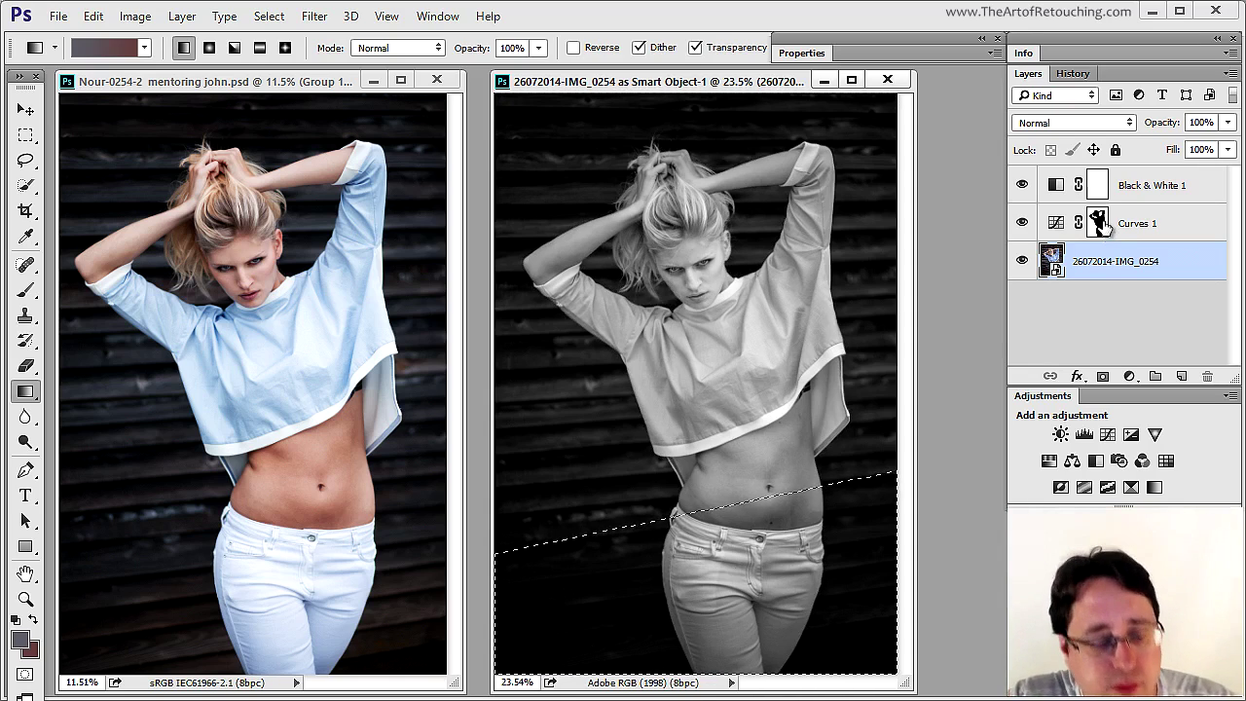
pyautogui.keyDown('ctrl'); pyautogui.click(1093, 223); pyautogui.keyUp('ctrl')
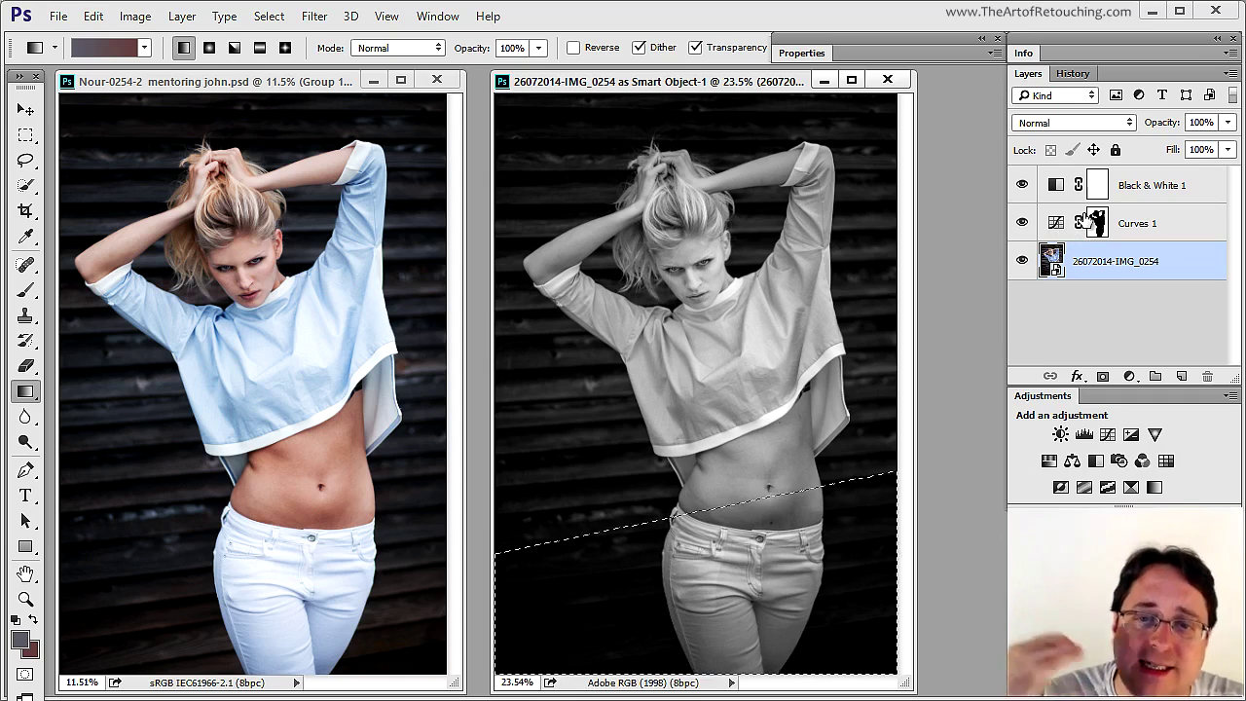
pyautogui.keyDown('ctrl'); pyautogui.click(1087, 220); pyautogui.keyUp('ctrl')
pyautogui.press('d')
pyautogui.press('q')
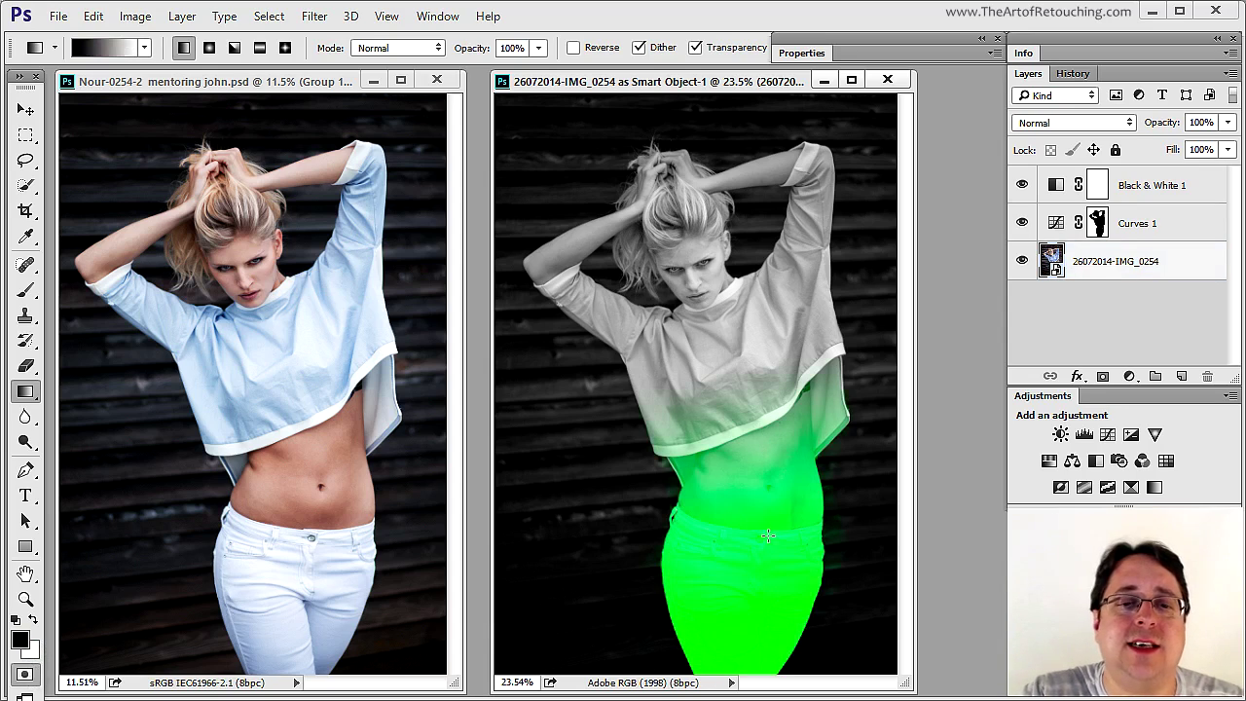
pyautogui.click(26, 674)
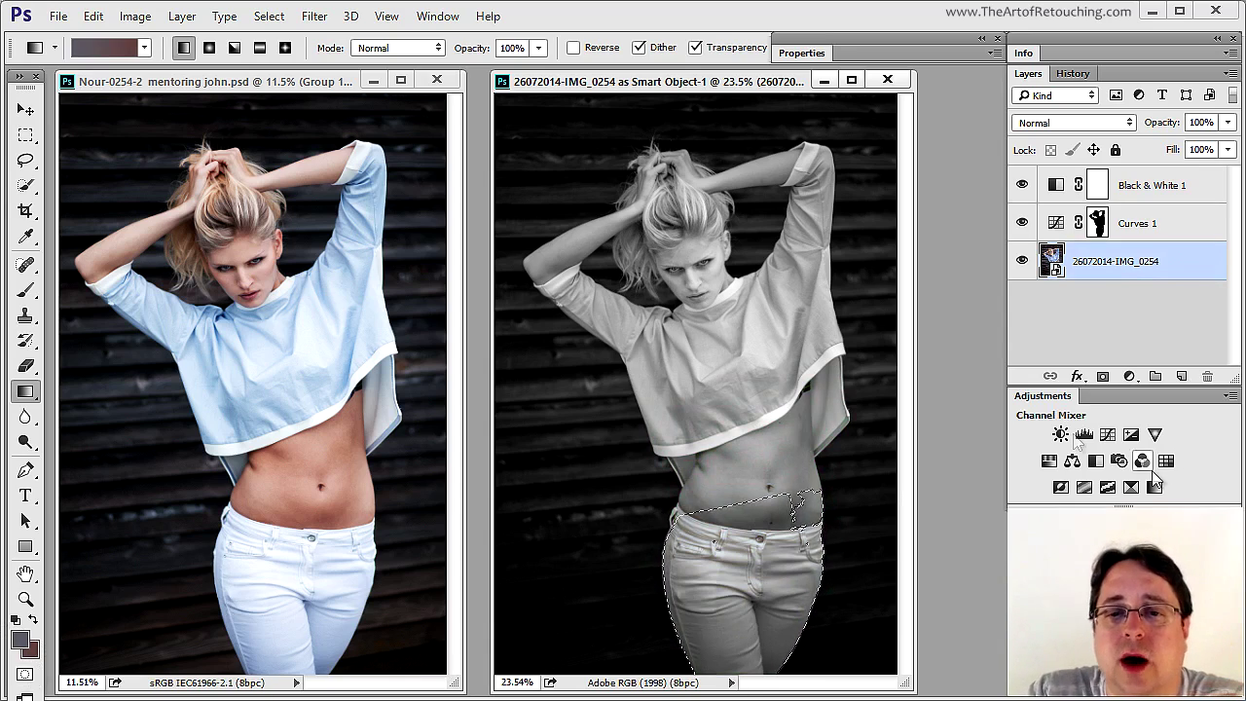
# Add a Curves layer from the selection with input 136 lowered to output 95, and hide the Black & White 1 layer.
pyautogui.click(1108, 435)
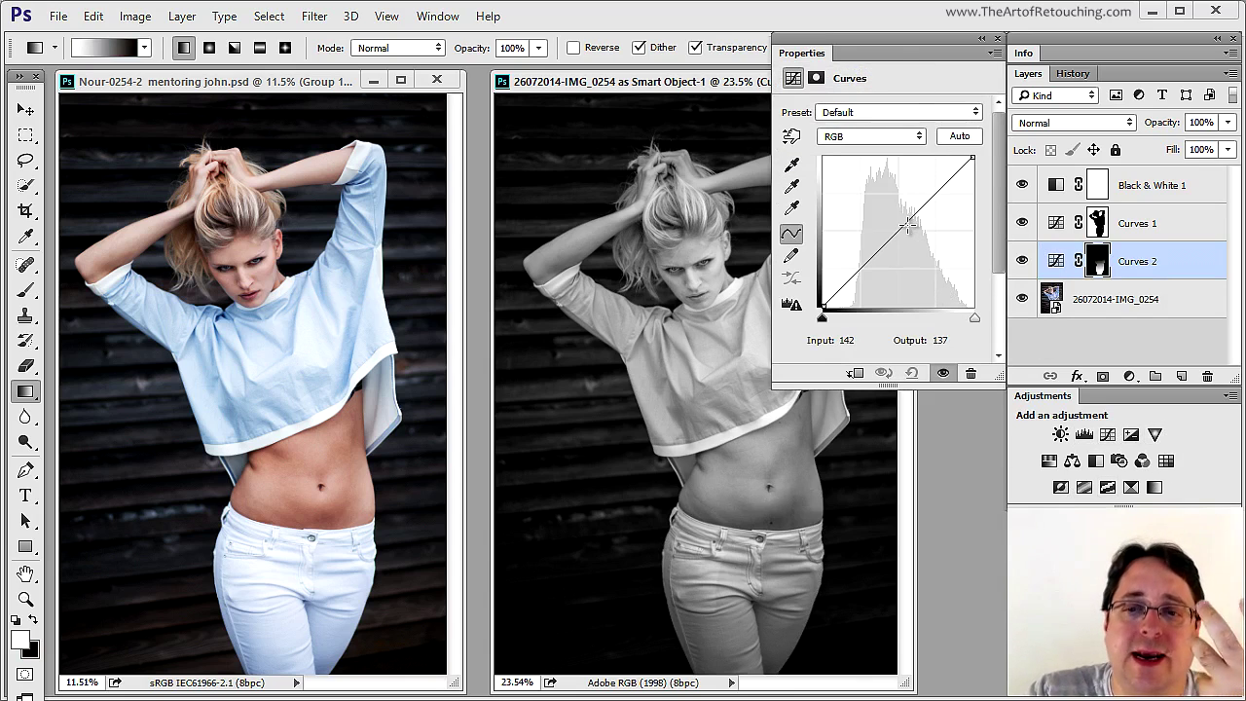
pyautogui.moveTo(907, 225); pyautogui.dragTo(904, 251)
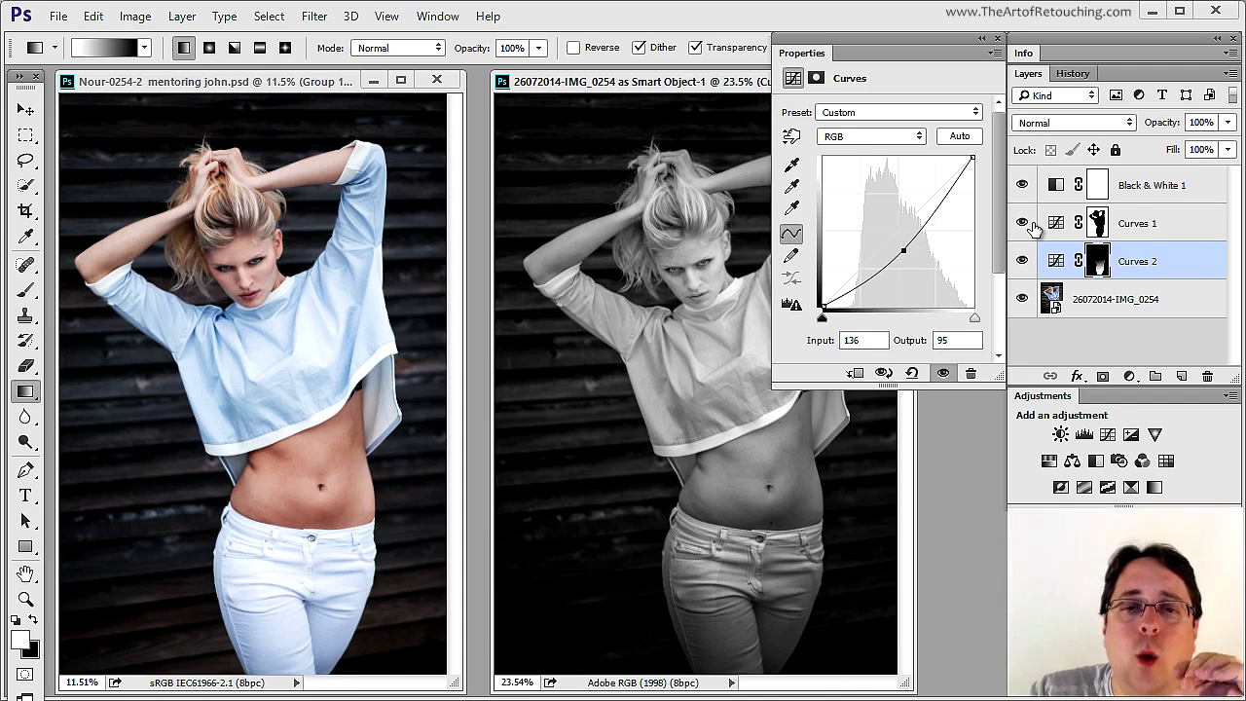
pyautogui.click(1023, 185)
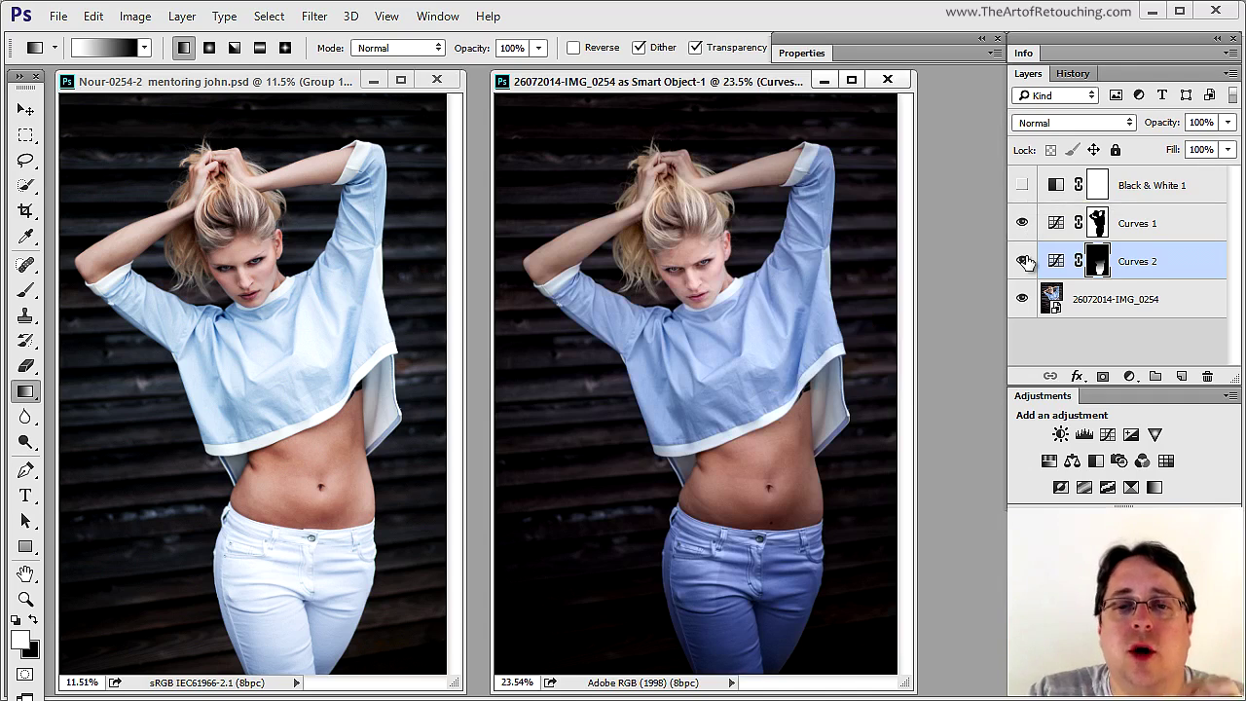
# Compare the image with and without Curves 2 and set that layer's blend mode to Luminosity.
pyautogui.click(1024, 261)
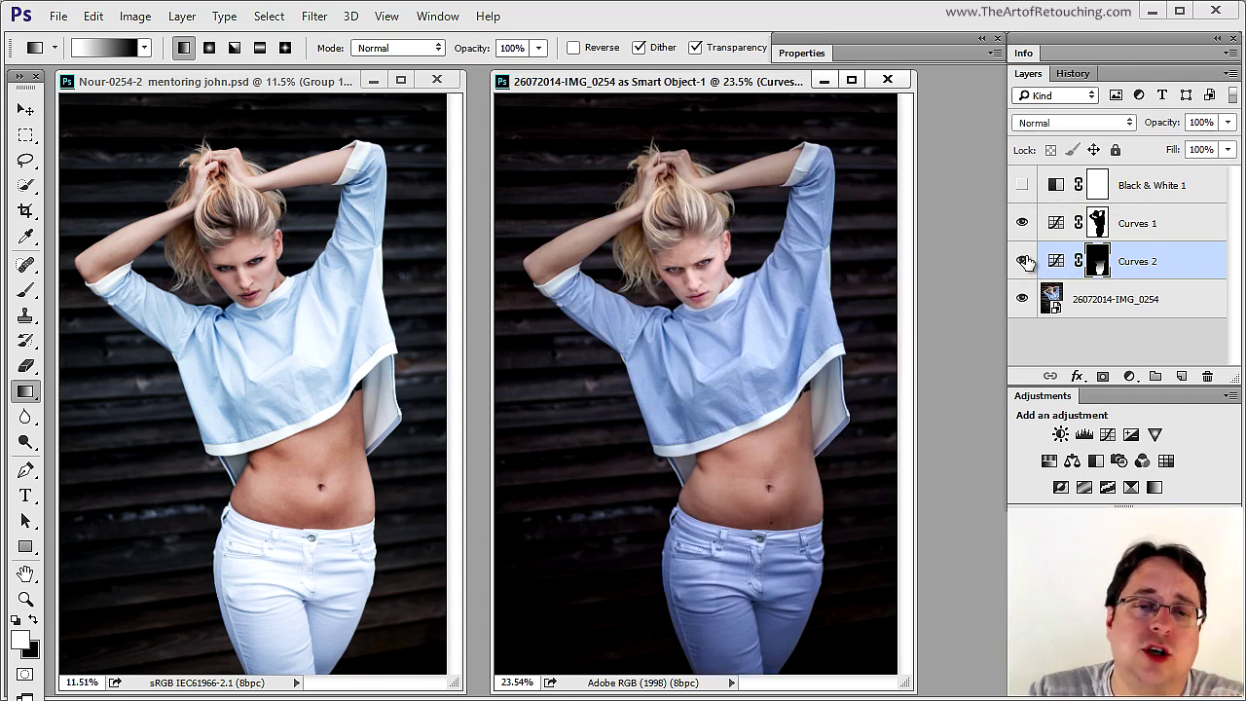
pyautogui.click(1024, 261)
pyautogui.click(1025, 261)
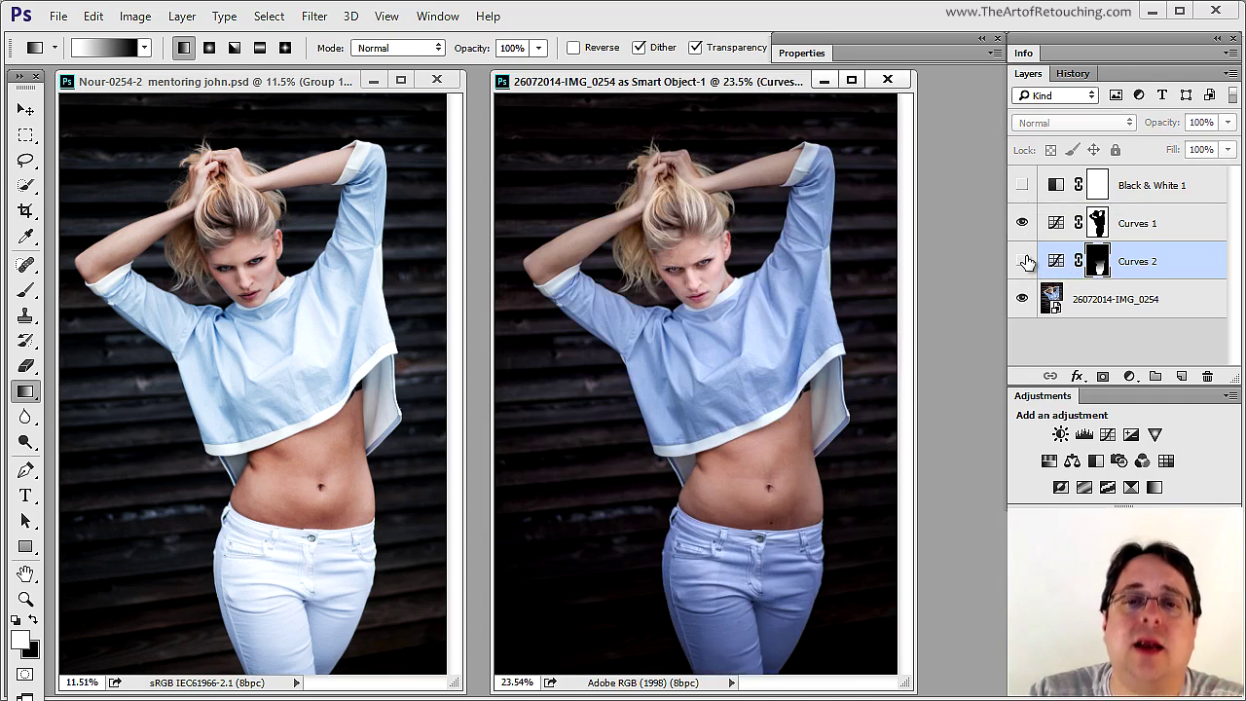
pyautogui.click(1024, 261)
pyautogui.click(1025, 261)
pyautogui.click(1024, 261)
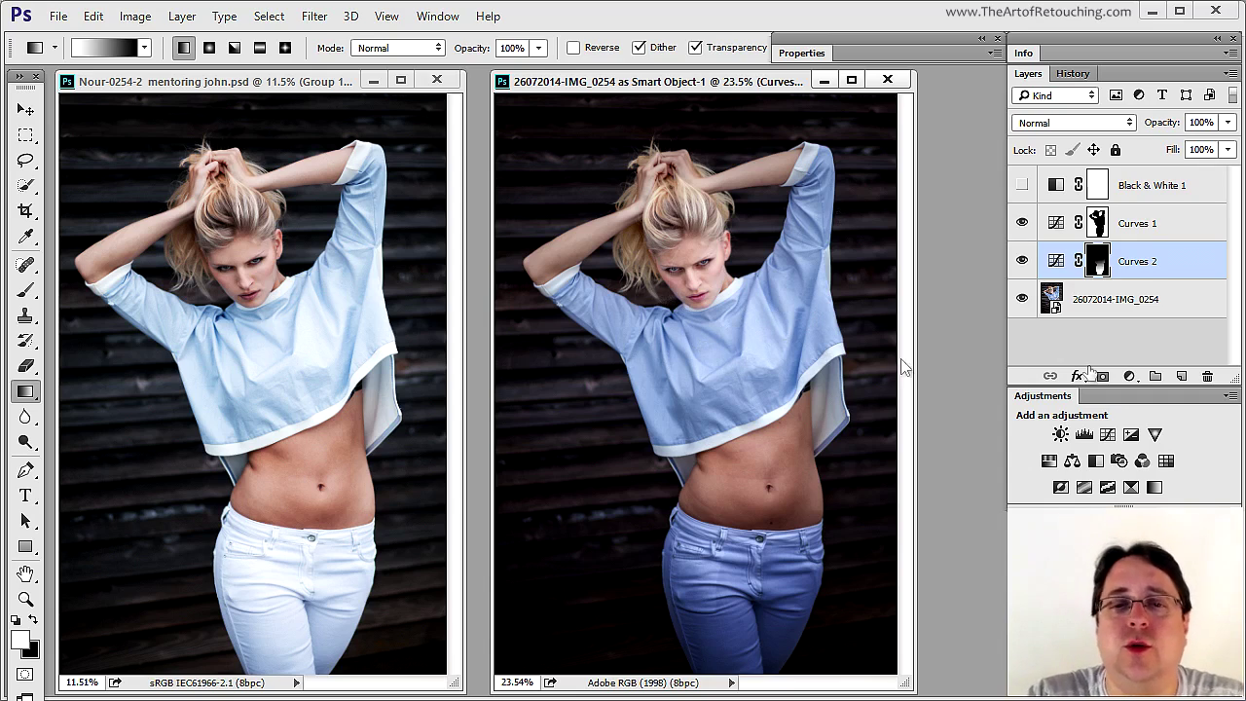
pyautogui.hotkey('alt', 'shift', 'y')
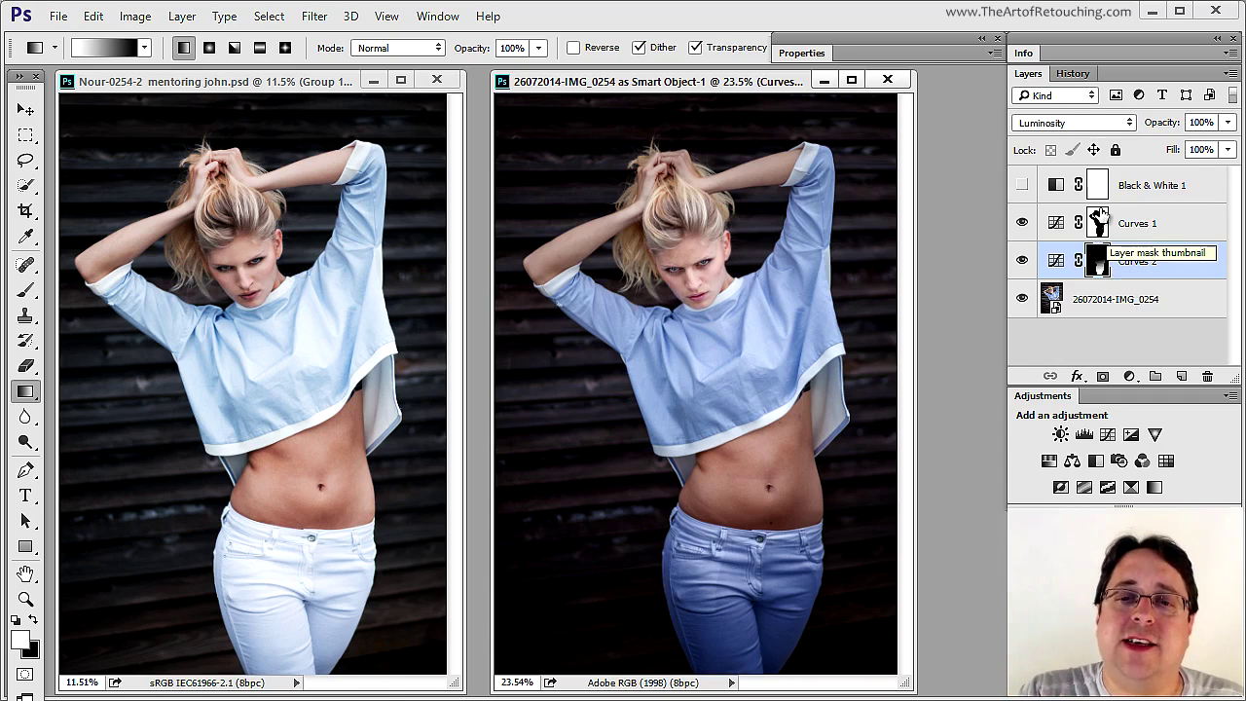
# Load the Curves 1 mask as a selection and display it as a Quick Mask overlay.
pyautogui.moveTo(1098, 223); pyautogui.dragTo(1099, 227)
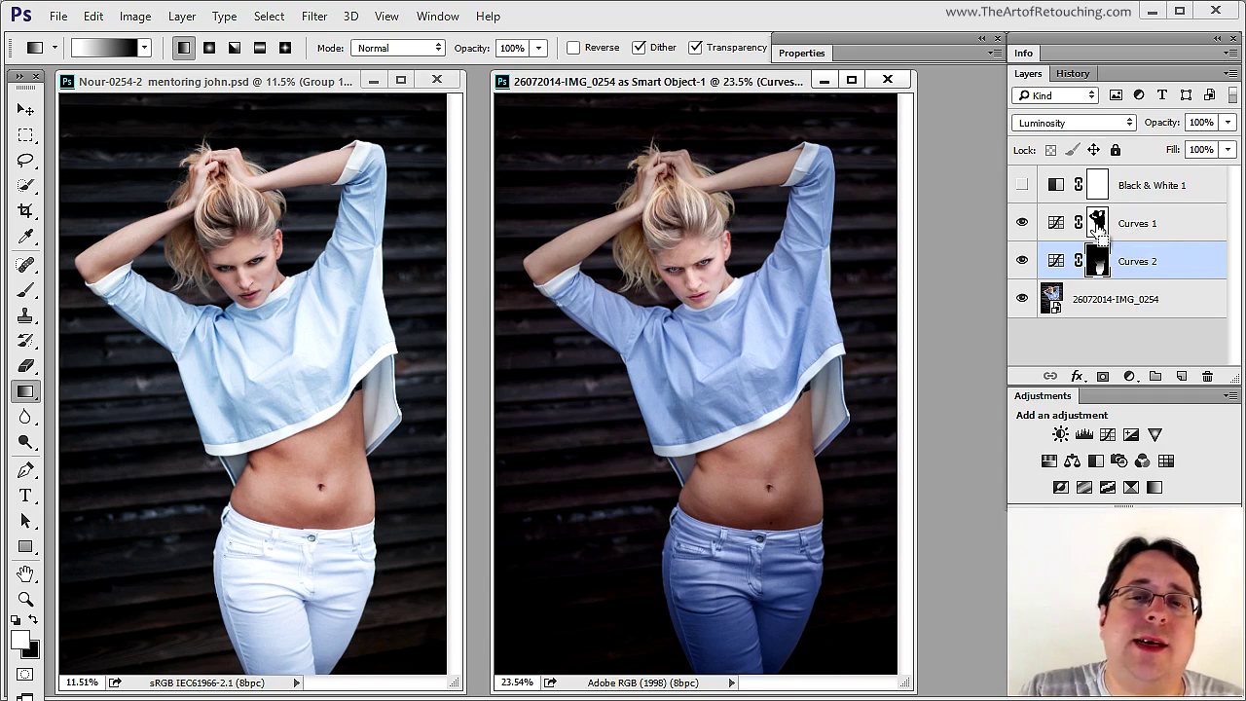
pyautogui.keyDown('ctrl'); pyautogui.click(1098, 223); pyautogui.keyUp('ctrl')
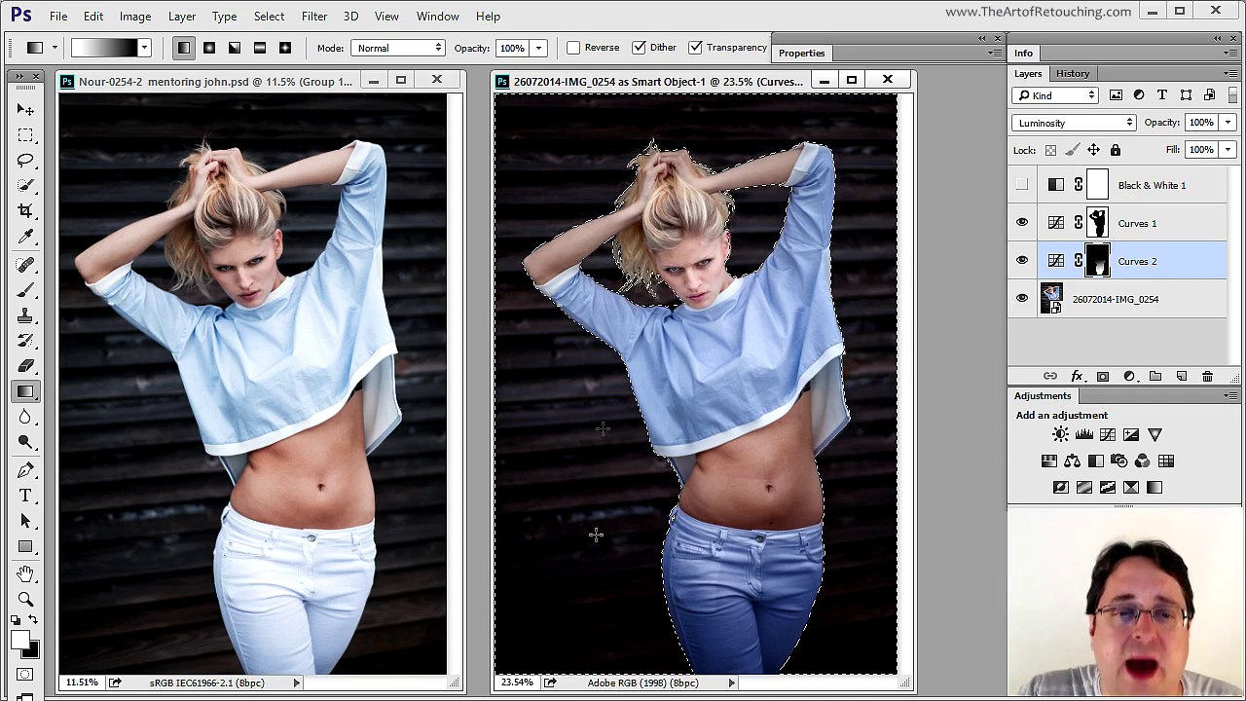
pyautogui.keyDown('ctrl'); pyautogui.click(1097, 224); pyautogui.keyUp('ctrl')
pyautogui.press('d')
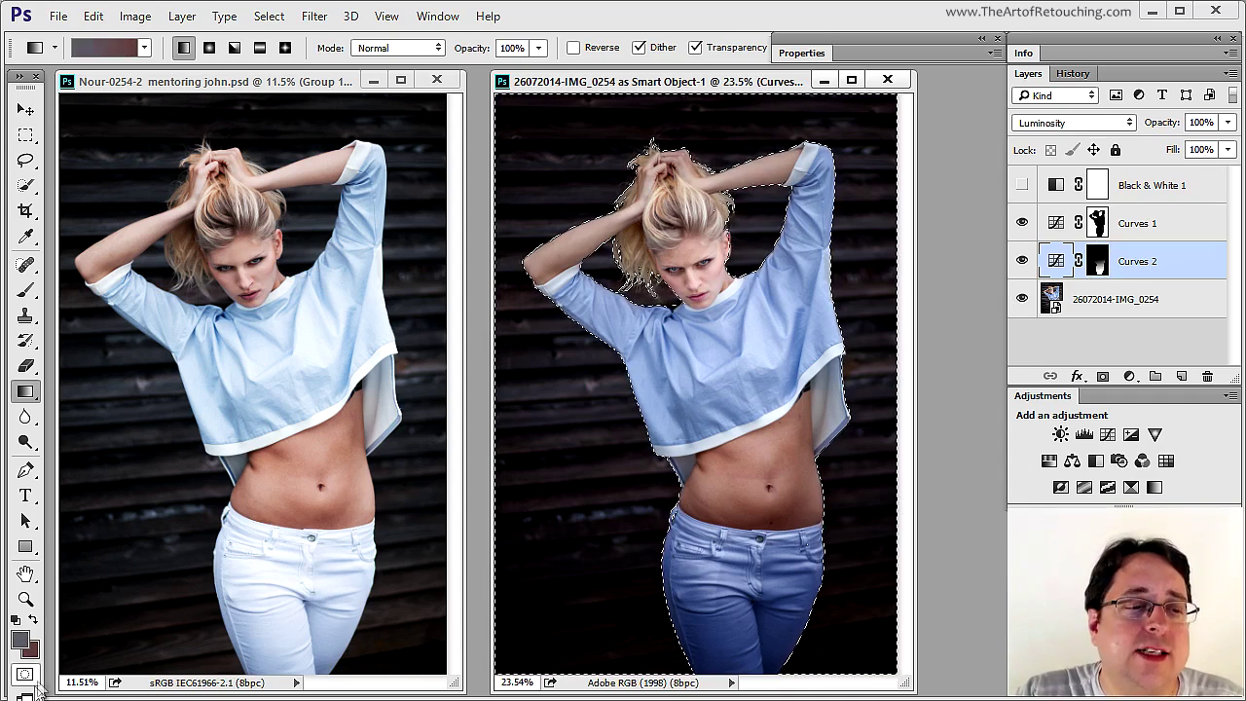
pyautogui.click(26, 675)
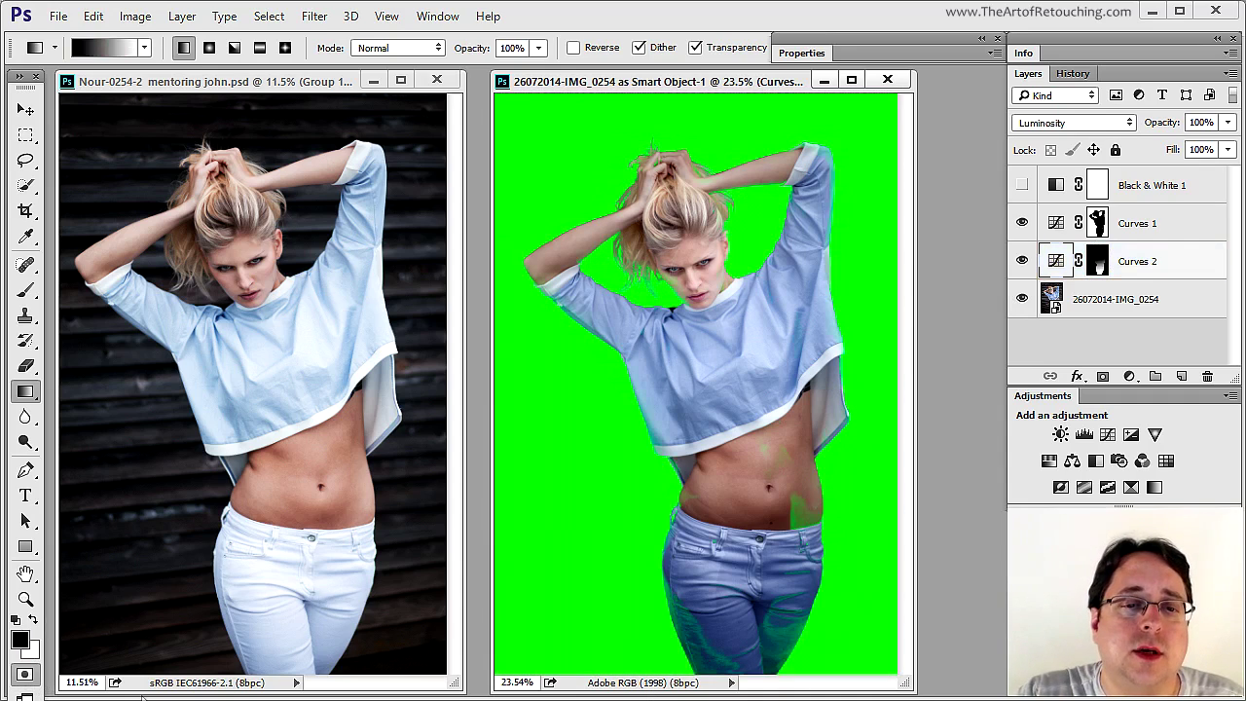
# Paint white with the 100 px brush over the stray mask patches on the jeans and the abdomen just above the waistband.
pyautogui.moveTo(626, 468); pyautogui.dragTo(834, 685)
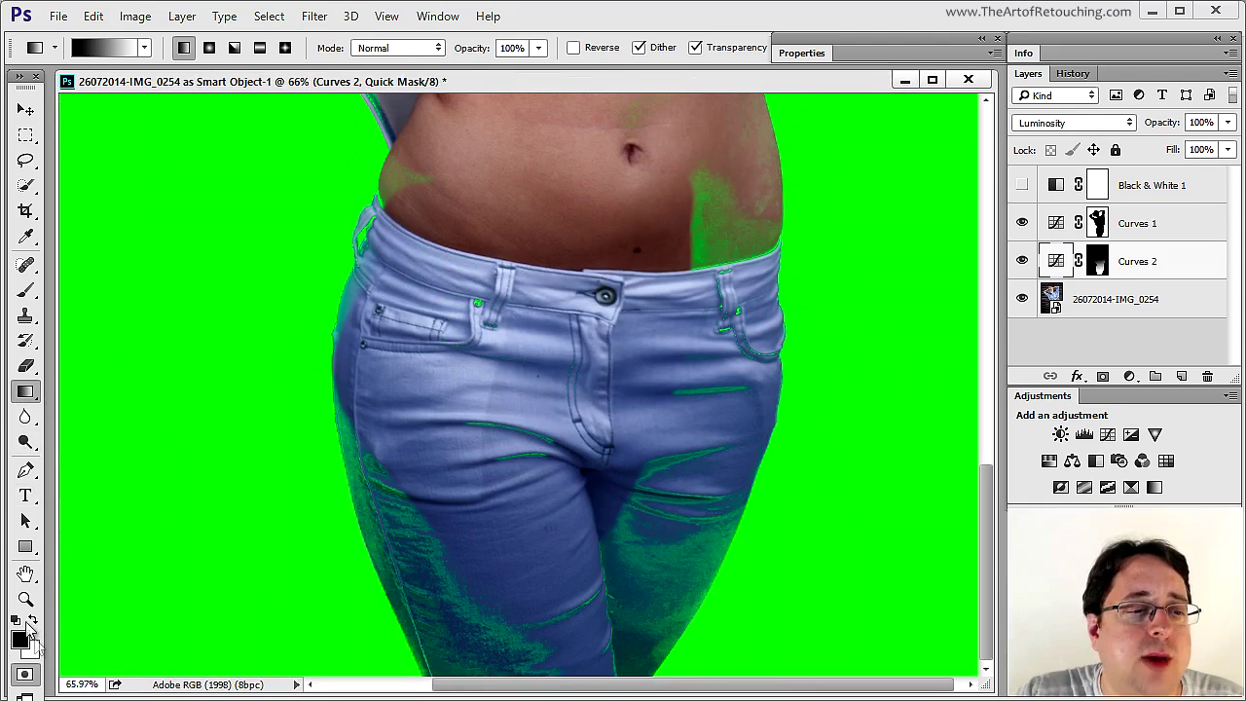
pyautogui.click(25, 289)
pyautogui.click(102, 47)
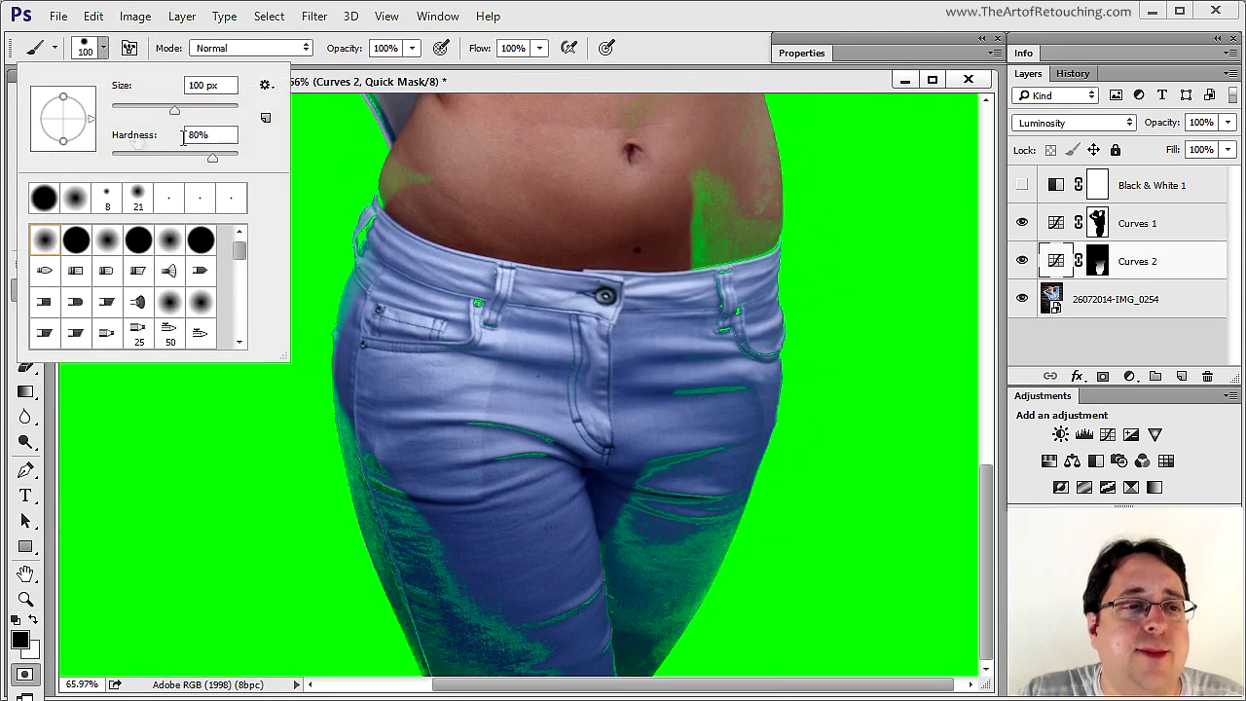
pyautogui.click(361, 78)
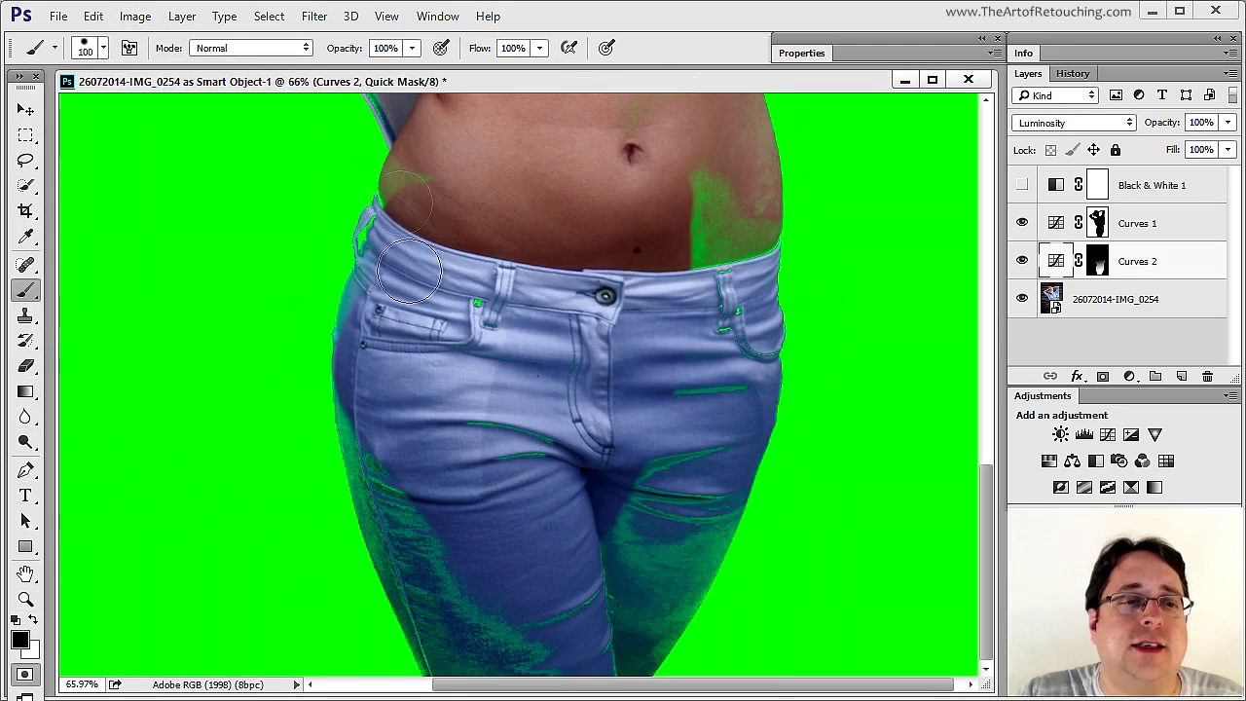
pyautogui.click(33, 619)
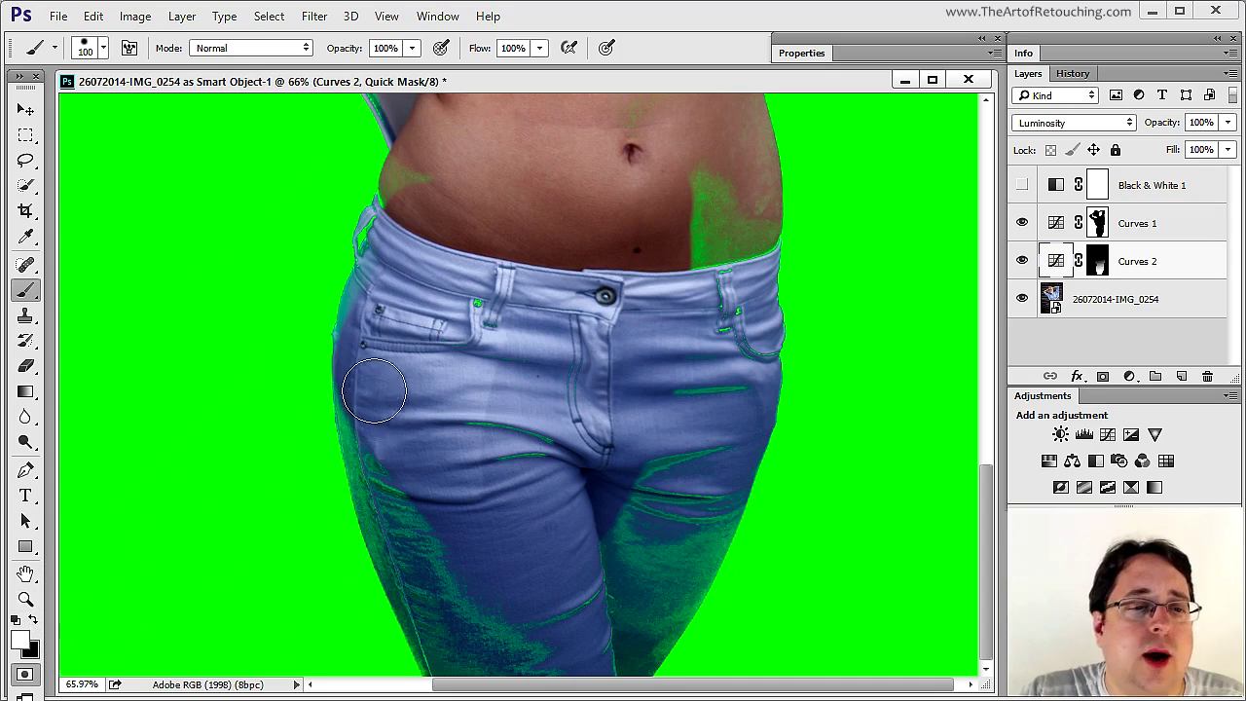
pyautogui.moveTo(367, 380)
pyautogui.mouseDown()
pyautogui.moveTo(405, 545)
pyautogui.moveTo(452, 648)
pyautogui.moveTo(464, 660)
pyautogui.moveTo(551, 659)
pyautogui.moveTo(431, 467)
pyautogui.mouseUp()
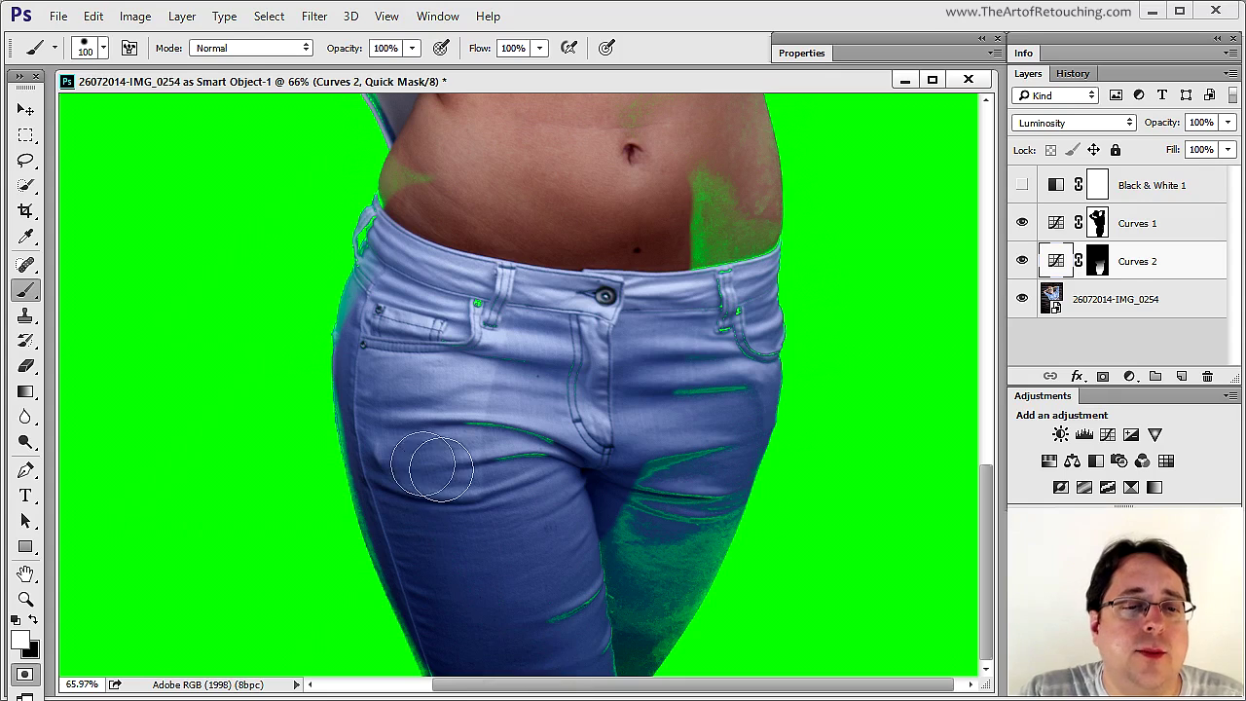
pyautogui.click(631, 650)
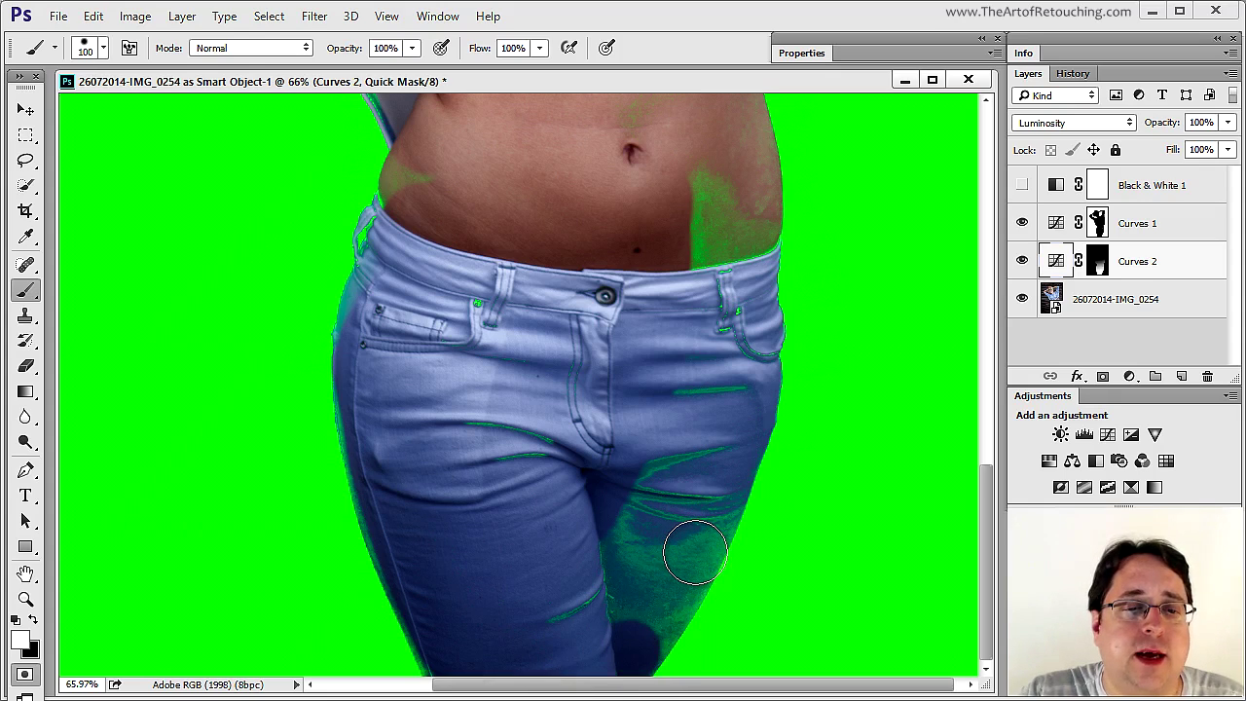
pyautogui.moveTo(693, 546)
pyautogui.mouseDown()
pyautogui.moveTo(712, 451)
pyautogui.moveTo(642, 563)
pyautogui.moveTo(614, 491)
pyautogui.moveTo(584, 462)
pyautogui.moveTo(569, 385)
pyautogui.moveTo(713, 321)
pyautogui.moveTo(718, 181)
pyautogui.moveTo(703, 239)
pyautogui.mouseUp()
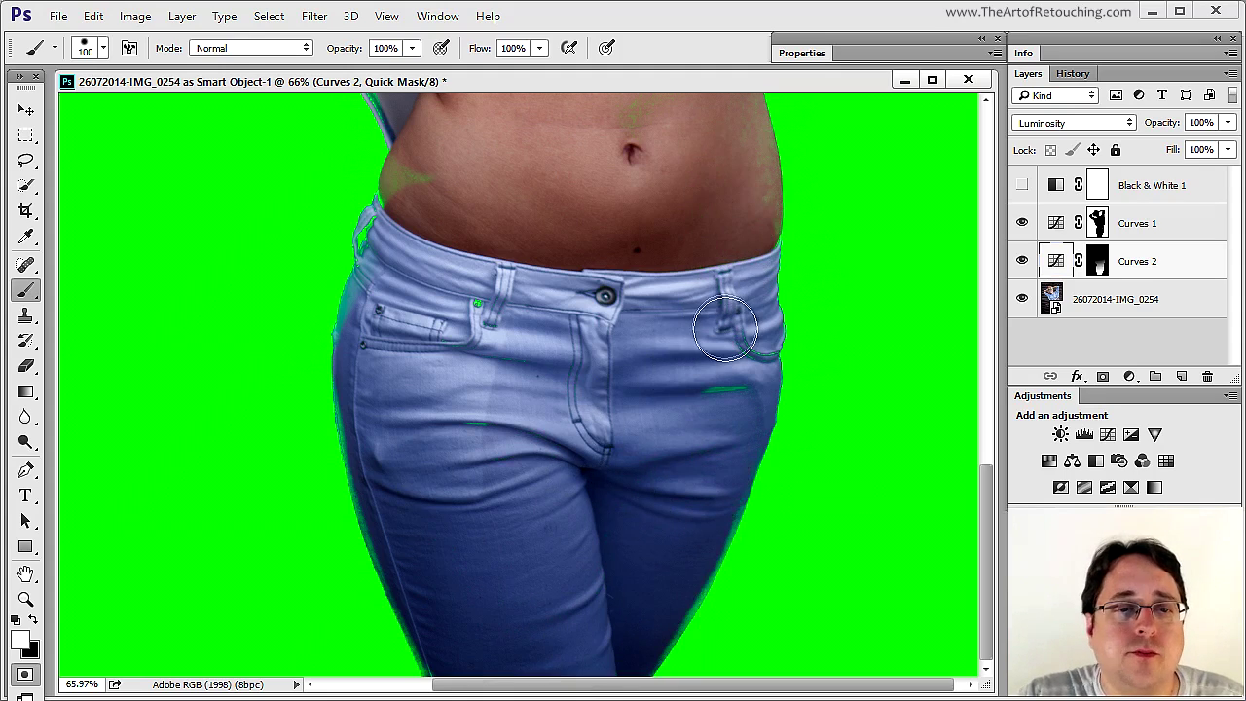
# Paint black with the 100 px brush in connected strokes across the skin just above the waistband of the jeans.
pyautogui.moveTo(446, 288); pyautogui.dragTo(458, 587)
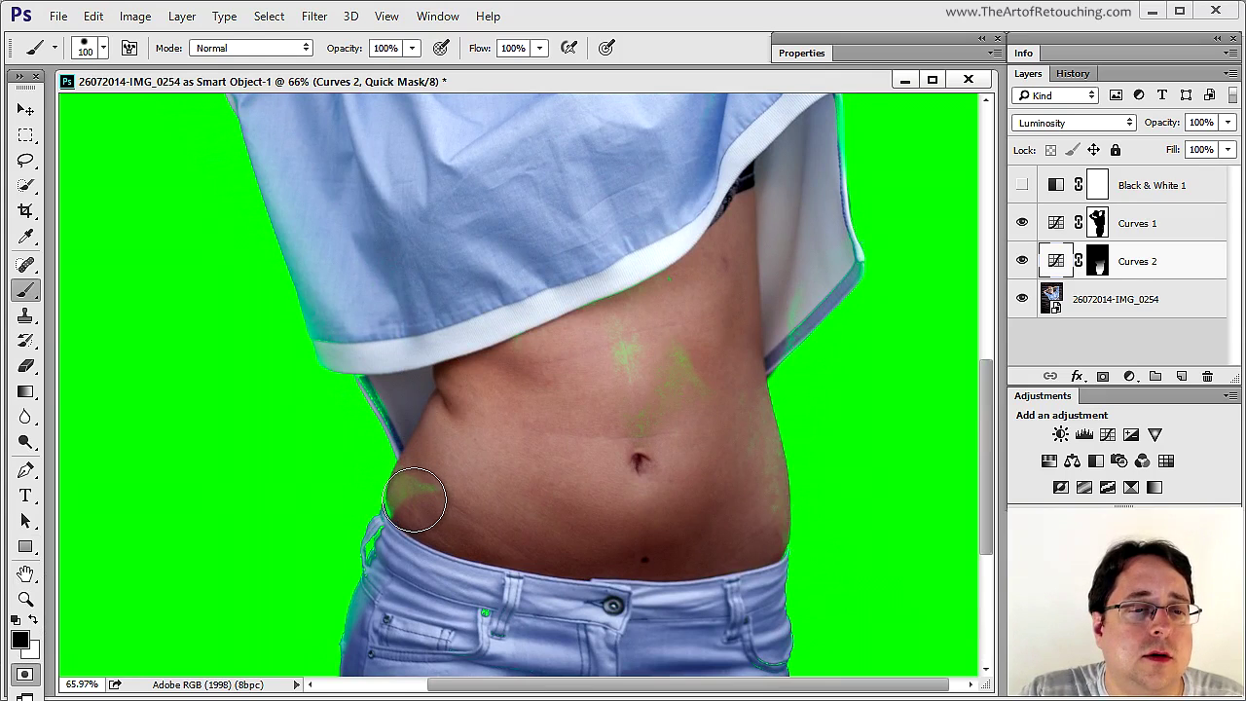
pyautogui.moveTo(418, 500); pyautogui.dragTo(440, 517)
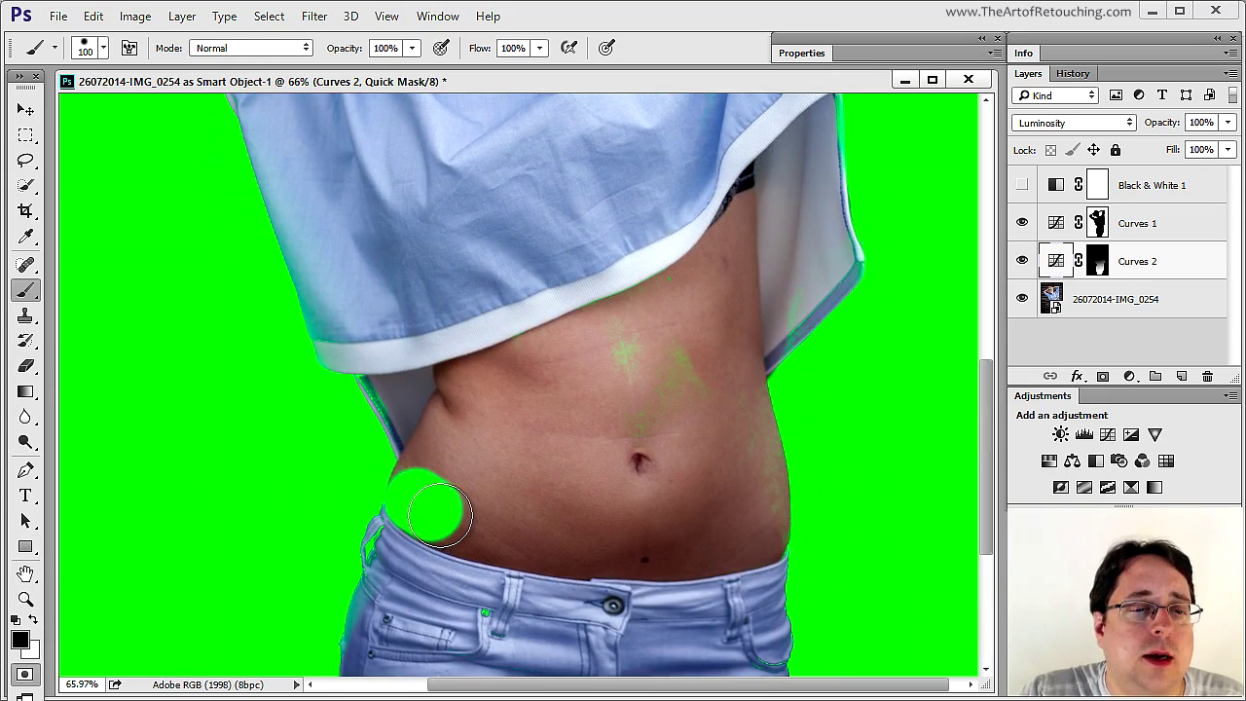
pyautogui.keyDown('shift'); pyautogui.click(501, 532); pyautogui.keyUp('shift')
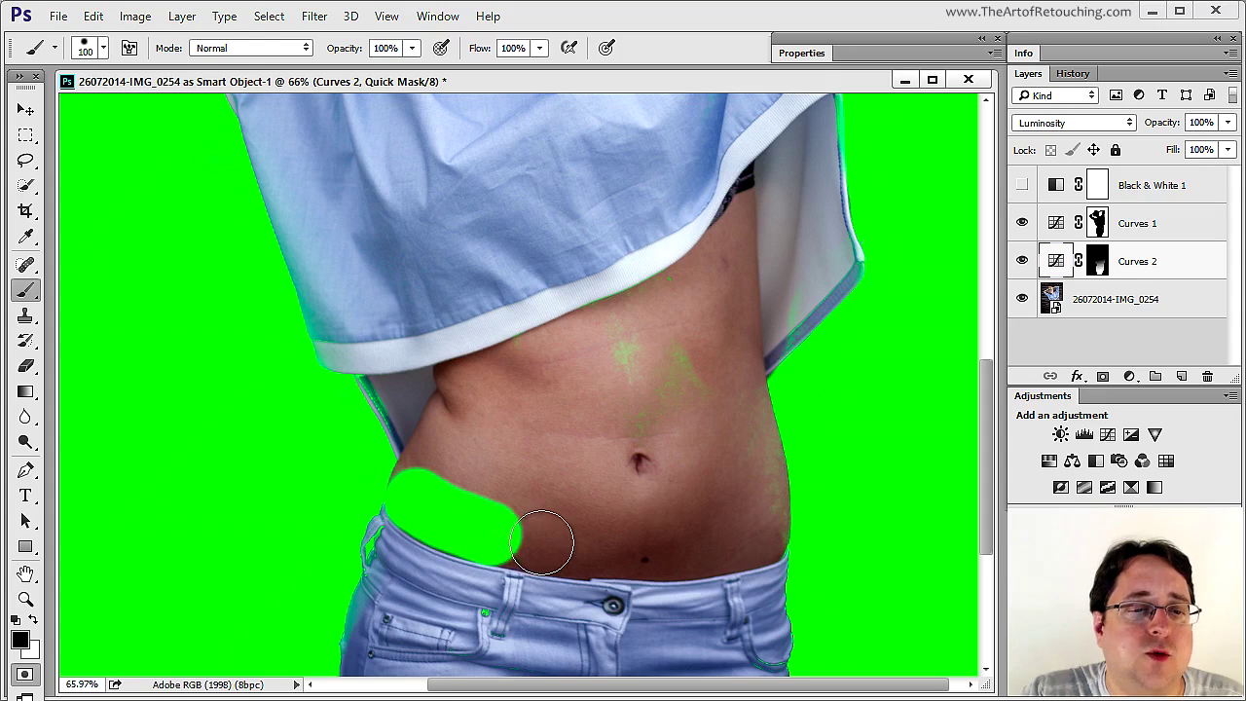
pyautogui.keyDown('shift'); pyautogui.click(582, 545); pyautogui.keyUp('shift')
pyautogui.keyDown('shift'); pyautogui.click(607, 548); pyautogui.keyUp('shift')
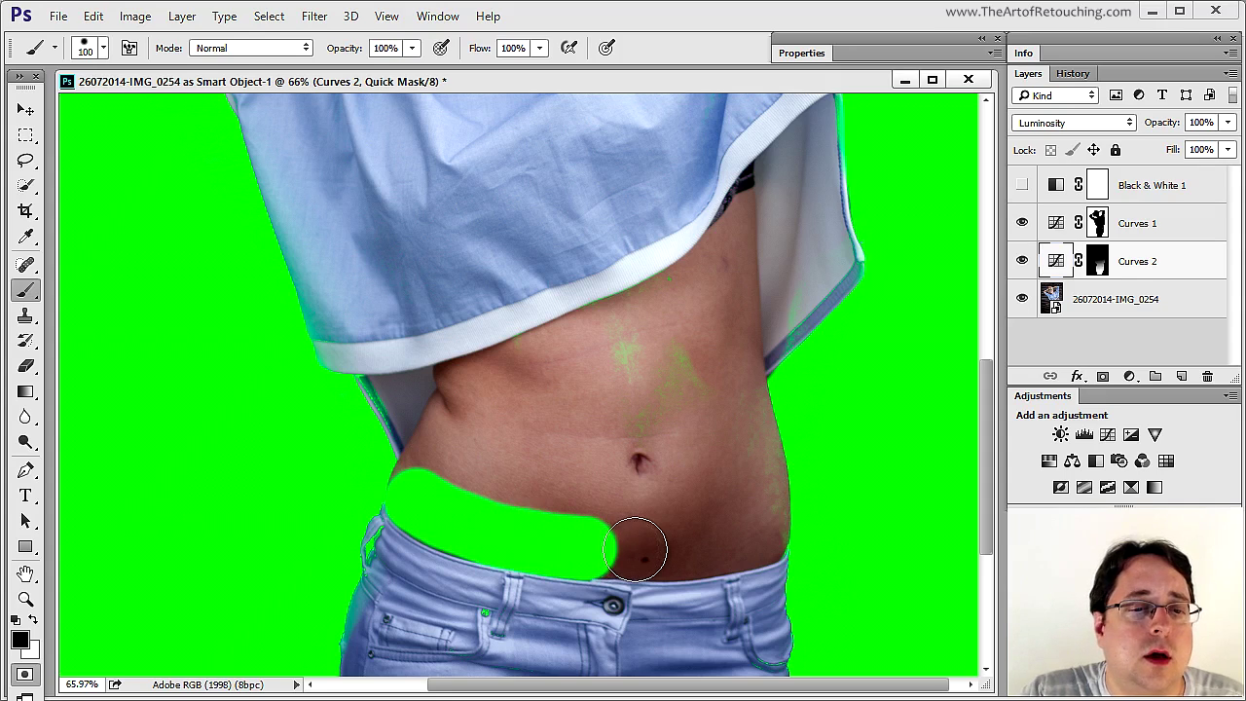
pyautogui.keyDown('shift'); pyautogui.click(696, 543); pyautogui.keyUp('shift')
pyautogui.moveTo(740, 542)
pyautogui.mouseDown()
pyautogui.moveTo(765, 540)
pyautogui.moveTo(787, 478)
pyautogui.moveTo(484, 480)
pyautogui.moveTo(370, 448)
pyautogui.mouseUp()
# Enlarge the brush to 250 px and paint black over the abdomen and the lower edge of the shirt.
pyautogui.press(']')
pyautogui.press(']')
pyautogui.press(']')
pyautogui.press(']')
pyautogui.press(']')
pyautogui.moveTo(394, 394)
pyautogui.mouseDown()
pyautogui.moveTo(763, 412)
pyautogui.moveTo(916, 280)
pyautogui.moveTo(264, 244)
pyautogui.mouseUp()
# Enlarge the brush to 800 px and paint black over the remaining upper body, leaving only the jeans unpainted.
pyautogui.hotkey('ctrl', '0')
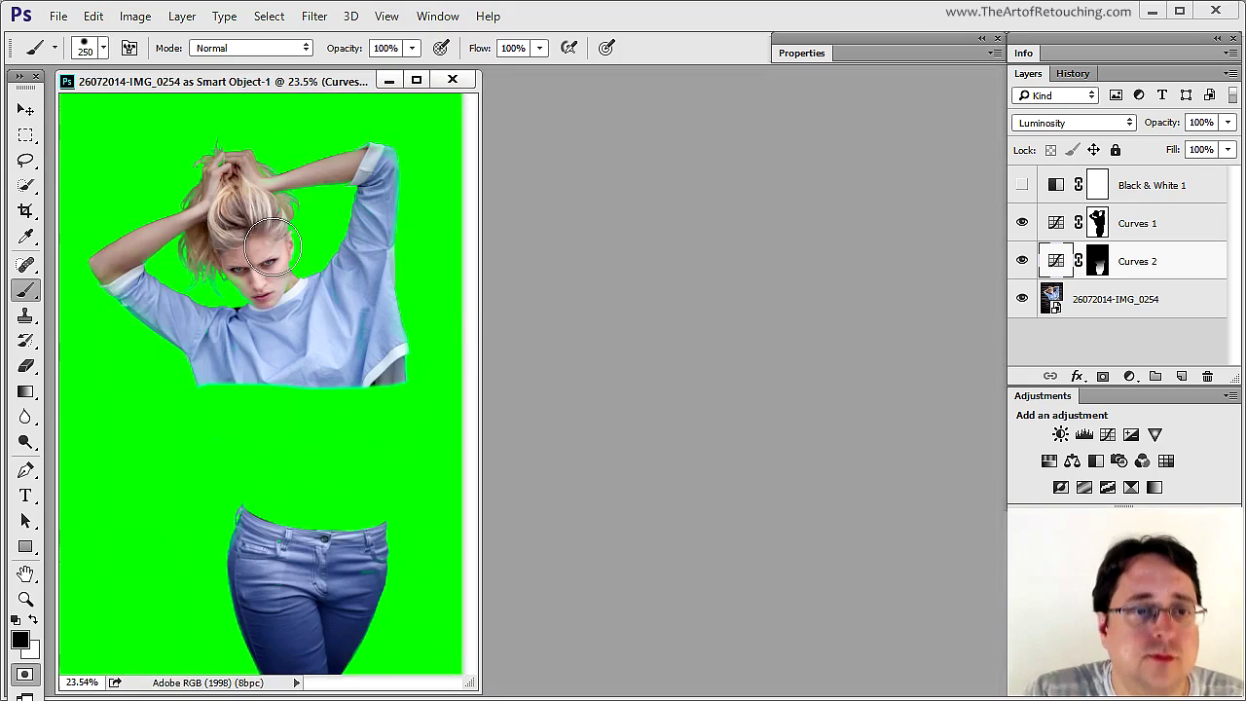
pyautogui.press(']')
pyautogui.press(']')
pyautogui.press(']')
pyautogui.press(']')
pyautogui.press(']')
pyautogui.press(']')
pyautogui.moveTo(292, 273)
pyautogui.mouseDown()
pyautogui.moveTo(370, 312)
pyautogui.moveTo(68, 321)
pyautogui.moveTo(255, 323)
pyautogui.mouseUp()
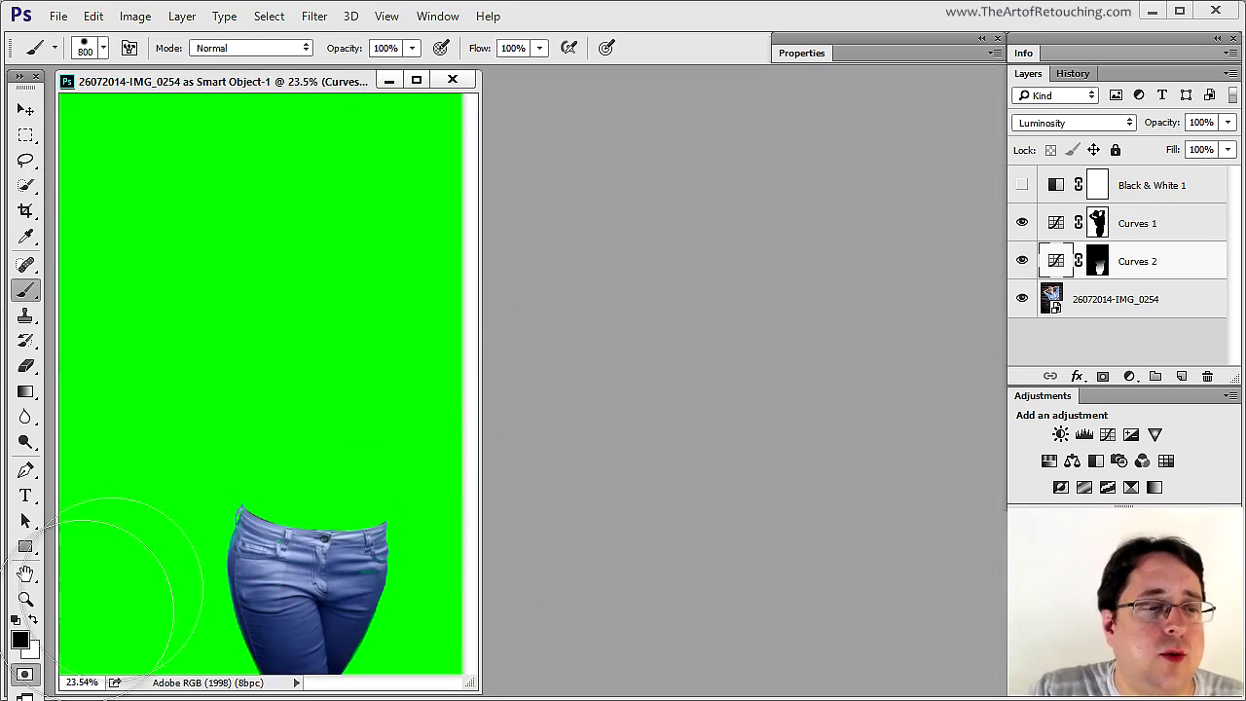
# Add a Black & White adjustment layer masked to the jeans, using the inverse of the Quick Mask selection.
pyautogui.click(28, 675)
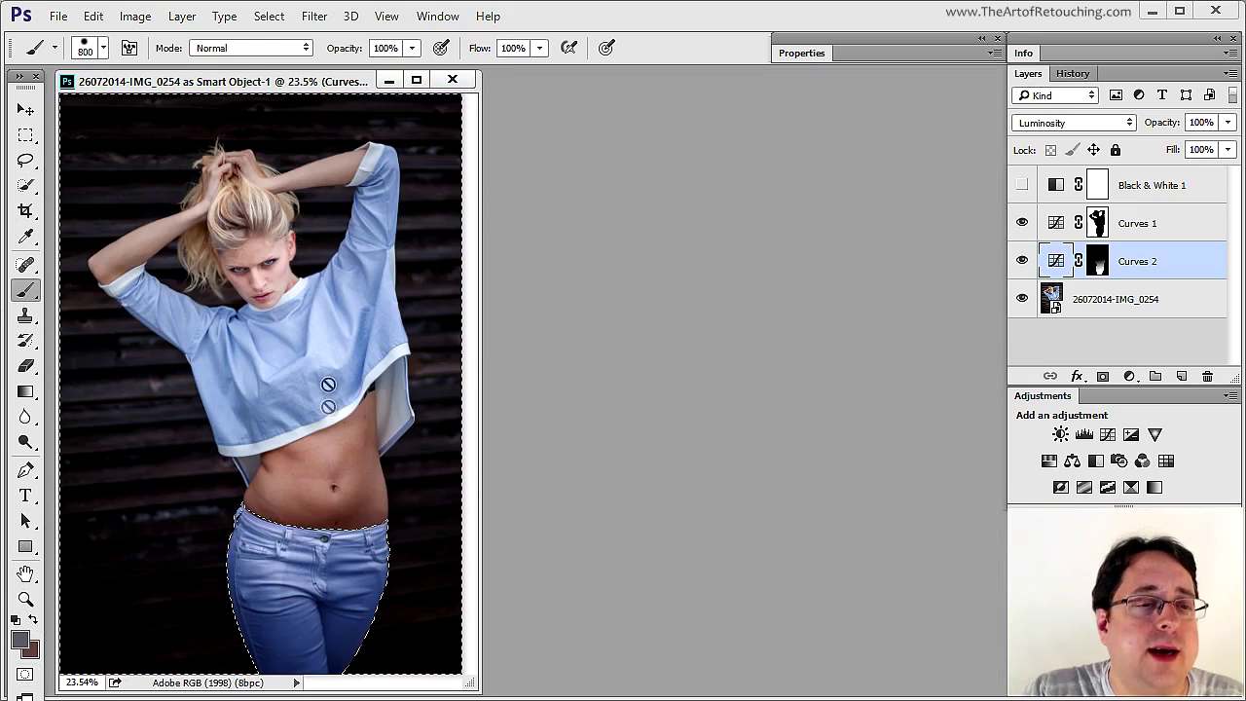
pyautogui.click(270, 17)
pyautogui.click(279, 94)
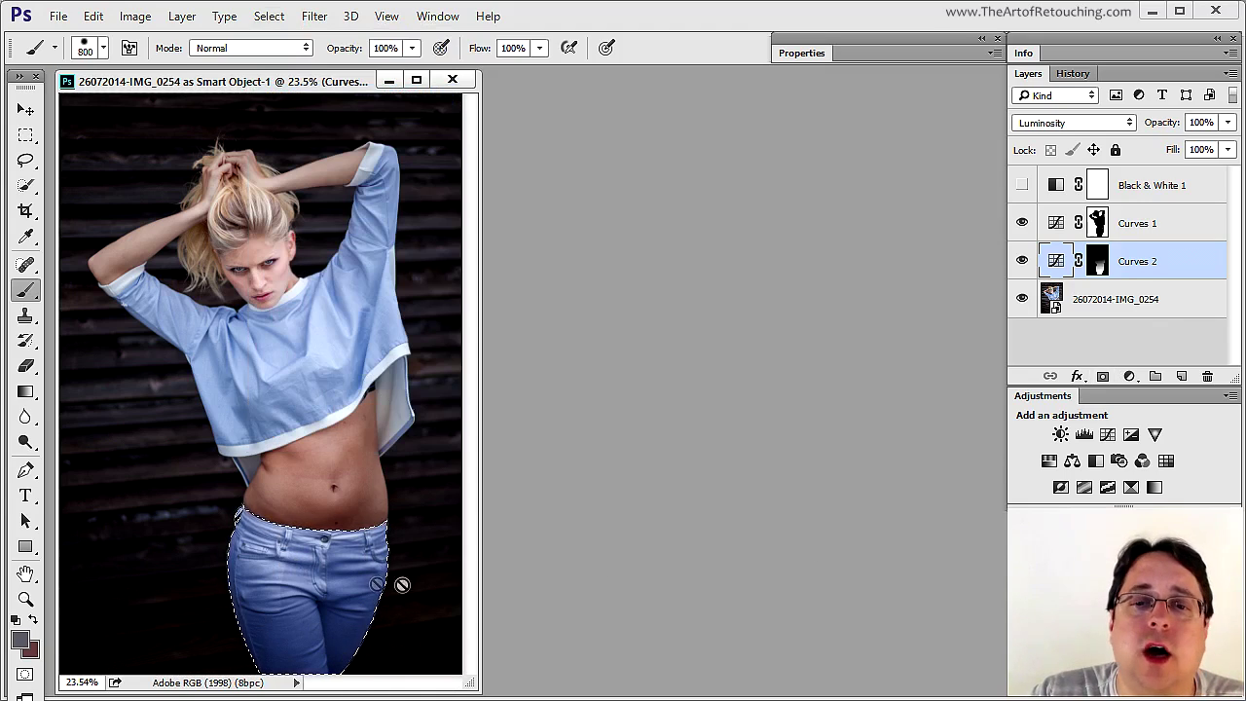
pyautogui.click(1099, 463)
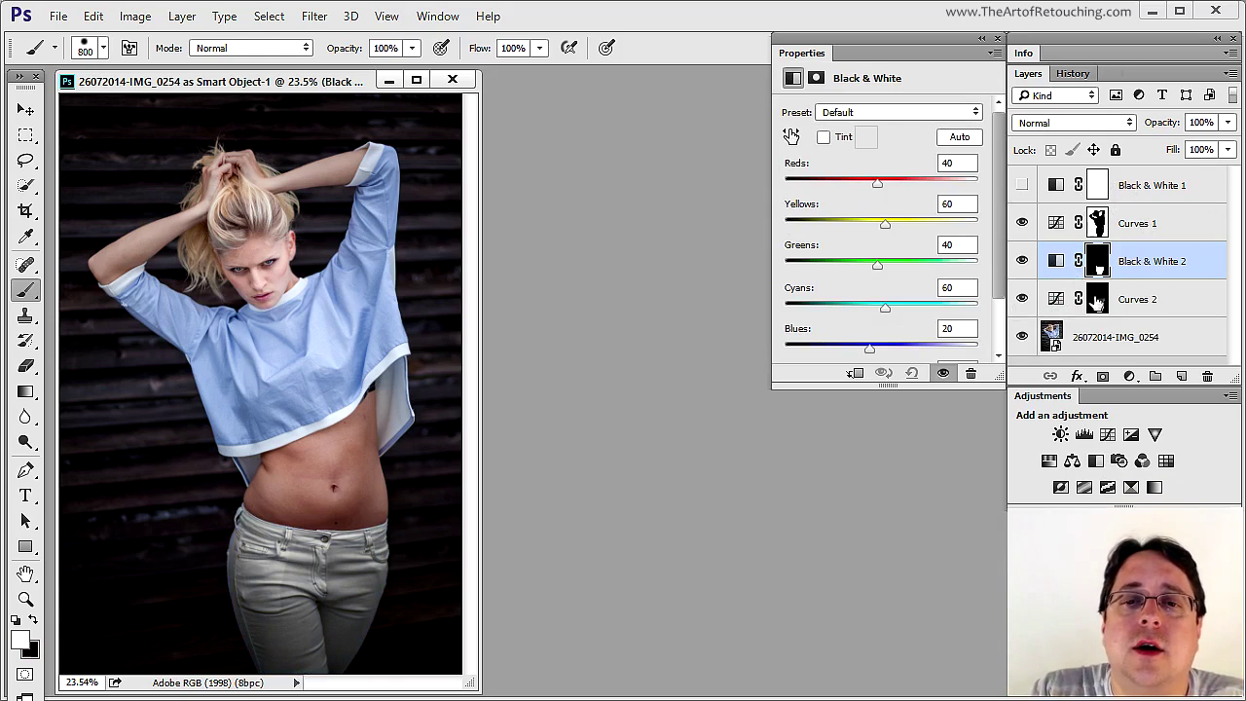
# Move the Black & White 2 layer above Curves 1 and set its opacity to 66%.
pyautogui.moveTo(1149, 271); pyautogui.dragTo(1146, 216)
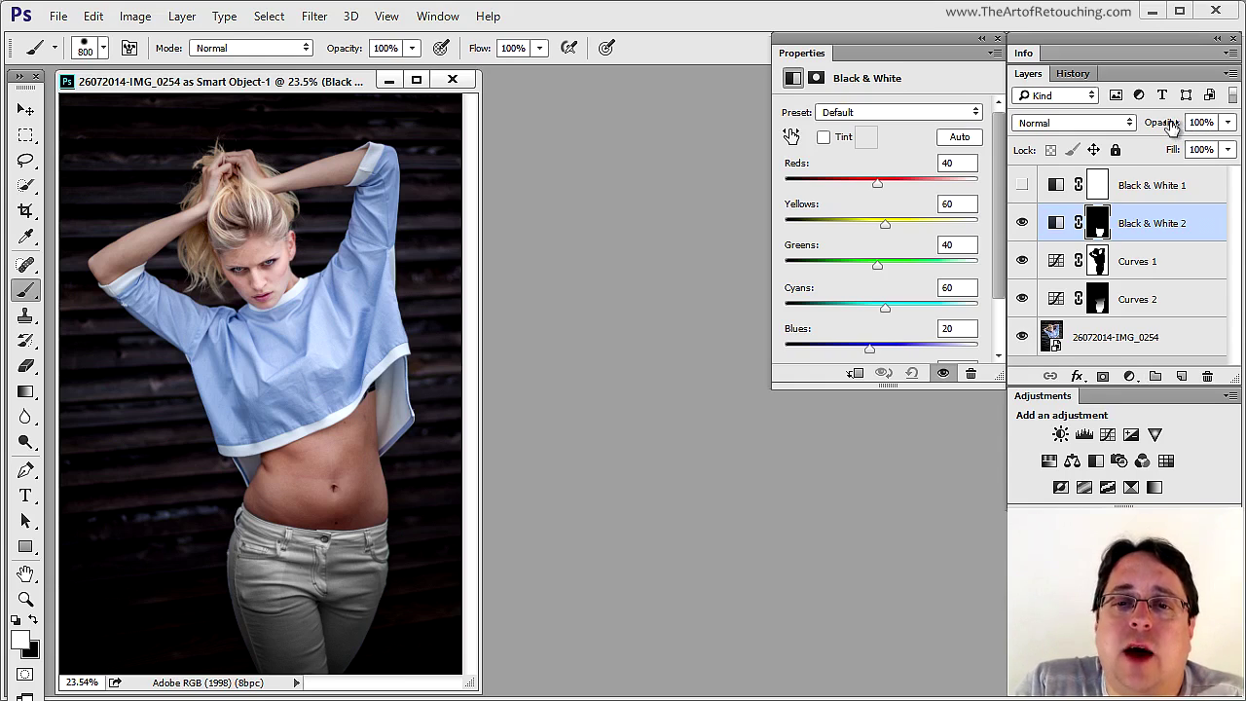
pyautogui.moveTo(1167, 131); pyautogui.dragTo(737, 147)
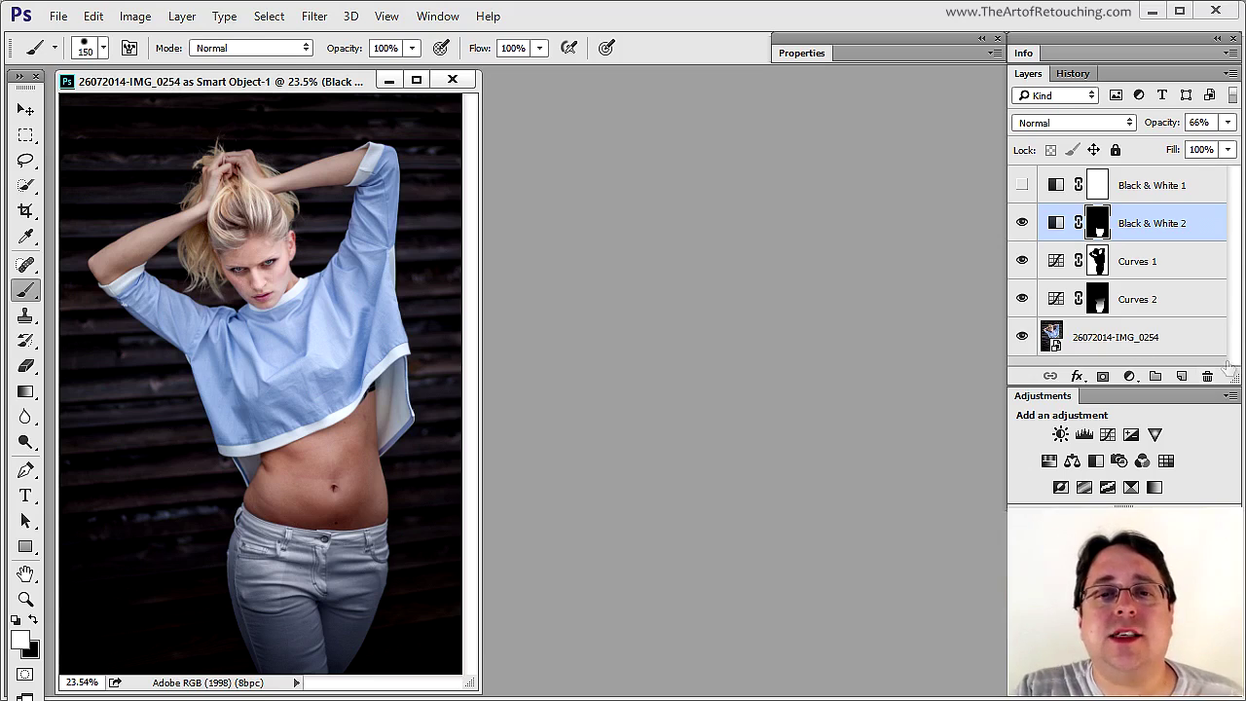
# Compare the image with and without the Black & White 1 layer and leave that layer hidden.
pyautogui.click(1159, 263)
pyautogui.click(1176, 298)
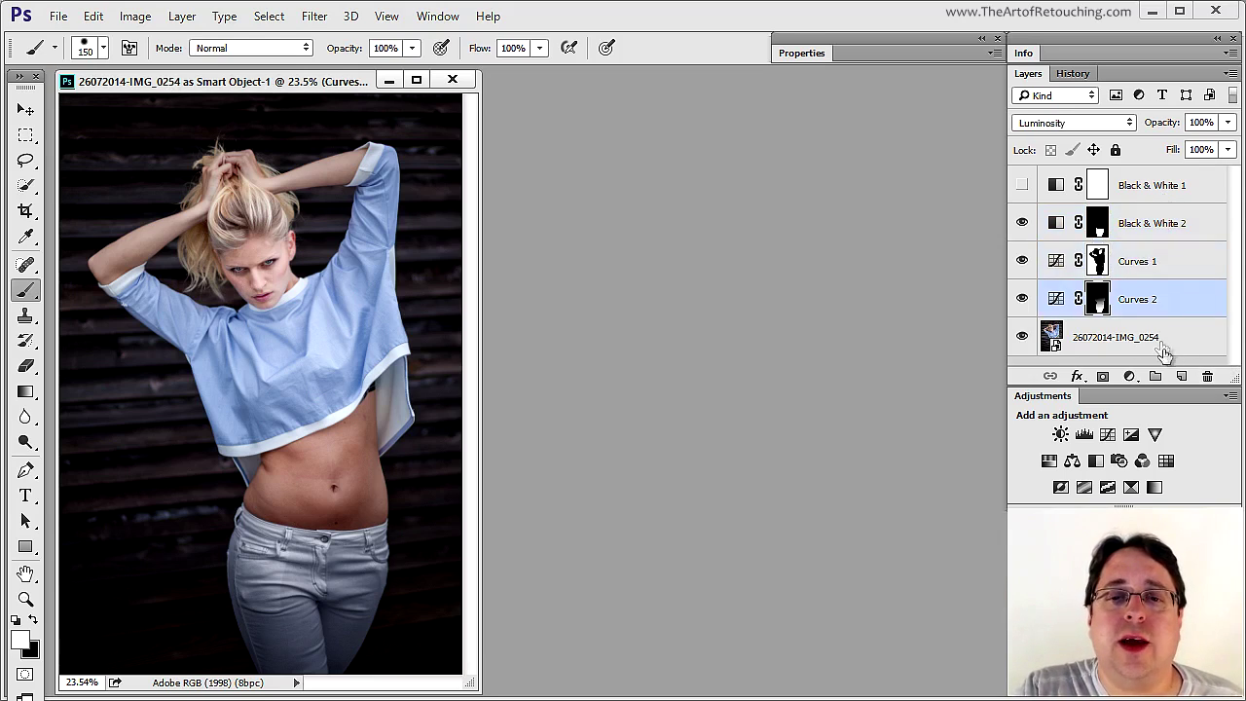
pyautogui.click(1162, 341)
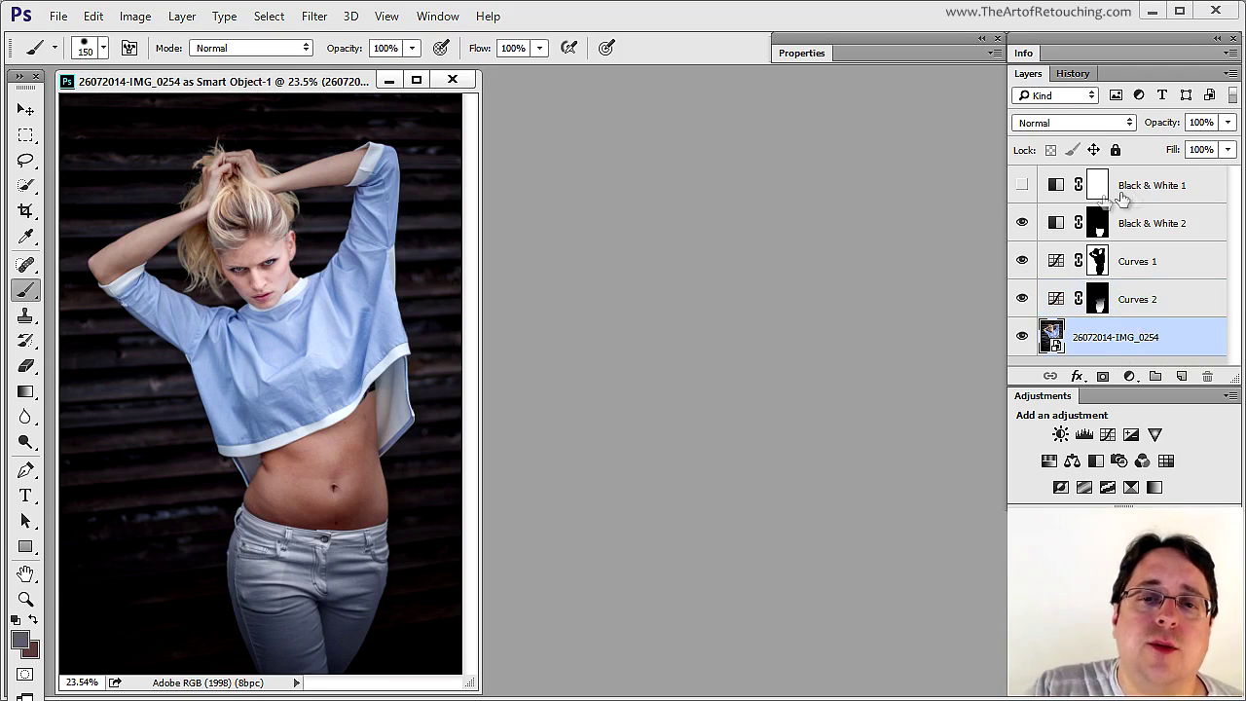
pyautogui.click(1023, 186)
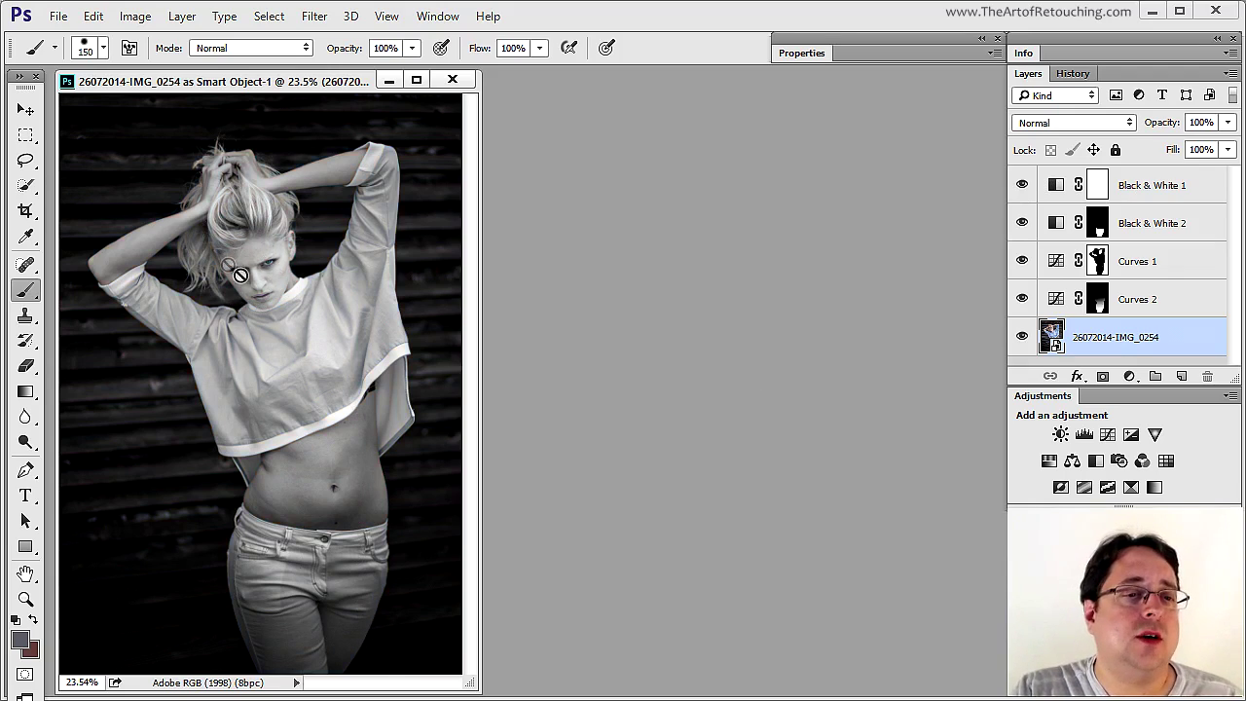
pyautogui.click(1022, 186)
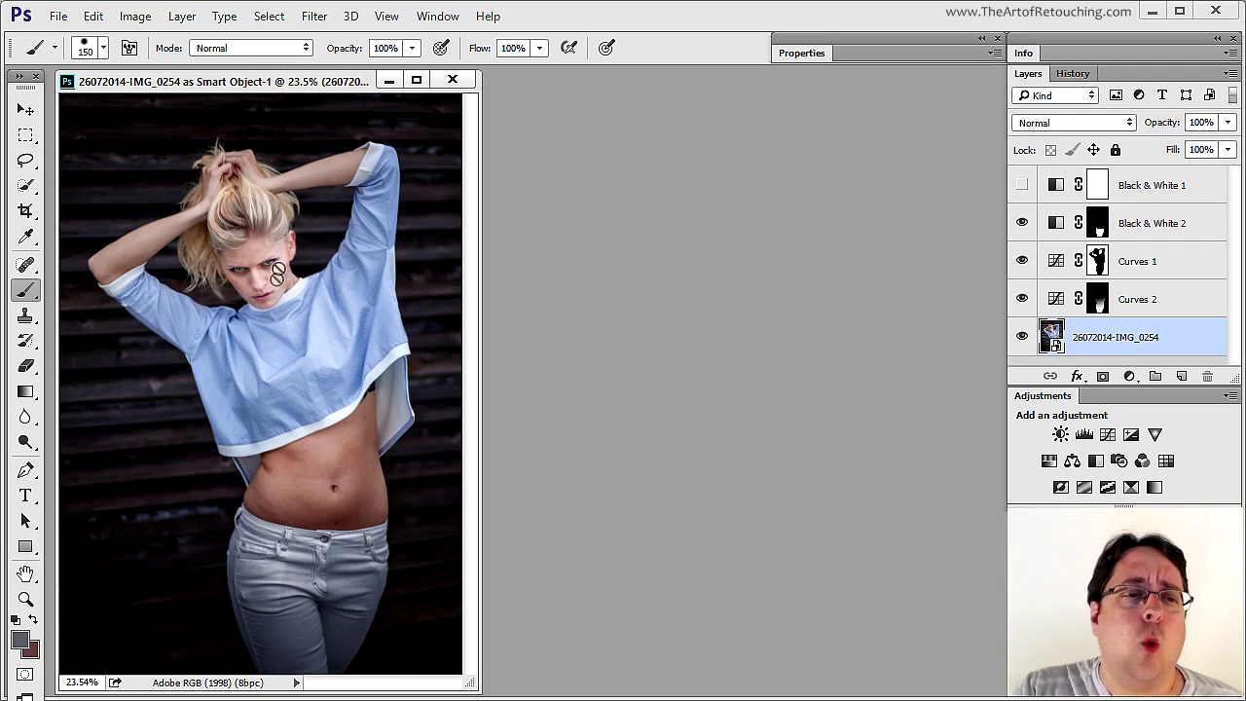
pyautogui.click(1021, 184)
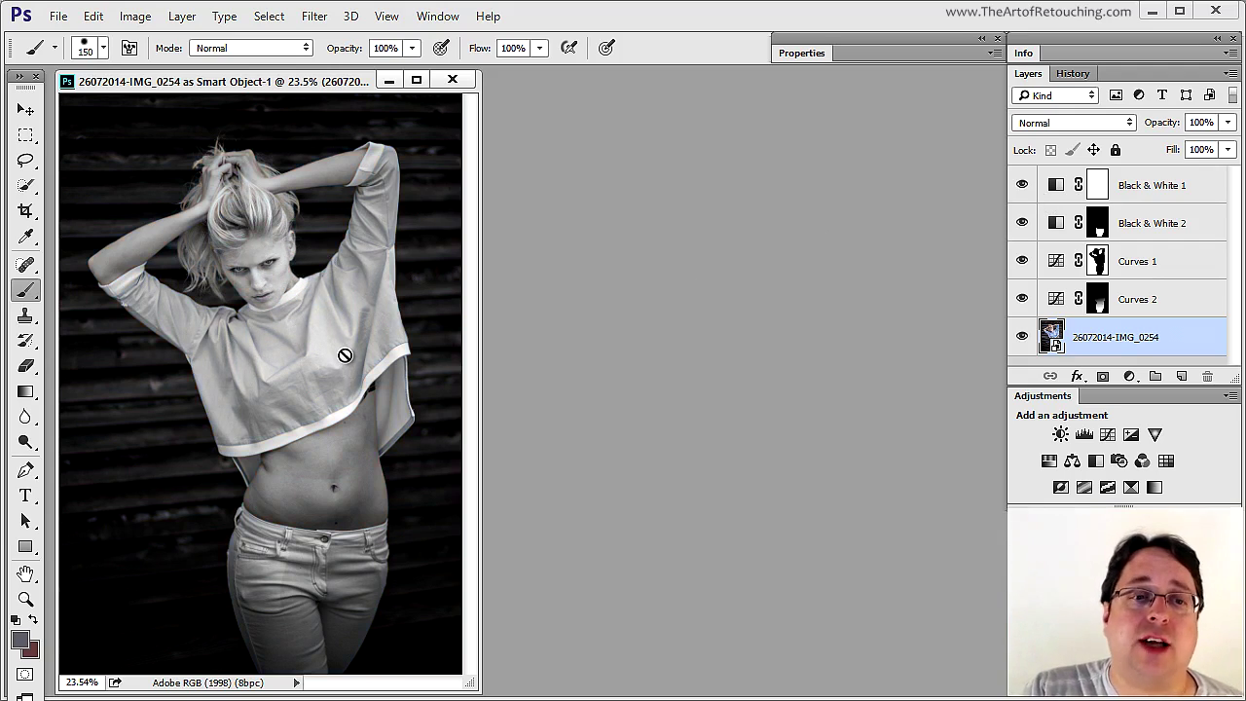
pyautogui.click(1021, 185)
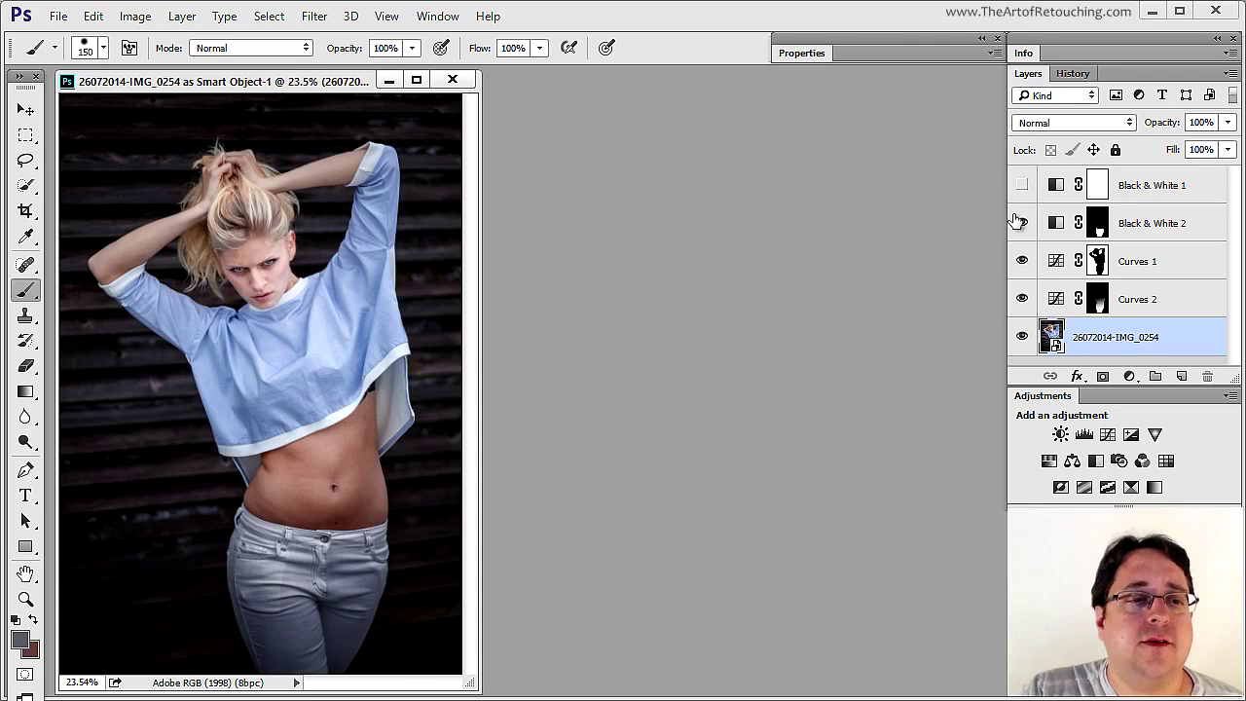
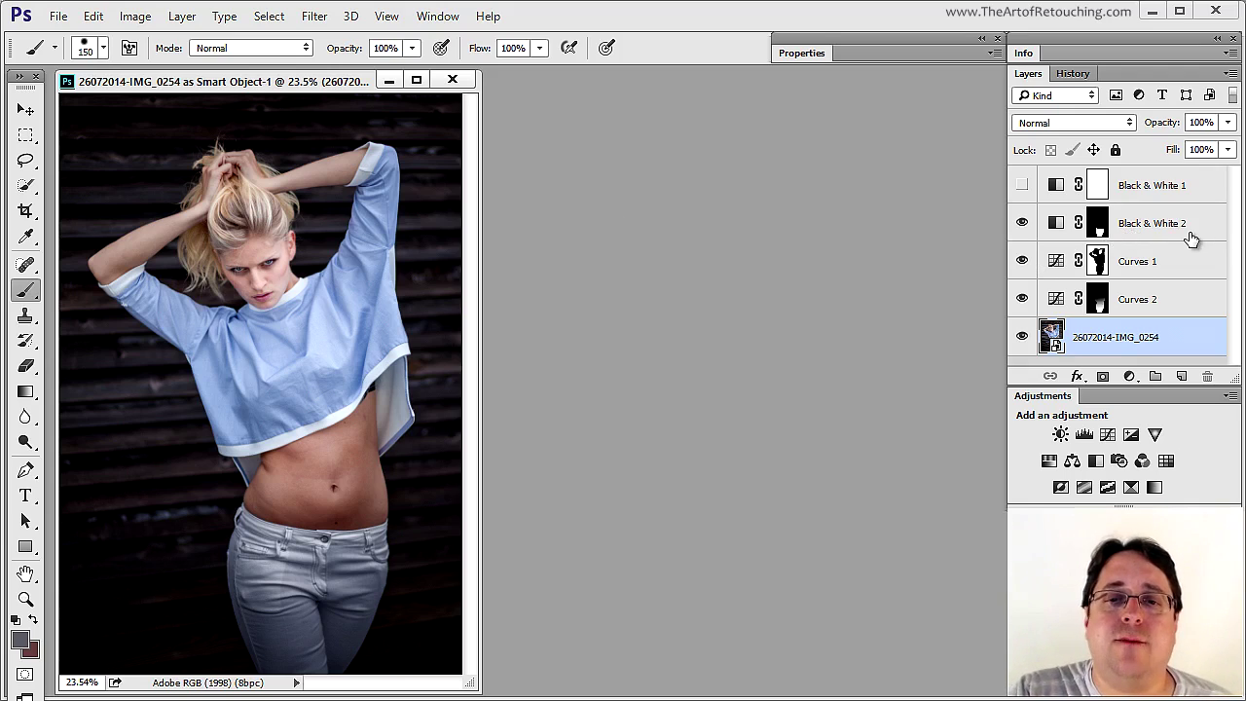
# Compare the background with and without Curves 1 and reduce that layer's opacity to 46%.
pyautogui.click(1173, 271)
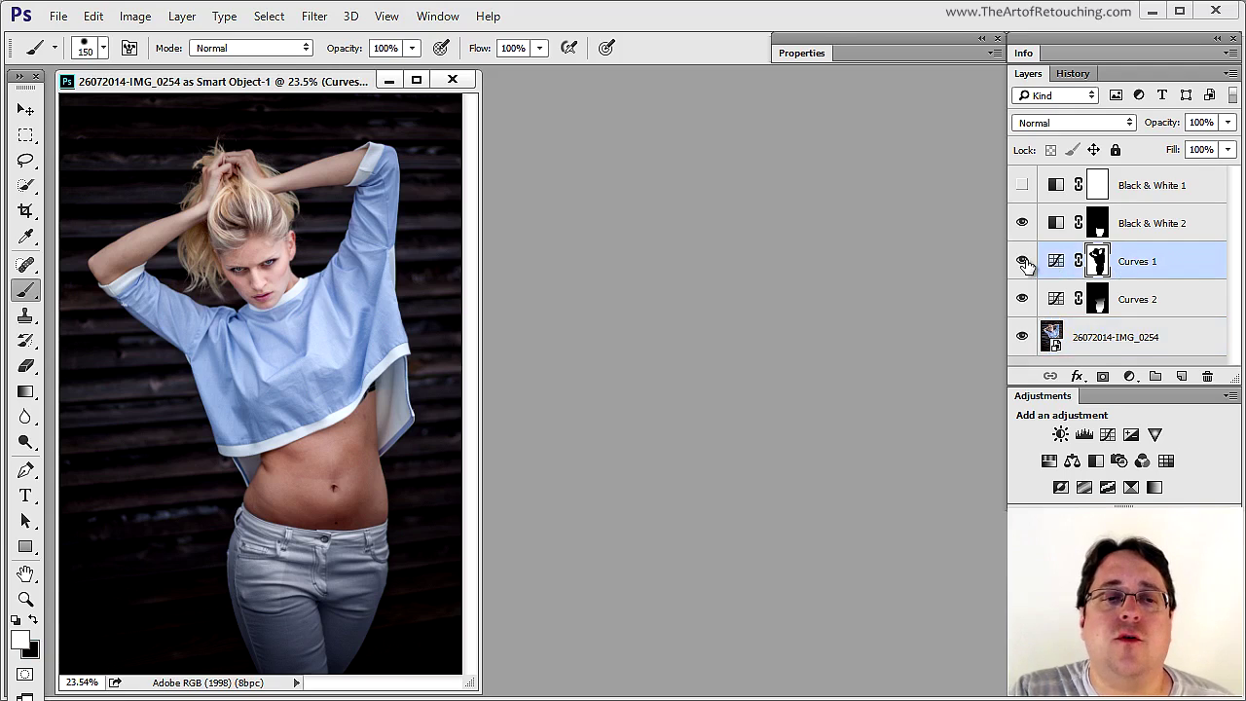
pyautogui.click(1022, 261)
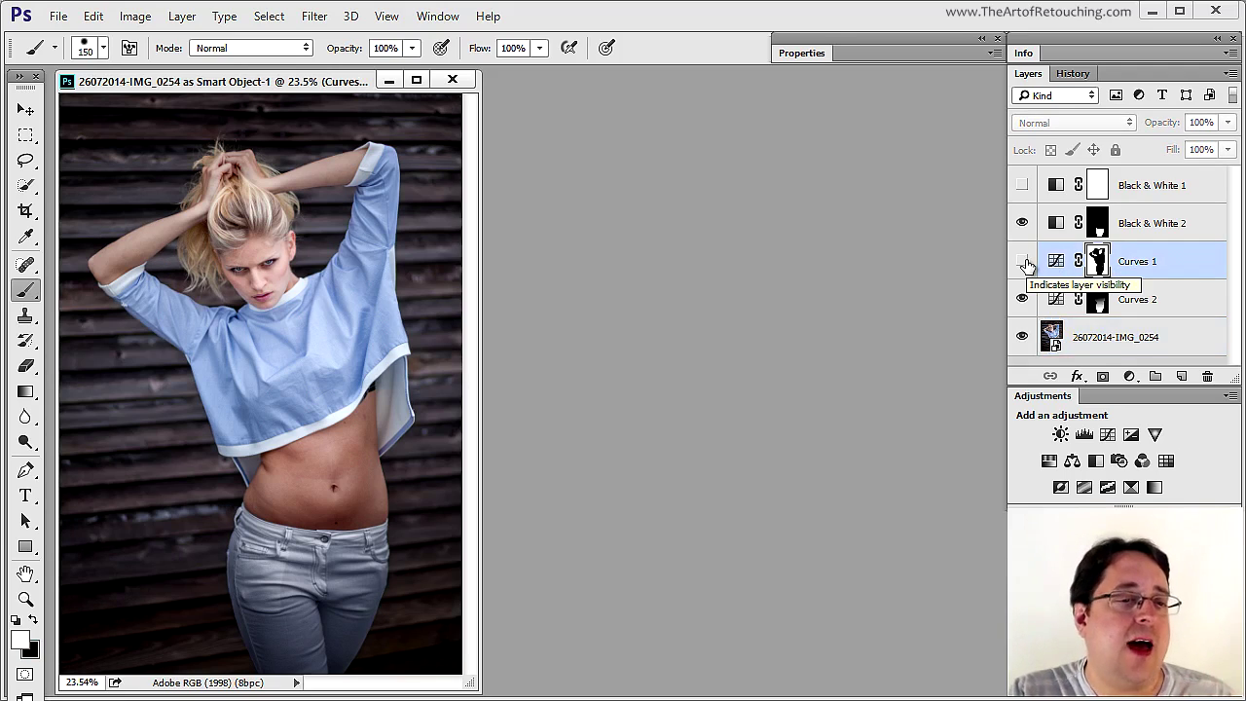
pyautogui.click(1023, 261)
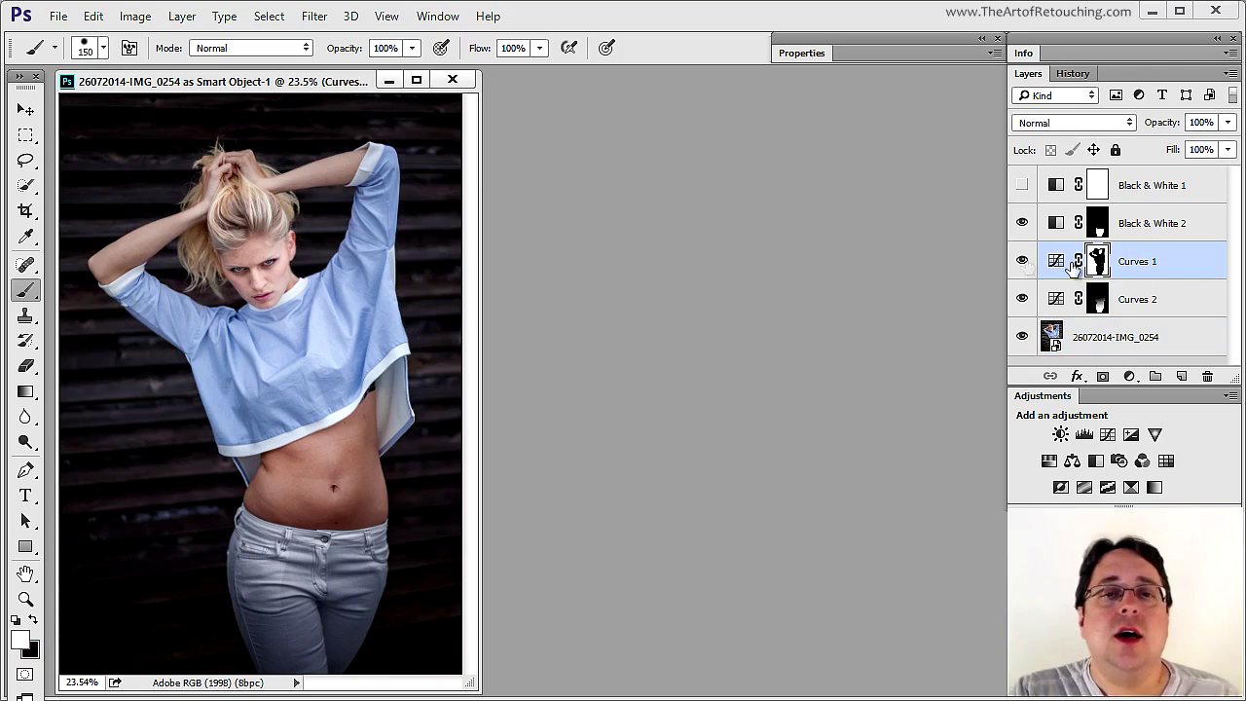
pyautogui.click(1178, 257)
pyautogui.moveTo(1169, 127); pyautogui.dragTo(793, 133)
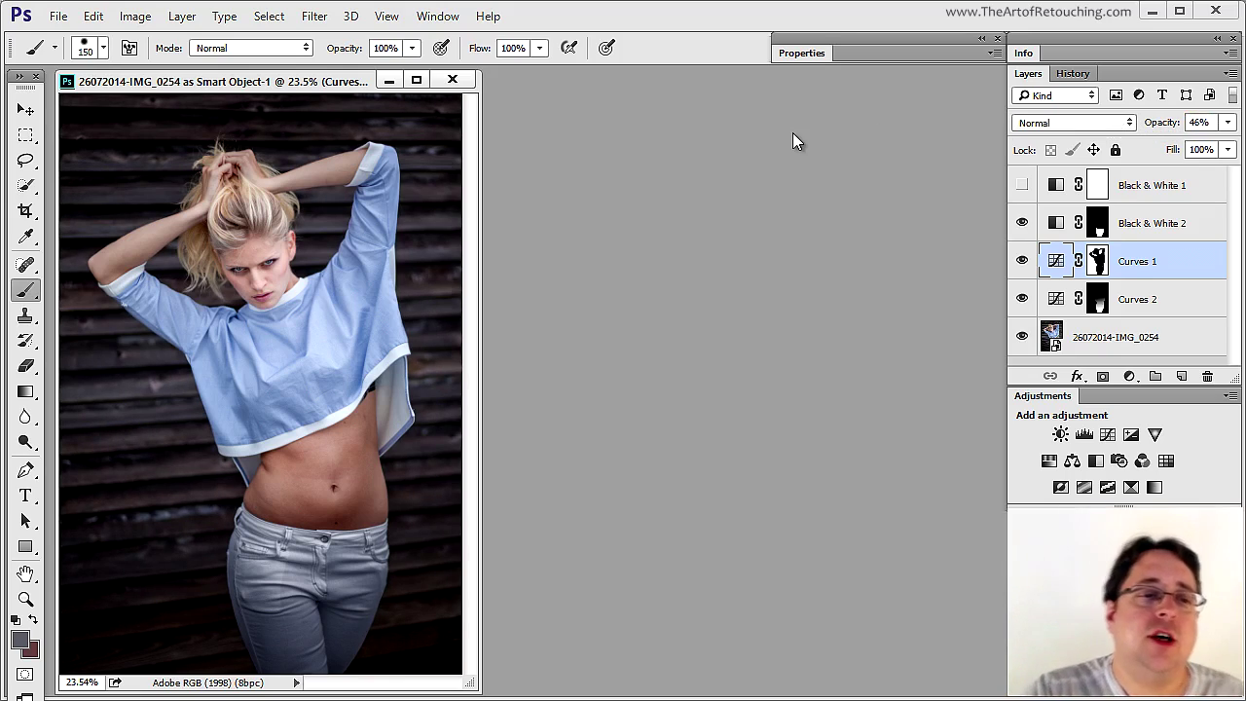
# Examine the face, shirt, abdomen and jeans up close to check the result of the adjustment layers.
pyautogui.keyDown('ctrl'); pyautogui.click(246, 397); pyautogui.keyUp('ctrl')
pyautogui.keyDown('ctrl'); pyautogui.click(385, 396); pyautogui.keyUp('ctrl')
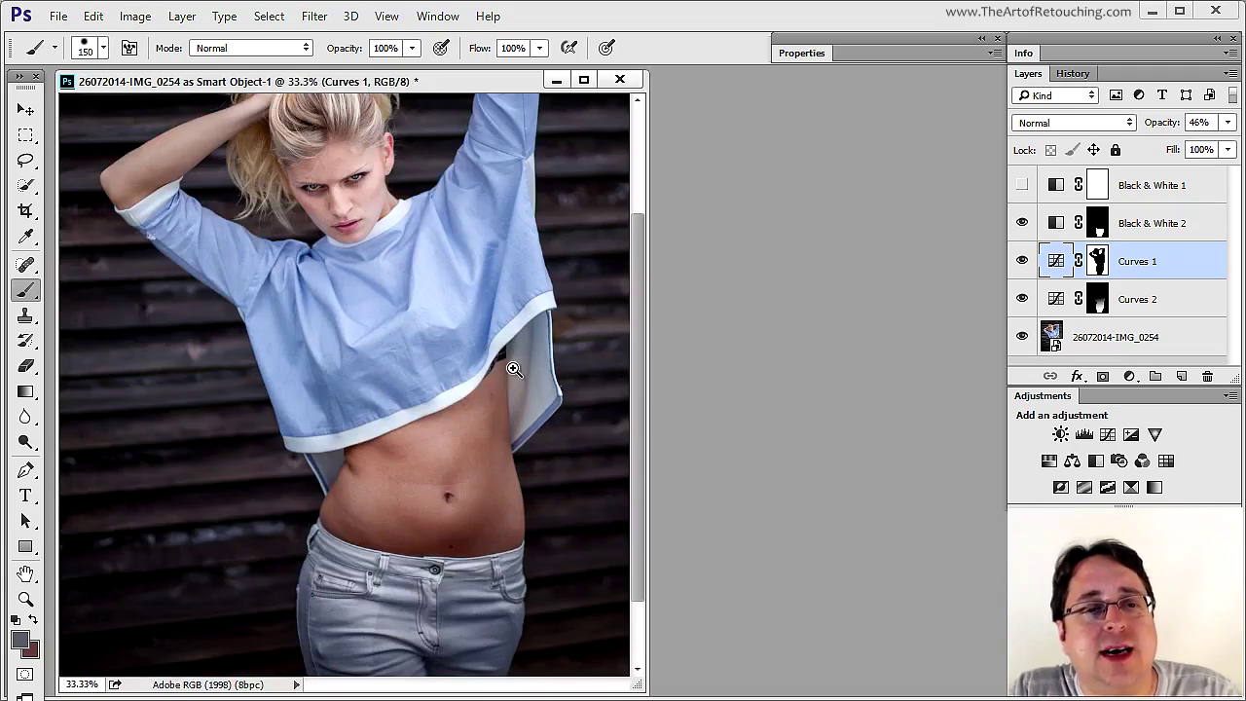
pyautogui.keyDown('ctrl'); pyautogui.click(513, 366); pyautogui.keyUp('ctrl')
pyautogui.keyDown('ctrl'); pyautogui.click(668, 270); pyautogui.keyUp('ctrl')
pyautogui.moveTo(832, 256); pyautogui.dragTo(871, 287)
pyautogui.moveTo(851, 329); pyautogui.dragTo(818, 533)
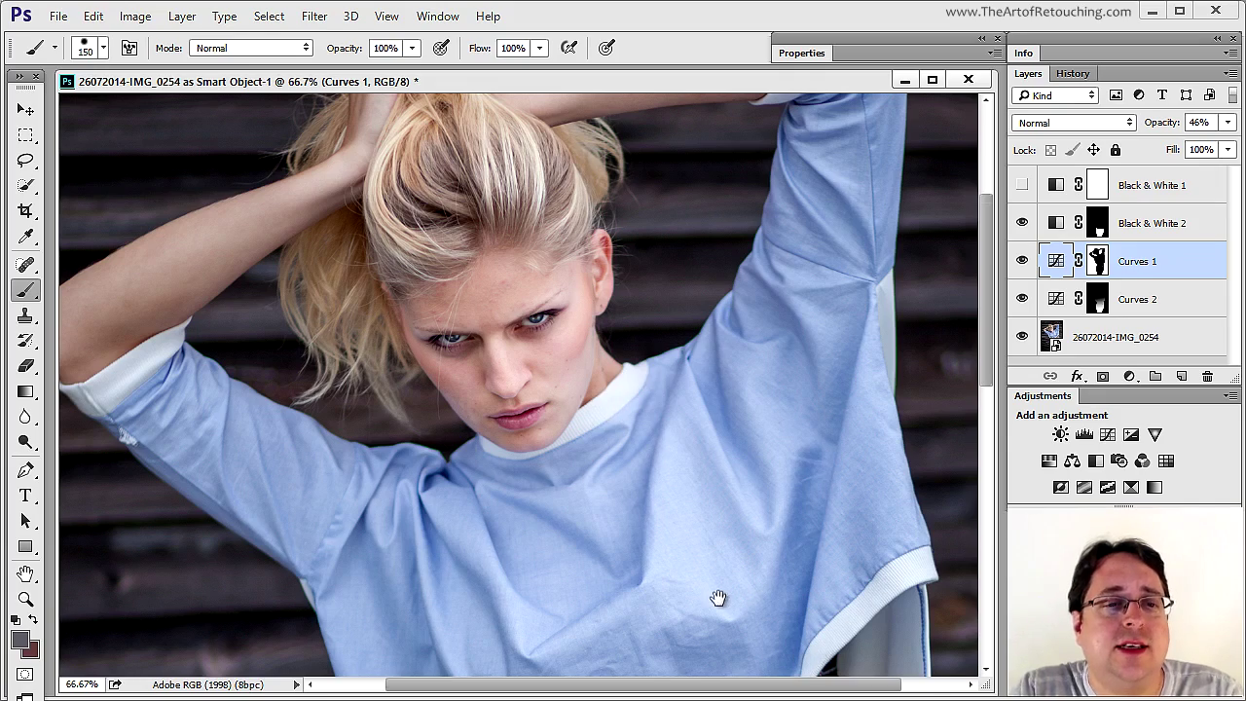
pyautogui.moveTo(718, 598); pyautogui.dragTo(649, 334)
pyautogui.scroll(-5, 598, 473)
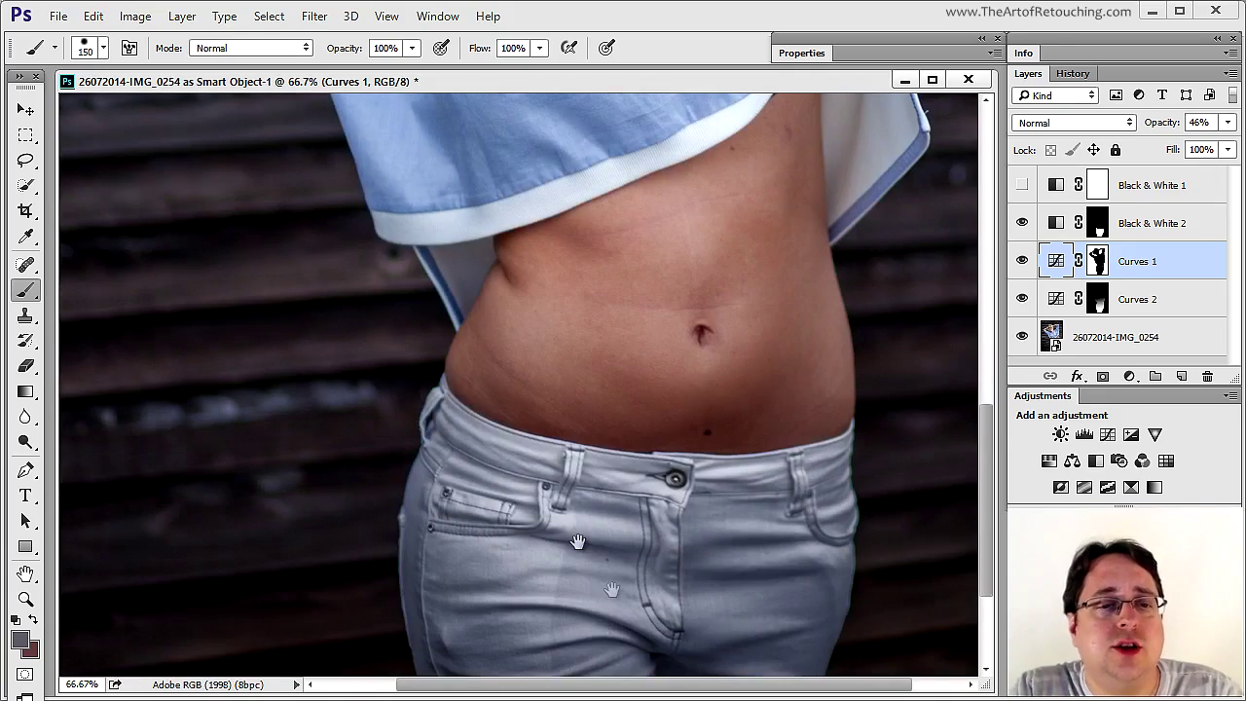
pyautogui.scroll(-3, 849, 487)
pyautogui.scroll(6, 793, 453)
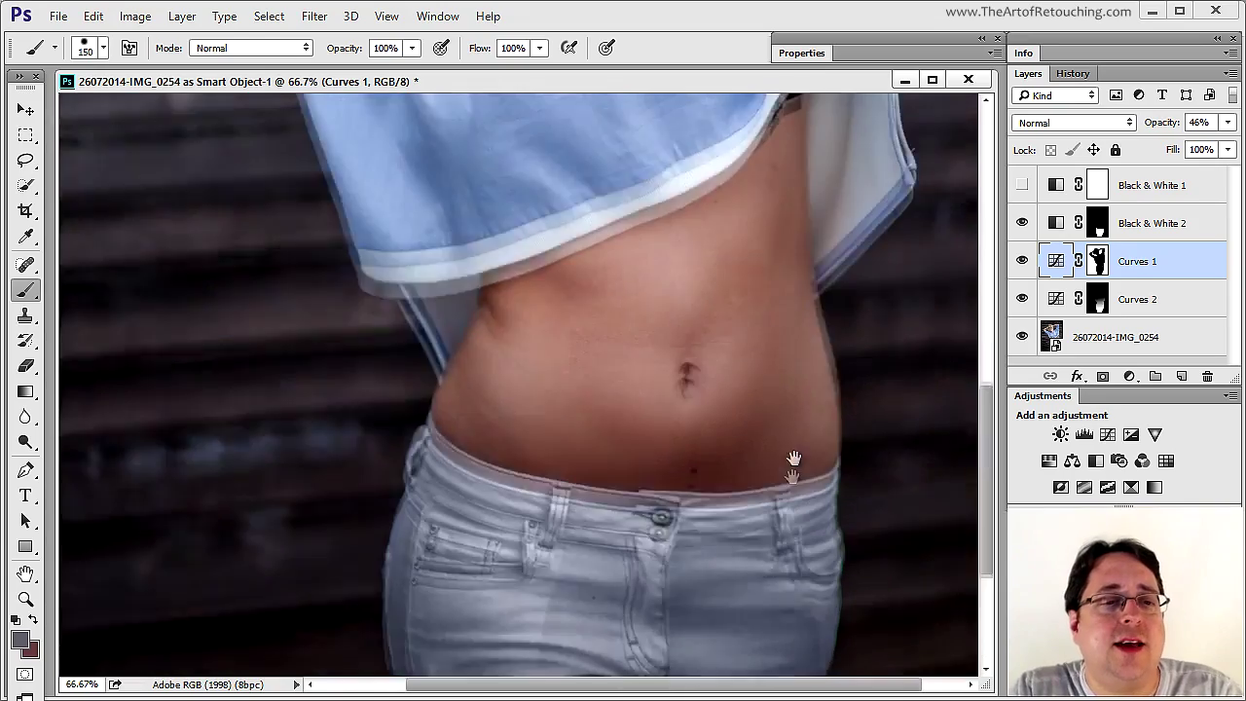
pyautogui.scroll(5, 787, 500)
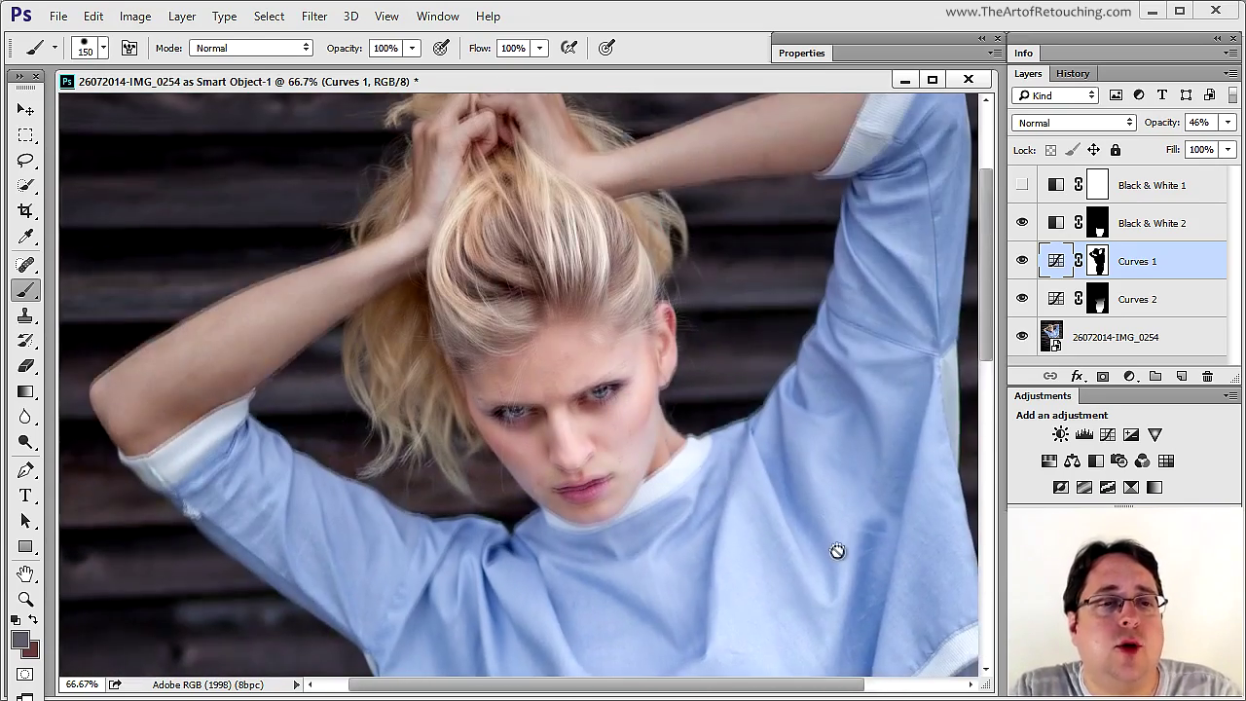
pyautogui.hotkey('ctrl', '0')
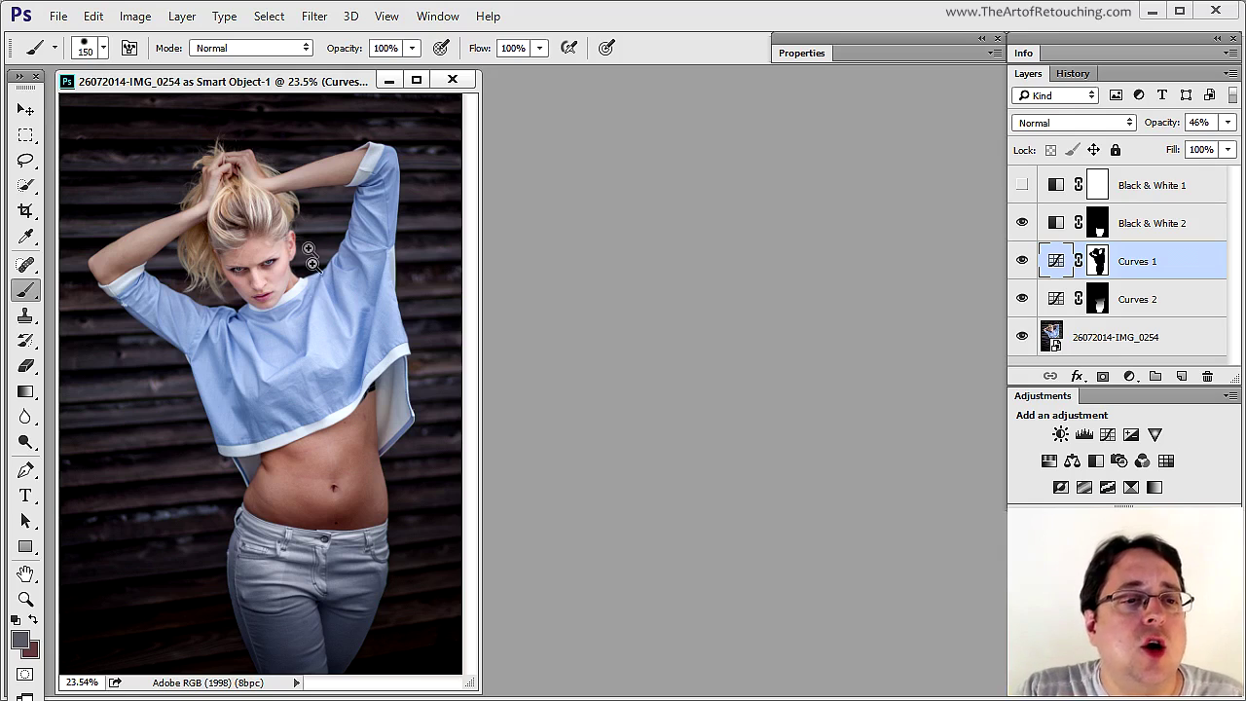
# Inspect the white shirt collar closely and open the 26072014-IMG_0254 smart object in Camera Raw.
pyautogui.moveTo(244, 281); pyautogui.dragTo(356, 409)
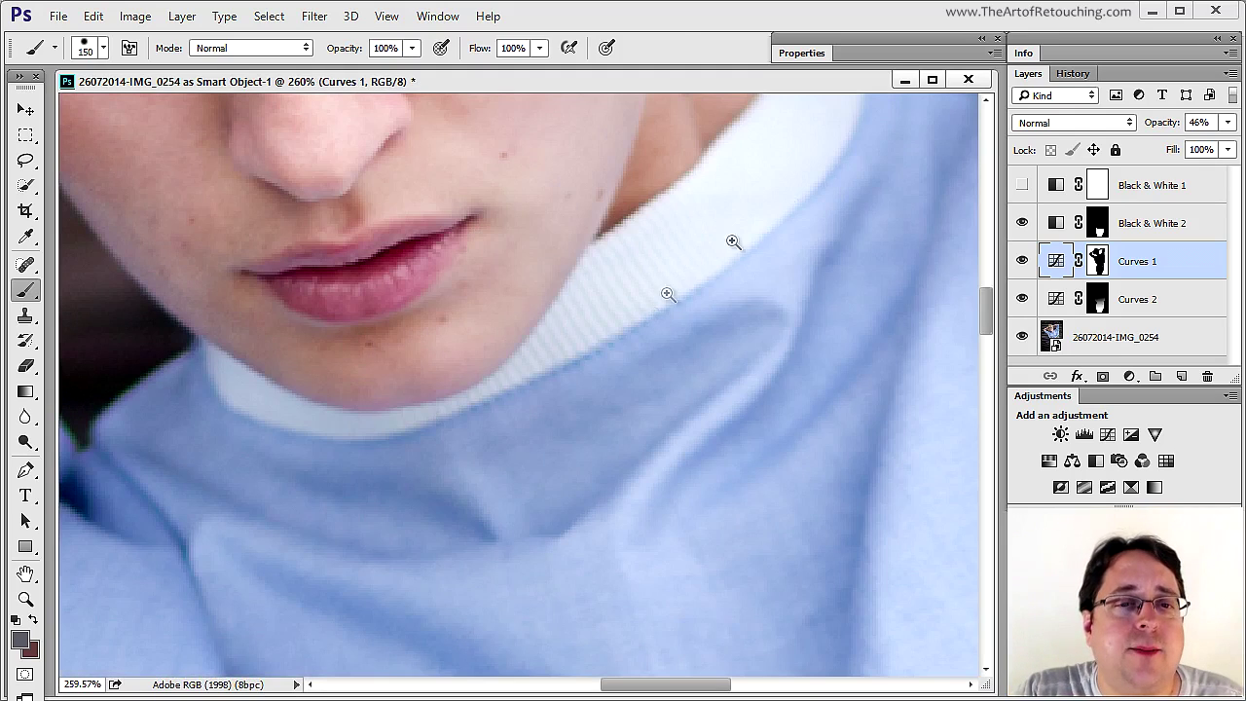
pyautogui.moveTo(830, 186); pyautogui.dragTo(706, 477)
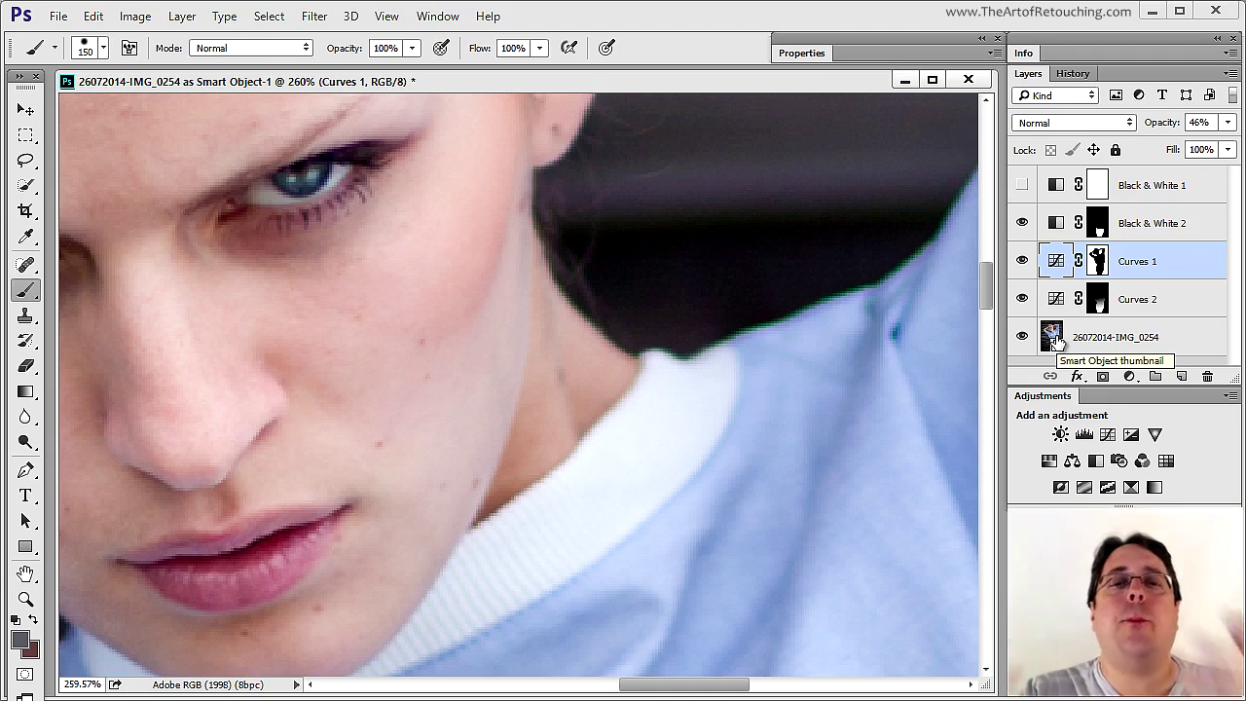
pyautogui.moveTo(888, 371); pyautogui.dragTo(1047, 343)
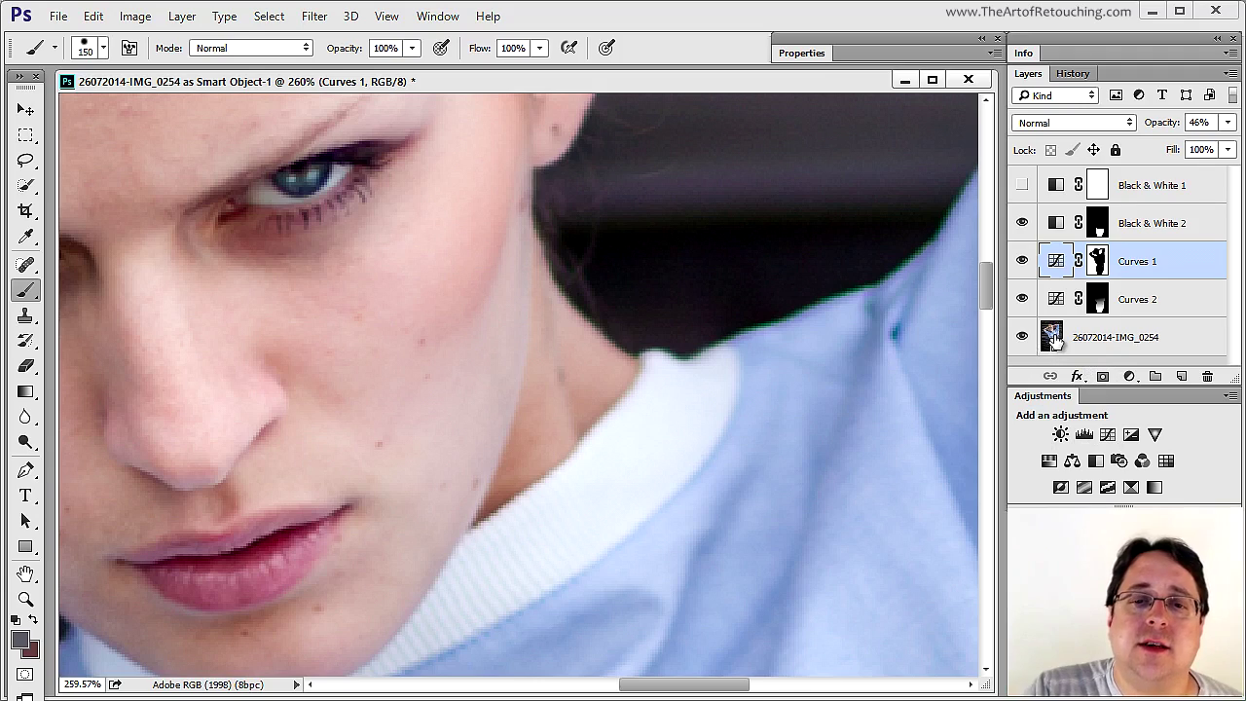
pyautogui.click(1053, 339)
pyautogui.doubleClick(1053, 339)
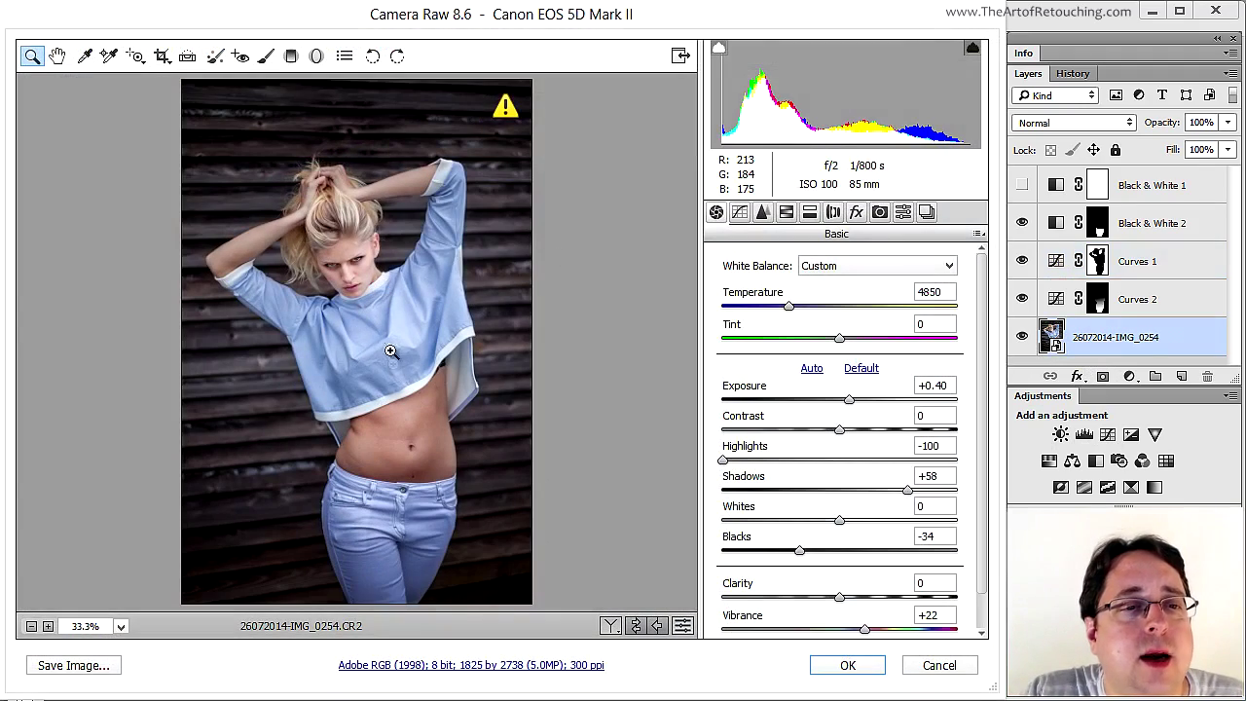
# Try an Adjustment Brush stroke with Highlights -100 and Shadows 0 over the white shirt collar, and delete that adjustment.
pyautogui.click(412, 308)
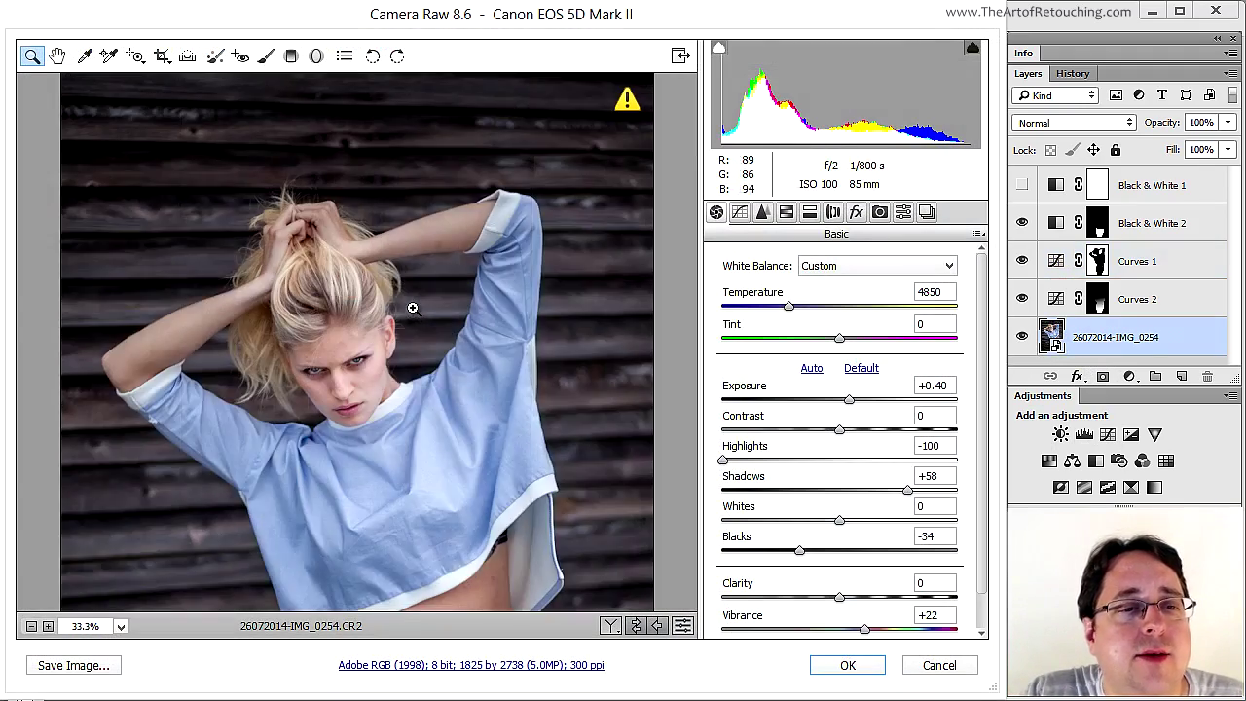
pyautogui.click(395, 420)
pyautogui.click(395, 422)
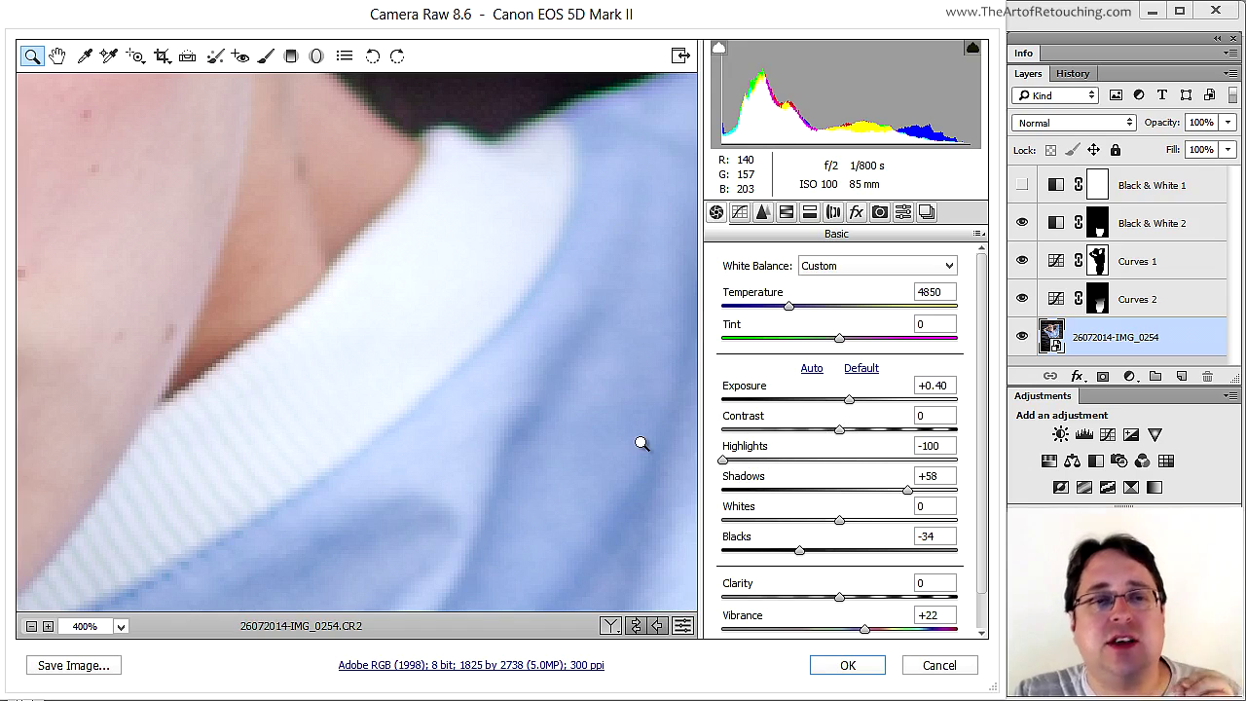
pyautogui.click(266, 56)
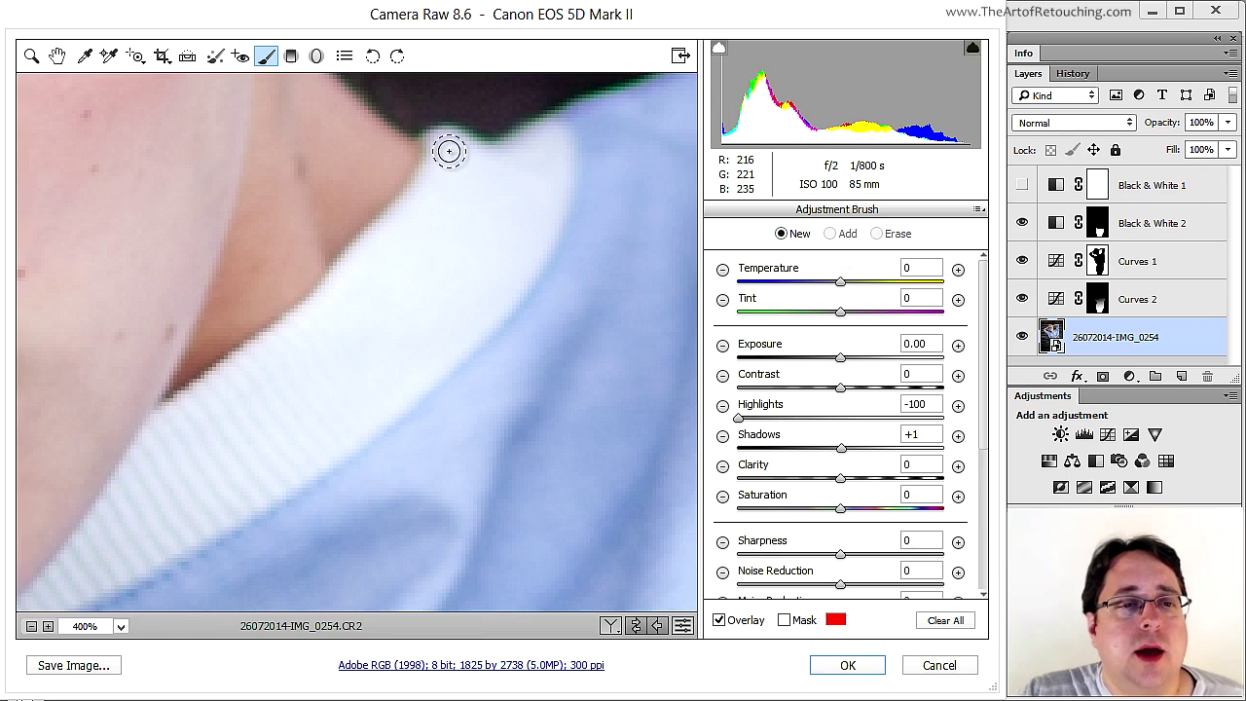
pyautogui.moveTo(448, 147)
pyautogui.mouseDown()
pyautogui.moveTo(498, 160)
pyautogui.moveTo(546, 135)
pyautogui.moveTo(559, 171)
pyautogui.moveTo(505, 294)
pyautogui.moveTo(357, 419)
pyautogui.mouseUp()
pyautogui.moveTo(356, 341)
pyautogui.mouseDown()
pyautogui.moveTo(343, 283)
pyautogui.moveTo(436, 177)
pyautogui.moveTo(382, 282)
pyautogui.moveTo(487, 178)
pyautogui.mouseUp()
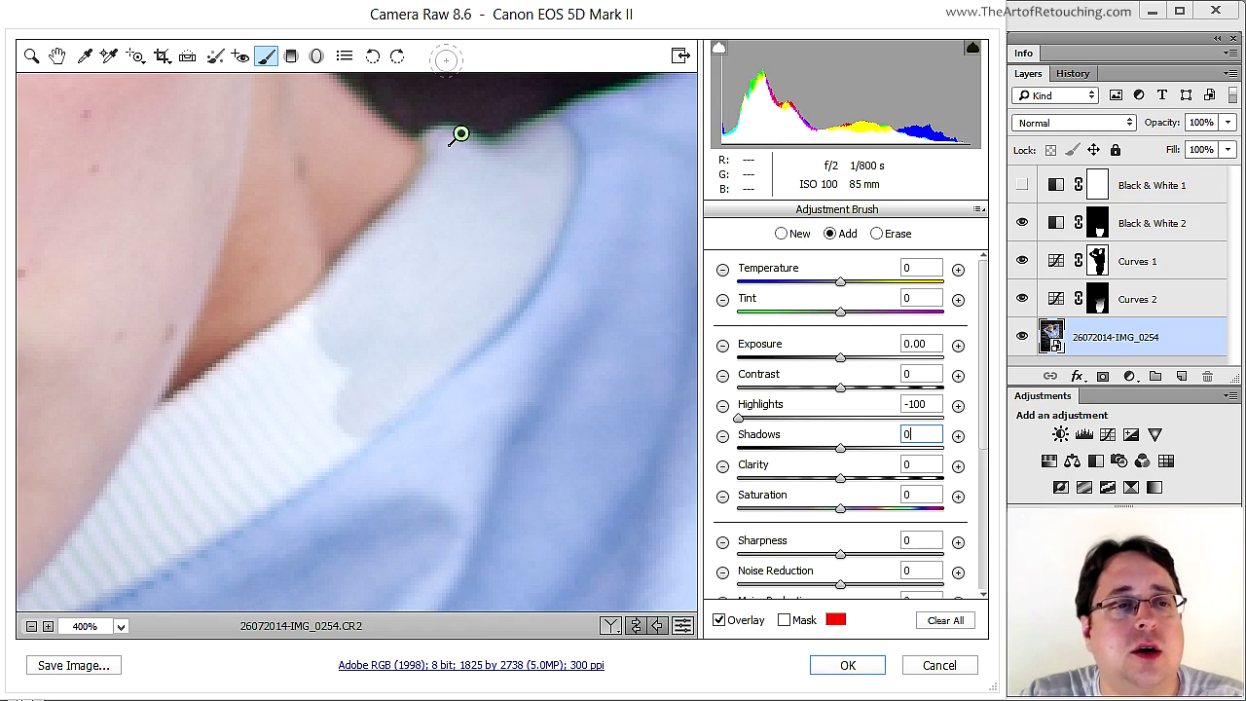
pyautogui.press('Delete')
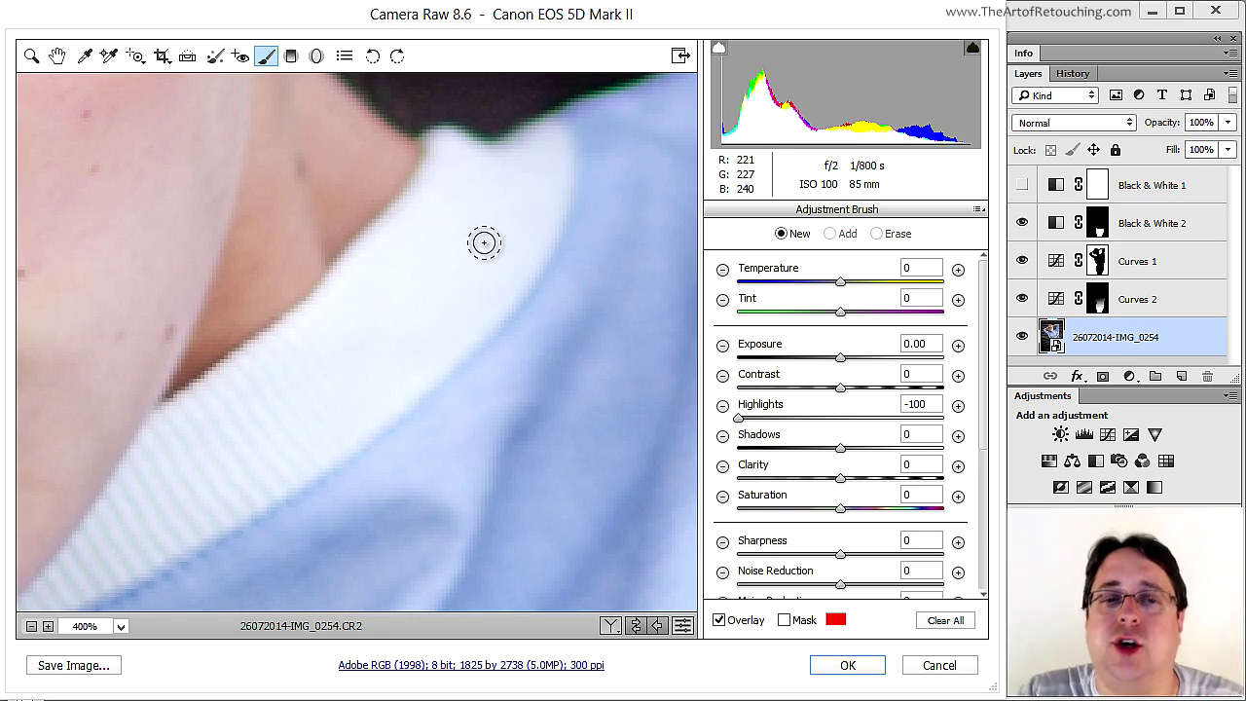
# Paint over the shirt's white bottom hem with an enlarged Adjustment Brush and set that adjustment's Highlights to -37.
pyautogui.press('space')
pyautogui.moveTo(514, 209); pyautogui.dragTo(267, 437)
pyautogui.moveTo(507, 298); pyautogui.dragTo(404, 403)
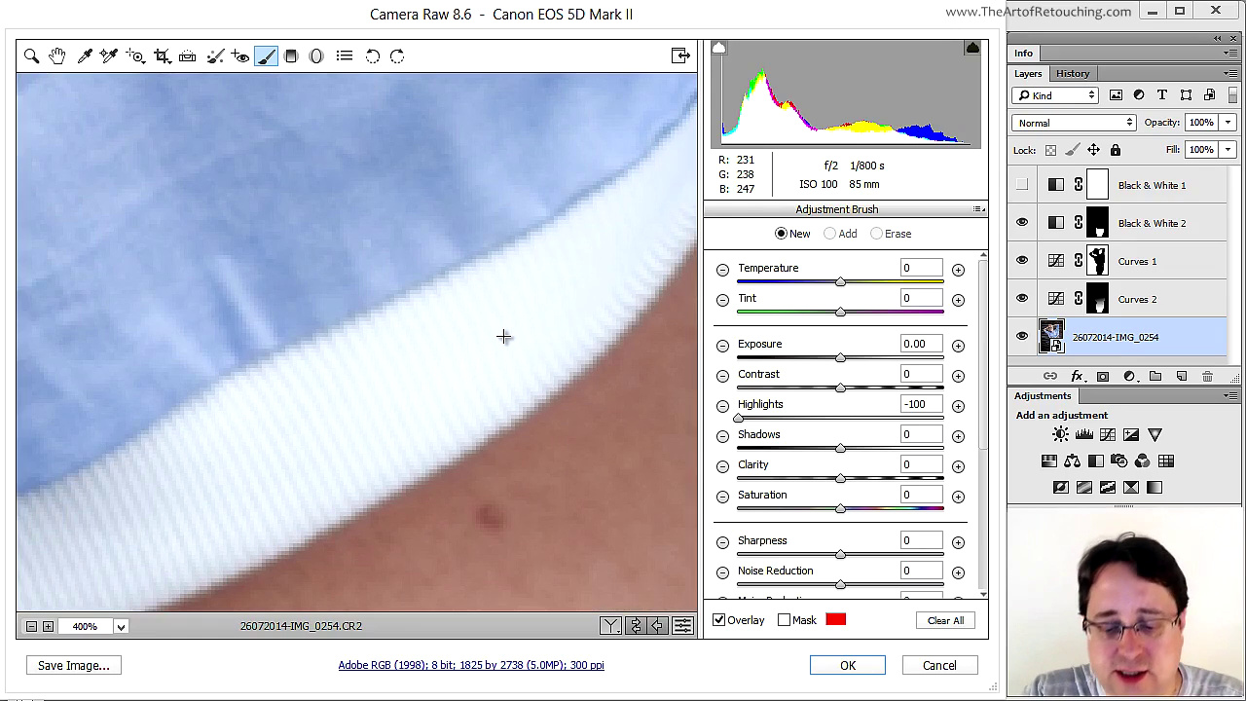
pyautogui.press(']')
pyautogui.press(']')
pyautogui.press(']')
pyautogui.press(']')
pyautogui.press(']')
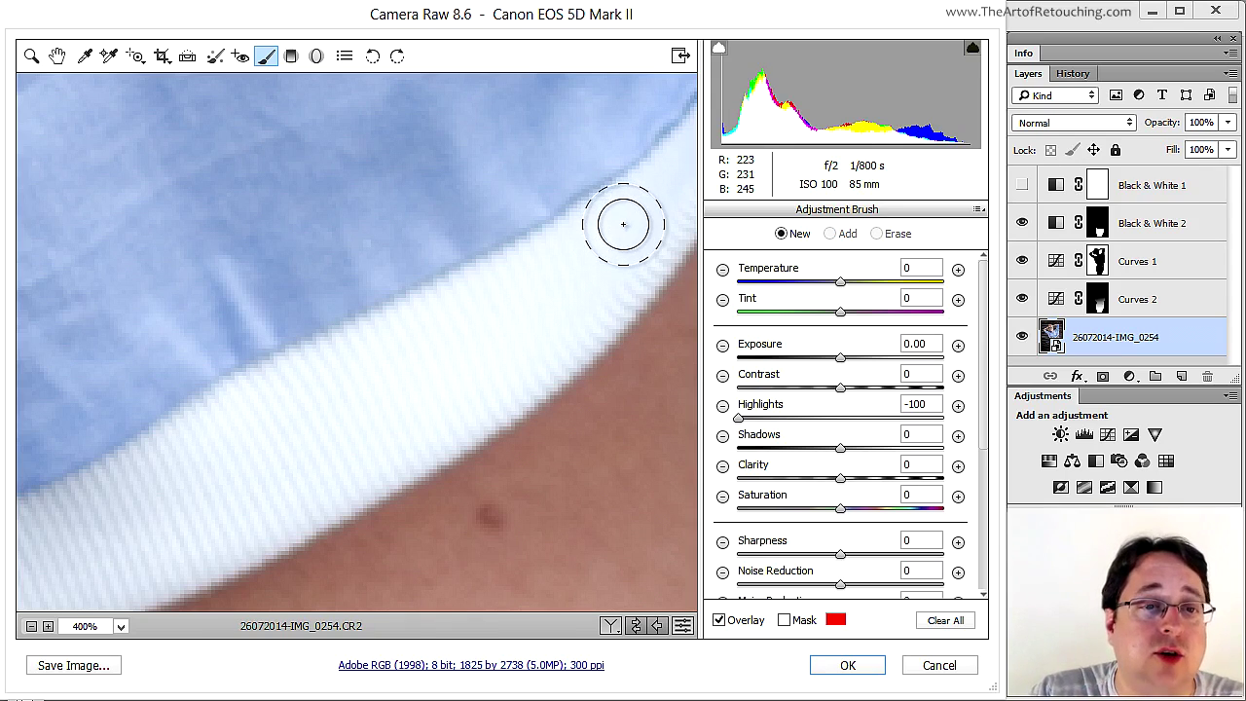
pyautogui.moveTo(634, 212)
pyautogui.mouseDown()
pyautogui.moveTo(534, 287)
pyautogui.moveTo(238, 424)
pyautogui.moveTo(172, 481)
pyautogui.moveTo(237, 522)
pyautogui.moveTo(438, 417)
pyautogui.moveTo(563, 336)
pyautogui.moveTo(677, 170)
pyautogui.mouseUp()
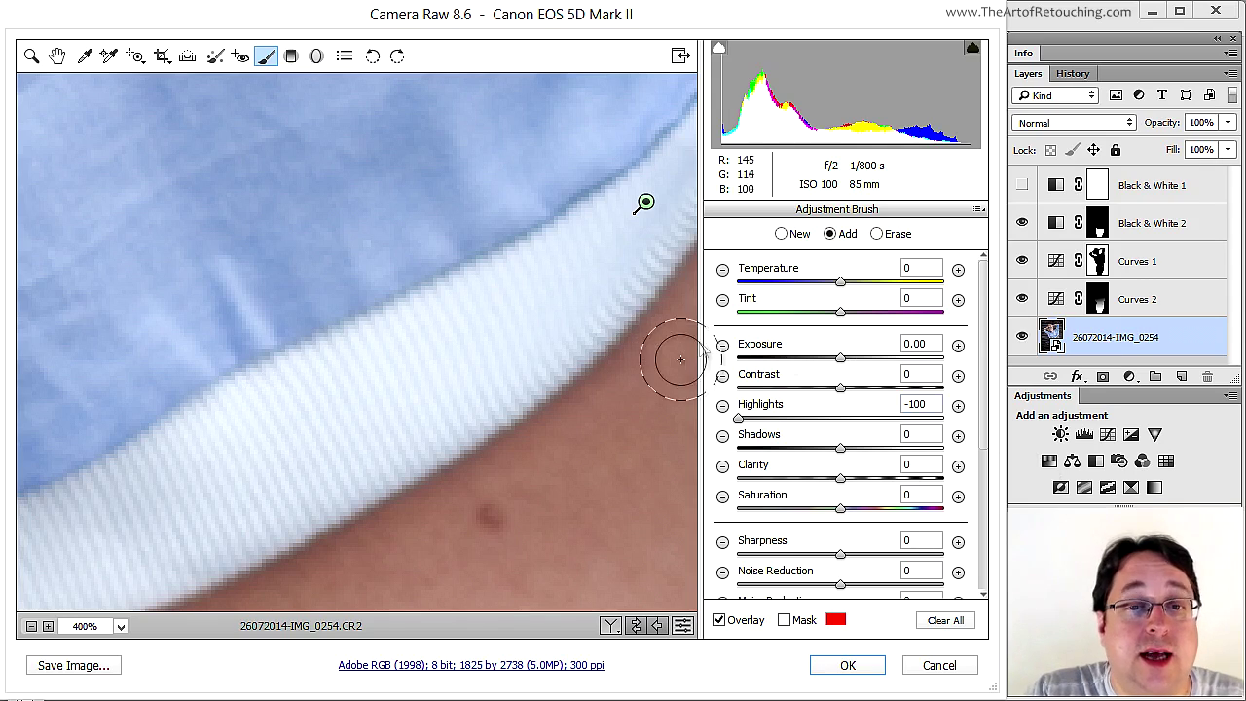
pyautogui.moveTo(738, 422); pyautogui.dragTo(824, 426)
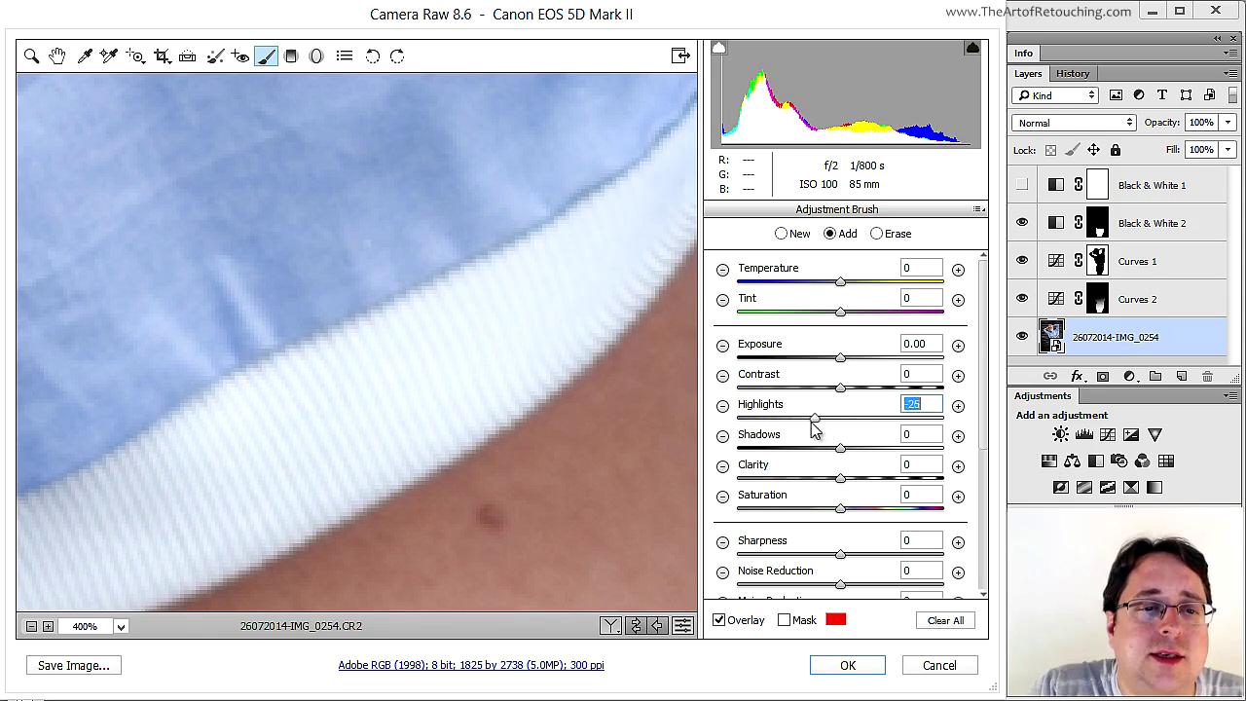
pyautogui.moveTo(804, 431); pyautogui.dragTo(801, 432)
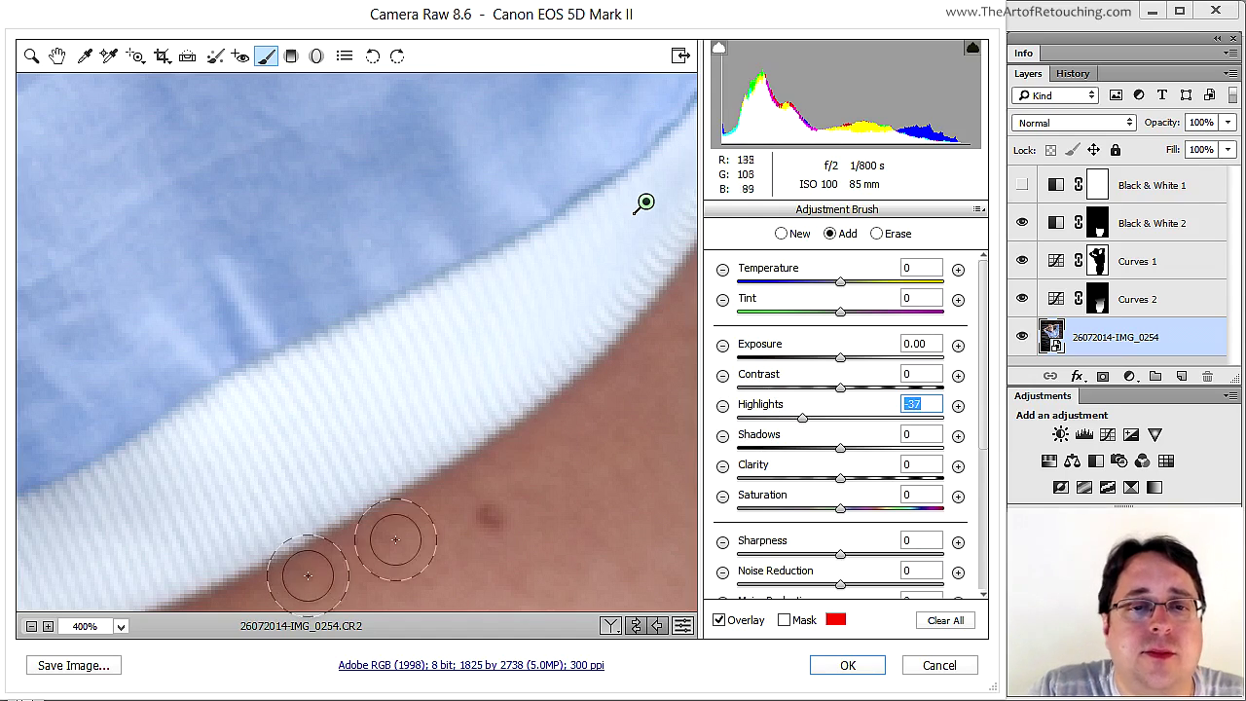
# Erase the brush adjustment's spill from the blue fabric and skin bordering the white hem, using a larger eraser.
pyautogui.click(878, 237)
pyautogui.press(']')
pyautogui.press(']')
pyautogui.press(']')
pyautogui.press(']')
pyautogui.press(']')
pyautogui.press(']')
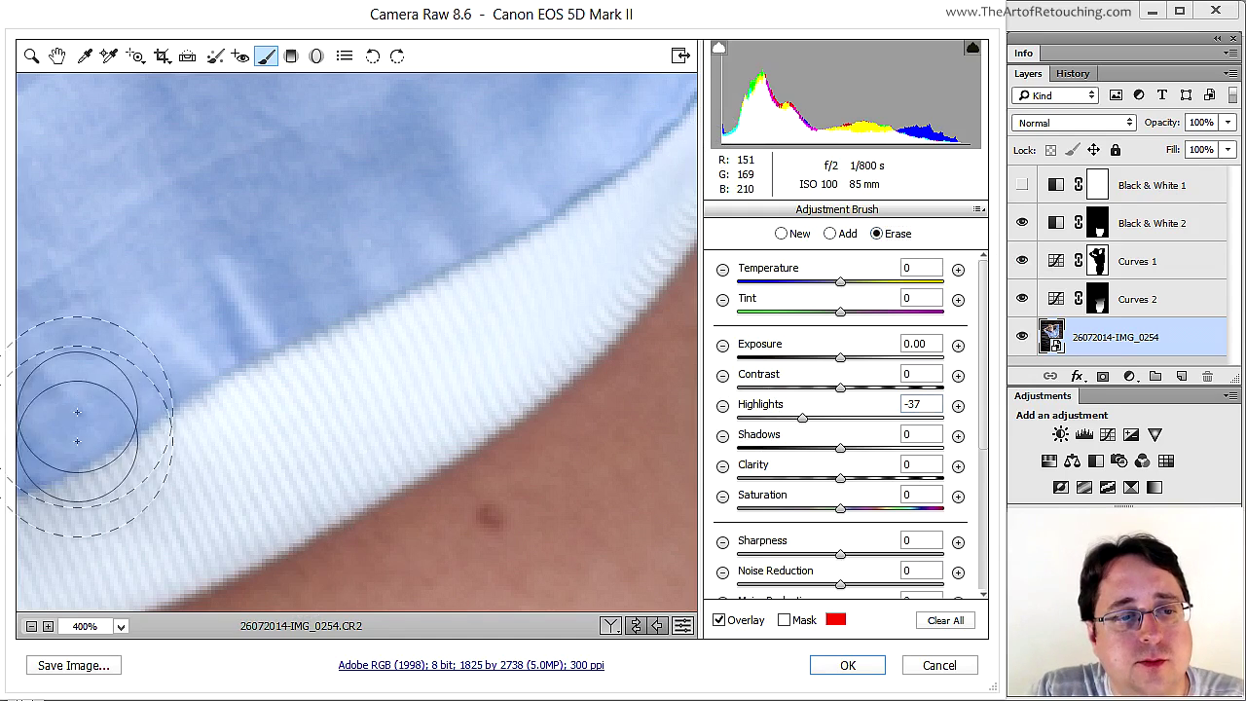
pyautogui.moveTo(587, 152)
pyautogui.mouseDown()
pyautogui.moveTo(668, 245)
pyautogui.moveTo(734, 362)
pyautogui.moveTo(682, 428)
pyautogui.mouseUp()
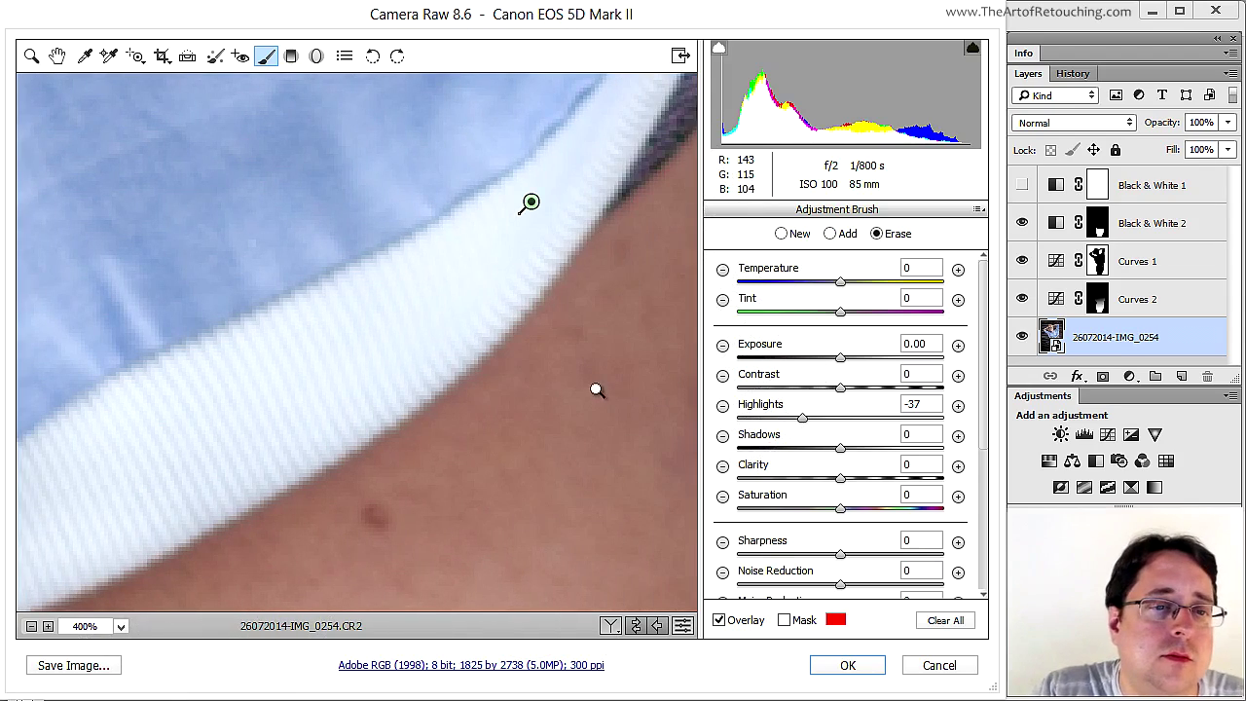
# Examine the white shirt hem, the face and collar, and the jeans at 100% in Camera Raw.
pyautogui.moveTo(388, 474); pyautogui.dragTo(532, 406)
pyautogui.hotkey('ctrl', '-')
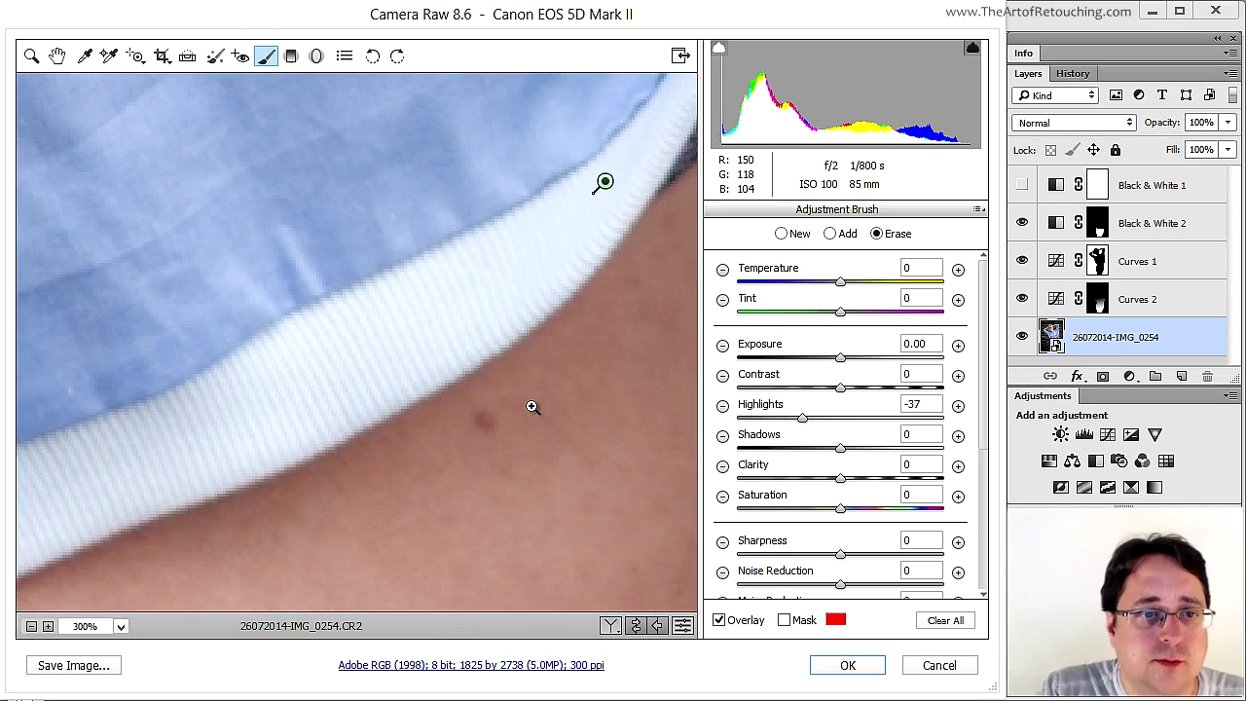
pyautogui.hotkey('ctrl', '-')
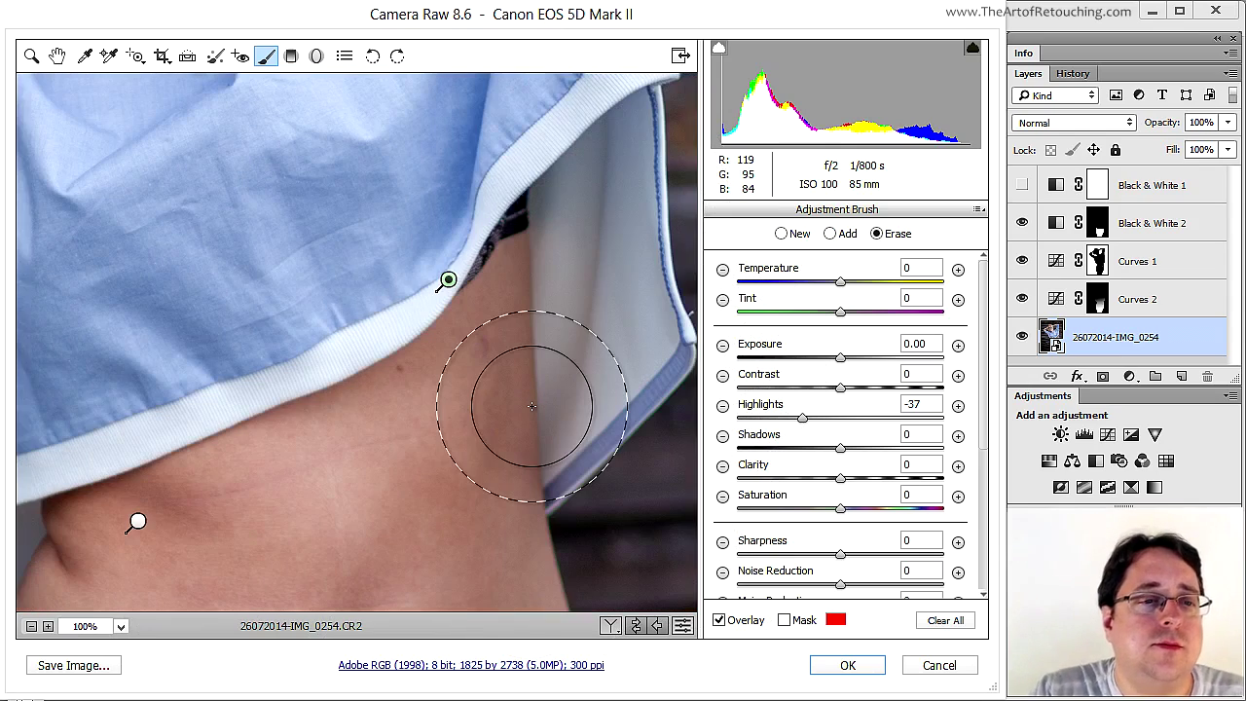
pyautogui.moveTo(147, 440)
pyautogui.mouseDown()
pyautogui.moveTo(269, 429)
pyautogui.moveTo(441, 450)
pyautogui.moveTo(106, 378)
pyautogui.mouseUp()
pyautogui.moveTo(212, 232); pyautogui.dragTo(270, 504)
pyautogui.moveTo(365, 313)
pyautogui.mouseDown()
pyautogui.moveTo(301, 340)
pyautogui.moveTo(437, 409)
pyautogui.mouseUp()
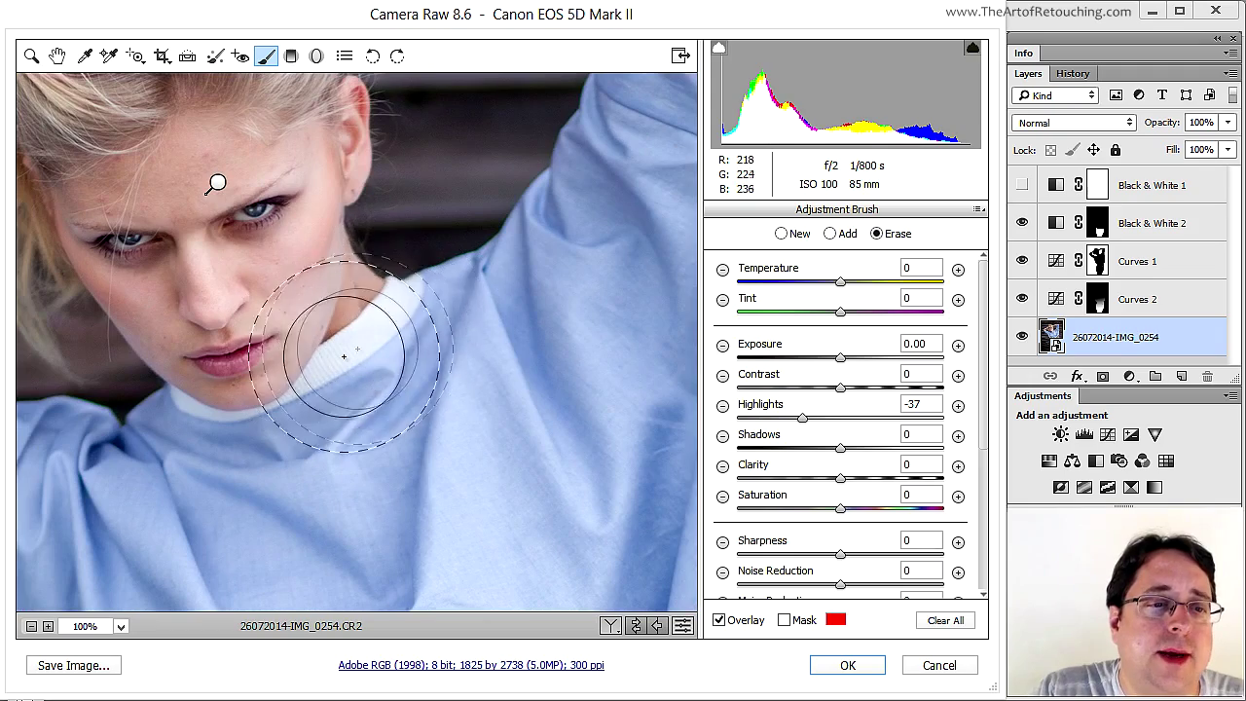
pyautogui.moveTo(412, 493)
pyautogui.mouseDown()
pyautogui.moveTo(510, 244)
pyautogui.moveTo(663, 445)
pyautogui.moveTo(445, 189)
pyautogui.moveTo(454, 360)
pyautogui.moveTo(360, 329)
pyautogui.mouseUp()
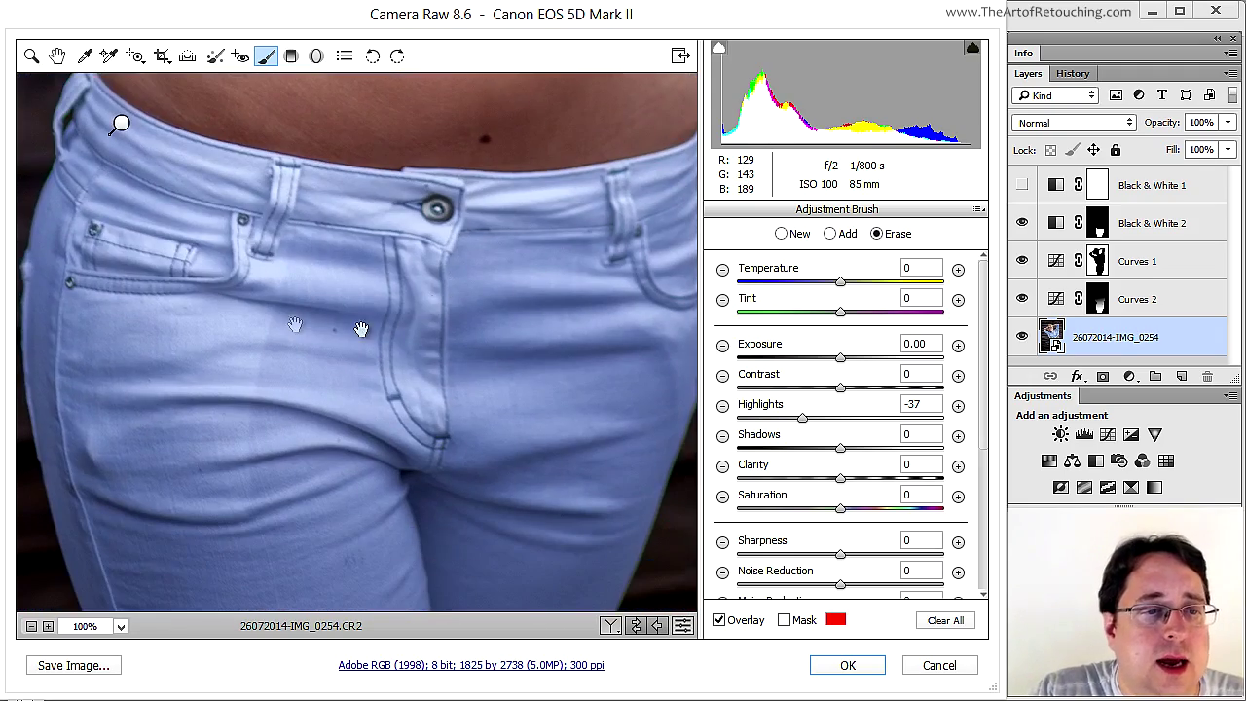
pyautogui.moveTo(295, 465); pyautogui.dragTo(301, 337)
pyautogui.moveTo(322, 487); pyautogui.dragTo(390, 604)
# Apply the Camera Raw adjustments to the 26072014-IMG_0254 smart object layer.
pyautogui.hotkey('ctrl', '0')
pyautogui.click(848, 667)
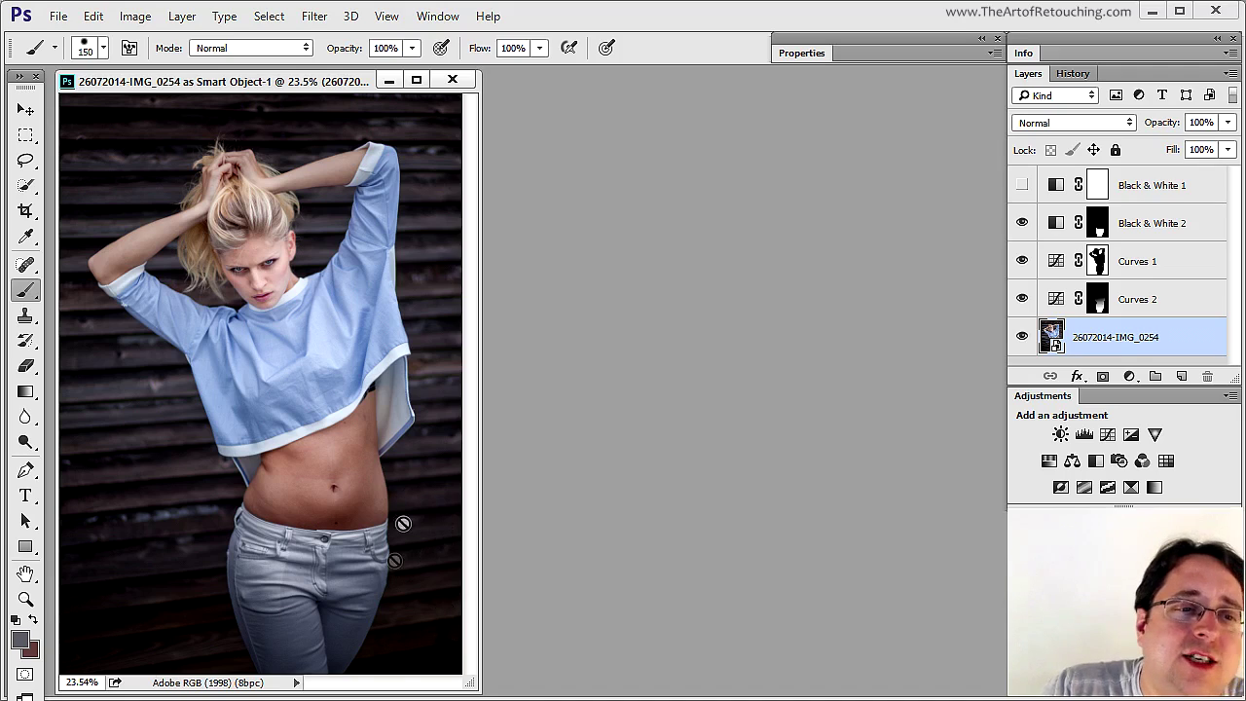
# Shape the Curves 2 curve with points at input 201, output 163 and input 57, output 35, and preview it under Black & White 1.
pyautogui.click(1141, 259)
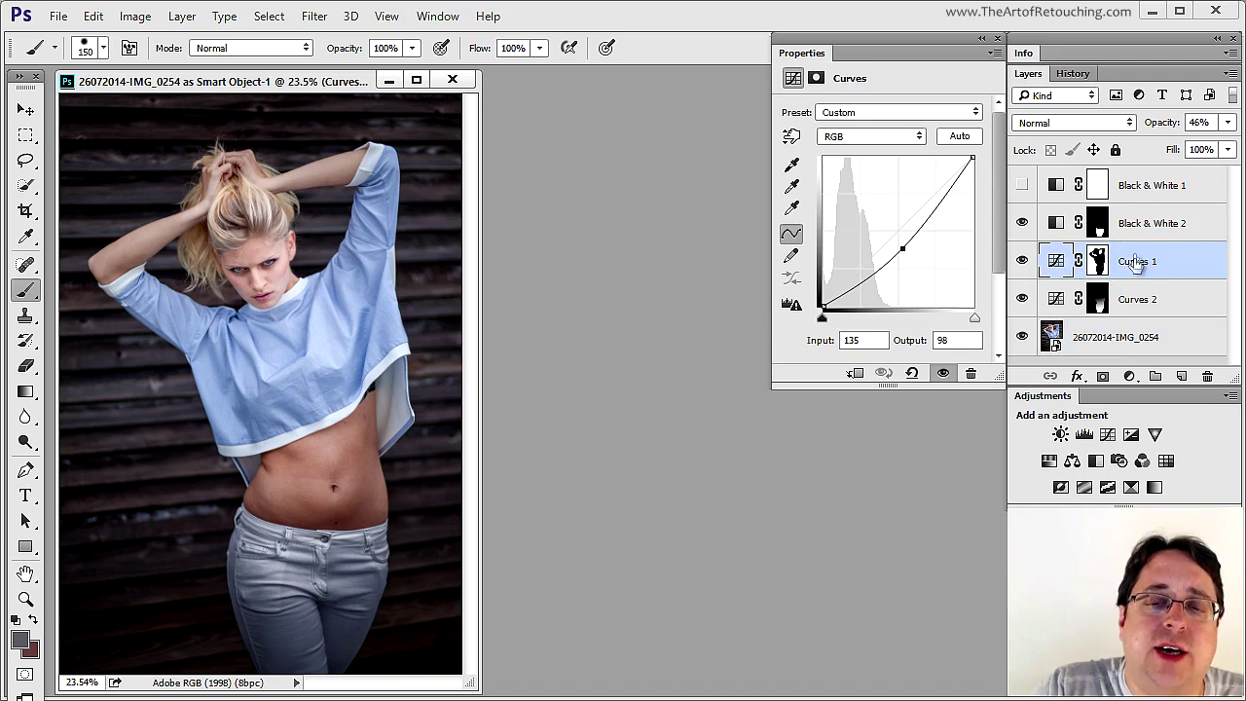
pyautogui.click(1132, 304)
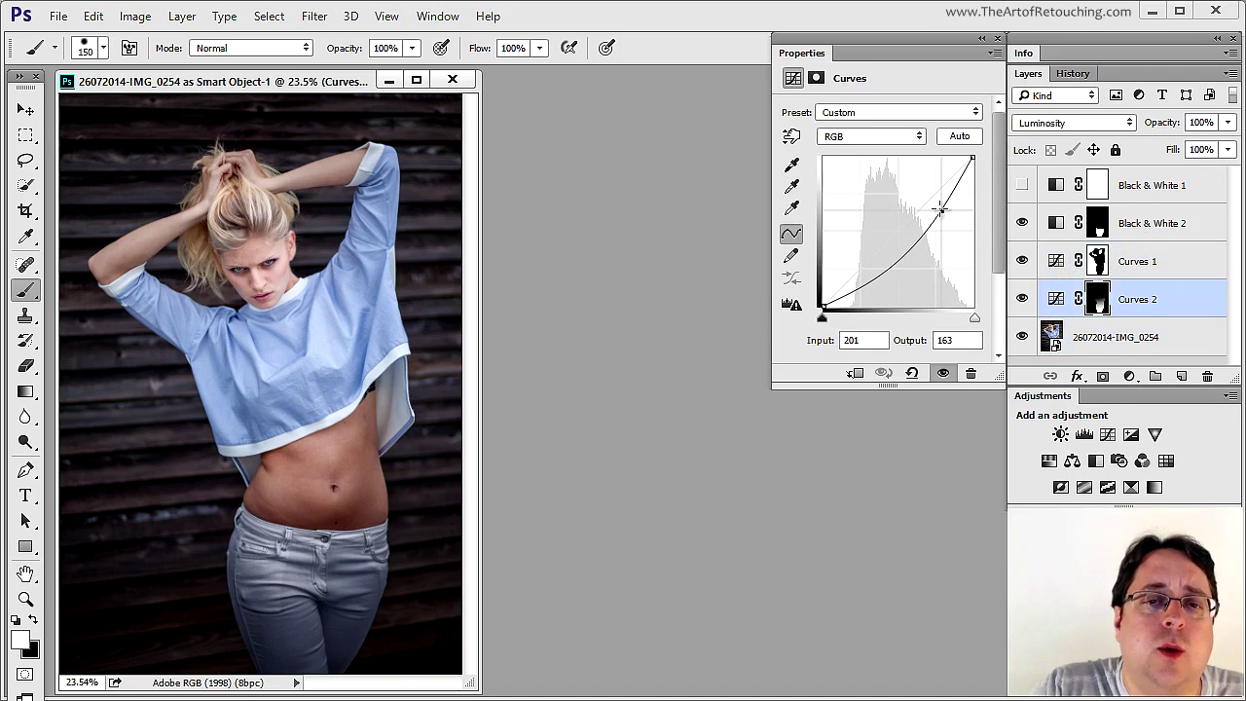
pyautogui.click(867, 274)
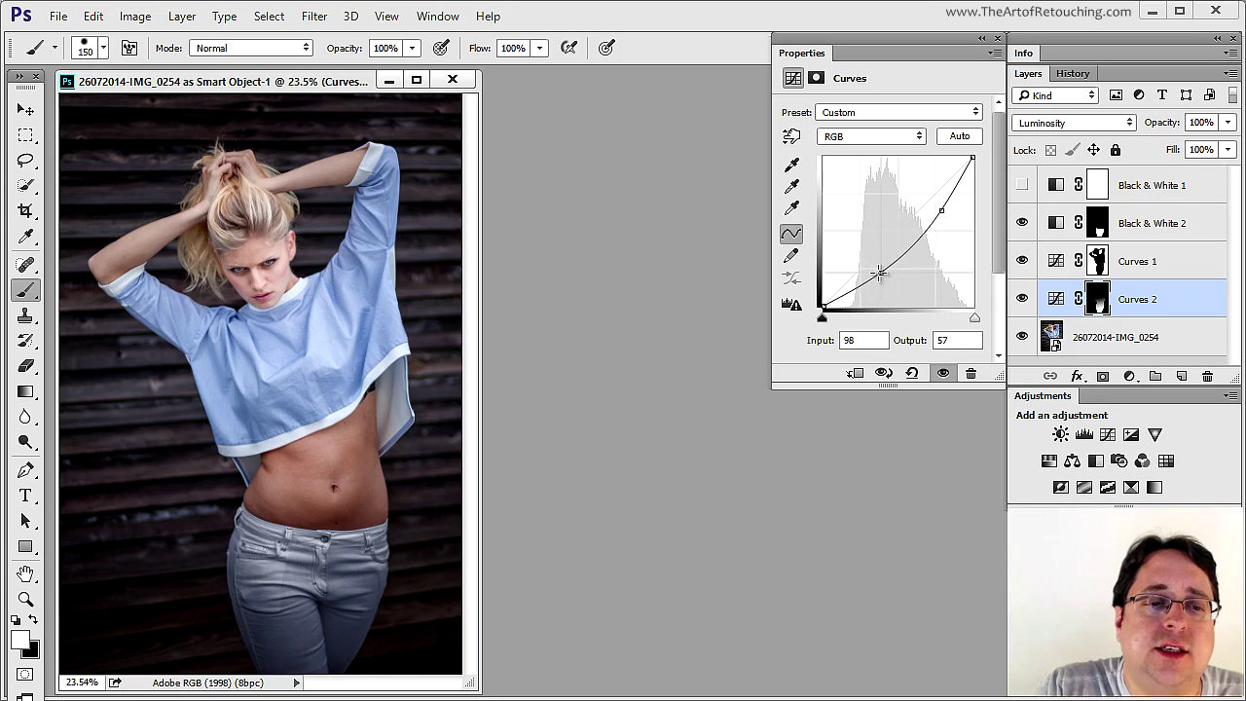
pyautogui.moveTo(868, 275); pyautogui.dragTo(853, 289)
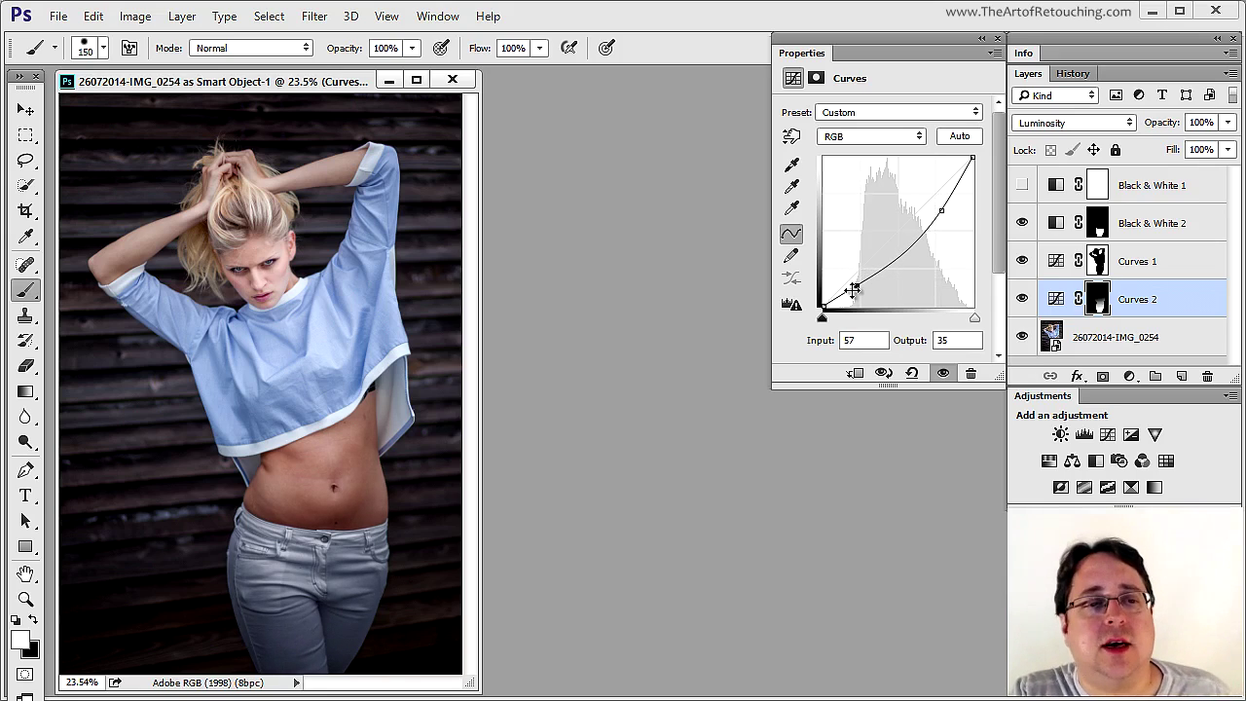
pyautogui.click(1022, 187)
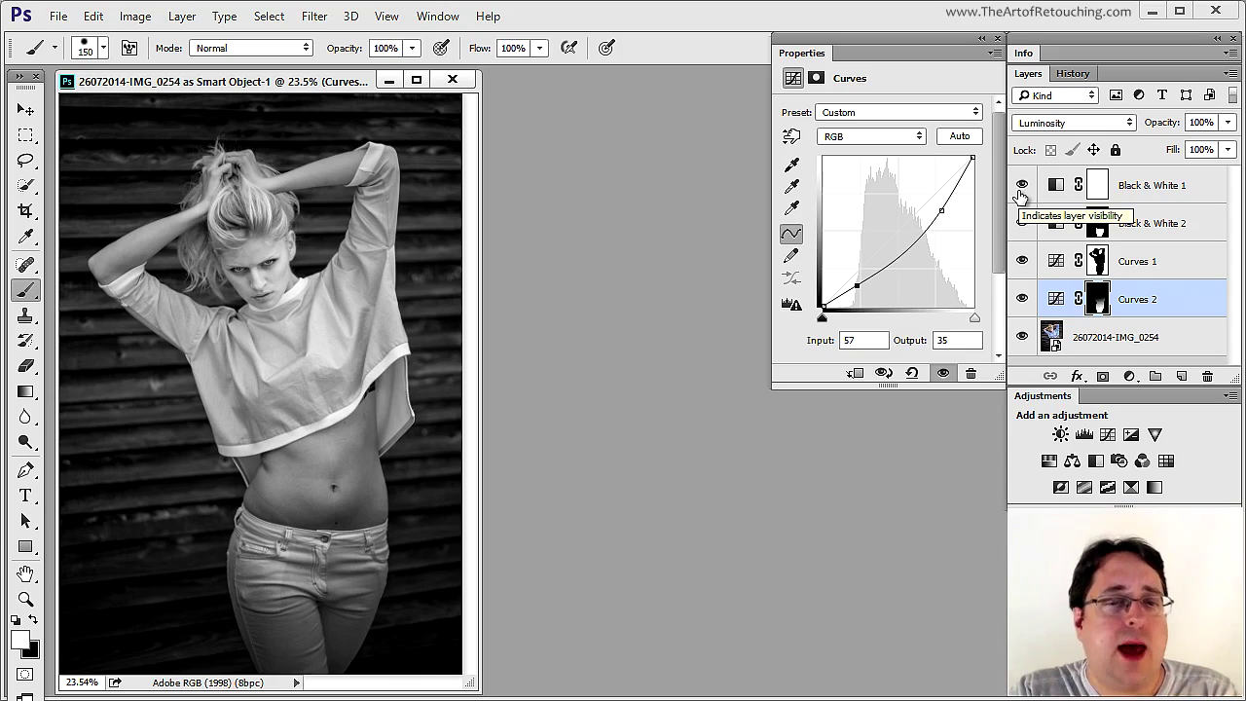
pyautogui.click(1021, 187)
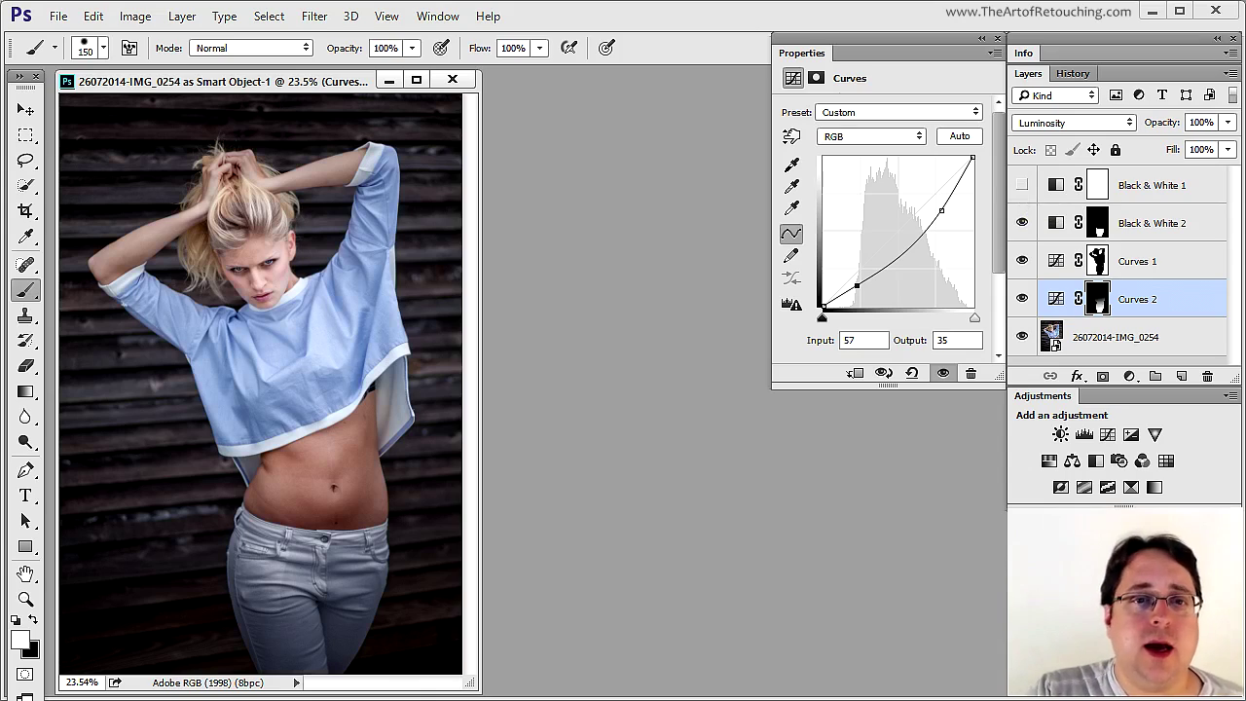
# Collapse the curve properties and move the image window aside to make room for a second photo.
pyautogui.doubleClick(808, 57)
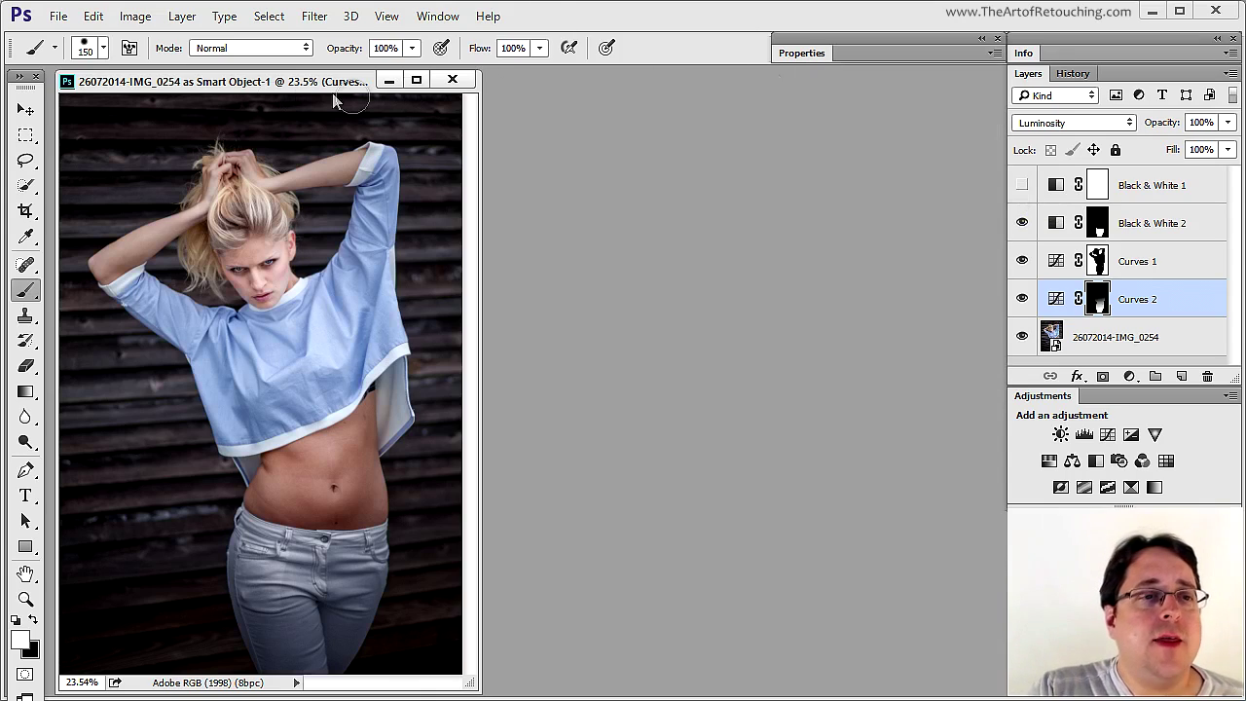
pyautogui.moveTo(215, 86); pyautogui.dragTo(631, 88)
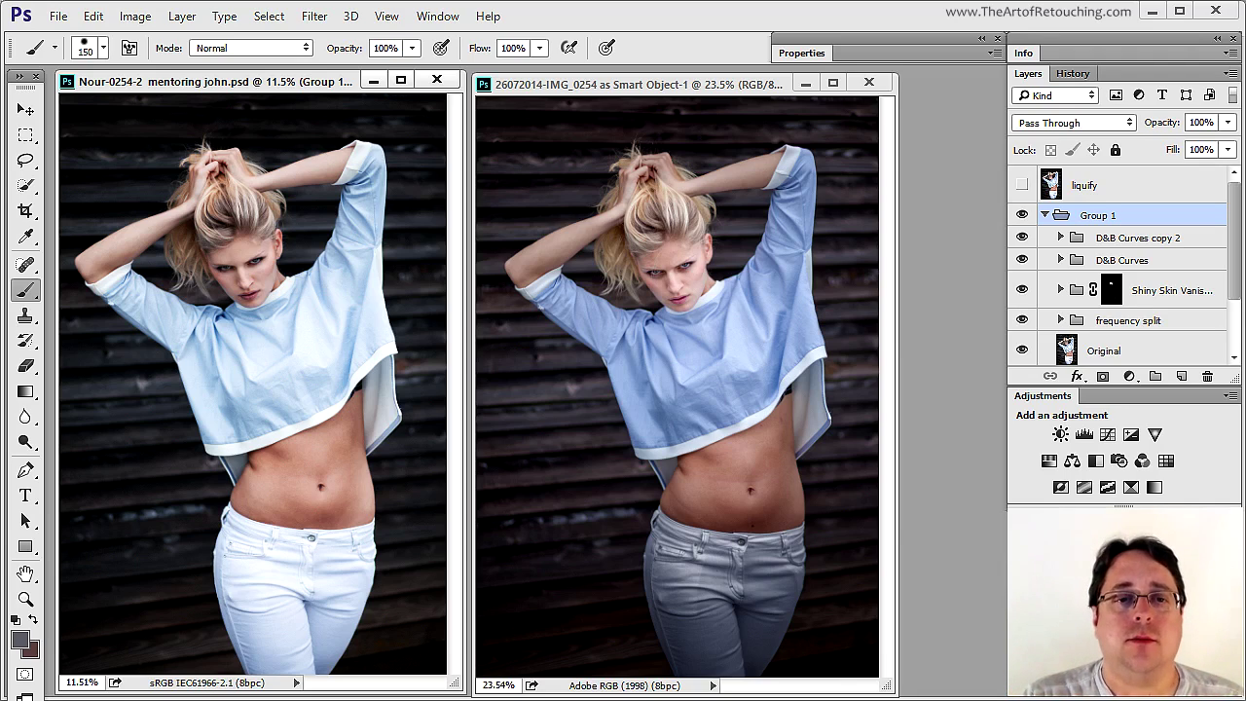
# Compare the face retouching at 100% in the other photo document with Group 1 hidden and shown.
pyautogui.keyDown('ctrl'); pyautogui.click(210, 270); pyautogui.keyUp('ctrl')
pyautogui.keyDown('ctrl'); pyautogui.click(388, 384); pyautogui.keyUp('ctrl')
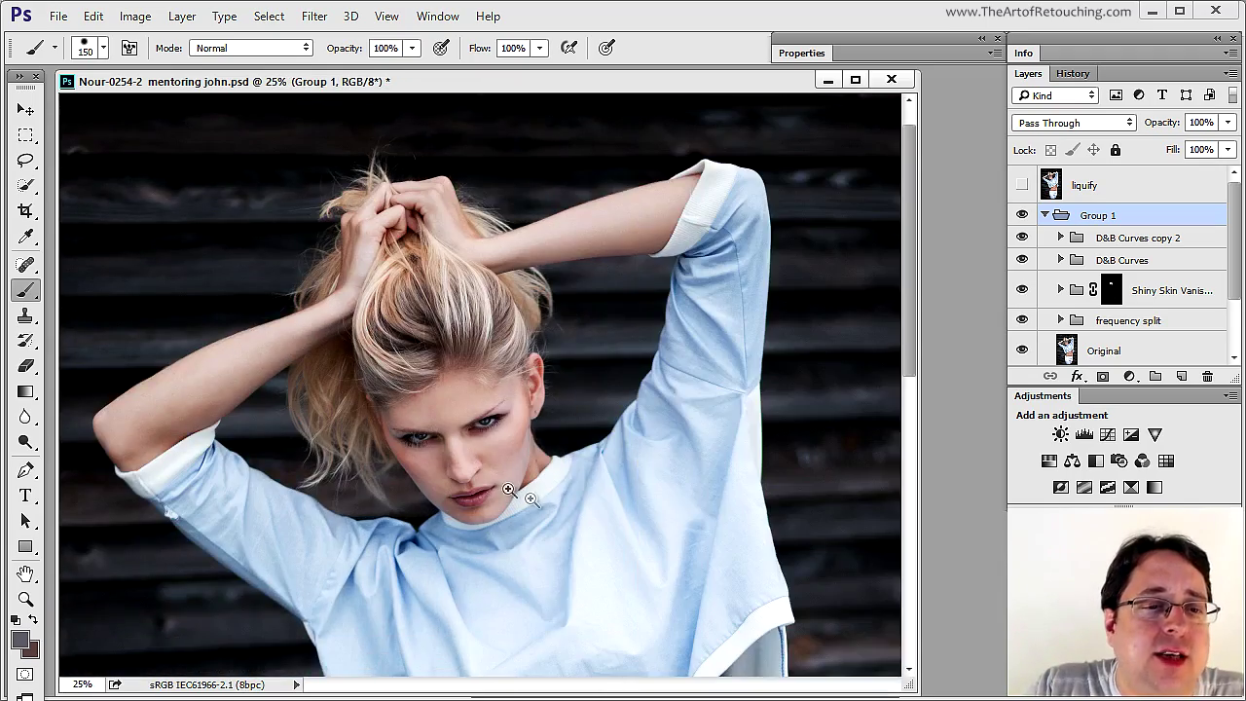
pyautogui.keyDown('ctrl'); pyautogui.click(425, 362); pyautogui.keyUp('ctrl')
pyautogui.keyDown('ctrl'); pyautogui.click(514, 370); pyautogui.keyUp('ctrl')
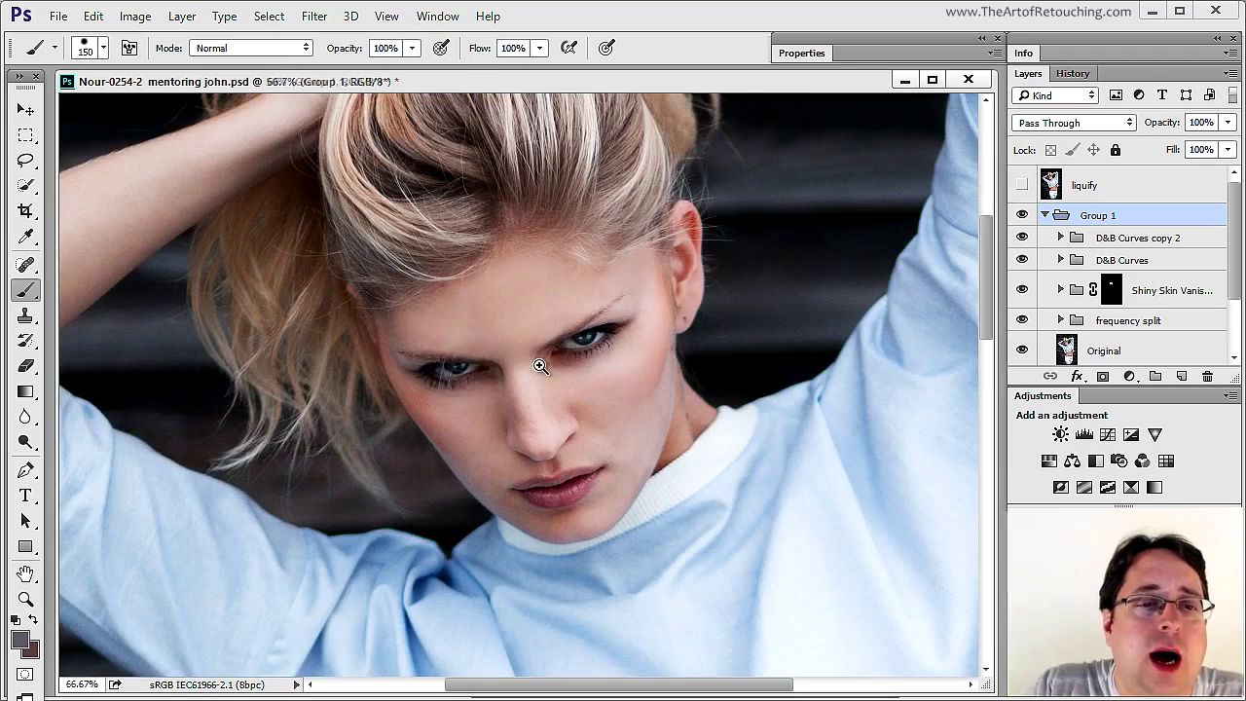
pyautogui.keyDown('ctrl'); pyautogui.click(545, 368); pyautogui.keyUp('ctrl')
pyautogui.keyDown('ctrl'); pyautogui.click(582, 357); pyautogui.keyUp('ctrl')
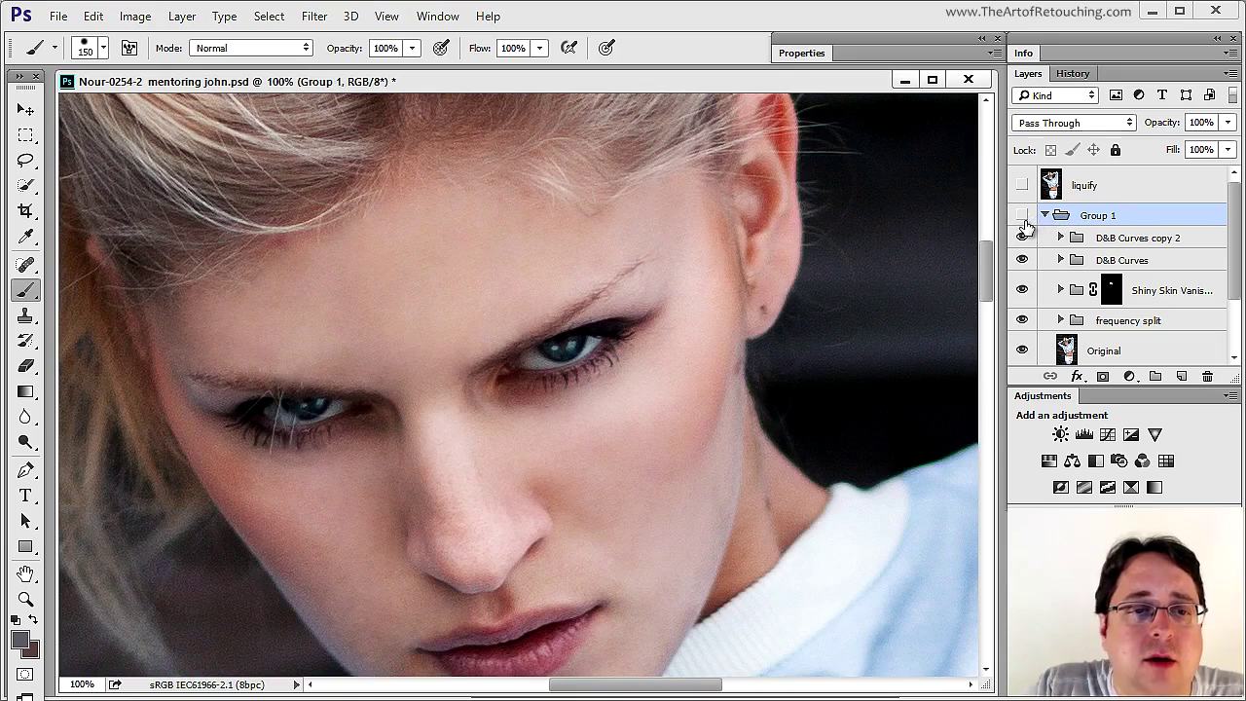
pyautogui.click(1024, 218)
pyautogui.click(1024, 220)
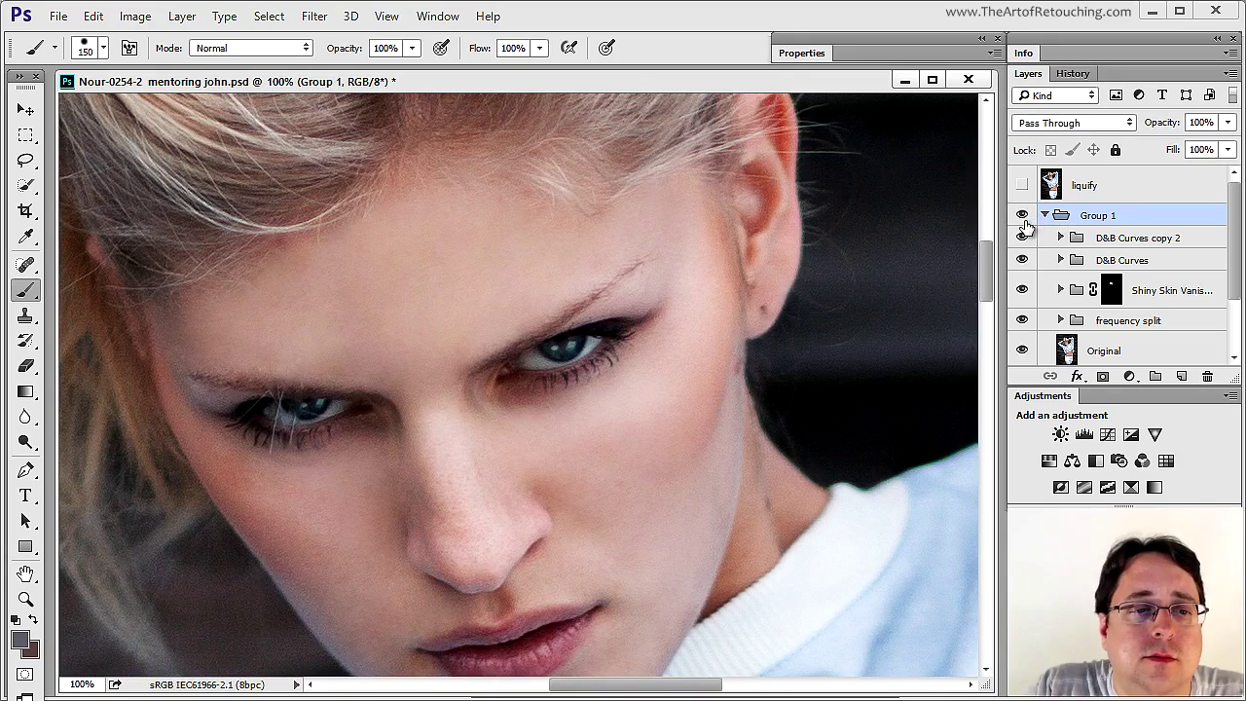
pyautogui.click(1023, 218)
pyautogui.click(1024, 218)
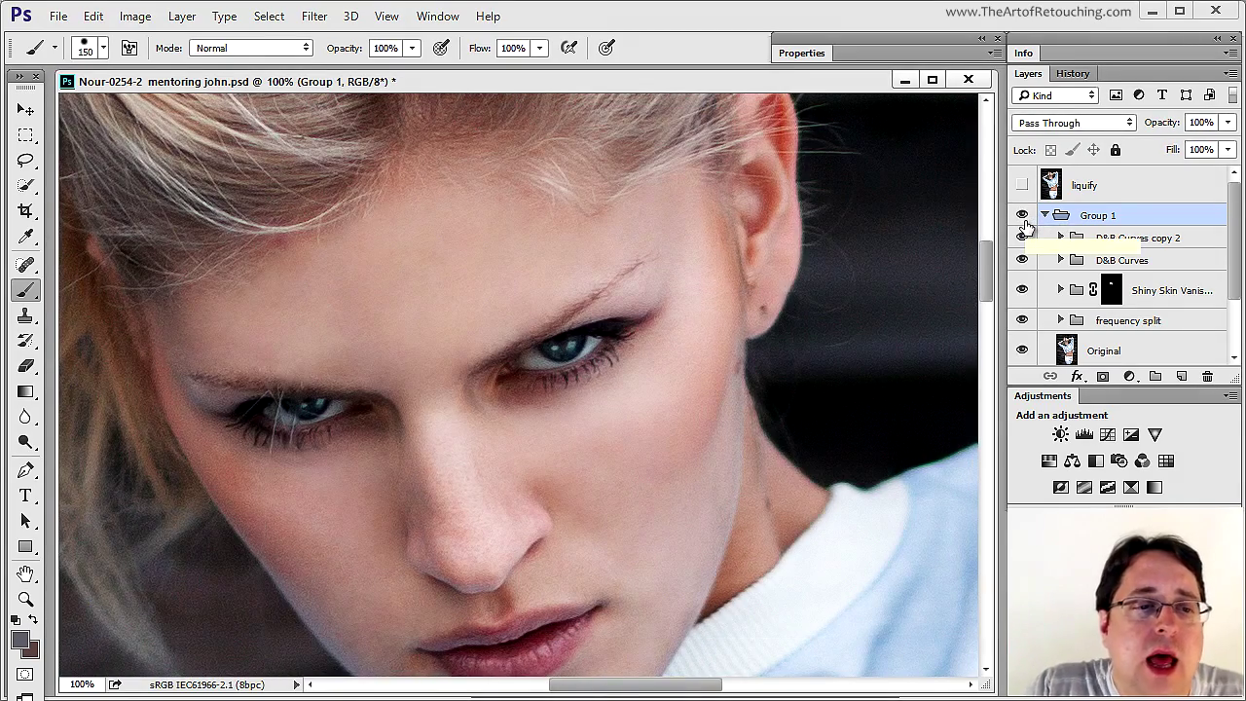
pyautogui.scroll(-1, 368, 360)
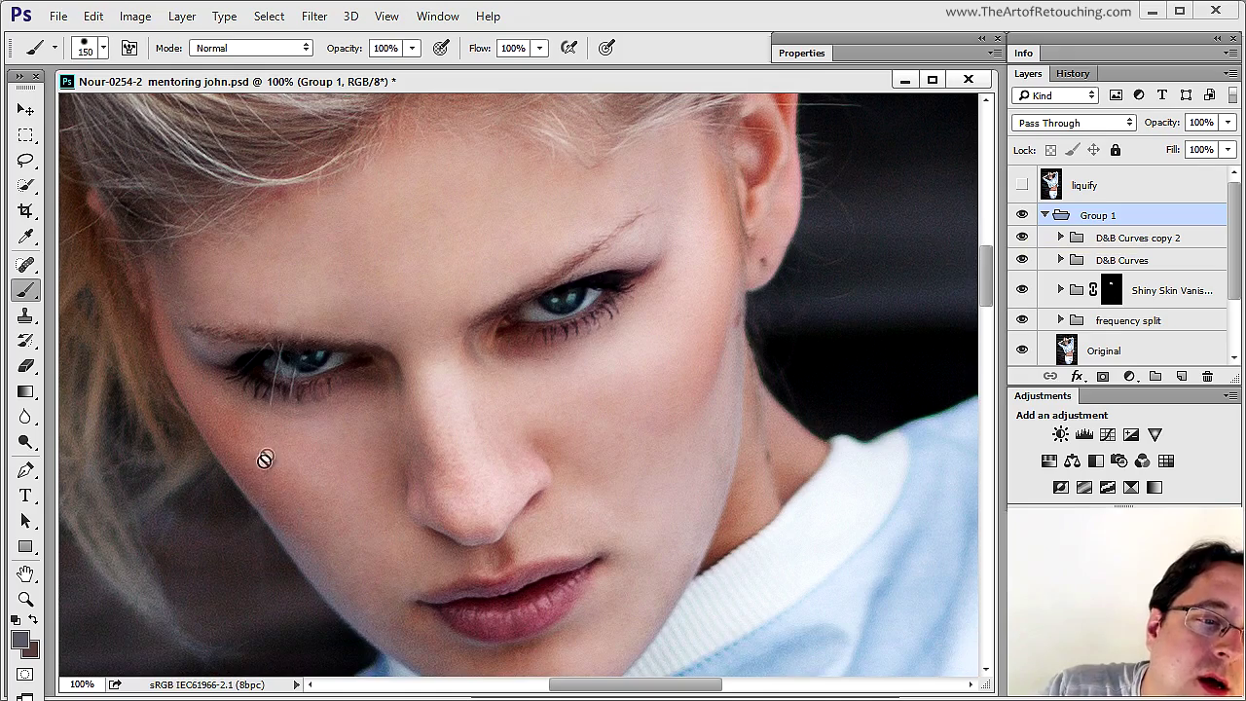
pyautogui.click(1022, 216)
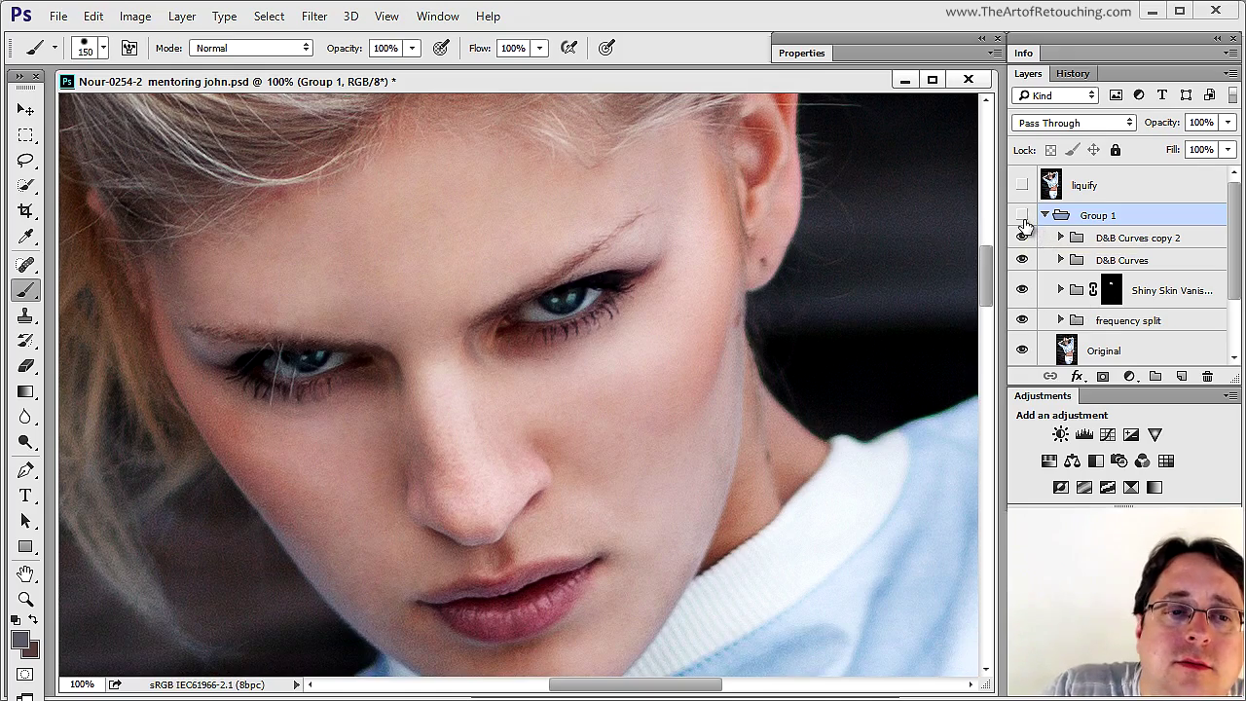
pyautogui.click(1023, 216)
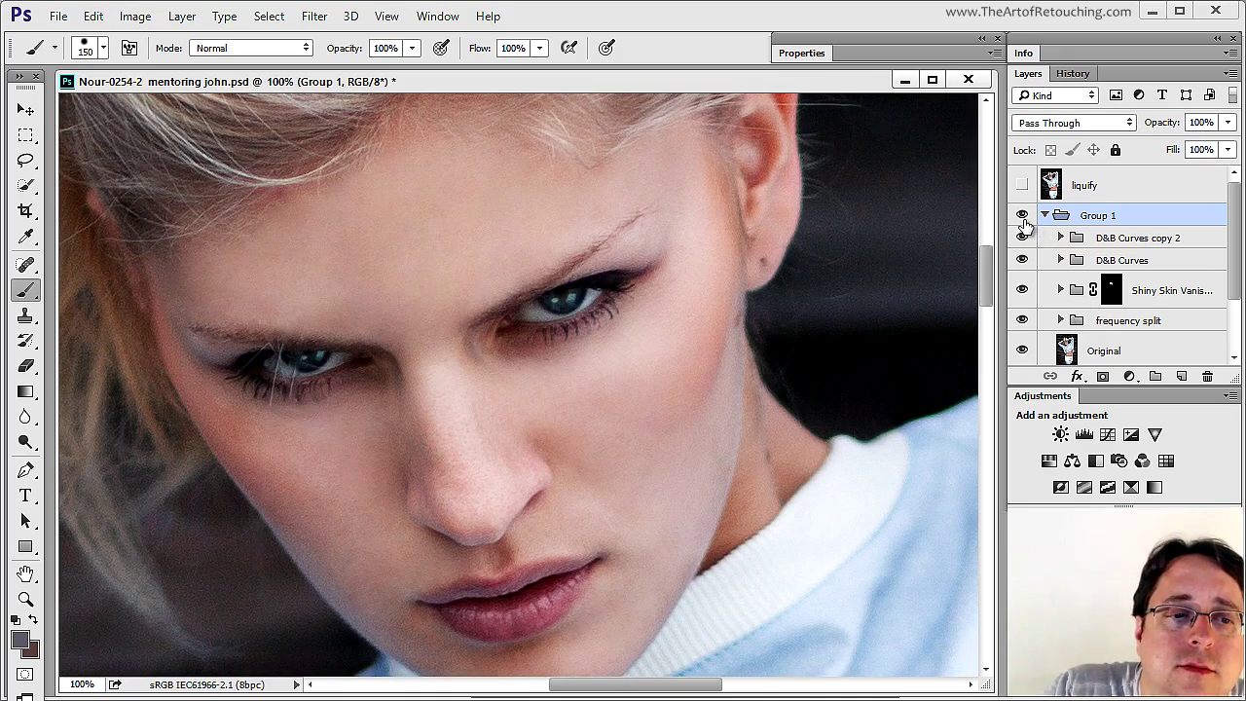
# Inspect the stray hairs crossing the eye at 300% and choose the Spot Healing Brush Tool.
pyautogui.keyDown('ctrl'); pyautogui.click(304, 370); pyautogui.keyUp('ctrl')
pyautogui.keyDown('ctrl'); pyautogui.click(539, 417); pyautogui.keyUp('ctrl')
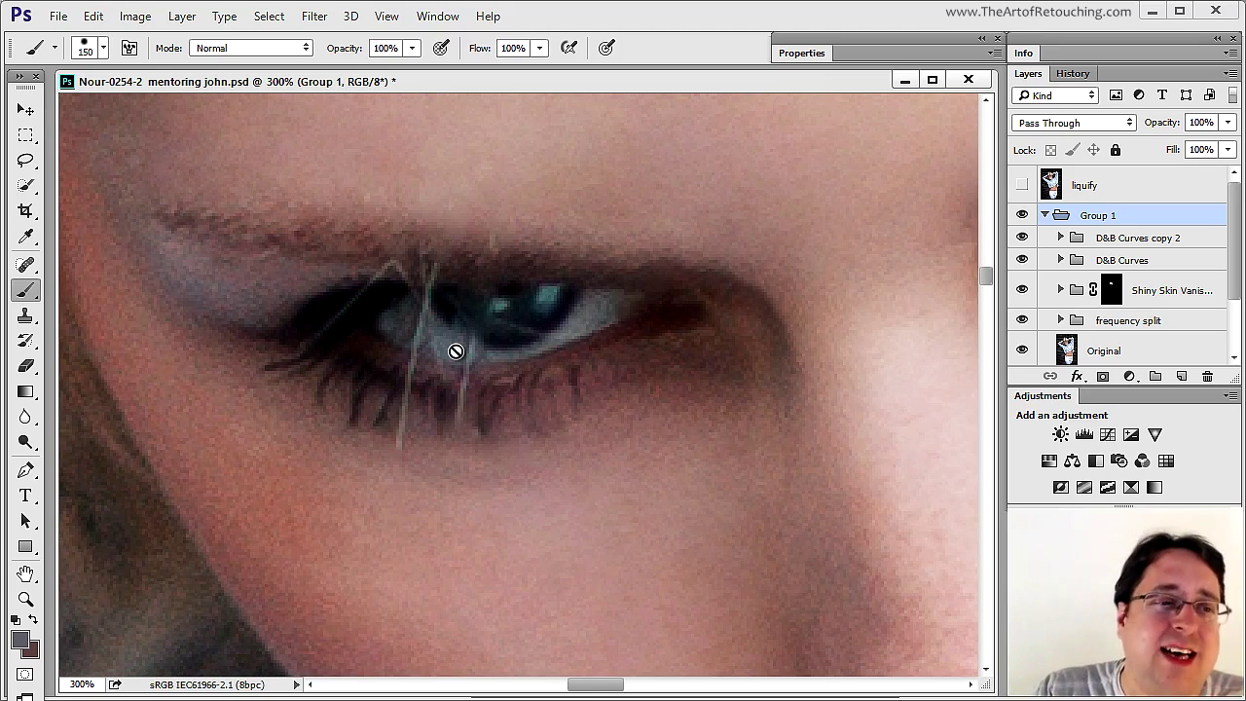
pyautogui.click(26, 266)
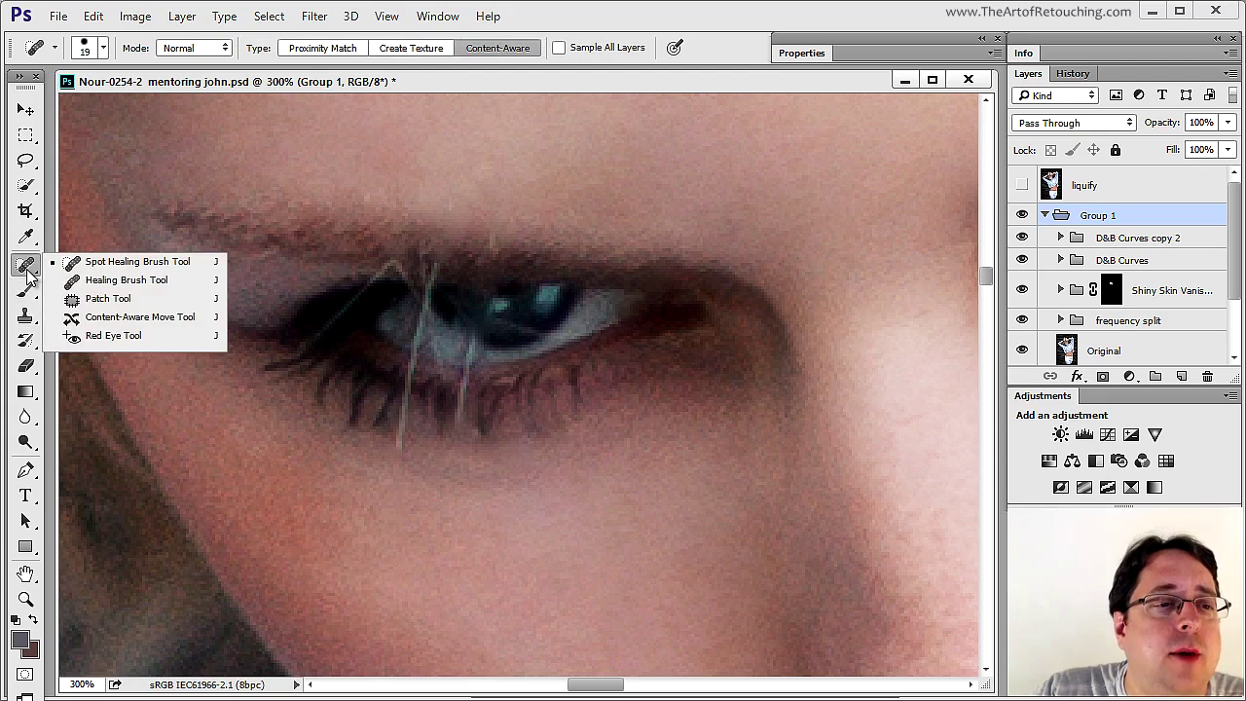
pyautogui.click(156, 263)
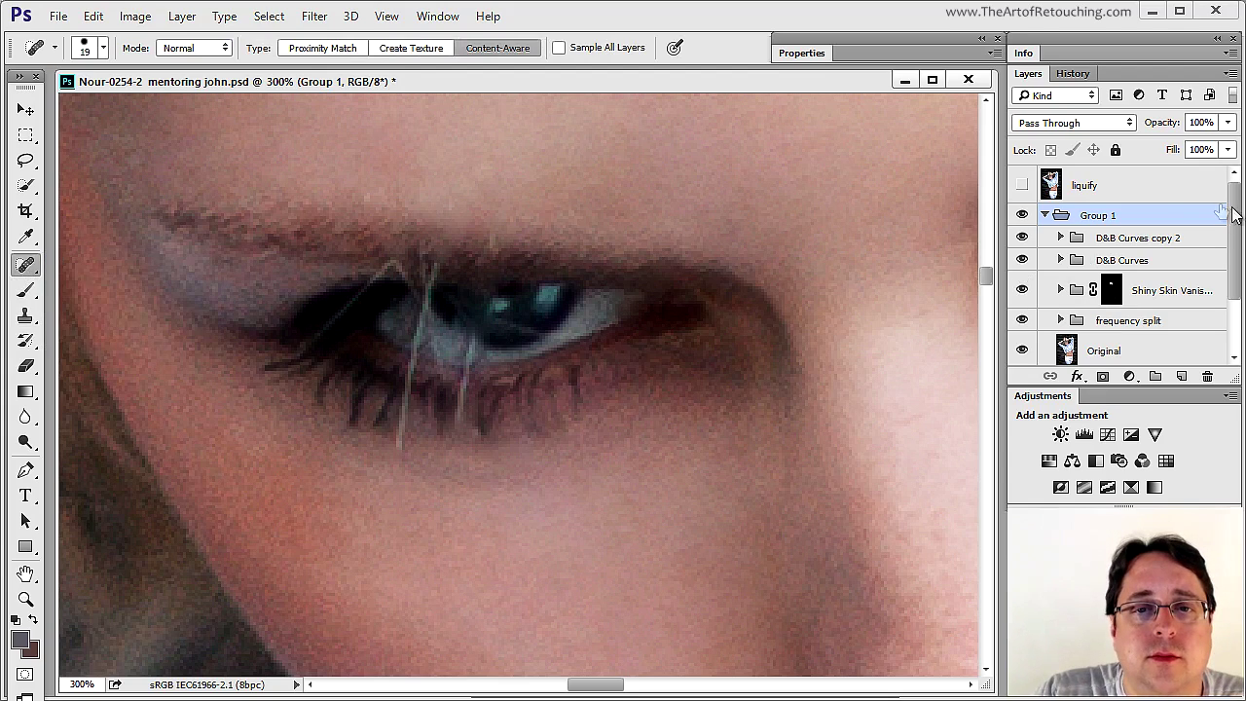
# Collapse Group 1, select the liquify layer and make it visible.
pyautogui.click(1045, 215)
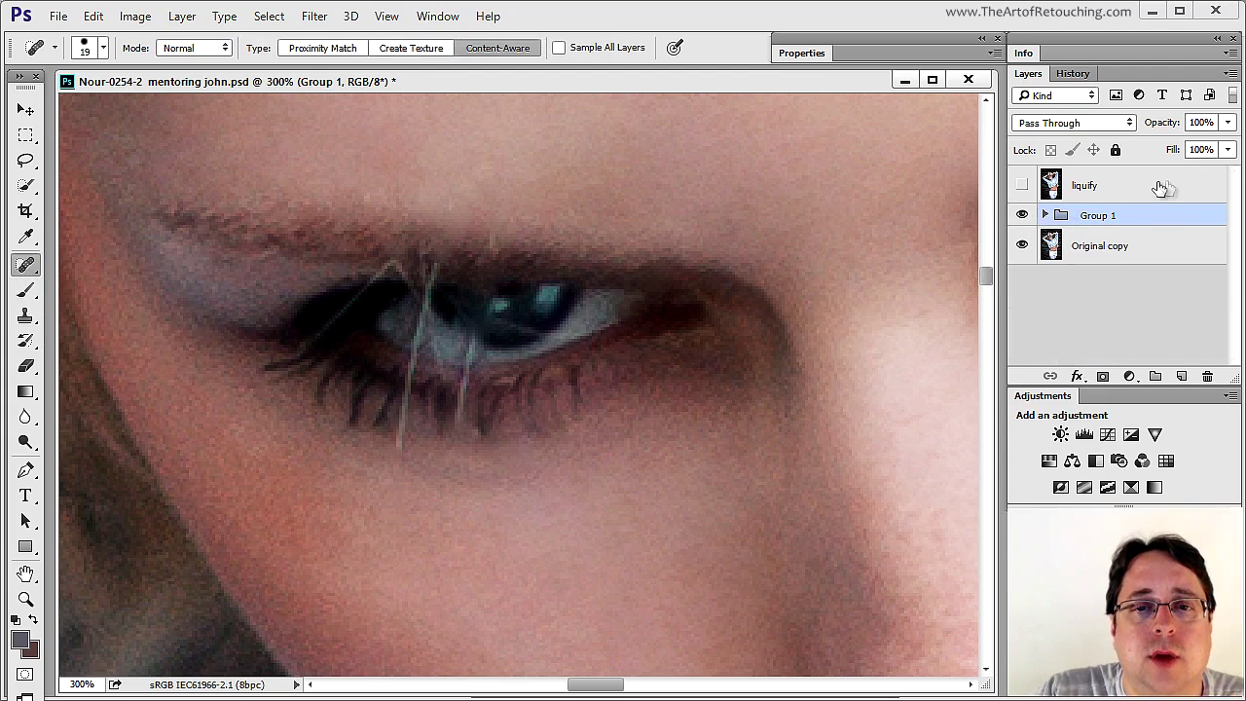
pyautogui.click(1071, 195)
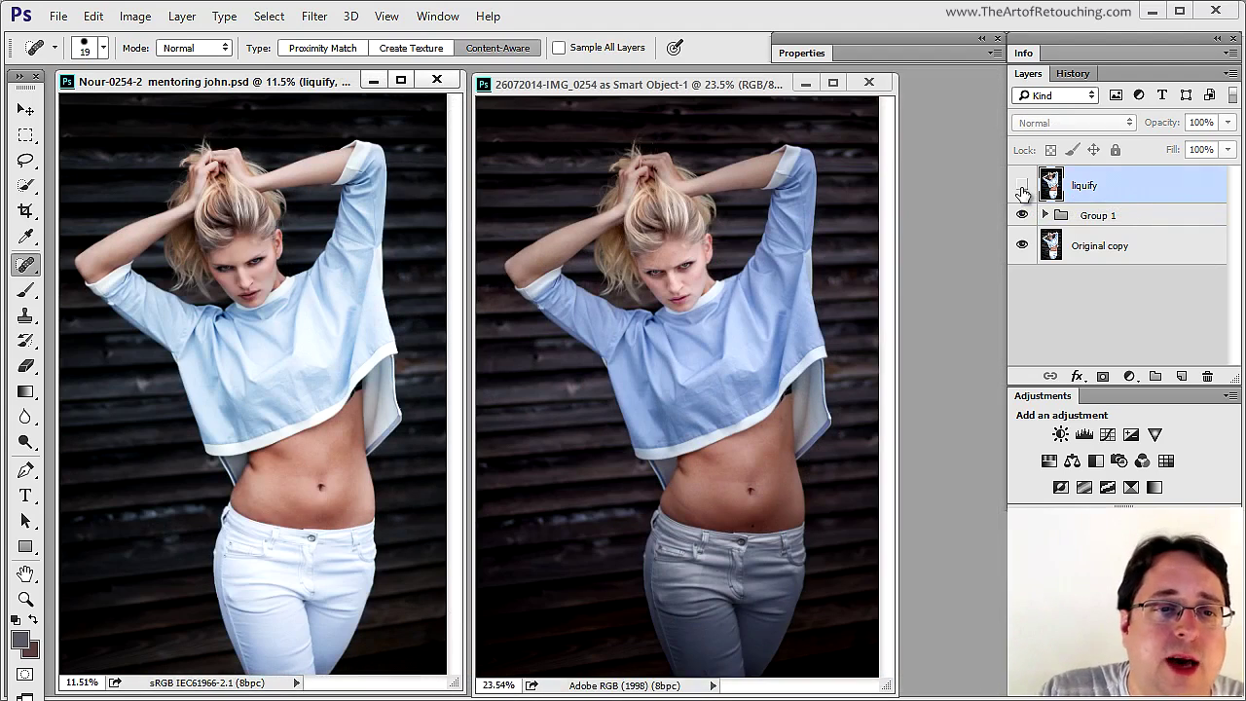
pyautogui.click(1022, 186)
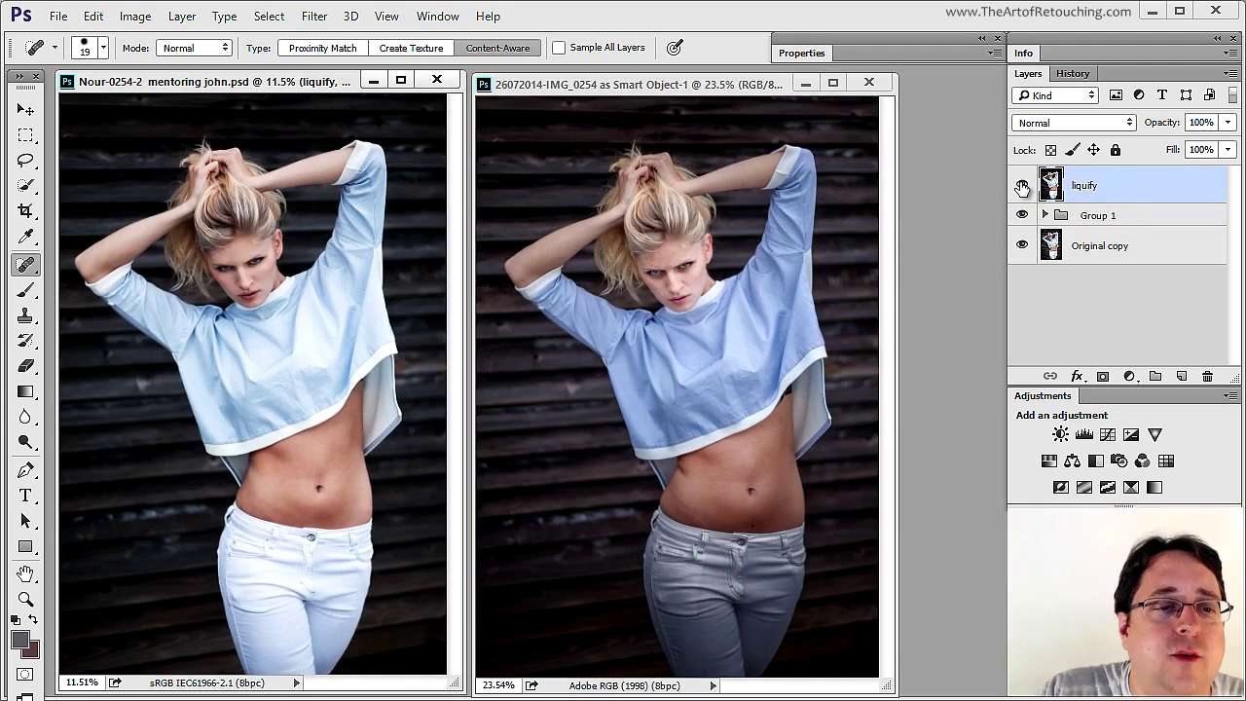
# Compare the whole figure's shape with the liquify layer hidden and shown.
pyautogui.click(1023, 186)
pyautogui.click(1023, 186)
pyautogui.click(1023, 186)
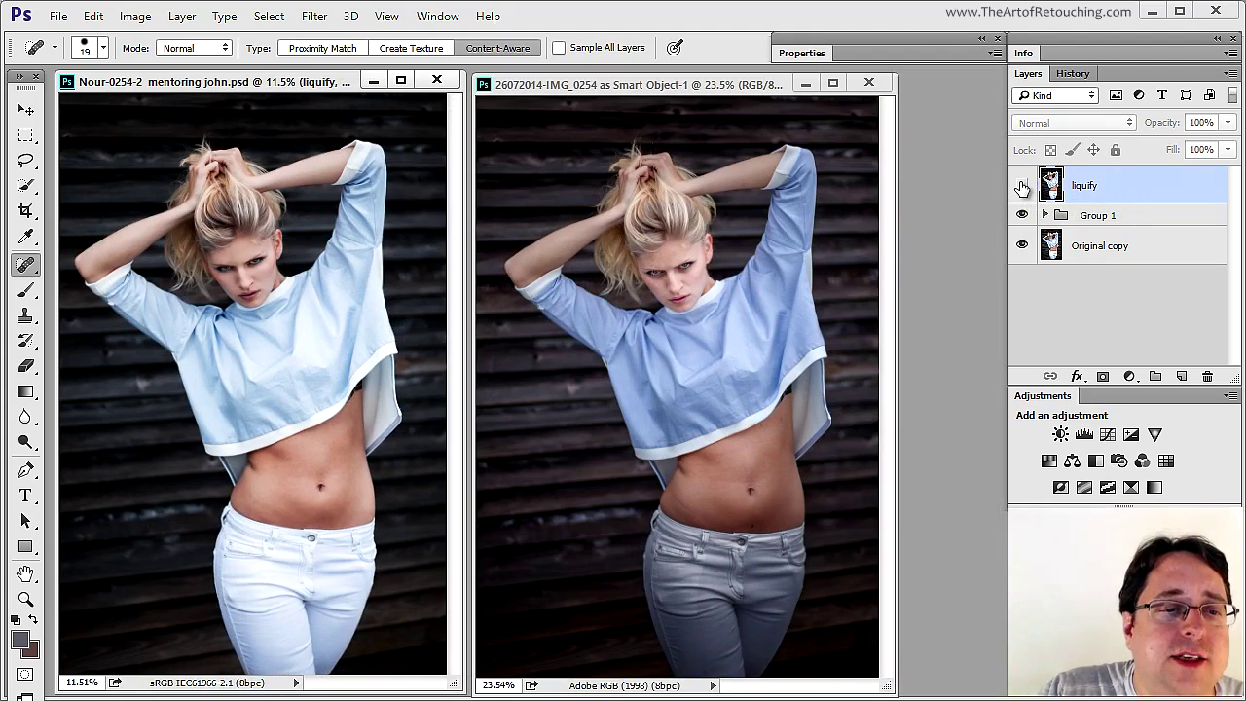
pyautogui.click(1023, 186)
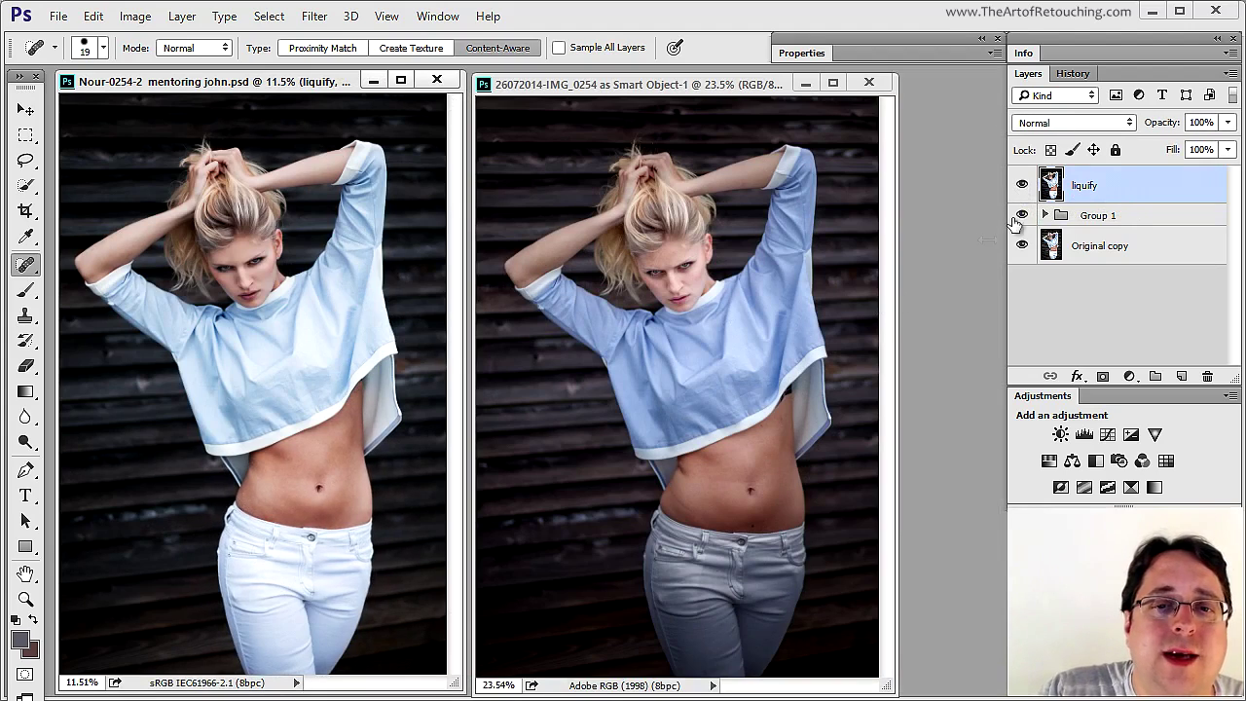
pyautogui.click(1023, 185)
pyautogui.click(1023, 185)
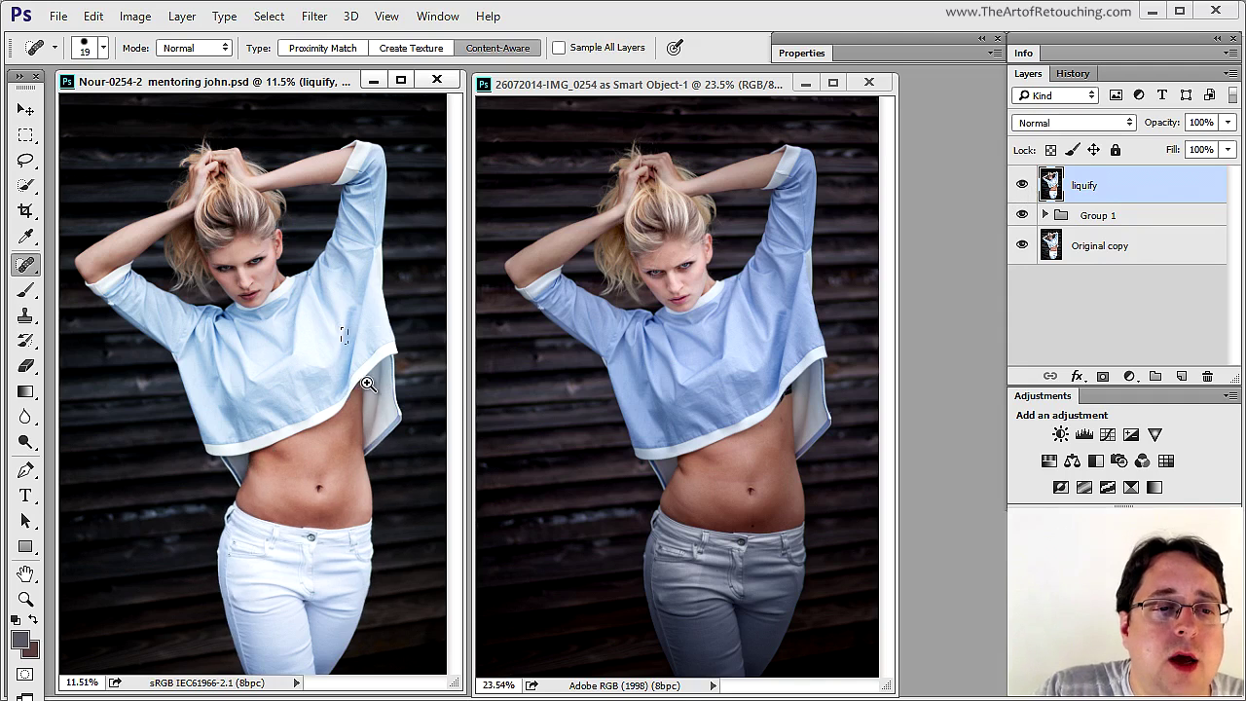
# Compare the area under the shirt hem, where dark fabric was retouched, with the liquify layer hidden and shown.
pyautogui.moveTo(368, 384); pyautogui.dragTo(448, 409)
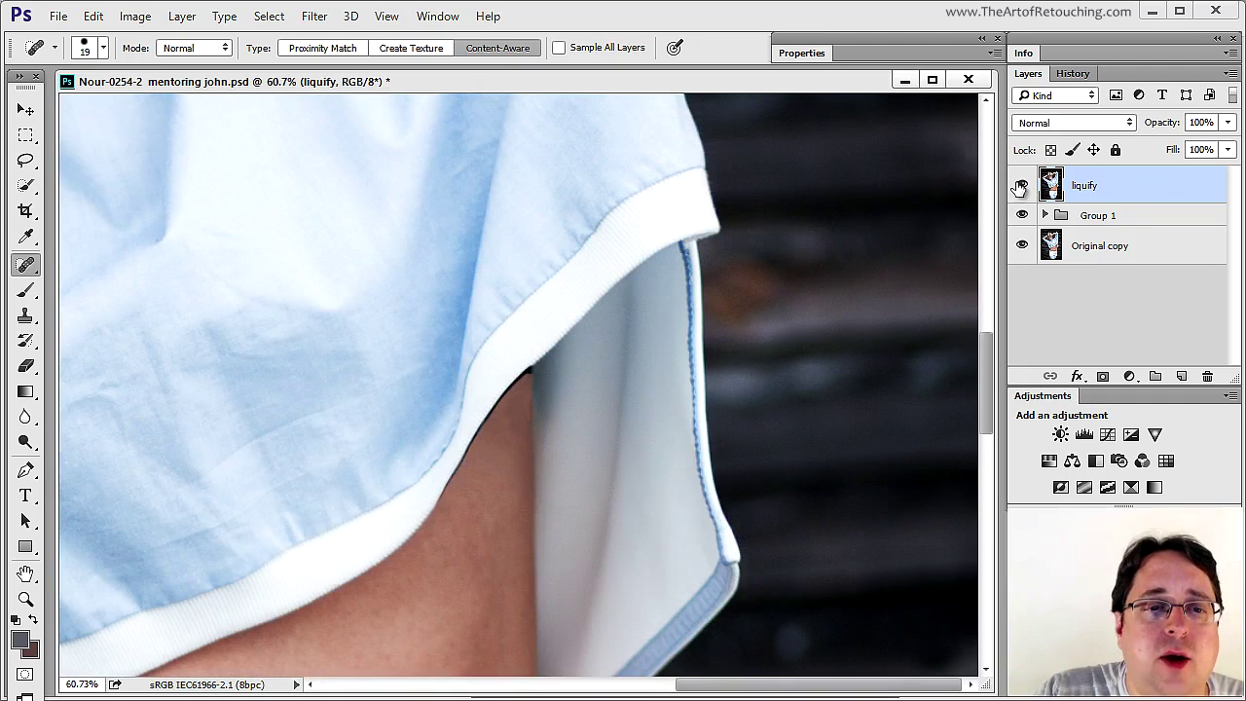
pyautogui.click(1022, 186)
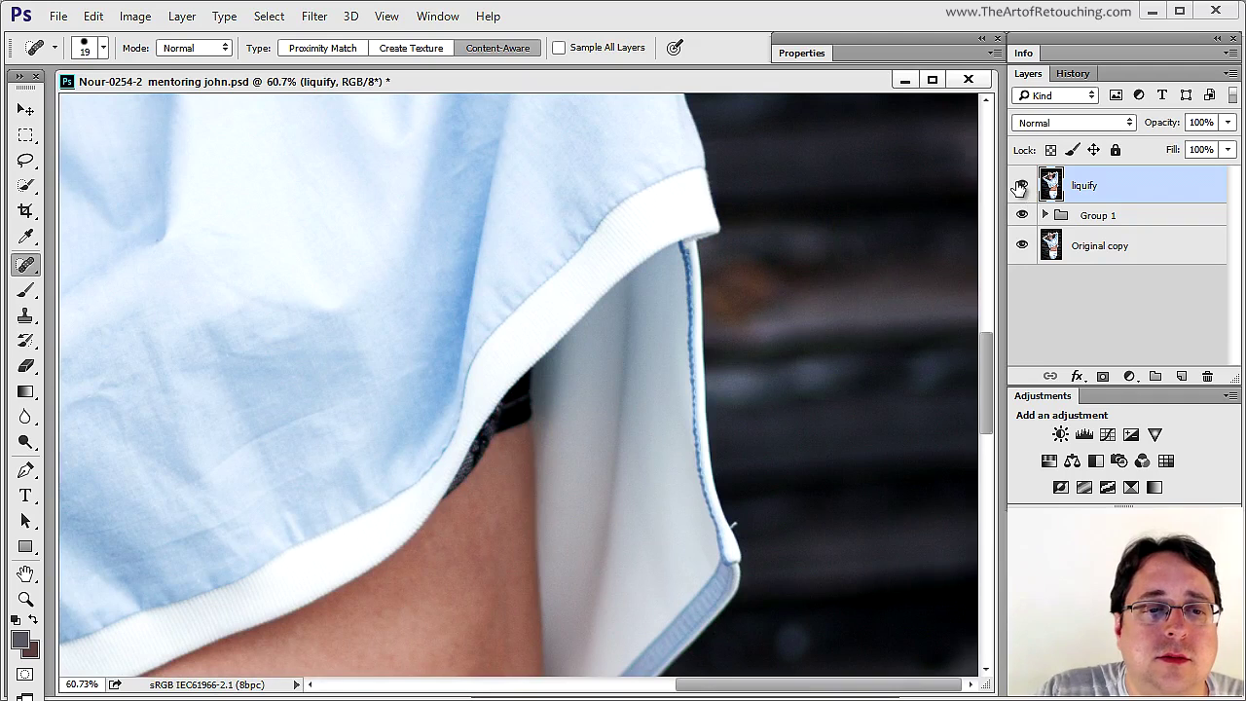
pyautogui.click(1022, 186)
pyautogui.click(1021, 186)
pyautogui.click(1022, 186)
# Examine the retouched skin and the dark edge along the white shirt hem at 300%.
pyautogui.hotkey('ctrl', 'space')
pyautogui.moveTo(390, 309); pyautogui.dragTo(592, 591)
pyautogui.click(613, 478)
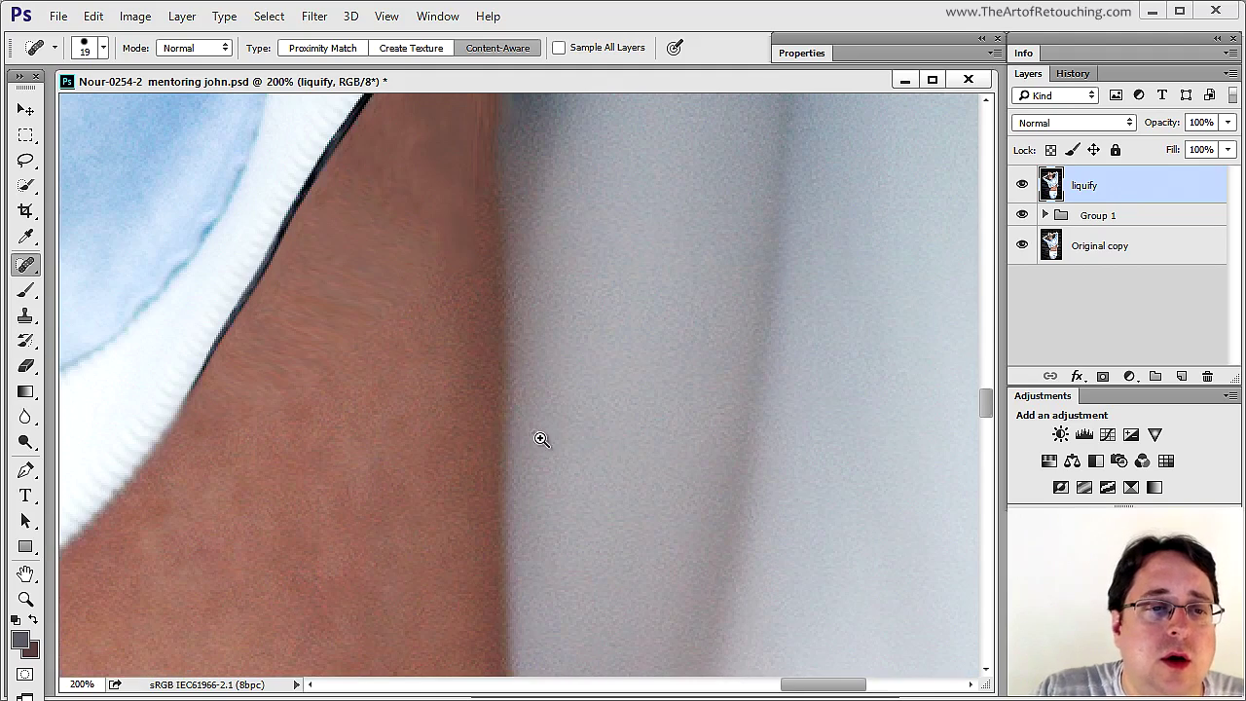
pyautogui.click(387, 331)
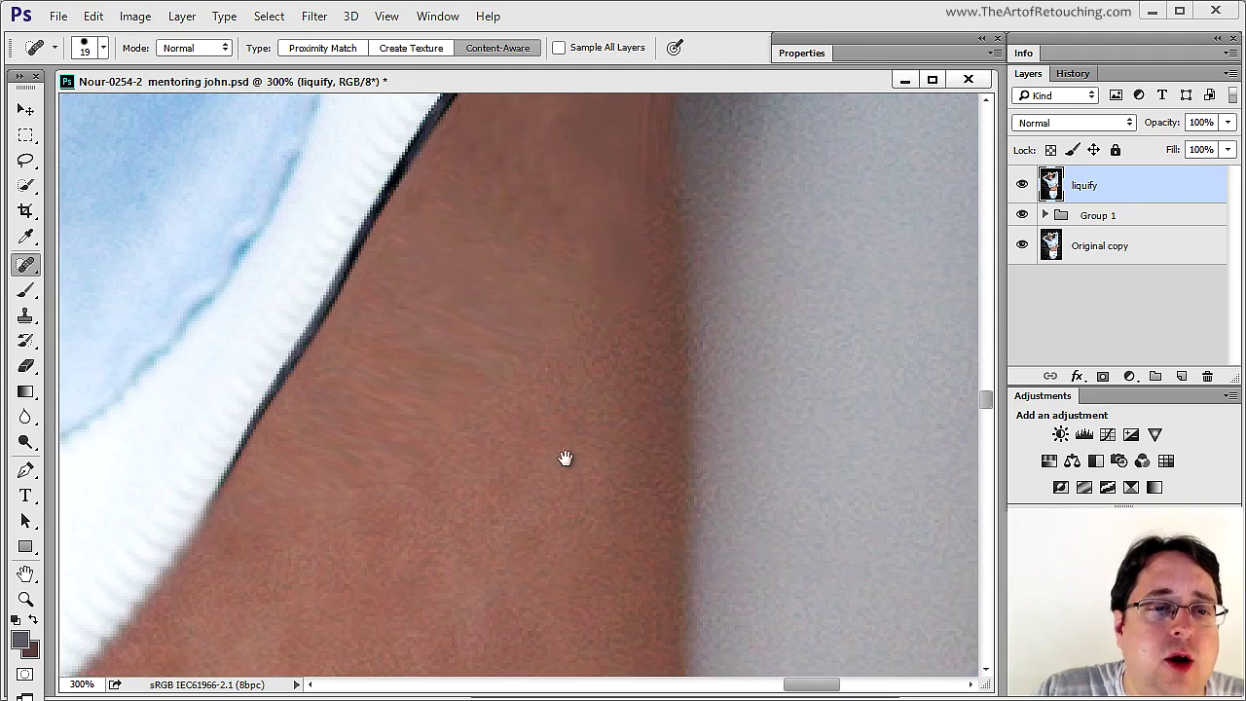
pyautogui.moveTo(682, 251); pyautogui.dragTo(634, 503)
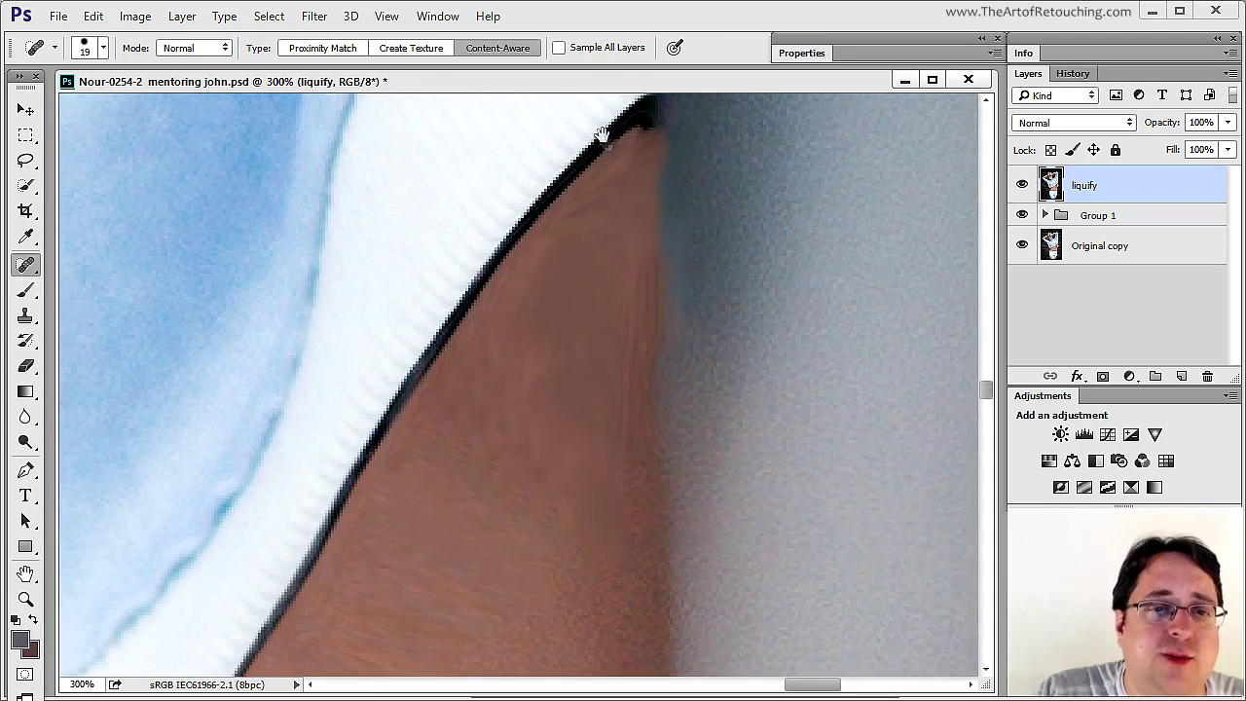
# Examine the dark edge and the skin patch under the shirt hem at 100%.
pyautogui.moveTo(604, 131); pyautogui.dragTo(648, 247)
pyautogui.hotkey('ctrl', '-')
pyautogui.hotkey('ctrl', '-')
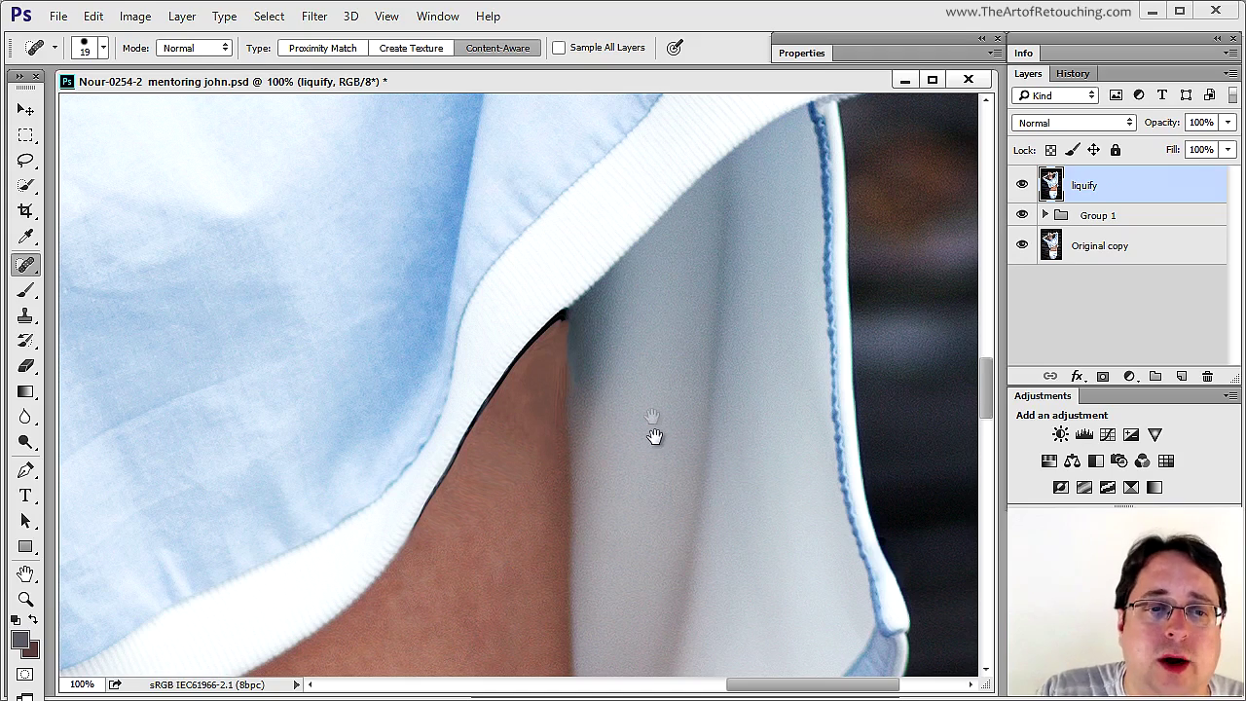
pyautogui.moveTo(653, 438); pyautogui.dragTo(612, 269)
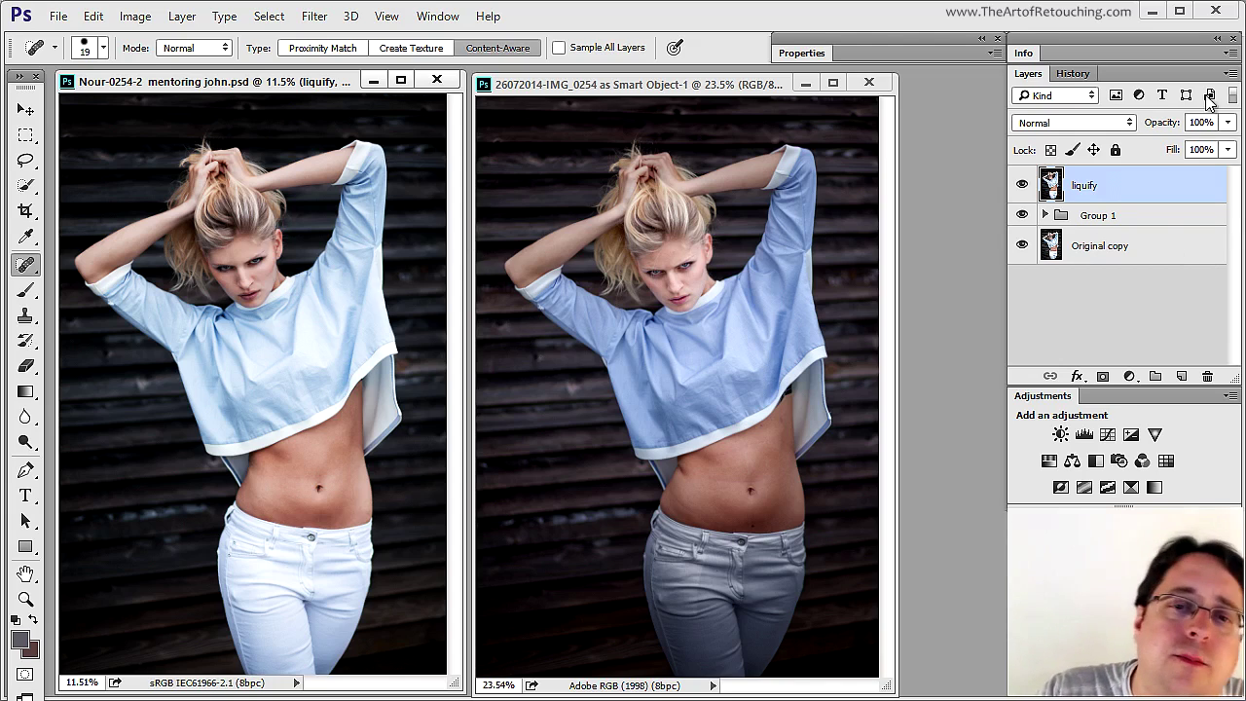
# View the liquify layer on its own, then make Group 1 and Original copy visible again.
pyautogui.click(1024, 185)
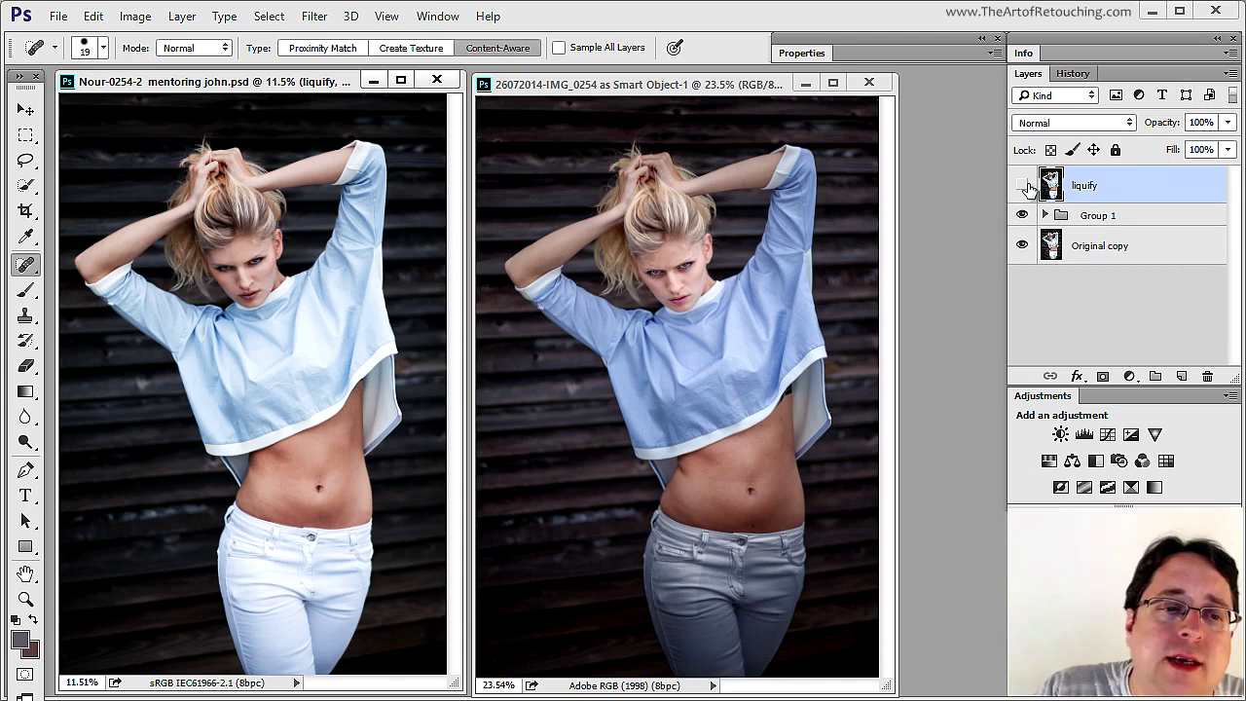
pyautogui.keyDown('alt'); pyautogui.click(1023, 185); pyautogui.keyUp('alt')
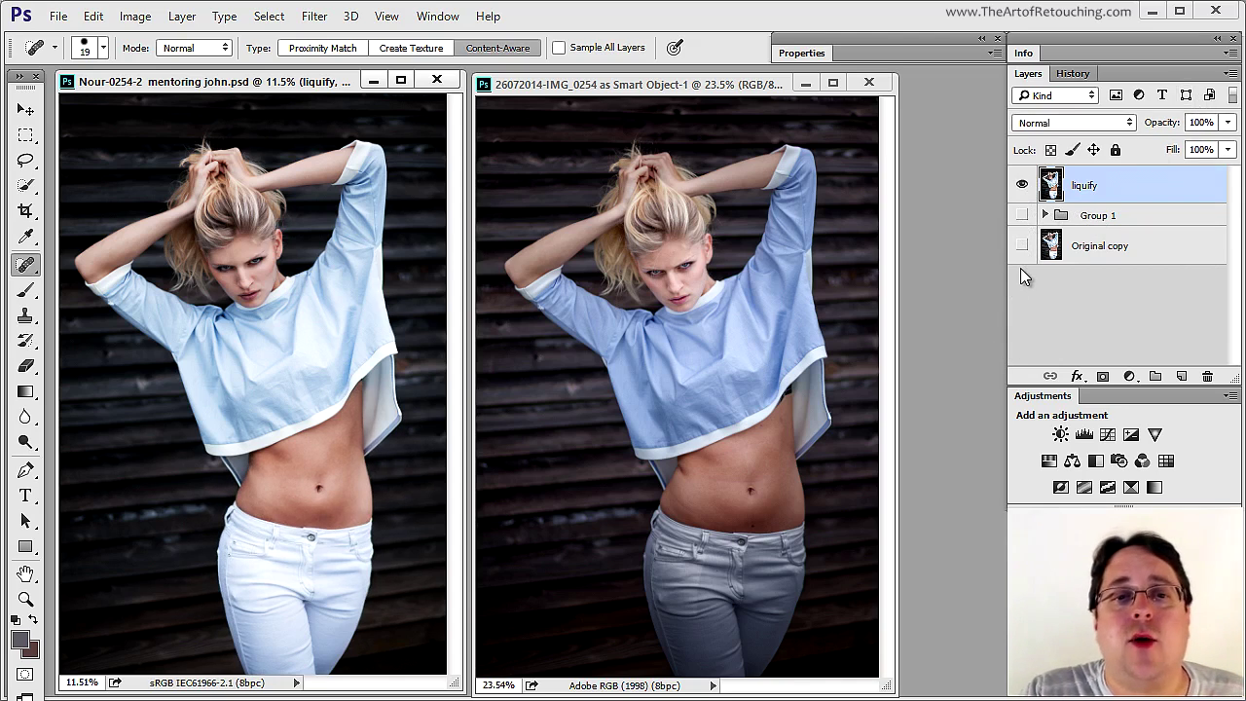
pyautogui.moveTo(1021, 245); pyautogui.dragTo(1022, 215)
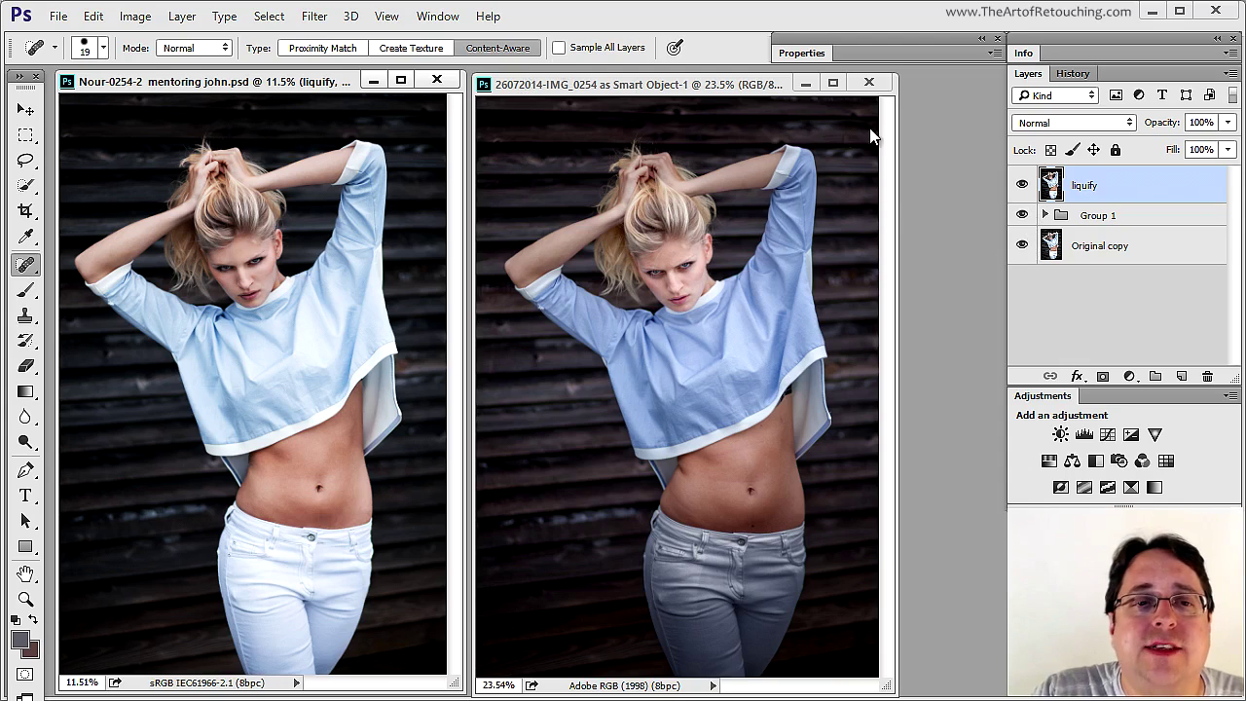
# Switch to the 26072014-IMG_0254 document and select its bottom image layer.
pyautogui.click(742, 88)
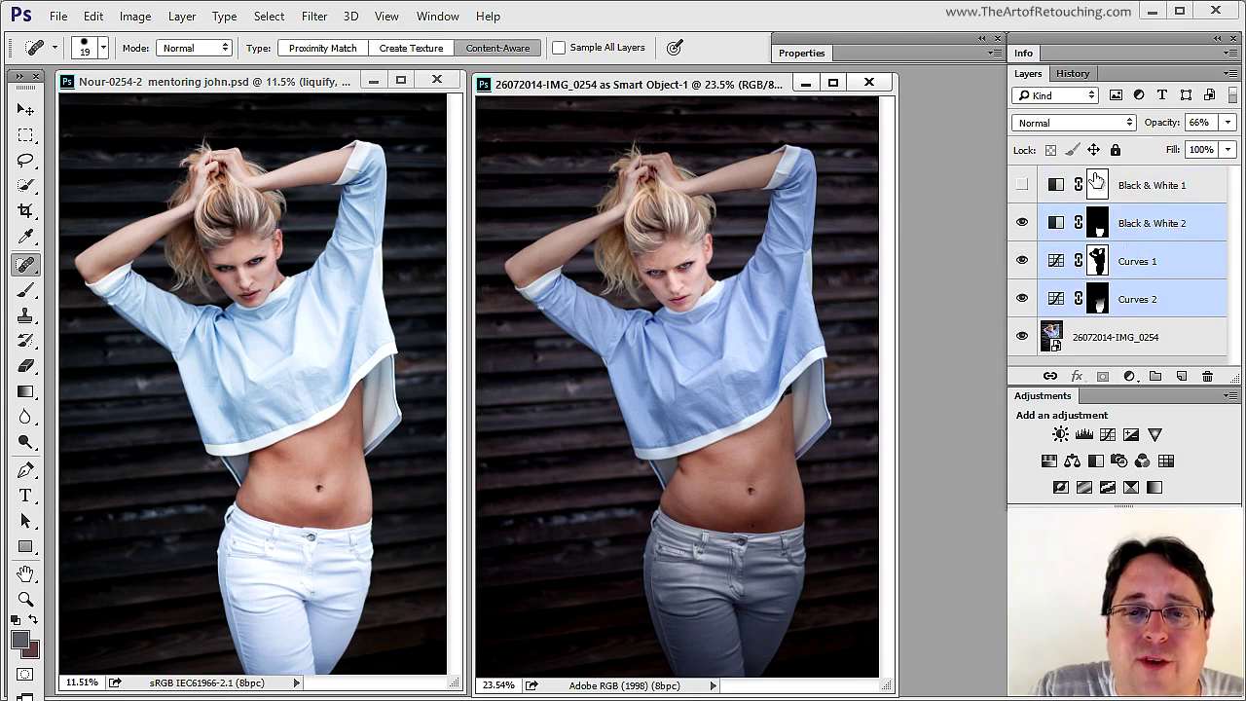
pyautogui.moveTo(1072, 318); pyautogui.dragTo(1189, 341)
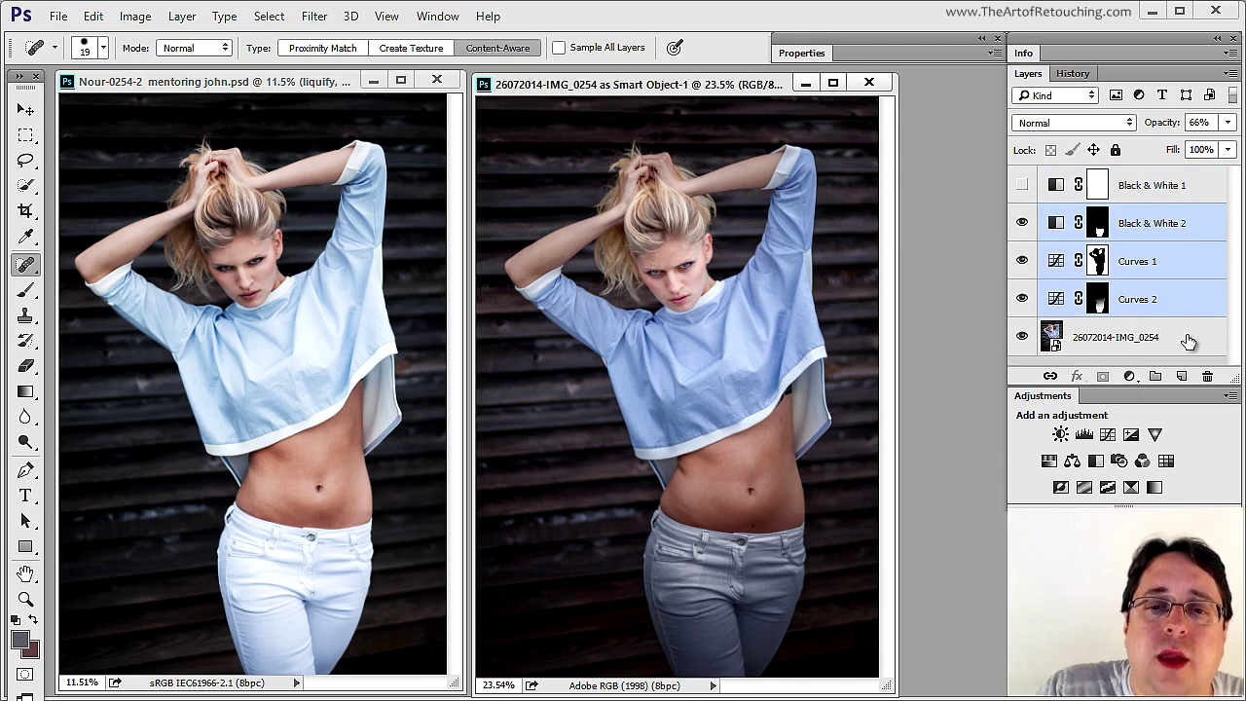
pyautogui.click(1186, 342)
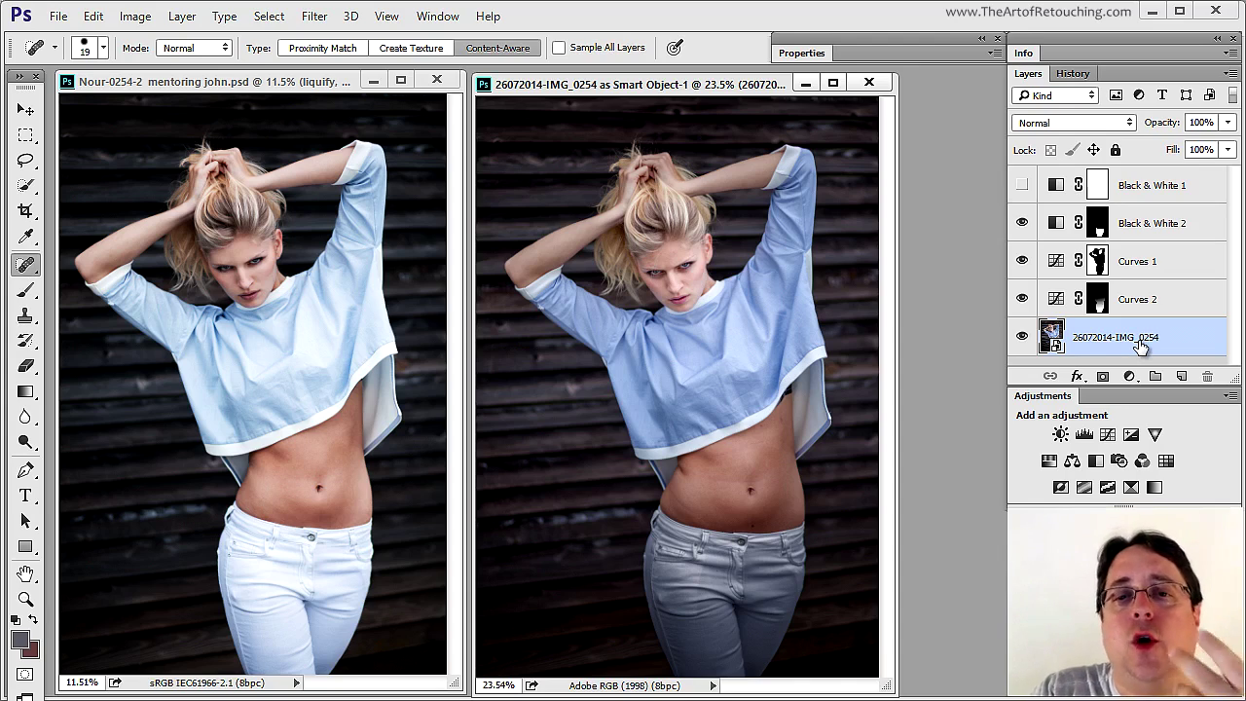
pyautogui.moveTo(1142, 346); pyautogui.dragTo(786, 384)
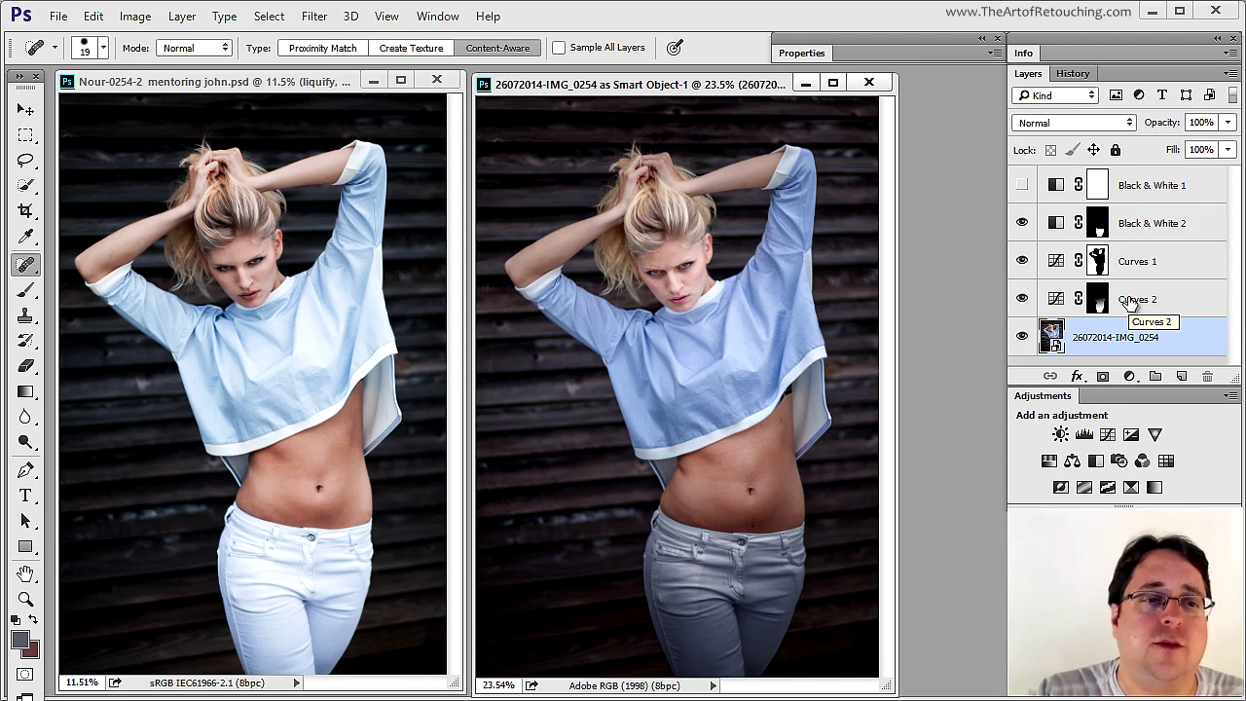
# In the mentoring john document, add a blank layer above liquify and choose the Healing Brush for the skin under the hem.
pyautogui.hotkey('ctrl', 'Tab')
pyautogui.moveTo(311, 356); pyautogui.dragTo(403, 459)
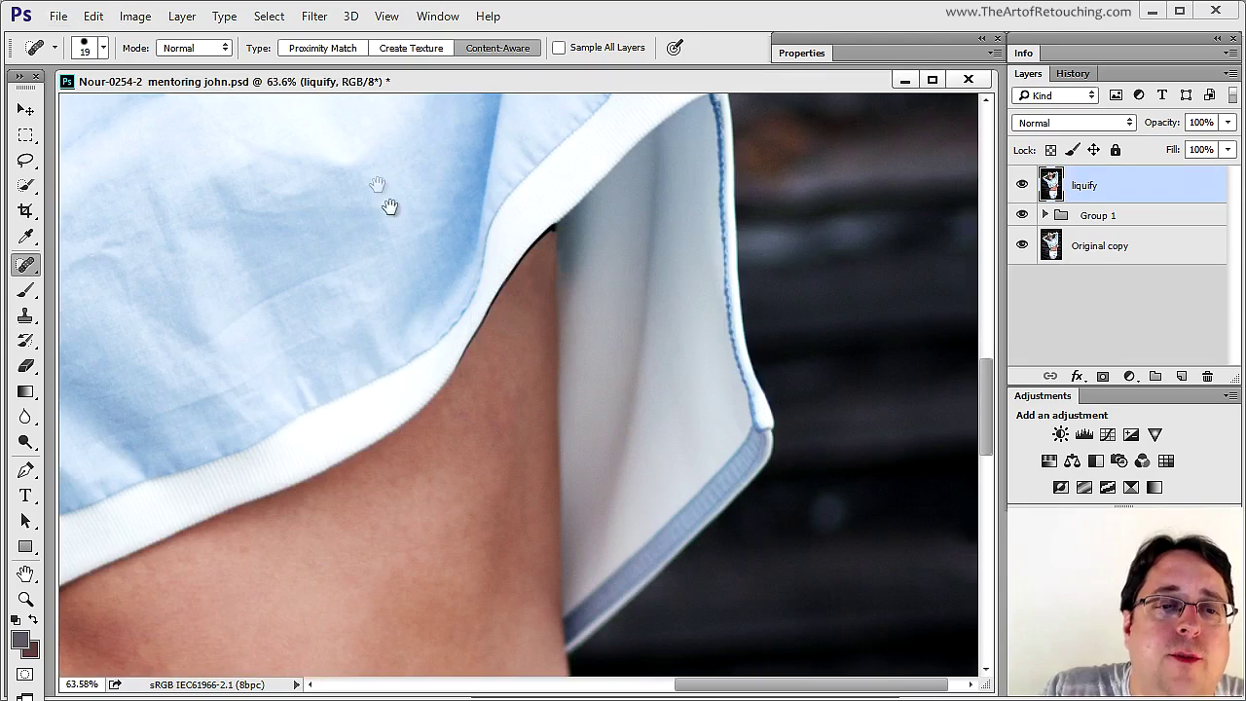
pyautogui.click(523, 354)
pyautogui.click(538, 458)
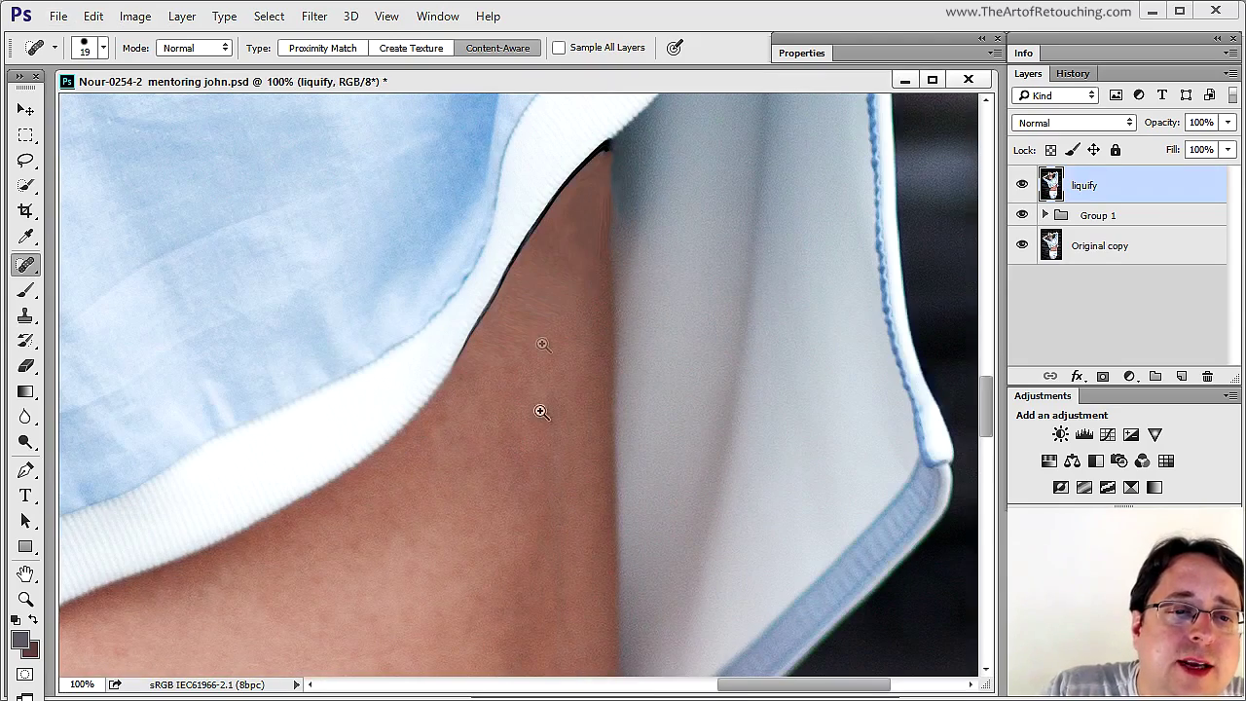
pyautogui.click(594, 293)
pyautogui.click(526, 404)
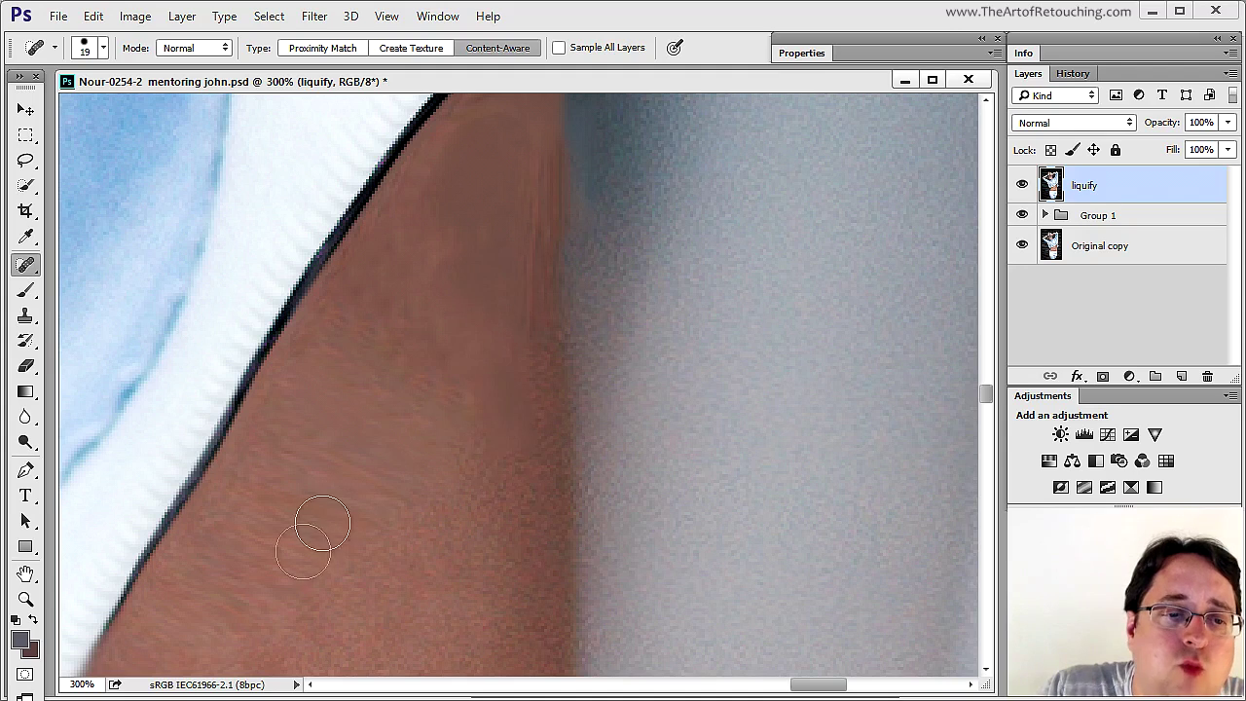
pyautogui.moveTo(548, 501); pyautogui.dragTo(641, 348)
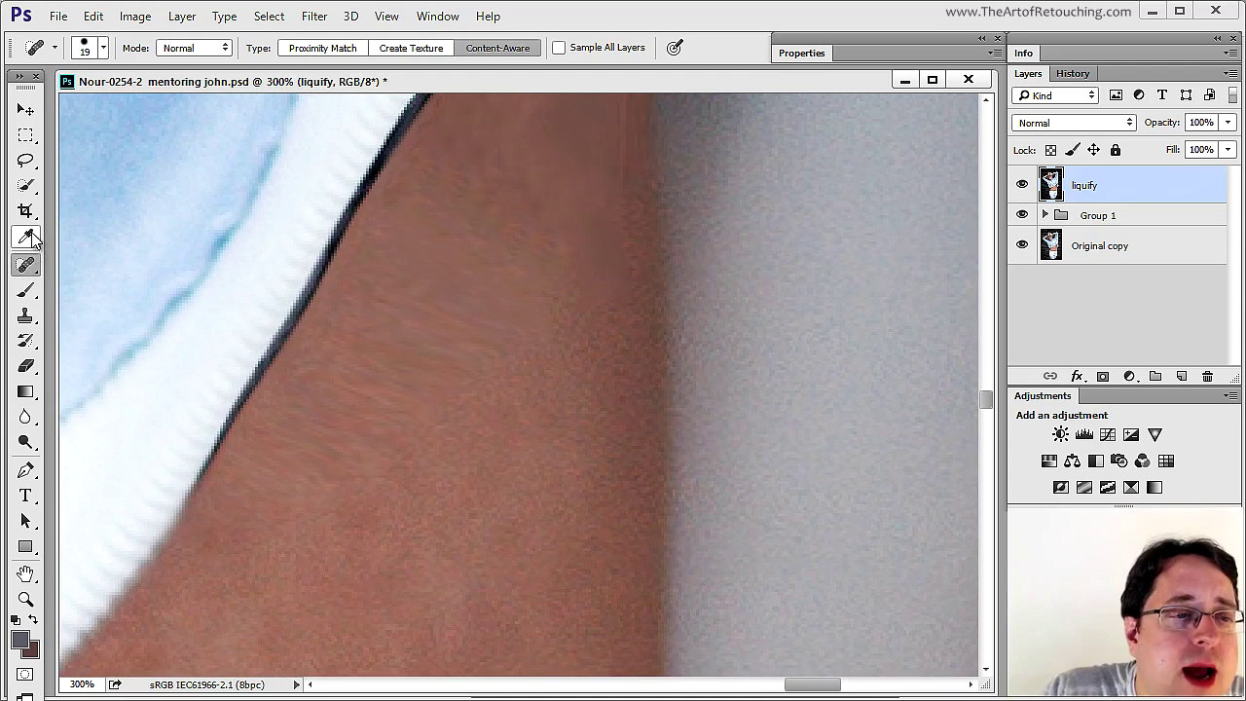
pyautogui.click(1182, 377)
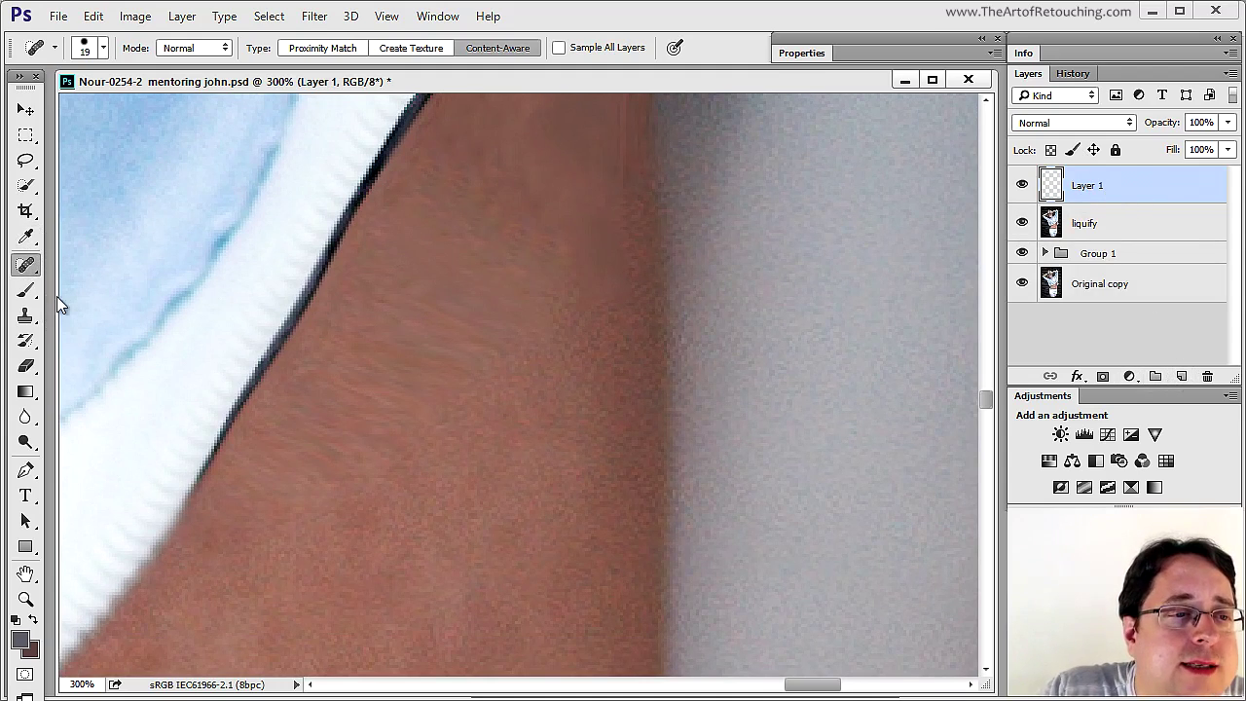
pyautogui.rightClick(27, 265)
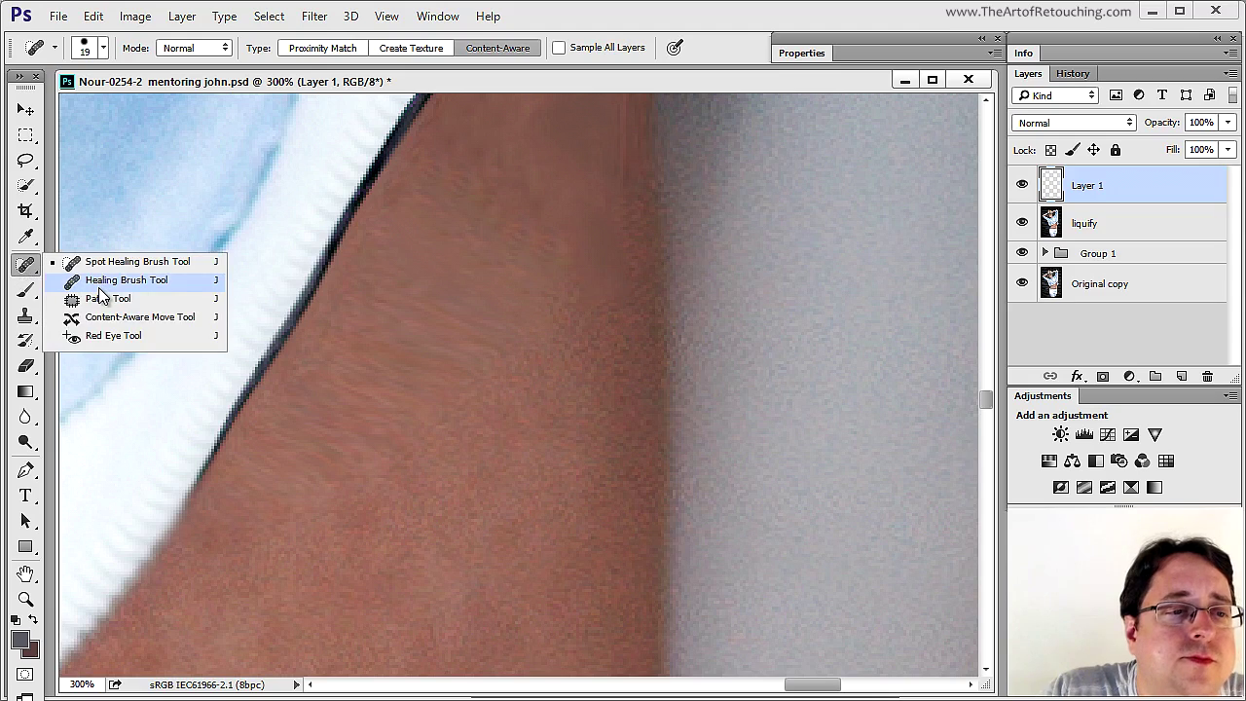
pyautogui.click(98, 282)
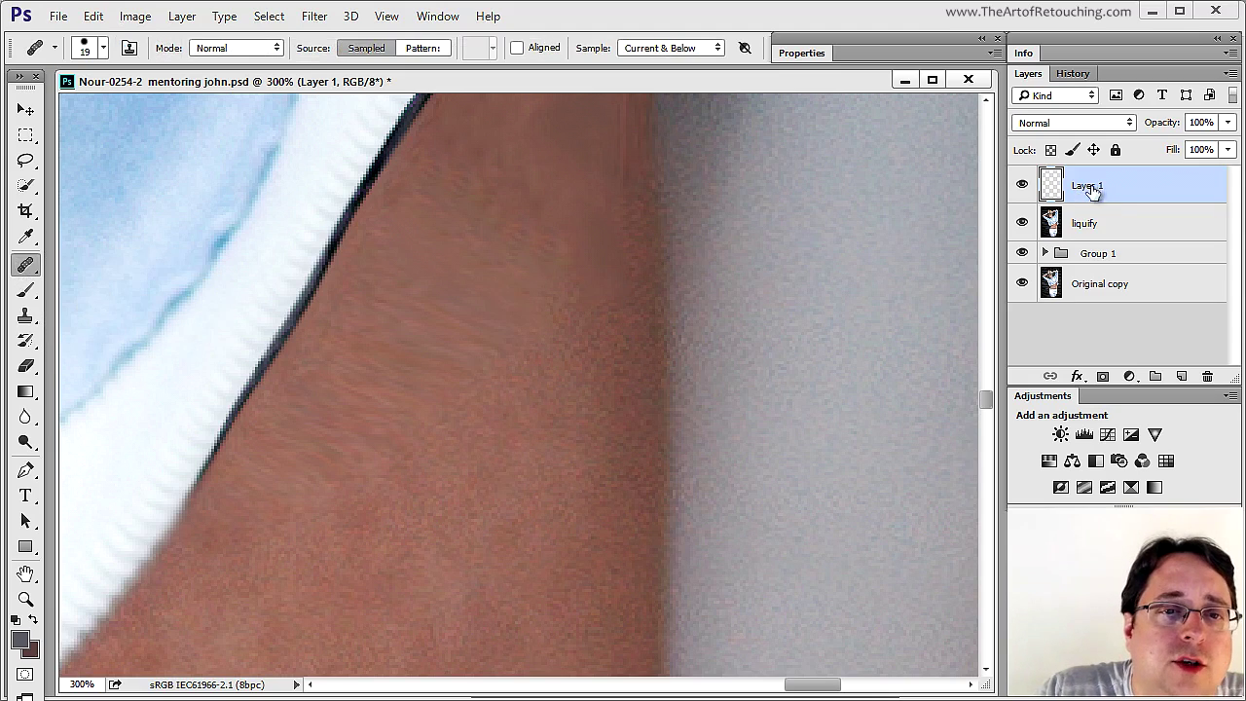
pyautogui.rightClick(28, 270)
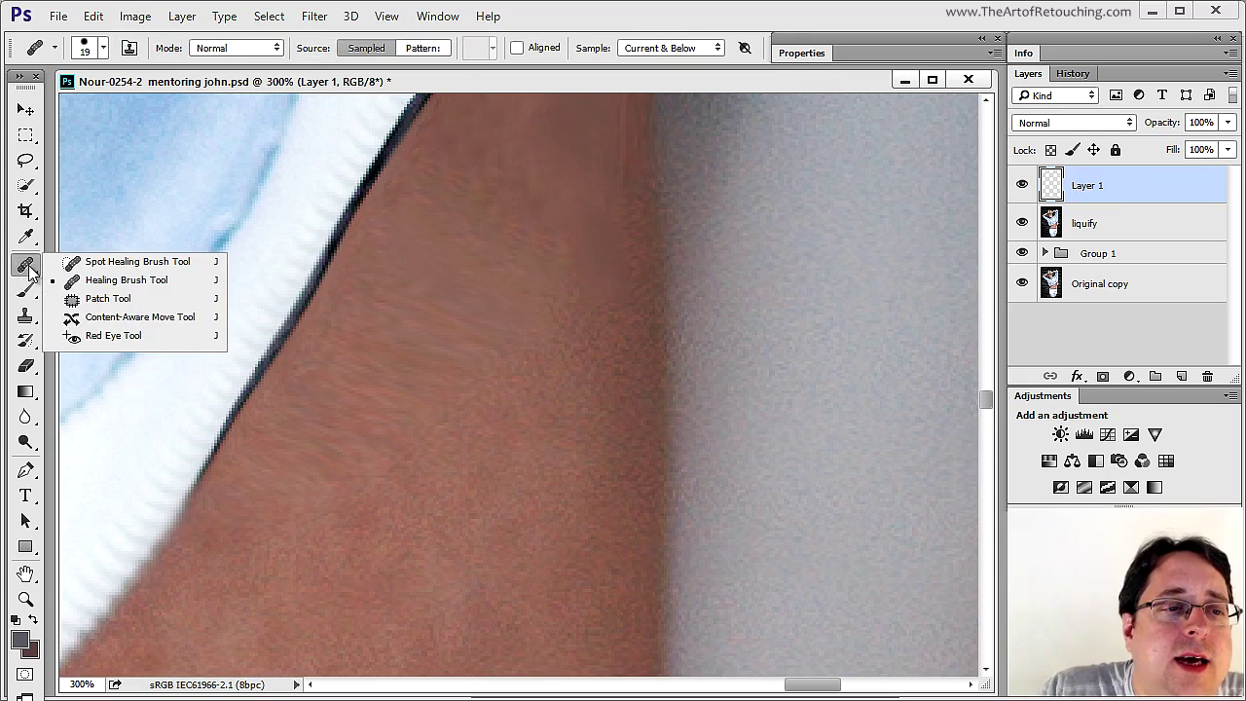
pyautogui.click(186, 288)
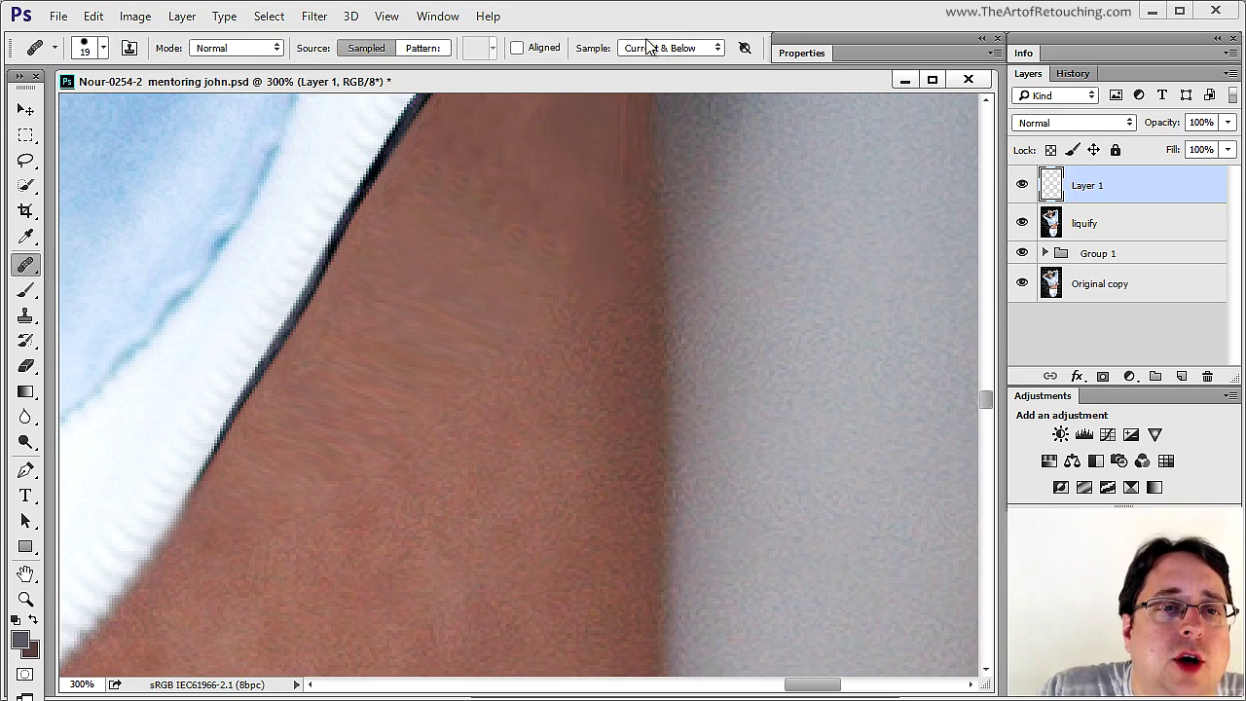
# Heal the smeared skin below the shirt hem, sampling clean textured skin from lower on the waist.
pyautogui.keyDown('alt'); pyautogui.click(494, 601); pyautogui.keyUp('alt')
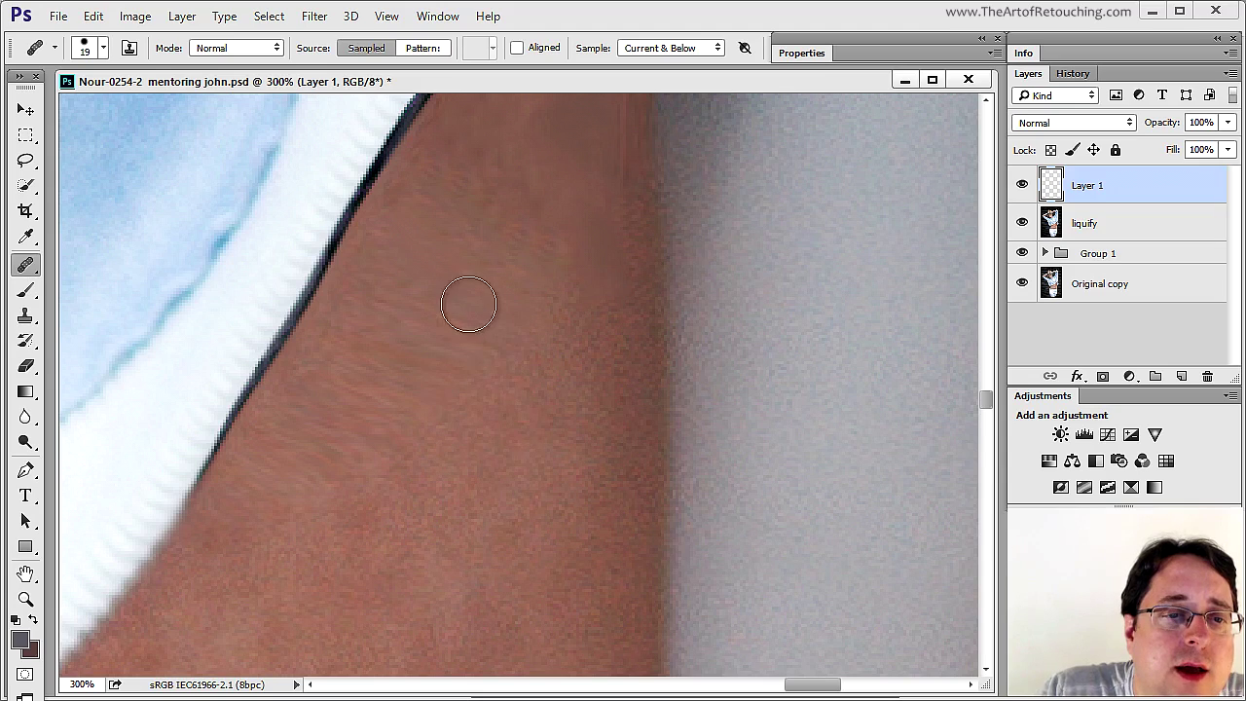
pyautogui.moveTo(473, 312)
pyautogui.mouseDown()
pyautogui.moveTo(452, 291)
pyautogui.moveTo(344, 346)
pyautogui.moveTo(503, 221)
pyautogui.moveTo(494, 399)
pyautogui.moveTo(529, 241)
pyautogui.moveTo(529, 357)
pyautogui.moveTo(543, 232)
pyautogui.moveTo(545, 370)
pyautogui.mouseUp()
pyautogui.moveTo(570, 314); pyautogui.dragTo(581, 468)
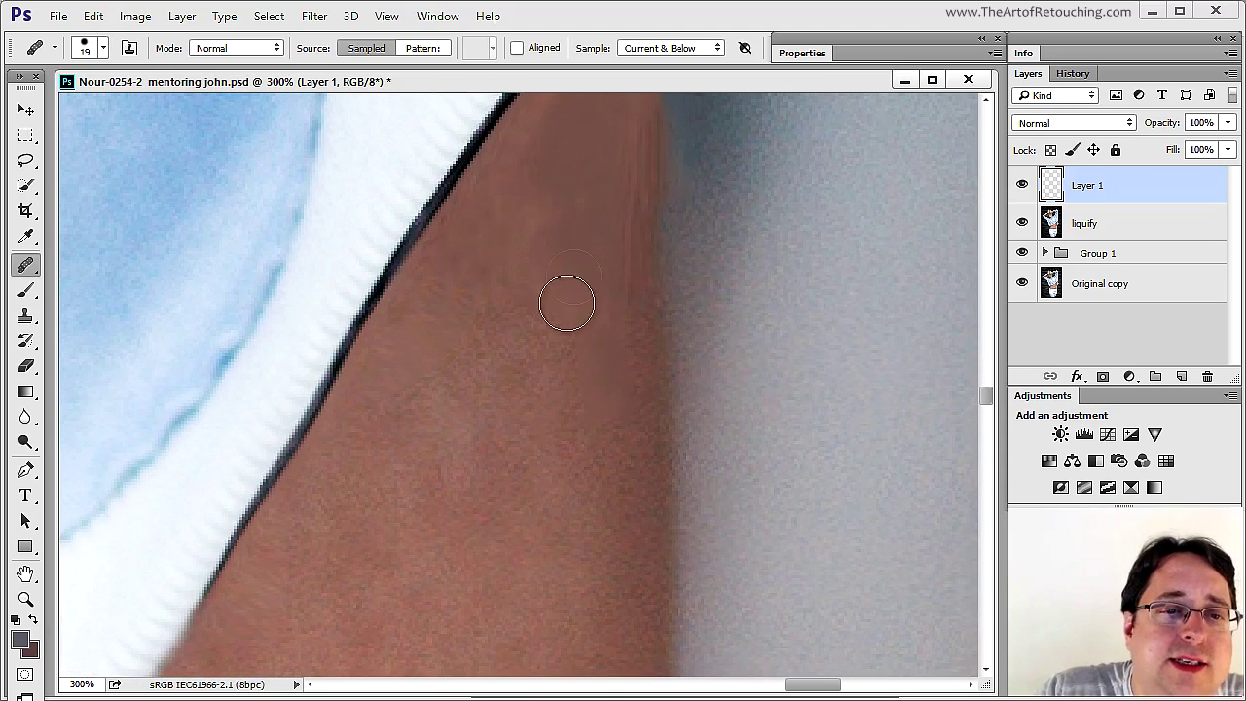
pyautogui.moveTo(584, 210)
pyautogui.mouseDown()
pyautogui.moveTo(595, 421)
pyautogui.moveTo(565, 298)
pyautogui.moveTo(565, 208)
pyautogui.moveTo(424, 411)
pyautogui.moveTo(548, 198)
pyautogui.moveTo(380, 453)
pyautogui.mouseUp()
pyautogui.moveTo(590, 562); pyautogui.dragTo(694, 250)
pyautogui.moveTo(571, 244); pyautogui.dragTo(562, 510)
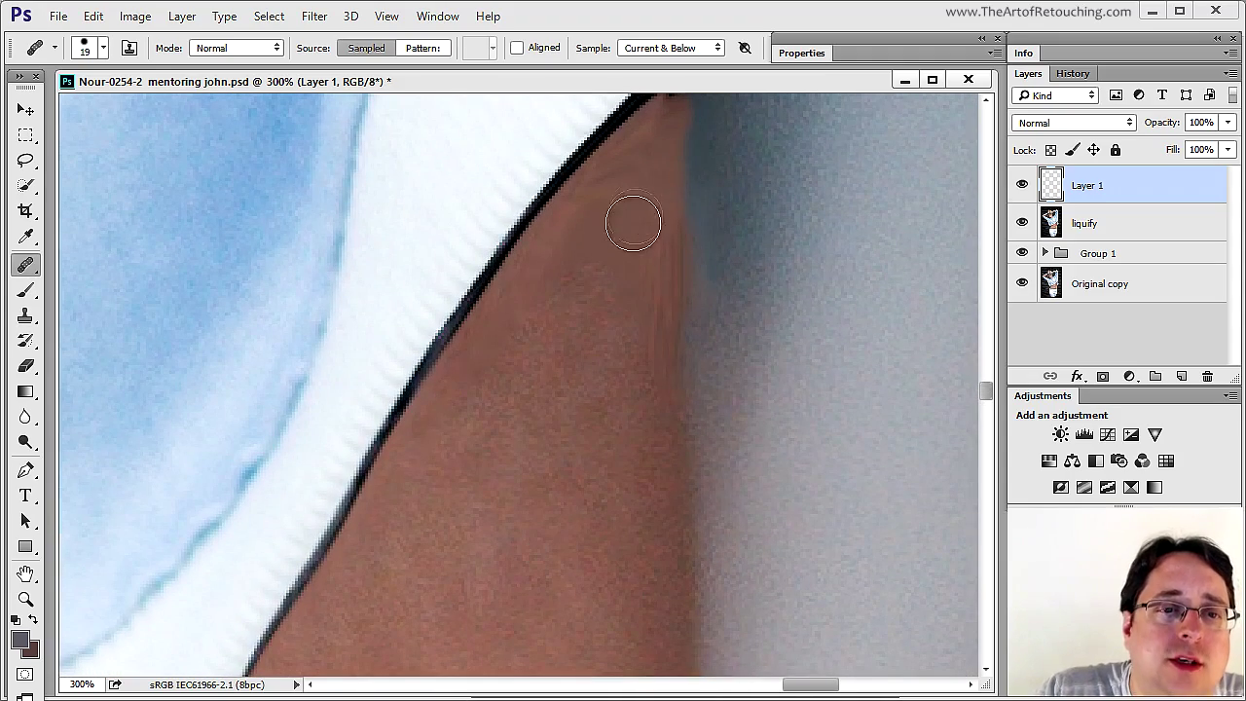
# Heal the streaky skin in the narrow corner between the hem and the grey fabric using freshly sampled skin texture.
pyautogui.keyDown('alt'); pyautogui.click(617, 451); pyautogui.keyUp('alt')
pyautogui.moveTo(647, 293); pyautogui.dragTo(650, 248)
pyautogui.keyDown('alt'); pyautogui.click(688, 651); pyautogui.keyUp('alt')
pyautogui.moveTo(643, 414); pyautogui.dragTo(643, 216)
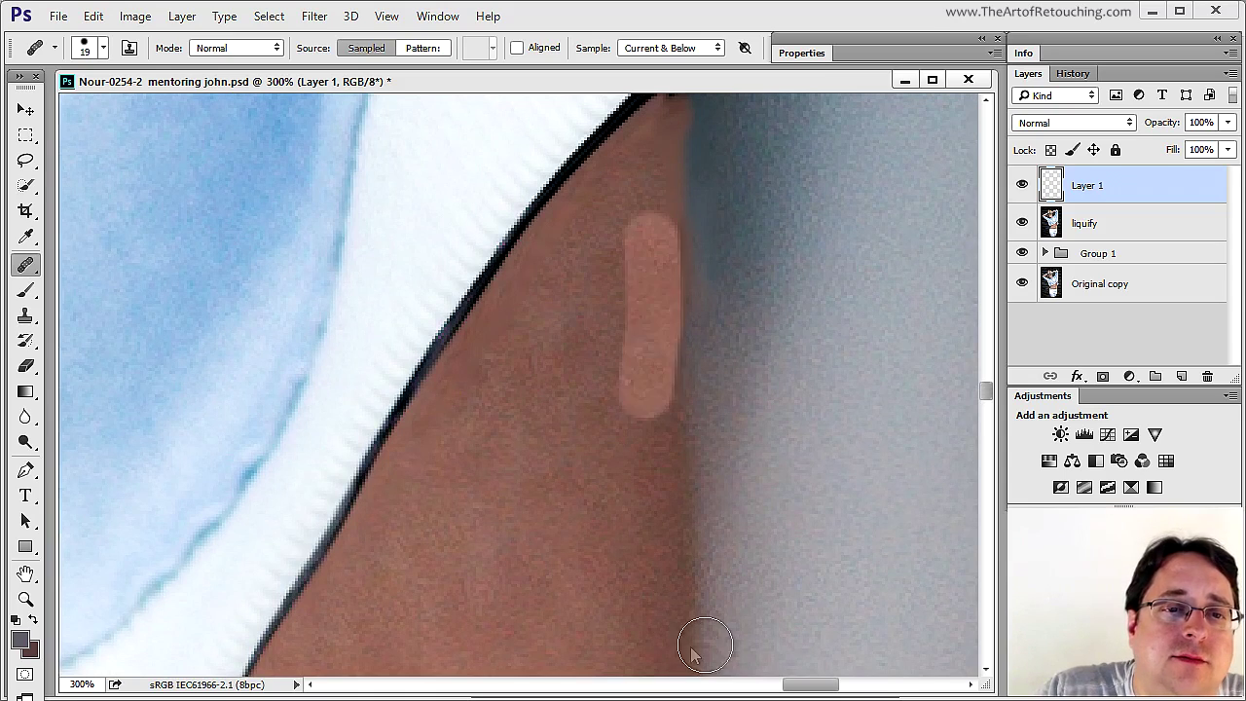
pyautogui.moveTo(637, 282)
pyautogui.mouseDown()
pyautogui.moveTo(647, 183)
pyautogui.moveTo(593, 236)
pyautogui.moveTo(618, 145)
pyautogui.mouseUp()
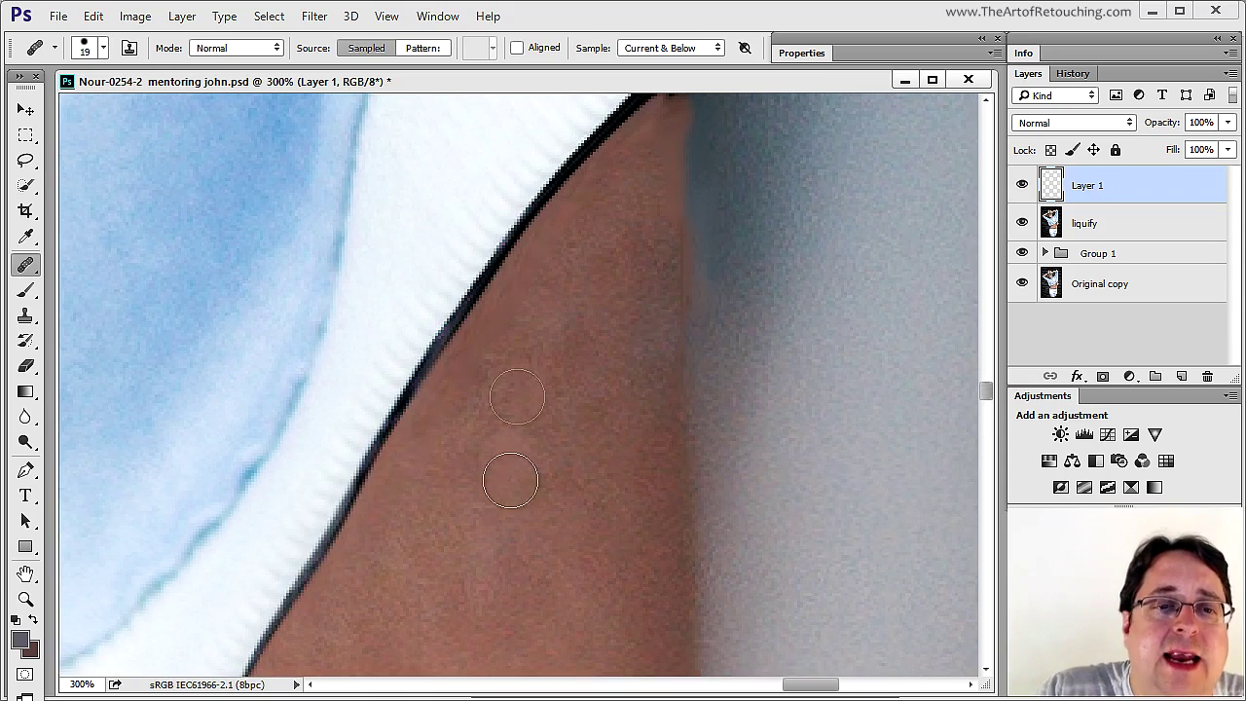
pyautogui.click(780, 608)
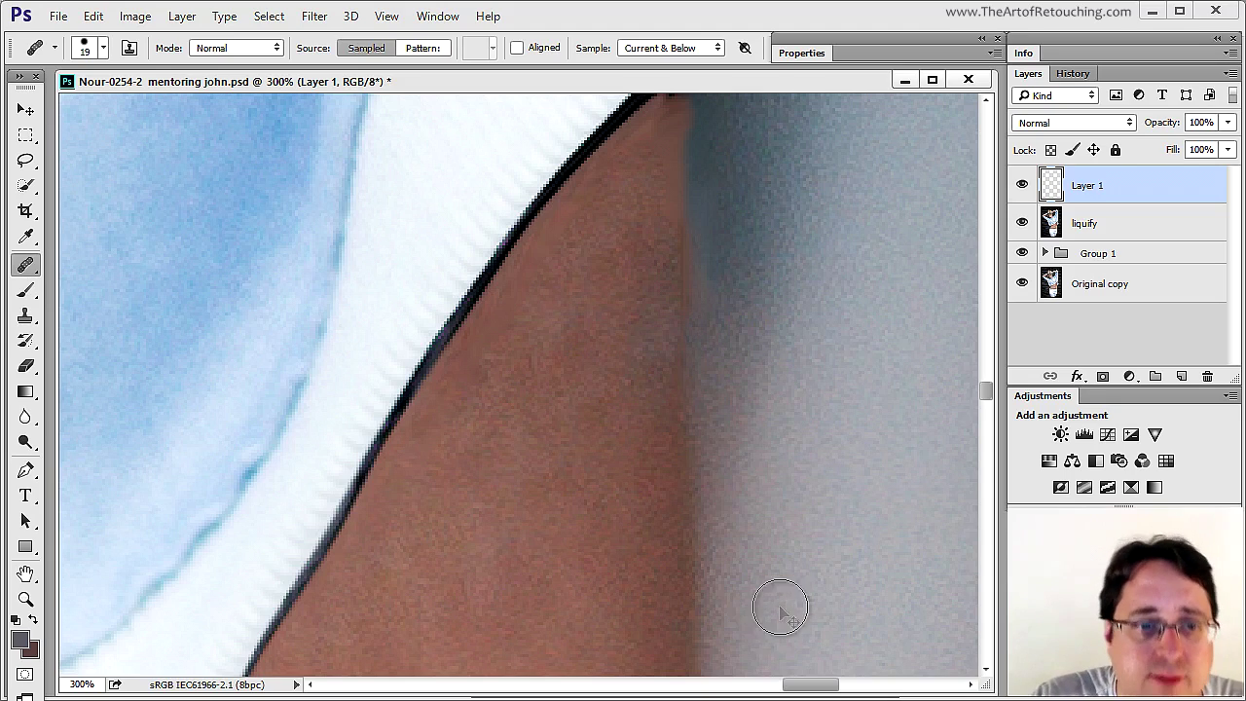
# Touch up the remaining uneven skin patches beside the hem's dark edge at 200%.
pyautogui.hotkey('ctrl', '-')
pyautogui.click(578, 419)
pyautogui.click(579, 185)
pyautogui.click(422, 435)
pyautogui.click(495, 354)
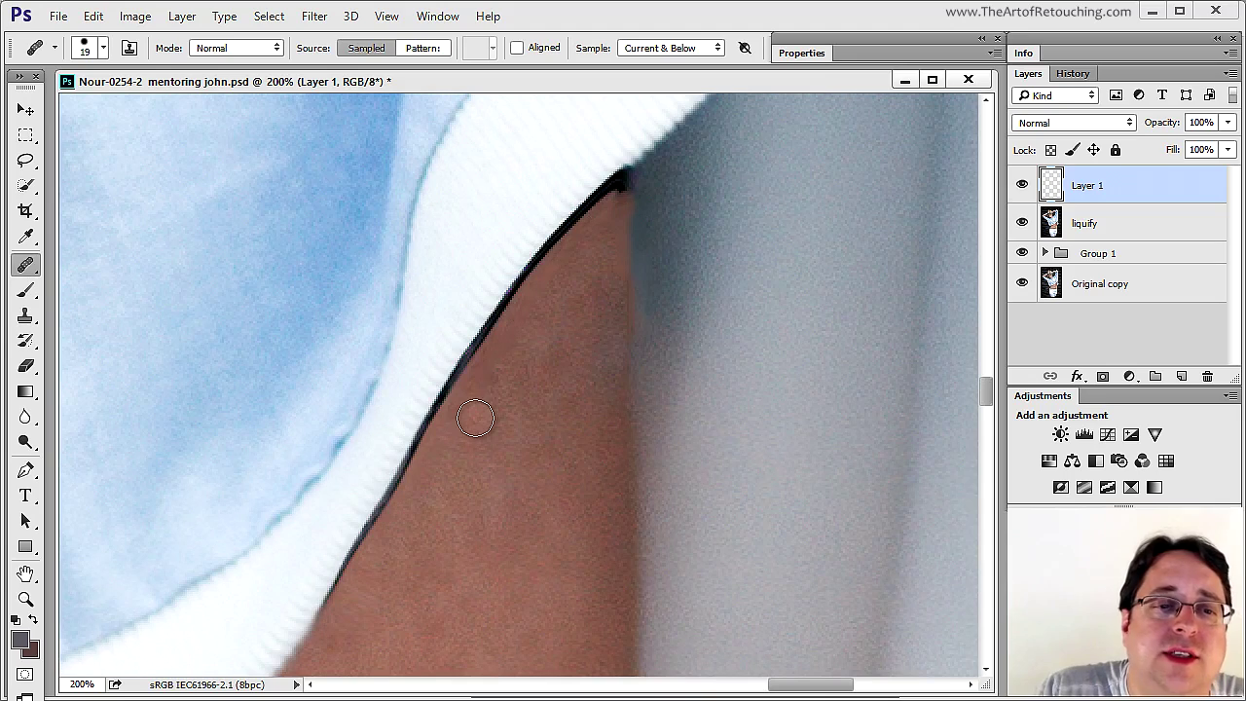
pyautogui.click(479, 423)
pyautogui.hotkey('ctrl', '-')
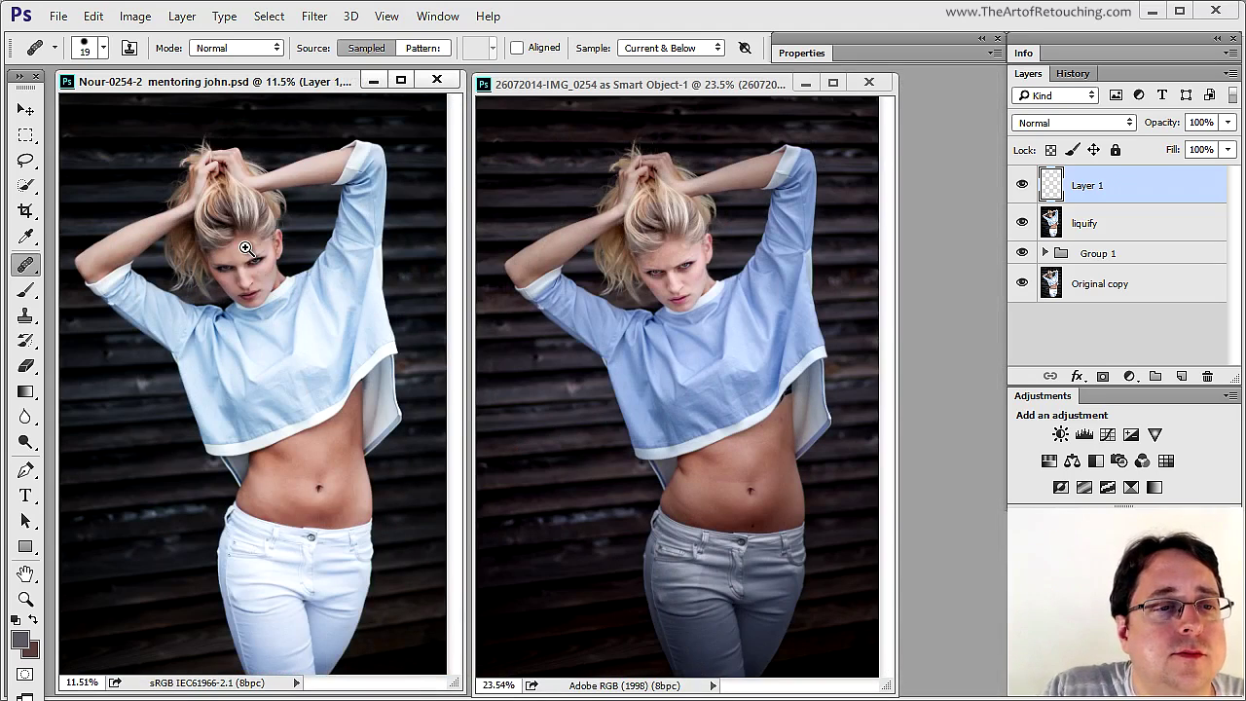
# Set up the Spot Healing Brush with Content-Aware and Sample All Layers for the eye crossed by stray hairs, keeping Layer 1 selected.
pyautogui.hotkey('ctrl', '+')
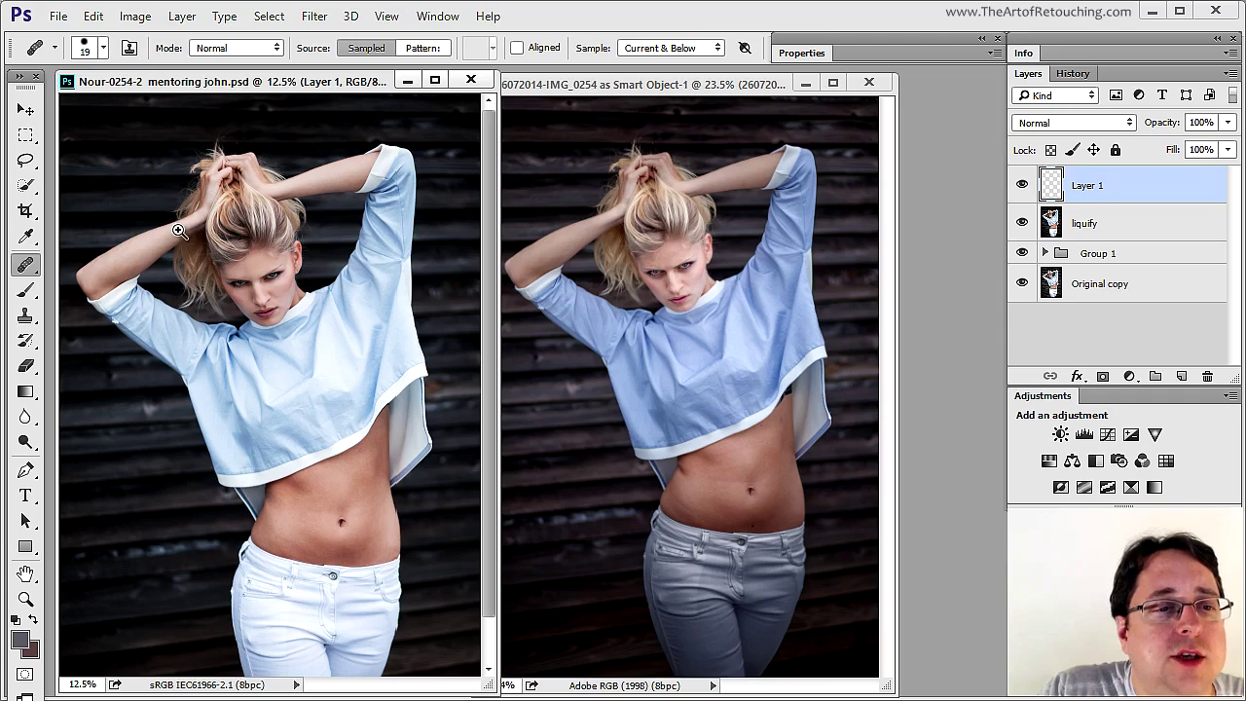
pyautogui.click(295, 321)
pyautogui.click(351, 311)
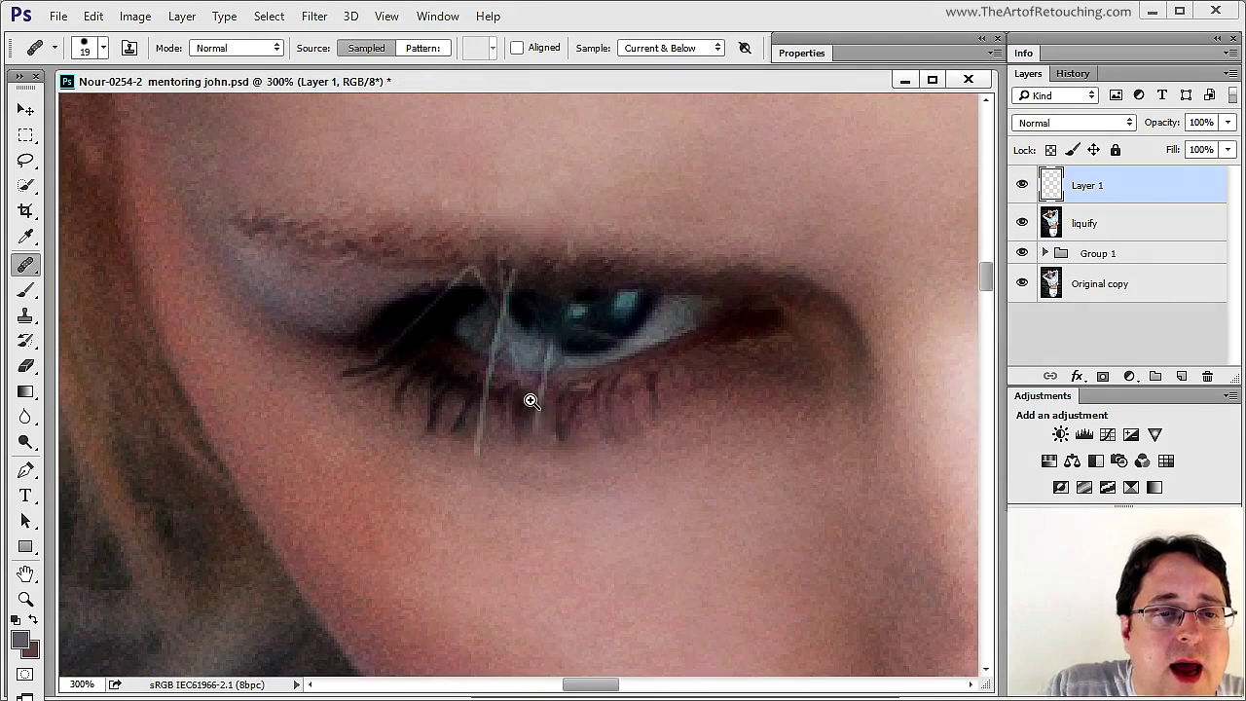
pyautogui.click(508, 388)
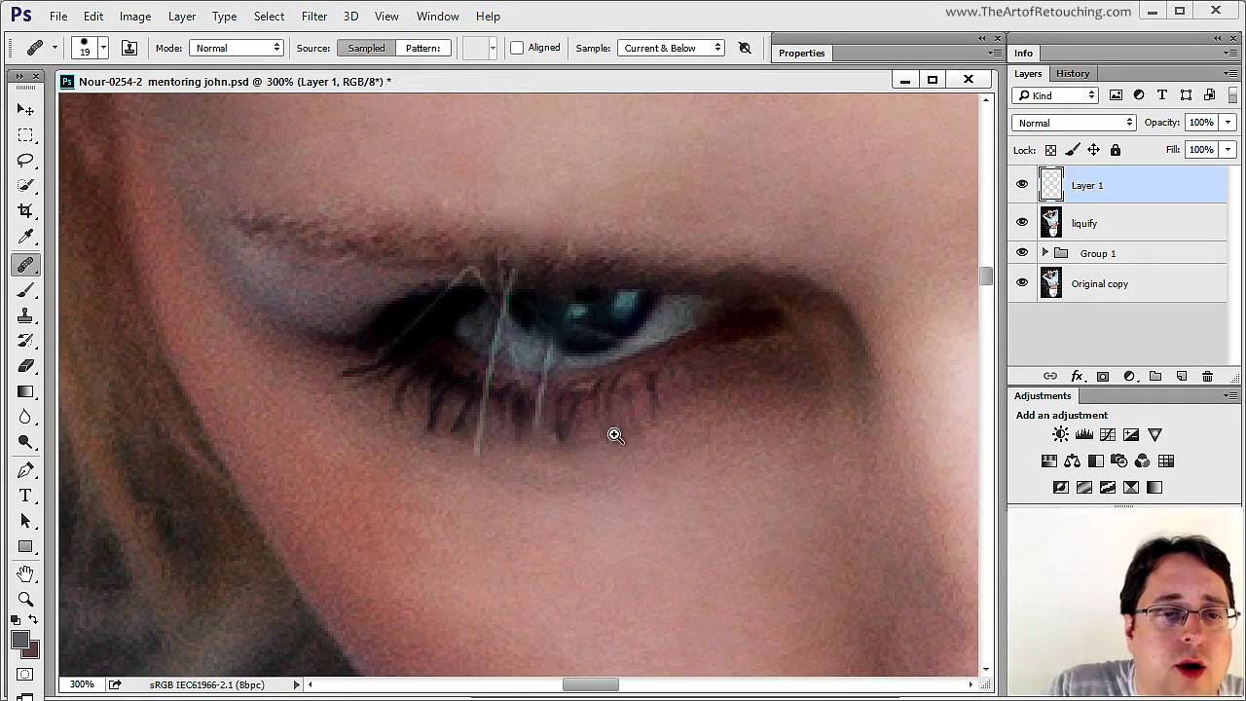
pyautogui.click(550, 439)
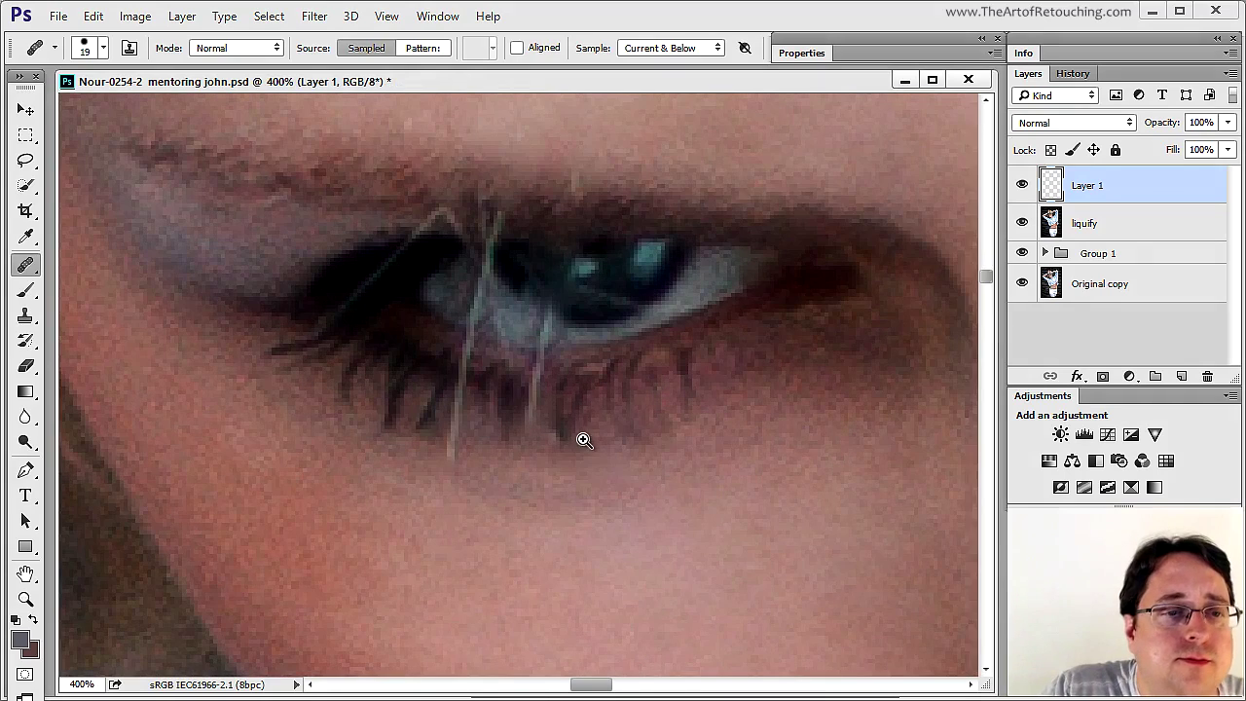
pyautogui.rightClick(26, 265)
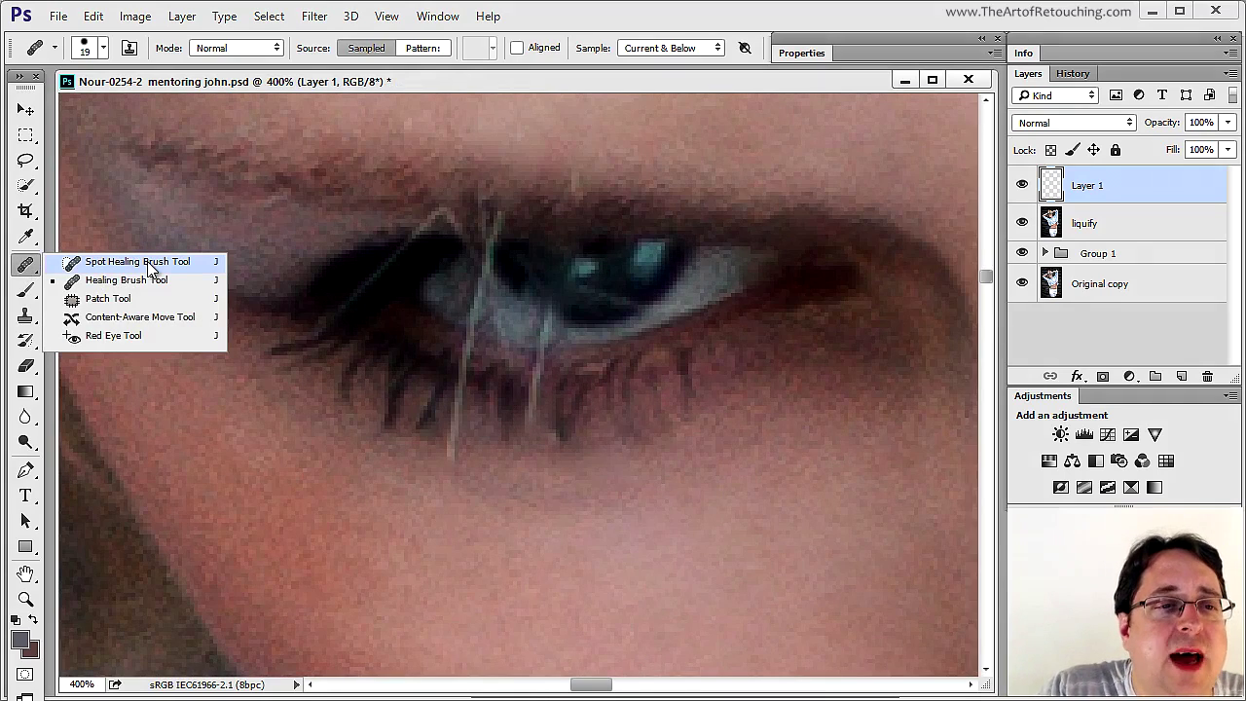
pyautogui.click(151, 269)
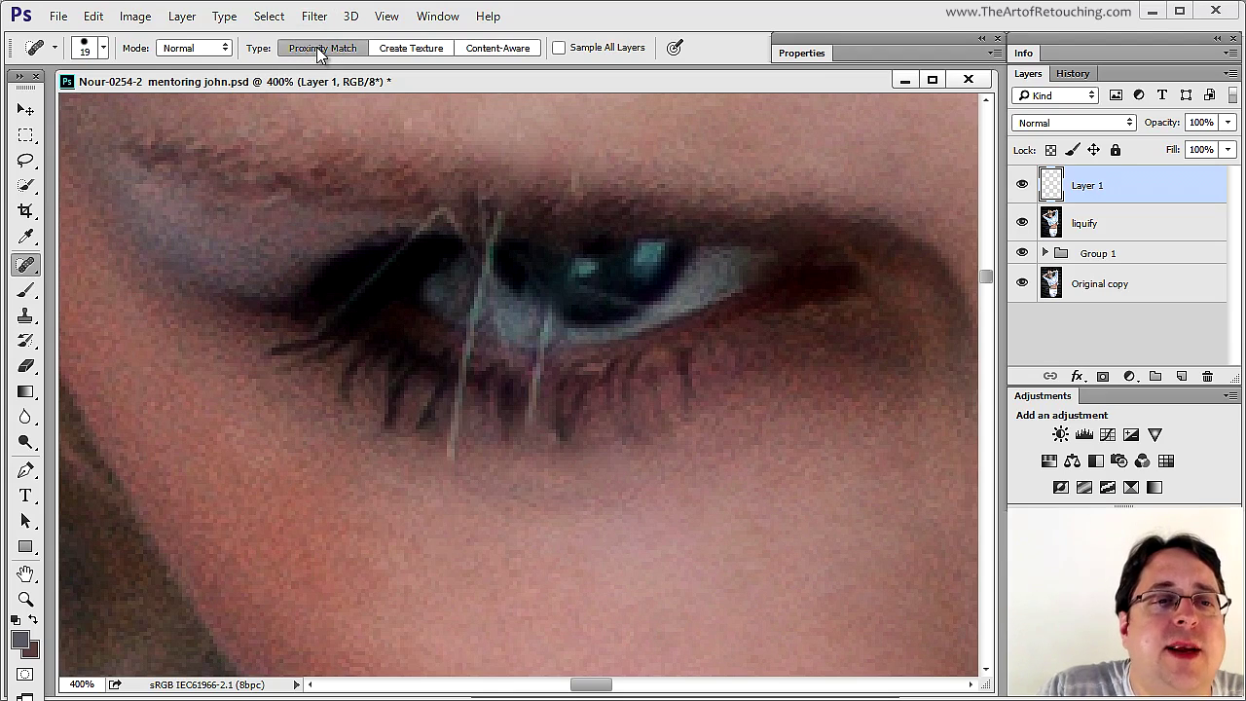
pyautogui.click(519, 50)
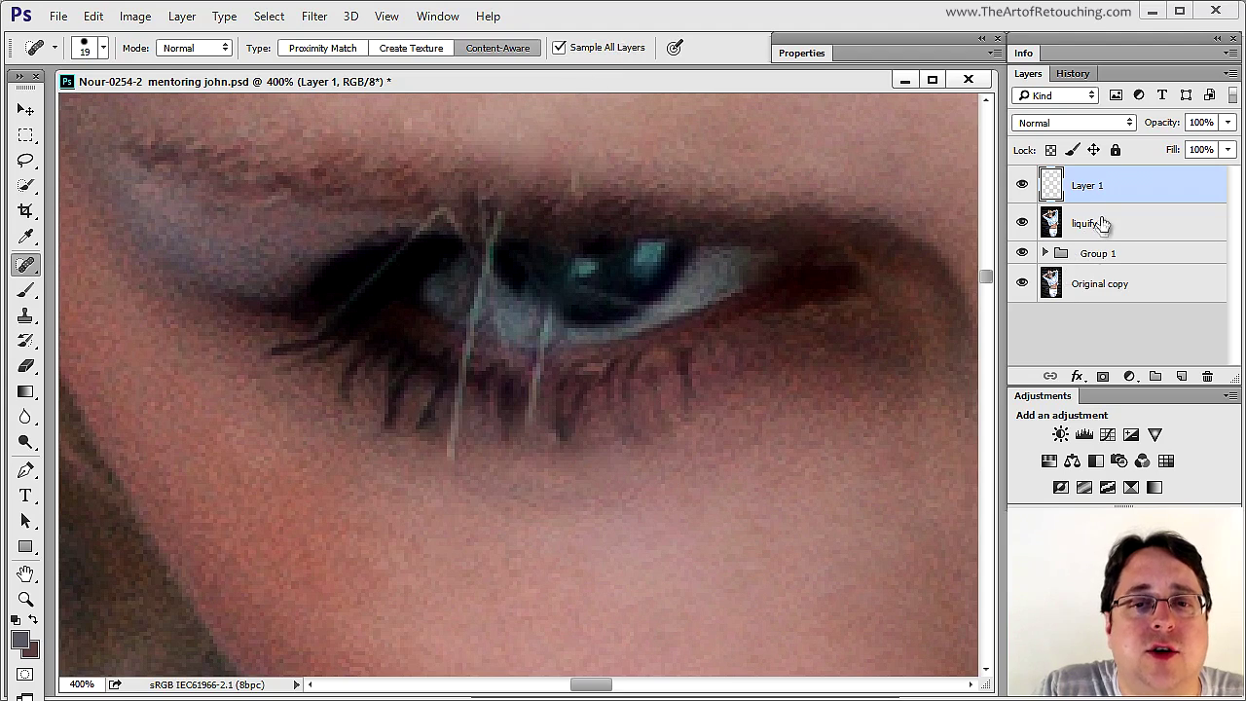
pyautogui.click(1082, 283)
pyautogui.click(1173, 187)
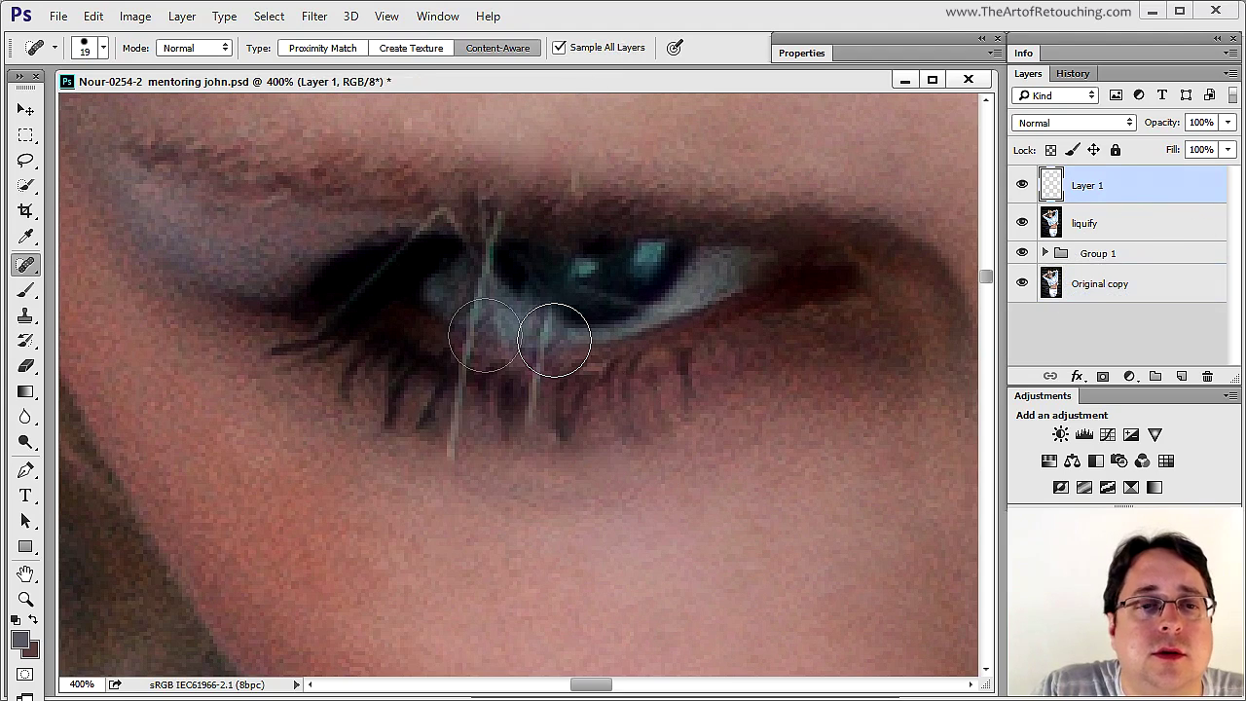
# Heal the stray hair across the dark outer part of the upper eyelid with a 2 px spot healing brush.
pyautogui.press('[')
pyautogui.press('[')
pyautogui.press('[')
pyautogui.press('[')
pyautogui.press('[')
pyautogui.press('[')
pyautogui.press('[')
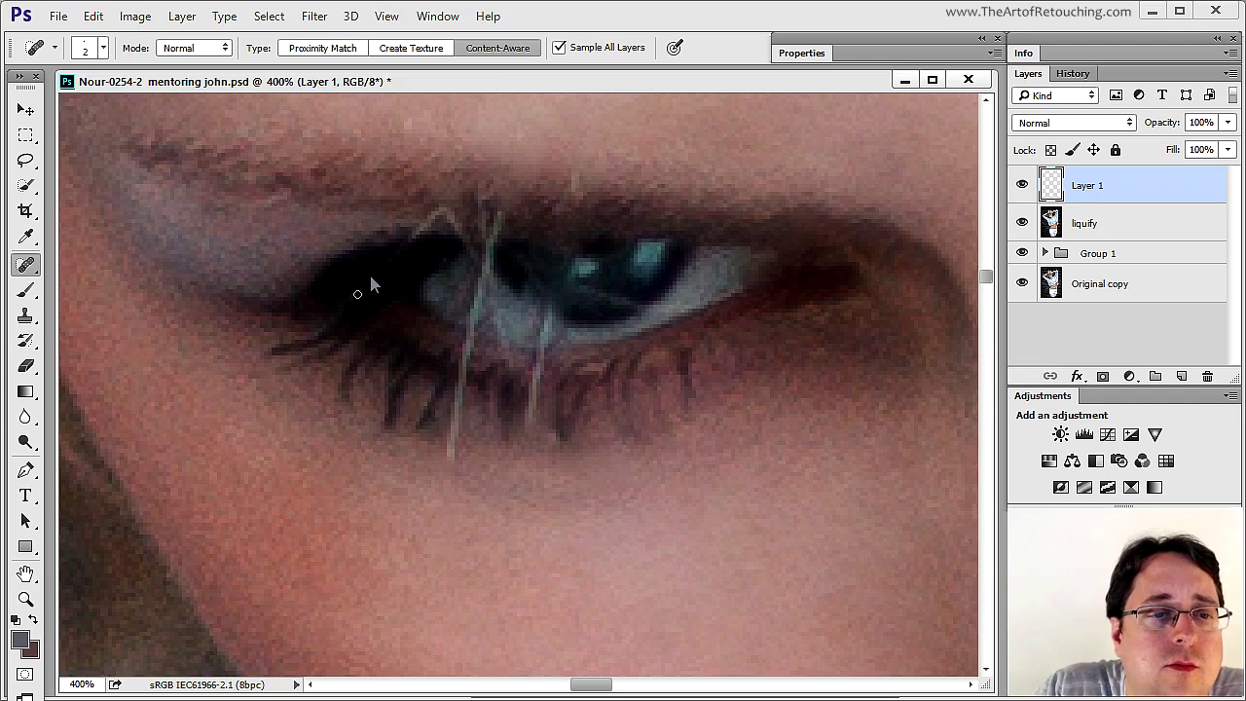
pyautogui.moveTo(441, 208)
pyautogui.mouseDown()
pyautogui.moveTo(417, 233)
pyautogui.moveTo(486, 211)
pyautogui.moveTo(445, 206)
pyautogui.mouseUp()
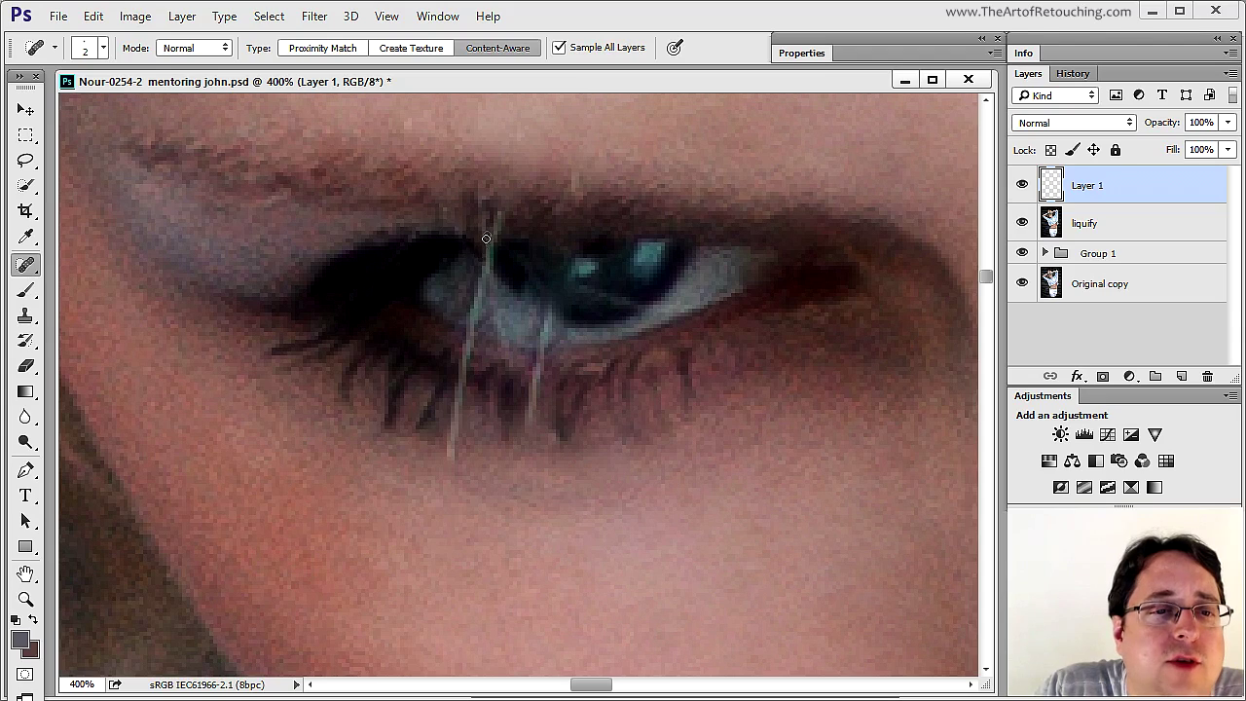
# Heal the stray hair running from the upper lid across the white of the eye, using a 3 px brush.
pyautogui.moveTo(499, 213); pyautogui.dragTo(472, 328)
pyautogui.press(']')
pyautogui.press('[')
pyautogui.press('[')
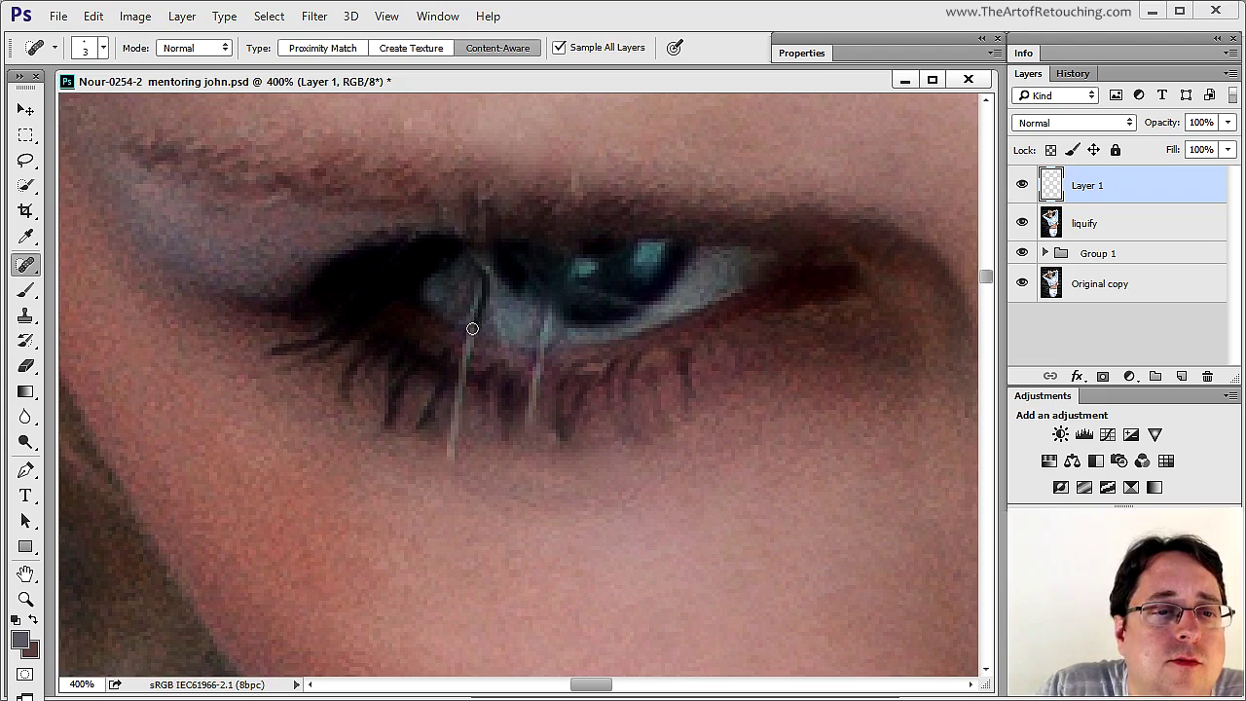
pyautogui.moveTo(476, 277)
pyautogui.mouseDown()
pyautogui.moveTo(473, 337)
pyautogui.moveTo(503, 330)
pyautogui.mouseUp()
pyautogui.moveTo(486, 280)
pyautogui.mouseDown()
pyautogui.moveTo(499, 331)
pyautogui.moveTo(478, 261)
pyautogui.mouseUp()
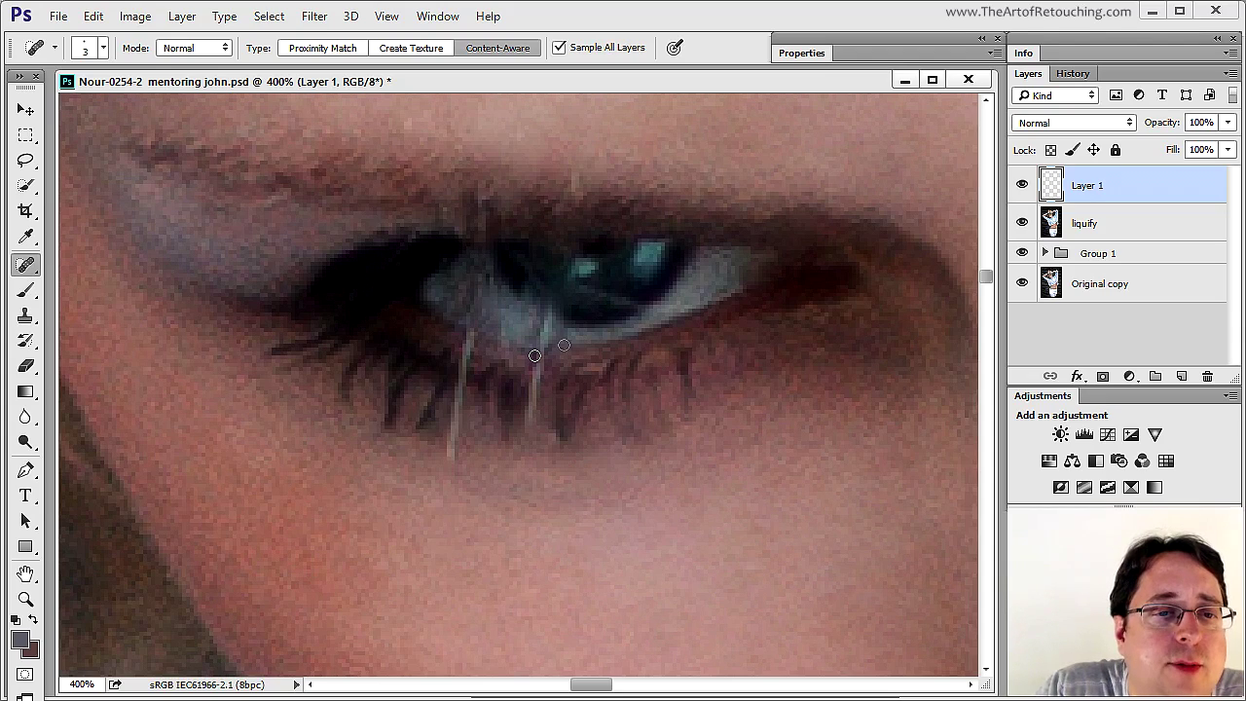
# Heal the two light hairs crossing the lower lid and lashes, plus the faint hair over the iris.
pyautogui.moveTo(537, 333)
pyautogui.mouseDown()
pyautogui.moveTo(569, 335)
pyautogui.moveTo(514, 333)
pyautogui.moveTo(548, 332)
pyautogui.moveTo(516, 308)
pyautogui.mouseUp()
pyautogui.moveTo(544, 360)
pyautogui.mouseDown()
pyautogui.moveTo(523, 443)
pyautogui.moveTo(518, 426)
pyautogui.moveTo(508, 431)
pyautogui.mouseUp()
pyautogui.moveTo(469, 349); pyautogui.dragTo(445, 458)
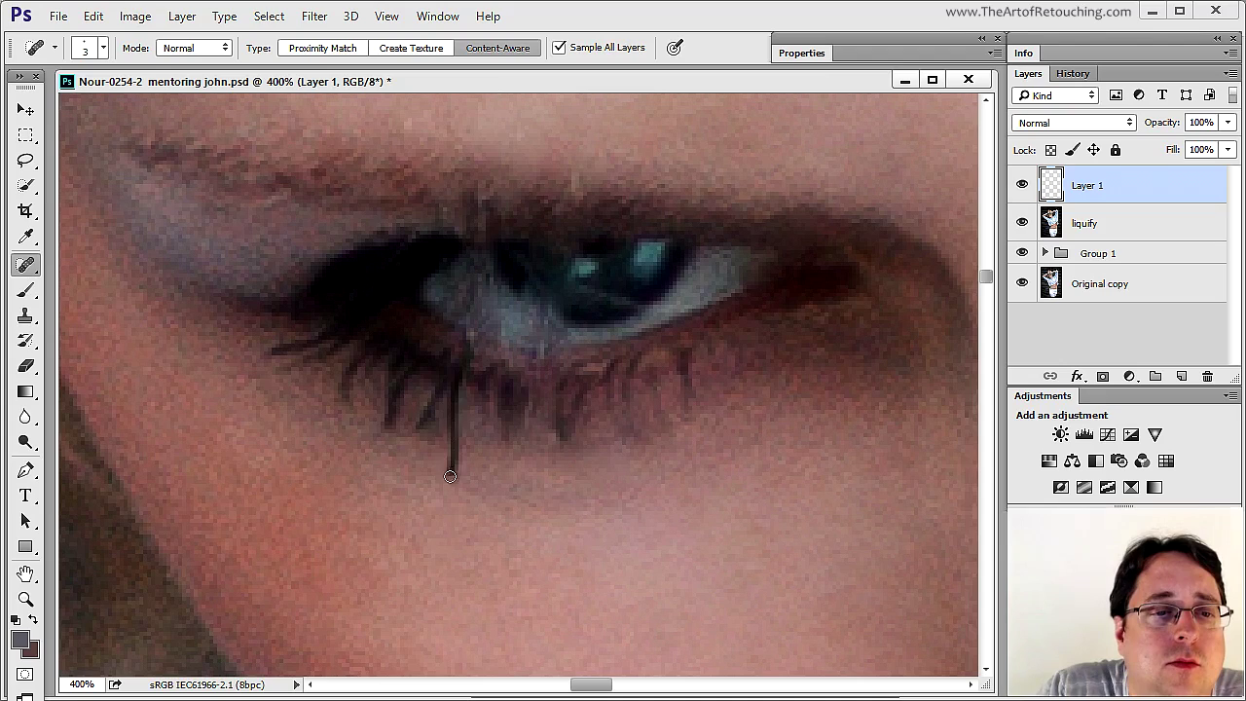
pyautogui.moveTo(465, 356); pyautogui.dragTo(446, 461)
pyautogui.moveTo(458, 397)
pyautogui.mouseDown()
pyautogui.moveTo(468, 335)
pyautogui.moveTo(457, 386)
pyautogui.mouseUp()
pyautogui.moveTo(467, 336); pyautogui.dragTo(450, 408)
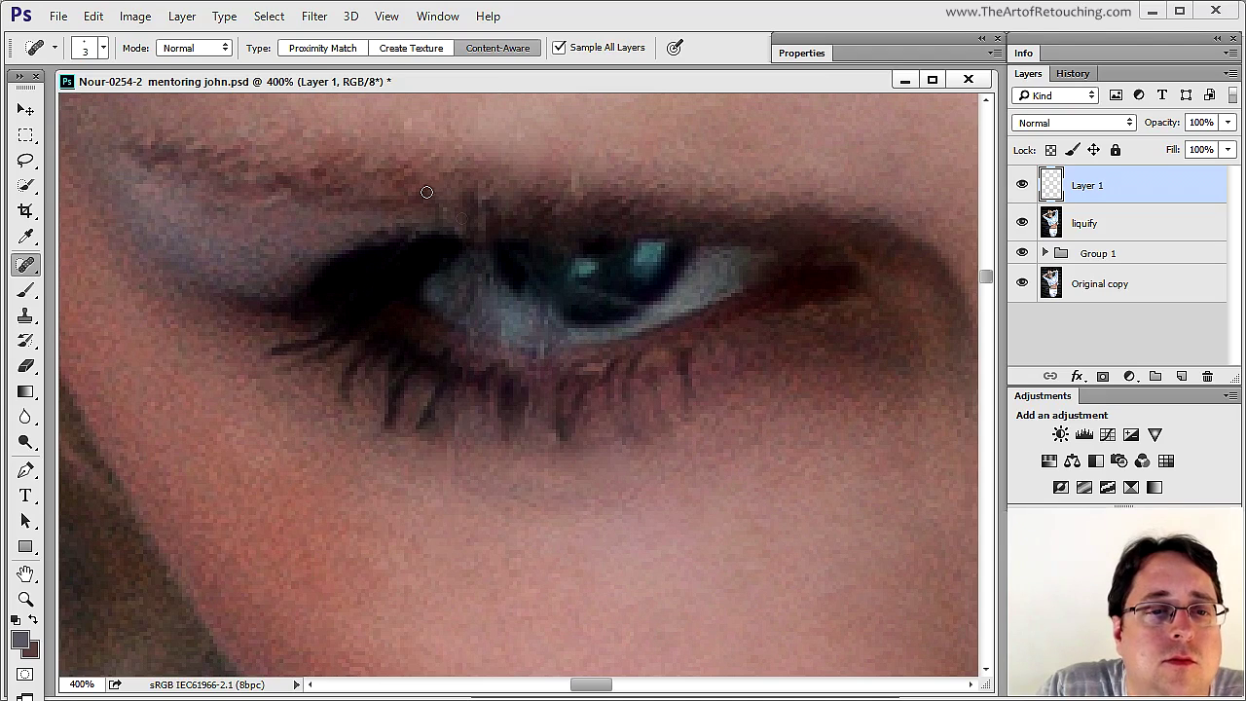
pyautogui.moveTo(592, 292); pyautogui.dragTo(649, 314)
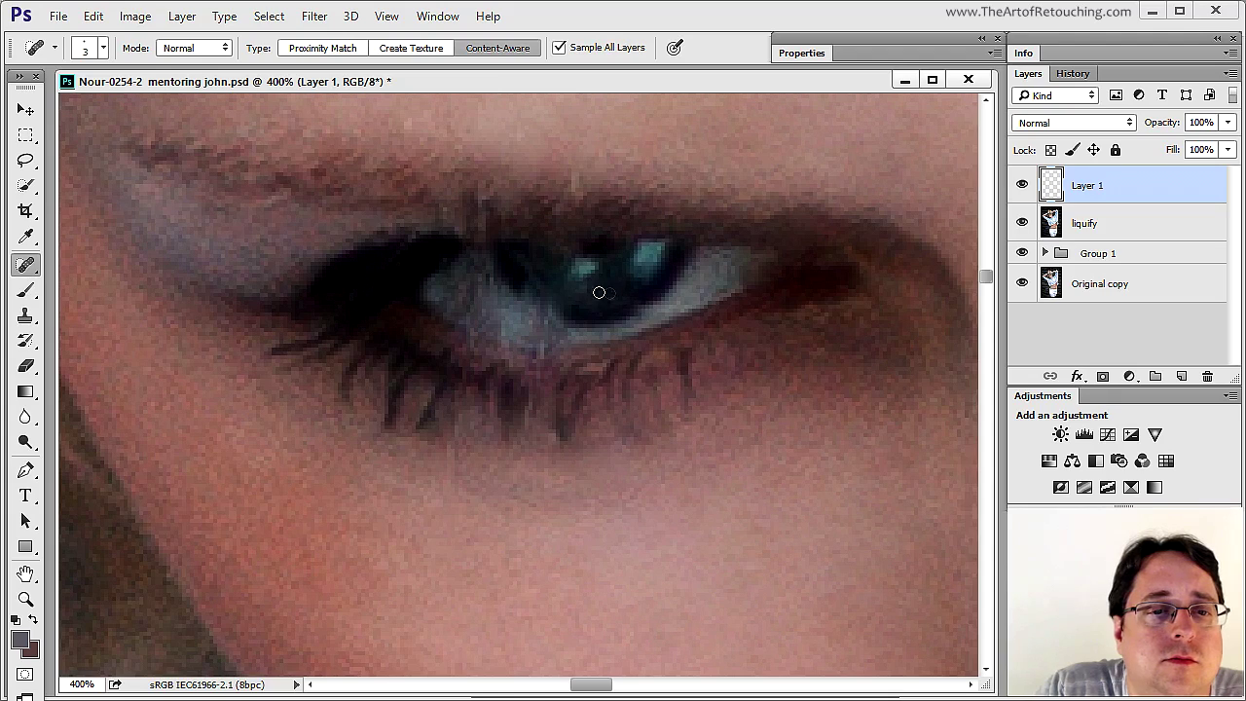
# Repaint the iris's dark lower edge in black with a 4 px brush, then reduce the brush opacity to 20%.
pyautogui.press('b')
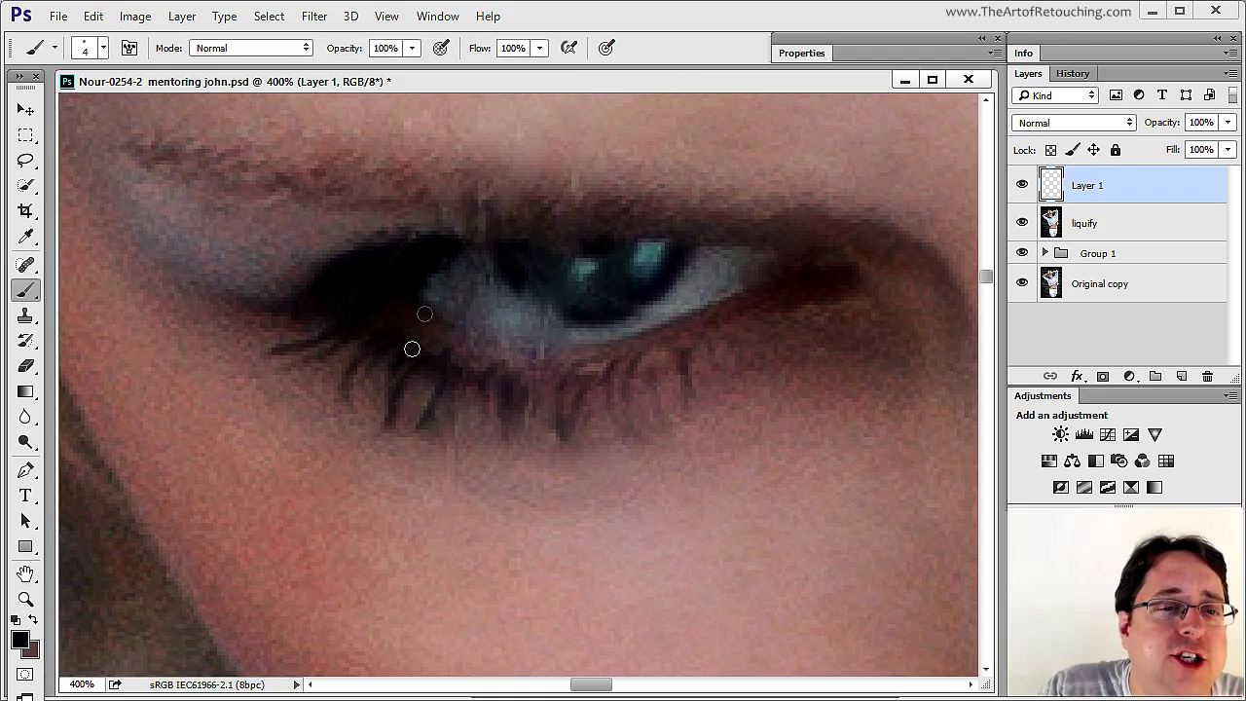
pyautogui.moveTo(519, 276); pyautogui.dragTo(572, 312)
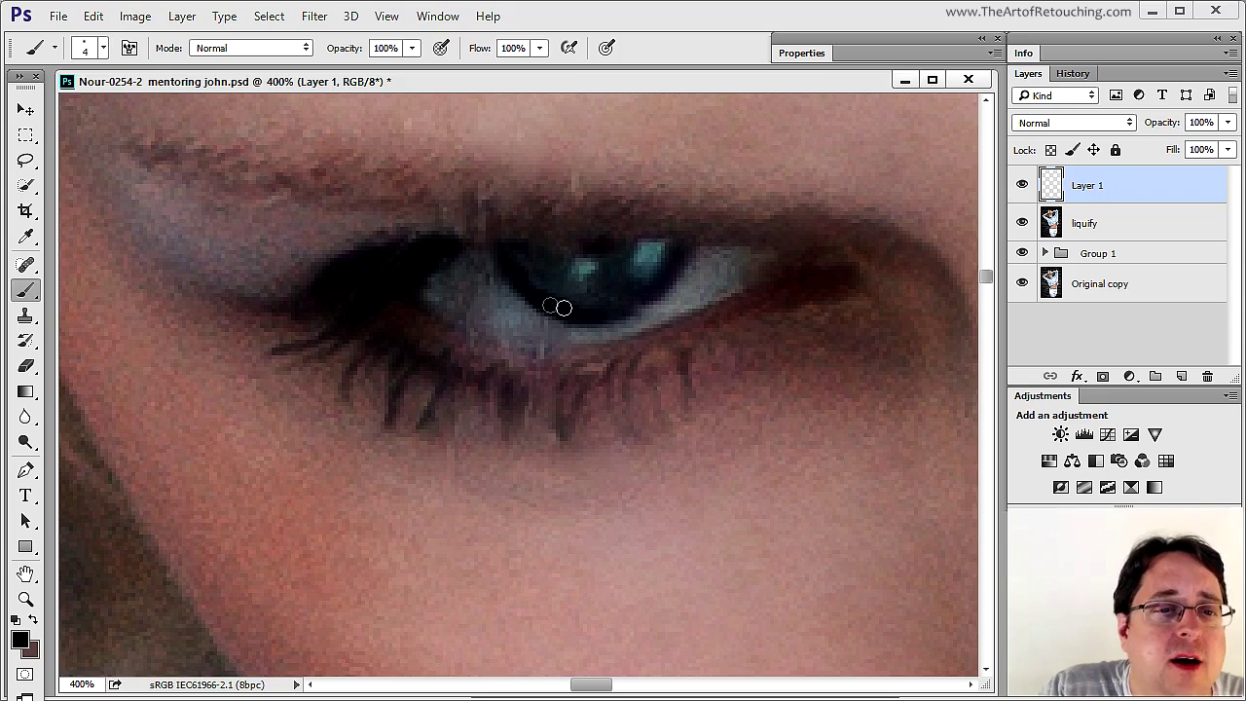
pyautogui.press('2')
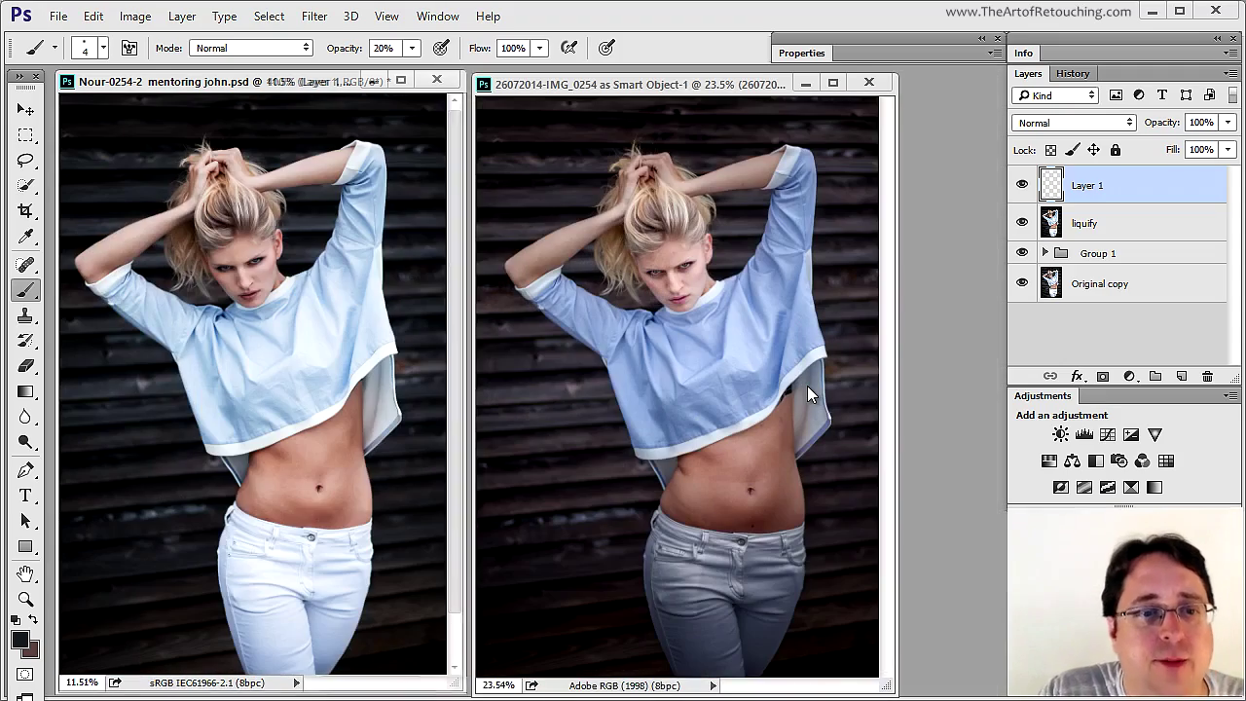
# Inspect the cleaned eye at 200% and compare it with Layer 1 hidden and shown.
pyautogui.click(294, 298)
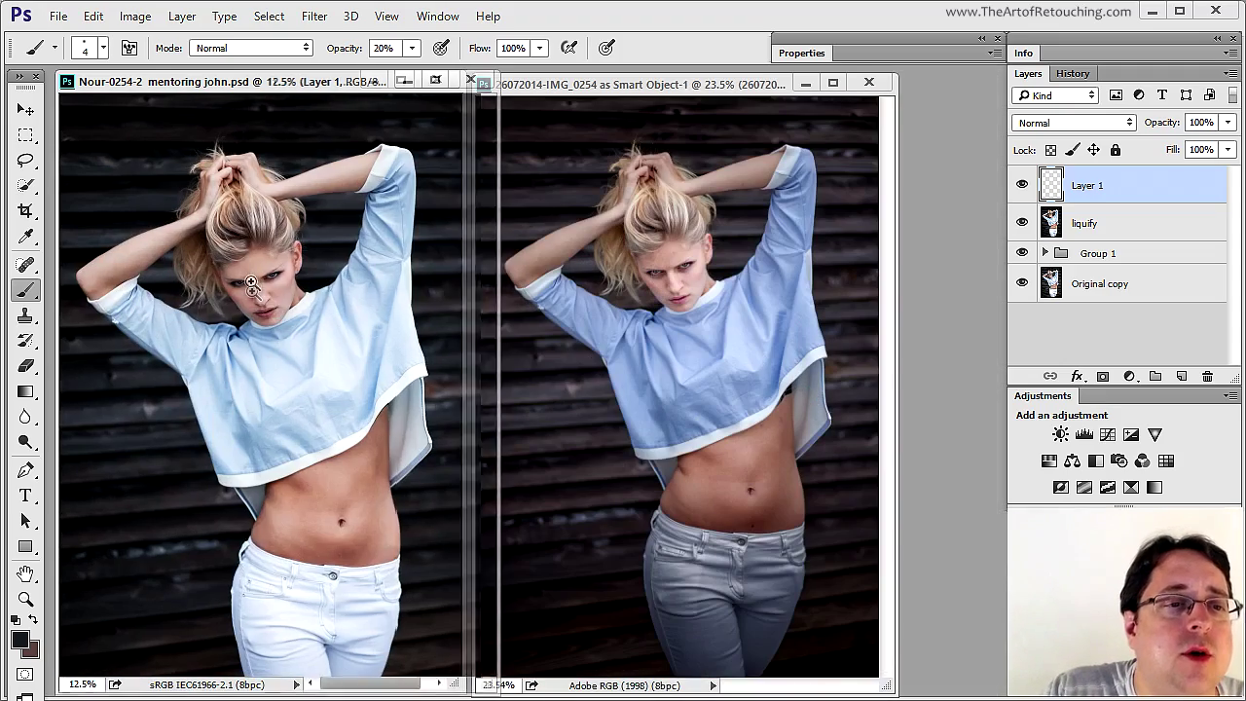
pyautogui.click(294, 298)
pyautogui.click(294, 298)
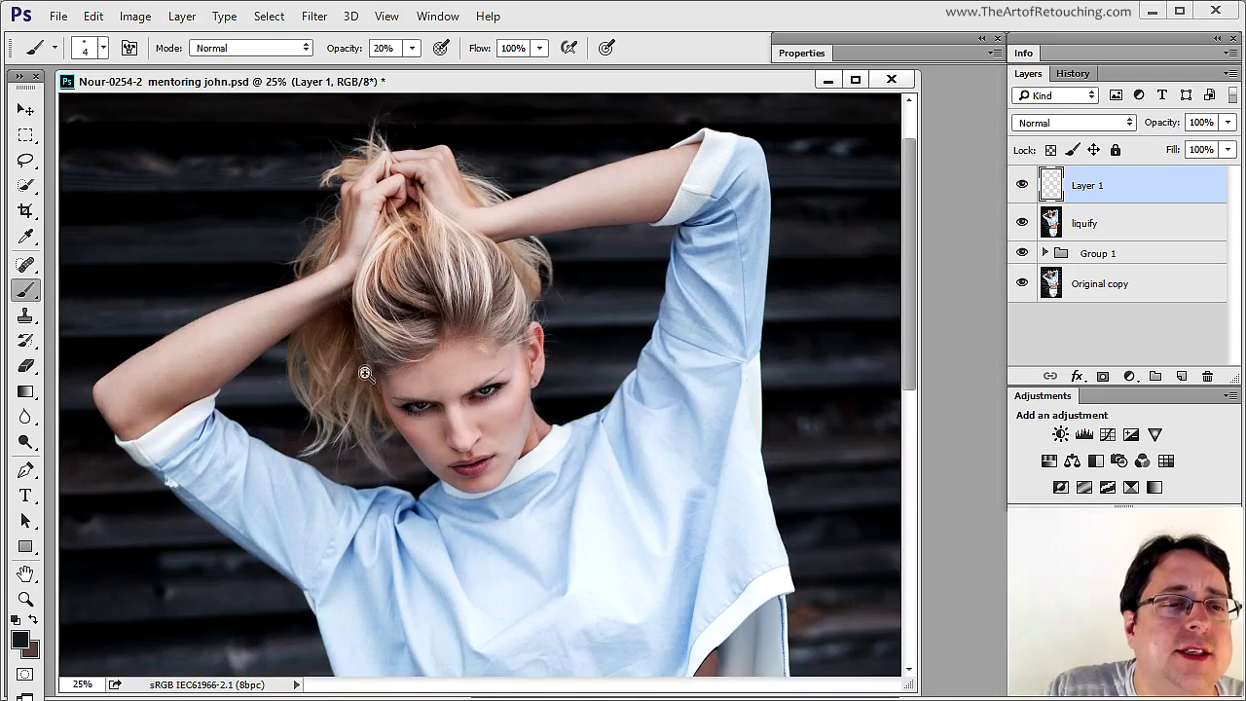
pyautogui.click(489, 400)
pyautogui.click(489, 399)
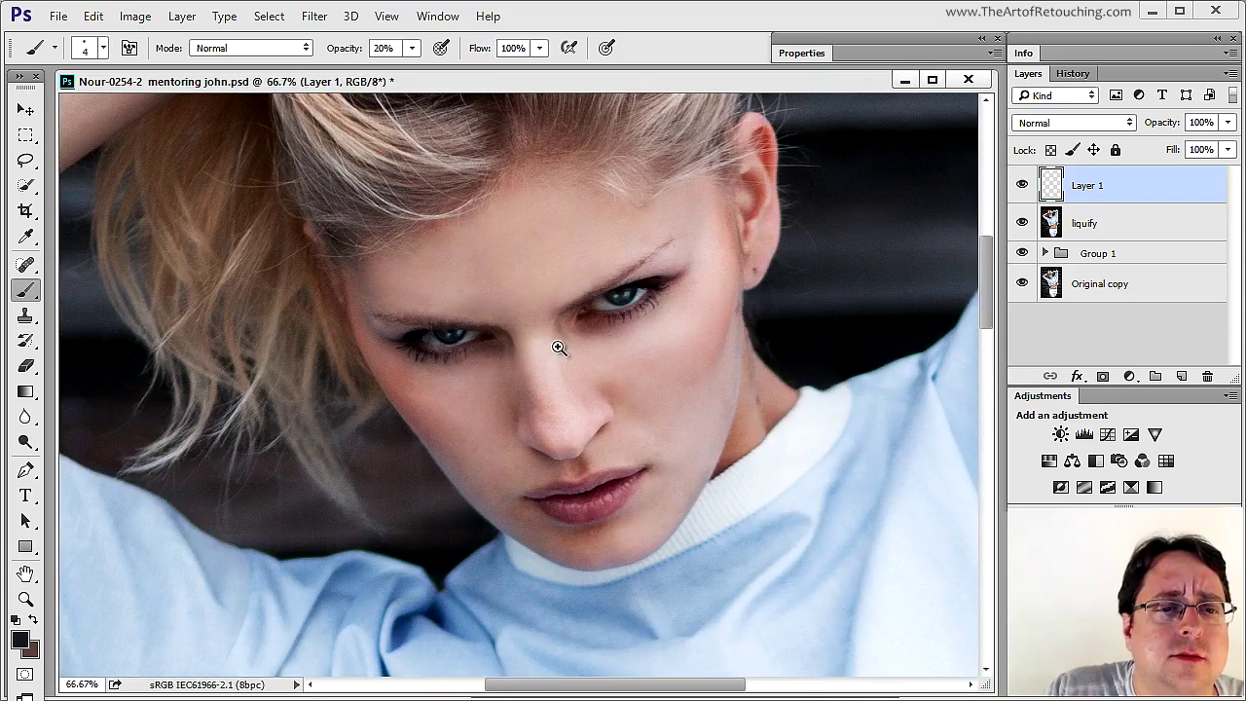
pyautogui.click(557, 344)
pyautogui.click(556, 345)
pyautogui.moveTo(416, 445); pyautogui.dragTo(771, 351)
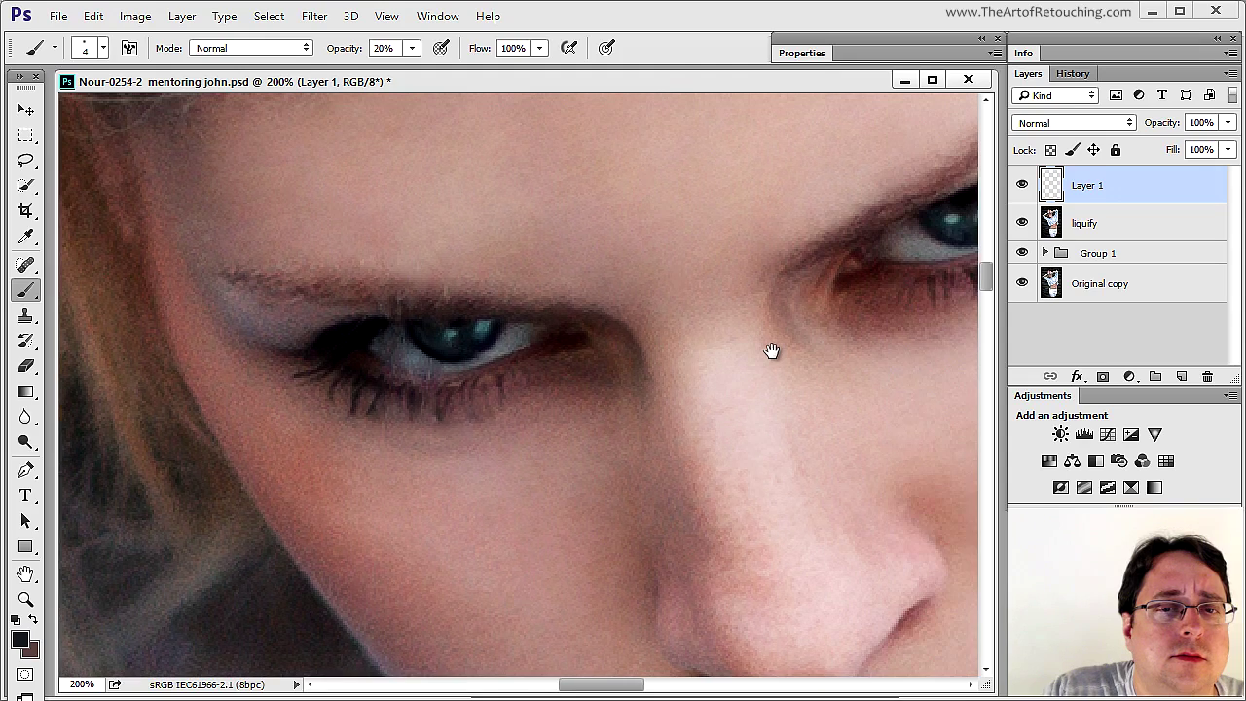
pyautogui.click(1023, 185)
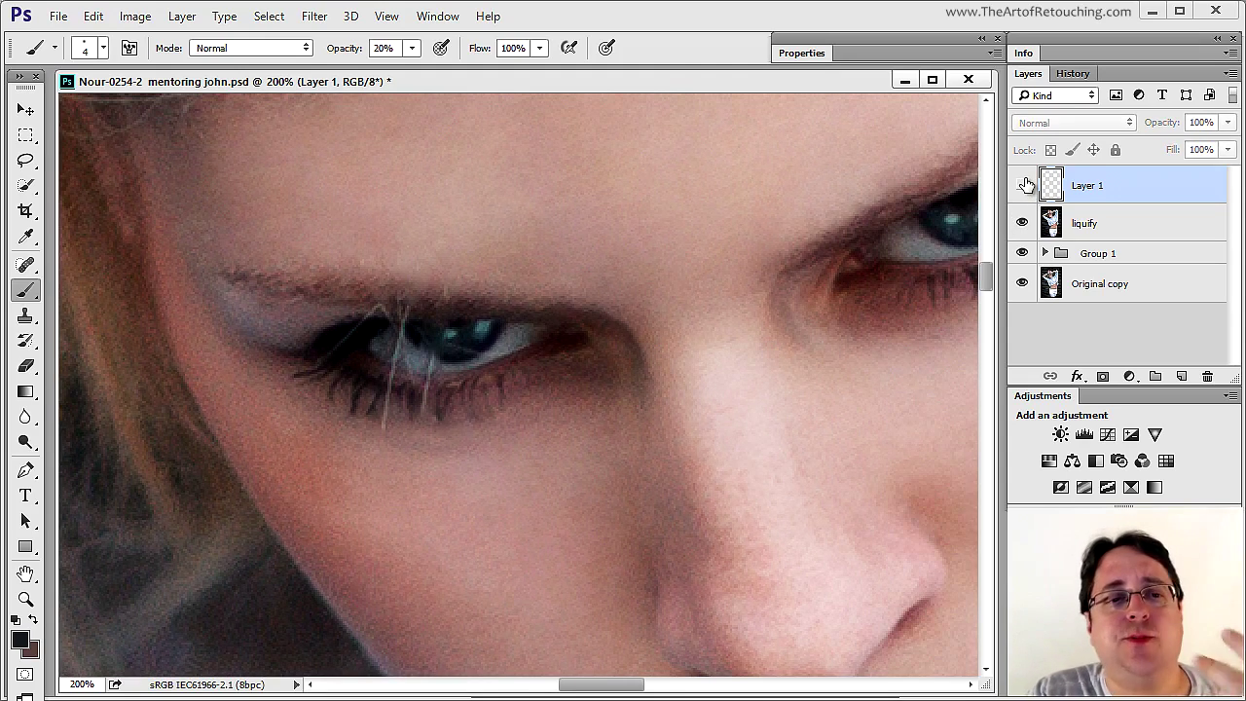
pyautogui.click(1024, 185)
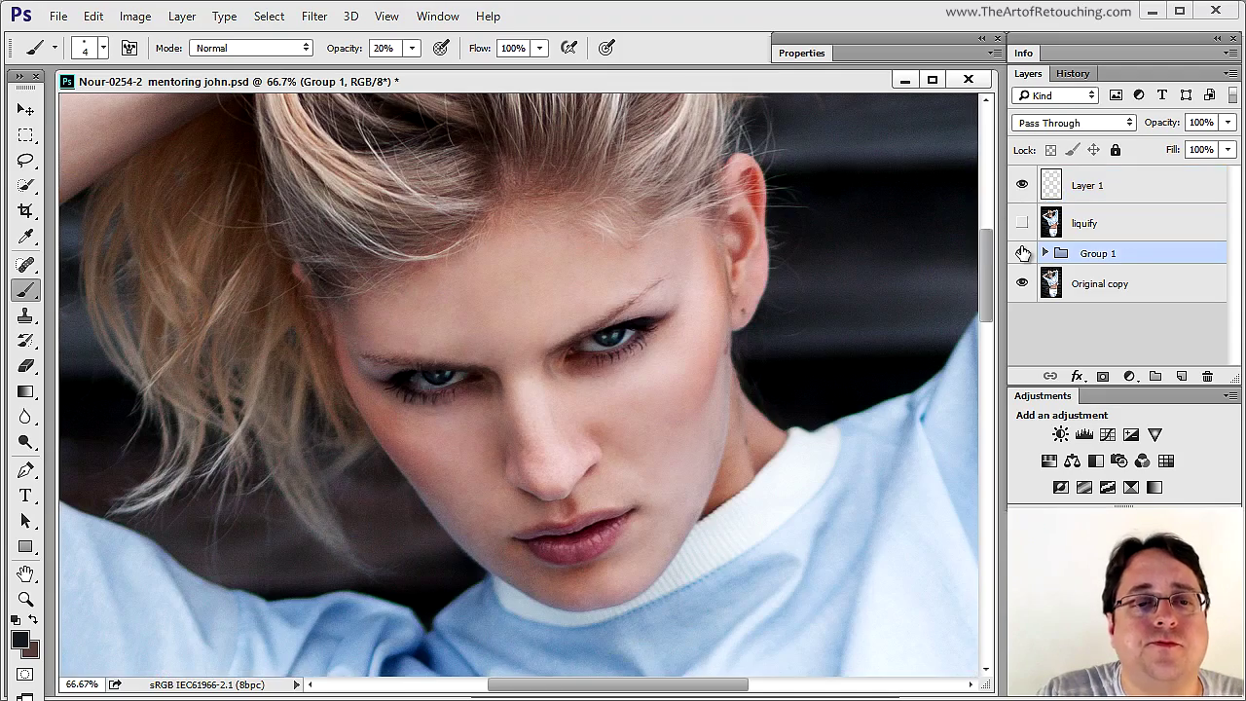
# Compare the face with the Group 1 retouching hidden and shown while the liquify layer is off.
pyautogui.click(1023, 254)
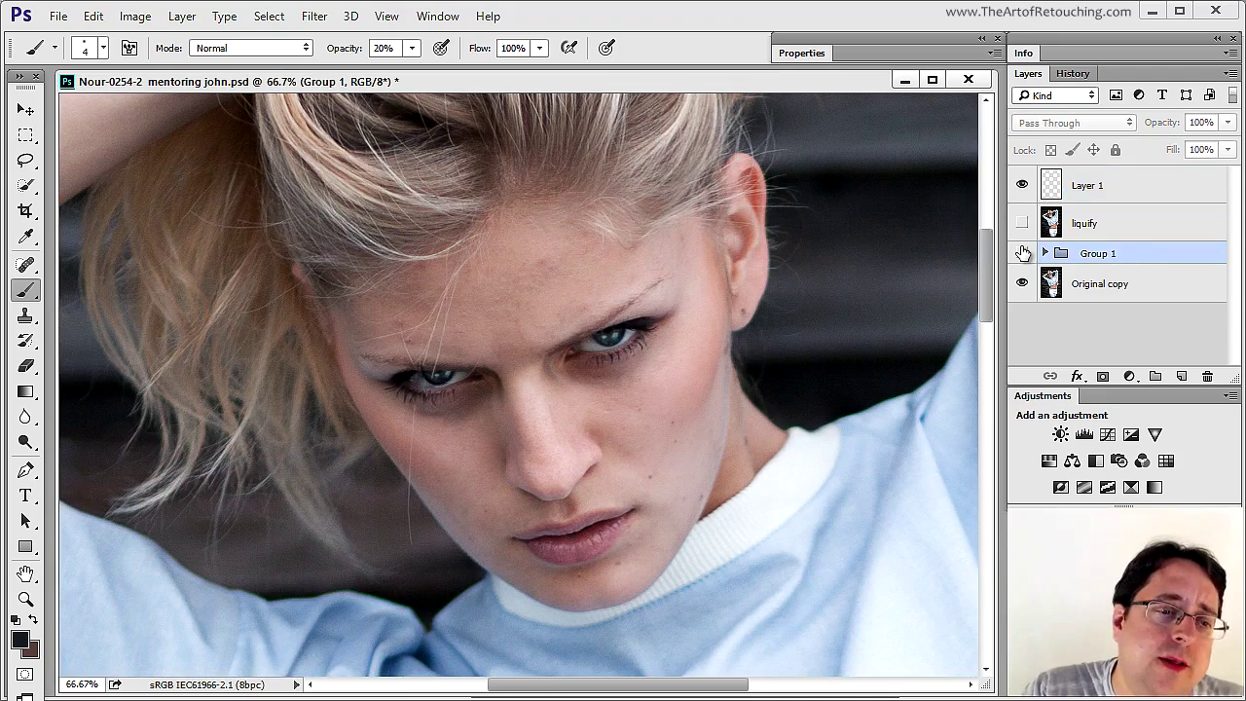
pyautogui.click(1023, 253)
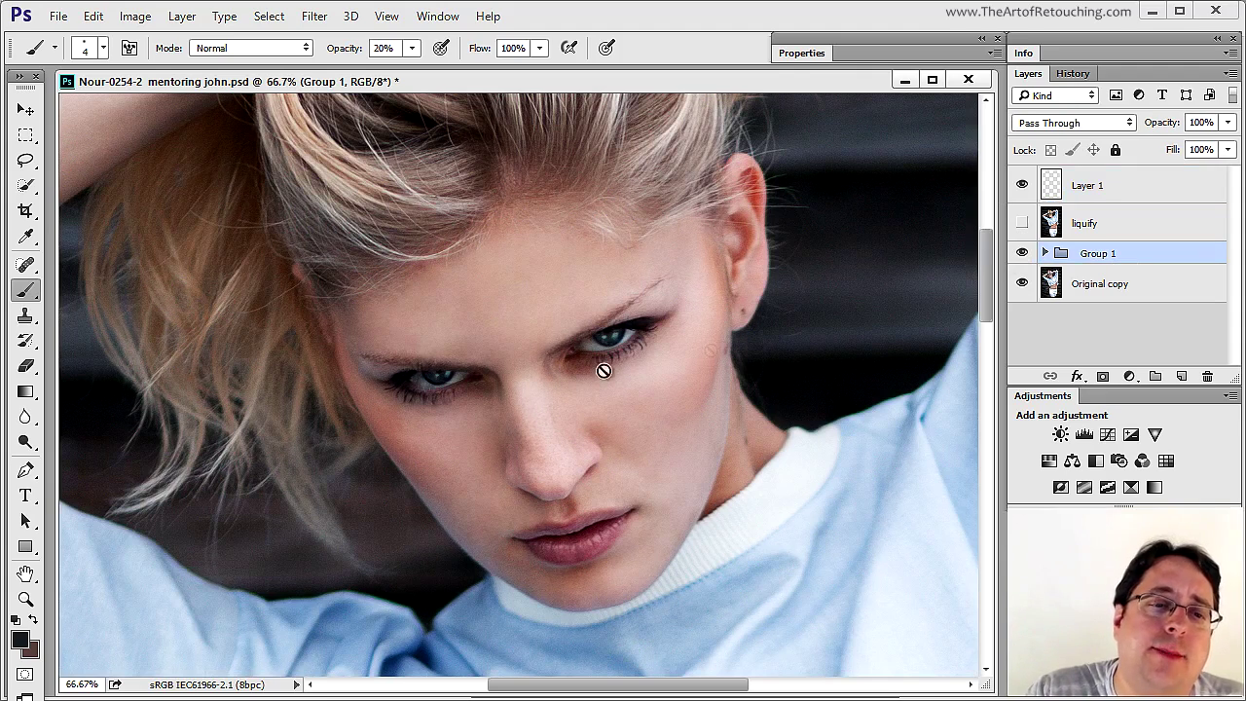
pyautogui.click(1023, 253)
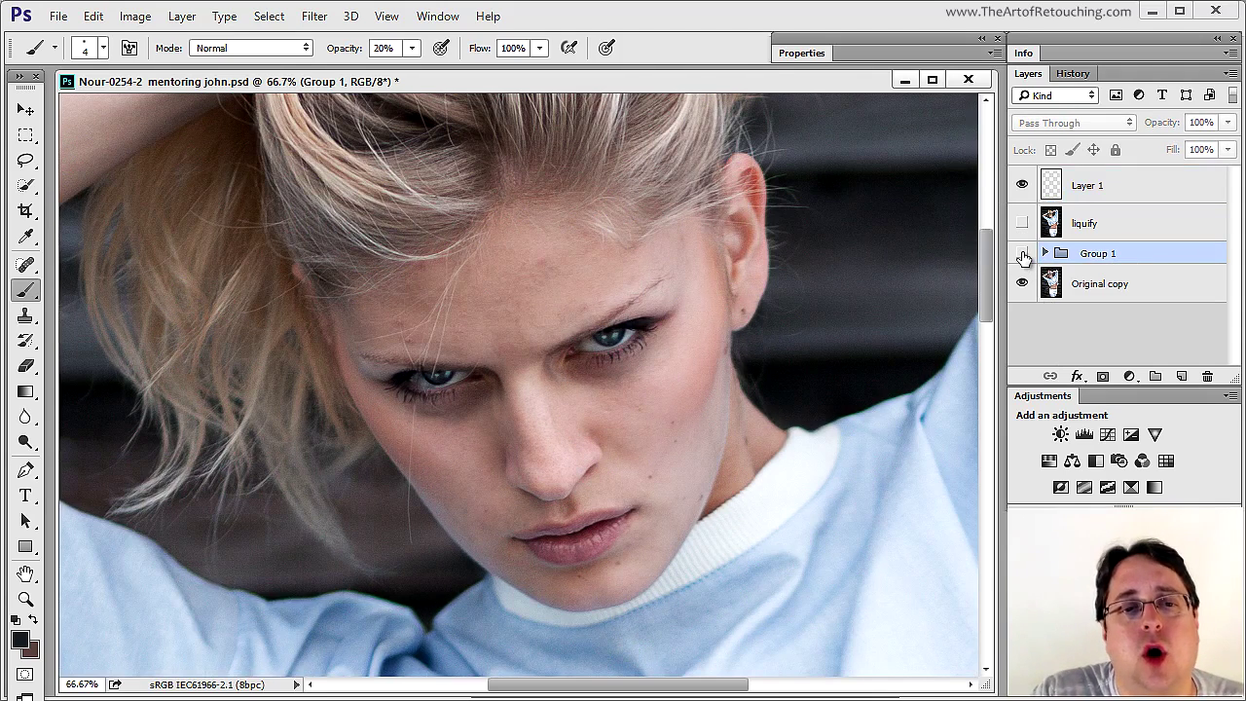
pyautogui.click(1024, 253)
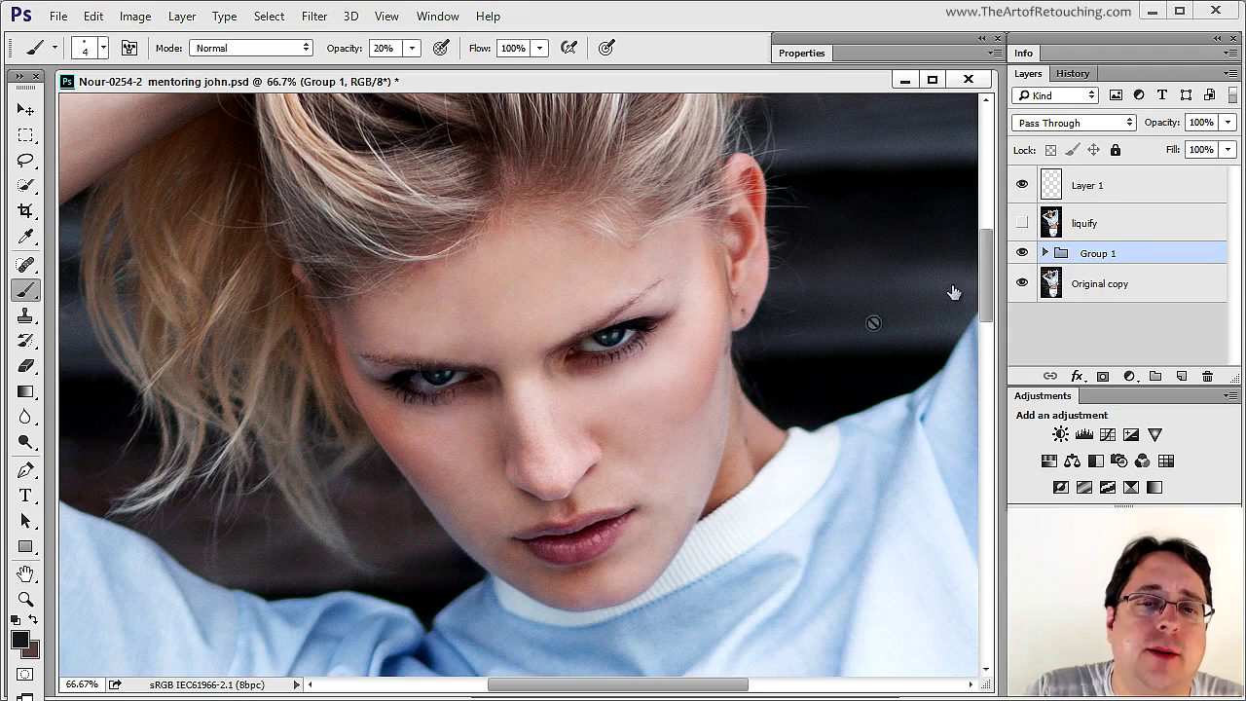
pyautogui.click(1024, 254)
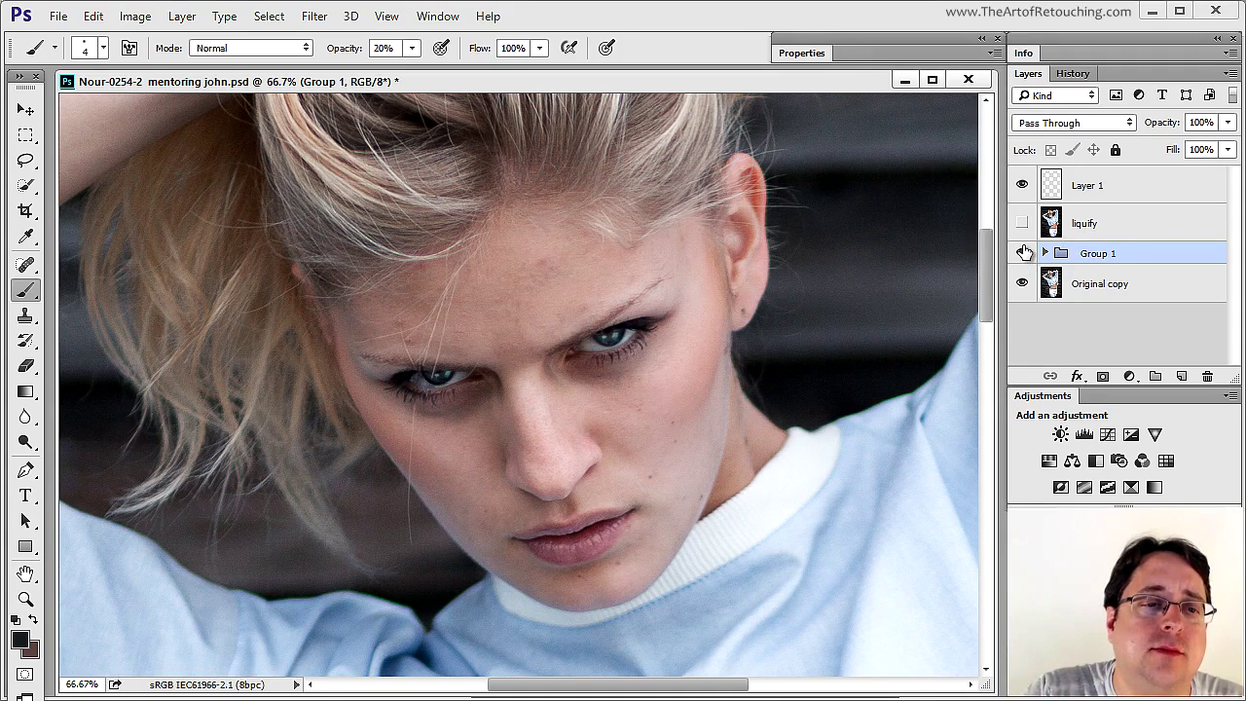
pyautogui.click(1023, 253)
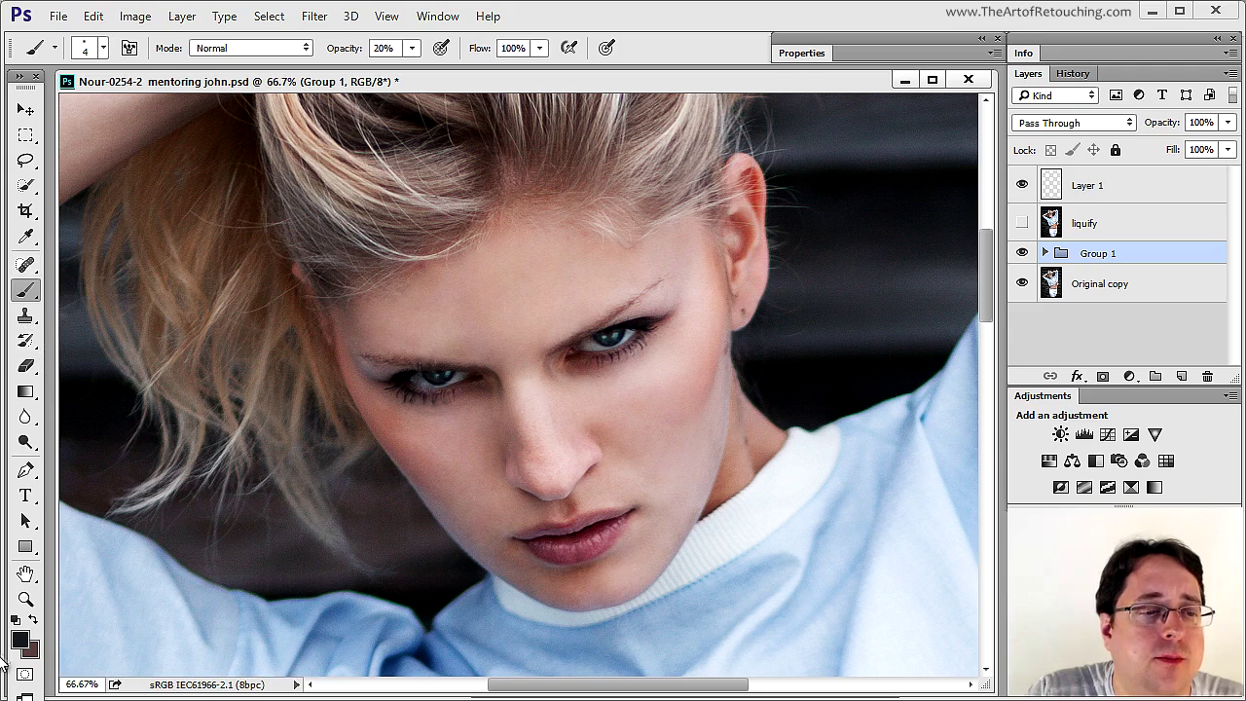
# Enter Quick Mask mode and set the brush to 45 px, 30% hardness and 100% opacity.
pyautogui.click(26, 675)
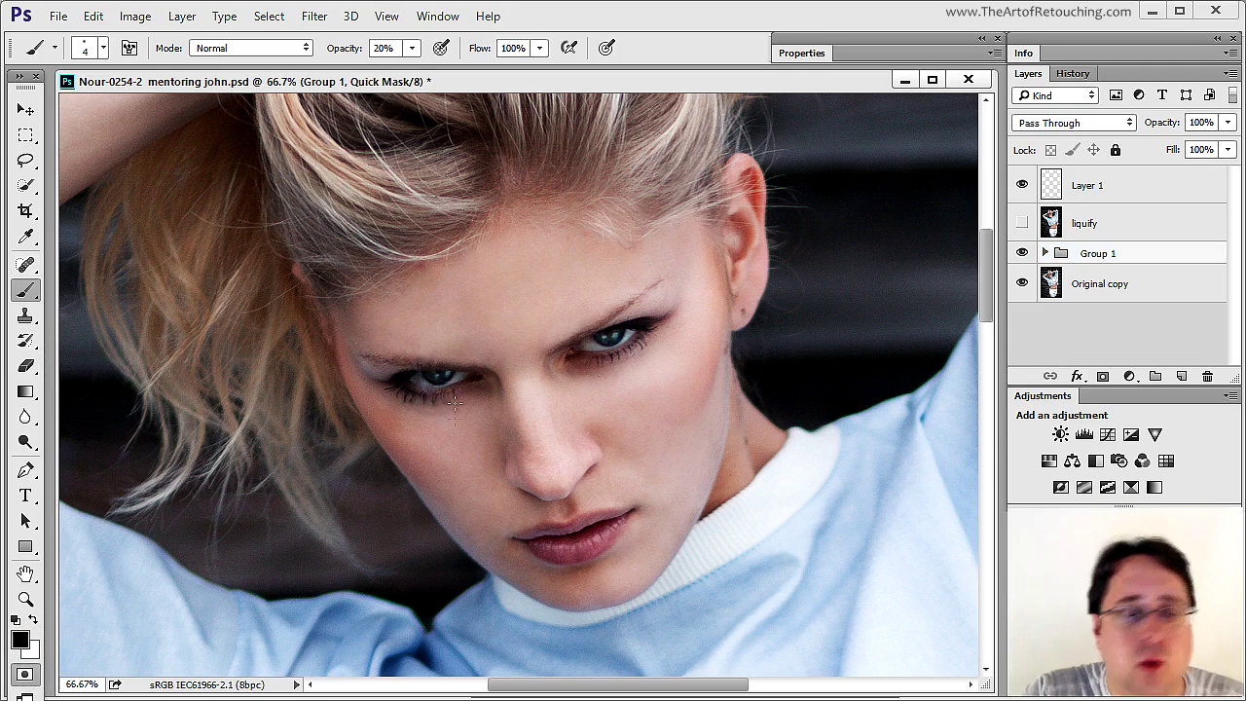
pyautogui.press(']')
pyautogui.press(']')
pyautogui.press(']')
pyautogui.press(']')
pyautogui.press(']')
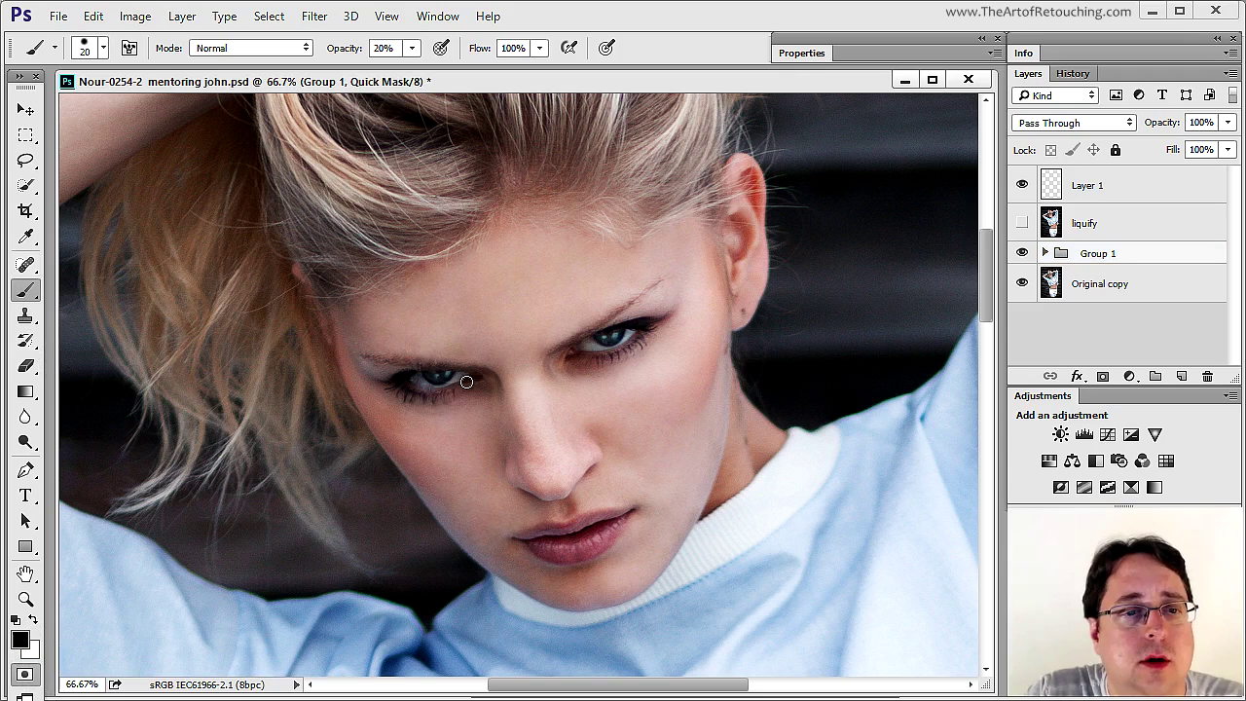
pyautogui.click(103, 48)
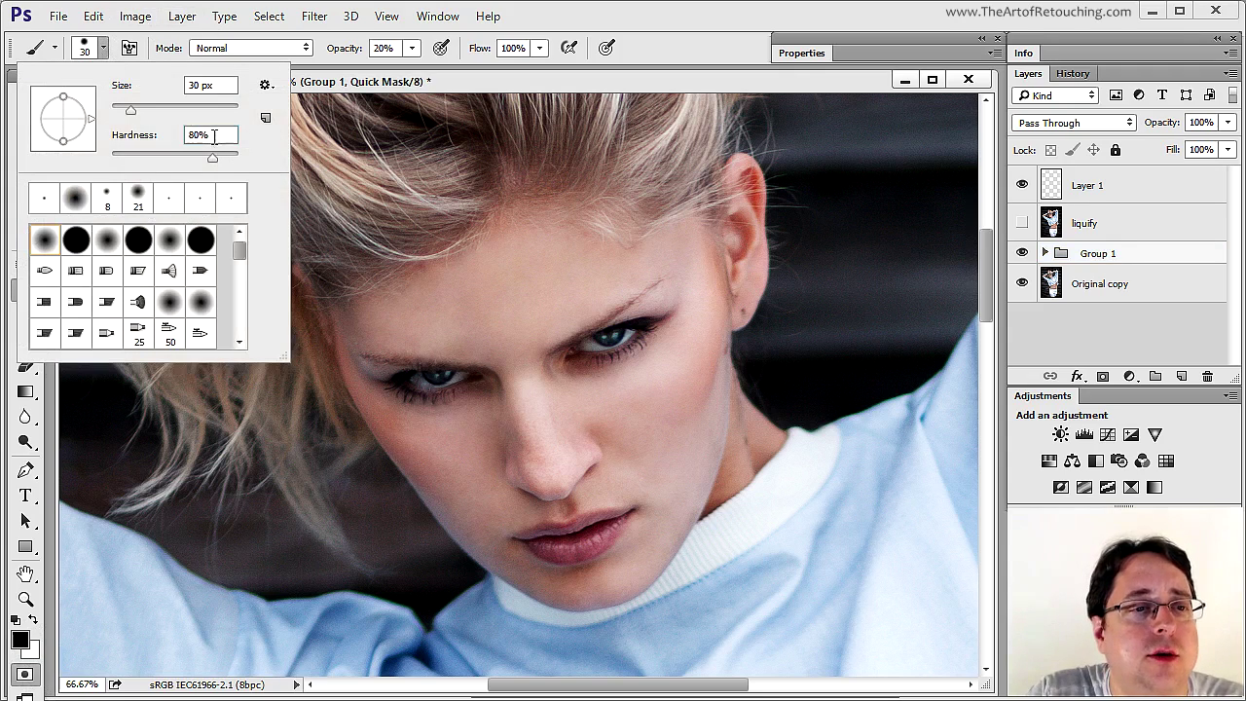
pyautogui.click(209, 134)
pyautogui.write('30')
pyautogui.press('BackSpace')
pyautogui.write('0')
pyautogui.press('Return')
pyautogui.press(']')
pyautogui.press(']')
pyautogui.press(']')
pyautogui.press('0')
# Paint the quick mask over both eyes and convert it into a selection.
pyautogui.click(404, 380)
pyautogui.moveTo(429, 385); pyautogui.dragTo(487, 382)
pyautogui.moveTo(596, 350)
pyautogui.mouseDown()
pyautogui.moveTo(583, 348)
pyautogui.moveTo(651, 325)
pyautogui.mouseUp()
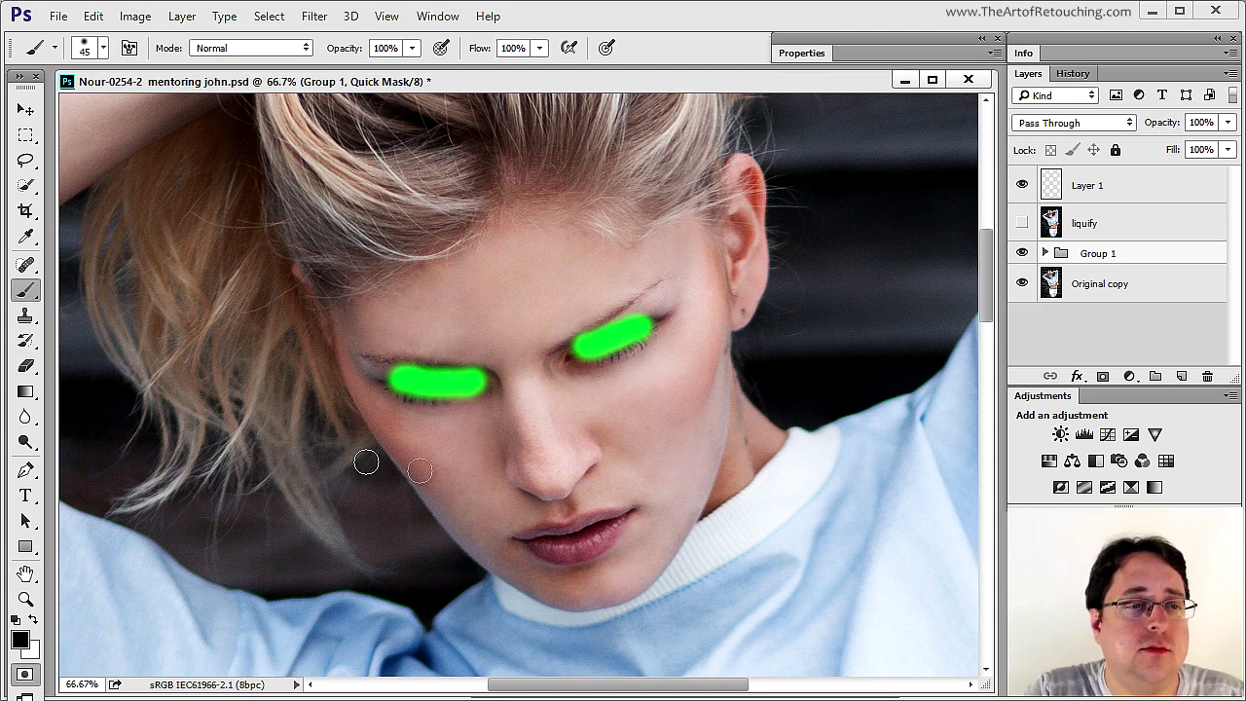
pyautogui.press('q')
pyautogui.press('q')
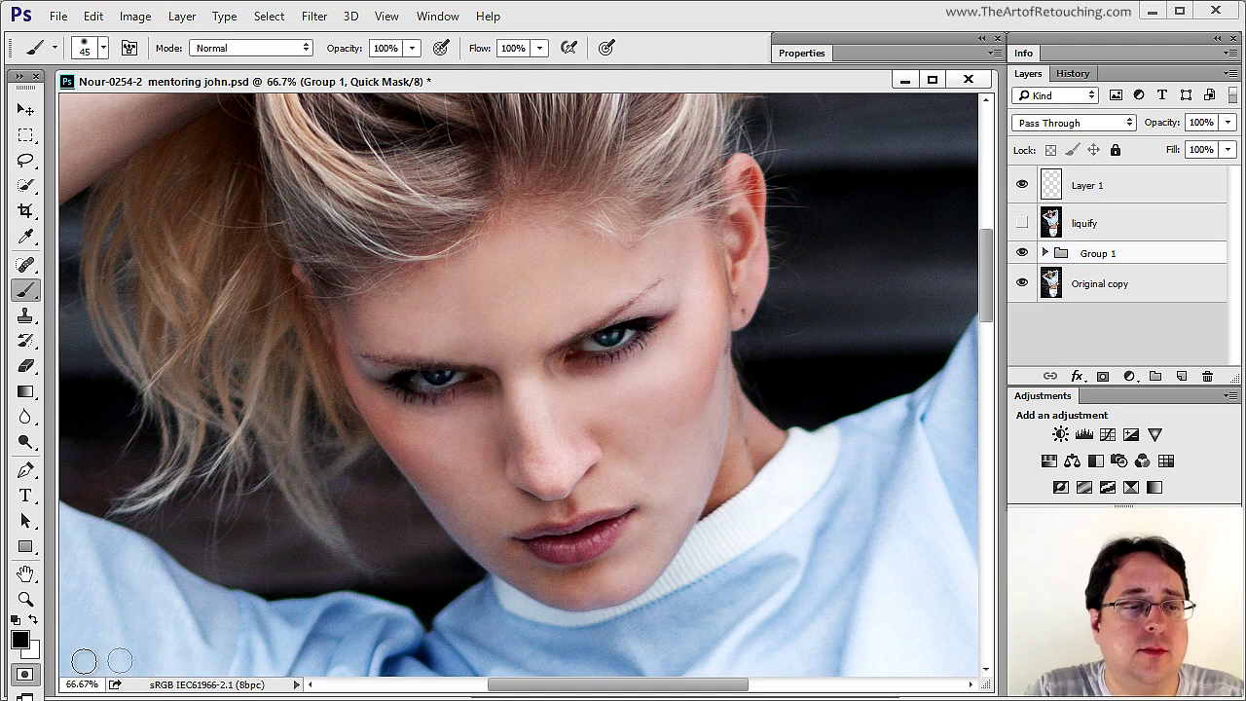
pyautogui.press('q')
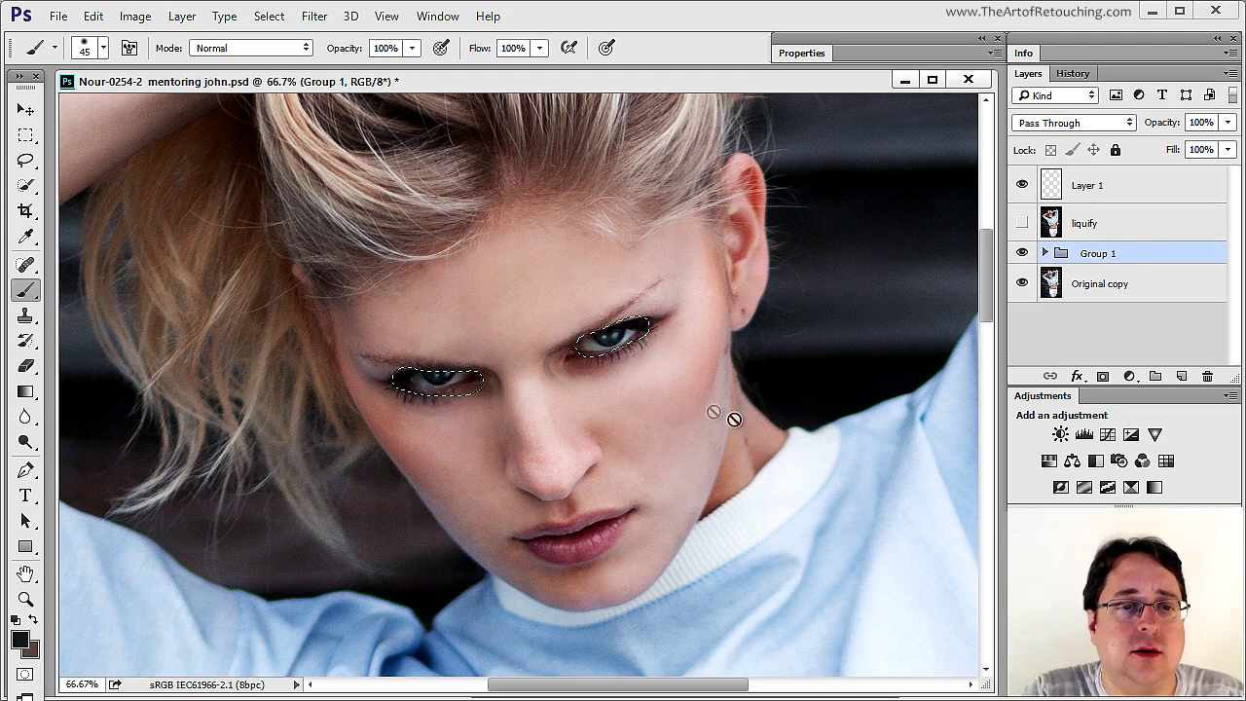
# Brighten the selected eyes with a Curves adjustment raising input 162 to output 178, and compare it on and off.
pyautogui.click(1107, 436)
pyautogui.moveTo(895, 231); pyautogui.dragTo(919, 204)
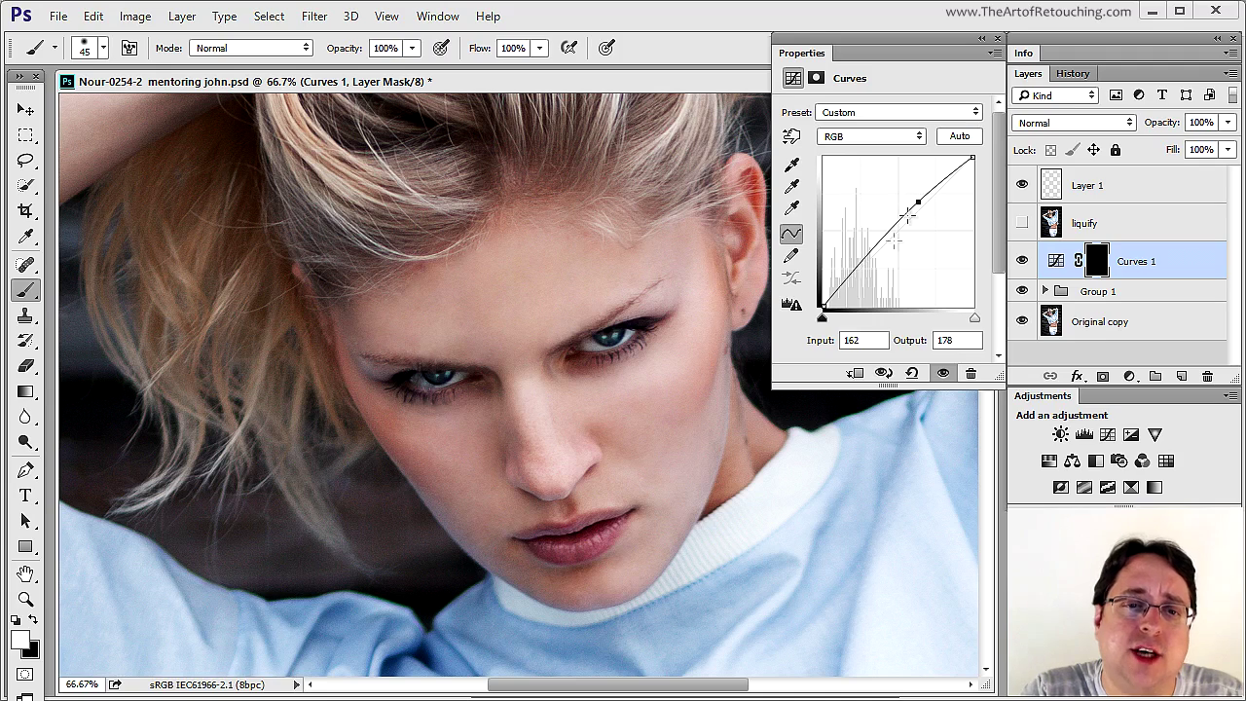
pyautogui.click(1023, 260)
pyautogui.click(1023, 260)
pyautogui.click(1025, 261)
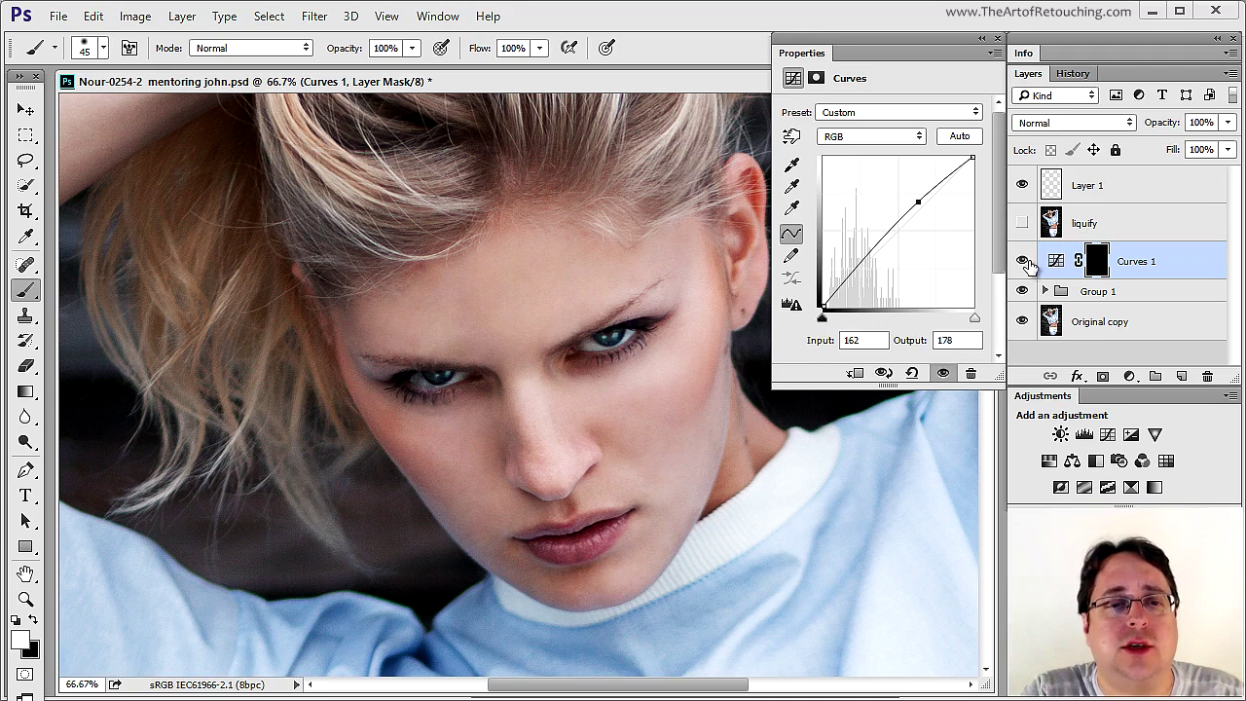
pyautogui.click(1024, 261)
pyautogui.click(1024, 261)
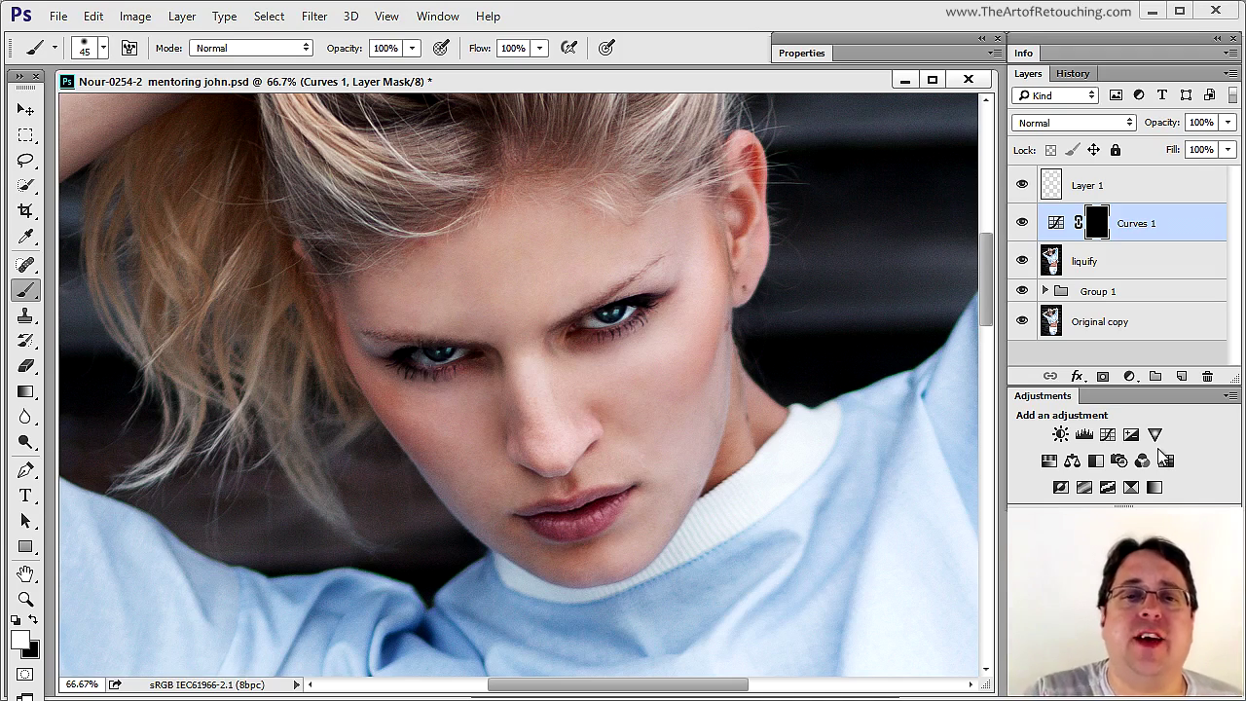
# Hide Layer 1, Curves 1 and liquify, and compare the portrait with Group 1 hidden and shown.
pyautogui.moveTo(1023, 185); pyautogui.dragTo(1023, 261)
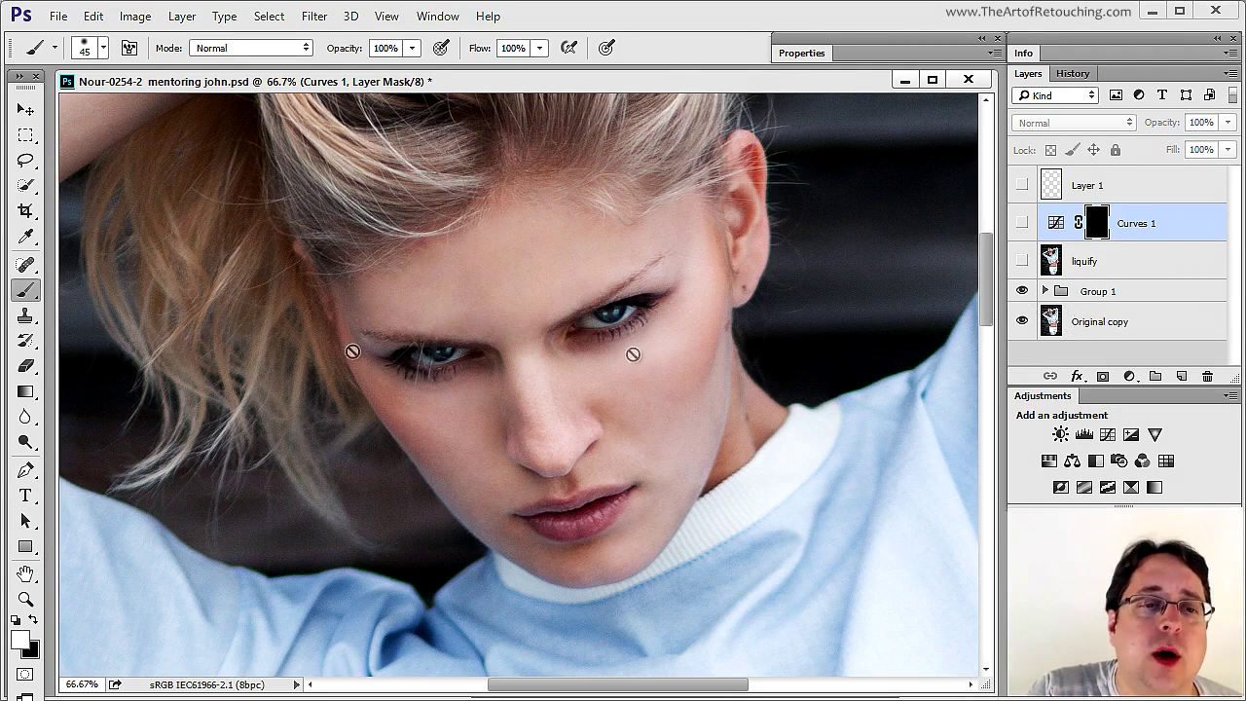
pyautogui.click(1022, 292)
pyautogui.click(1022, 292)
pyautogui.click(1023, 292)
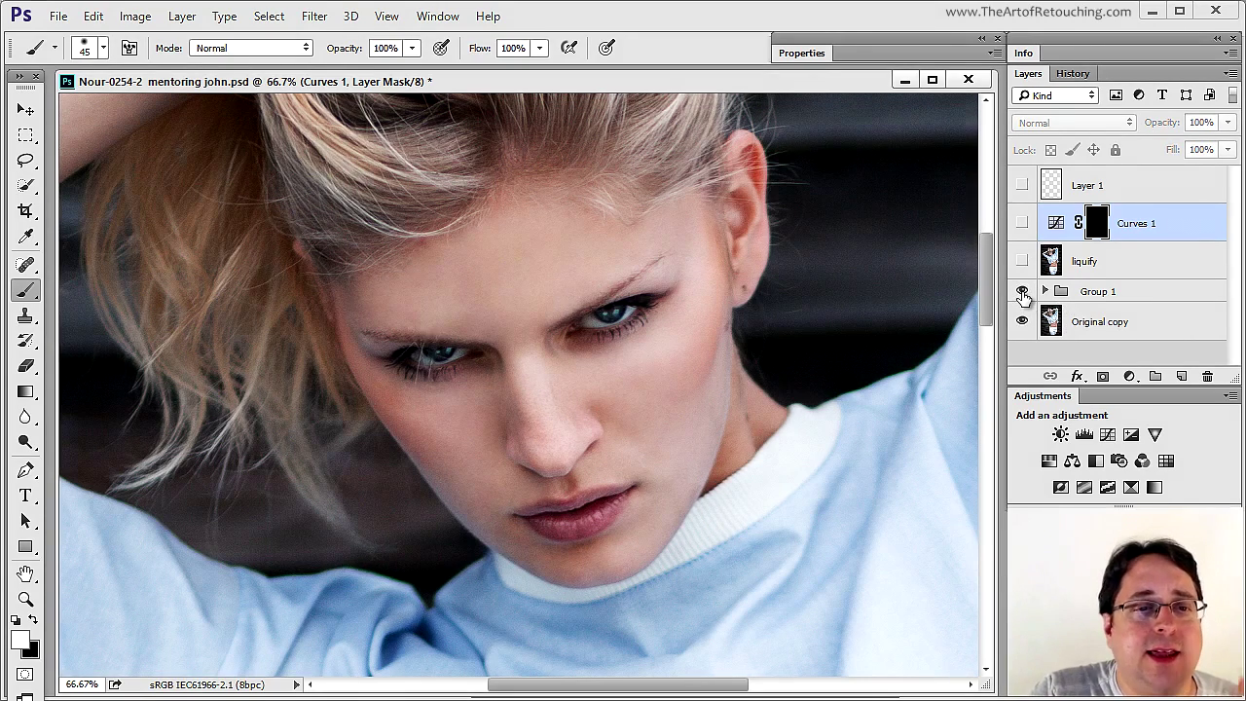
pyautogui.click(1022, 292)
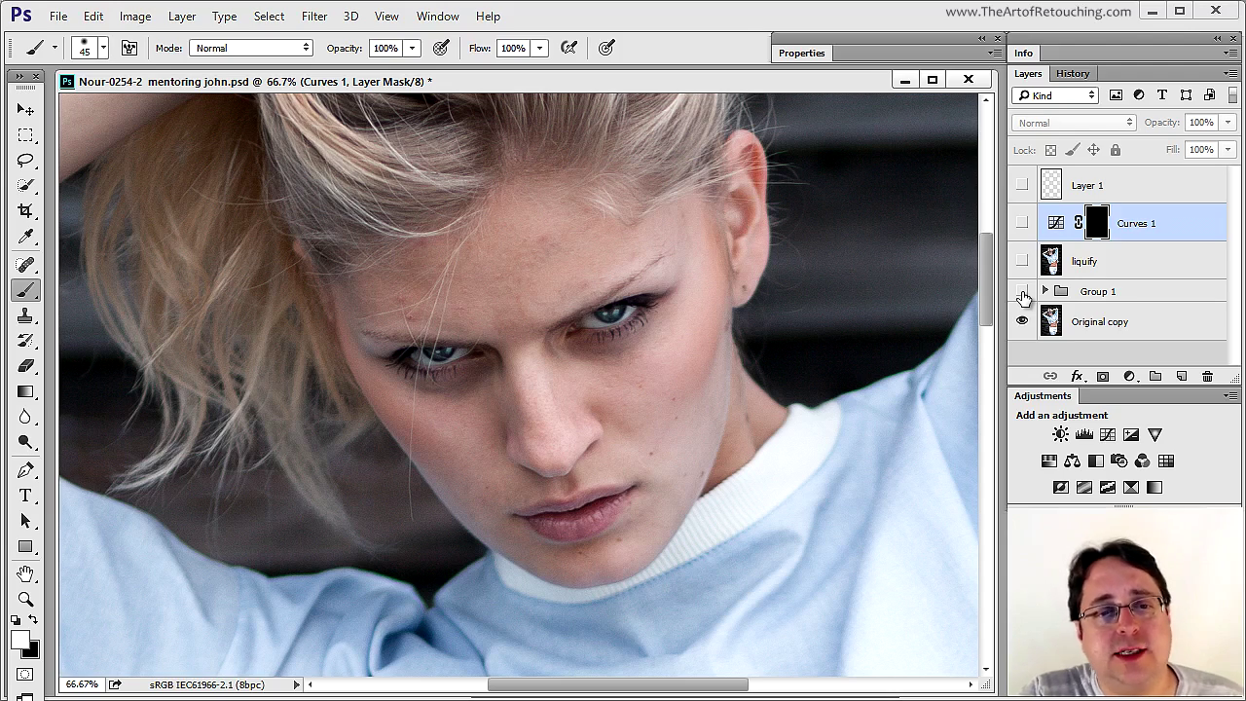
pyautogui.click(1023, 293)
pyautogui.click(1023, 292)
pyautogui.click(1023, 292)
pyautogui.click(1022, 293)
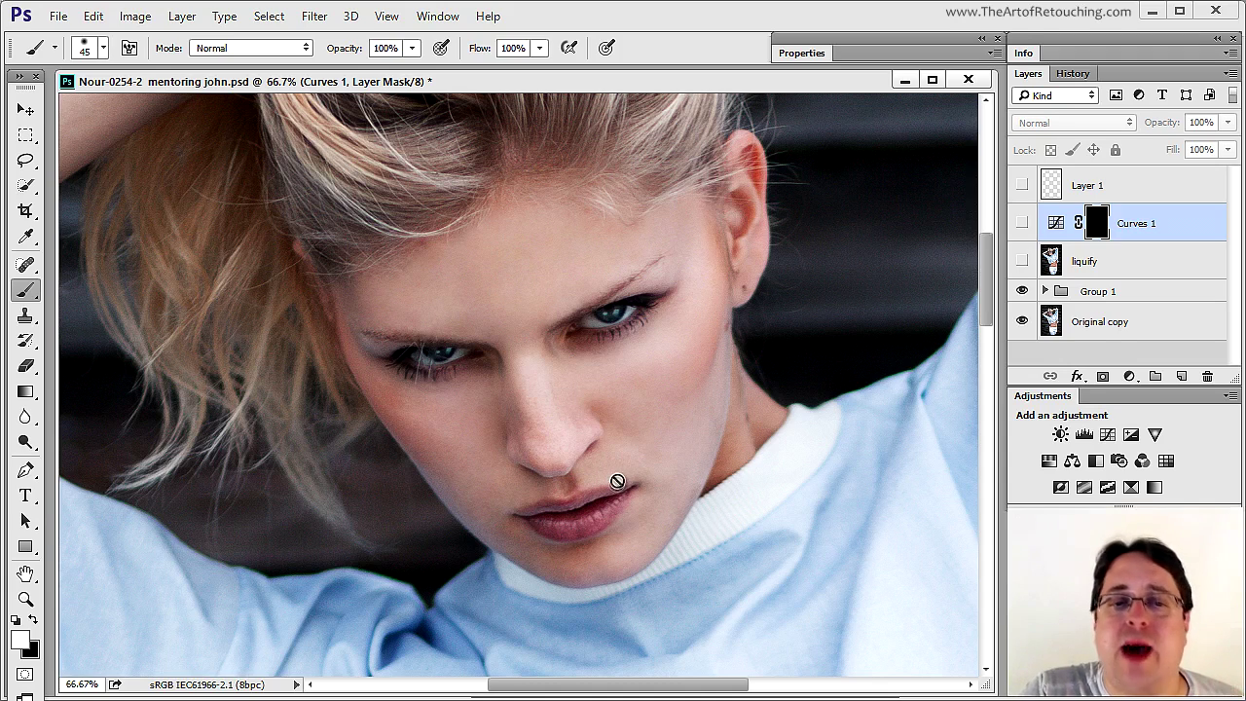
# Add a second Curves adjustment above Curves 1 and raise the midtones of its curve.
pyautogui.hotkey('ctrl', '2')
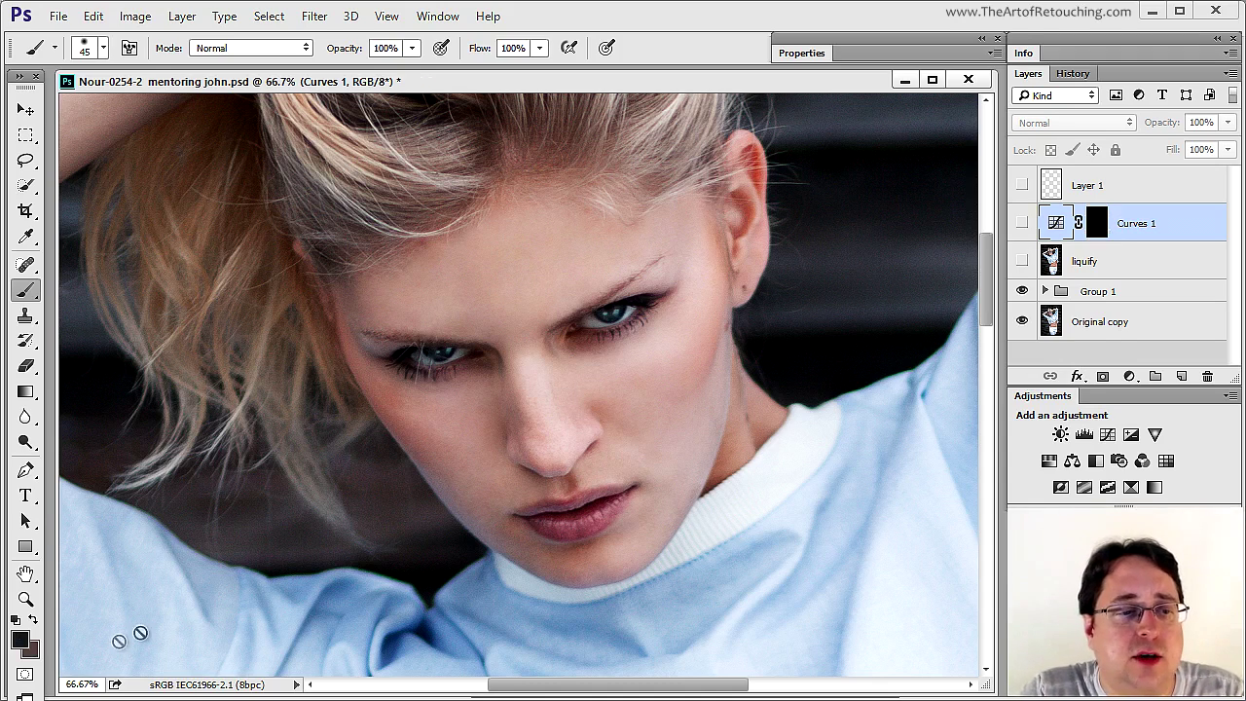
pyautogui.click(31, 679)
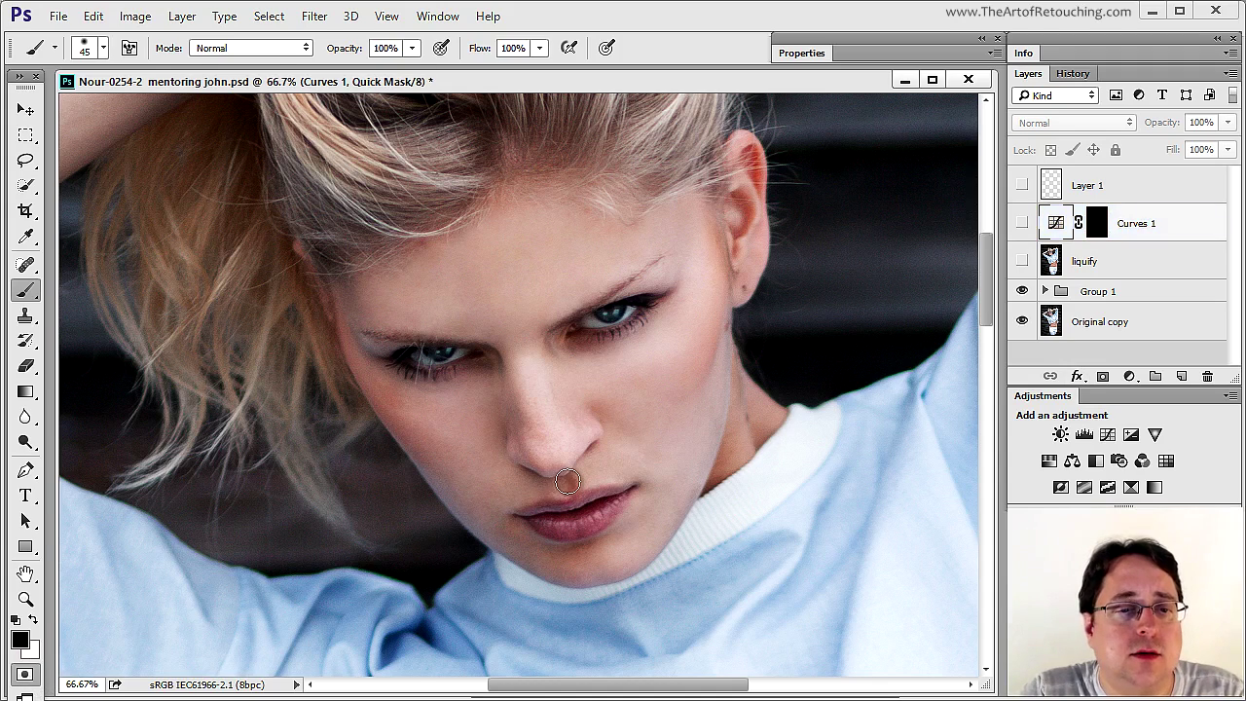
pyautogui.click(30, 675)
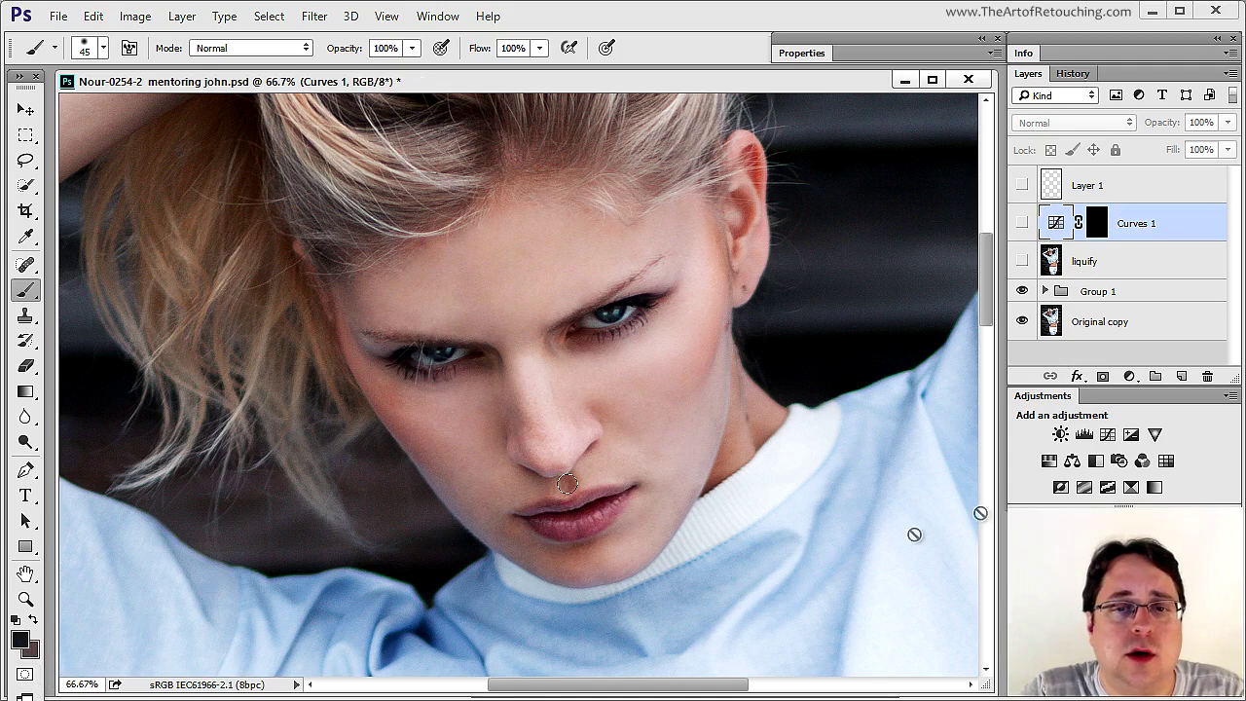
pyautogui.click(1107, 434)
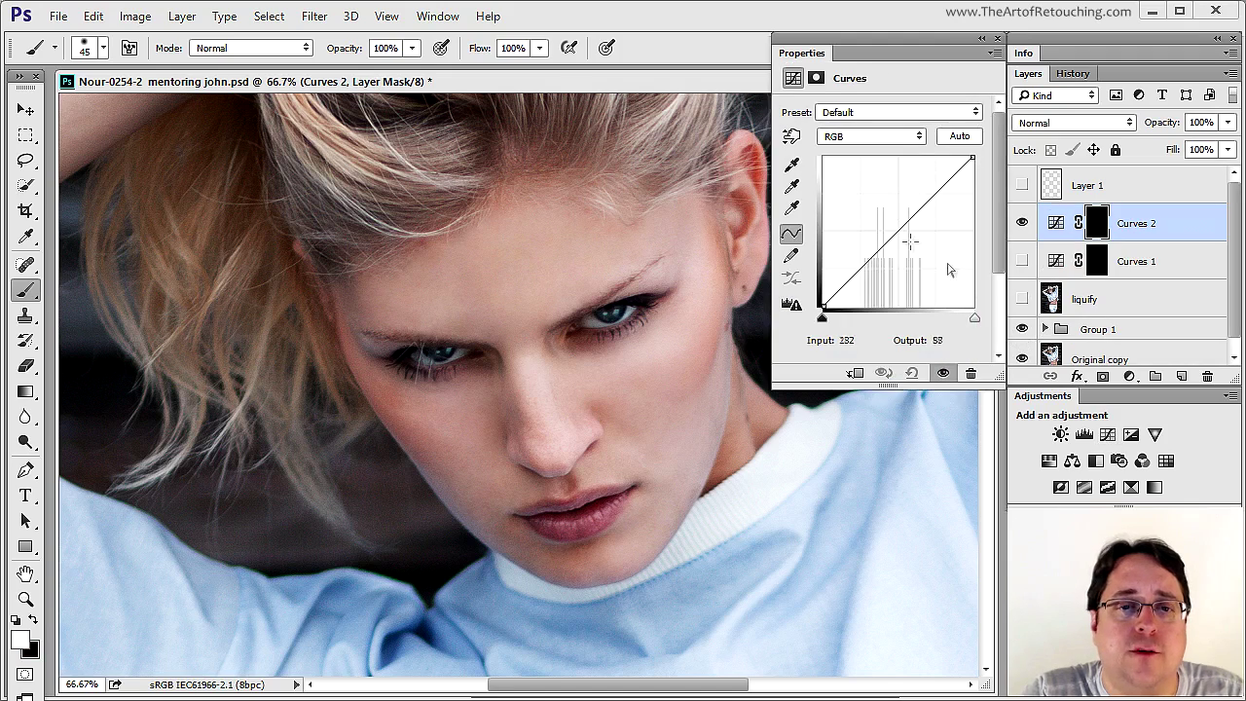
pyautogui.moveTo(900, 224); pyautogui.dragTo(892, 193)
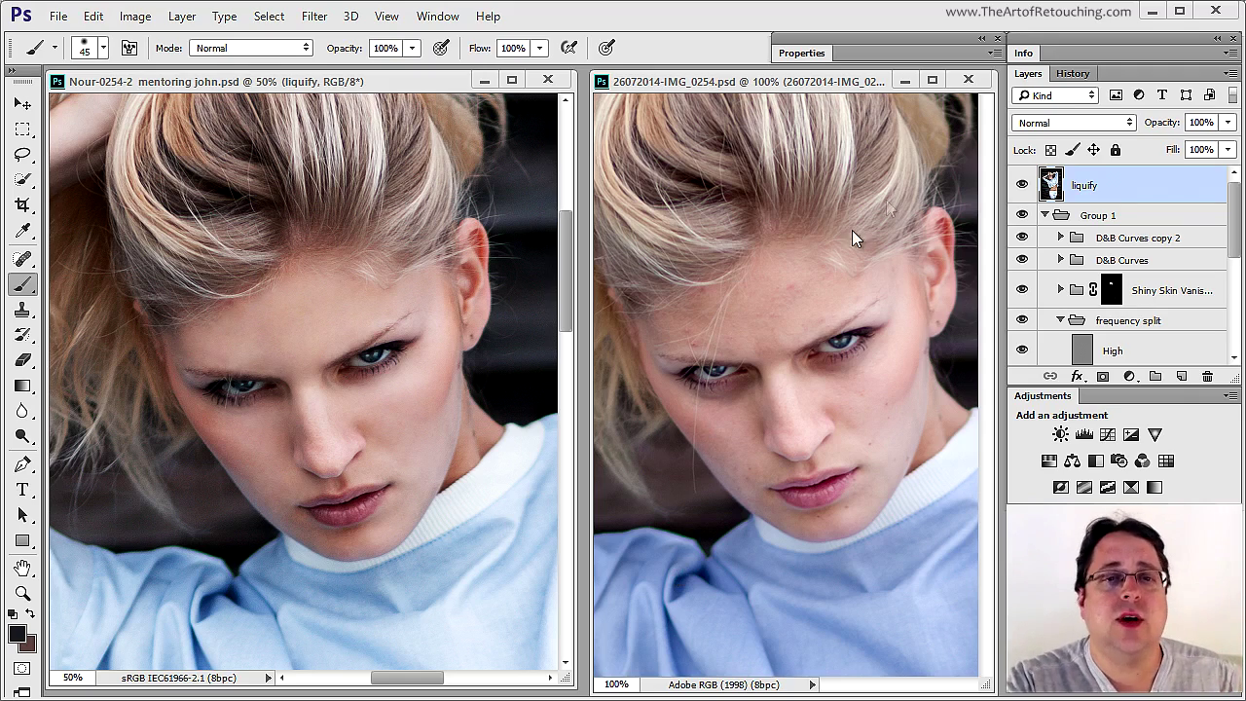
# Examine the forehead and hairline in the unretouched original 26072014-IMG_0254.psd, from the wider figure to a close-up.
pyautogui.click(814, 168)
pyautogui.press('space')
pyautogui.moveTo(788, 223)
pyautogui.mouseDown()
pyautogui.moveTo(737, 458)
pyautogui.moveTo(807, 432)
pyautogui.moveTo(823, 340)
pyautogui.moveTo(847, 331)
pyautogui.moveTo(879, 354)
pyautogui.moveTo(841, 243)
pyautogui.moveTo(801, 200)
pyautogui.mouseUp()
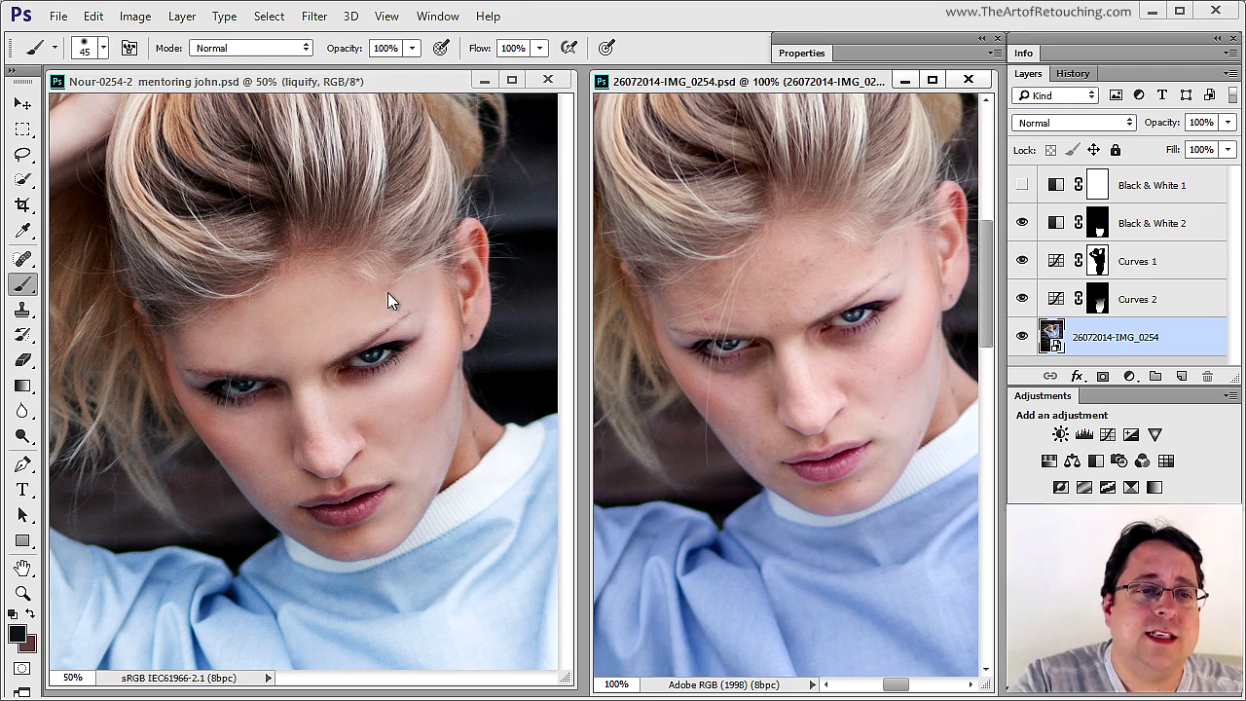
pyautogui.hotkey('ctrl', '-')
pyautogui.hotkey('ctrl', '-')
pyautogui.hotkey('ctrl', '-')
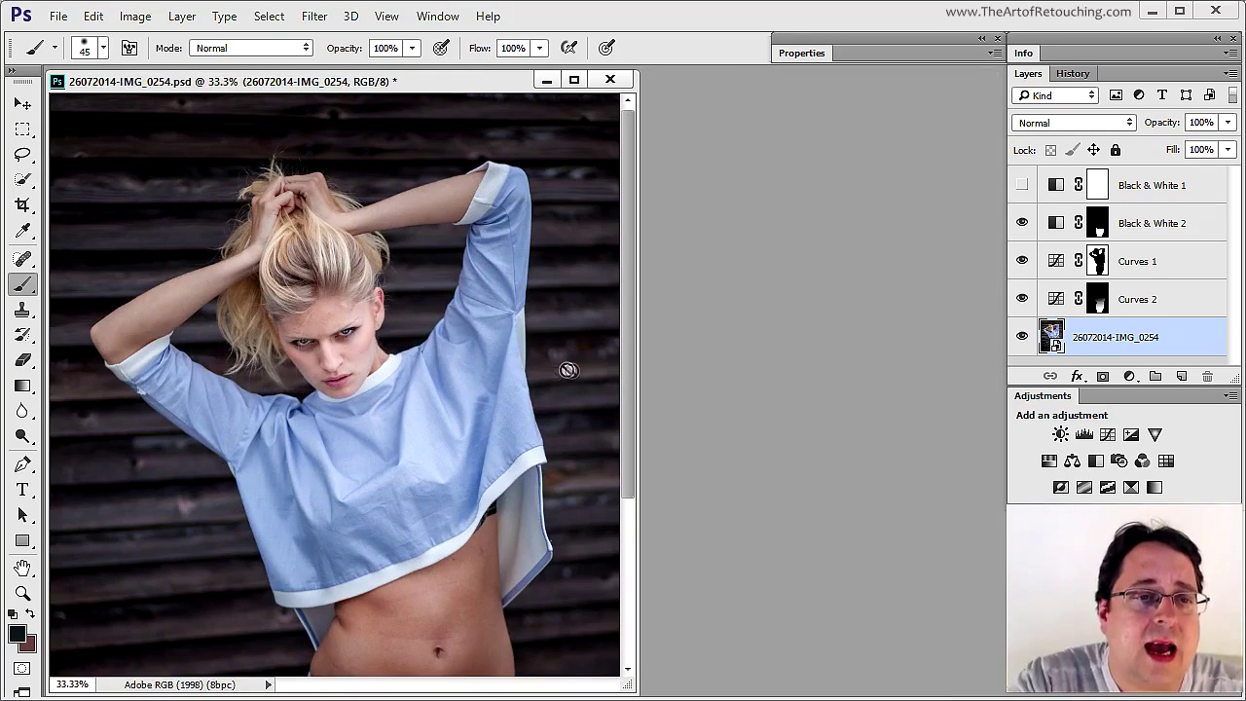
pyautogui.keyDown('ctrl'); pyautogui.click(376, 330); pyautogui.keyUp('ctrl')
pyautogui.keyDown('ctrl'); pyautogui.click(571, 356); pyautogui.keyUp('ctrl')
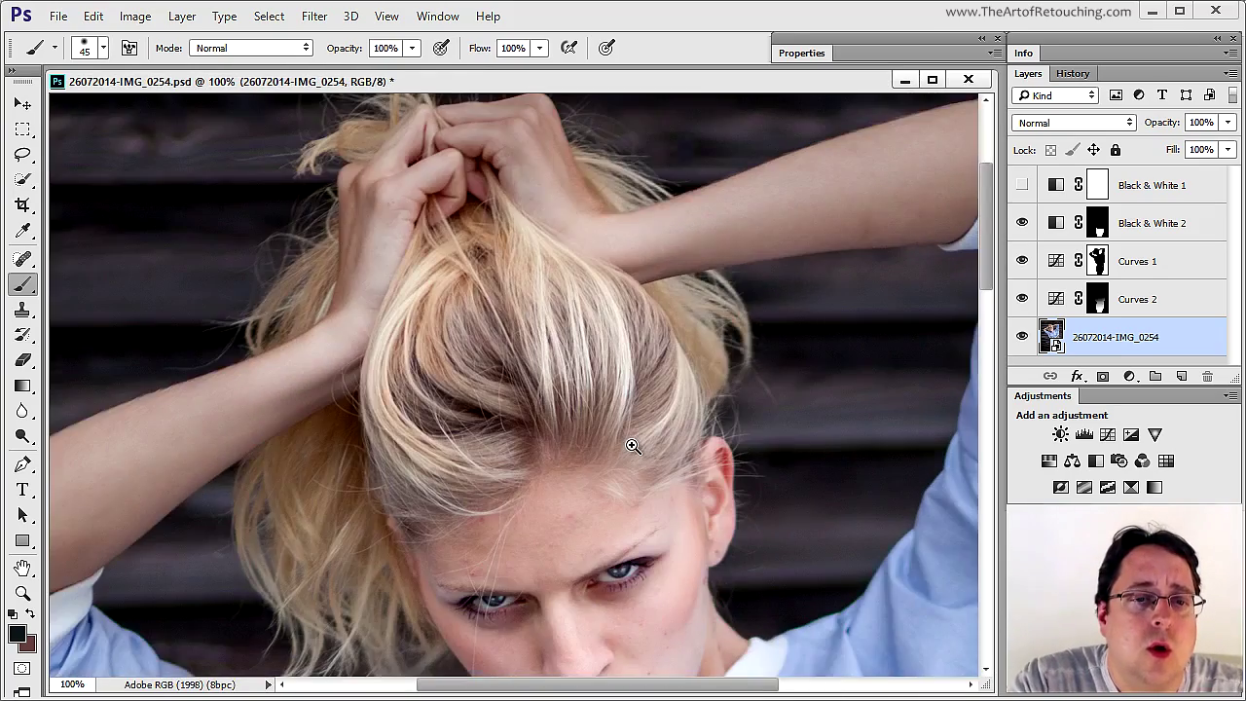
pyautogui.keyDown('ctrl'); pyautogui.click(592, 500); pyautogui.keyUp('ctrl')
pyautogui.moveTo(571, 422); pyautogui.dragTo(573, 410)
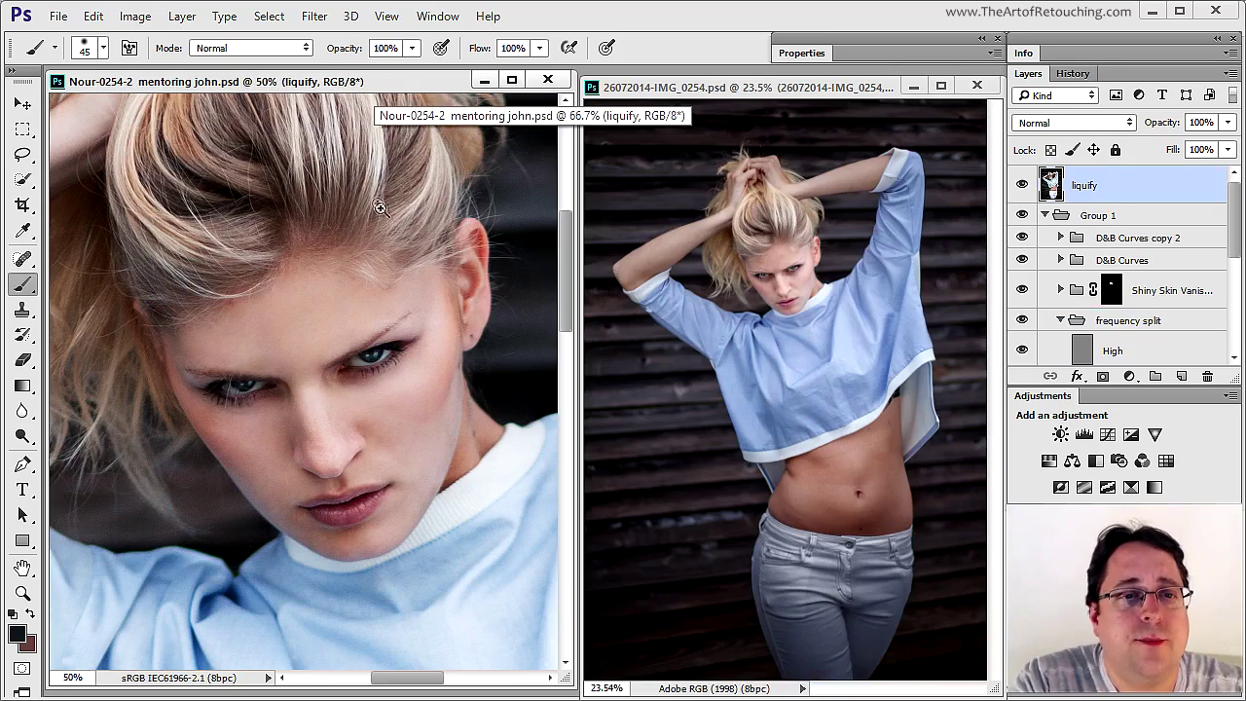
# In the retouched portrait, collapse Group 1 and add an empty layer above liquify.
pyautogui.keyDown('ctrl'); pyautogui.click(358, 335); pyautogui.keyUp('ctrl')
pyautogui.keyDown('ctrl'); pyautogui.click(536, 375); pyautogui.keyUp('ctrl')
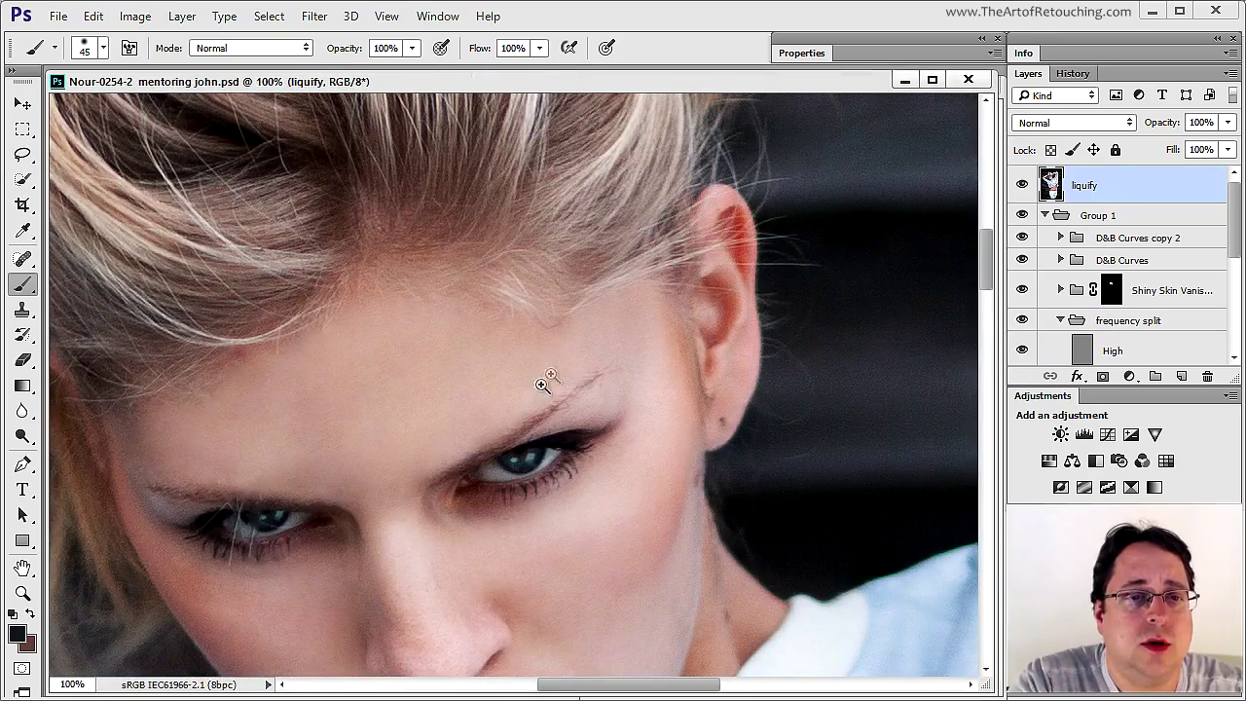
pyautogui.moveTo(477, 349); pyautogui.dragTo(420, 454)
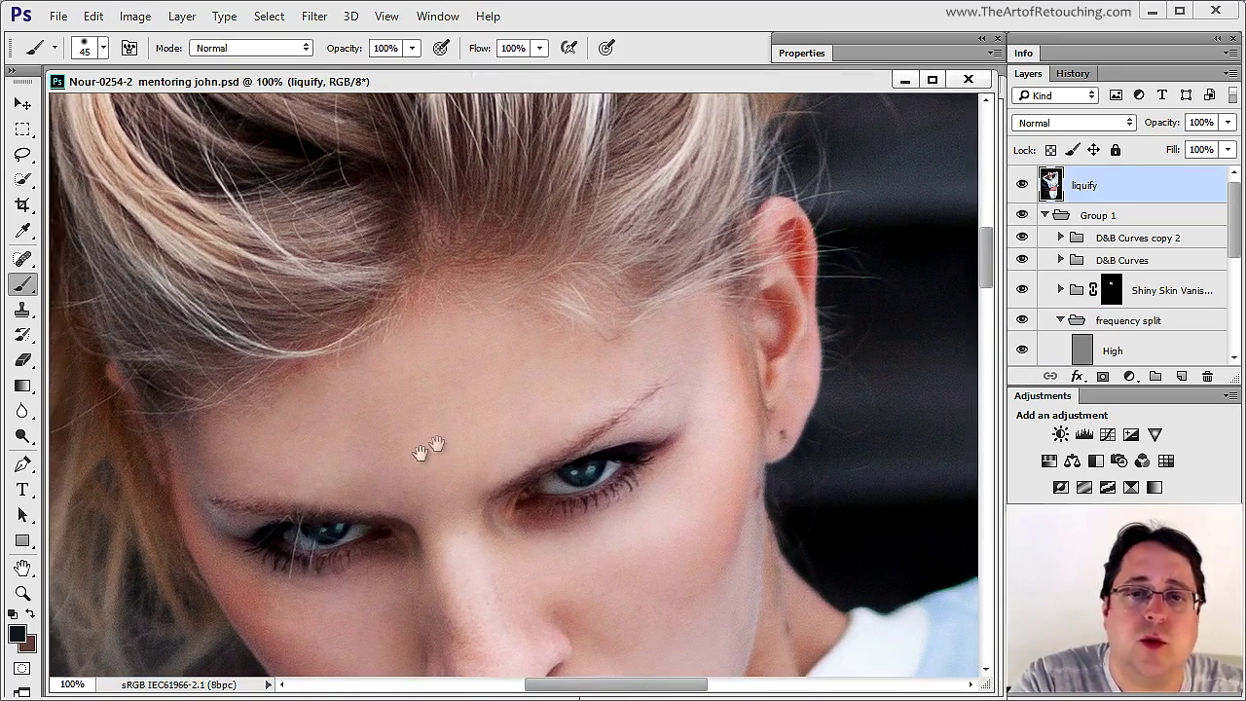
pyautogui.click(1045, 214)
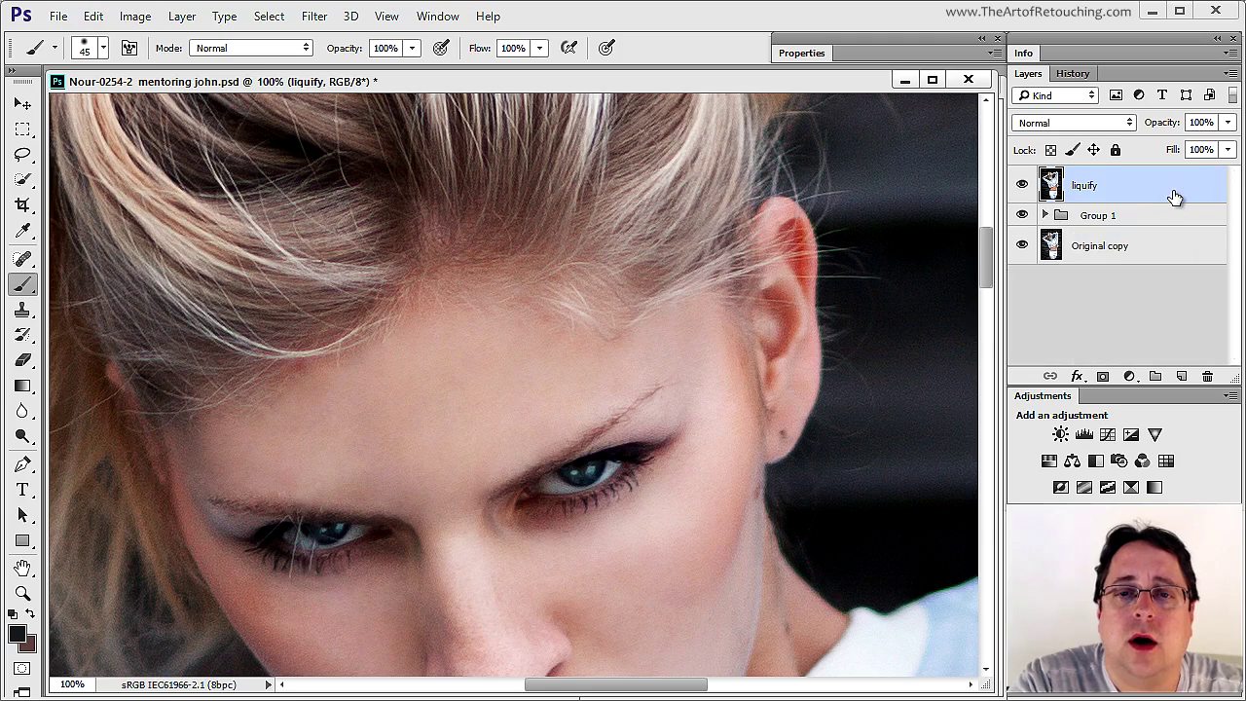
pyautogui.click(1182, 376)
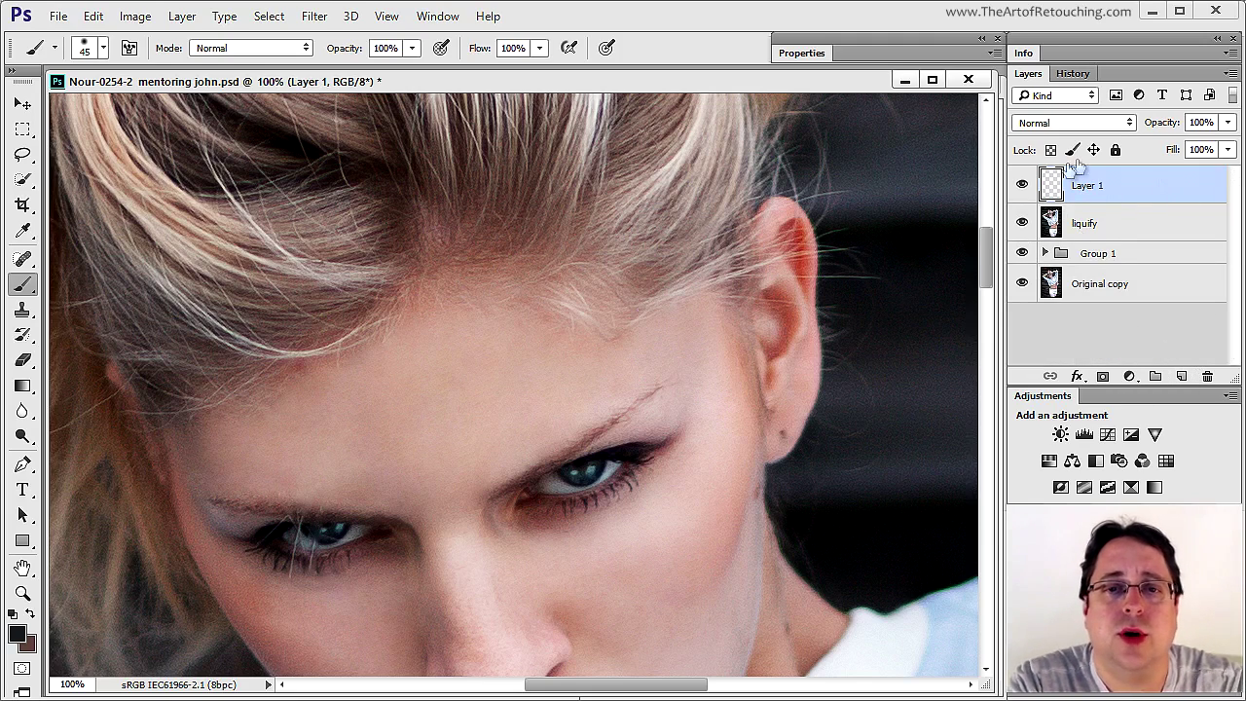
# Sample clean forehead skin with a 45 px Clone Stamp and paint over the wispy hairs along the hairline.
pyautogui.click(23, 258)
pyautogui.click(22, 309)
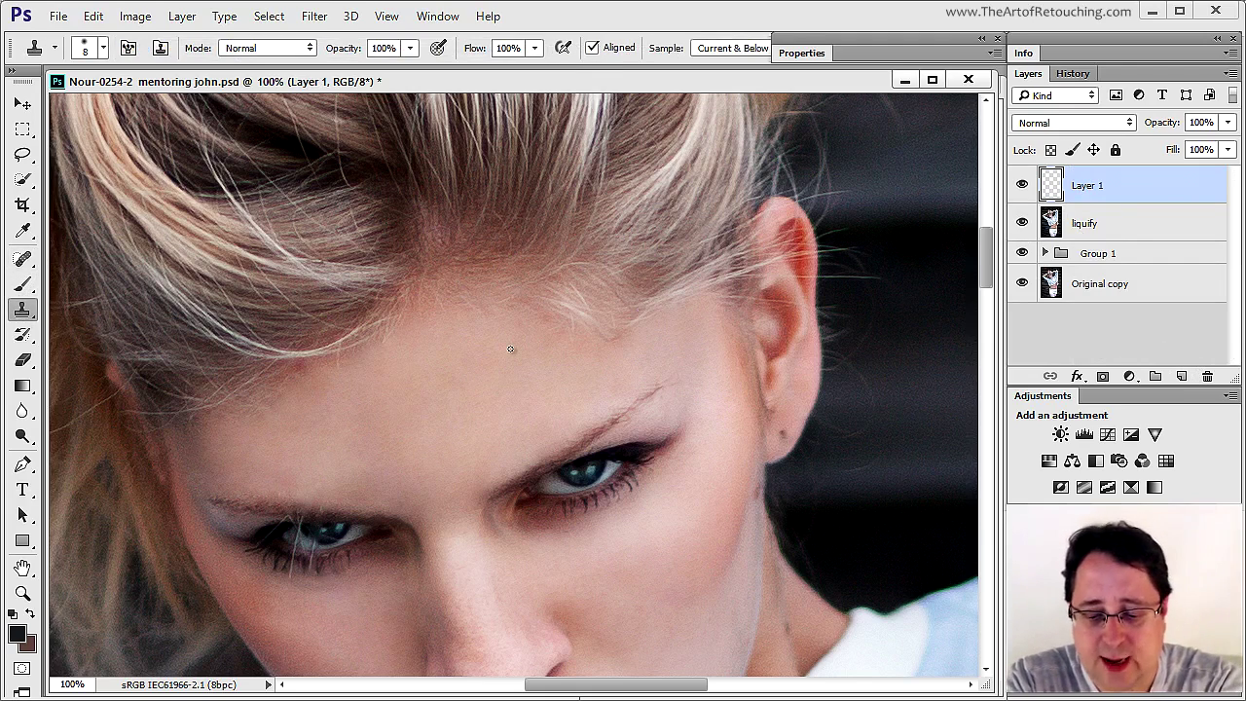
pyautogui.press(']')
pyautogui.press(']')
pyautogui.press(']')
pyautogui.press(']')
pyautogui.press(']')
pyautogui.press(']')
pyautogui.press(']')
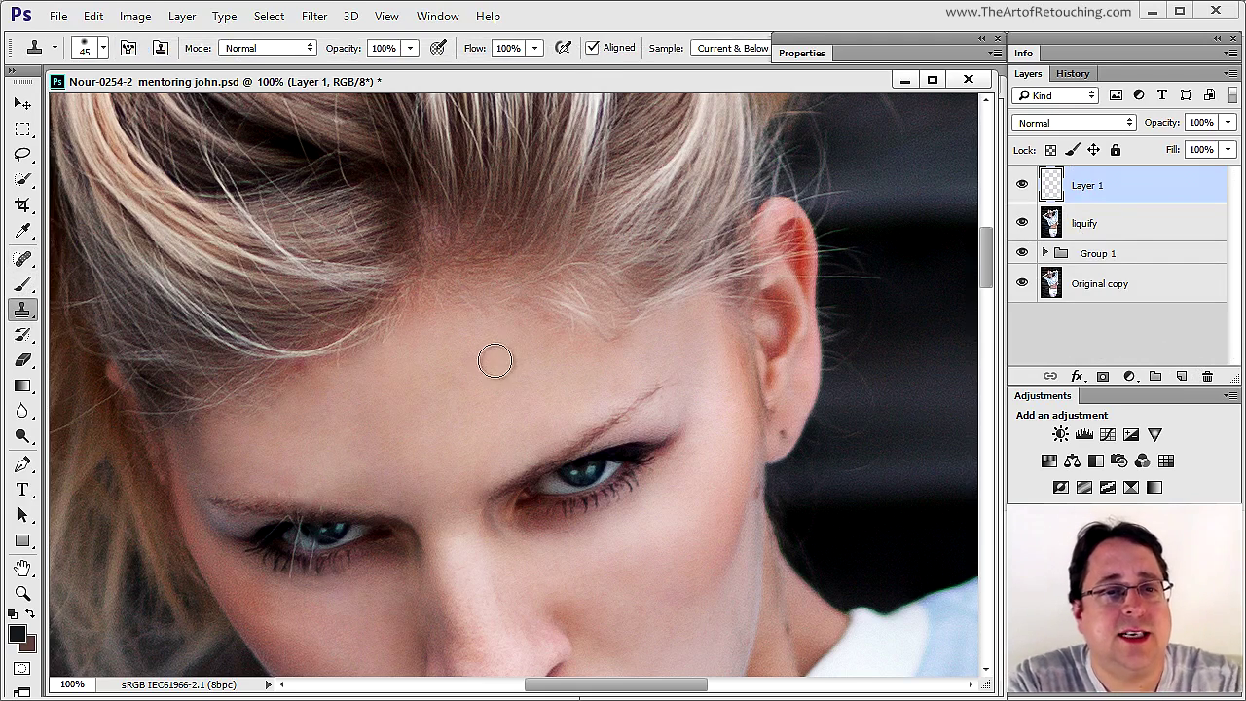
pyautogui.keyDown('alt'); pyautogui.click(506, 351); pyautogui.keyUp('alt')
pyautogui.moveTo(581, 320)
pyautogui.mouseDown()
pyautogui.moveTo(610, 331)
pyautogui.moveTo(539, 293)
pyautogui.moveTo(624, 325)
pyautogui.moveTo(634, 317)
pyautogui.moveTo(617, 322)
pyautogui.moveTo(536, 288)
pyautogui.moveTo(509, 306)
pyautogui.mouseUp()
pyautogui.moveTo(662, 314)
pyautogui.mouseDown()
pyautogui.moveTo(668, 345)
pyautogui.moveTo(672, 322)
pyautogui.mouseUp()
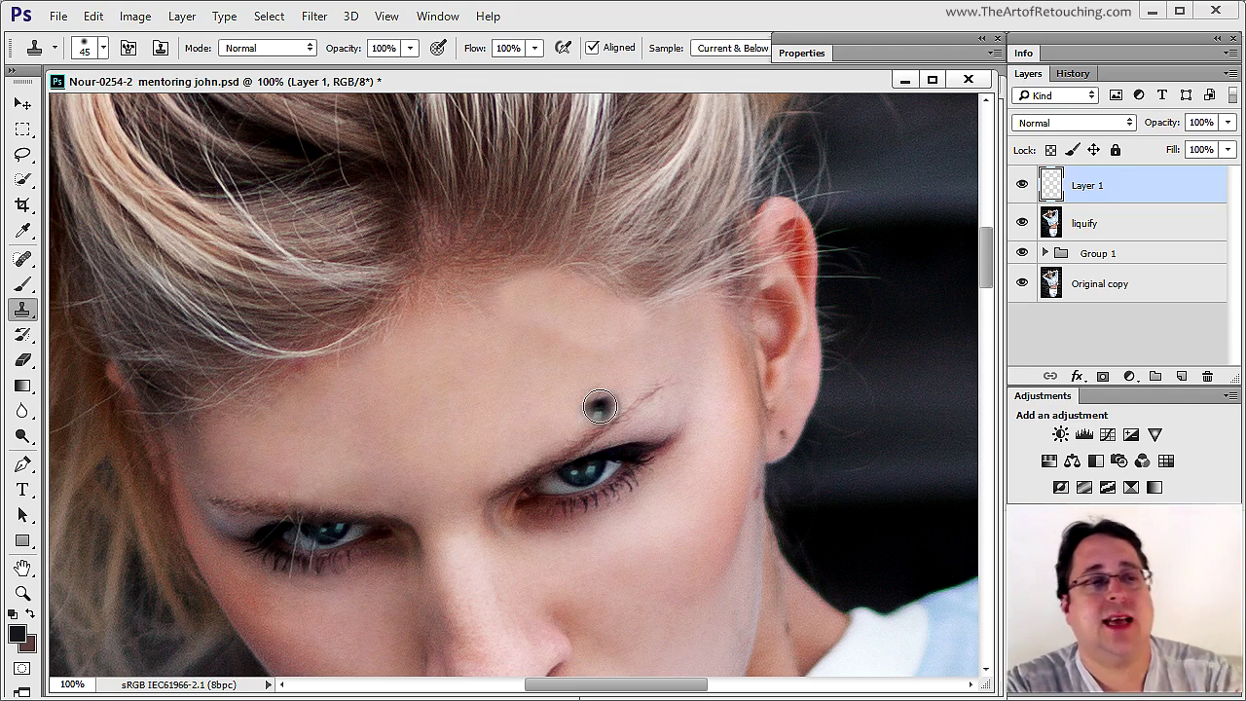
# Smooth the cloned patch into the surrounding forehead skin and hairline using the Healing Brush at 30 px.
pyautogui.click(23, 258)
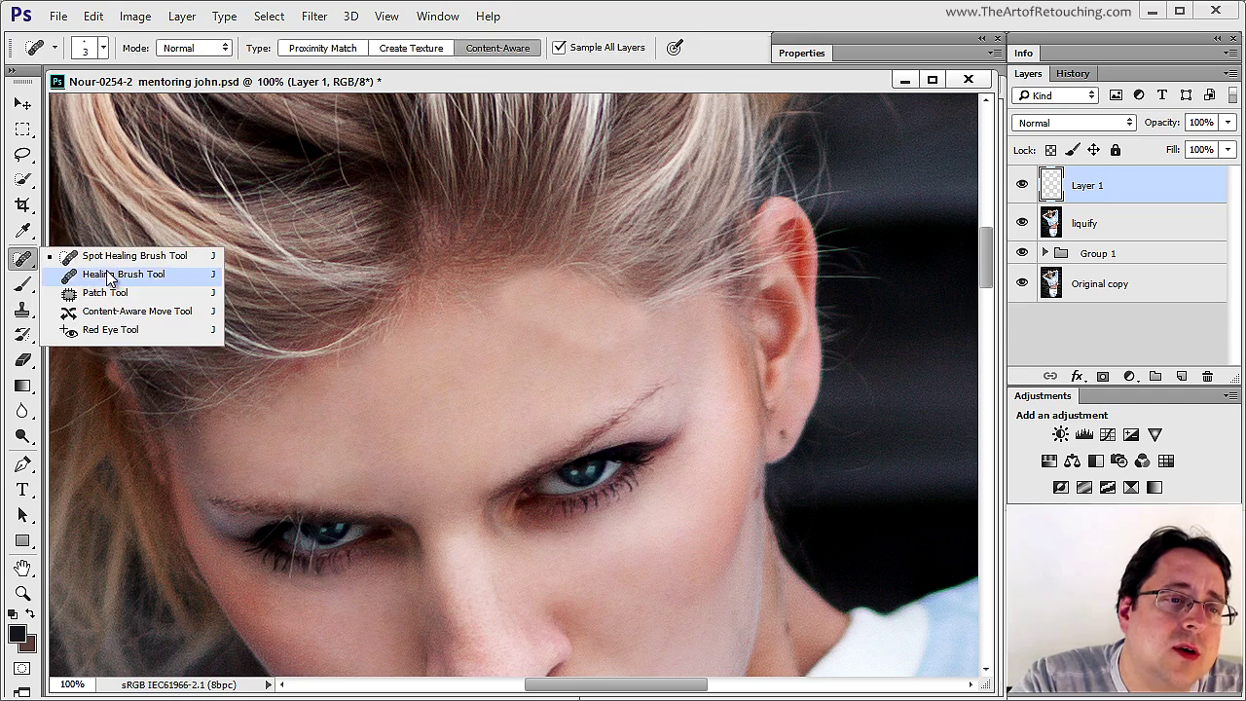
pyautogui.click(110, 276)
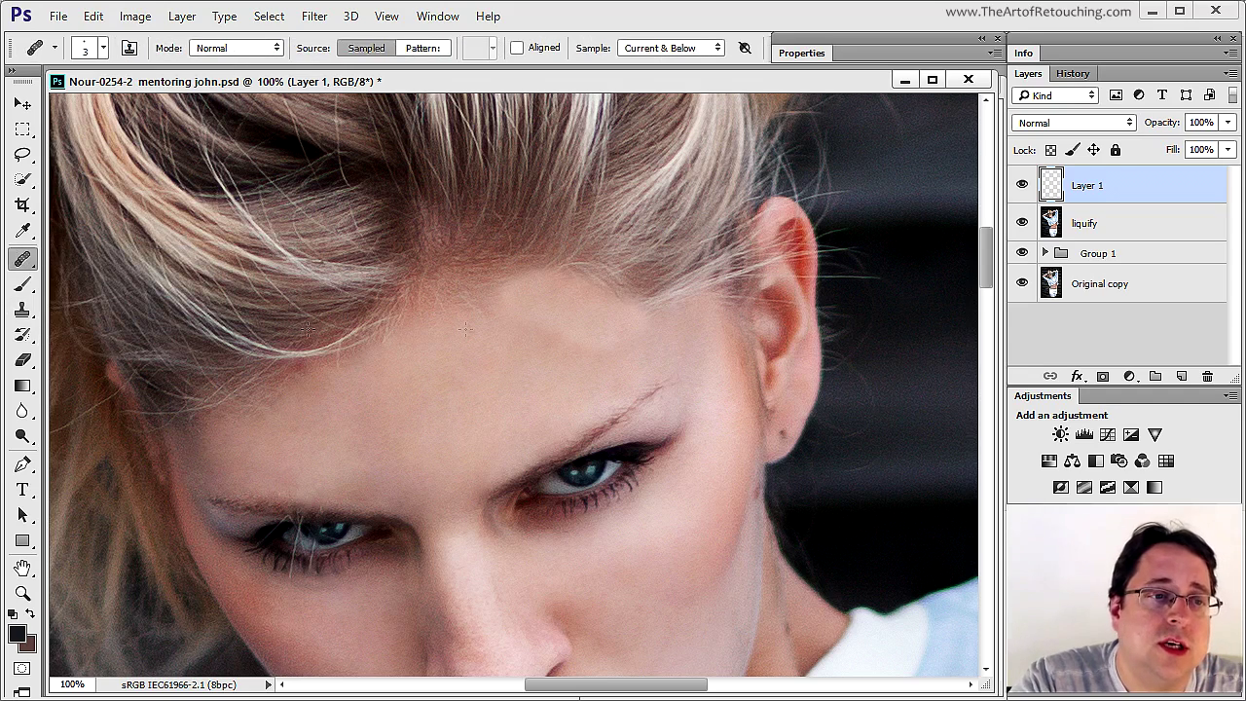
pyautogui.click(22, 258)
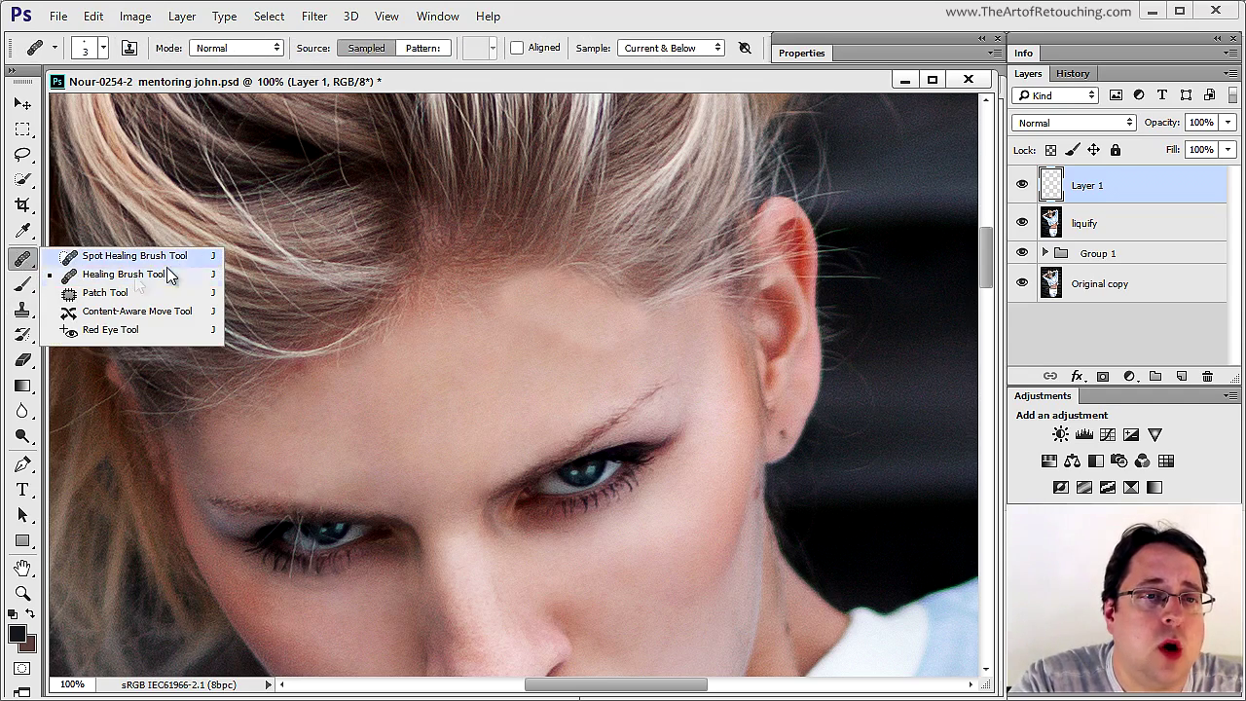
pyautogui.click(472, 80)
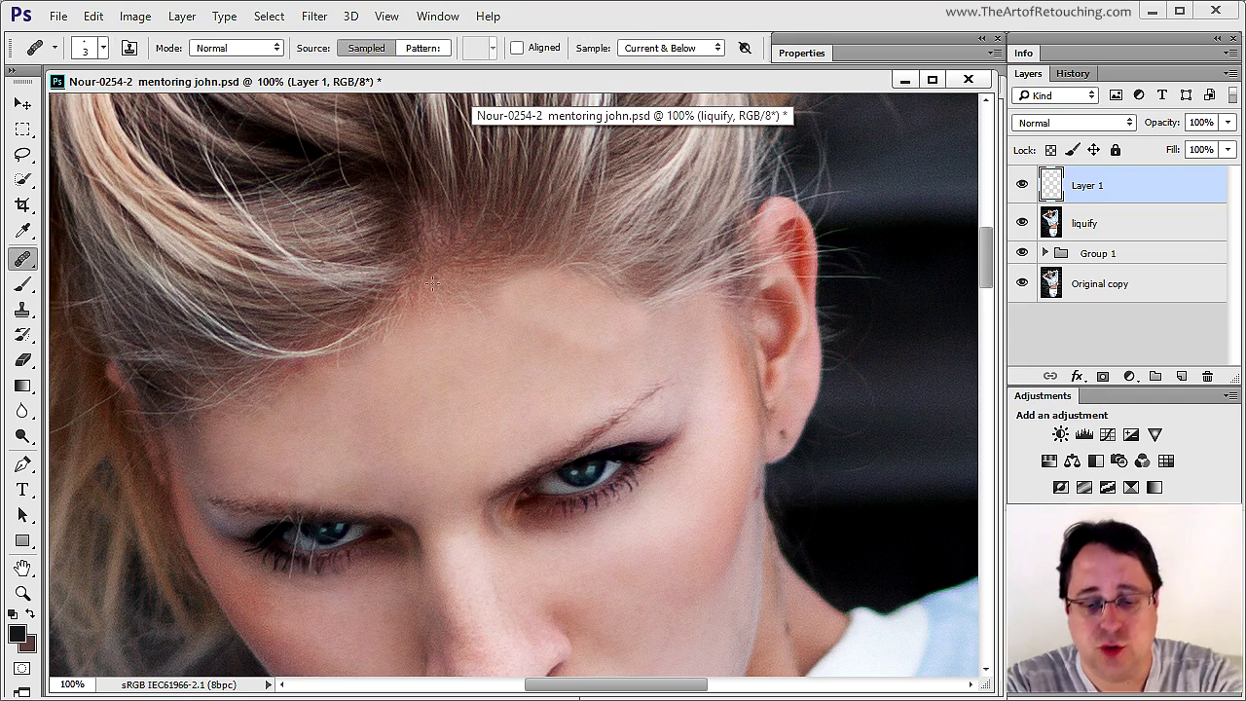
pyautogui.press(']')
pyautogui.press(']')
pyautogui.press(']')
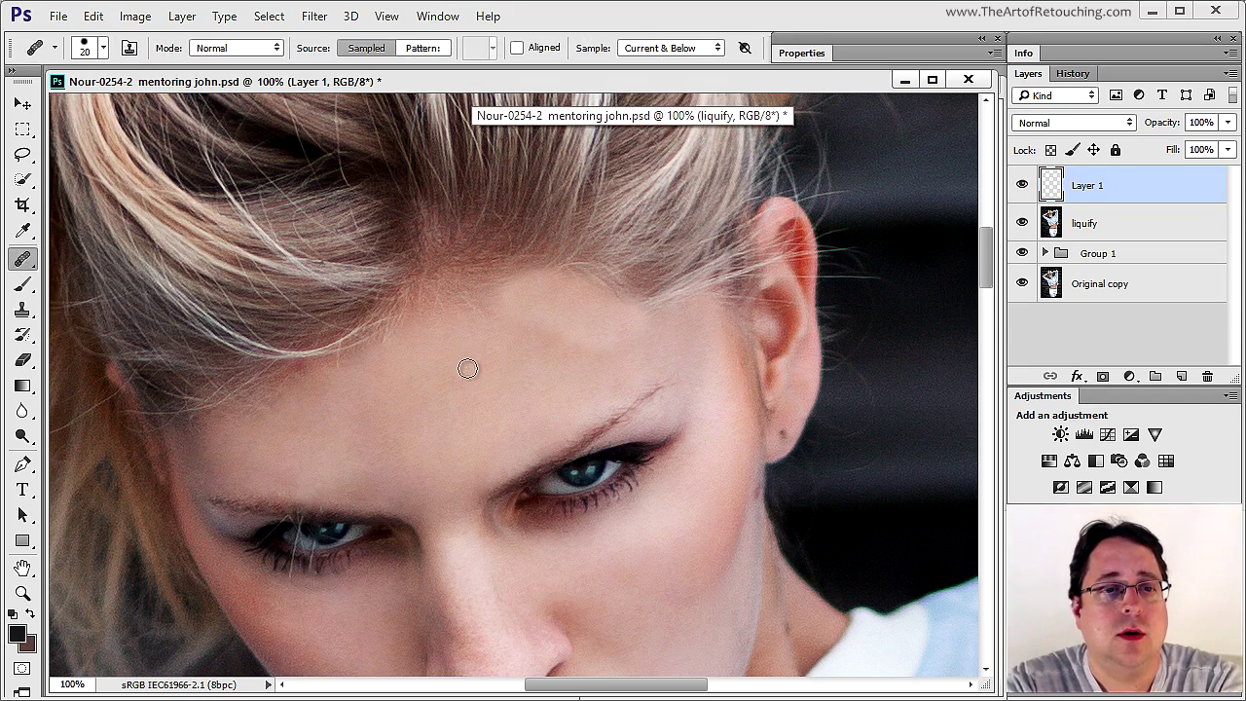
pyautogui.keyDown('alt'); pyautogui.click(482, 367); pyautogui.keyUp('alt')
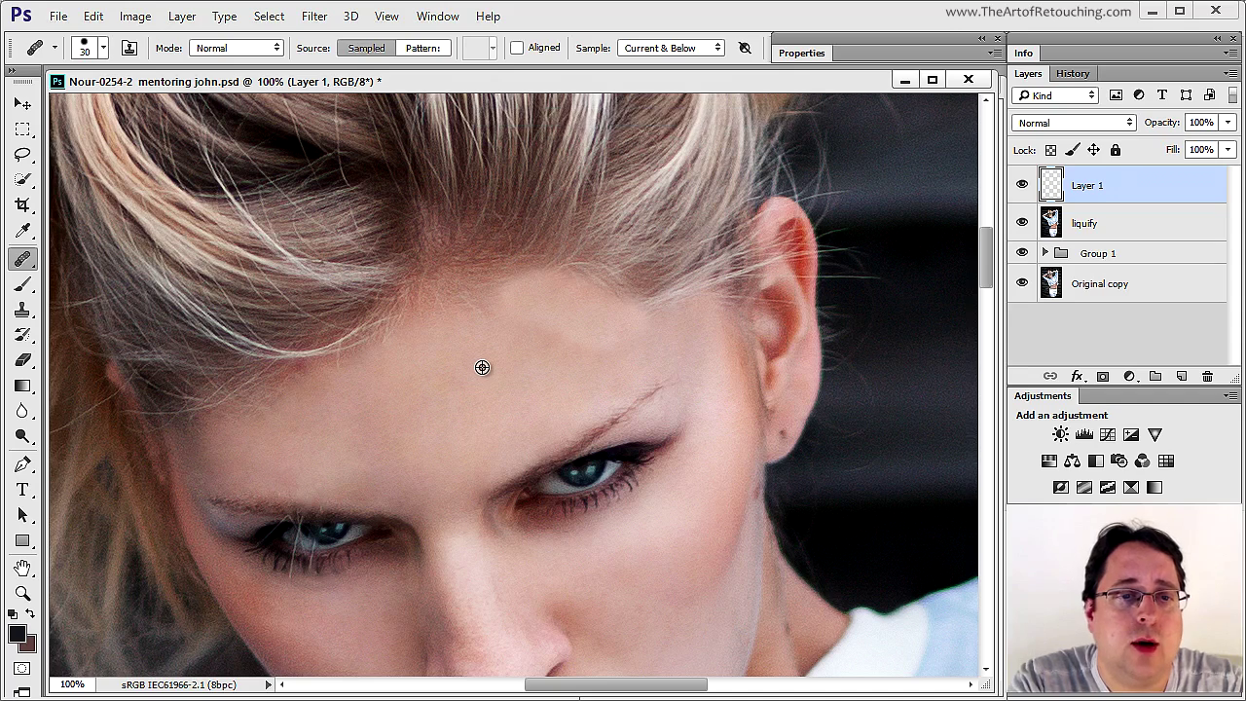
pyautogui.moveTo(509, 313)
pyautogui.mouseDown()
pyautogui.moveTo(562, 344)
pyautogui.moveTo(638, 335)
pyautogui.moveTo(611, 344)
pyautogui.moveTo(514, 311)
pyautogui.mouseUp()
pyautogui.keyDown('alt'); pyautogui.click(495, 376); pyautogui.keyUp('alt')
pyautogui.keyDown('alt'); pyautogui.click(533, 376); pyautogui.keyUp('alt')
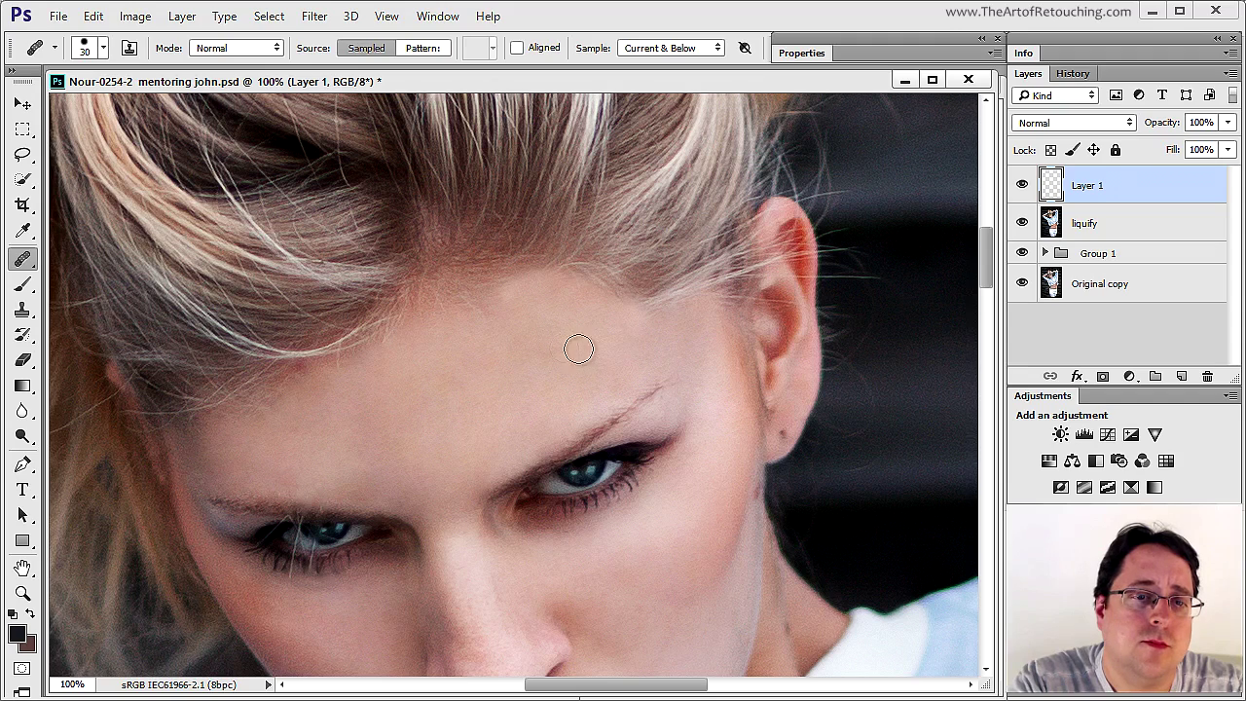
pyautogui.keyDown('alt'); pyautogui.click(457, 286); pyautogui.keyUp('alt')
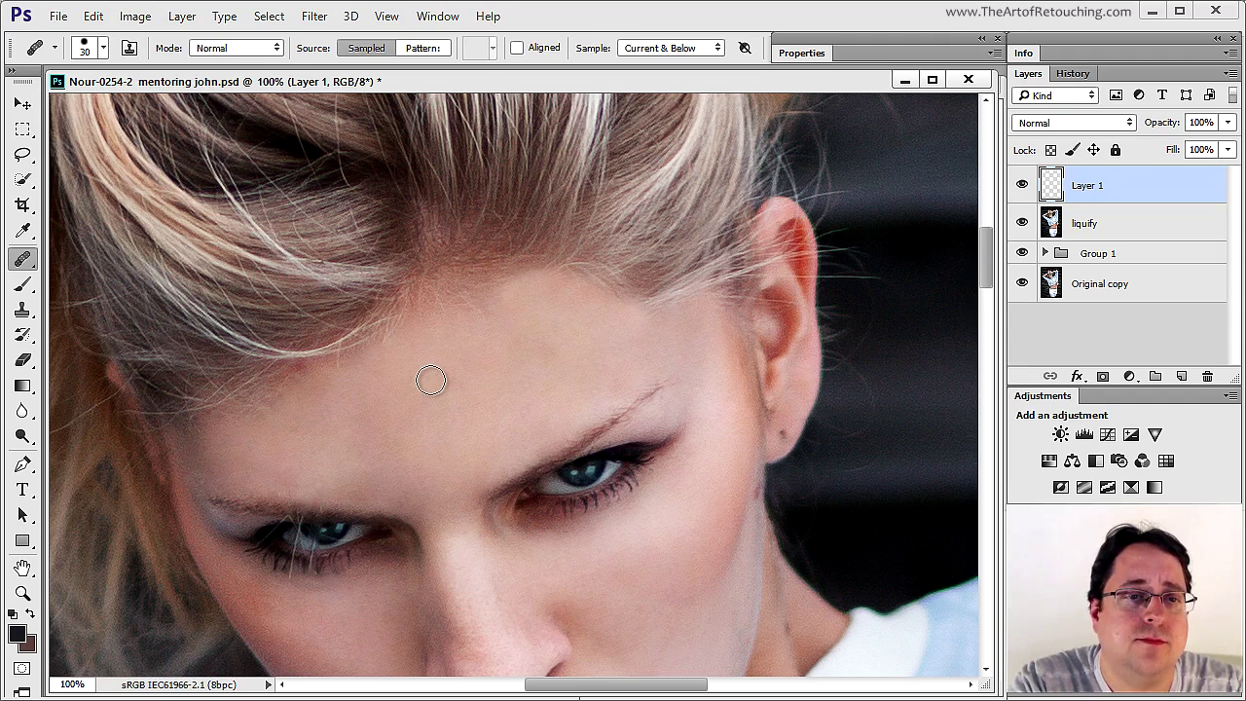
pyautogui.keyDown('alt'); pyautogui.click(665, 331); pyautogui.keyUp('alt')
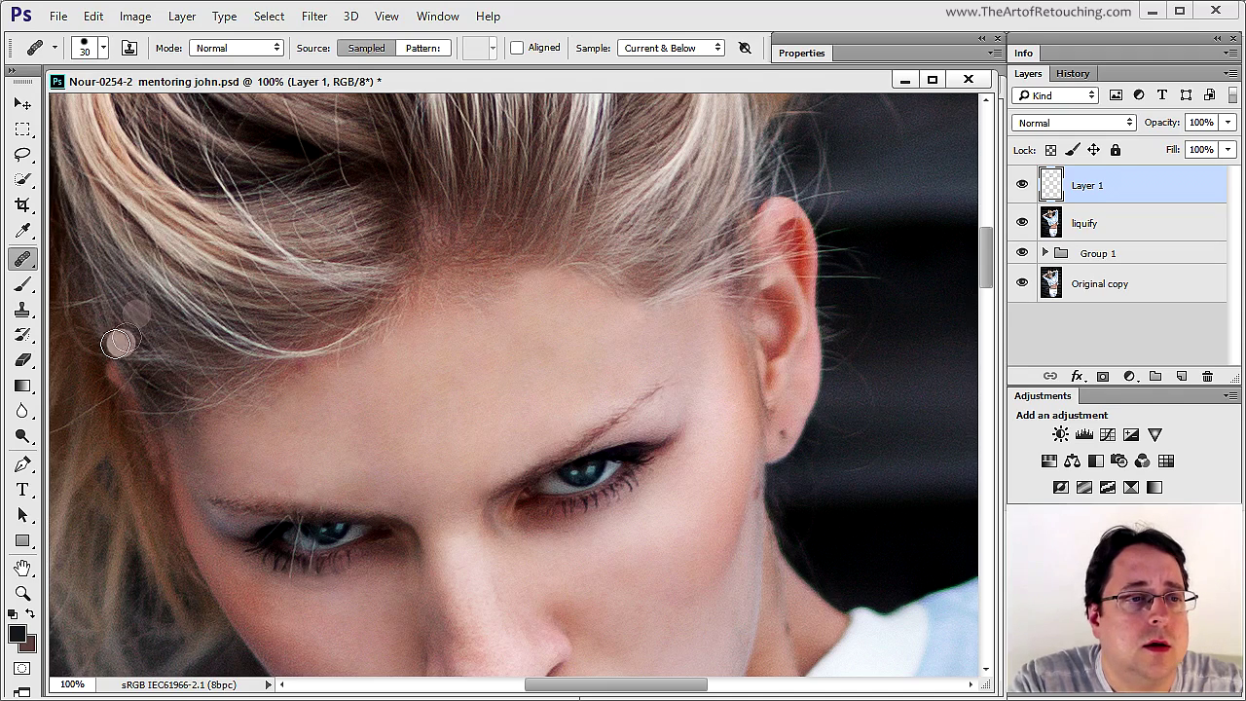
# Erase excess retouching along the hairline on Layer 1, enlarging the Eraser to 80 px.
pyautogui.click(25, 362)
pyautogui.press(']')
pyautogui.press(']')
pyautogui.click(103, 48)
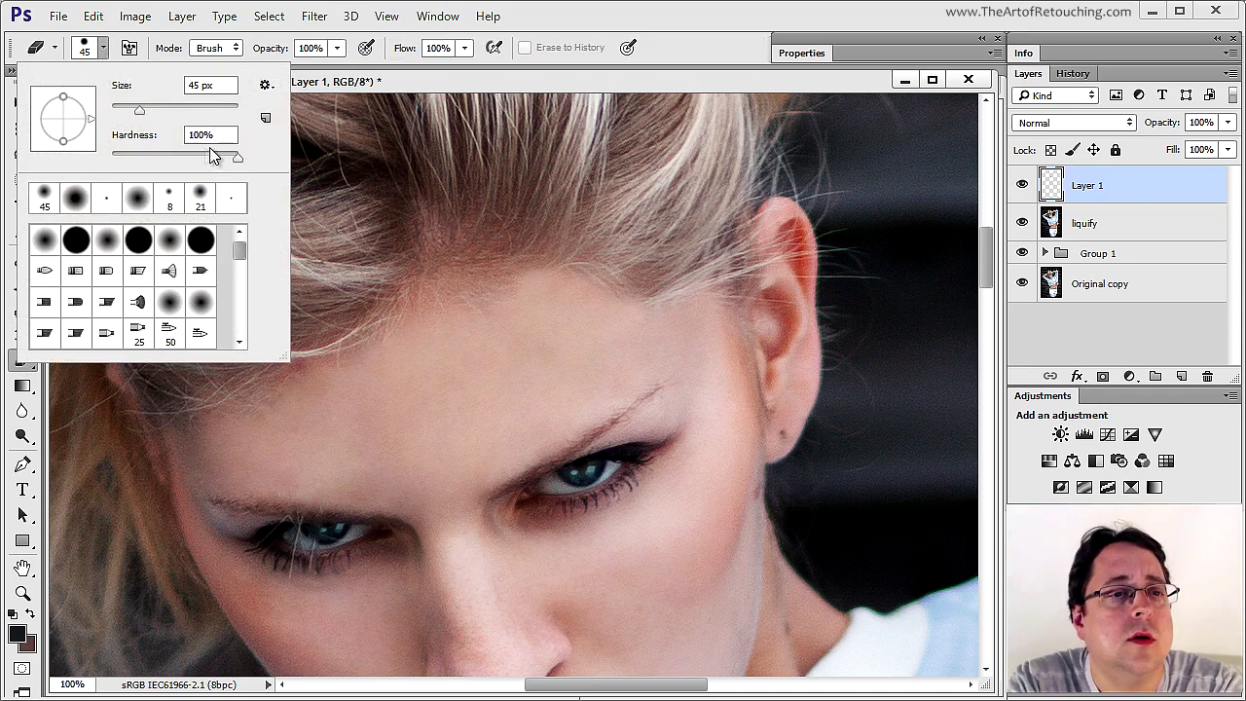
pyautogui.click(306, 86)
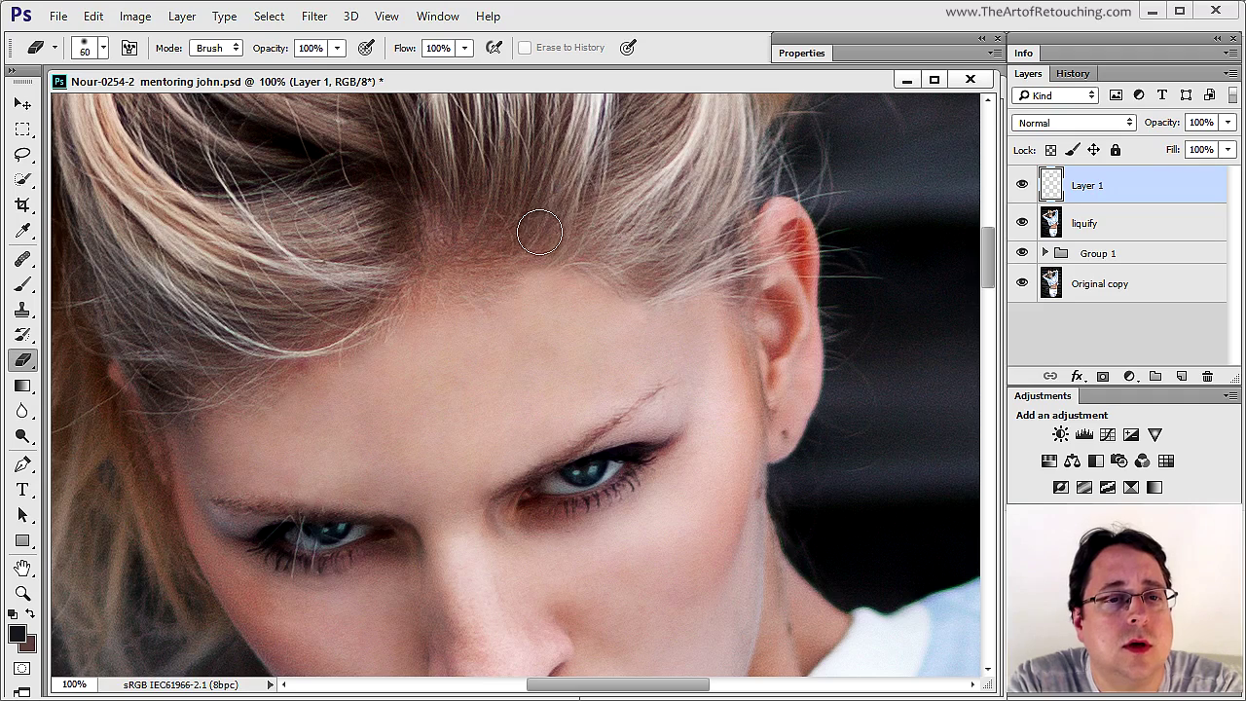
pyautogui.press(']')
pyautogui.press(']')
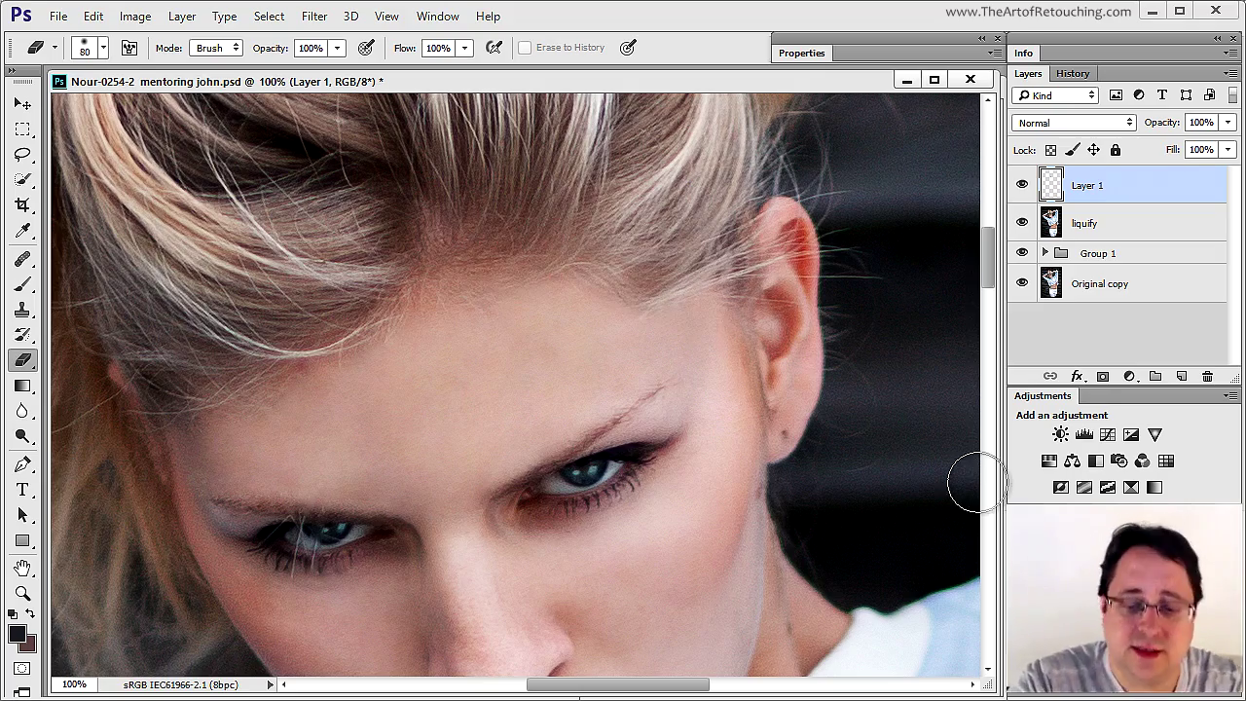
# Review the repaired forehead in the wider portrait and in close-up.
pyautogui.hotkey('ctrl', '-')
pyautogui.hotkey('ctrl', '-')
pyautogui.hotkey('ctrl', '-')
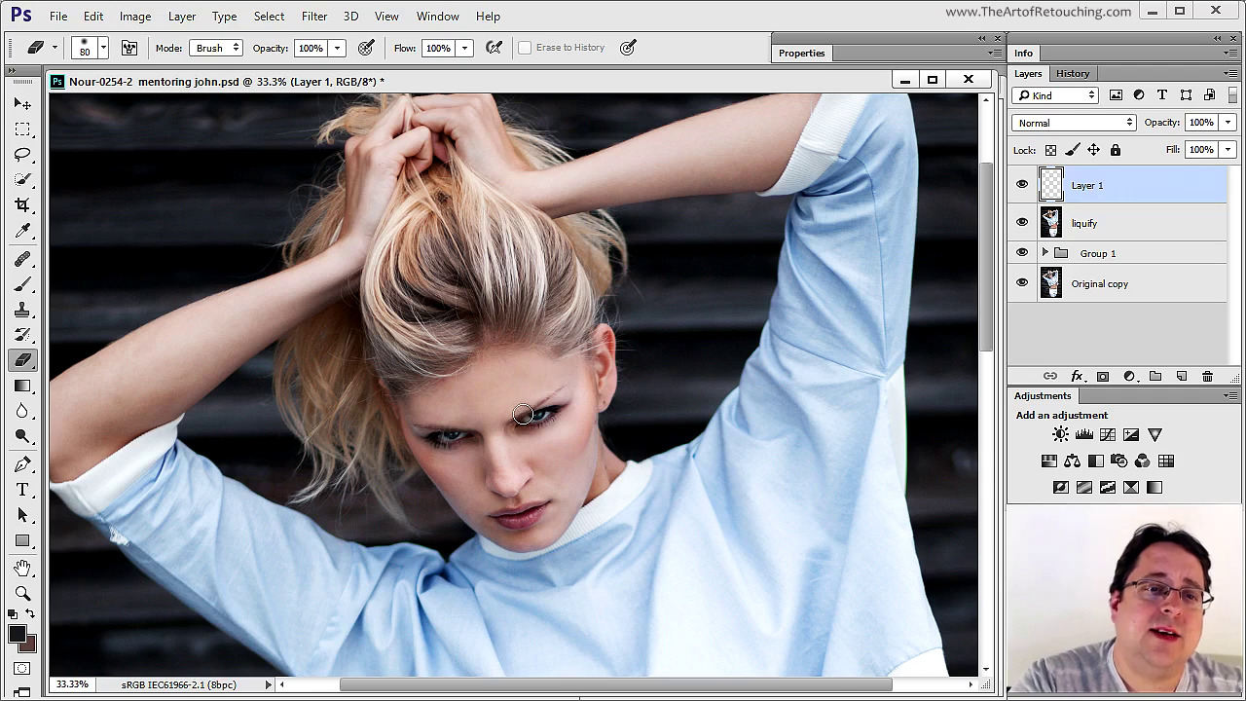
pyautogui.moveTo(390, 317); pyautogui.dragTo(577, 445)
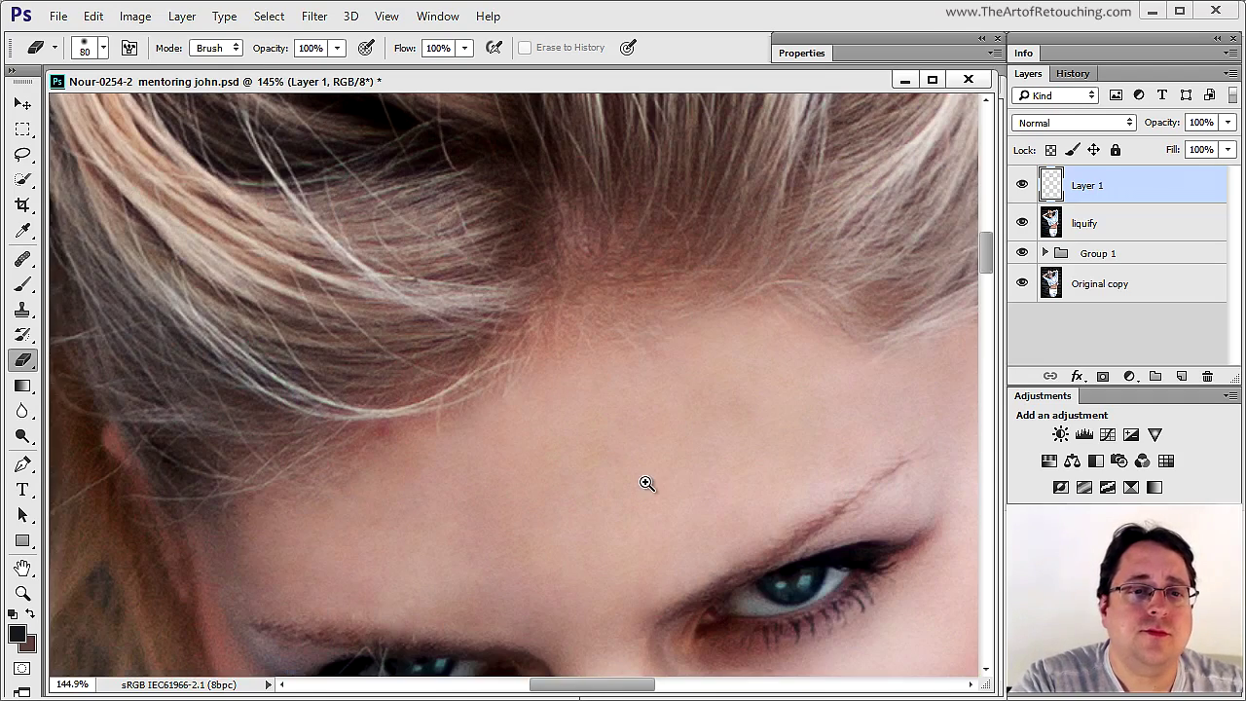
pyautogui.moveTo(790, 468); pyautogui.dragTo(677, 382)
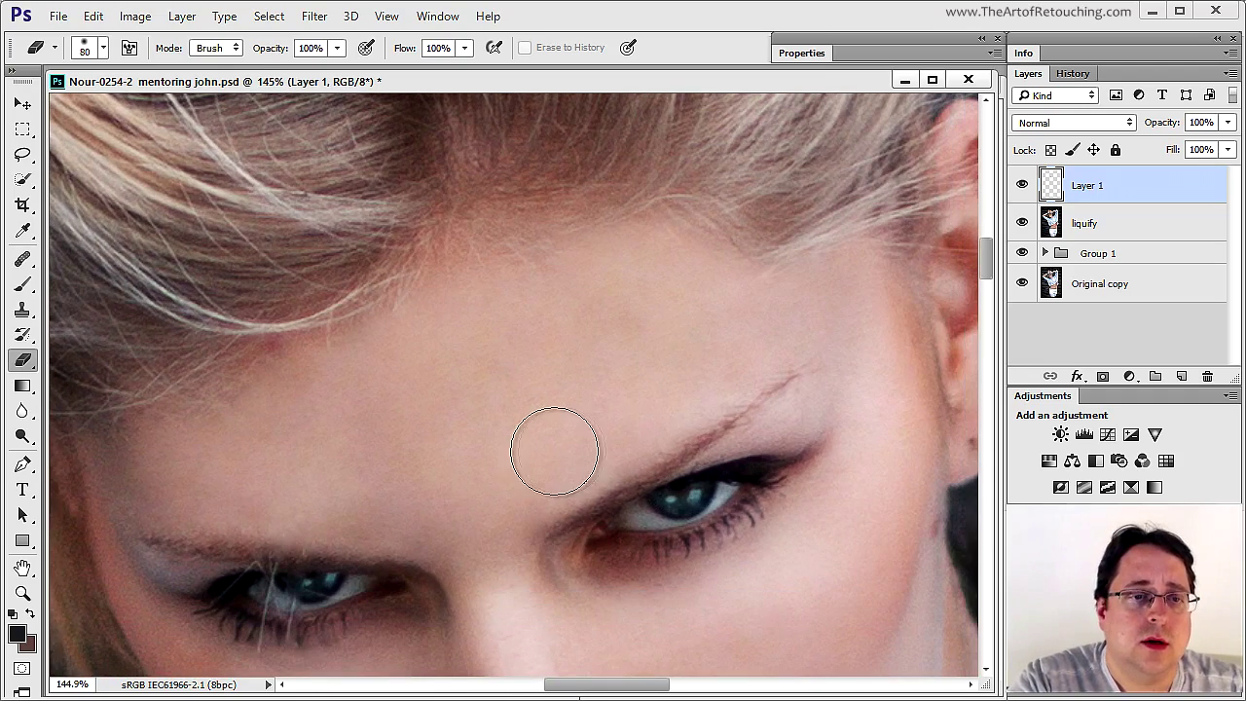
pyautogui.moveTo(616, 460); pyautogui.dragTo(610, 386)
pyautogui.hotkey('ctrl', '-')
pyautogui.hotkey('ctrl', '-')
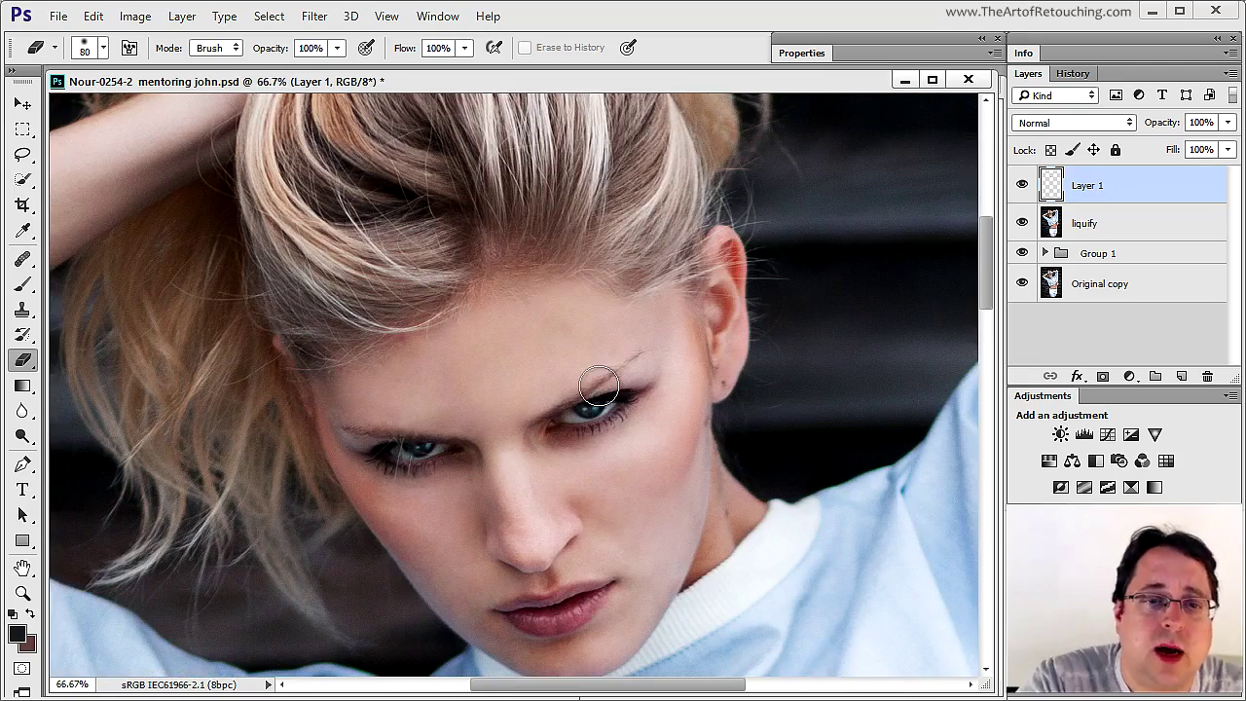
pyautogui.hotkey('ctrl', '-')
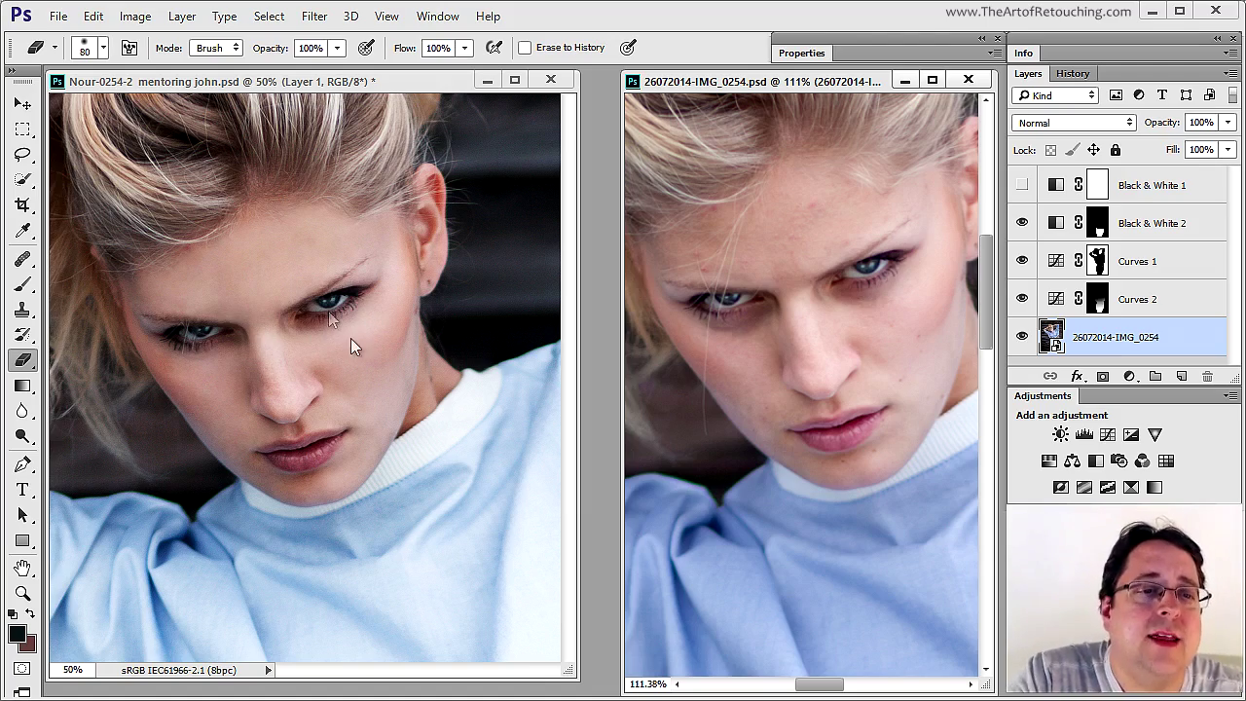
# Prepare a 6 px Brush at 100% opacity and add a new layer above Layer 1 for painting the eyes.
pyautogui.click(238, 297)
pyautogui.keyDown('ctrl'); pyautogui.click(311, 380); pyautogui.keyUp('ctrl')
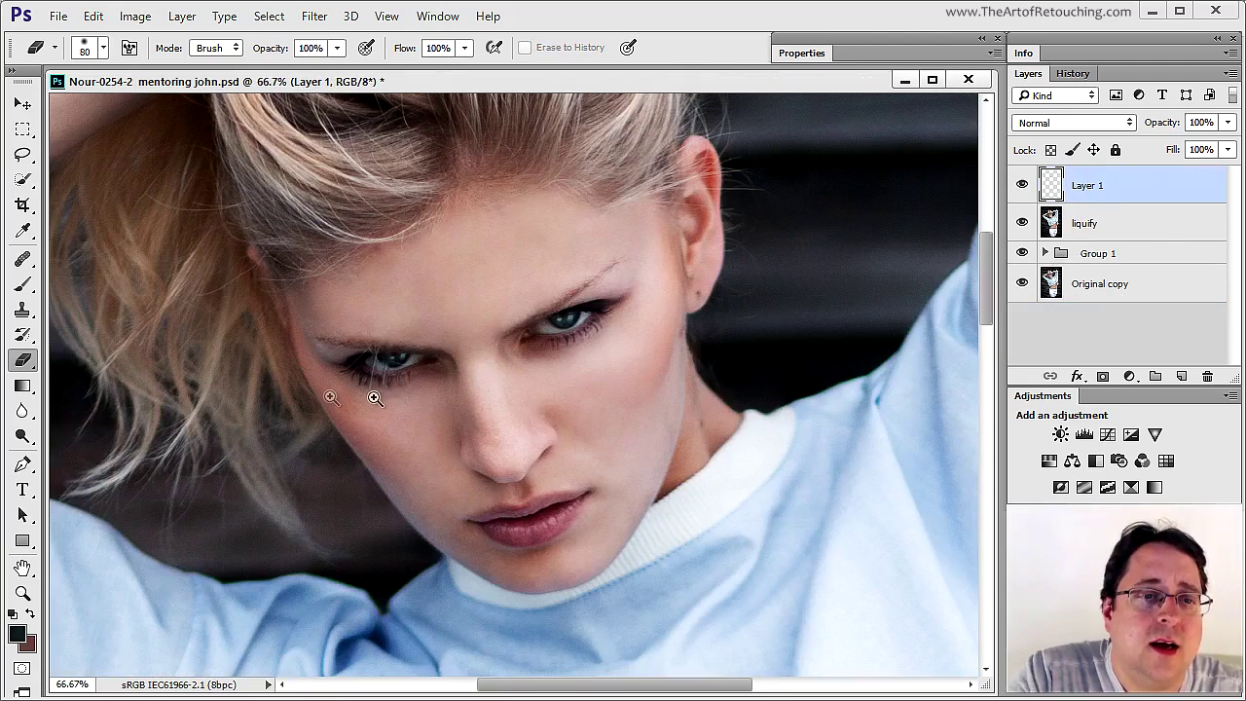
pyautogui.keyDown('ctrl'); pyautogui.click(438, 390); pyautogui.keyUp('ctrl')
pyautogui.keyDown('ctrl'); pyautogui.click(584, 415); pyautogui.keyUp('ctrl')
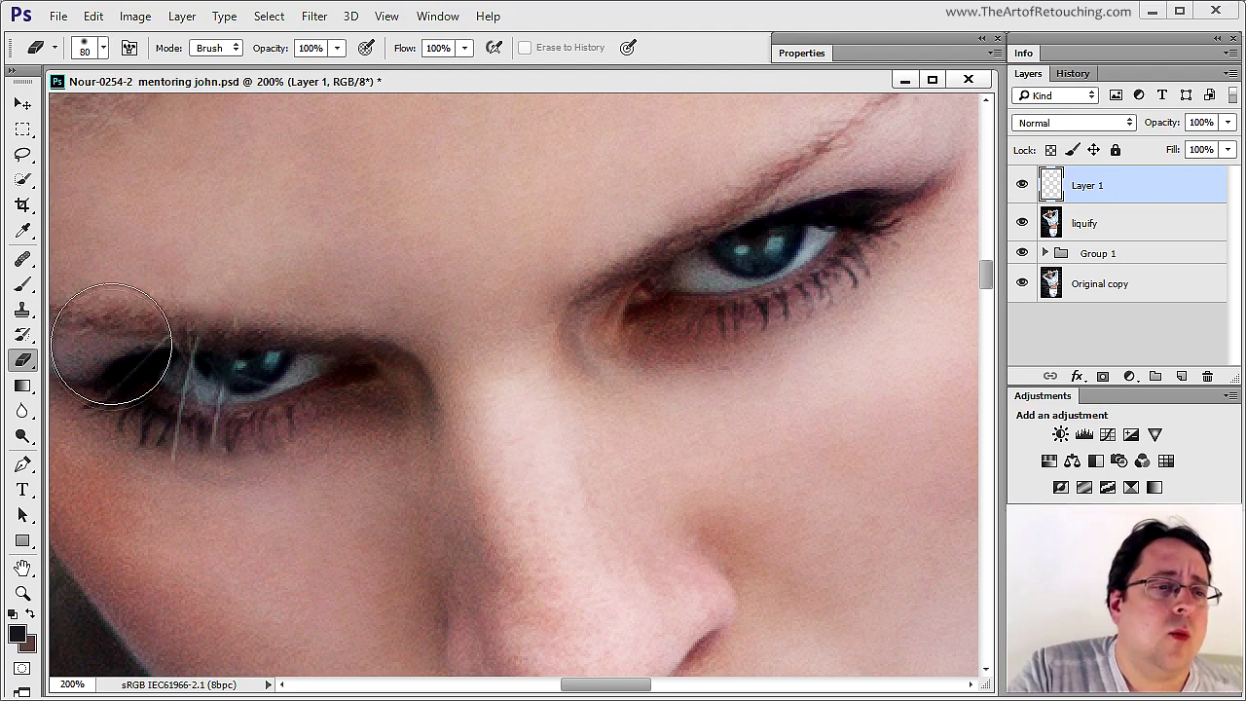
pyautogui.click(27, 286)
pyautogui.press('[')
pyautogui.press('[')
pyautogui.press('[')
pyautogui.press('[')
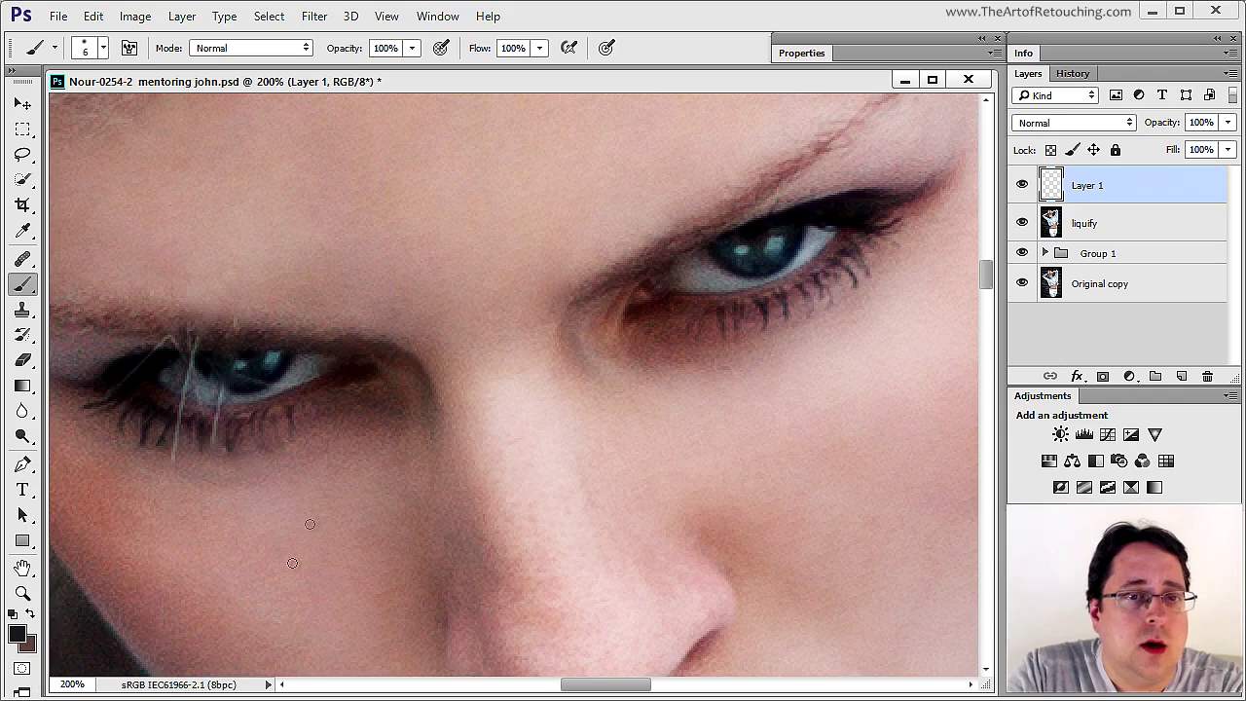
pyautogui.click(1180, 378)
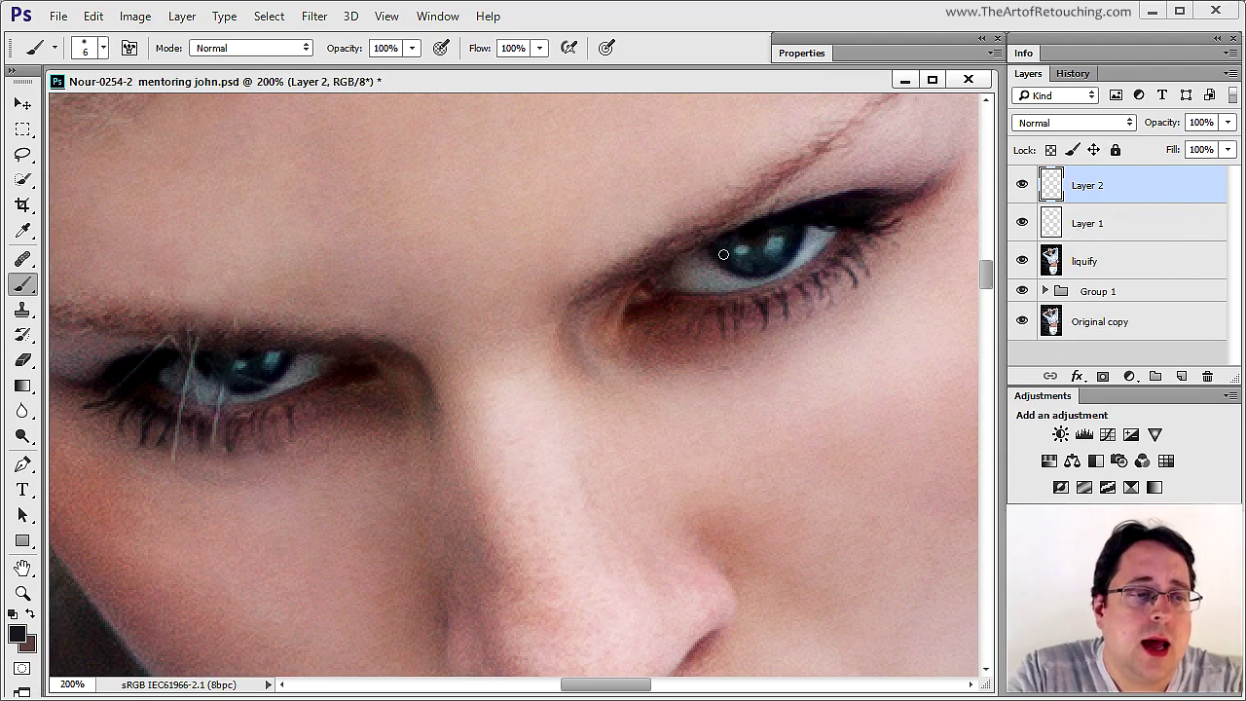
# Paint white over both catchlights in each eye on the new layer using the default colours.
pyautogui.press('d')
pyautogui.press('x')
pyautogui.press('x')
pyautogui.press('x')
pyautogui.press('x')
pyautogui.press('x')
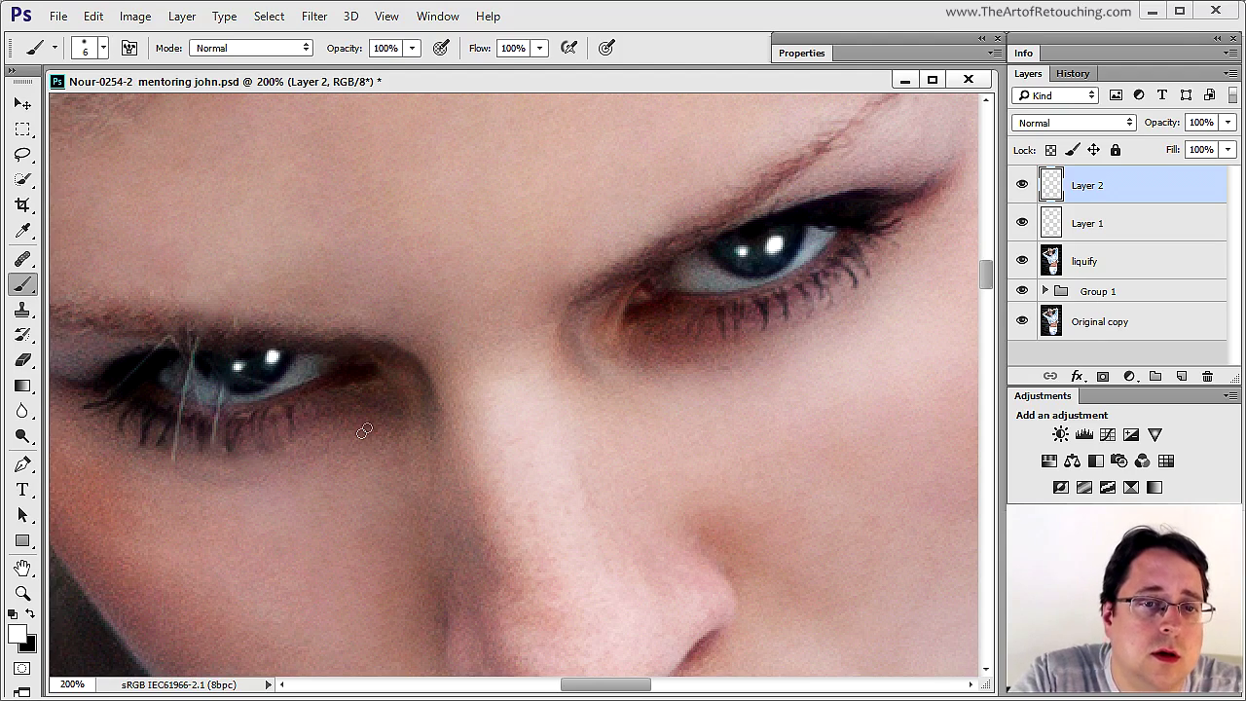
# Reduce the opacity of Layer 2 with the painted catchlights to 20%, judging it against the wider portrait.
pyautogui.moveTo(1154, 121); pyautogui.dragTo(1023, 146)
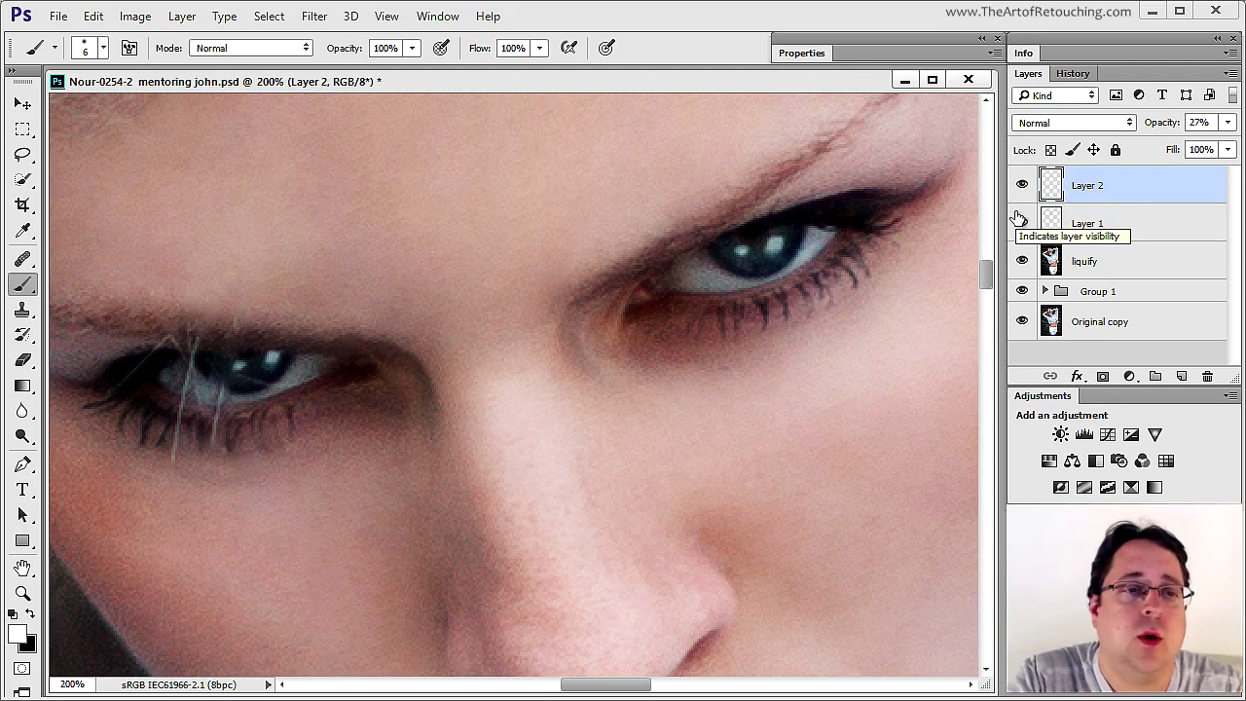
pyautogui.hotkey('ctrl', '-')
pyautogui.hotkey('ctrl', '-')
pyautogui.hotkey('ctrl', '-')
pyautogui.moveTo(1155, 122); pyautogui.dragTo(1151, 127)
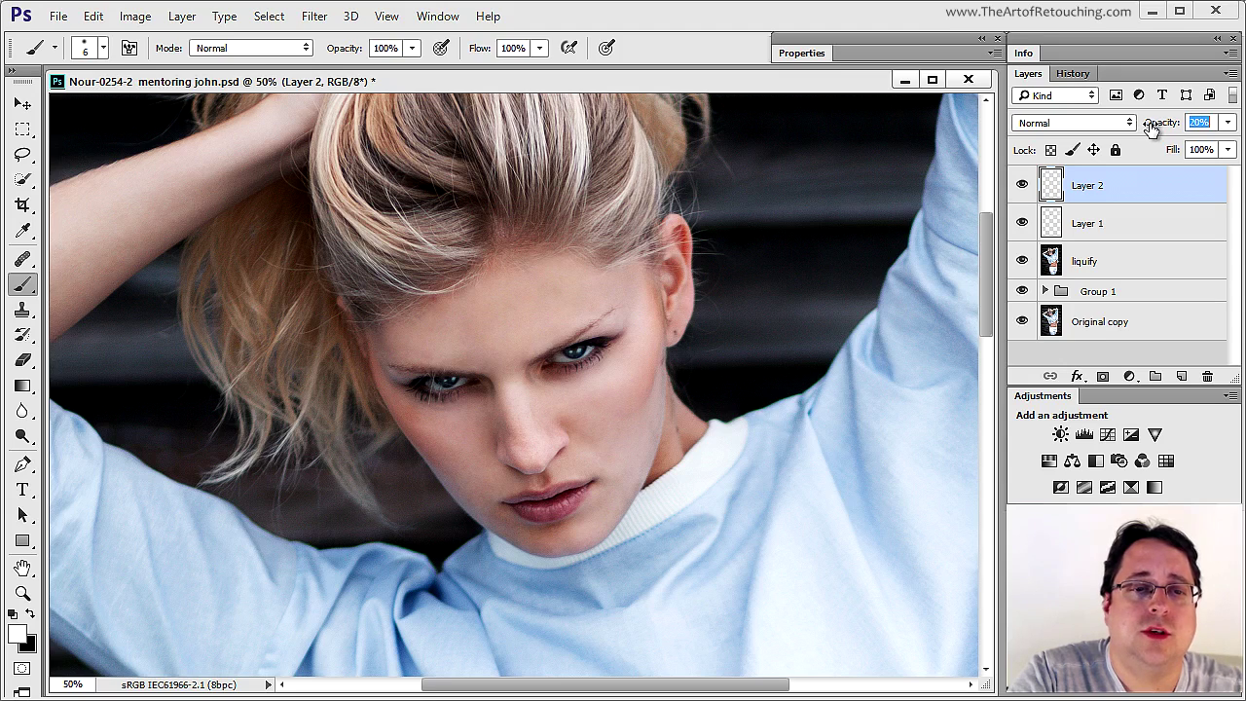
# Add another layer on top and paint one small white catchlight dot in each eye.
pyautogui.moveTo(457, 341); pyautogui.dragTo(659, 435)
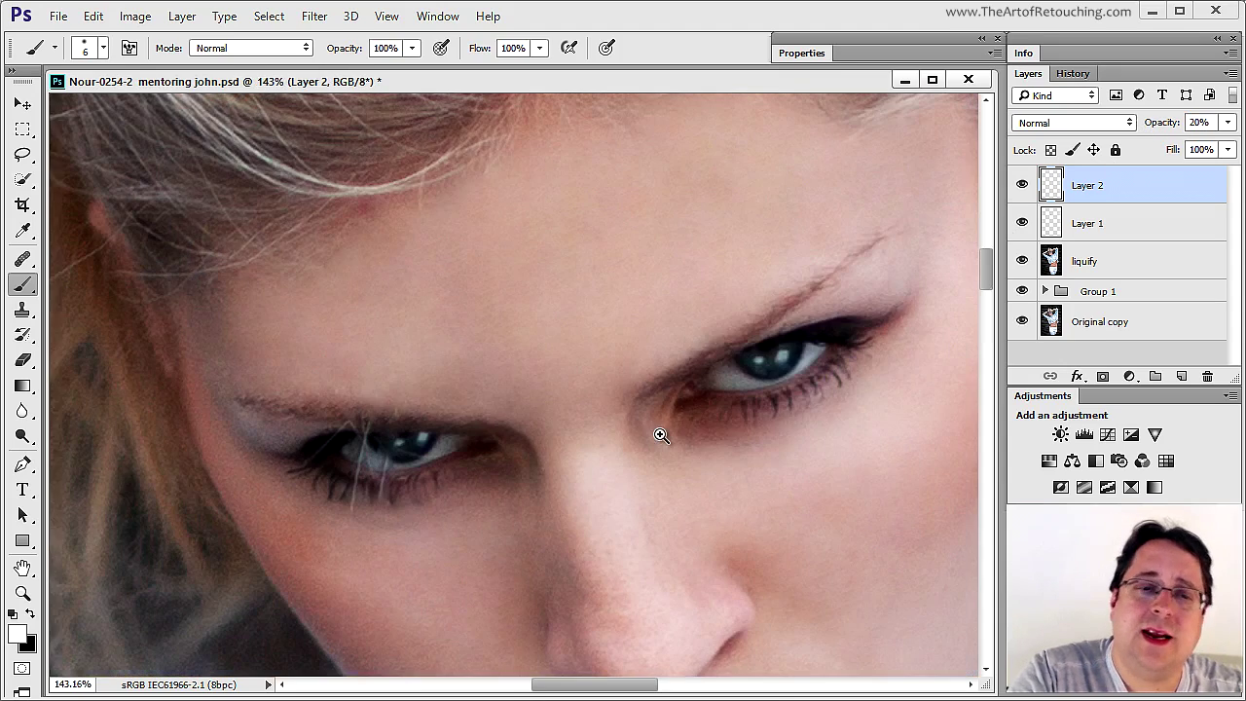
pyautogui.click(773, 403)
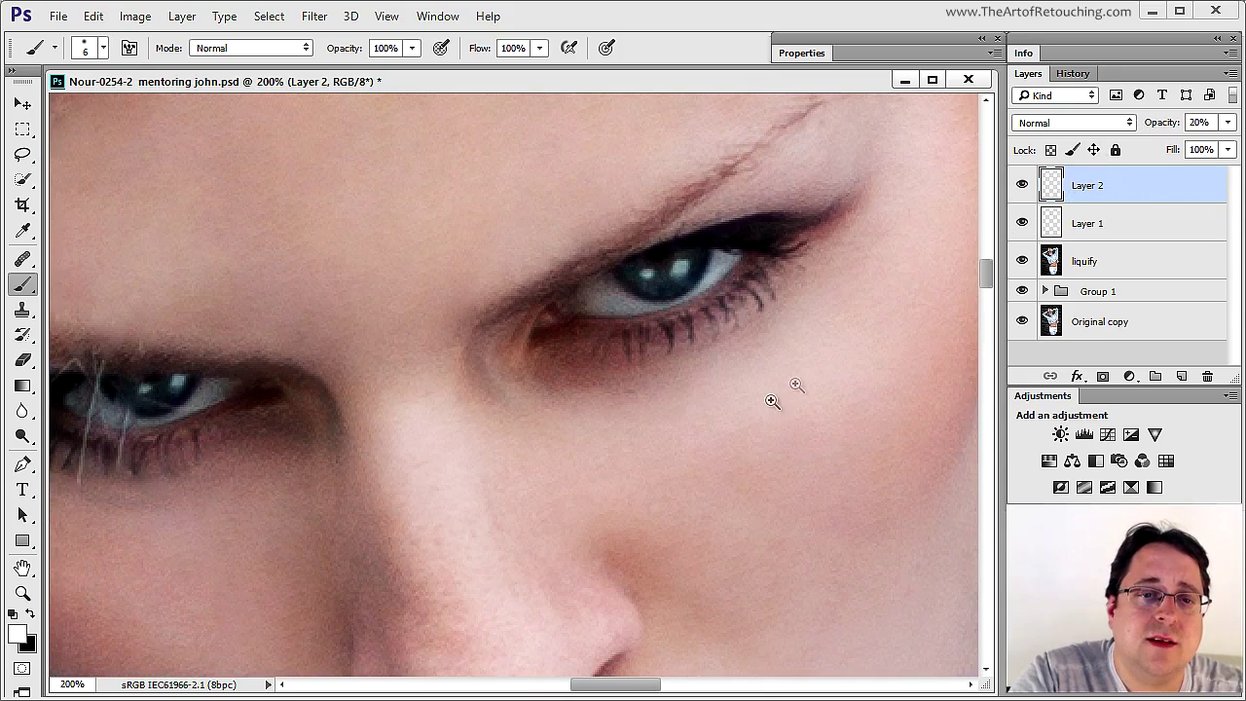
pyautogui.moveTo(370, 487); pyautogui.dragTo(468, 514)
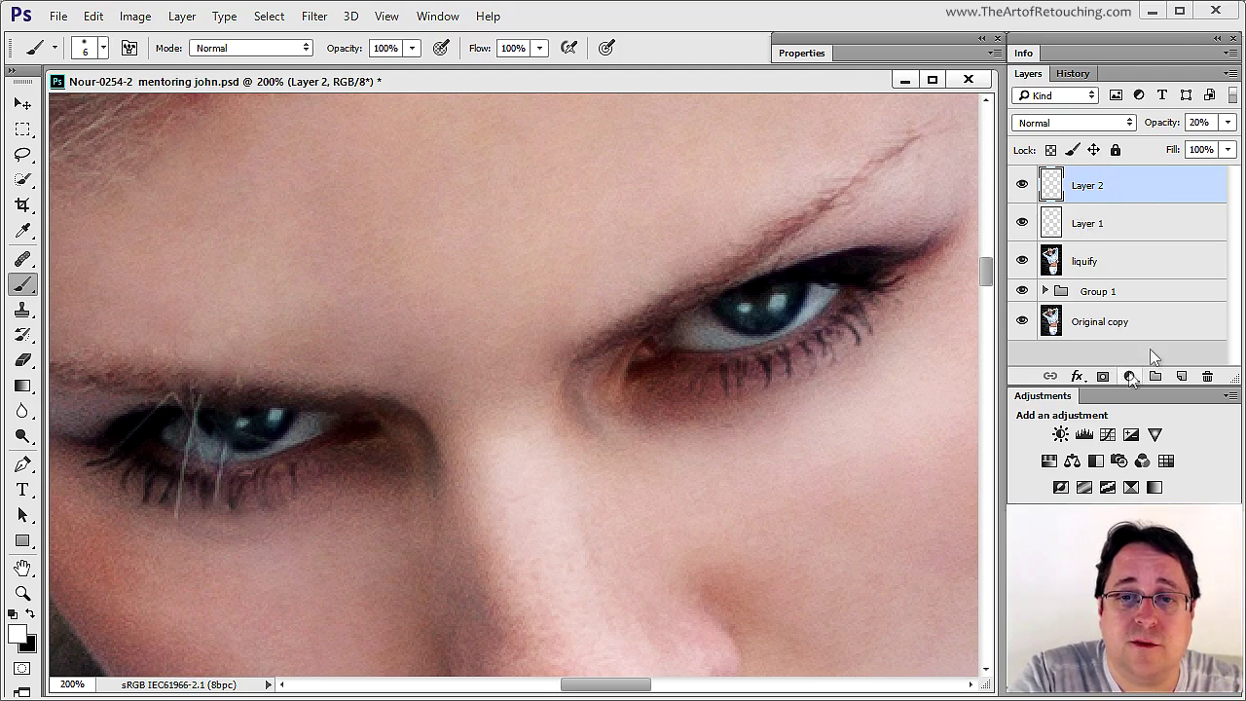
pyautogui.click(1180, 377)
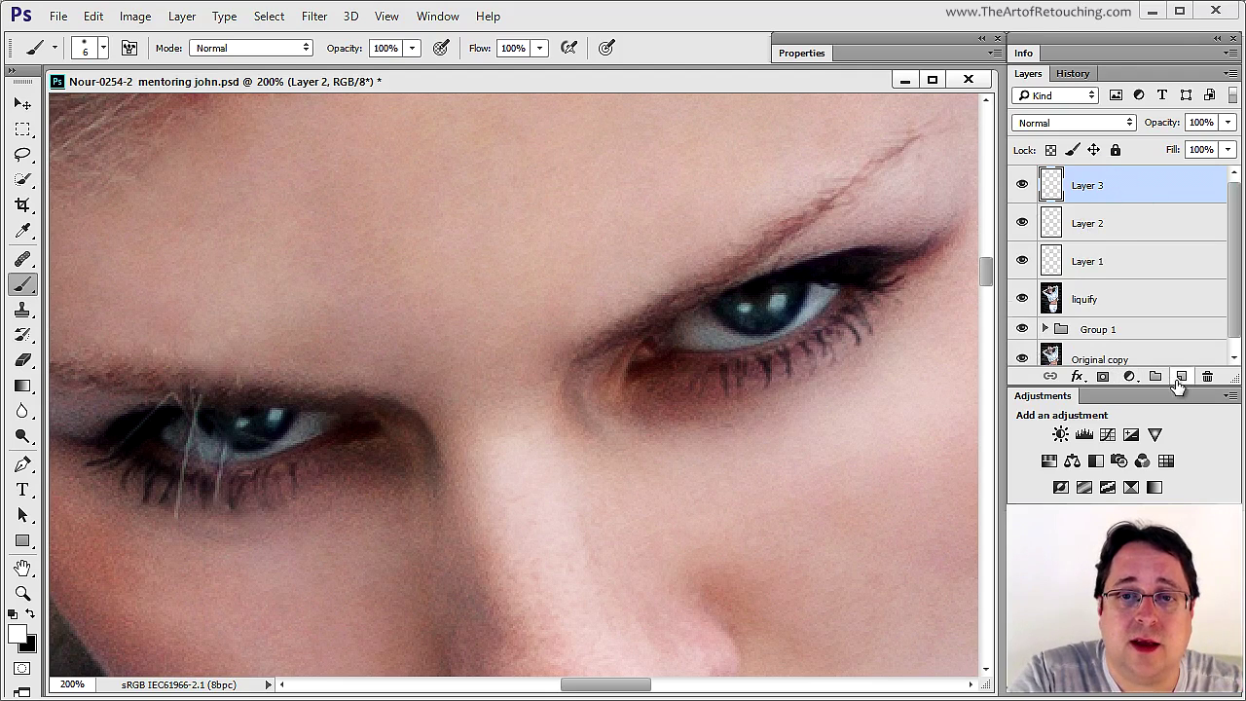
pyautogui.click(745, 307)
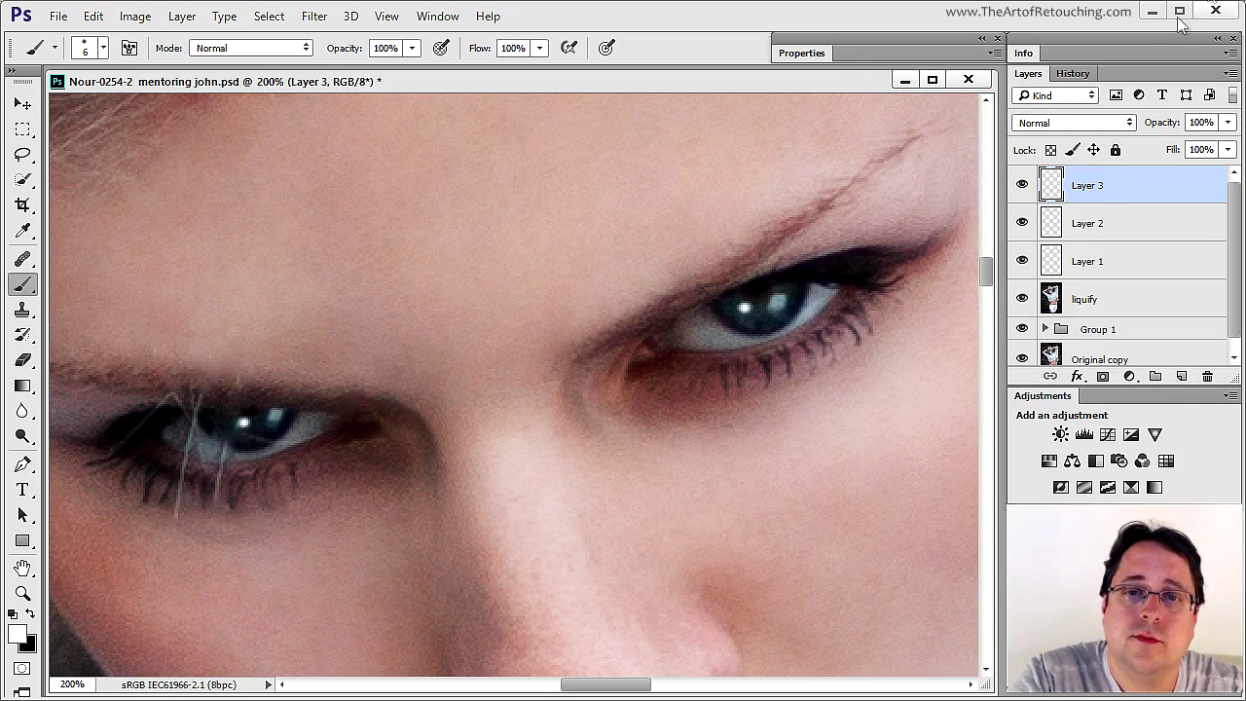
# Lower Layer 3's opacity to 63% and check the catchlights in the wider portrait.
pyautogui.moveTo(1159, 123); pyautogui.dragTo(1124, 129)
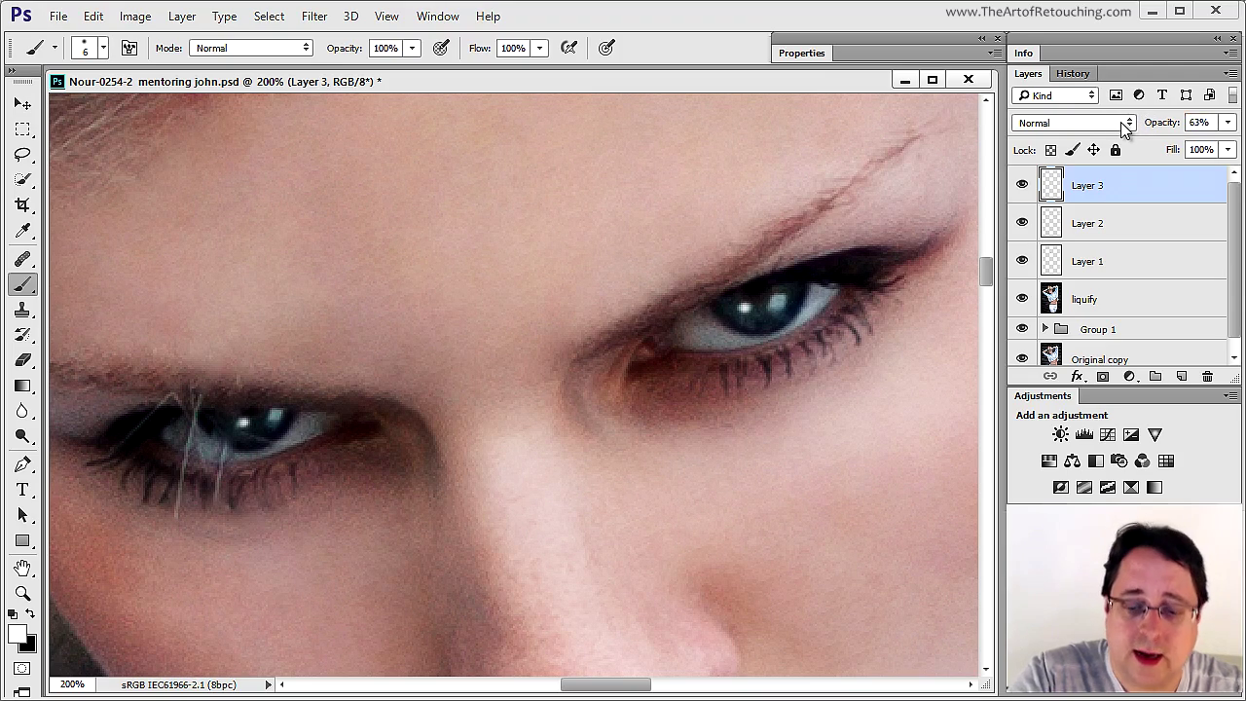
pyautogui.hotkey('ctrl', '-')
pyautogui.hotkey('ctrl', '-')
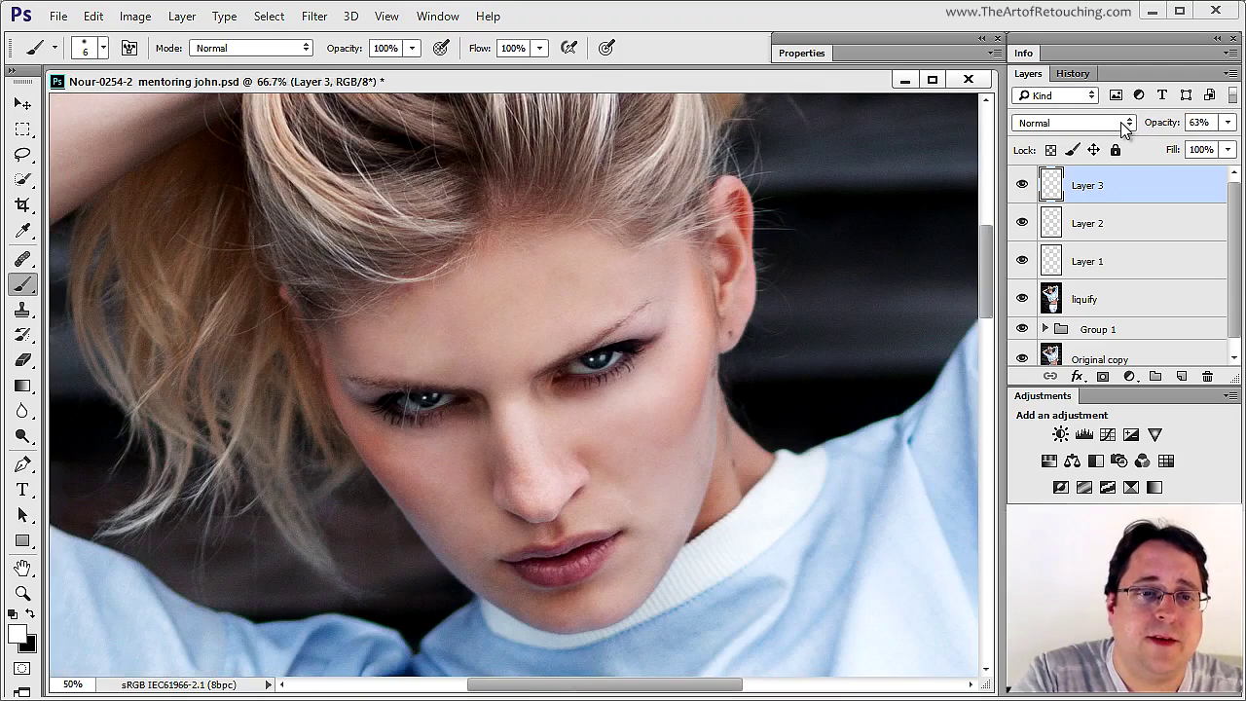
pyautogui.hotkey('ctrl', '-')
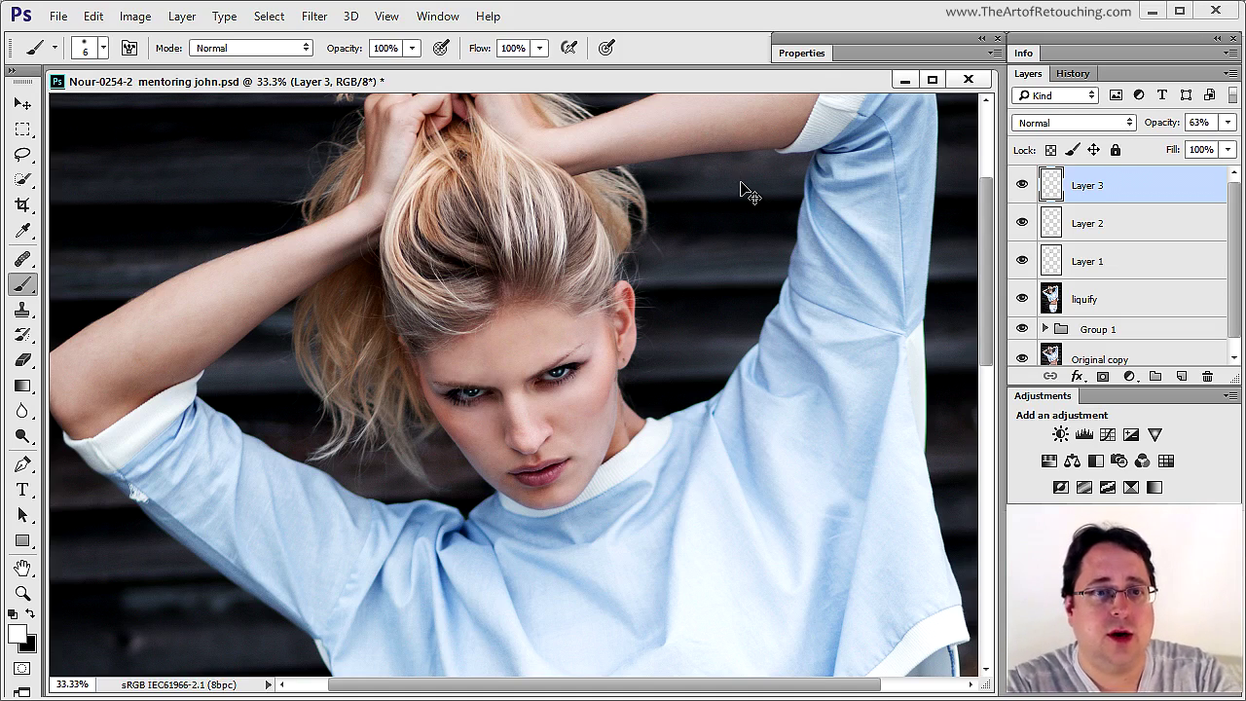
# Heal the frayed white patch on the sleeve seam near the cuff on Layer 1 with a 30 px Healing Brush.
pyautogui.moveTo(996, 593); pyautogui.dragTo(630, 566)
pyautogui.moveTo(539, 469); pyautogui.dragTo(353, 441)
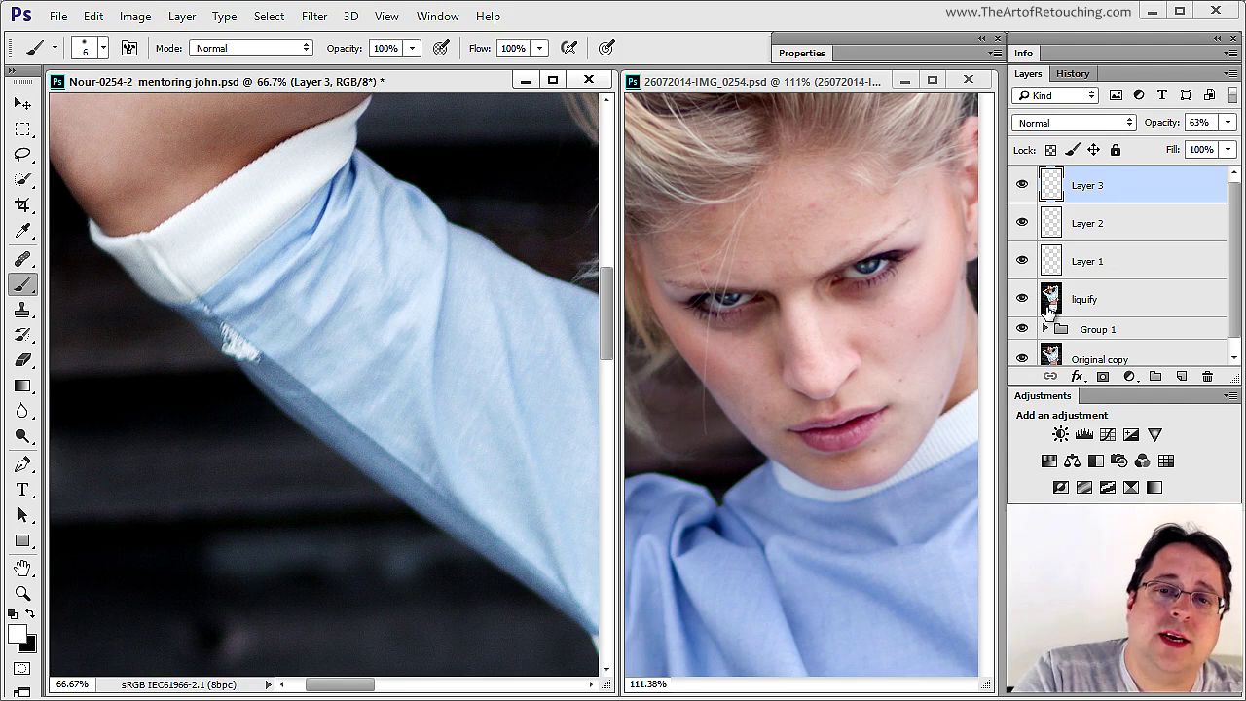
pyautogui.click(1139, 267)
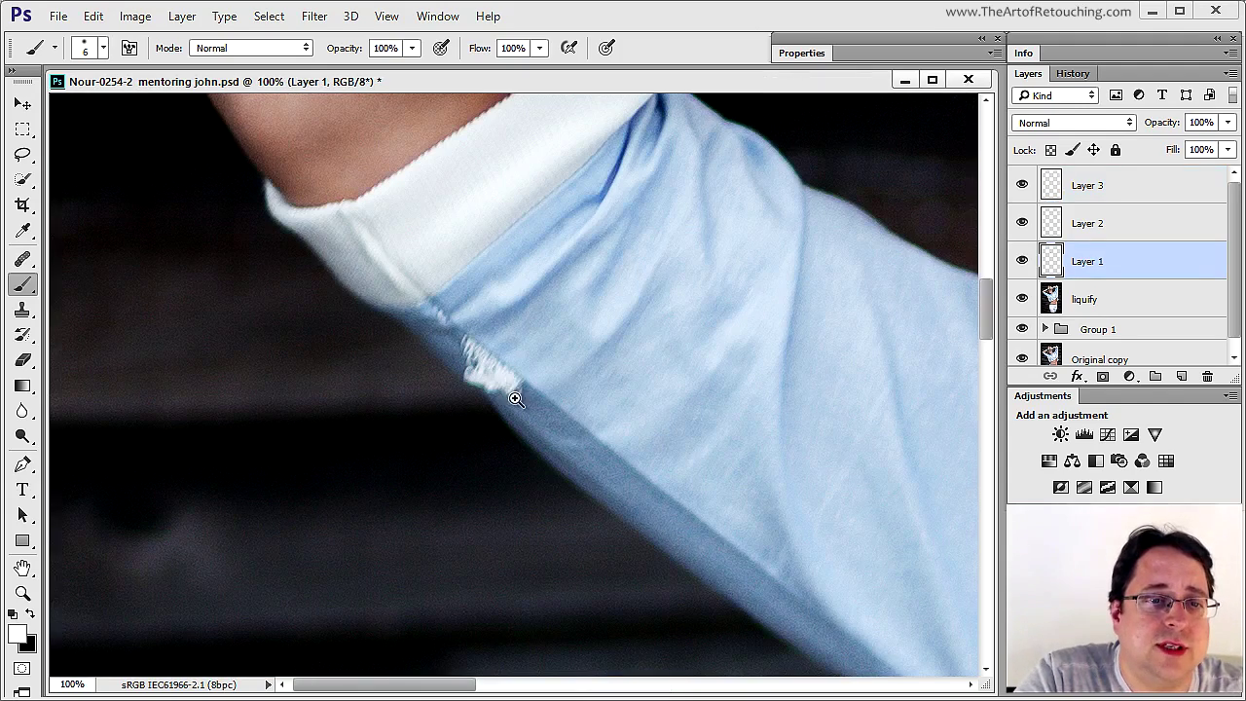
pyautogui.click(508, 388)
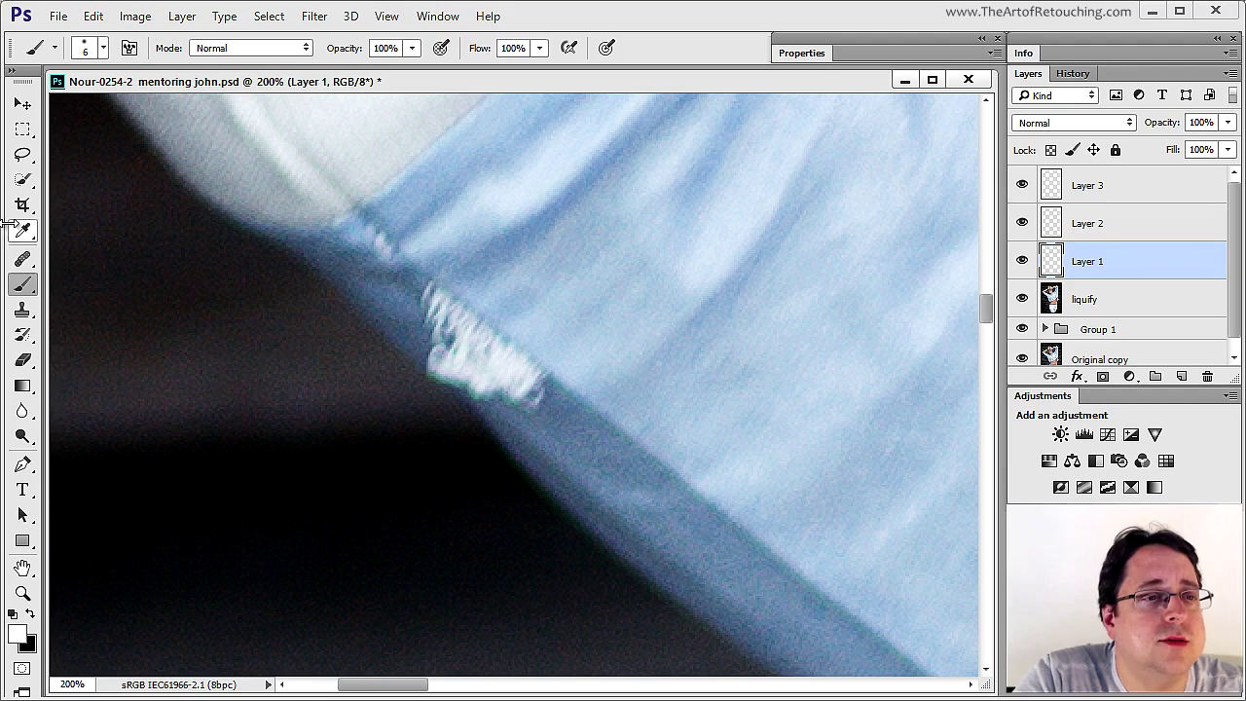
pyautogui.click(28, 269)
pyautogui.click(146, 277)
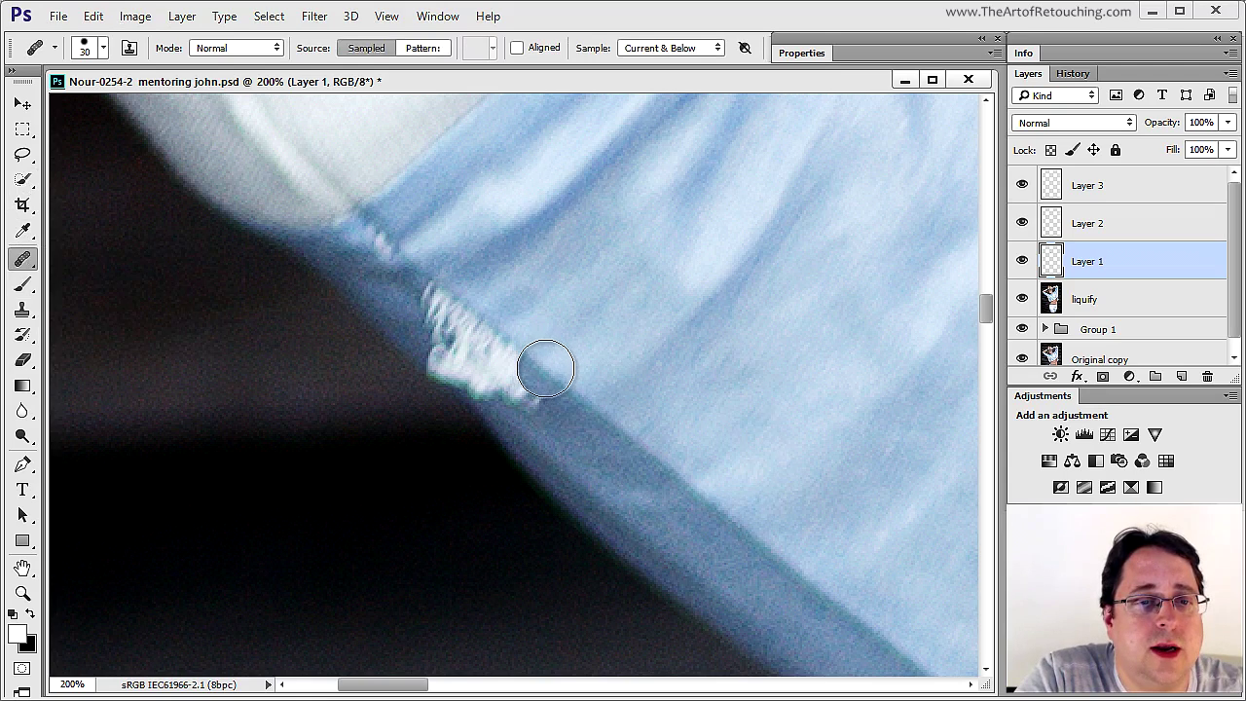
pyautogui.moveTo(546, 368)
pyautogui.mouseDown()
pyautogui.moveTo(443, 316)
pyautogui.moveTo(470, 355)
pyautogui.moveTo(507, 385)
pyautogui.mouseUp()
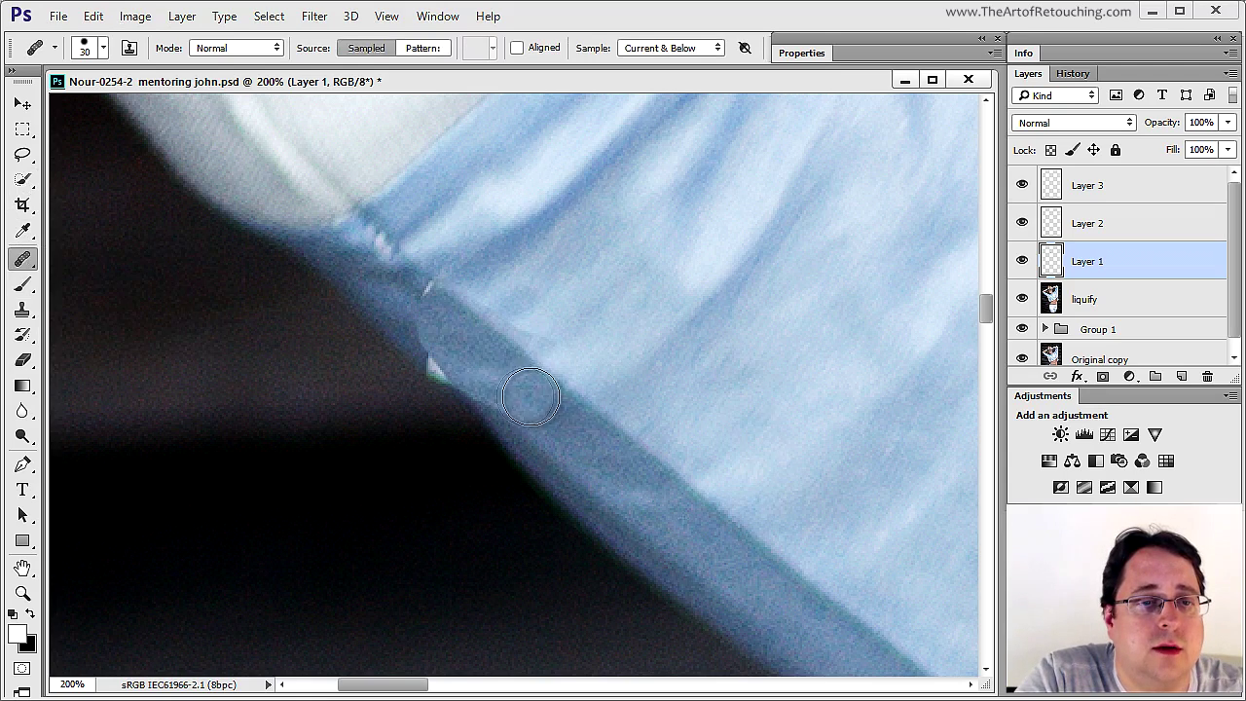
# Open the liquify layer in the Liquify filter and frame the ear at 100%.
pyautogui.moveTo(671, 437); pyautogui.dragTo(448, 265)
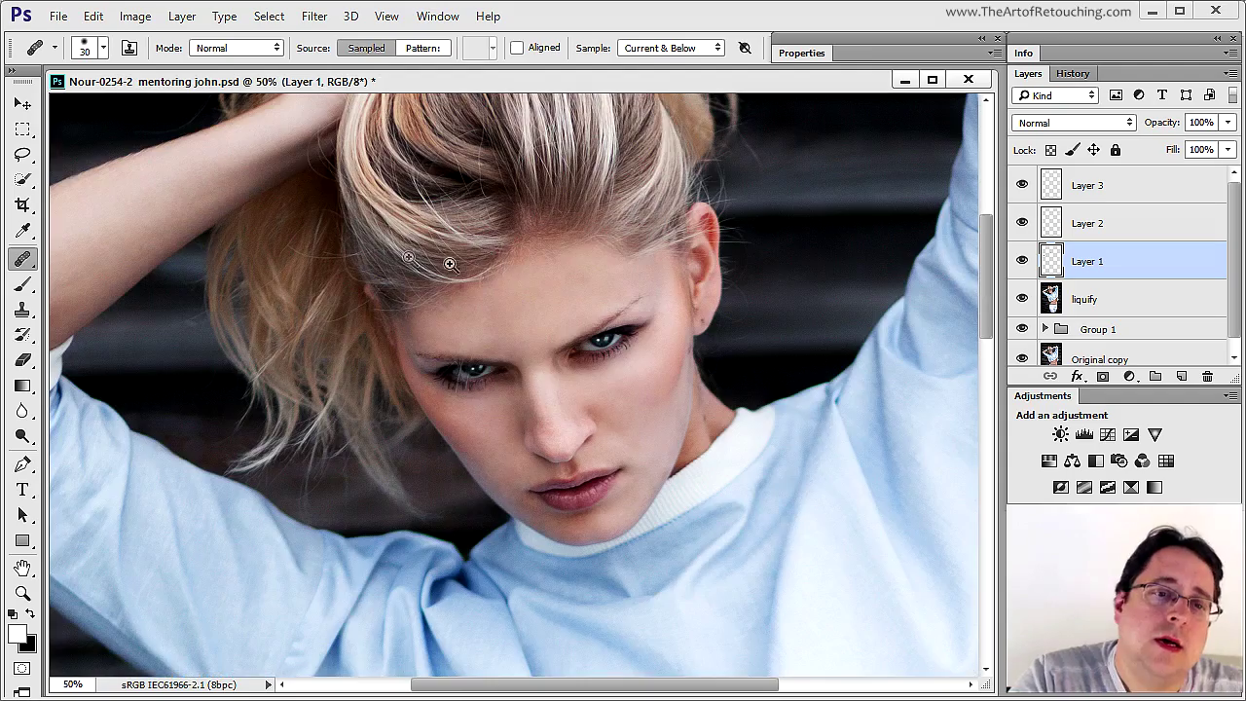
pyautogui.moveTo(306, 173); pyautogui.dragTo(829, 575)
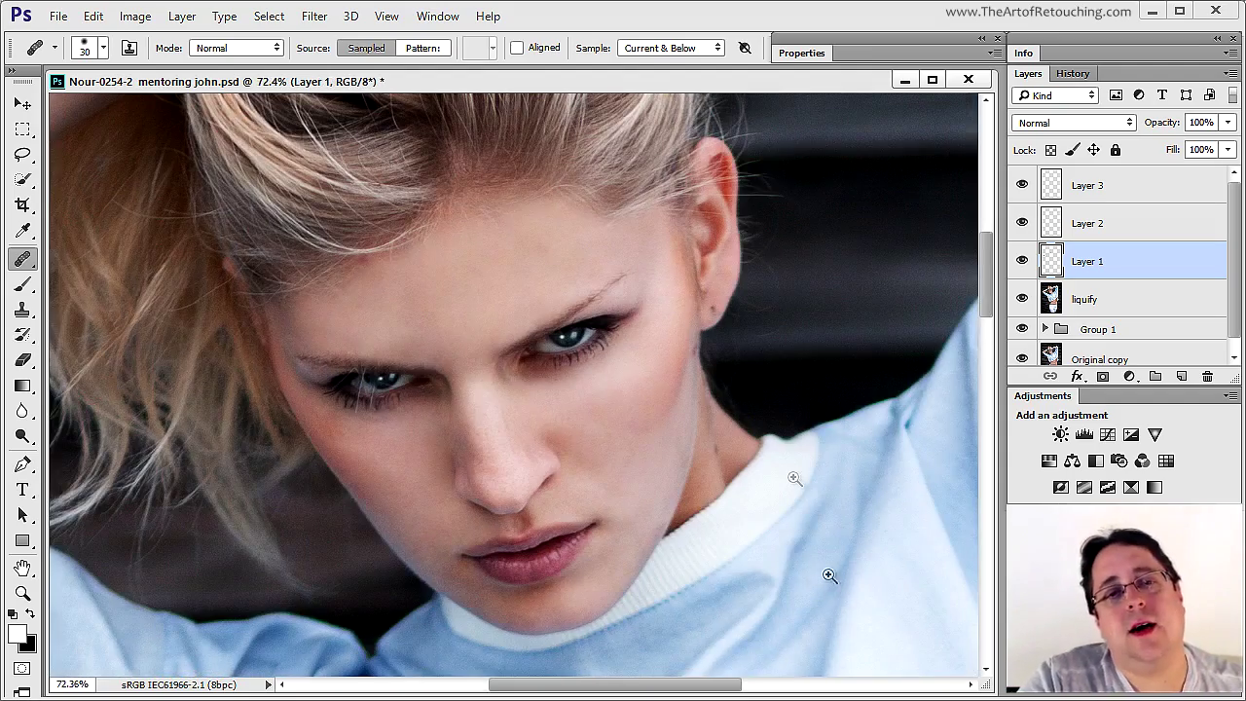
pyautogui.moveTo(822, 481); pyautogui.dragTo(773, 520)
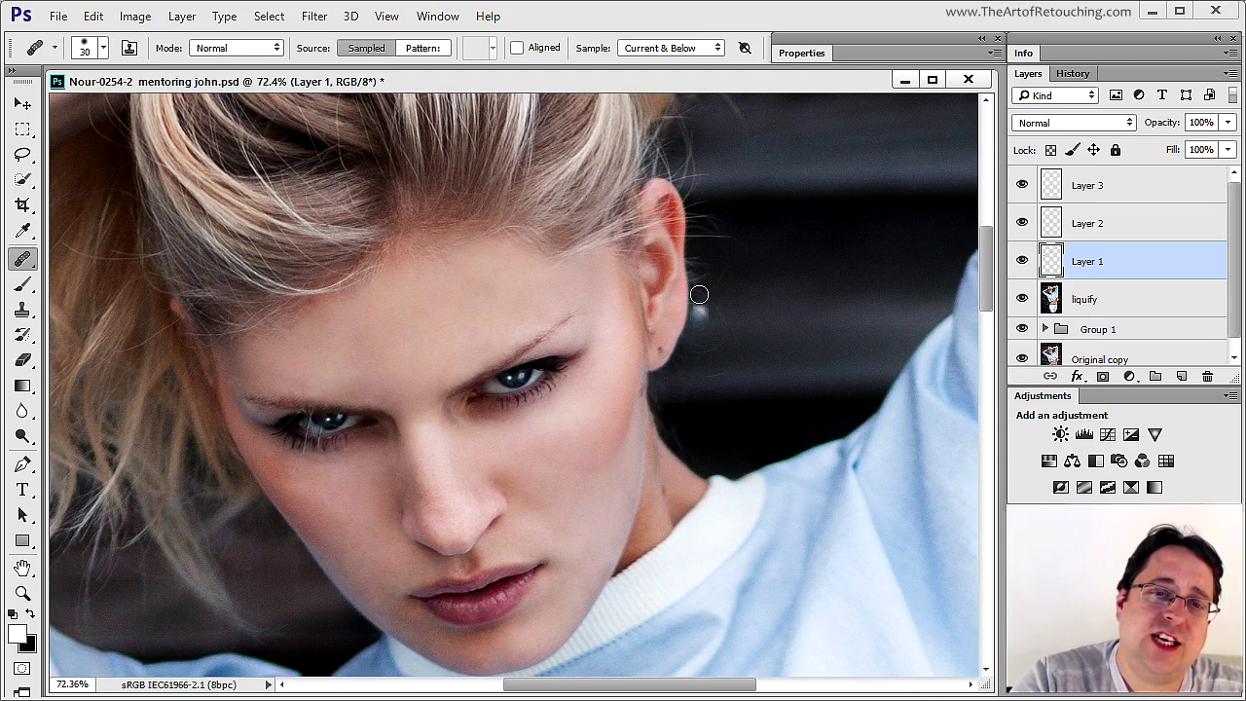
pyautogui.click(1116, 304)
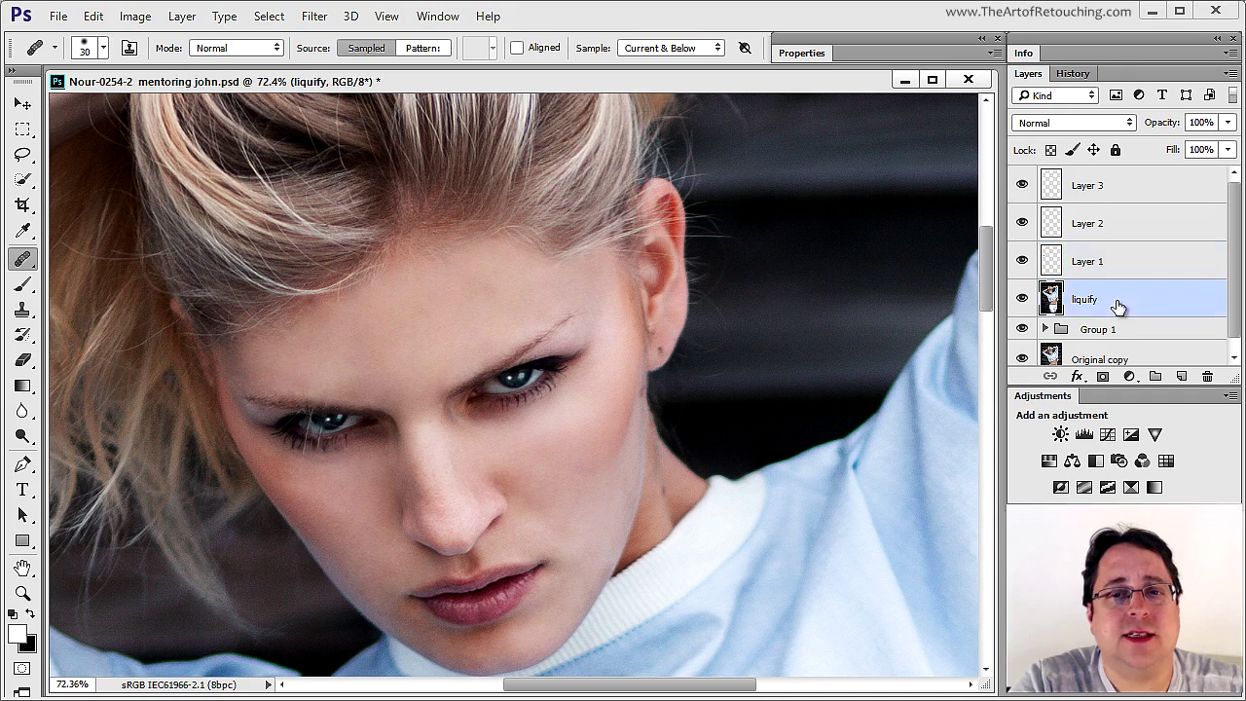
pyautogui.click(314, 16)
pyautogui.click(331, 165)
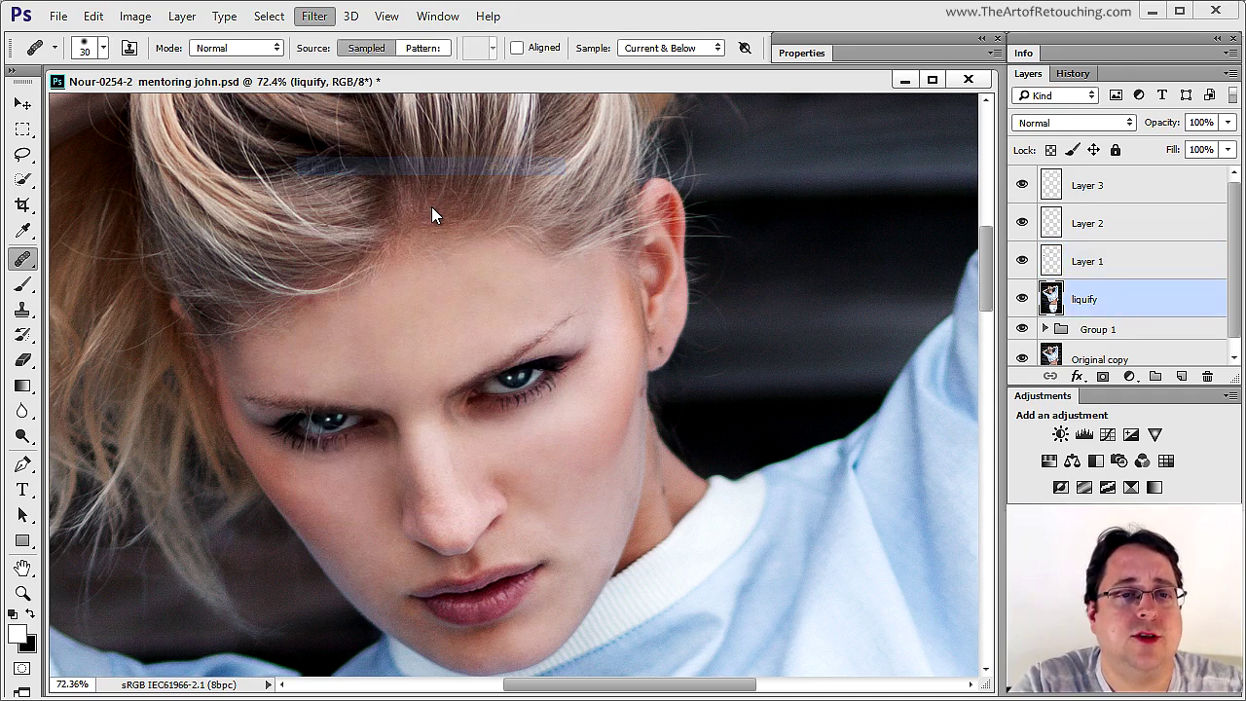
pyautogui.hotkey('ctrl', '+')
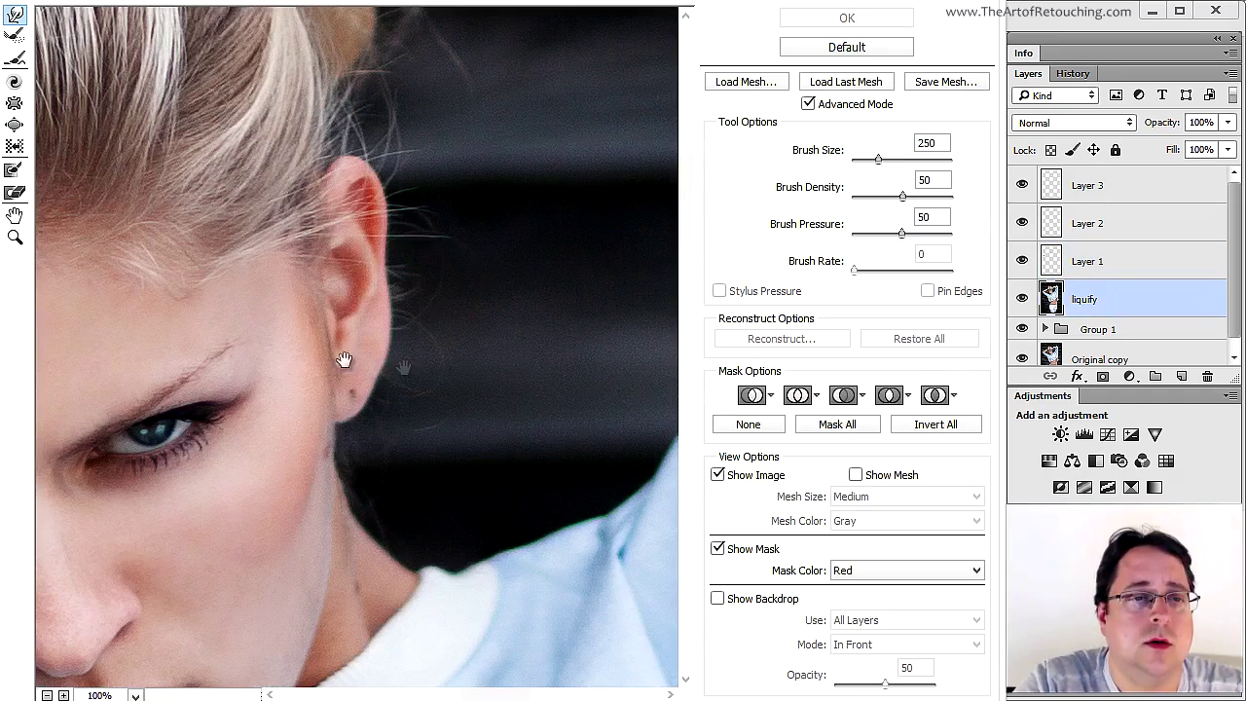
# Push the bulging outer edge of the earlobe inward with a size 100 Forward Warp brush and apply the Liquify filter.
pyautogui.press('[')
pyautogui.press('[')
pyautogui.press('[')
pyautogui.press('[')
pyautogui.press('[')
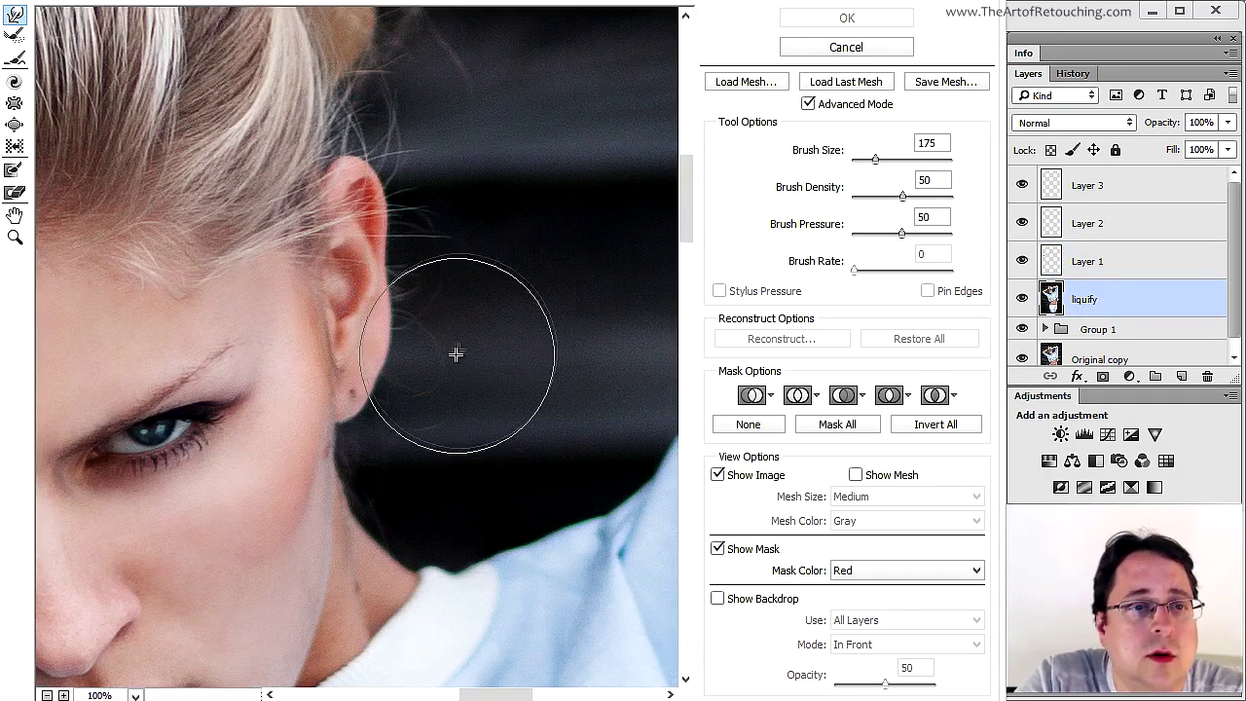
pyautogui.press('[')
pyautogui.press('[')
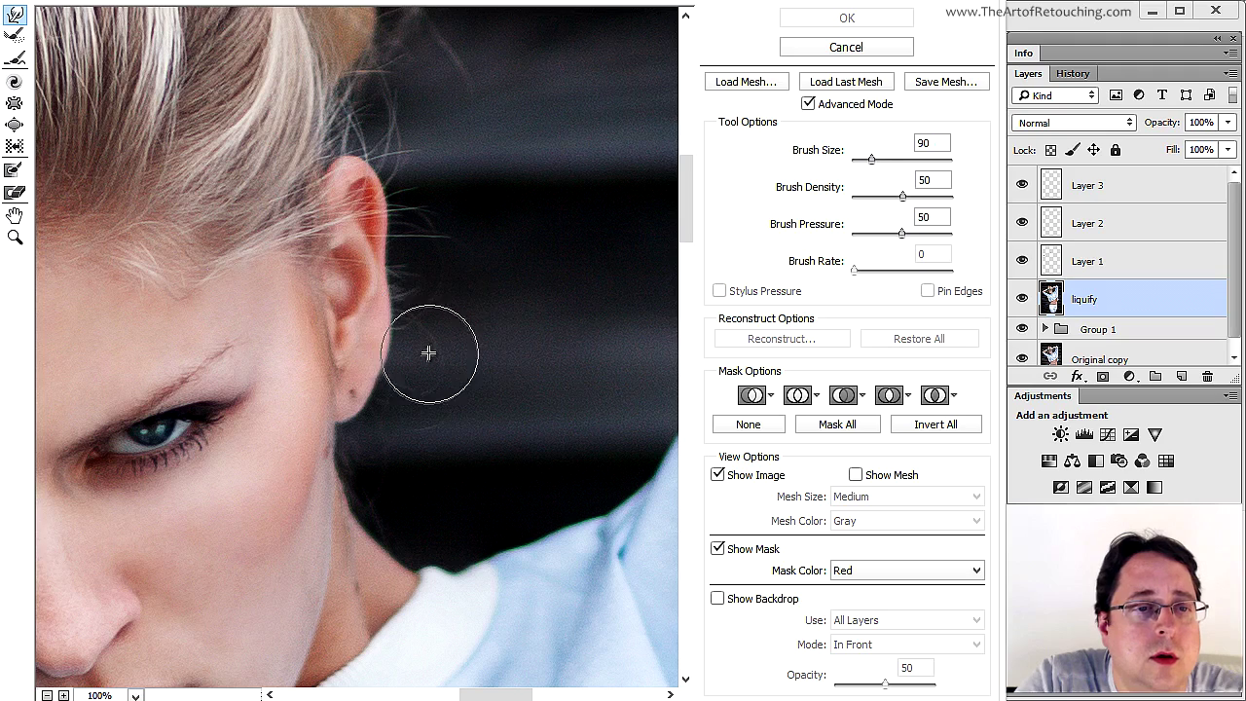
pyautogui.press(']')
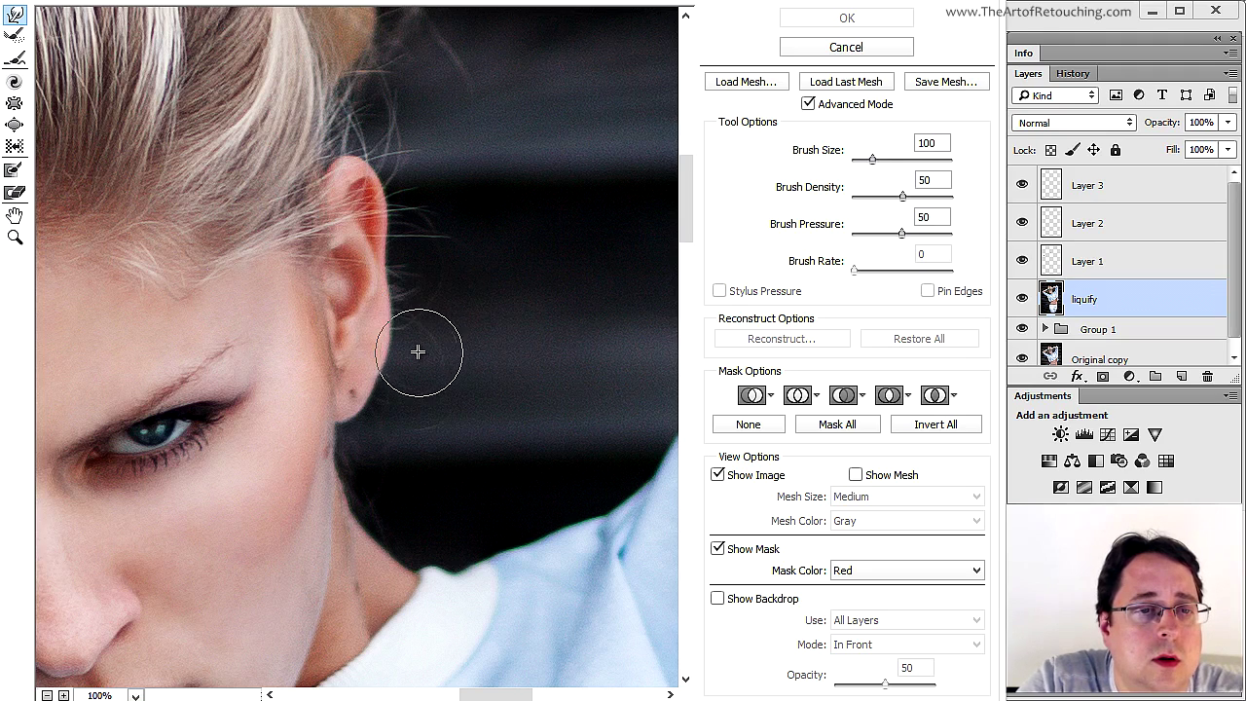
pyautogui.moveTo(392, 343); pyautogui.dragTo(403, 317)
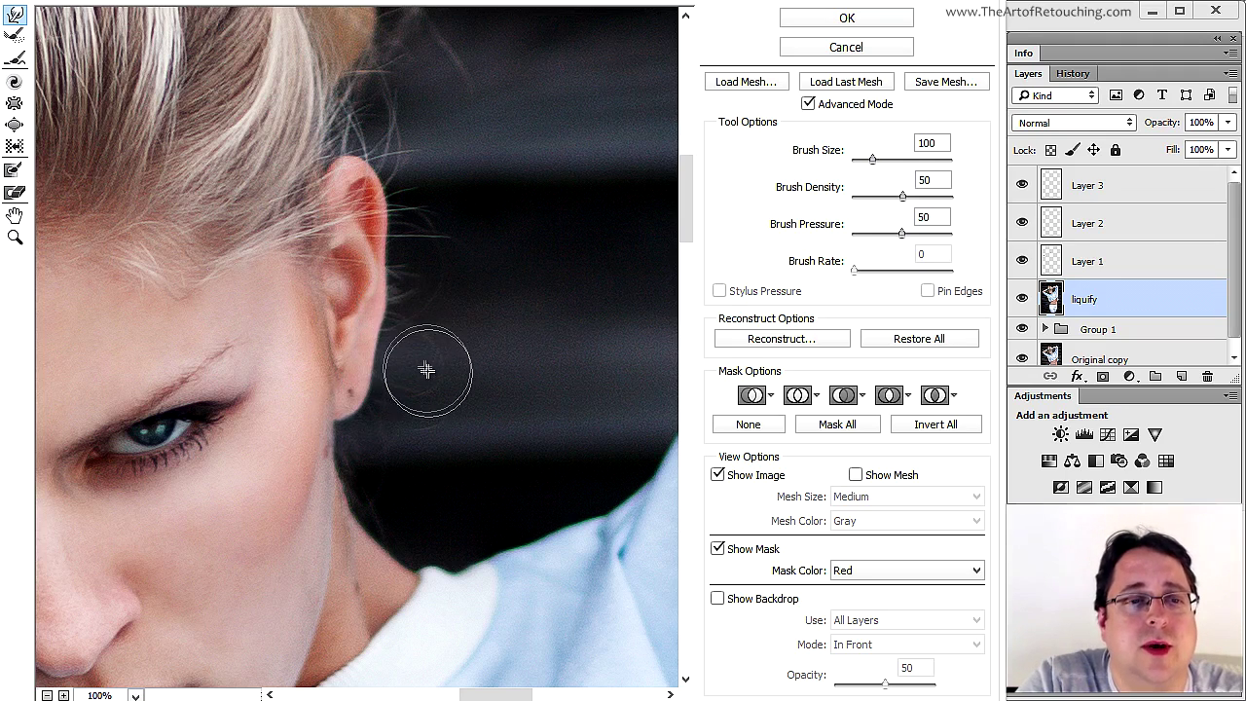
pyautogui.press(']')
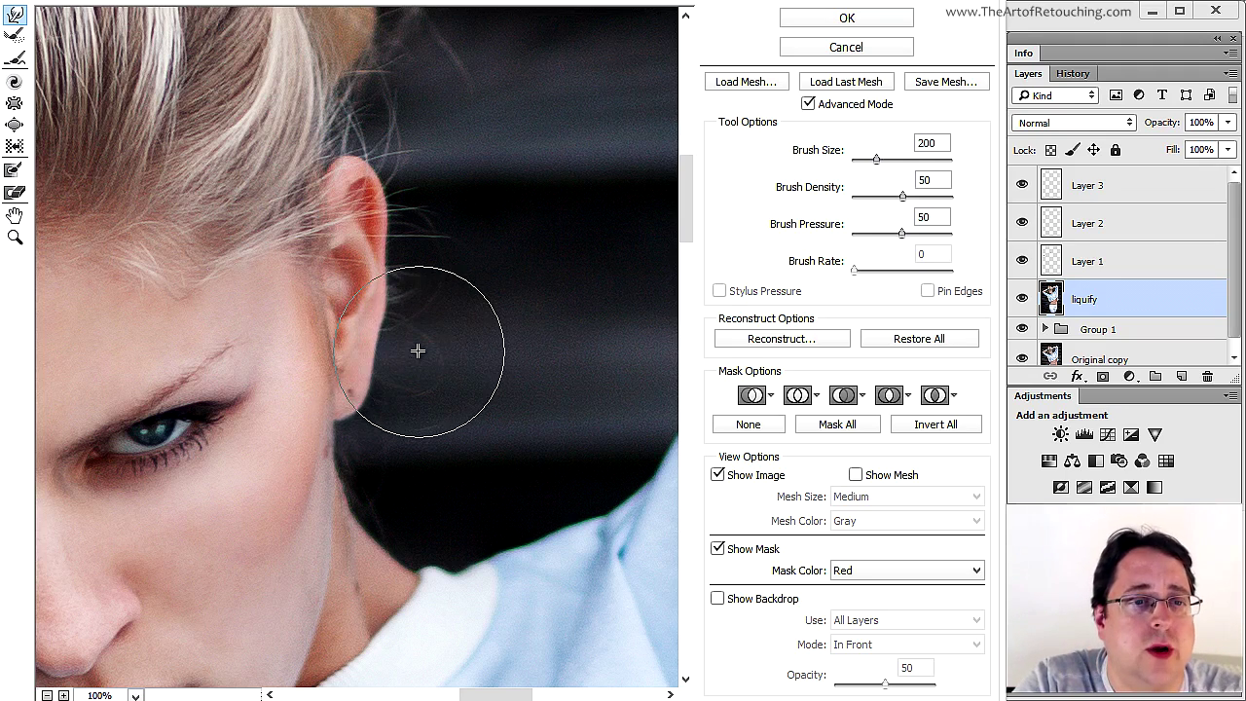
pyautogui.click(847, 21)
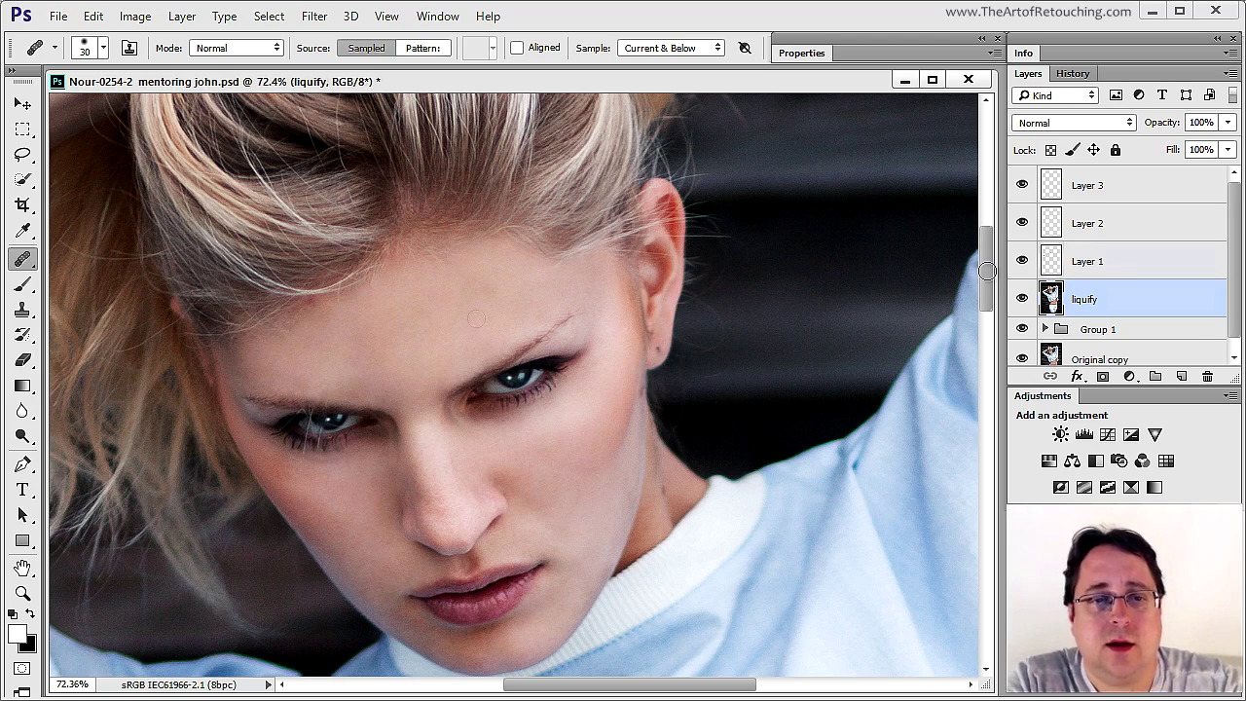
# Clone out the piercing mark on the earlobe on Layer 1 with a 15 px Clone Stamp.
pyautogui.click(1158, 261)
pyautogui.press('[')
pyautogui.press('[')
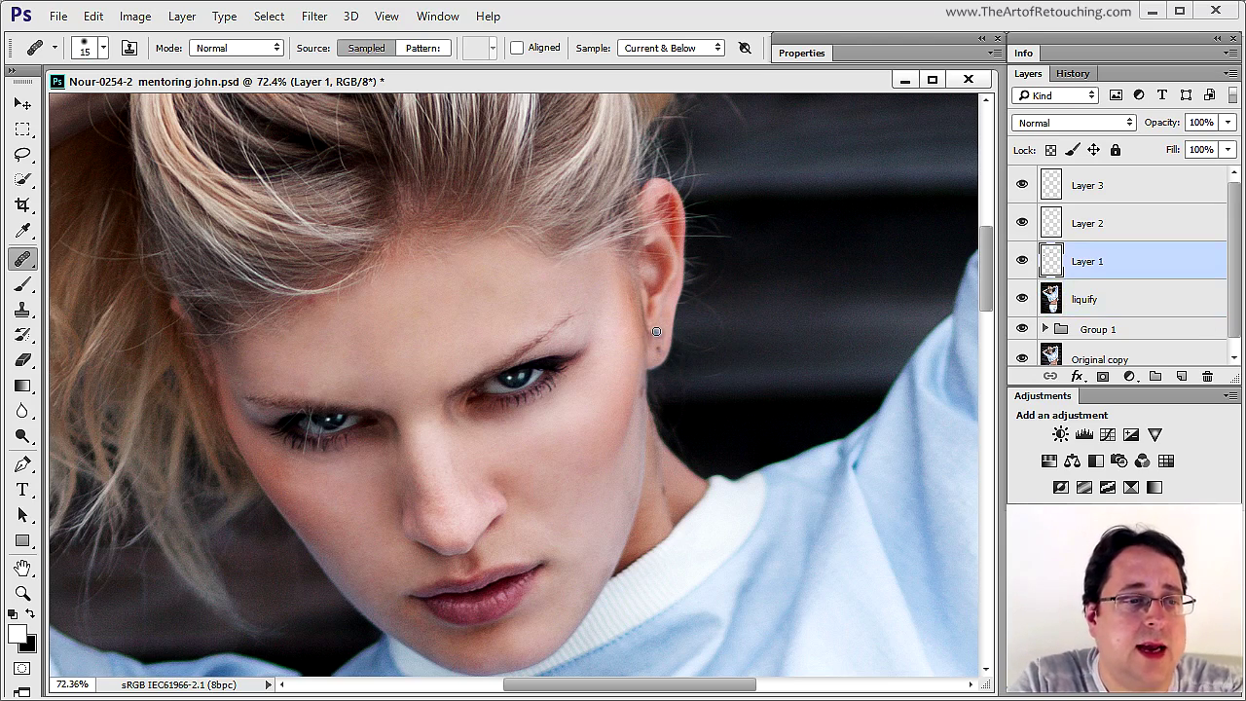
pyautogui.press('s')
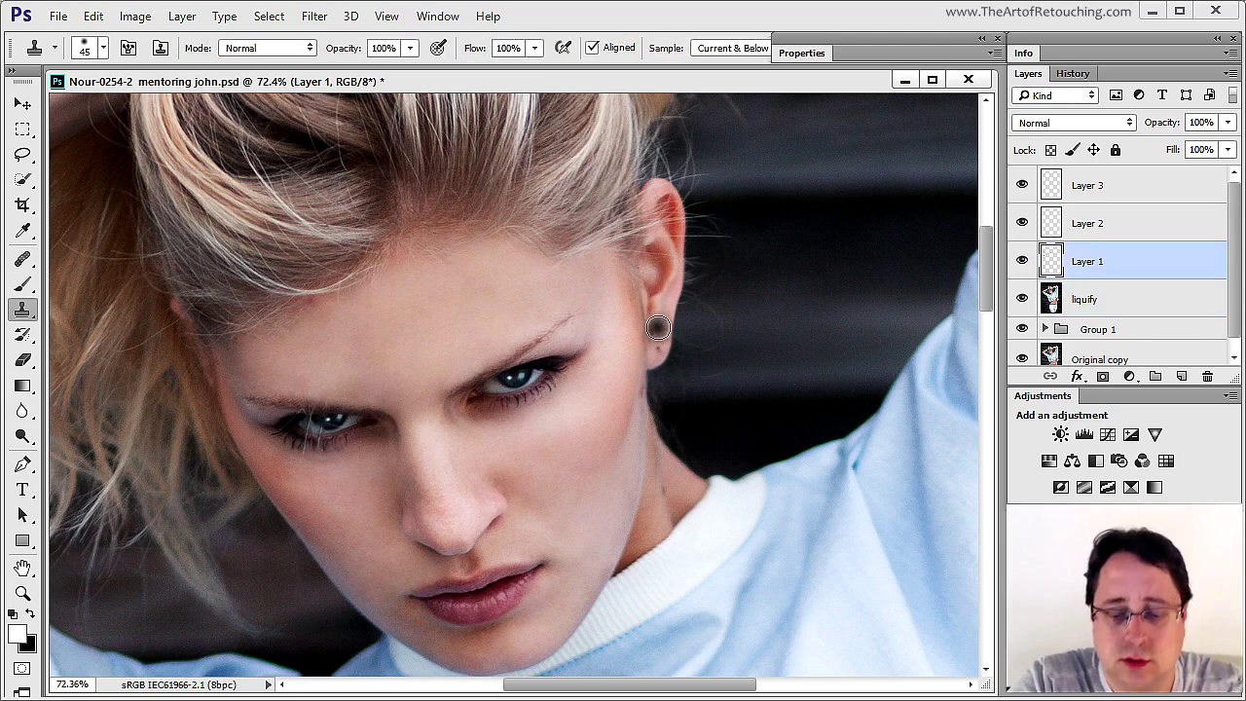
pyautogui.press('[')
pyautogui.press('[')
pyautogui.press('[')
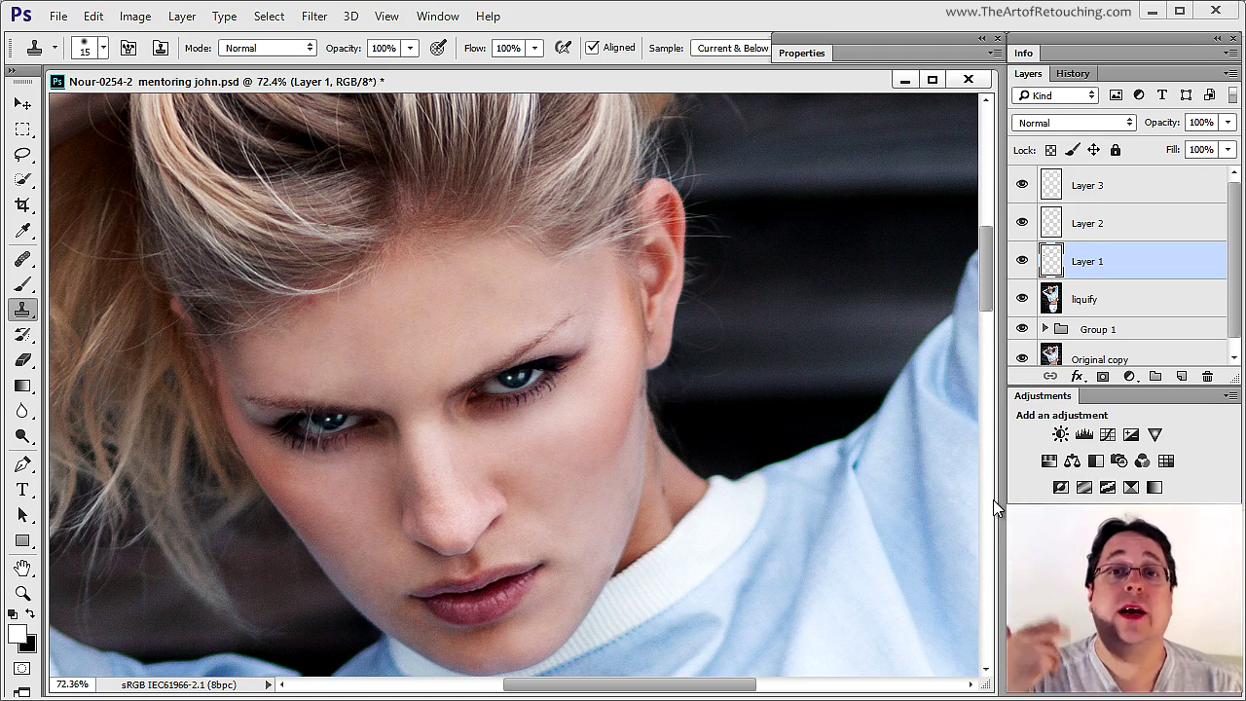
# Heal the faint crease beside the vertical fold on the shirt's lower front on Layer 1 with a 30 px Healing Brush.
pyautogui.scroll(-8, 639, 209)
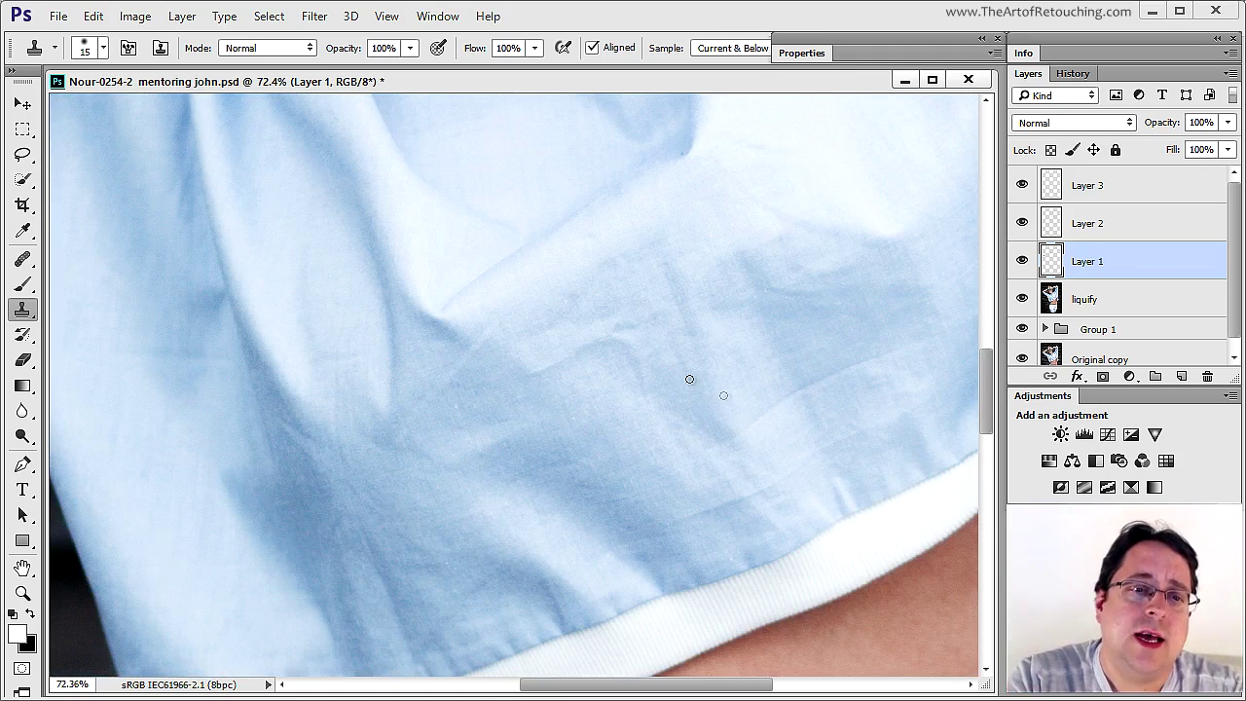
pyautogui.moveTo(702, 340); pyautogui.dragTo(788, 559)
pyautogui.moveTo(723, 493); pyautogui.dragTo(816, 570)
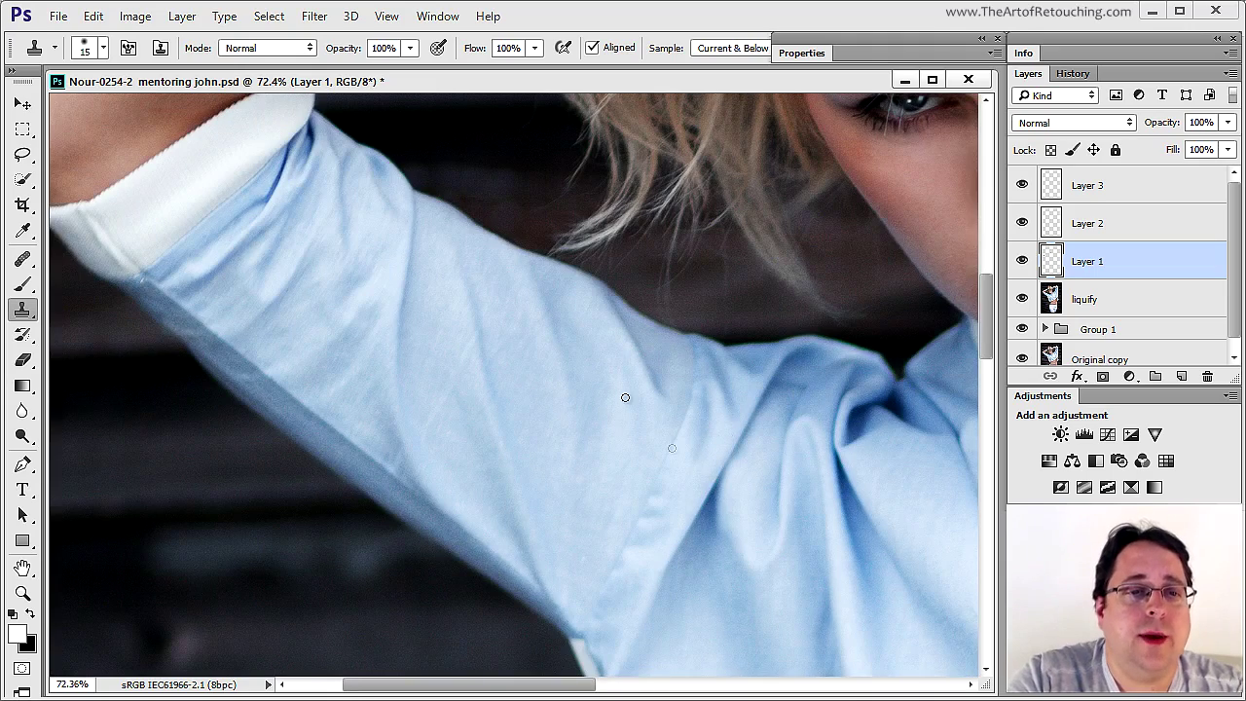
pyautogui.moveTo(748, 531); pyautogui.dragTo(451, 458)
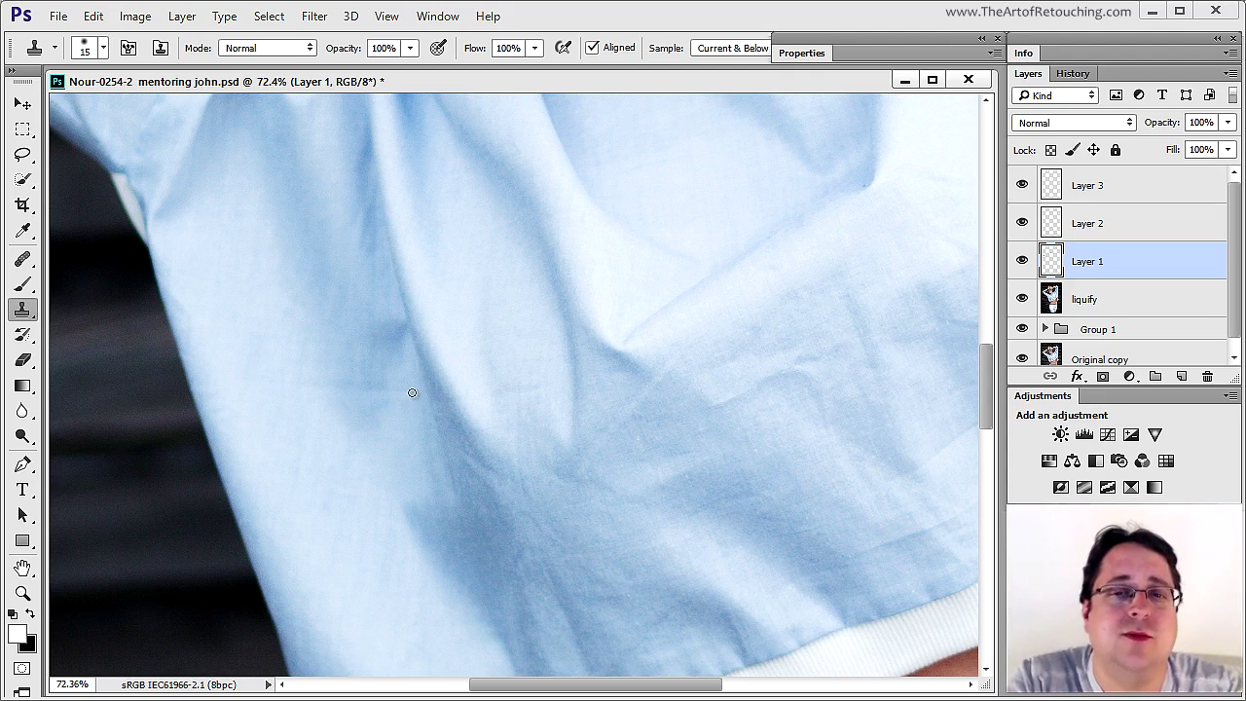
pyautogui.click(22, 259)
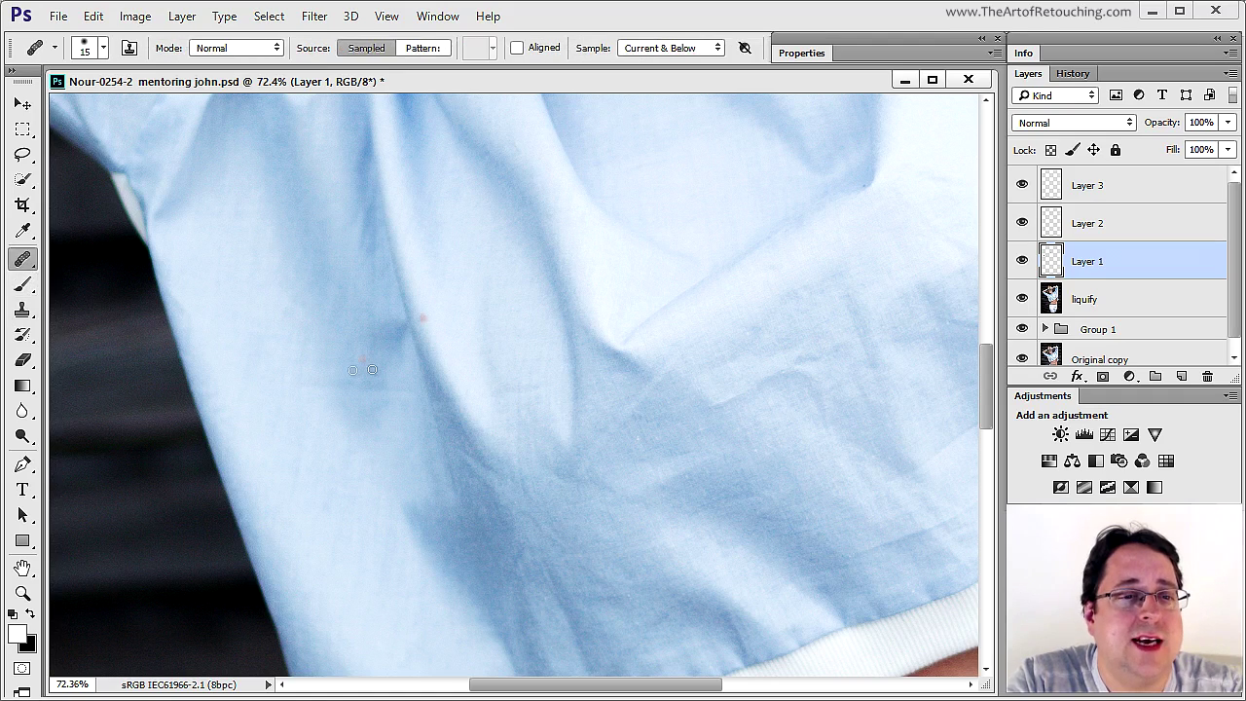
pyautogui.press(']')
pyautogui.press(']')
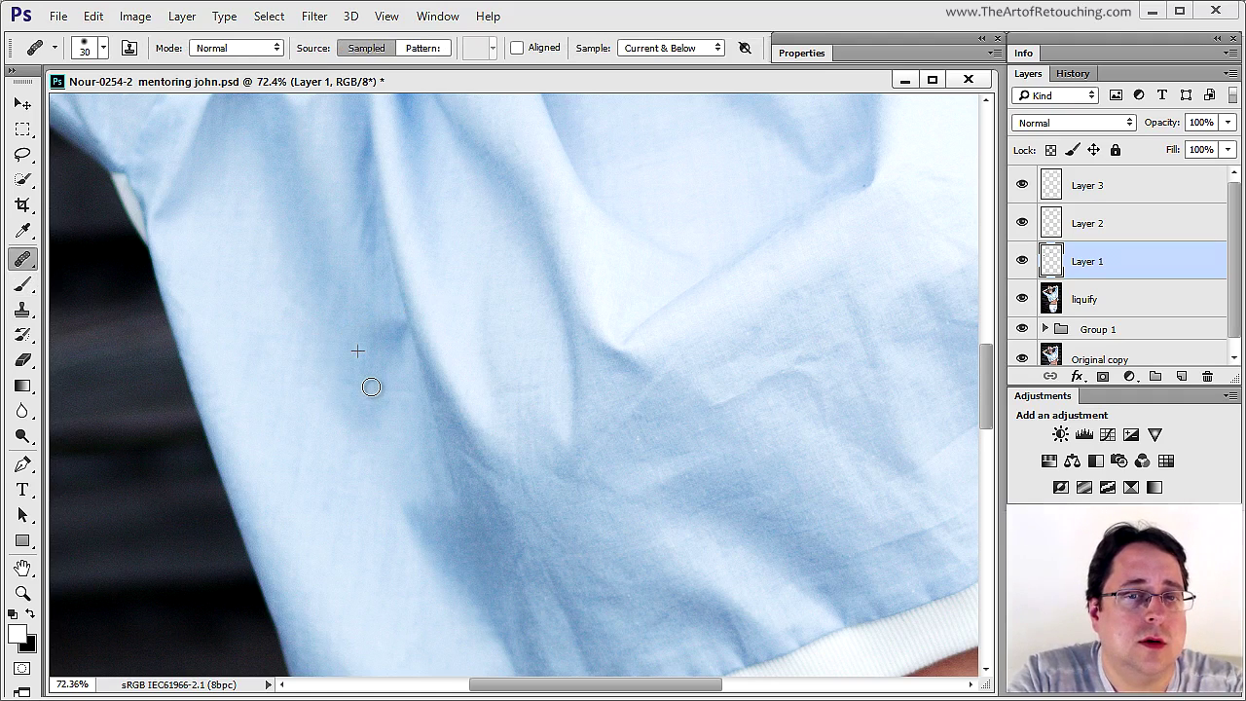
pyautogui.click(420, 420)
pyautogui.keyDown('alt'); pyautogui.click(398, 364); pyautogui.keyUp('alt')
pyautogui.click(415, 412)
# Heal the small wrinkles and thin crease lines across the shaded lower front of the shirt on Layer 1.
pyautogui.keyDown('alt'); pyautogui.click(509, 359); pyautogui.keyUp('alt')
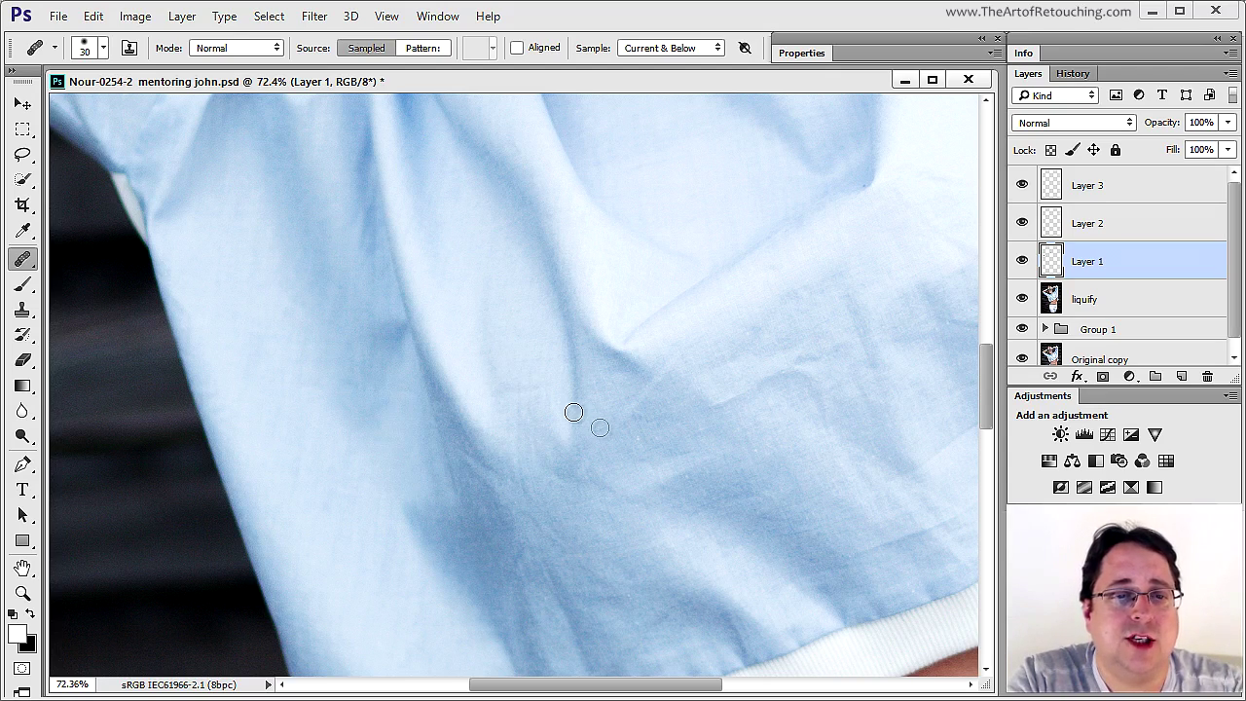
pyautogui.click(604, 434)
pyautogui.click(718, 407)
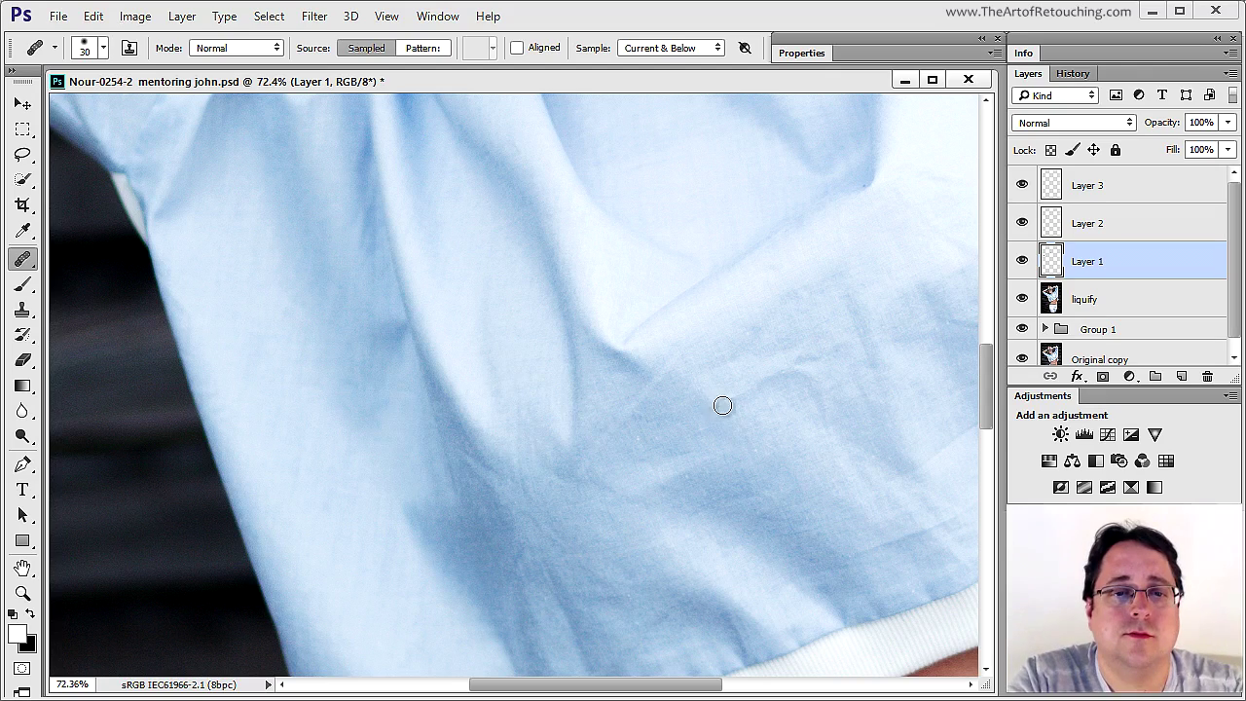
pyautogui.click(821, 409)
pyautogui.click(839, 429)
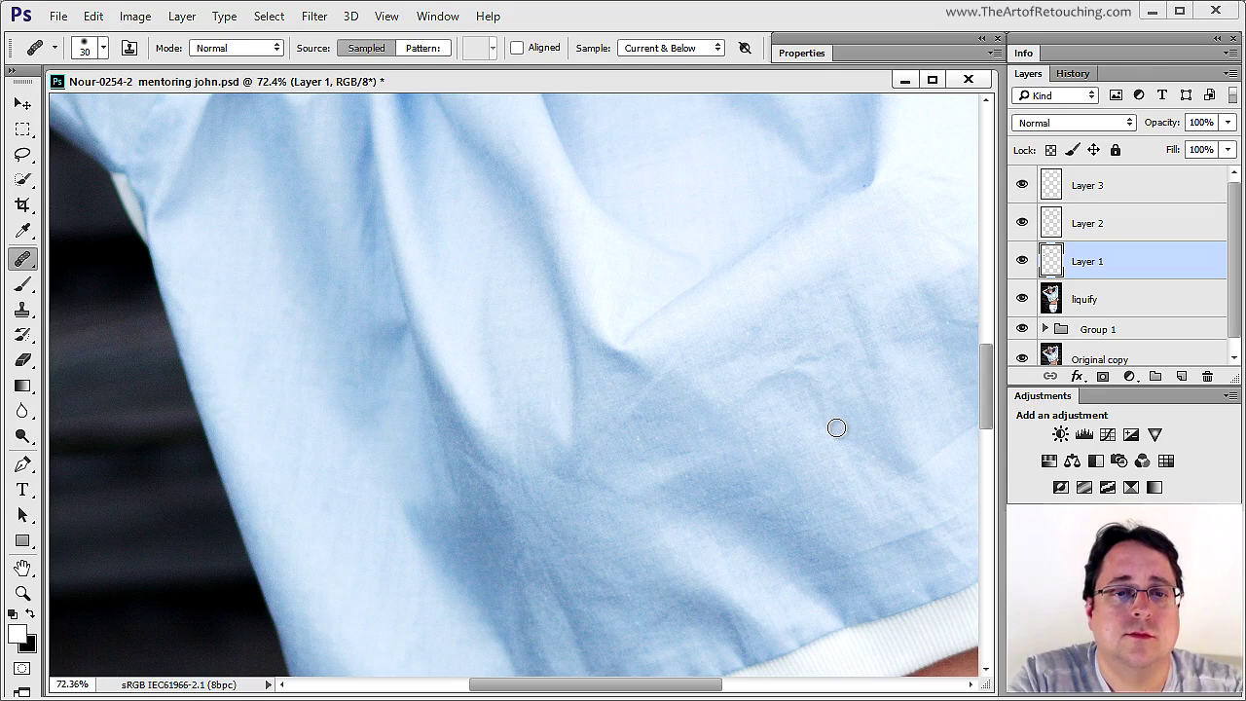
pyautogui.click(779, 379)
pyautogui.click(819, 432)
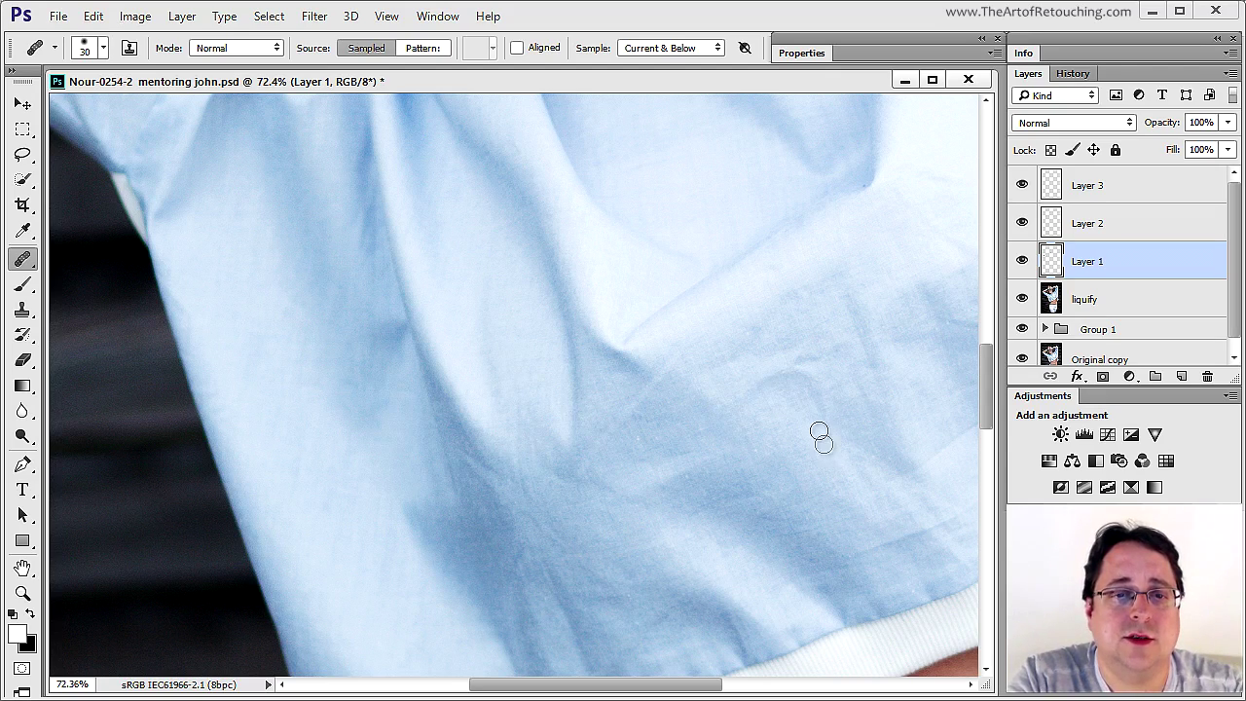
pyautogui.click(812, 431)
pyautogui.click(794, 418)
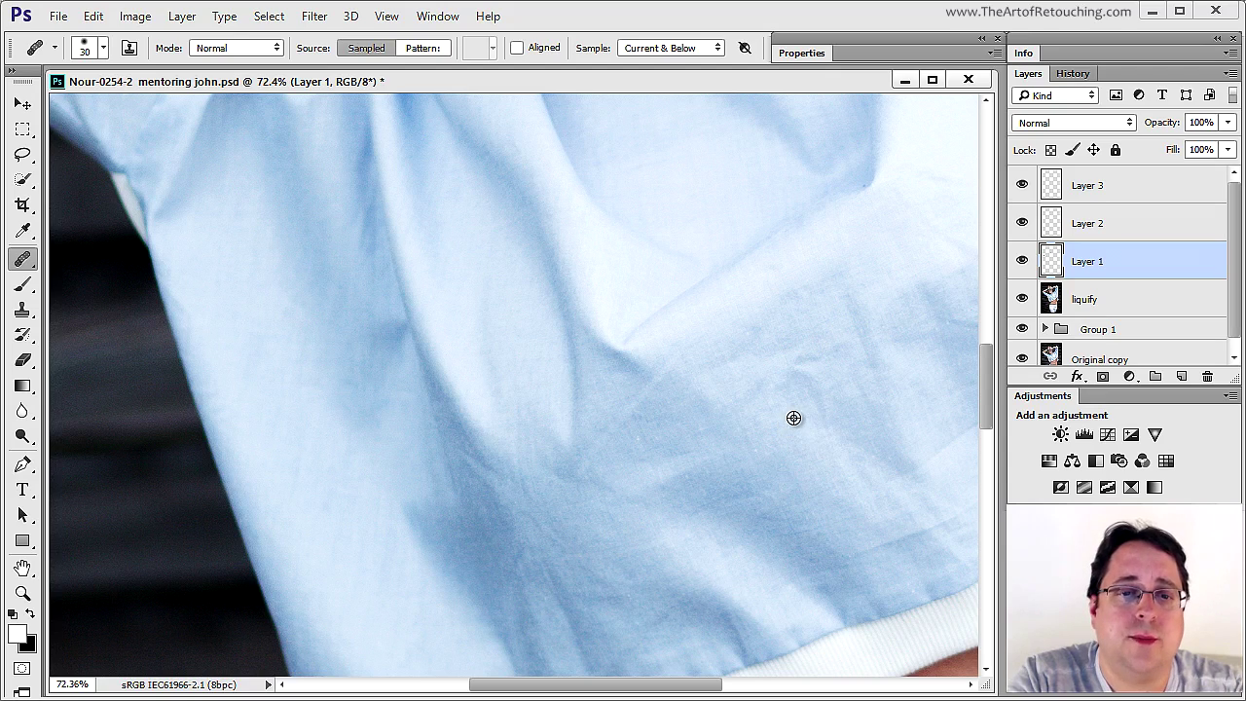
pyautogui.click(746, 409)
pyautogui.click(706, 480)
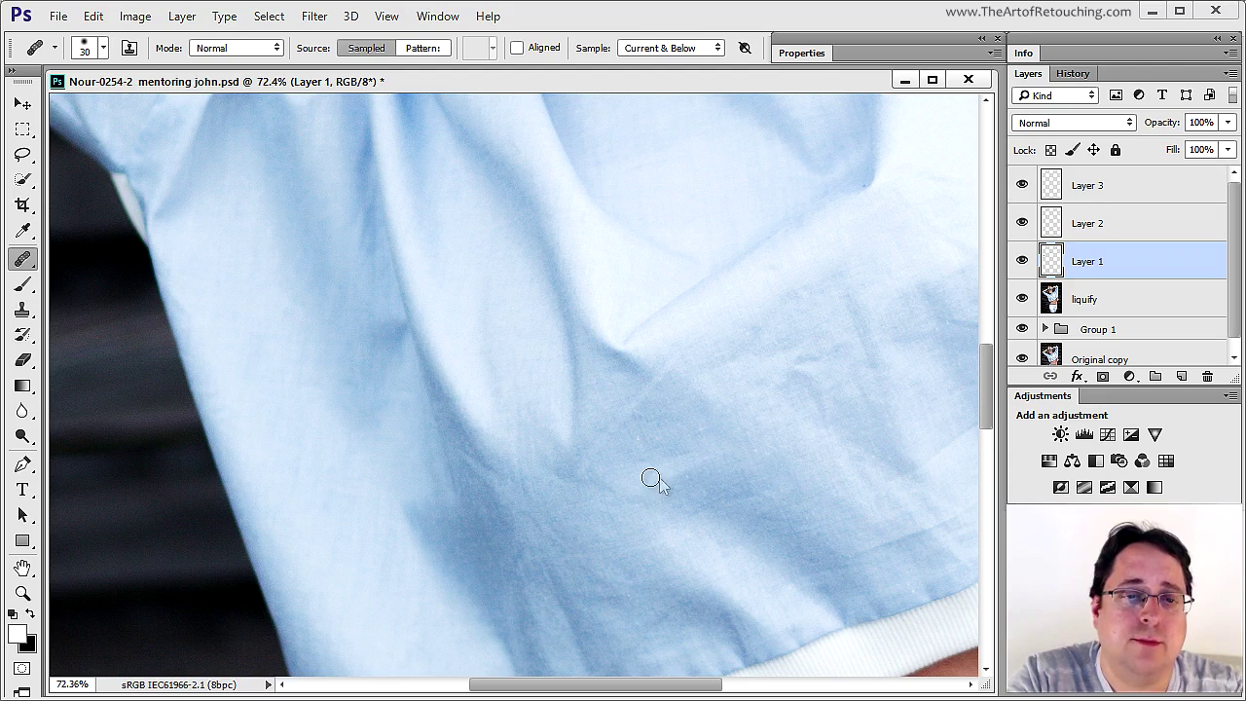
# Heal the diagonal crease just below the tip of the central shirt fold, sampling clean fabric nearby.
pyautogui.click(771, 523)
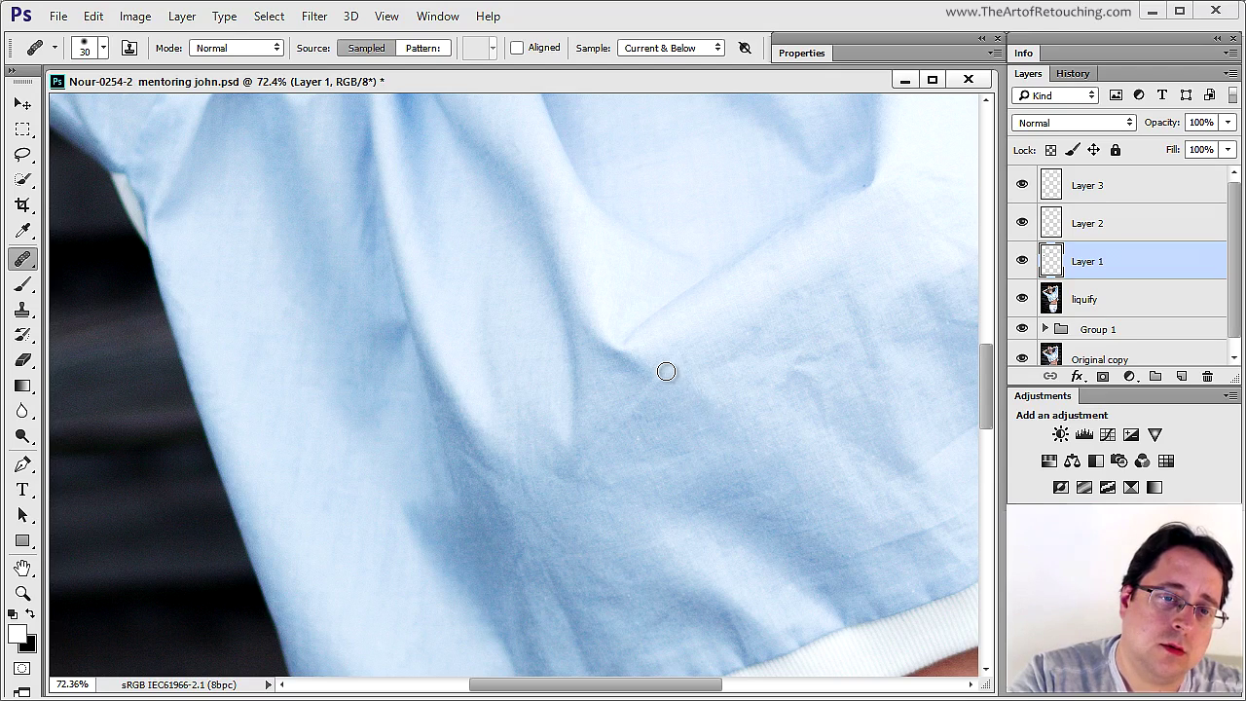
pyautogui.keyDown('alt'); pyautogui.click(597, 463); pyautogui.keyUp('alt')
pyautogui.click(691, 385)
pyautogui.moveTo(759, 476); pyautogui.dragTo(785, 479)
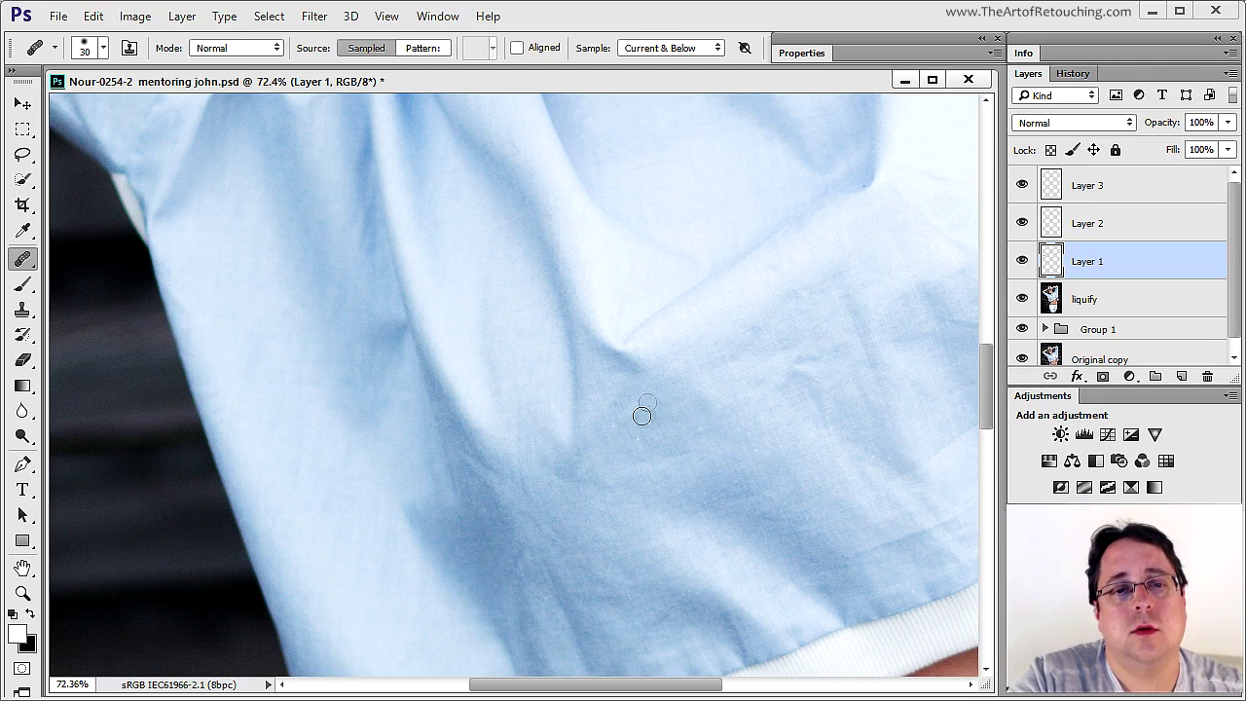
# Heal the light patch and the knot in the dark background planks beside the shirt with a 70 px Healing Brush.
pyautogui.moveTo(842, 562); pyautogui.dragTo(574, 399)
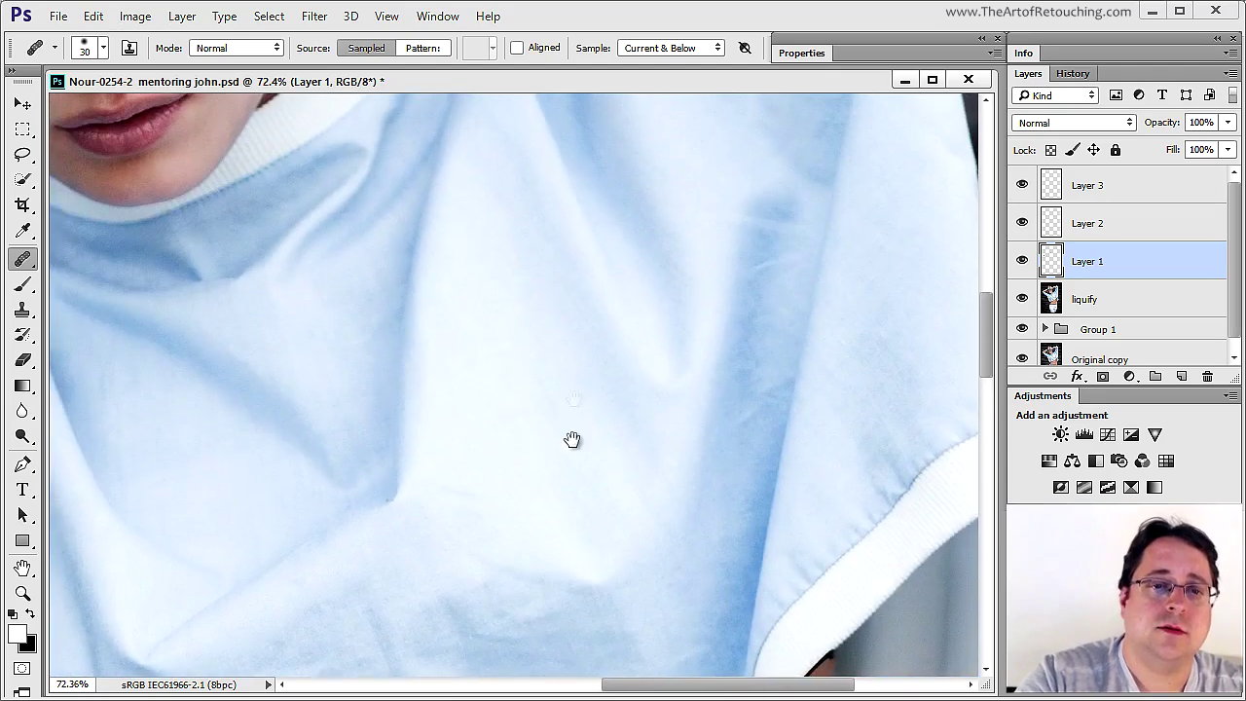
pyautogui.moveTo(756, 250); pyautogui.dragTo(748, 418)
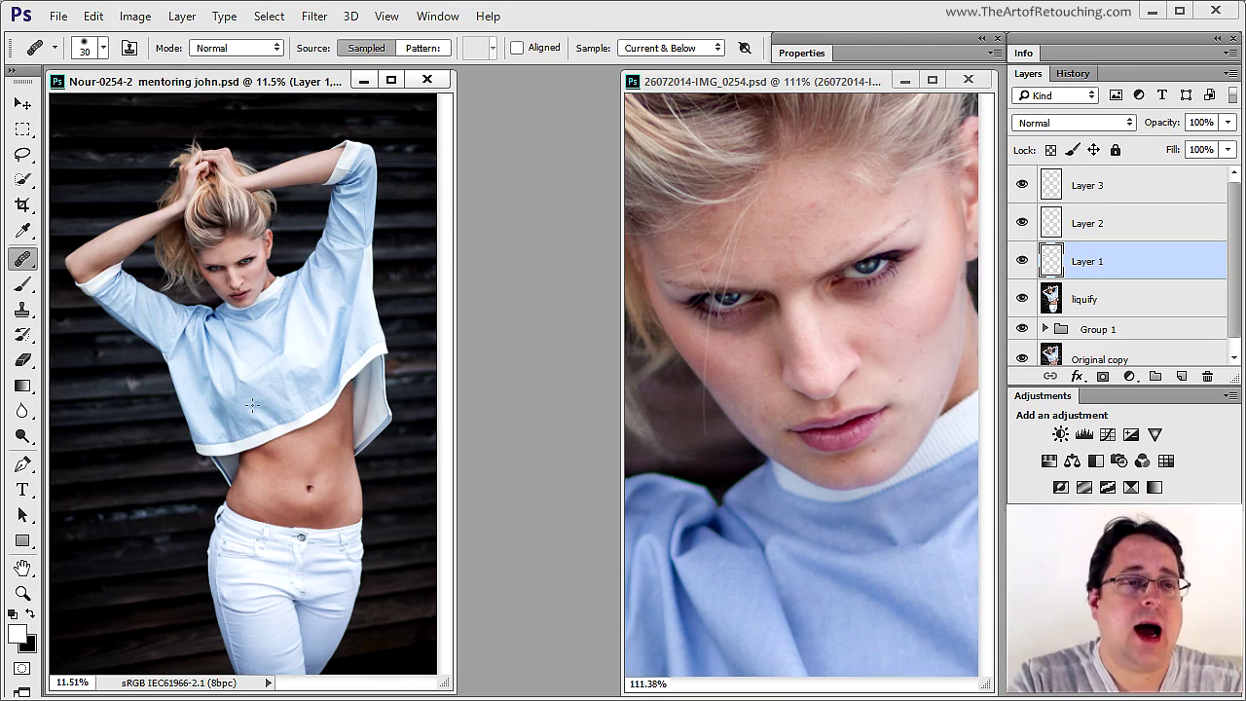
pyautogui.moveTo(210, 326); pyautogui.dragTo(61, 487)
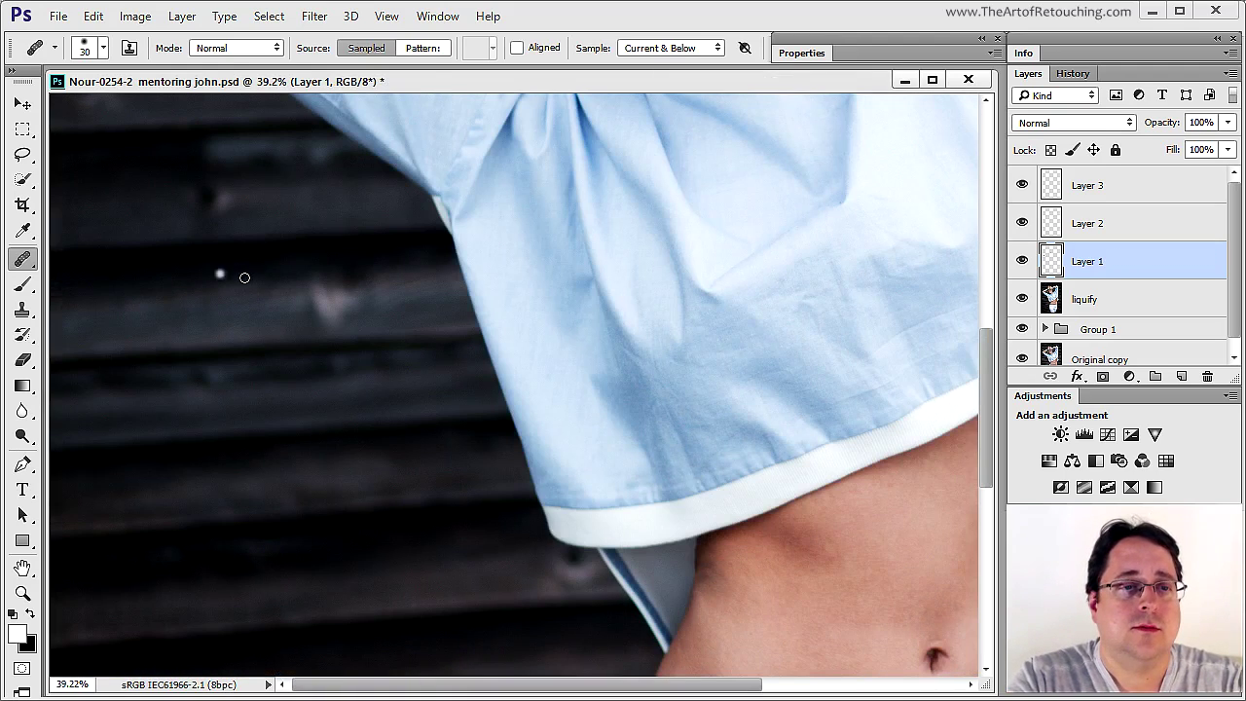
pyautogui.press(']')
pyautogui.press(']')
pyautogui.press(']')
pyautogui.press(']')
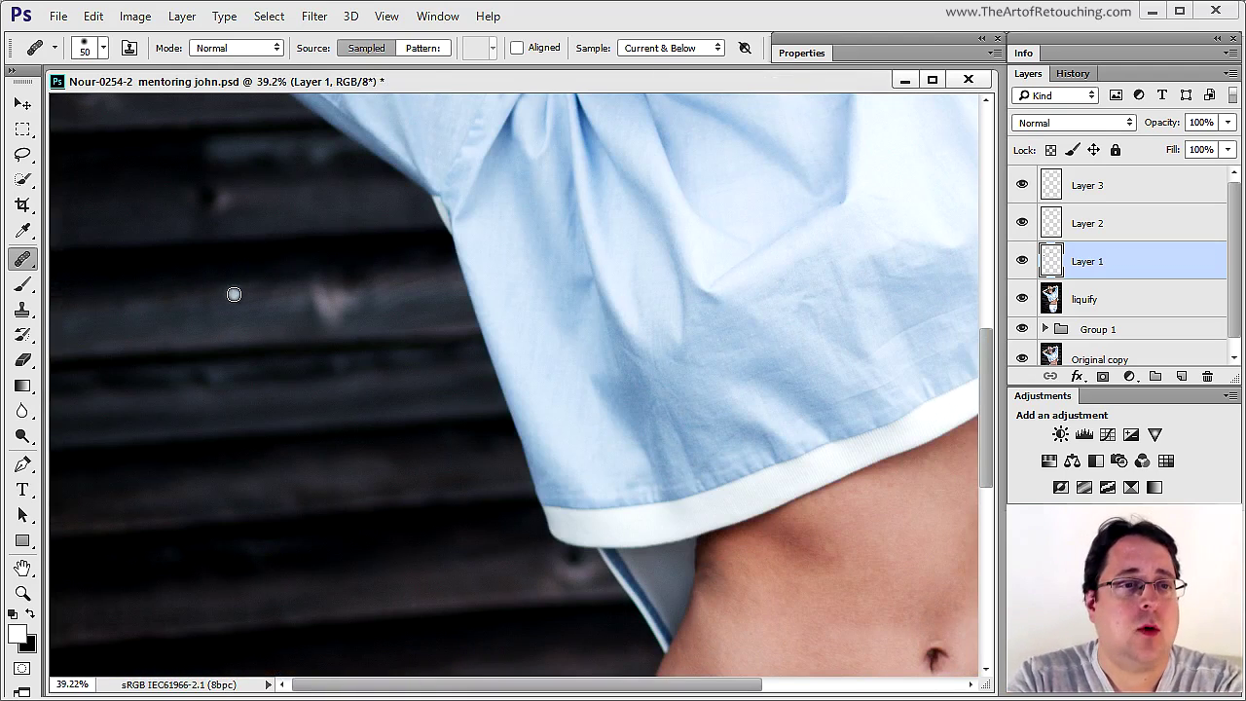
pyautogui.keyDown('alt'); pyautogui.click(204, 296); pyautogui.keyUp('alt')
pyautogui.moveTo(309, 296)
pyautogui.mouseDown()
pyautogui.moveTo(334, 287)
pyautogui.moveTo(312, 312)
pyautogui.moveTo(361, 285)
pyautogui.moveTo(292, 290)
pyautogui.mouseUp()
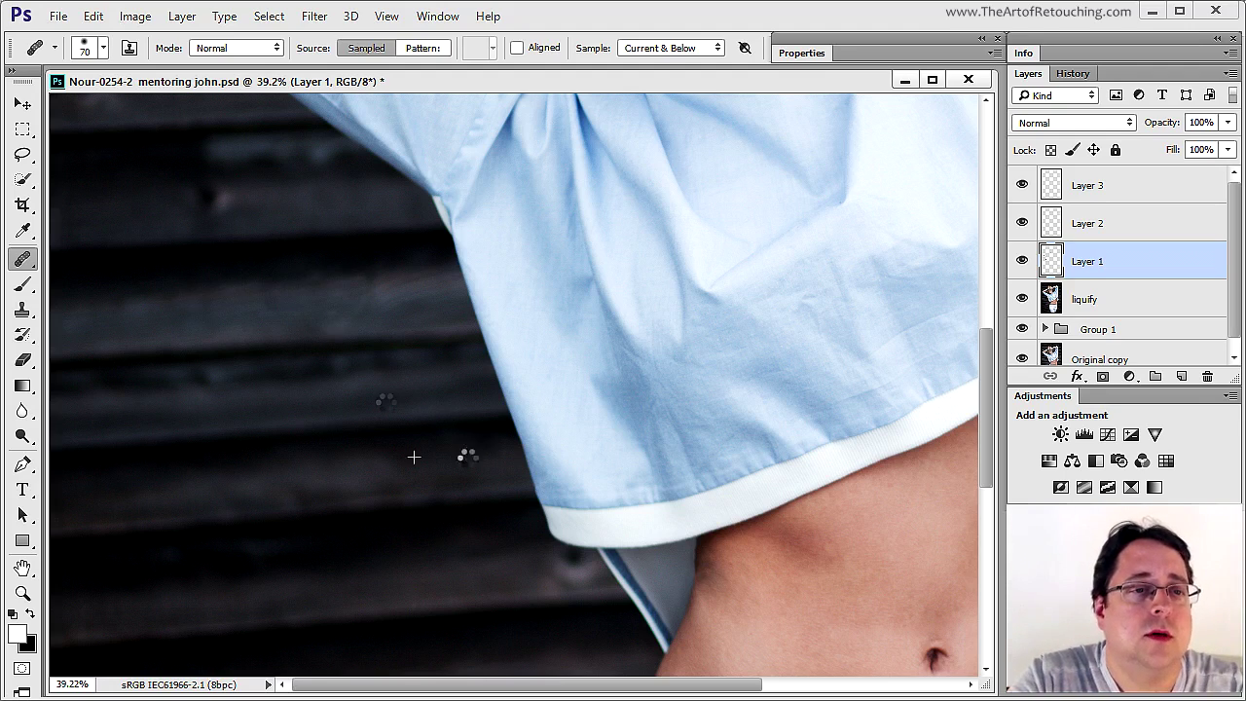
pyautogui.keyDown('alt'); pyautogui.click(118, 210); pyautogui.keyUp('alt')
pyautogui.moveTo(198, 202); pyautogui.dragTo(234, 200)
pyautogui.moveTo(310, 171); pyautogui.dragTo(451, 328)
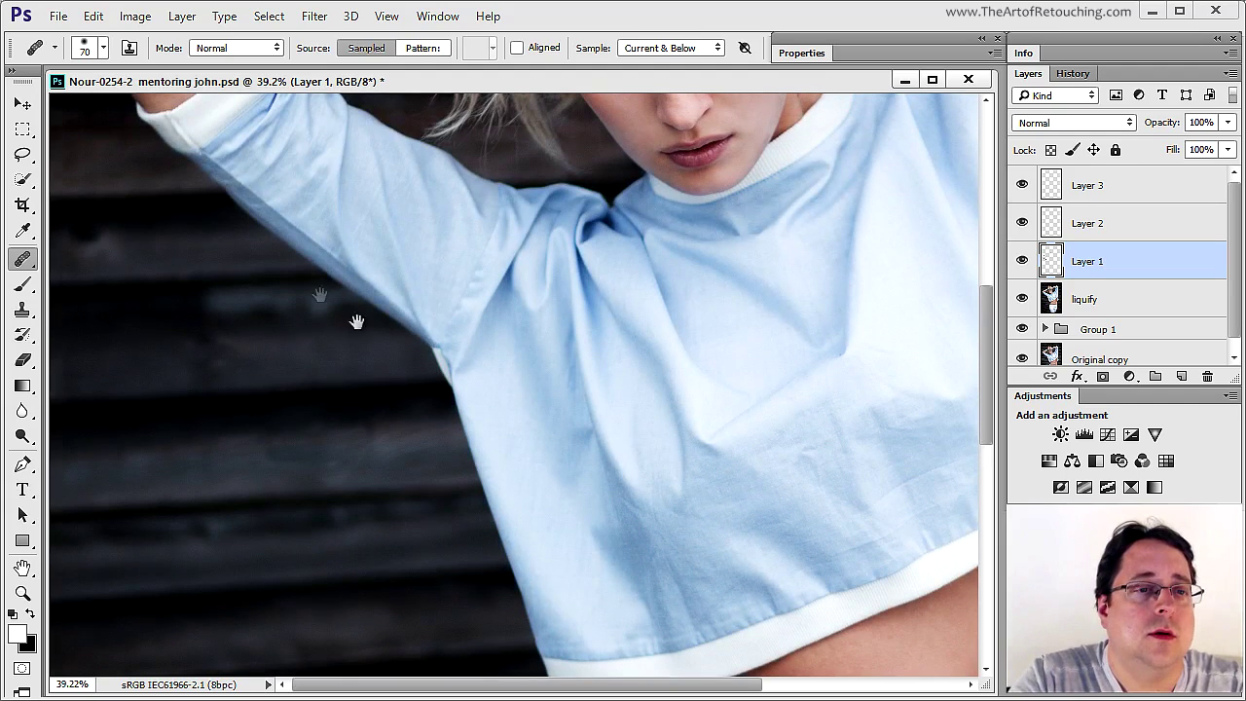
pyautogui.scroll(-8, 467, 379)
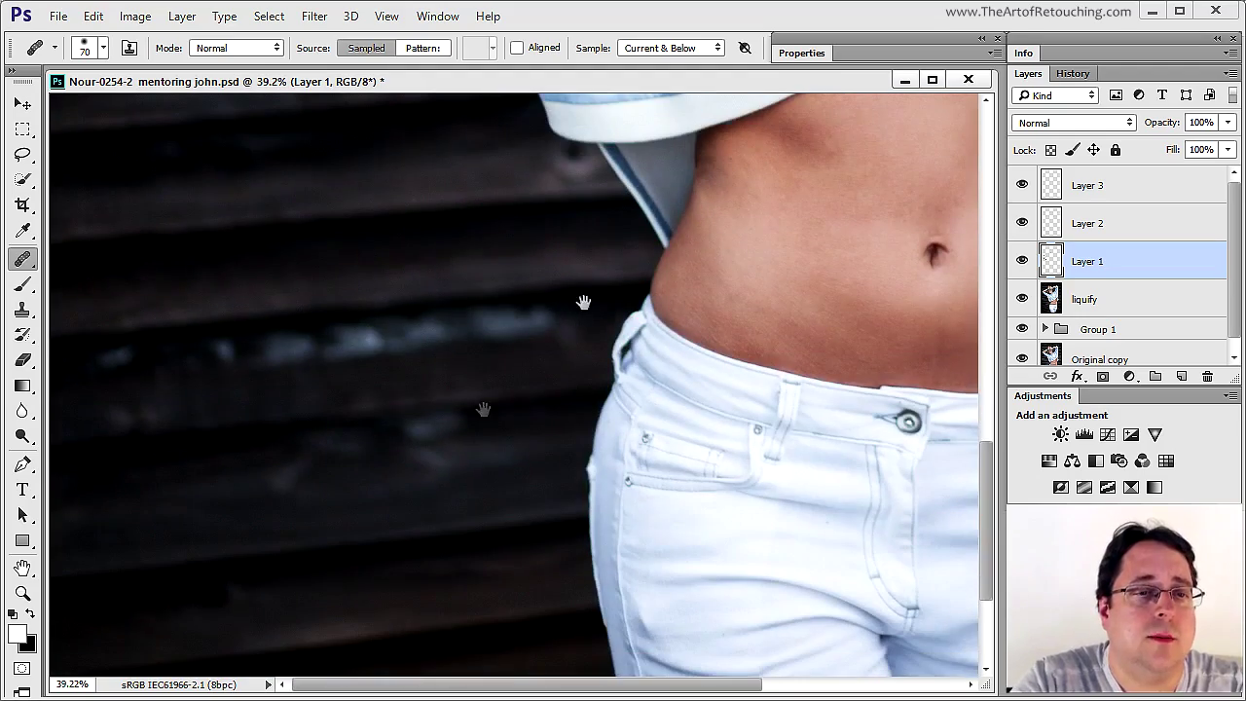
pyautogui.moveTo(646, 368); pyautogui.dragTo(292, 302)
pyautogui.moveTo(580, 292); pyautogui.dragTo(459, 426)
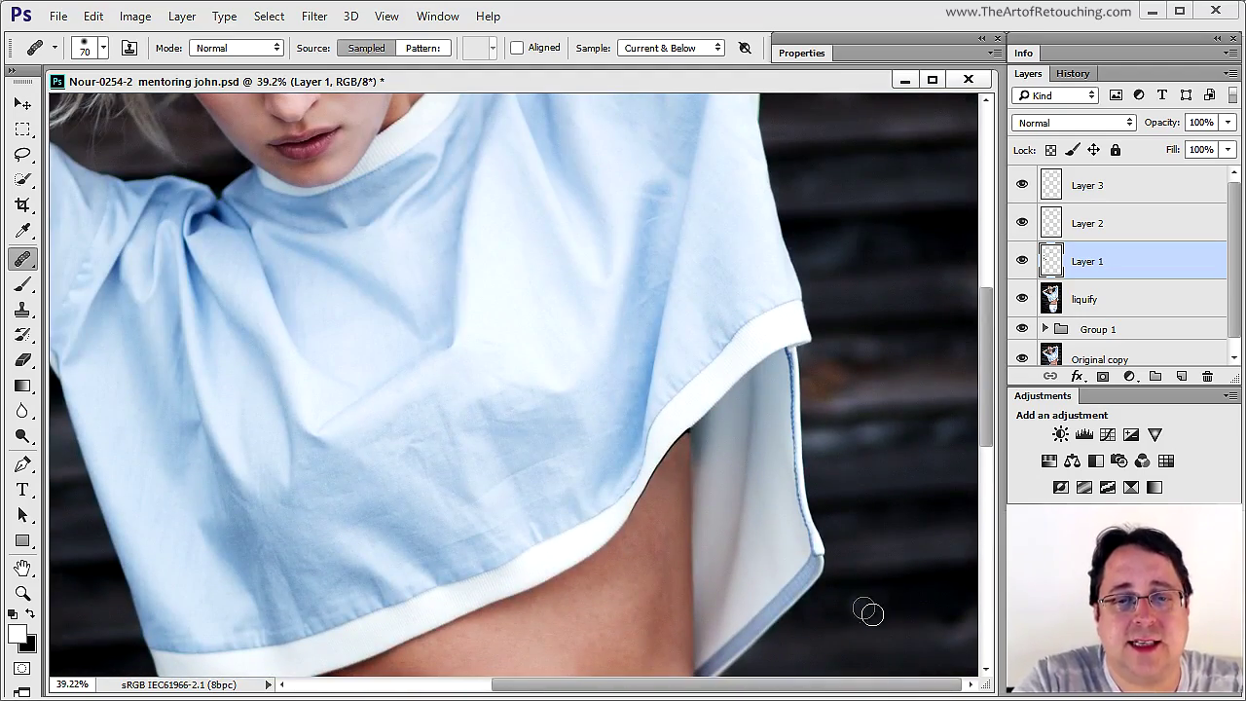
pyautogui.scroll(4, 879, 438)
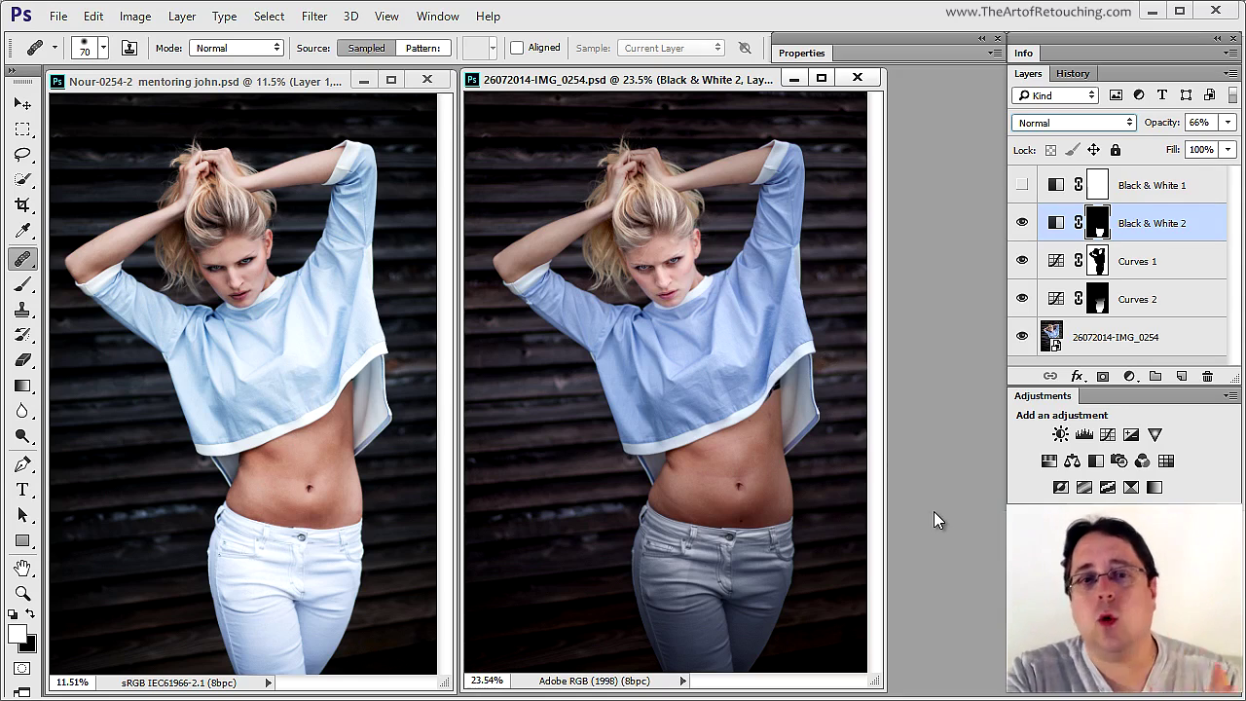
# Add a Curves adjustment above Black & White 2 in 26072014-IMG_0254.psd with an S-curve through 184/200 and 69/51.
pyautogui.click(1109, 436)
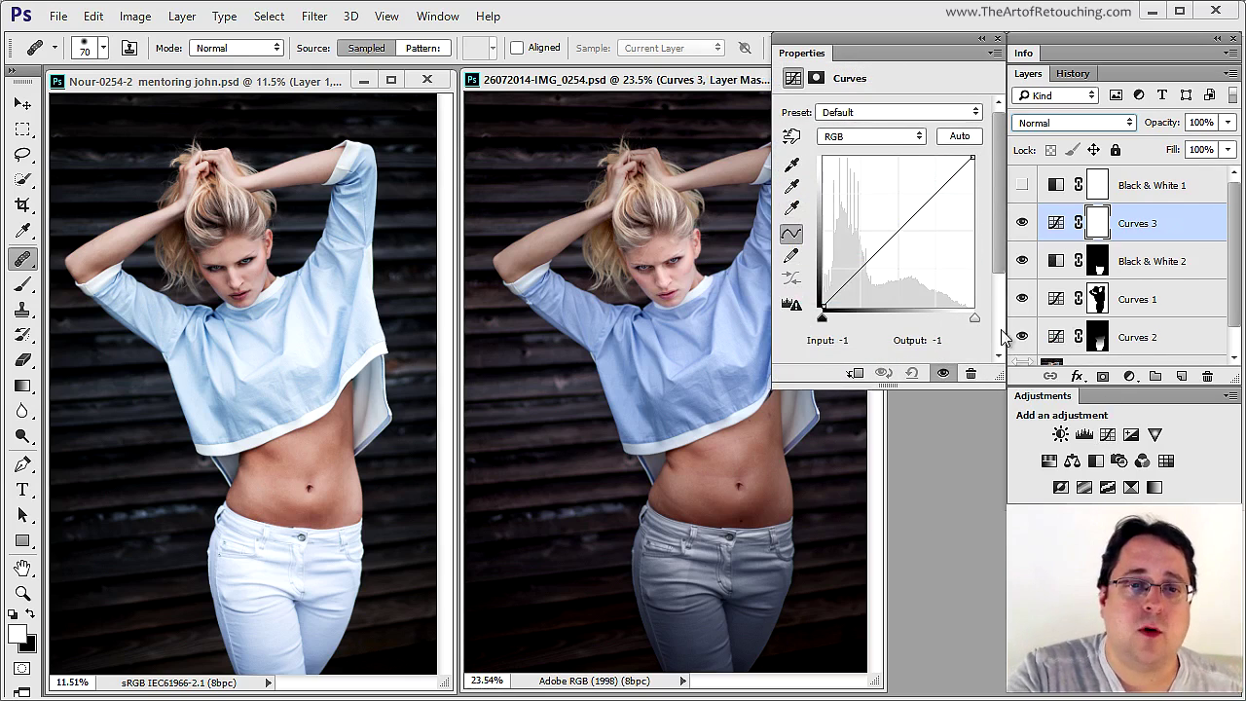
pyautogui.moveTo(933, 201); pyautogui.dragTo(931, 188)
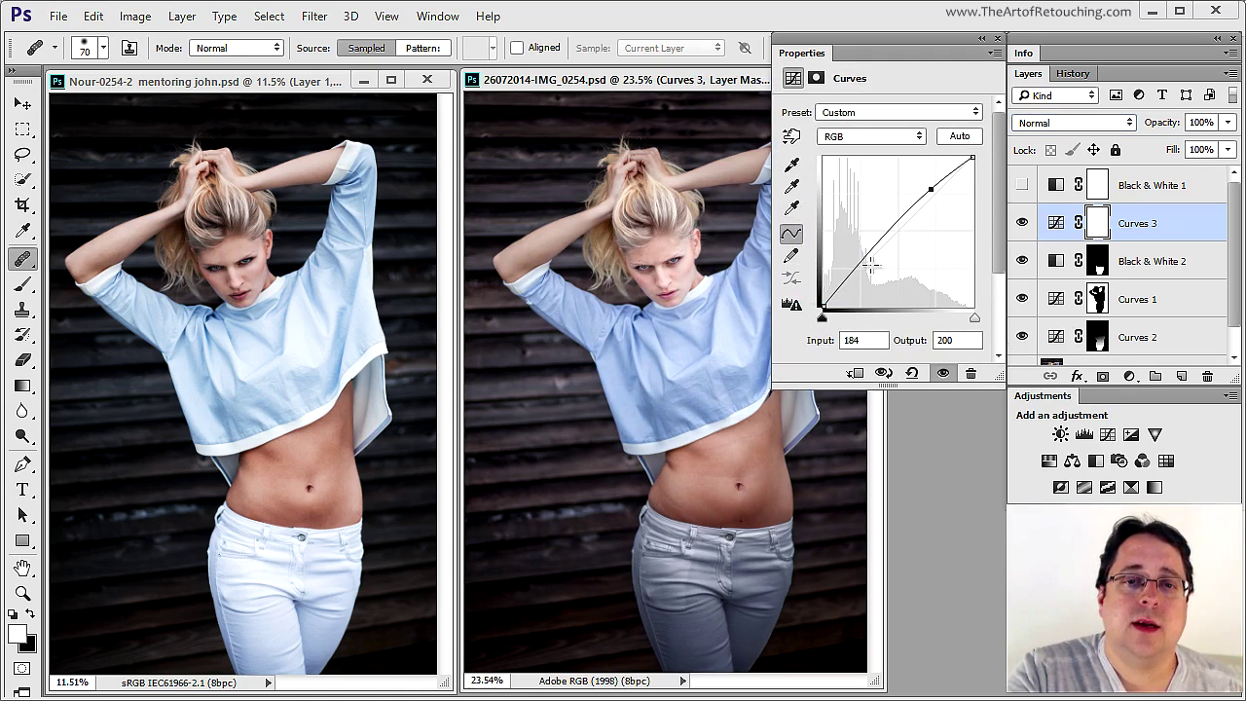
pyautogui.moveTo(863, 263); pyautogui.dragTo(863, 277)
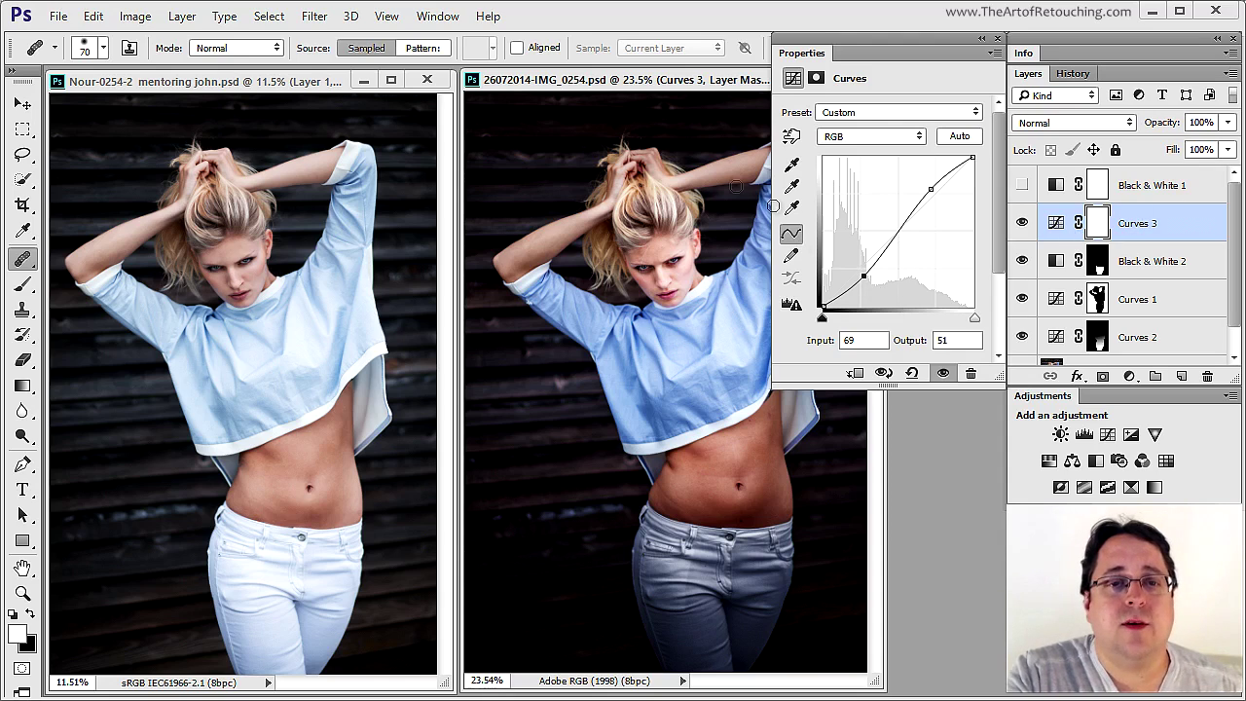
# Set the Curves 3 layer's blend mode to Luminosity and lower its shadow point to input 67, output 44.
pyautogui.moveTo(687, 85); pyautogui.dragTo(577, 84)
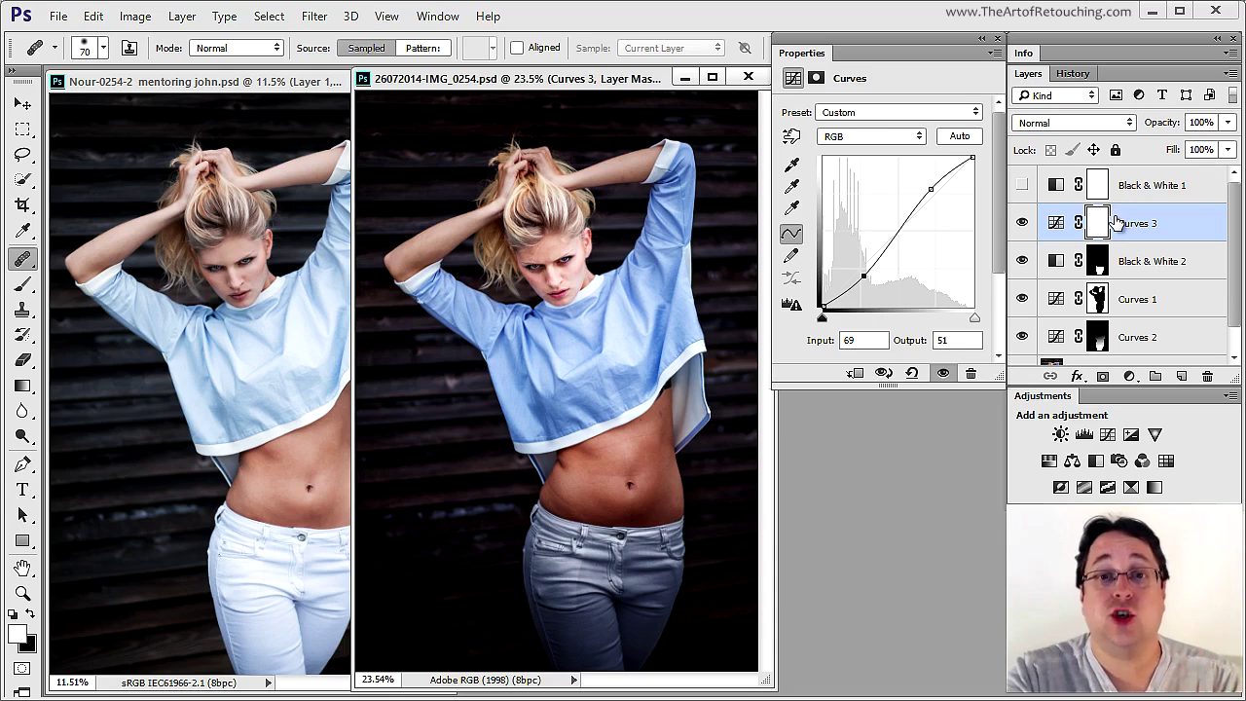
pyautogui.click(1069, 125)
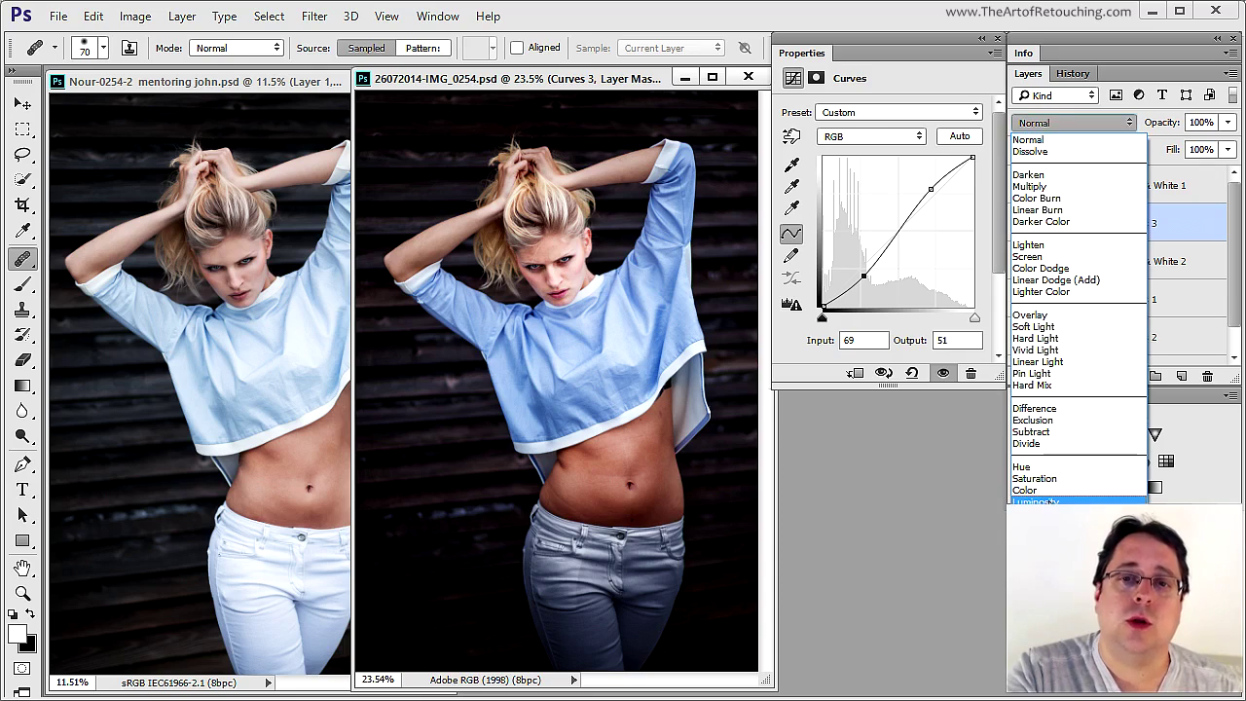
pyautogui.click(1051, 502)
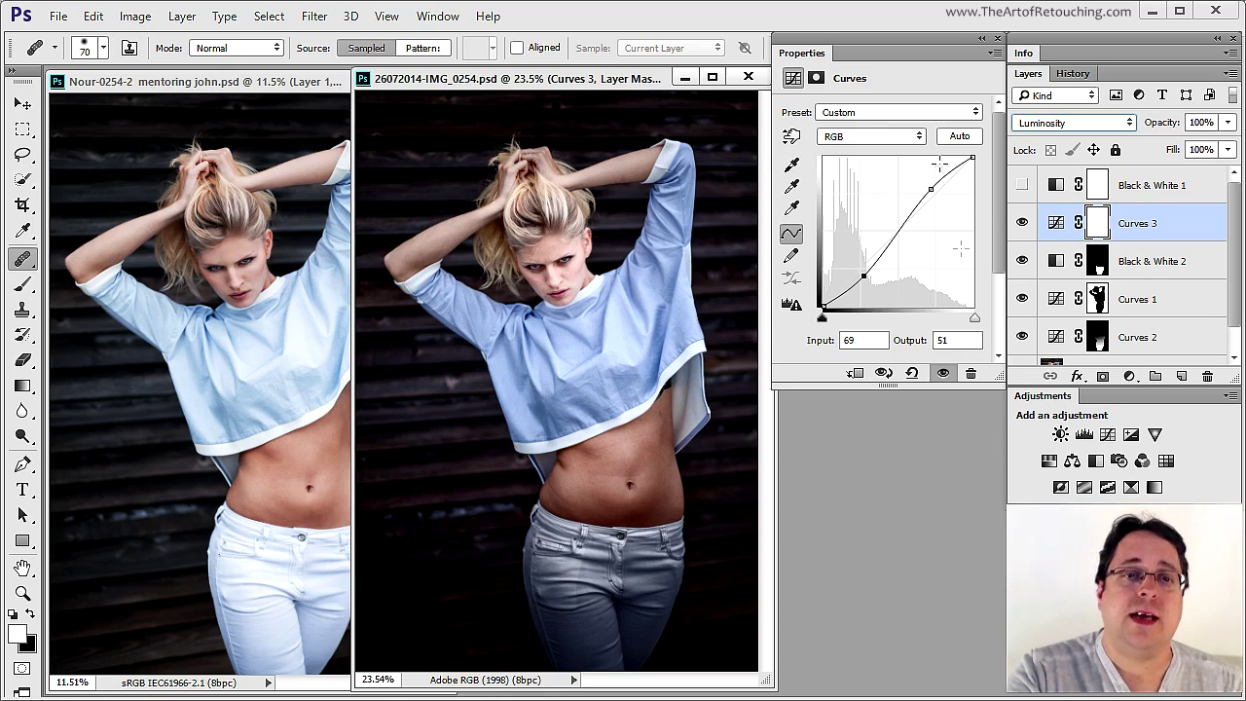
pyautogui.moveTo(863, 277); pyautogui.dragTo(865, 281)
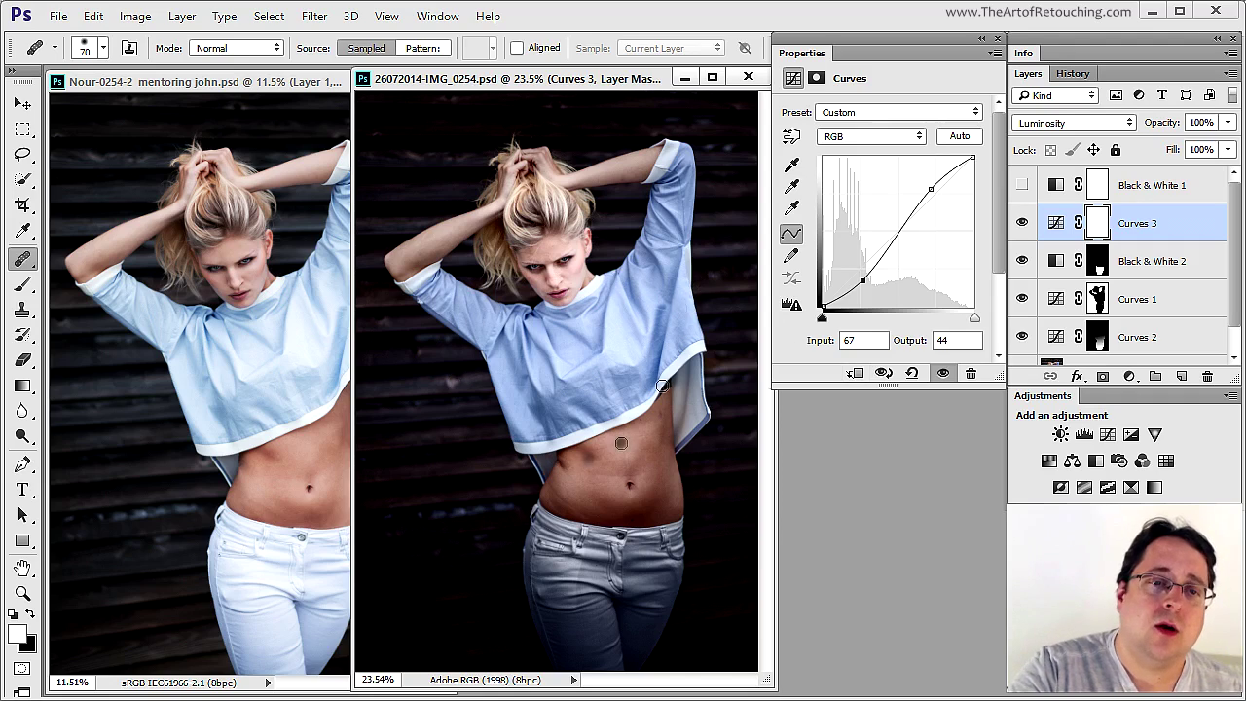
# Collapse the curve settings and examine the highlight detail in the shirt's white collar and hem at close zoom.
pyautogui.click(878, 390)
pyautogui.moveTo(592, 330); pyautogui.dragTo(668, 390)
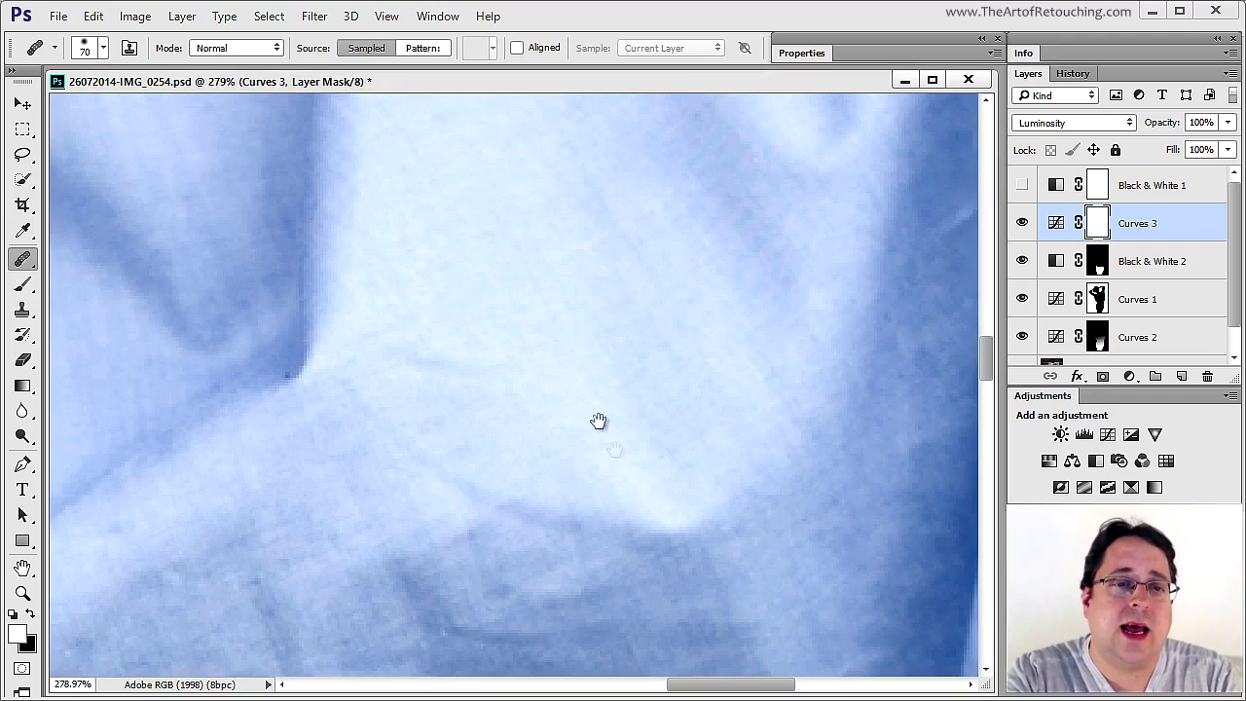
pyautogui.moveTo(648, 255); pyautogui.dragTo(788, 579)
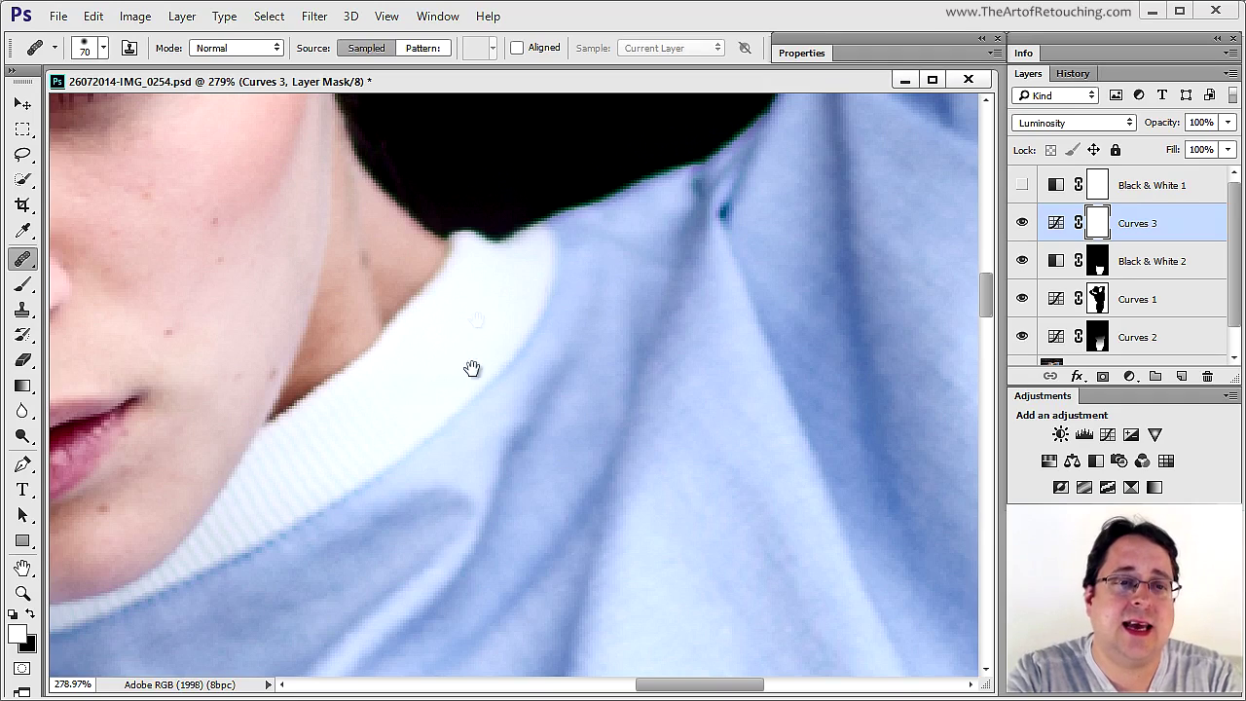
pyautogui.scroll(-5, 655, 554)
pyautogui.moveTo(656, 554); pyautogui.dragTo(592, 111)
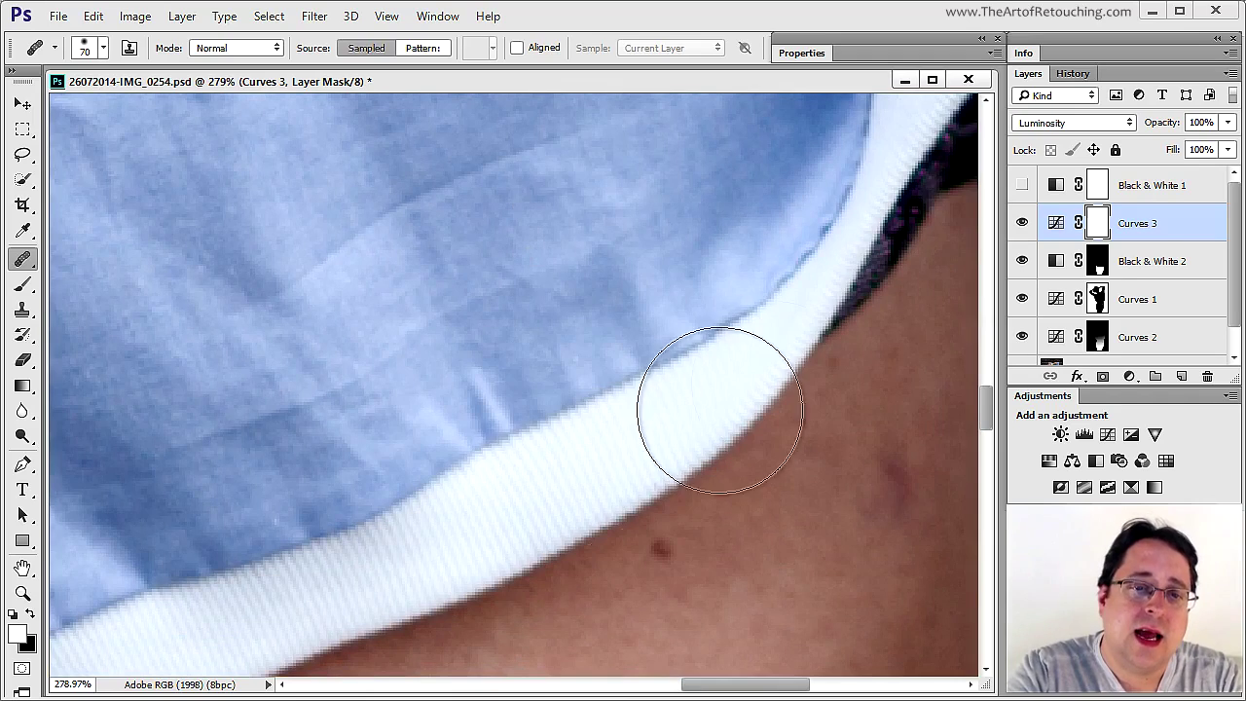
pyautogui.moveTo(662, 400); pyautogui.dragTo(556, 467)
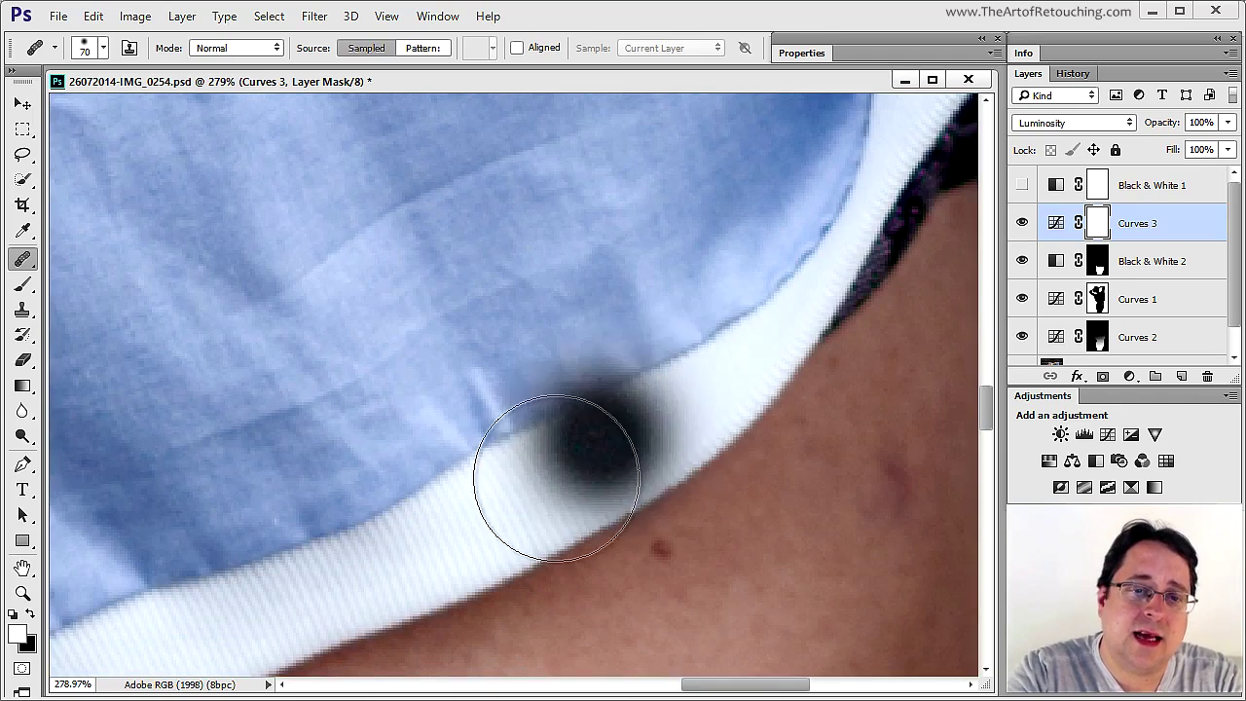
pyautogui.press('[')
pyautogui.press('[')
pyautogui.press('[')
pyautogui.press('[')
pyautogui.click(807, 312)
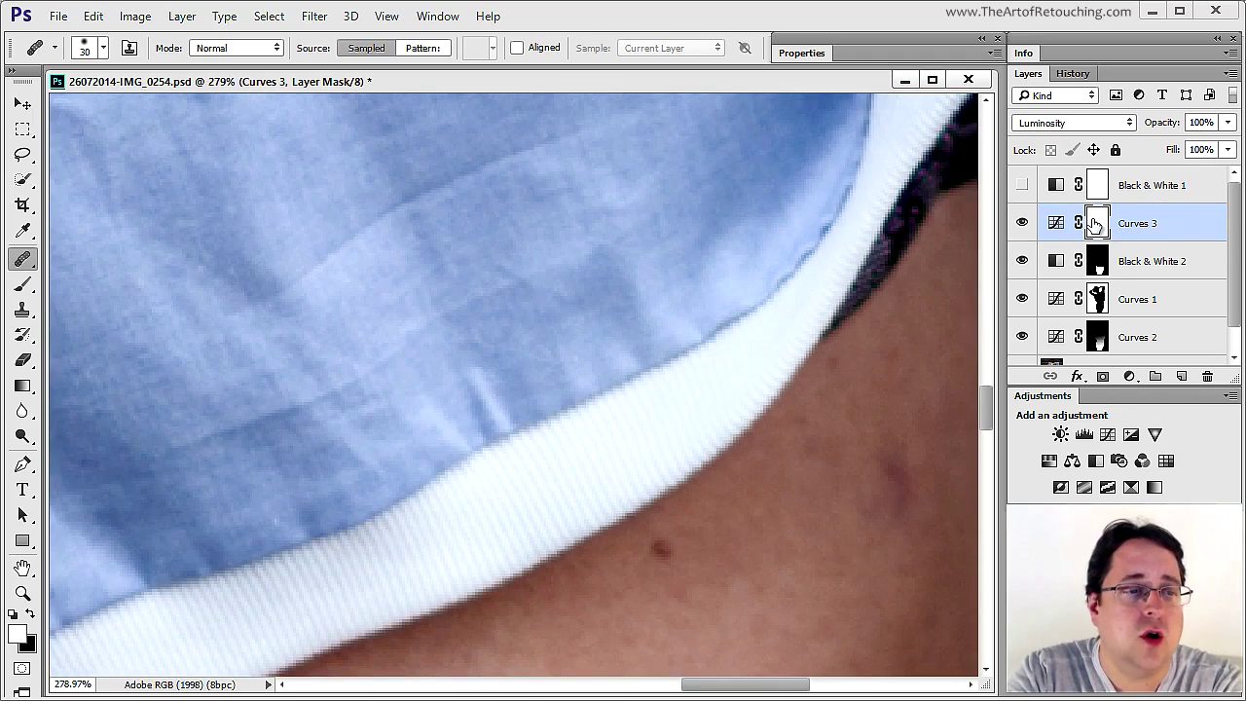
pyautogui.click(312, 561)
# Mask the white hem band out of Curves 3 with a 25 px black Brush, and switch to white paint at 20% opacity.
pyautogui.click(30, 612)
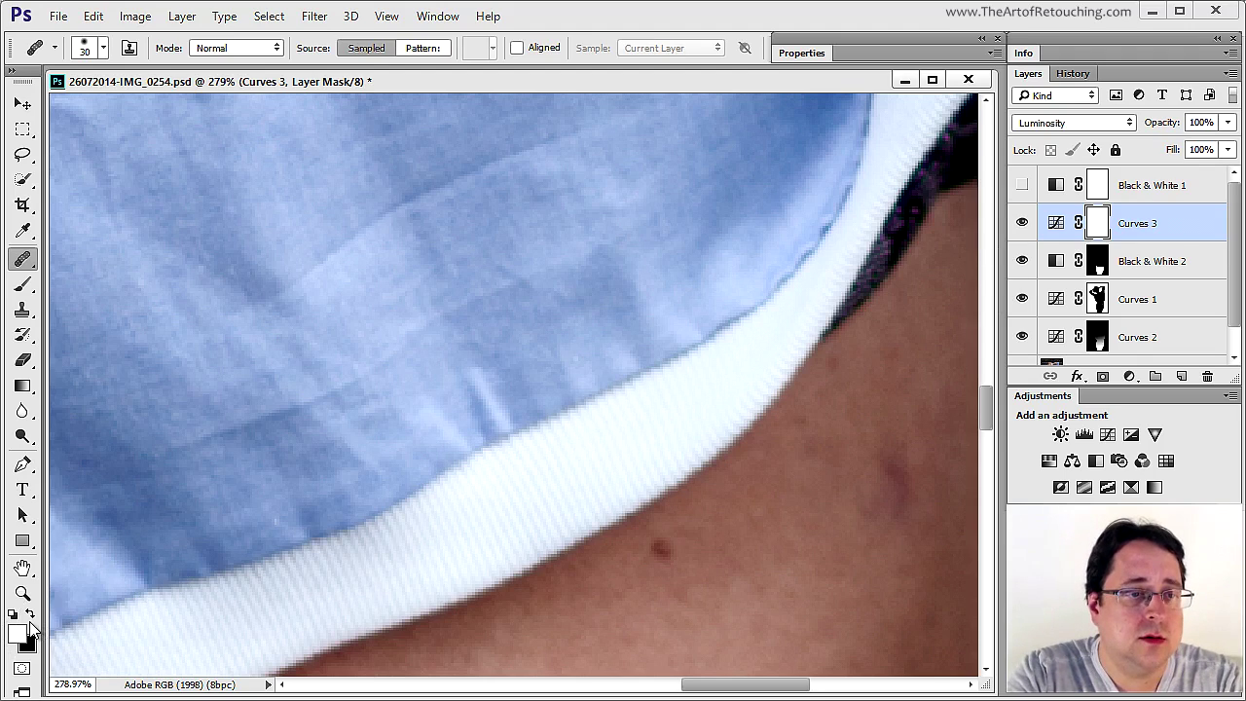
pyautogui.click(453, 455)
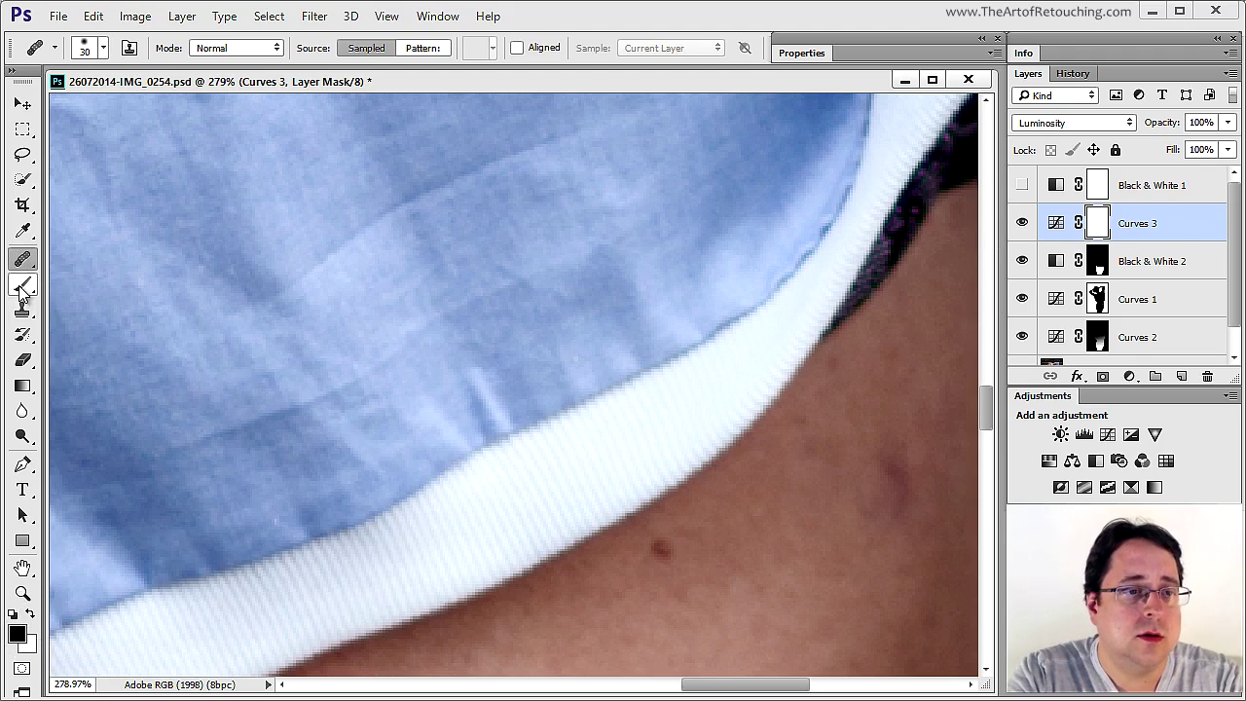
pyautogui.click(22, 285)
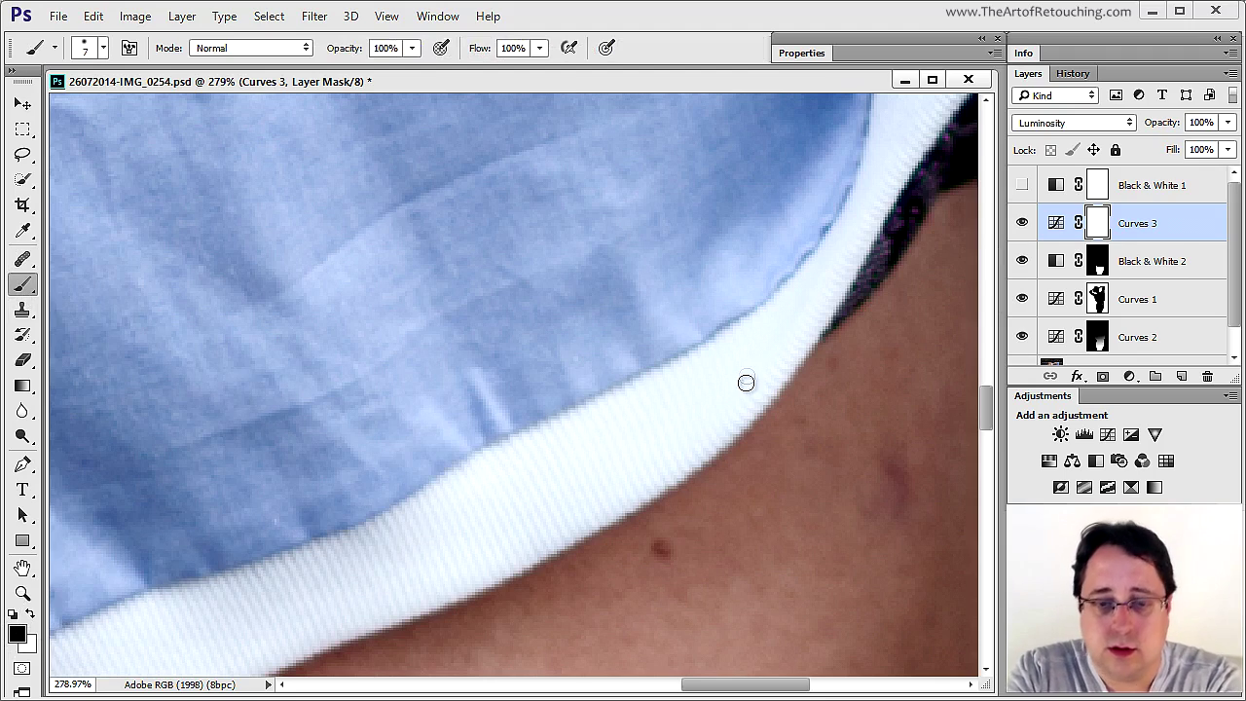
pyautogui.press(']')
pyautogui.press(']')
pyautogui.press(']')
pyautogui.press(']')
pyautogui.press(']')
pyautogui.press(']')
pyautogui.press(']')
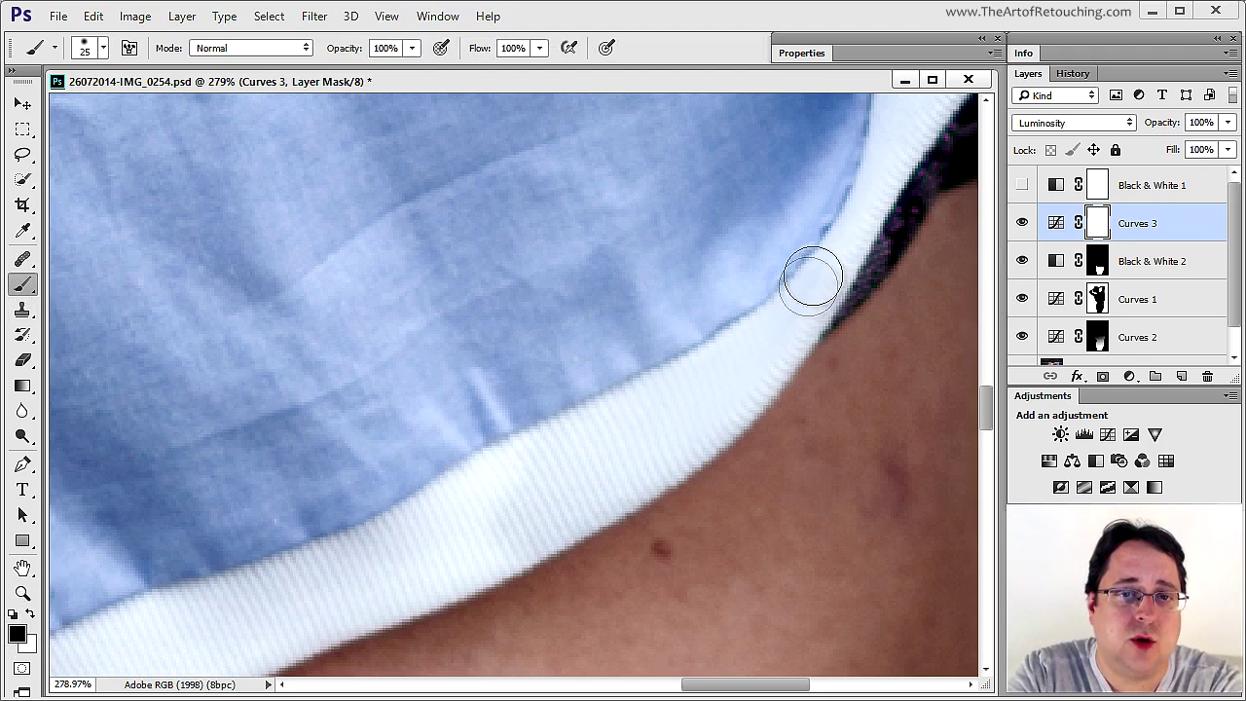
pyautogui.click(448, 512)
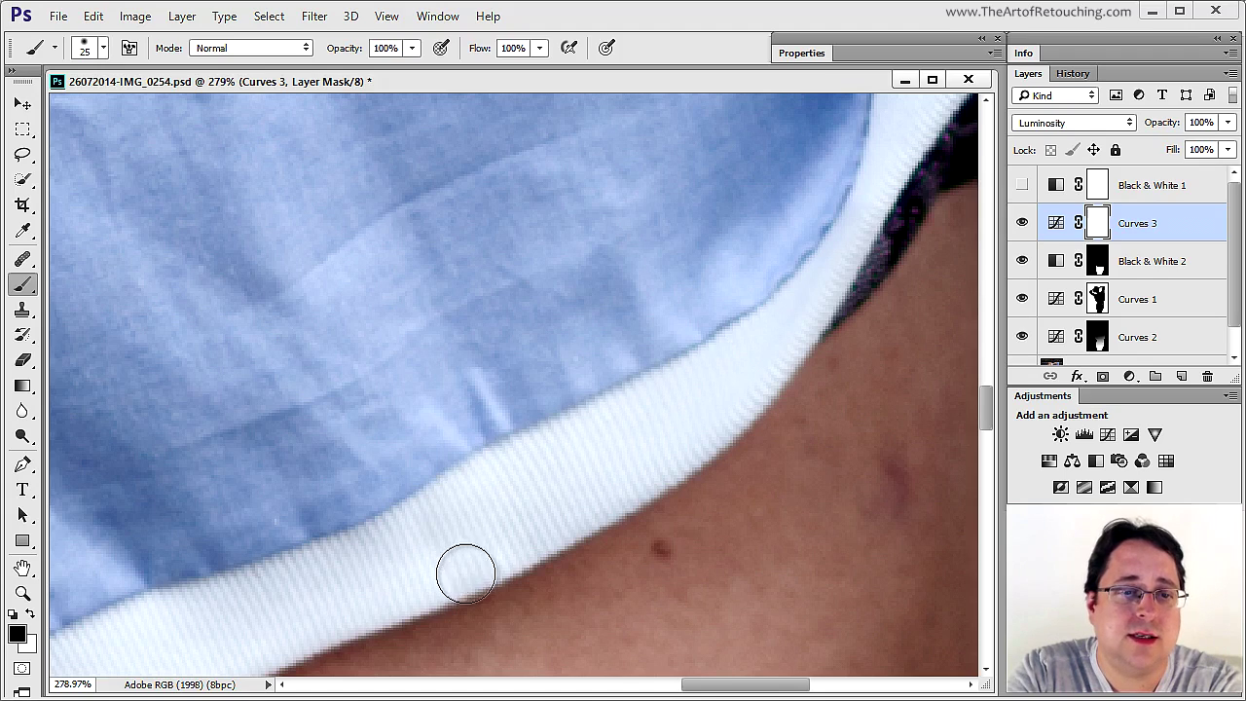
pyautogui.press('x')
pyautogui.press('2')
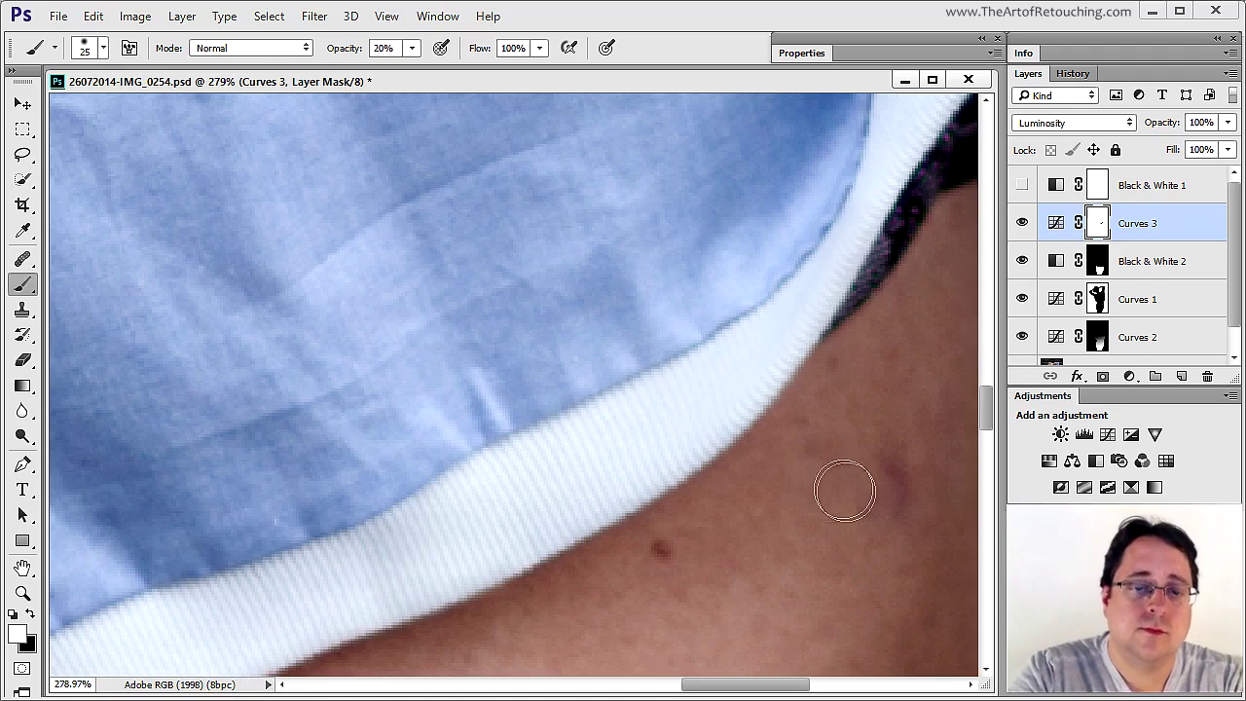
# Mask the white collar out of Curves 3 with black at 100% opacity, and return the Brush to white at 20% opacity.
pyautogui.moveTo(615, 356); pyautogui.dragTo(633, 672)
pyautogui.moveTo(656, 125); pyautogui.dragTo(725, 606)
pyautogui.moveTo(604, 127); pyautogui.dragTo(711, 478)
pyautogui.moveTo(338, 50); pyautogui.dragTo(520, 49)
pyautogui.click(30, 613)
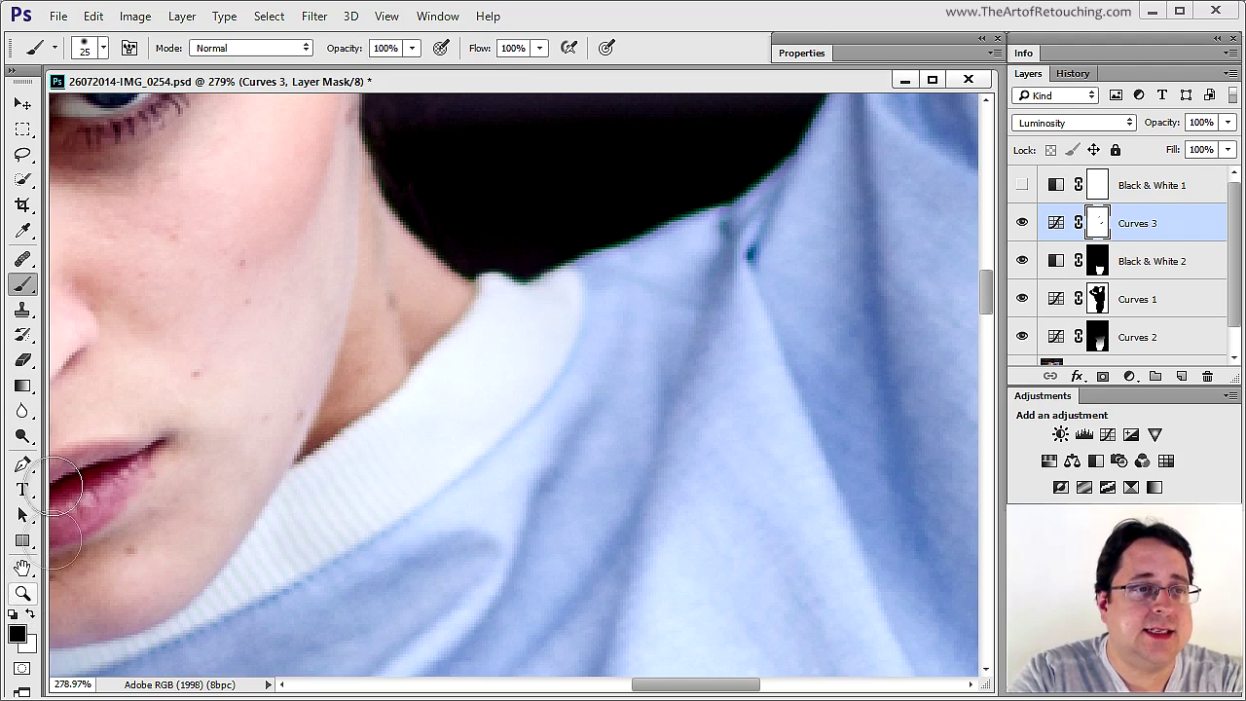
pyautogui.click(30, 612)
pyautogui.press('2')
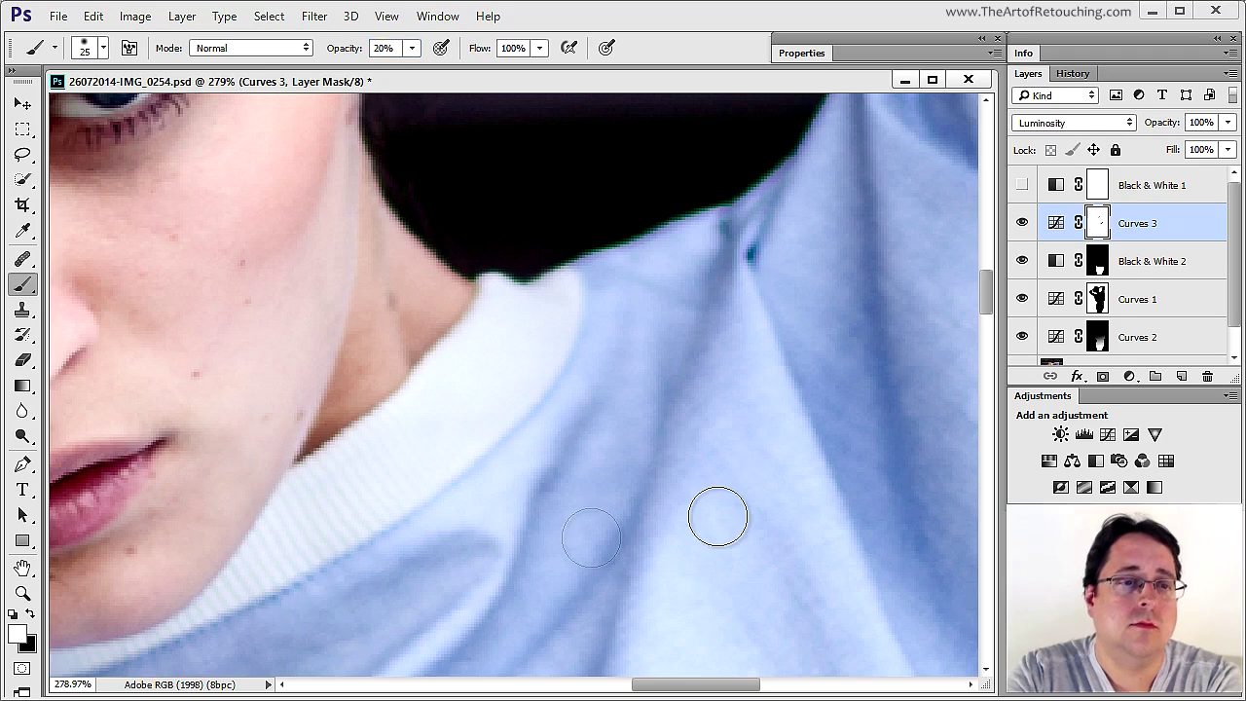
pyautogui.hotkey('ctrl', '0')
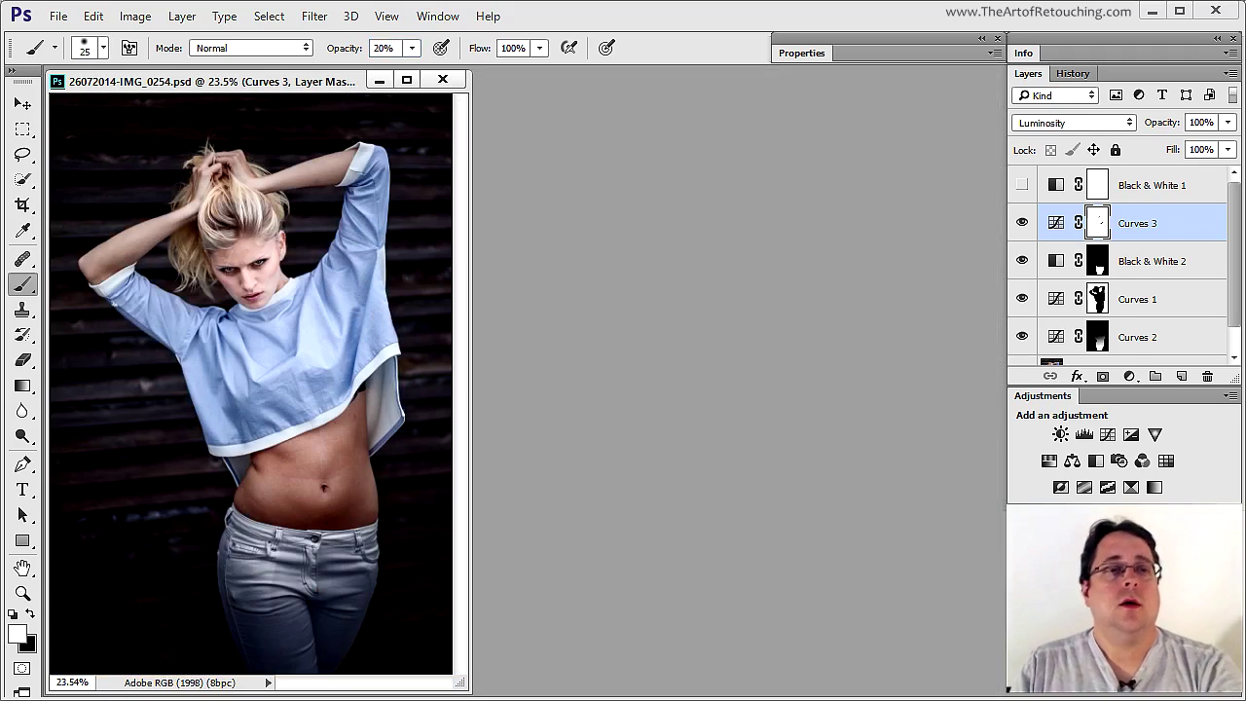